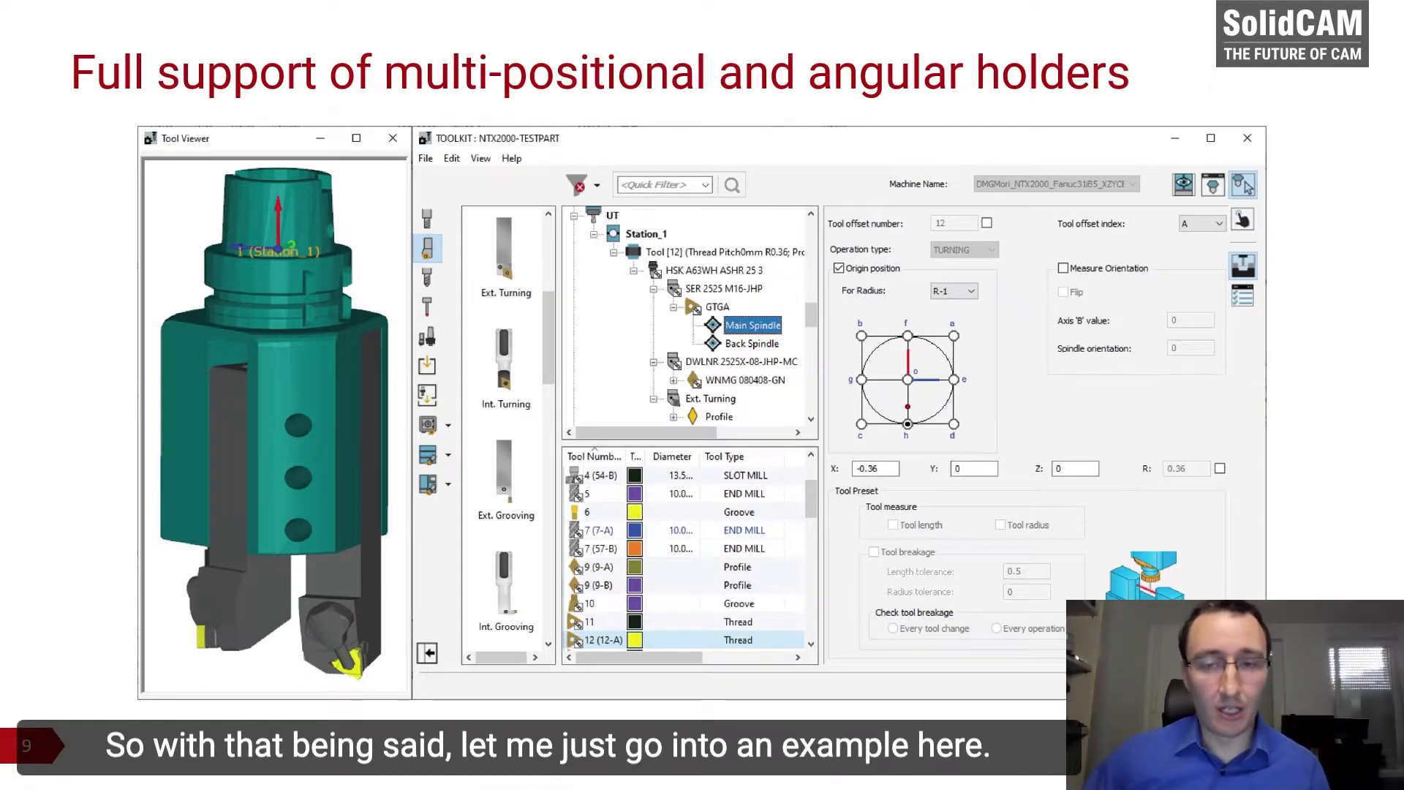
Switch to the MILL-TURN DEMO 203X part in SOLIDWORKS and reposition its ToolKit window to clear space for the machine preview.
key(alt+Tab)
key(alt+Tab)
key(alt+Tab)
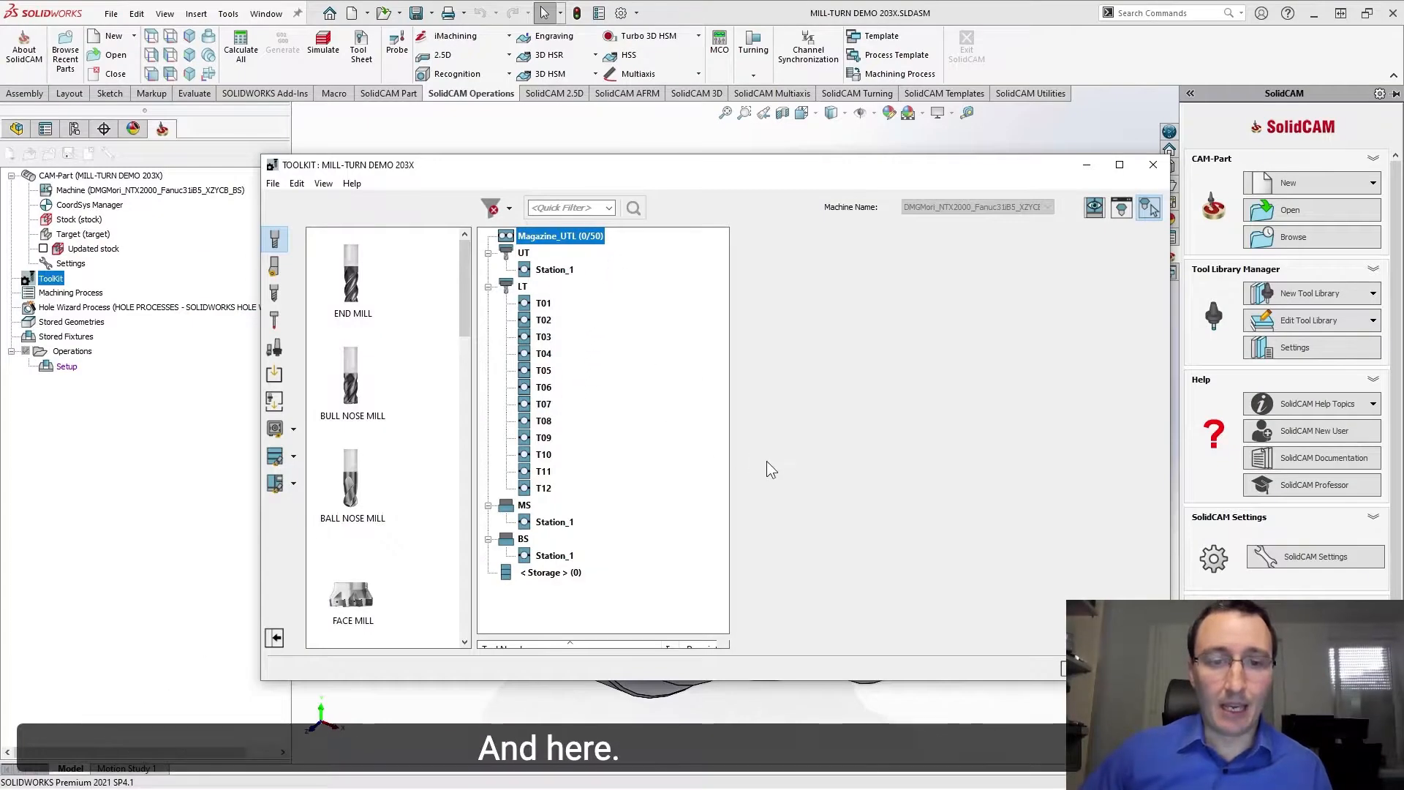
drag(708, 168, 653, 210)
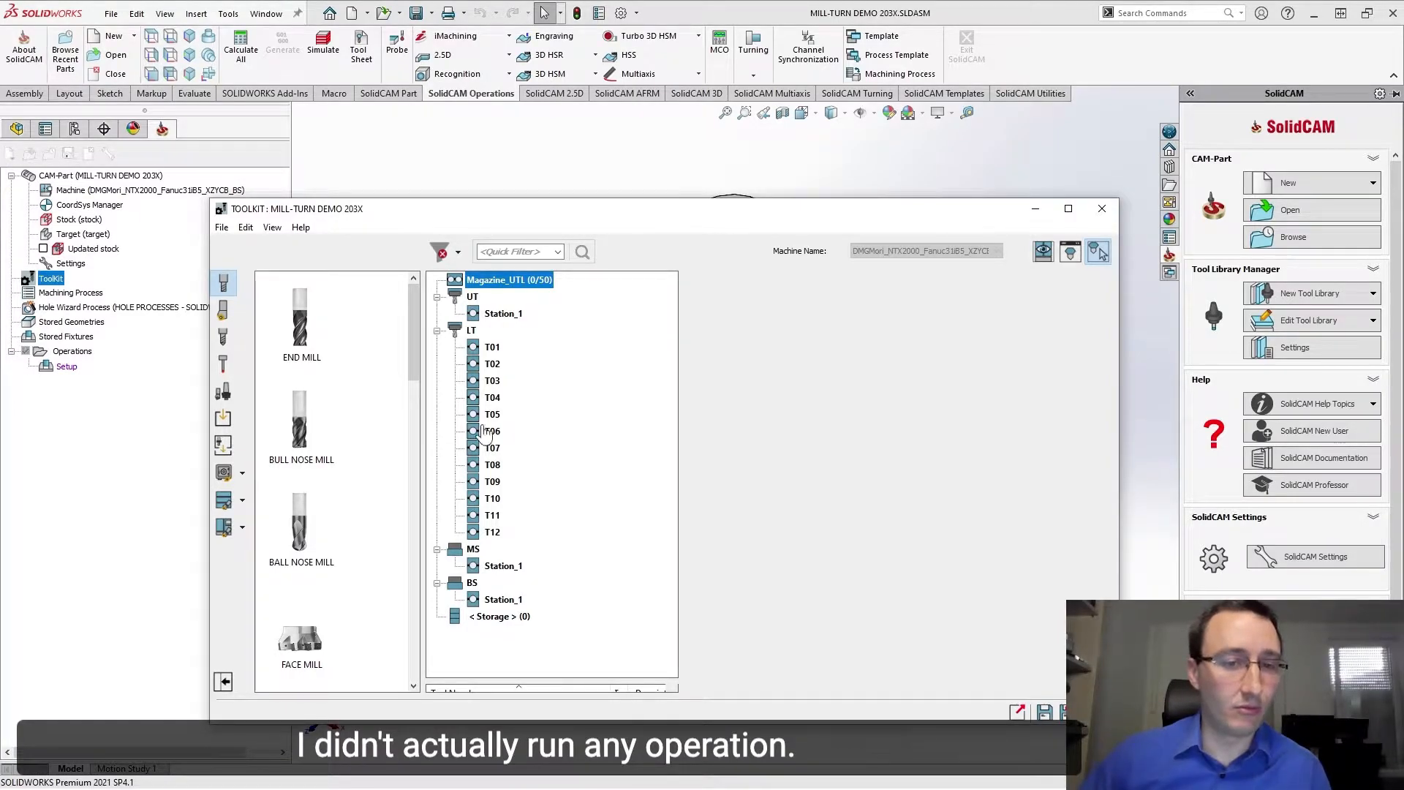
drag(667, 221, 588, 209)
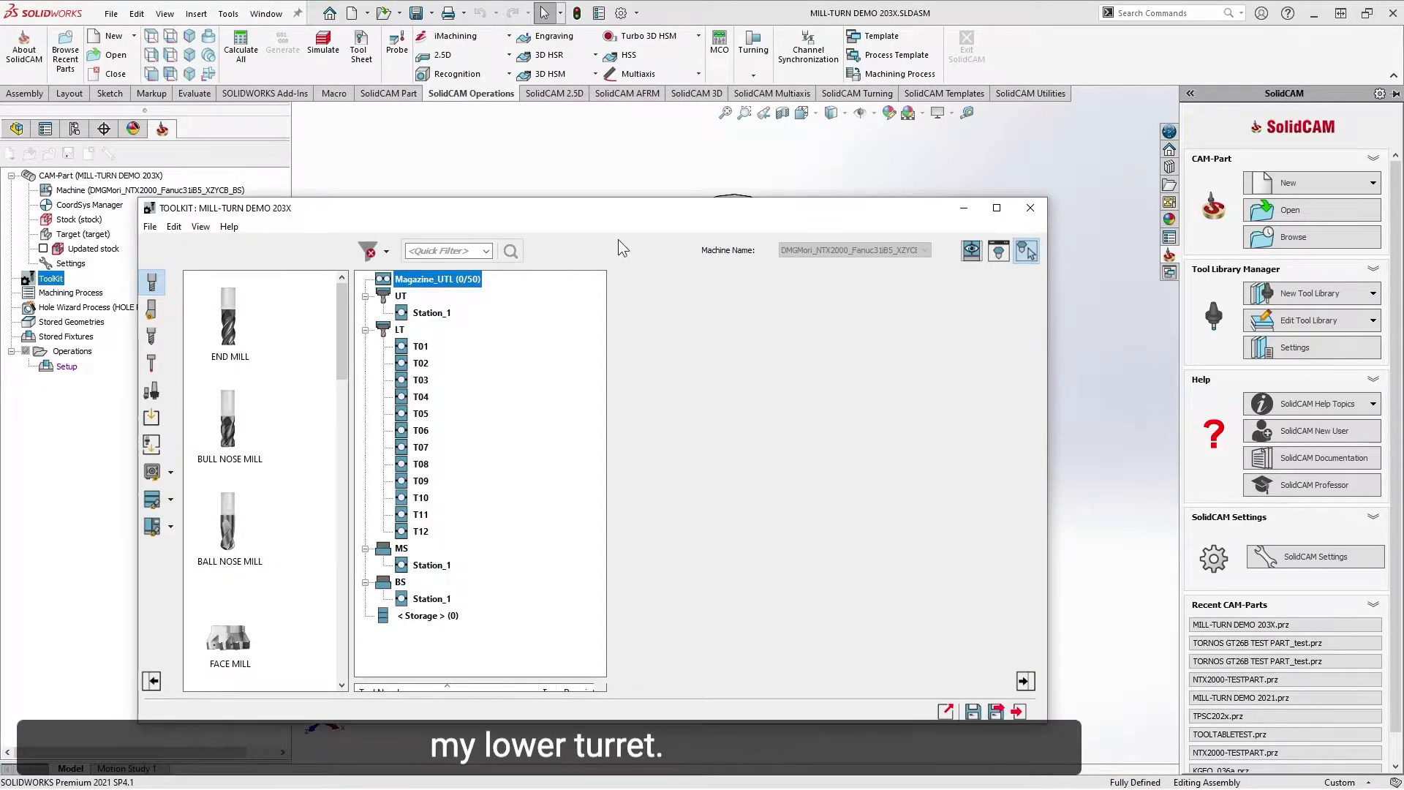
drag(677, 208, 596, 181)
View the lower turret in the machine preview and close the preview.
click(894, 226)
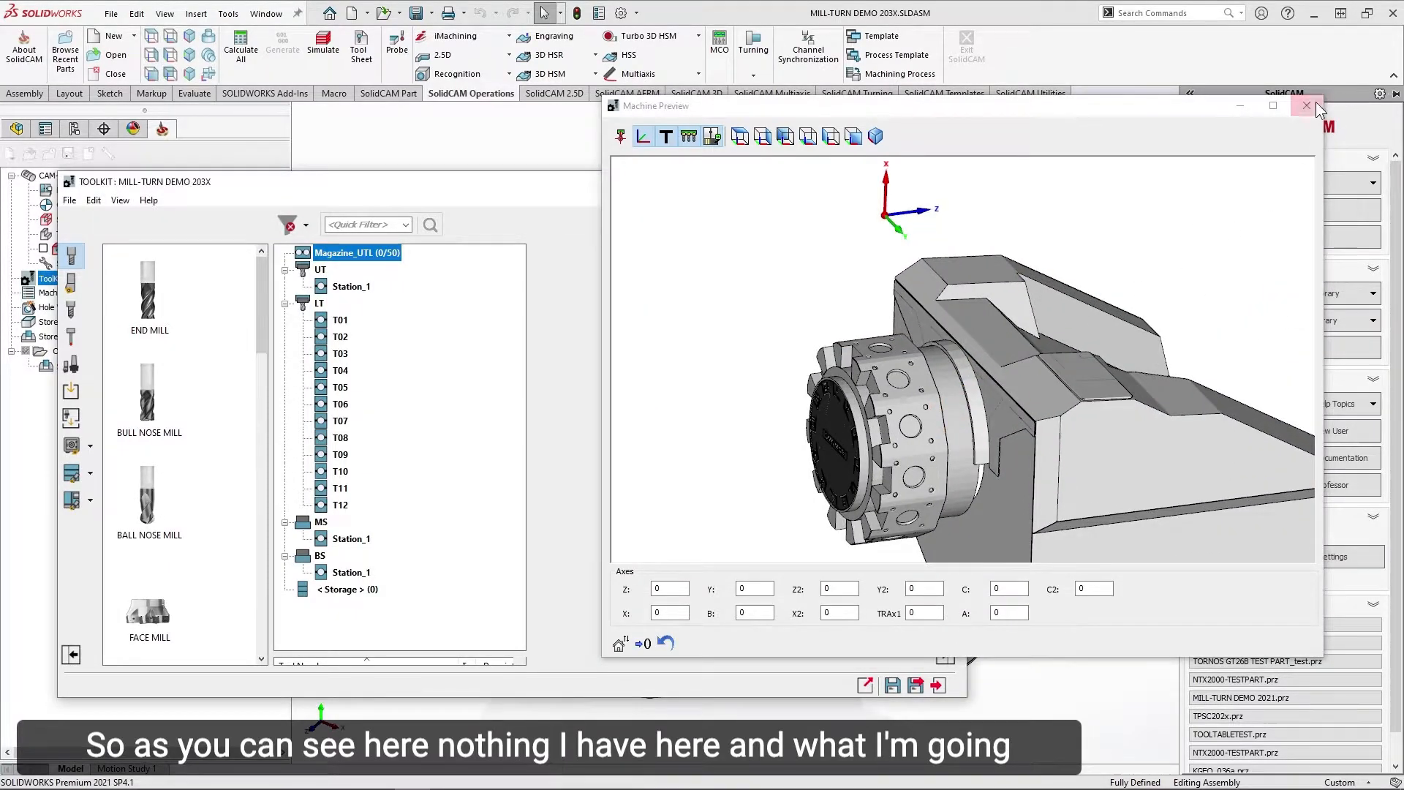
click(1307, 105)
drag(488, 187, 566, 166)
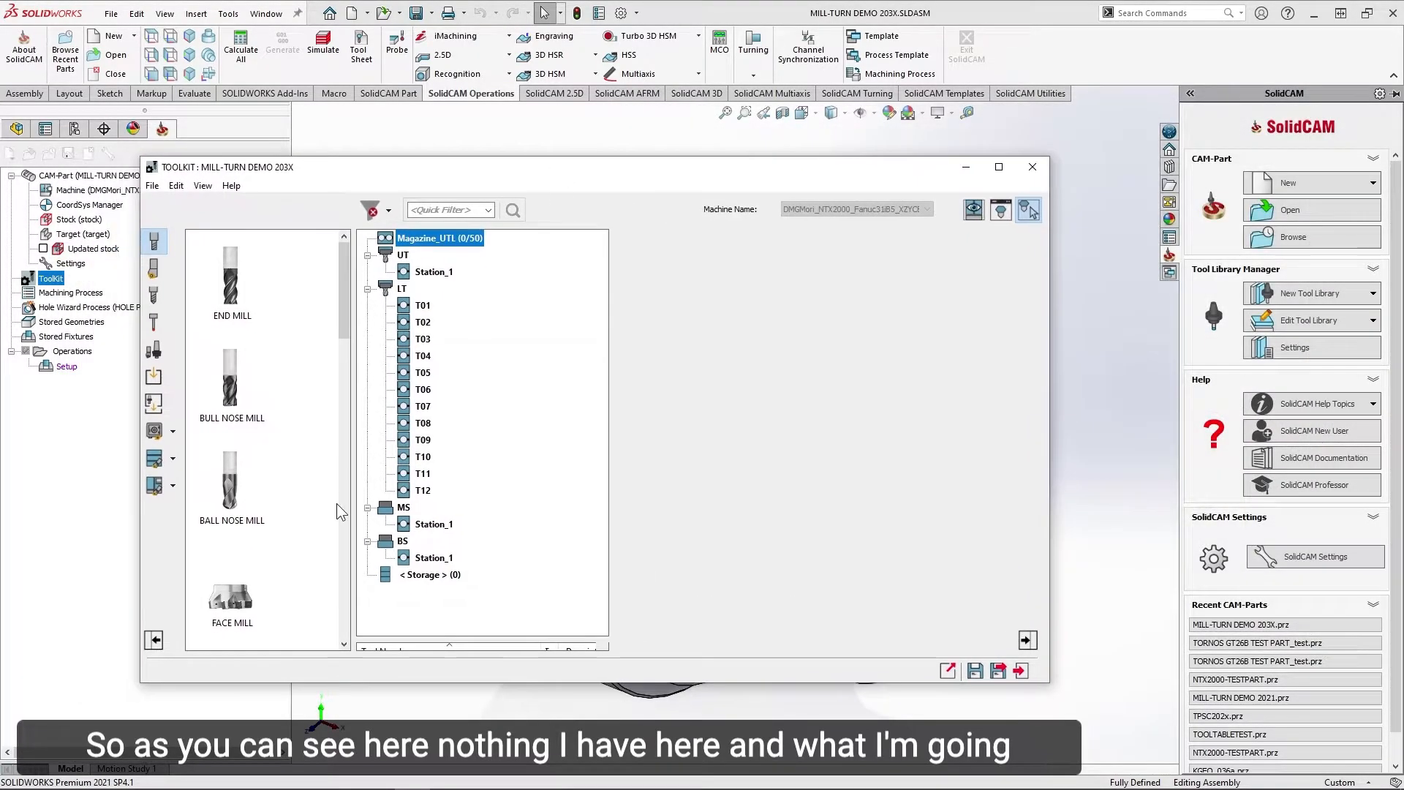
List the stored tool libraries, look into the Doosan_SMX2600ST library and return to the library list.
click(155, 488)
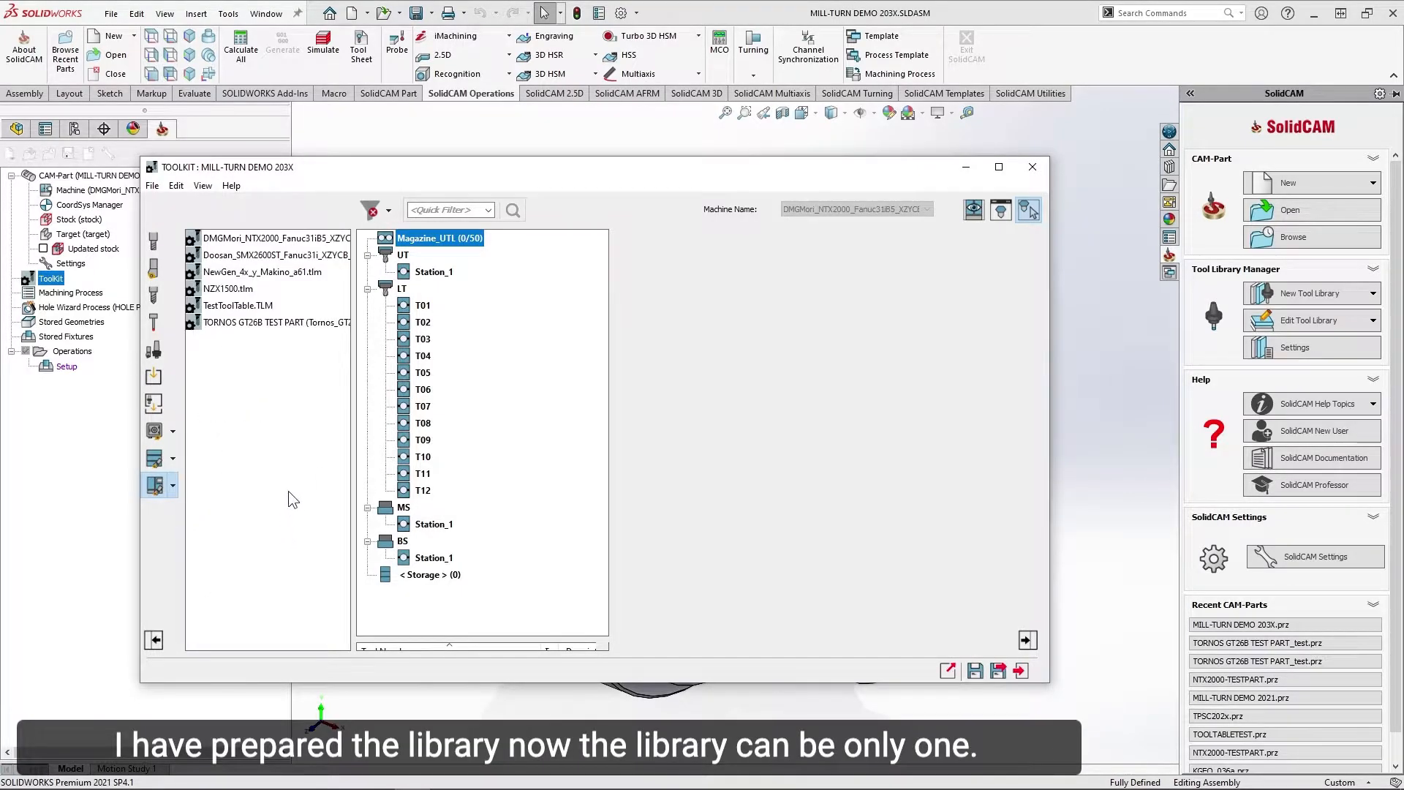
click(247, 255)
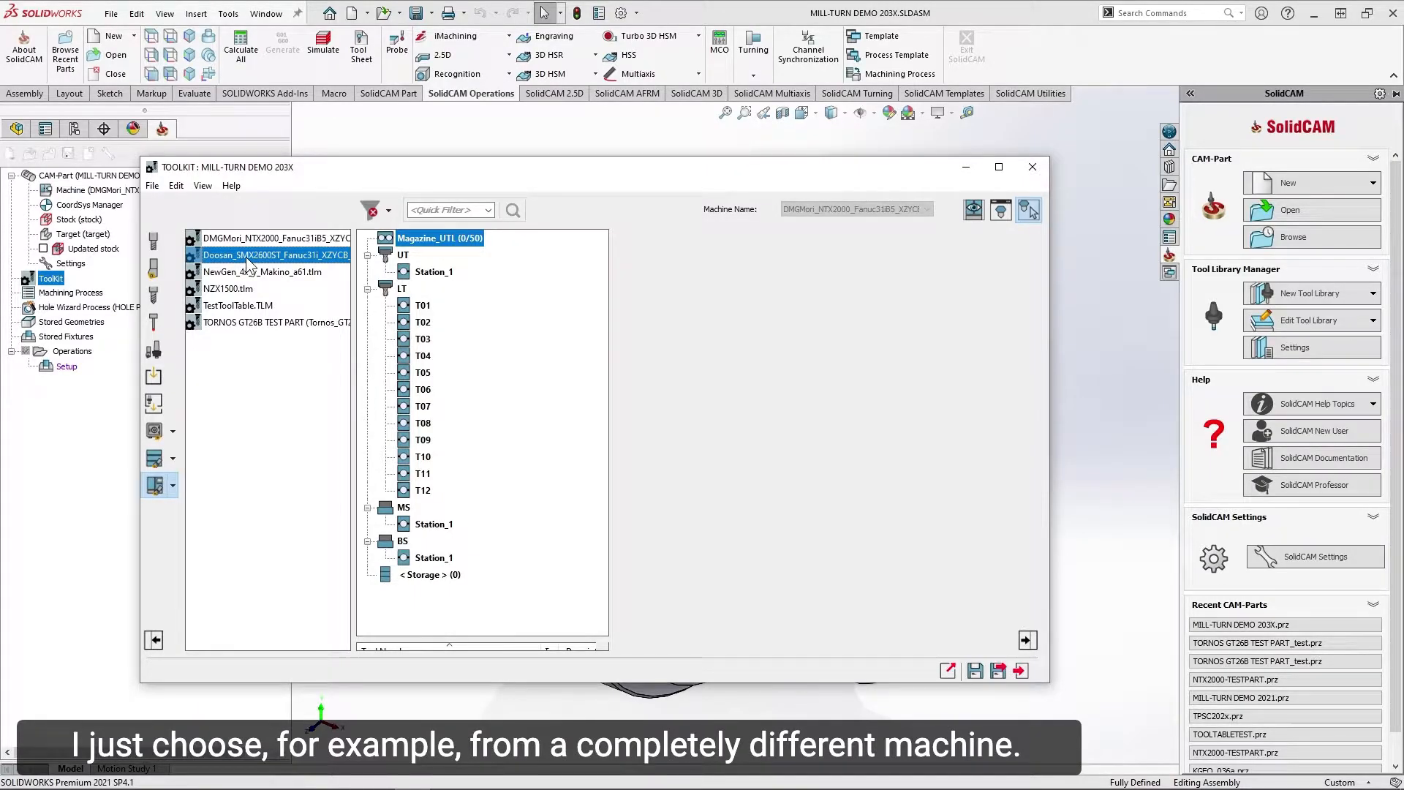
double_click(246, 262)
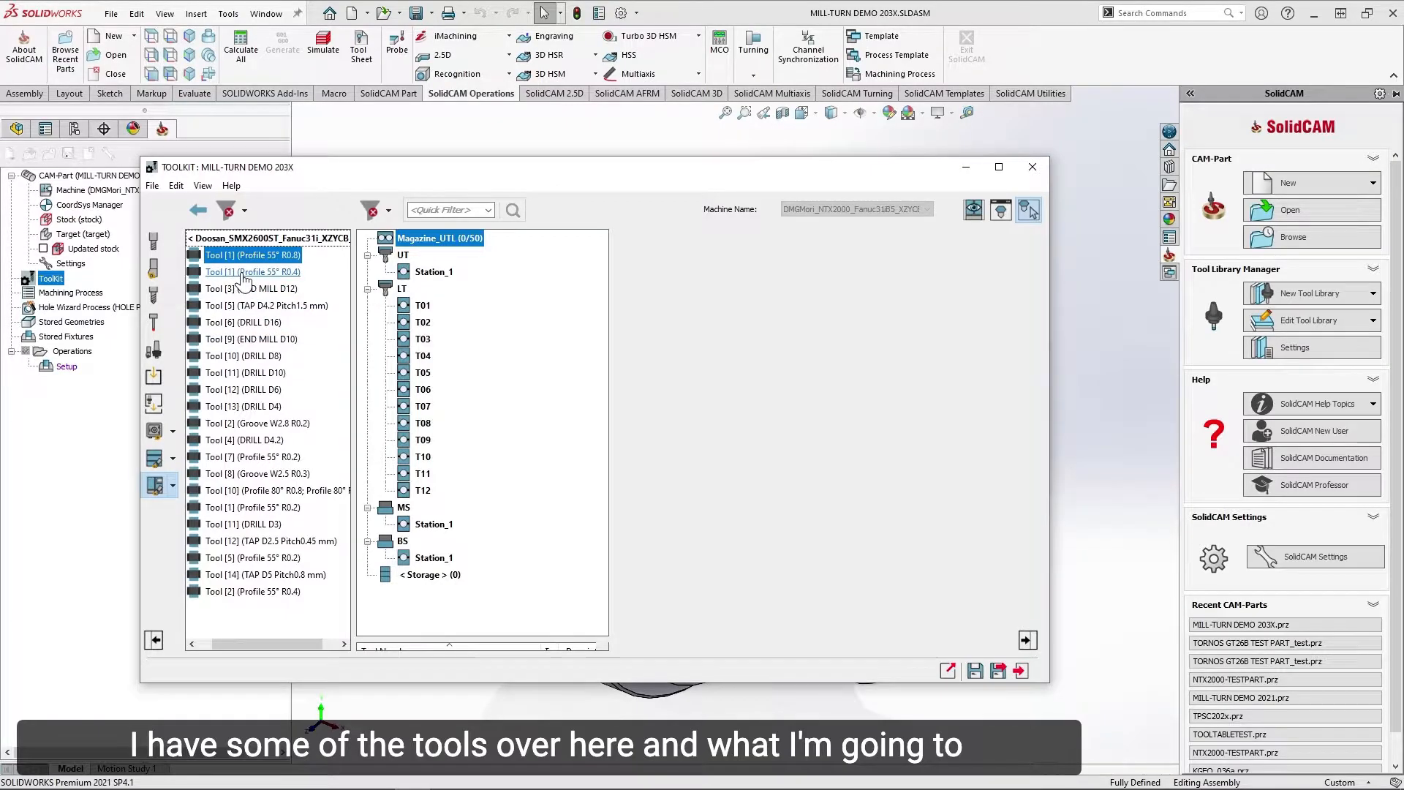
click(154, 485)
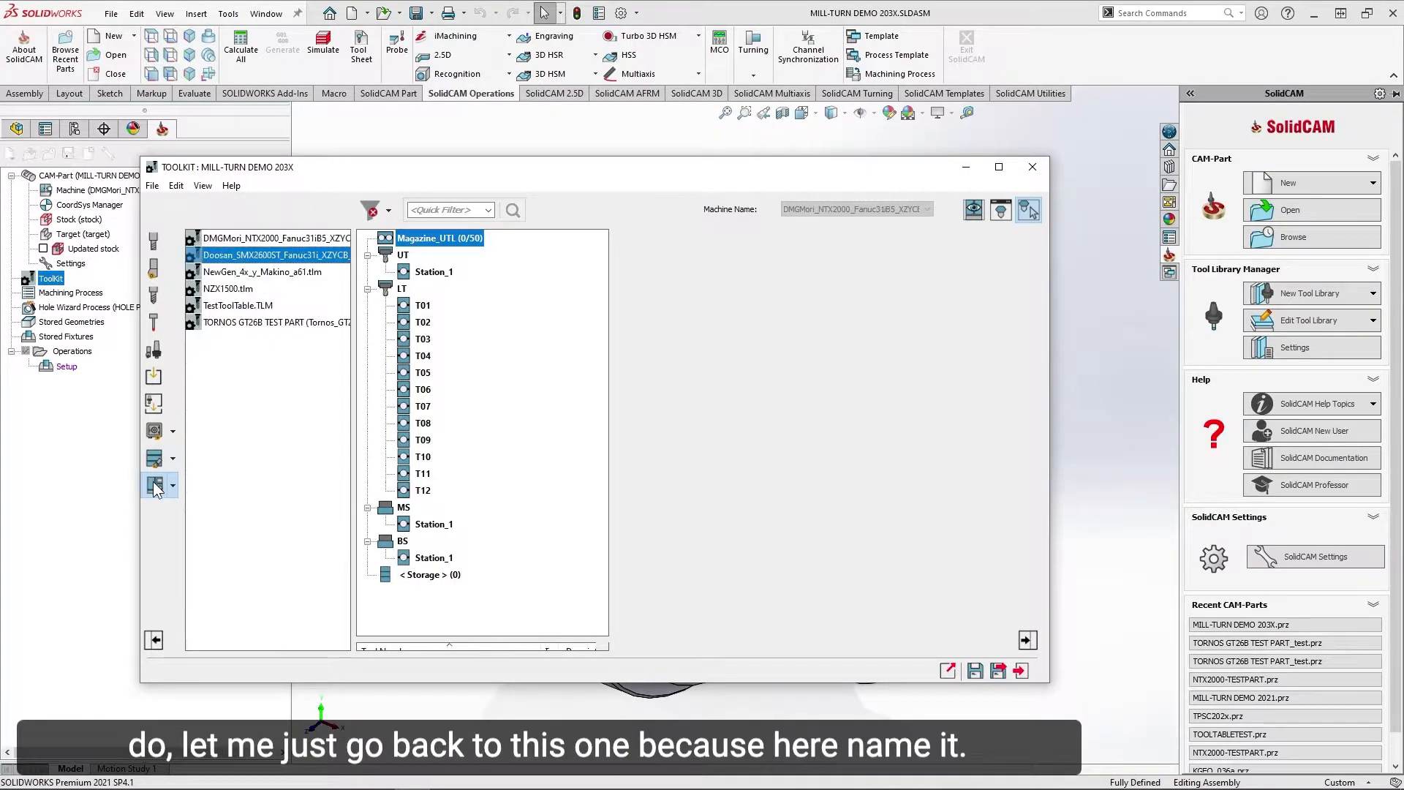
Open the TestToolTable.TLM library and go to the tools of its lower turret (LT).
double_click(231, 307)
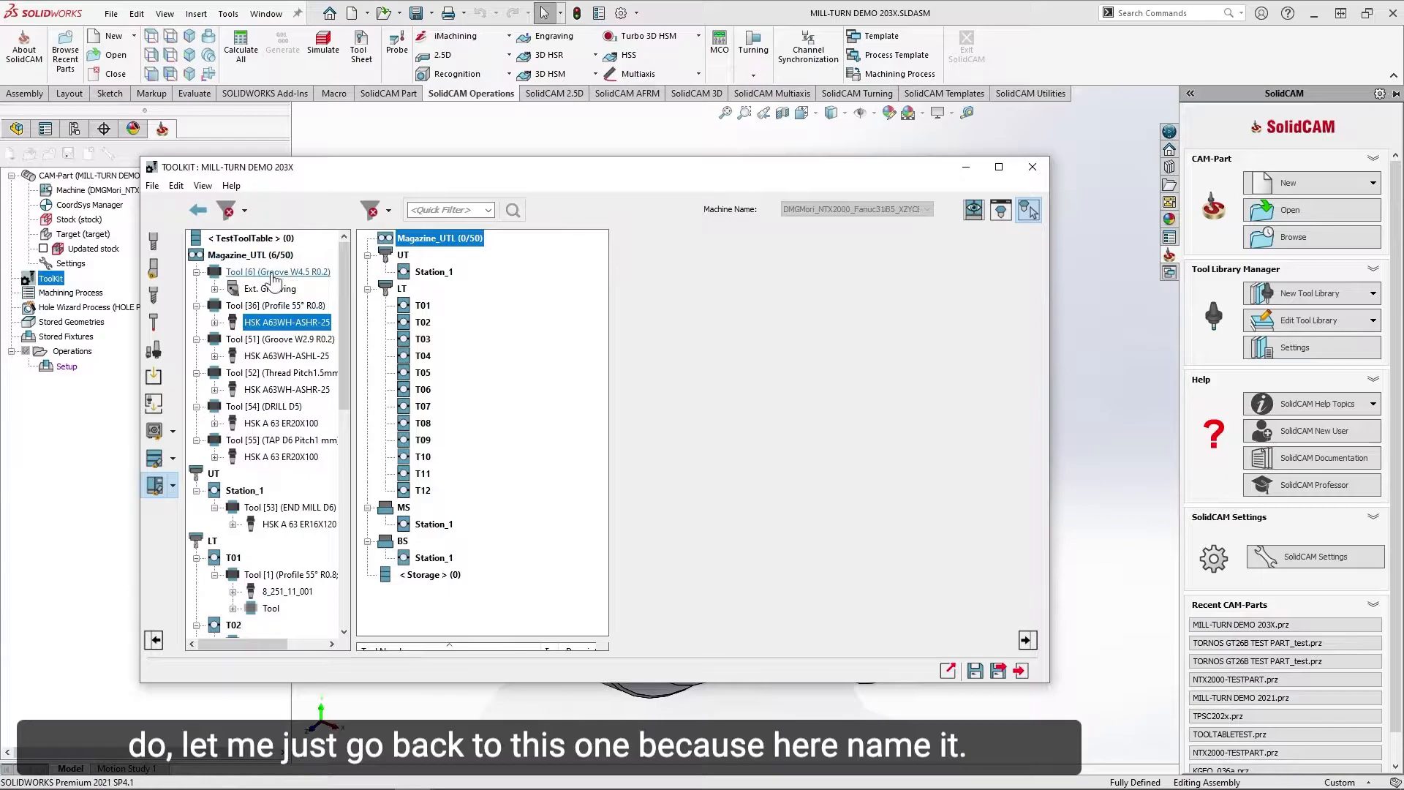
drag(345, 273, 345, 375)
click(212, 273)
Mount library tools 1 to 5 and 7 to 10 from the lower turret (LT) onto the part's free LT stations.
click(263, 307)
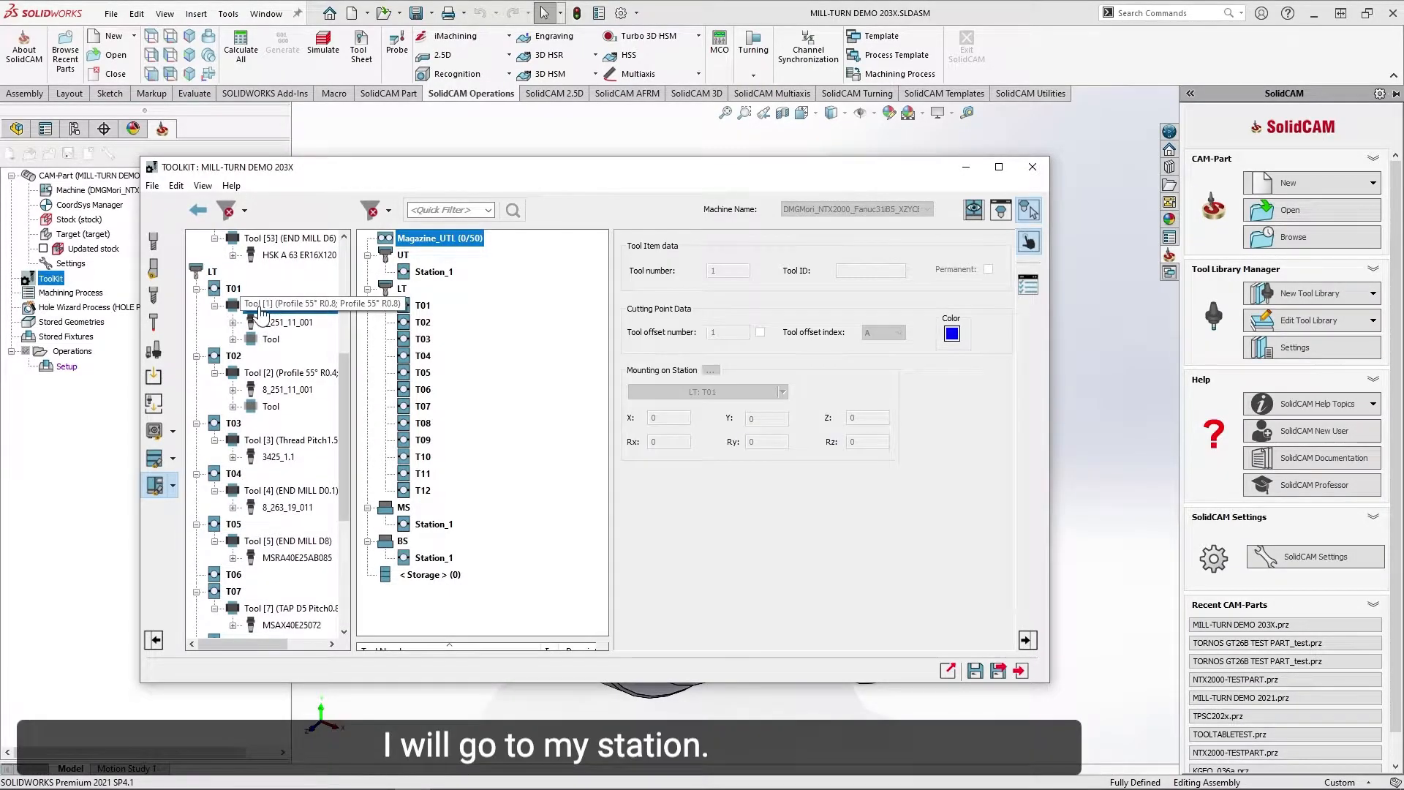
drag(343, 372, 344, 453)
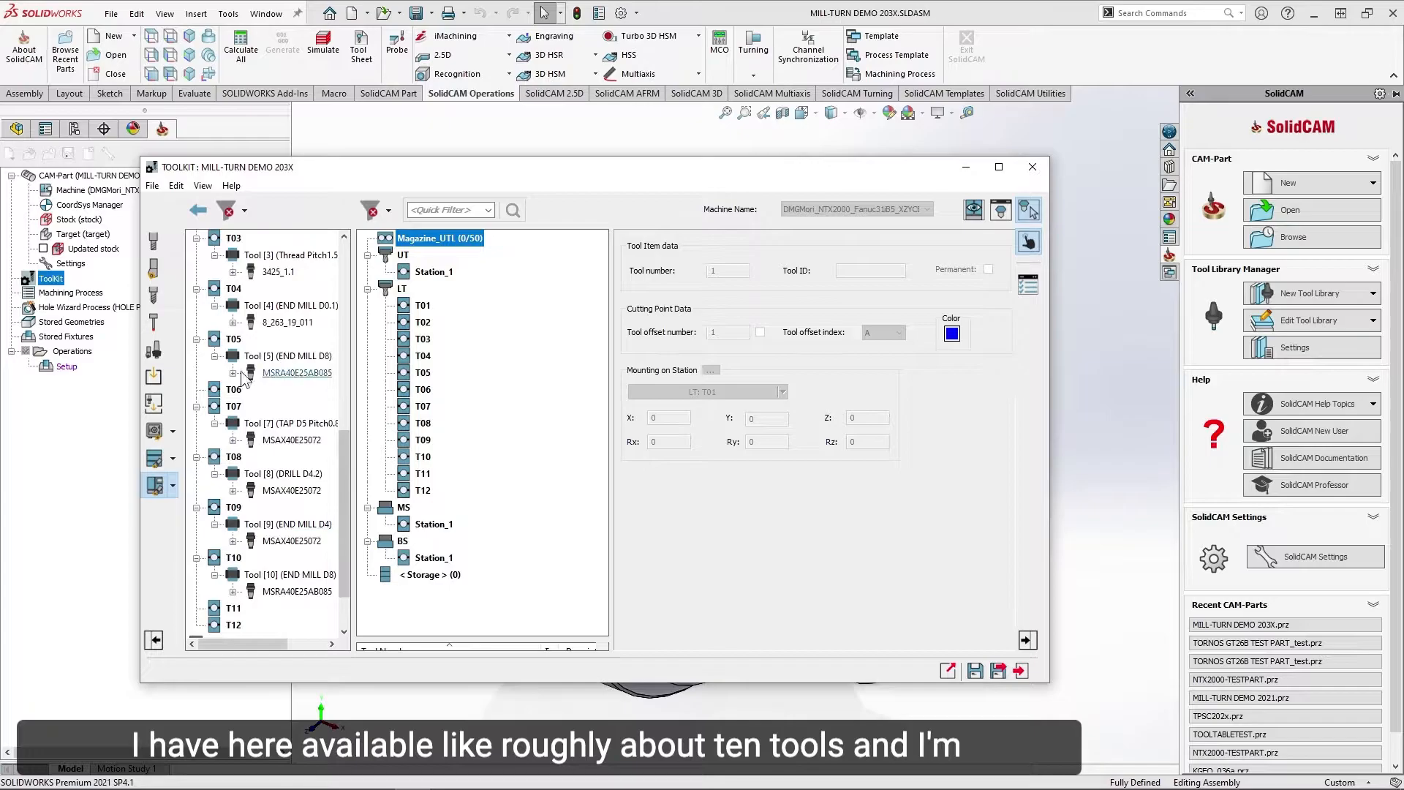
scroll(268, 463, up, 4)
ctrl+click(266, 391)
ctrl+click(276, 460)
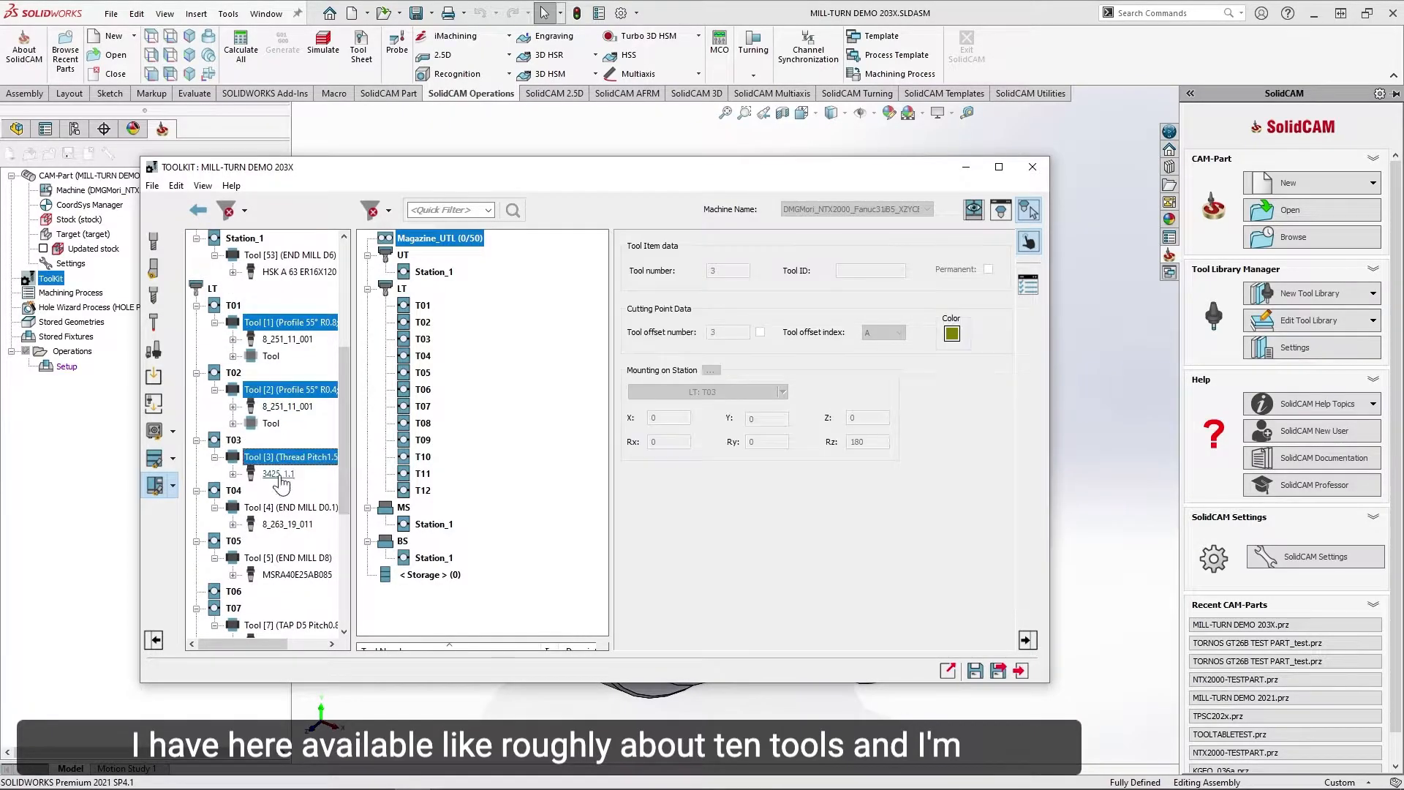
ctrl+click(267, 505)
ctrl+click(286, 557)
scroll(281, 527, down, 3)
ctrl+click(289, 473)
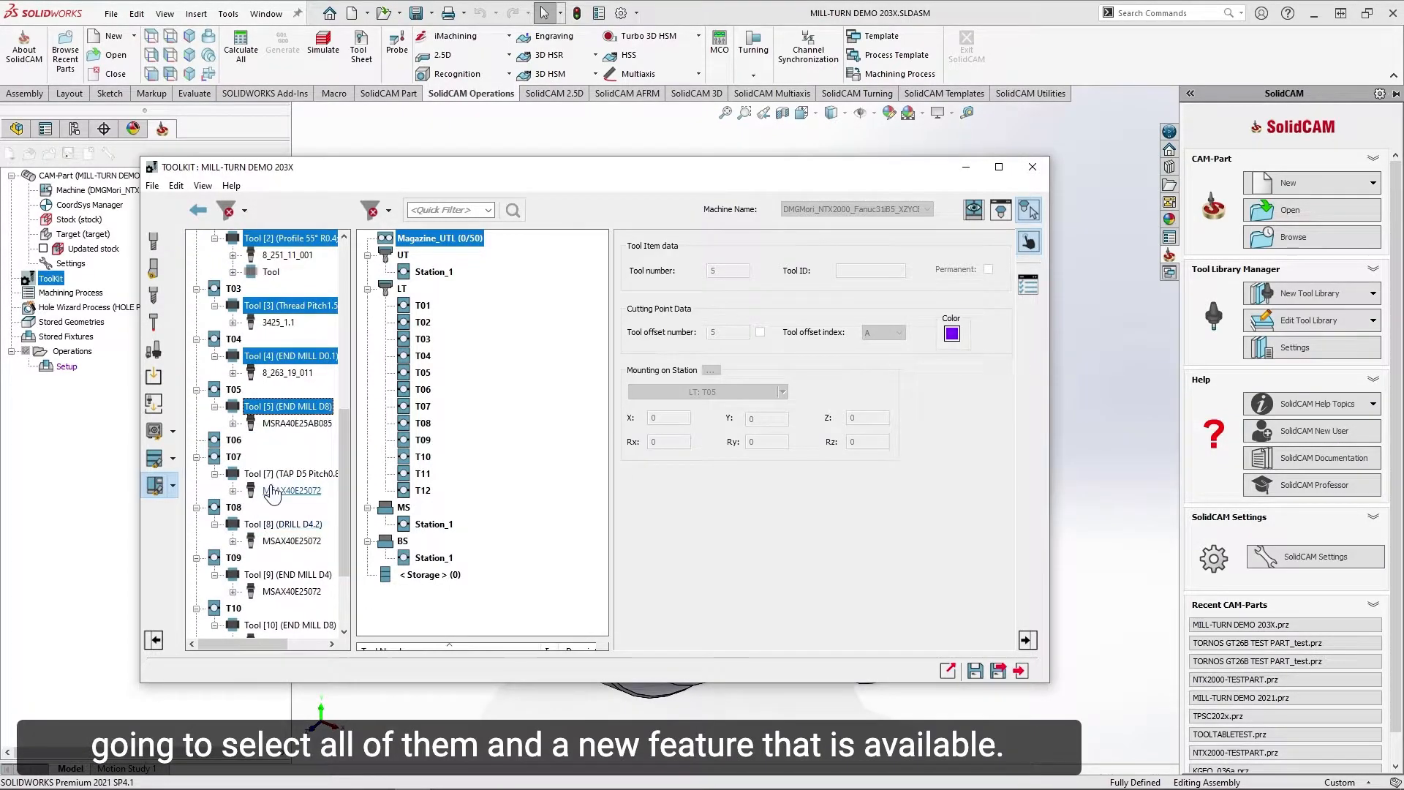
ctrl+click(285, 524)
scroll(284, 524, down, 2)
ctrl+click(289, 456)
ctrl+click(289, 506)
right_click(285, 508)
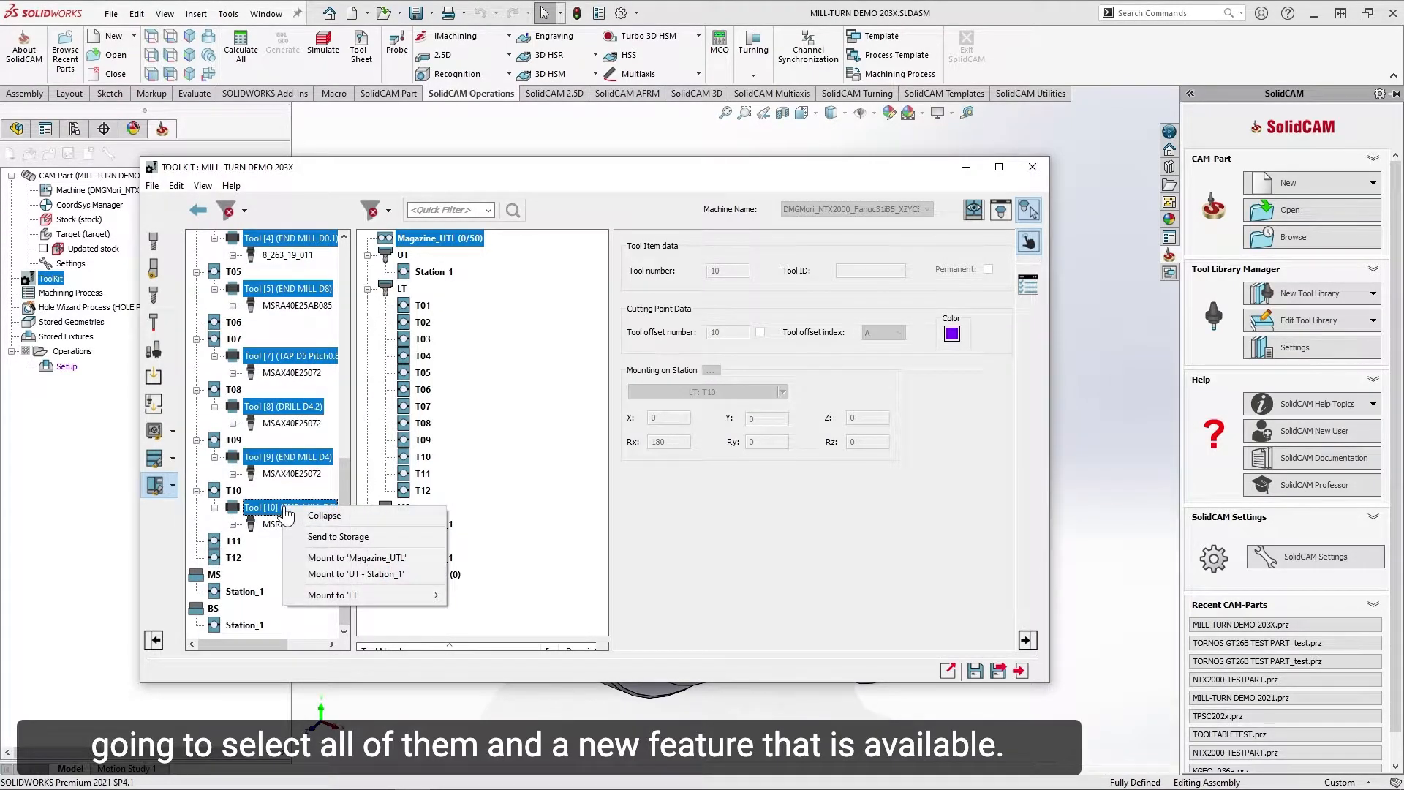
mouse_move(392, 600)
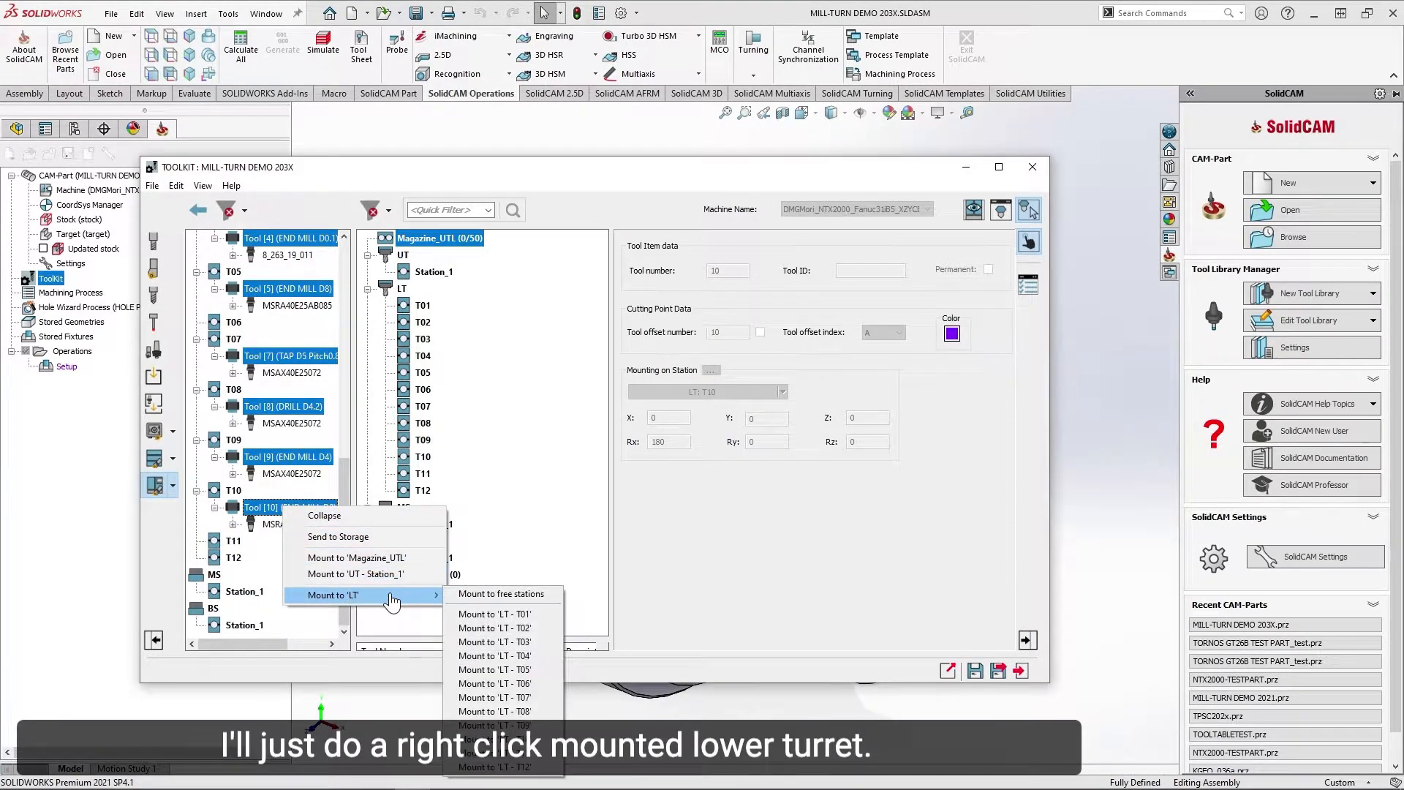
click(507, 596)
Save and exit the ToolKit with the newly mounted lower turret tools, and reopen it for the CAM-Part.
scroll(599, 430, down, 1)
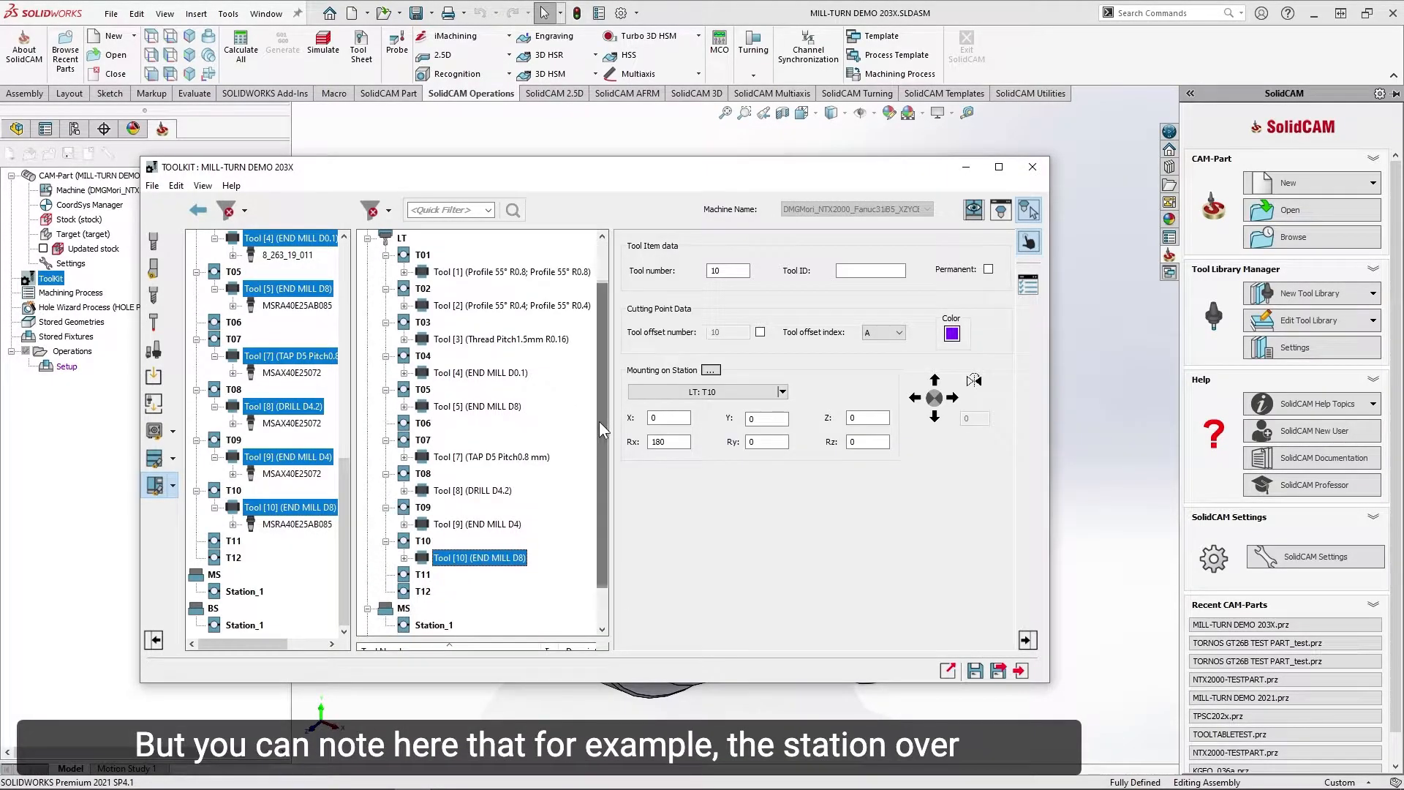
scroll(234, 432, up, 2)
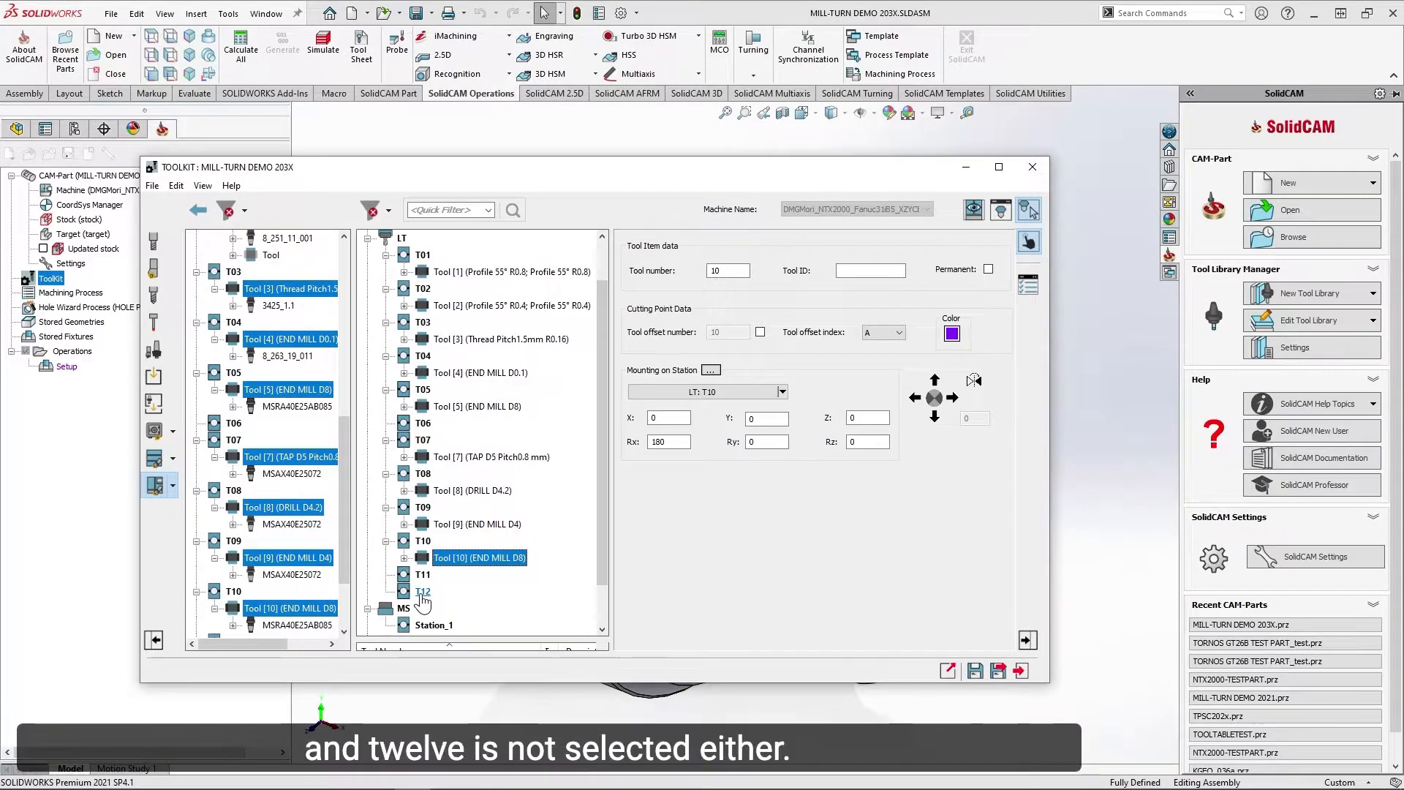
click(998, 670)
double_click(53, 280)
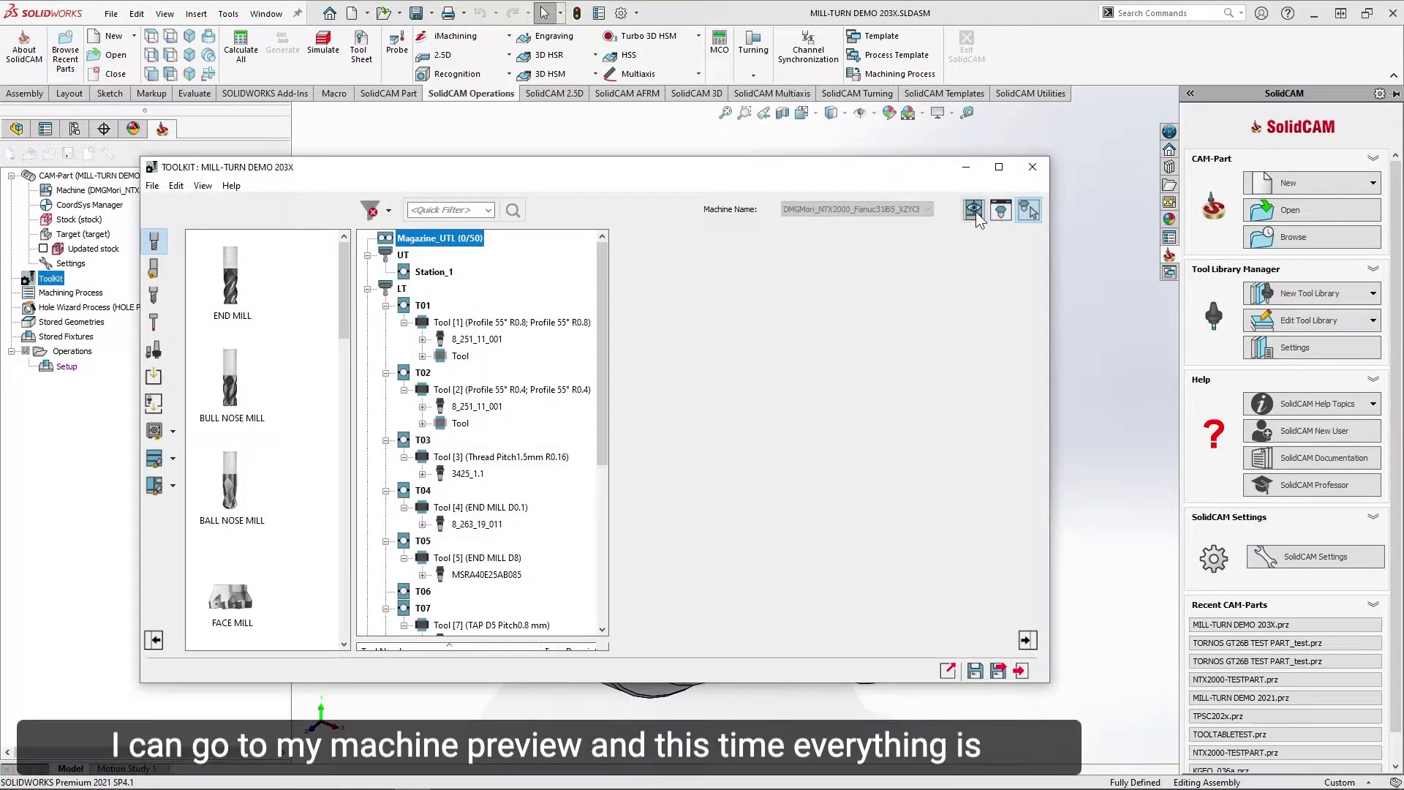
Open the machine preview and examine the tools mounted around the lower turret.
click(974, 210)
scroll(888, 409, up, 6)
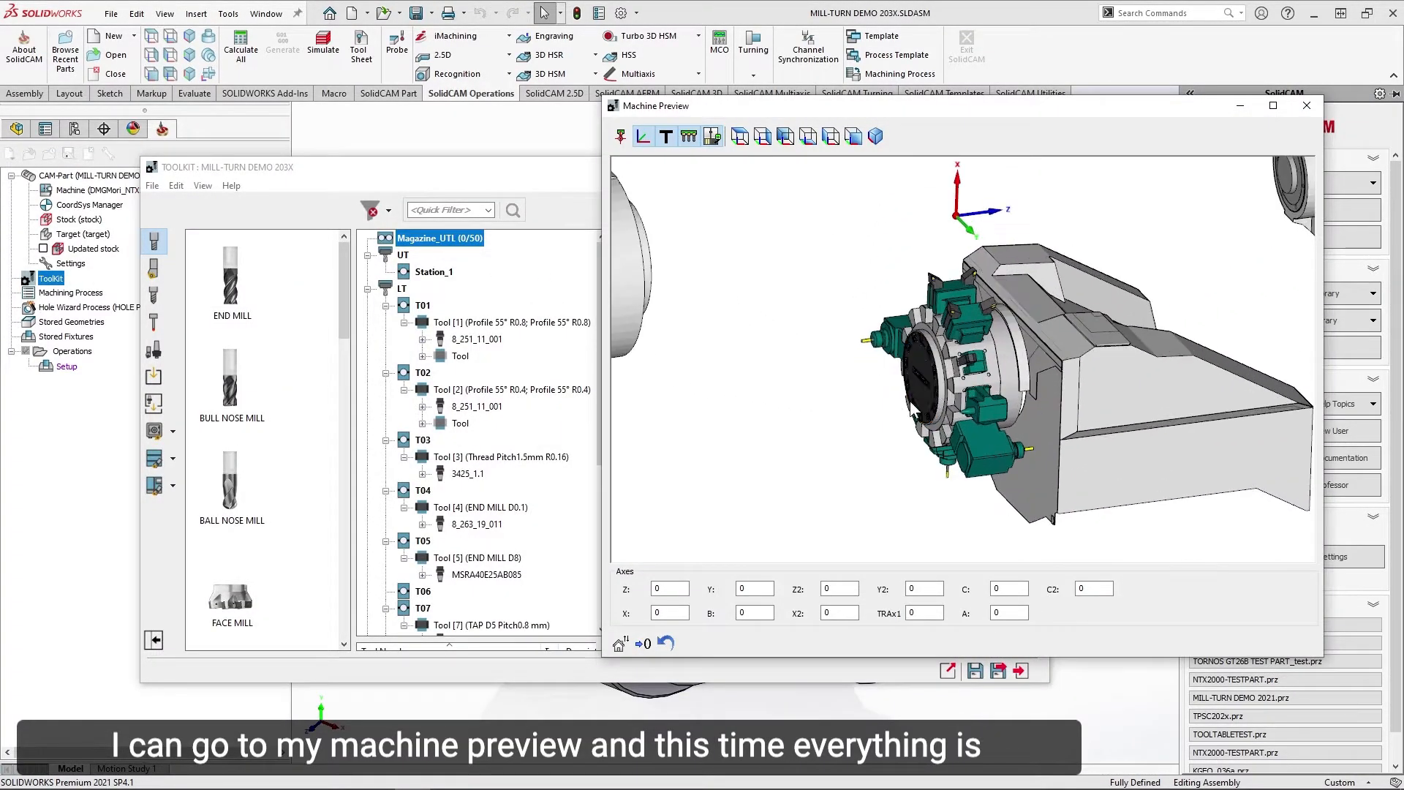
mouse_move(939, 336)
middle_down()
mouse_move(968, 306)
mouse_move(965, 331)
mouse_move(947, 335)
middle_up()
scroll(946, 334, up, 4)
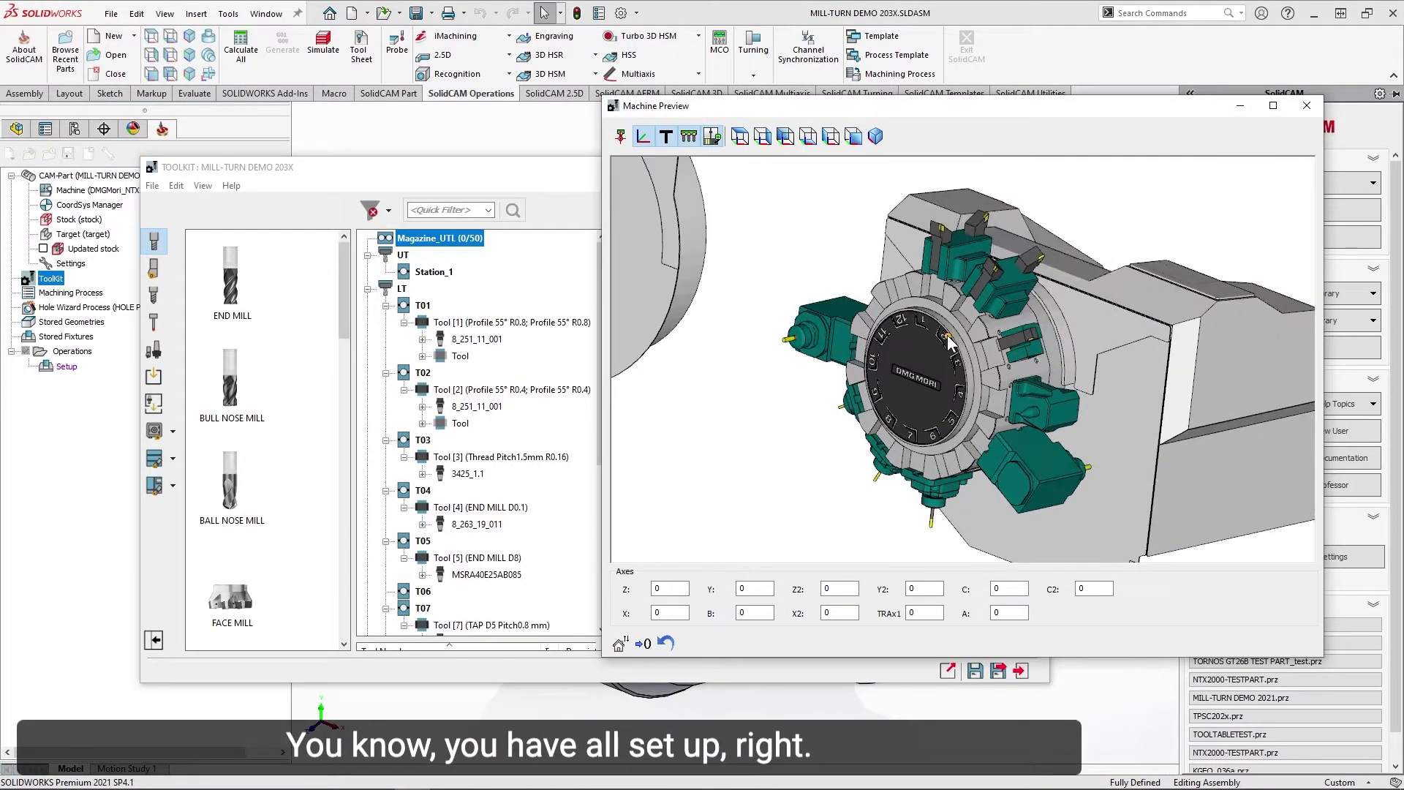
scroll(933, 377, down, 4)
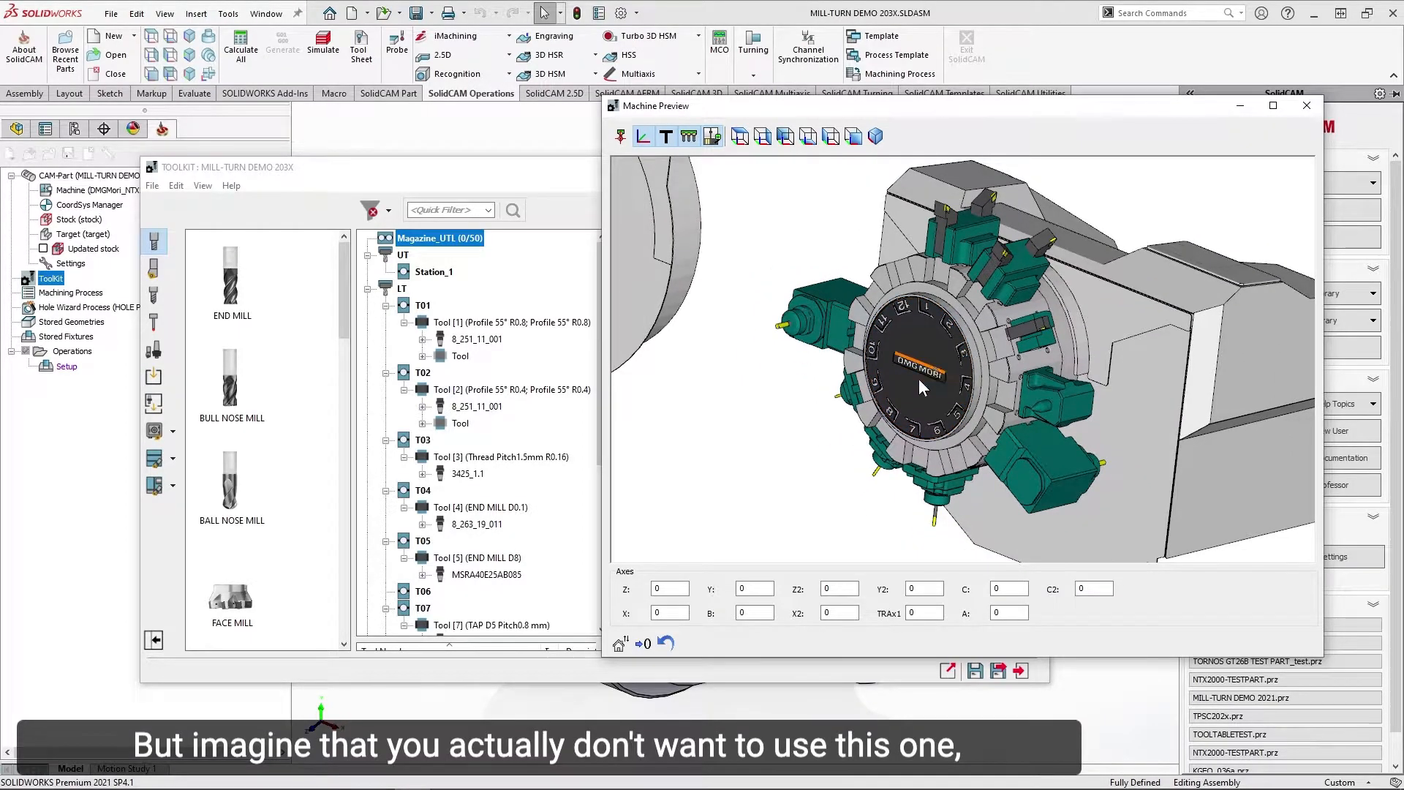
middle_drag(880, 352, 882, 221)
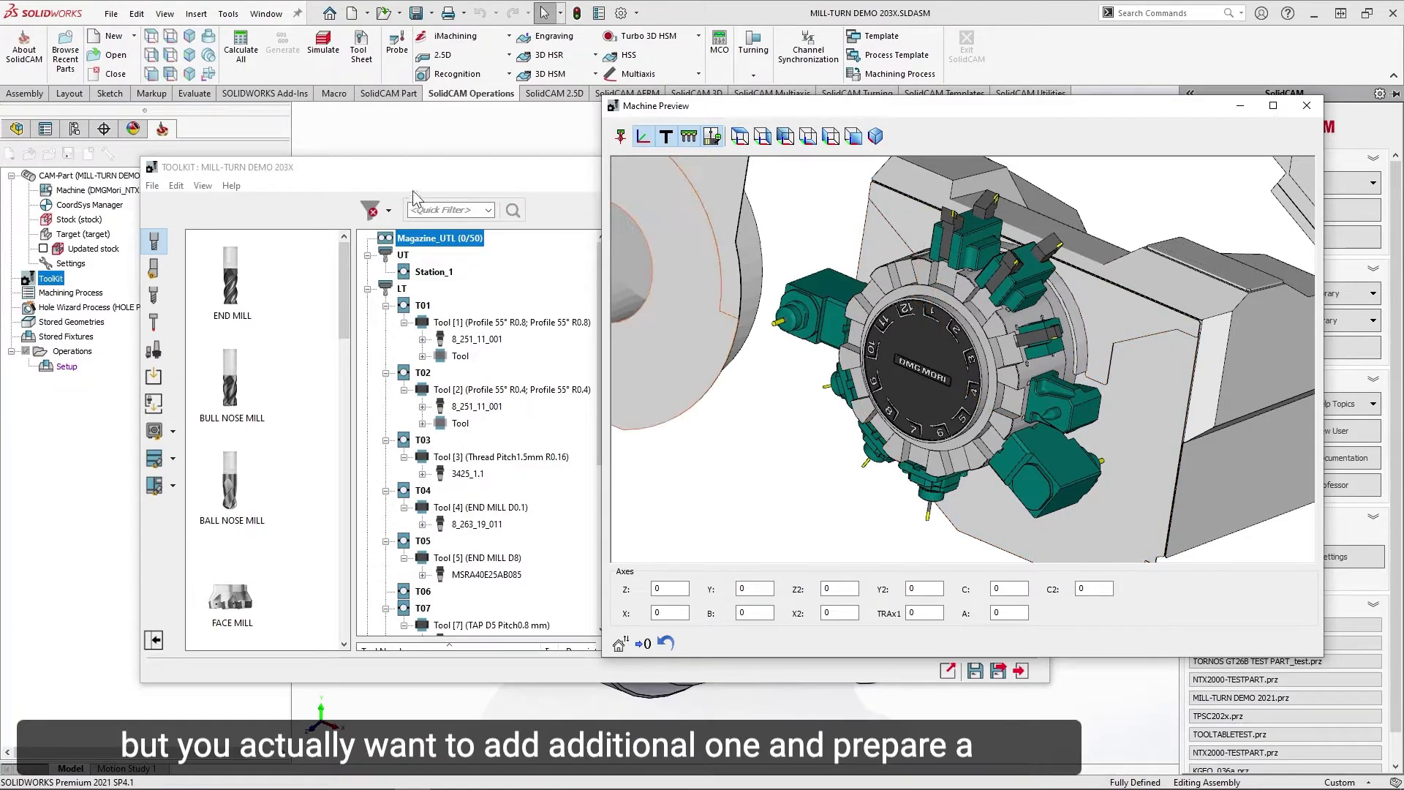
Open the Doosan_SMX2600ST tool library beside the part's tool stations and close the machine preview.
drag(407, 169, 341, 143)
drag(704, 110, 770, 128)
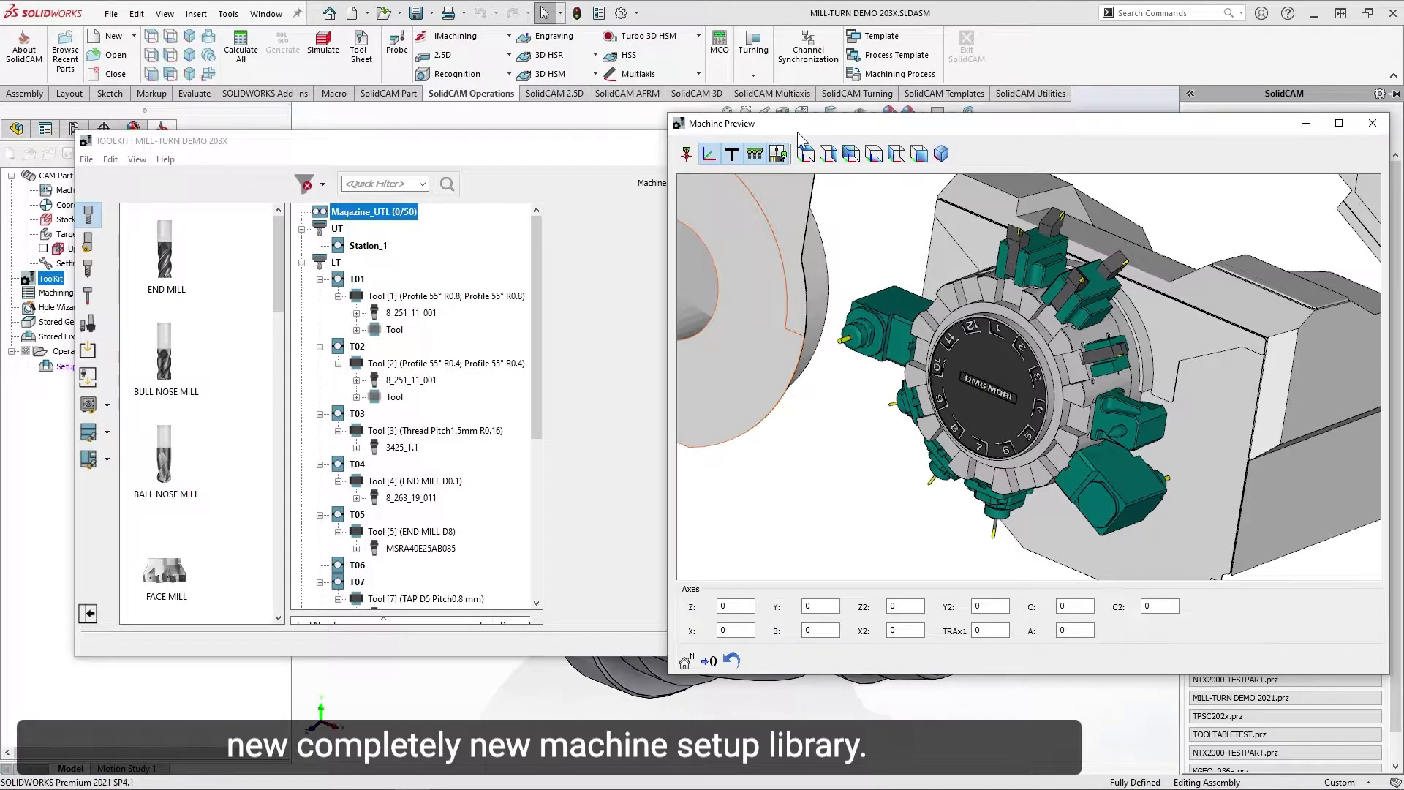
click(108, 447)
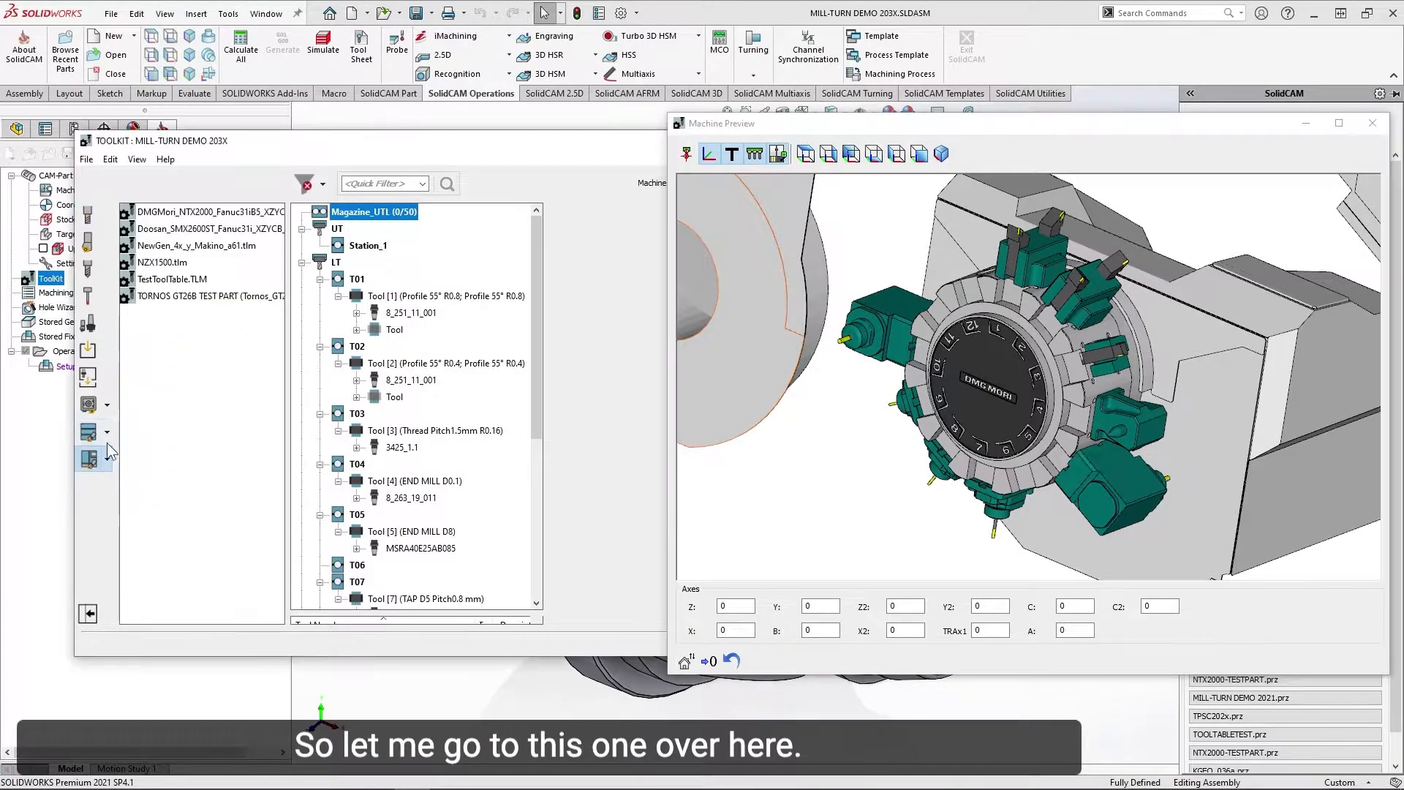
double_click(191, 229)
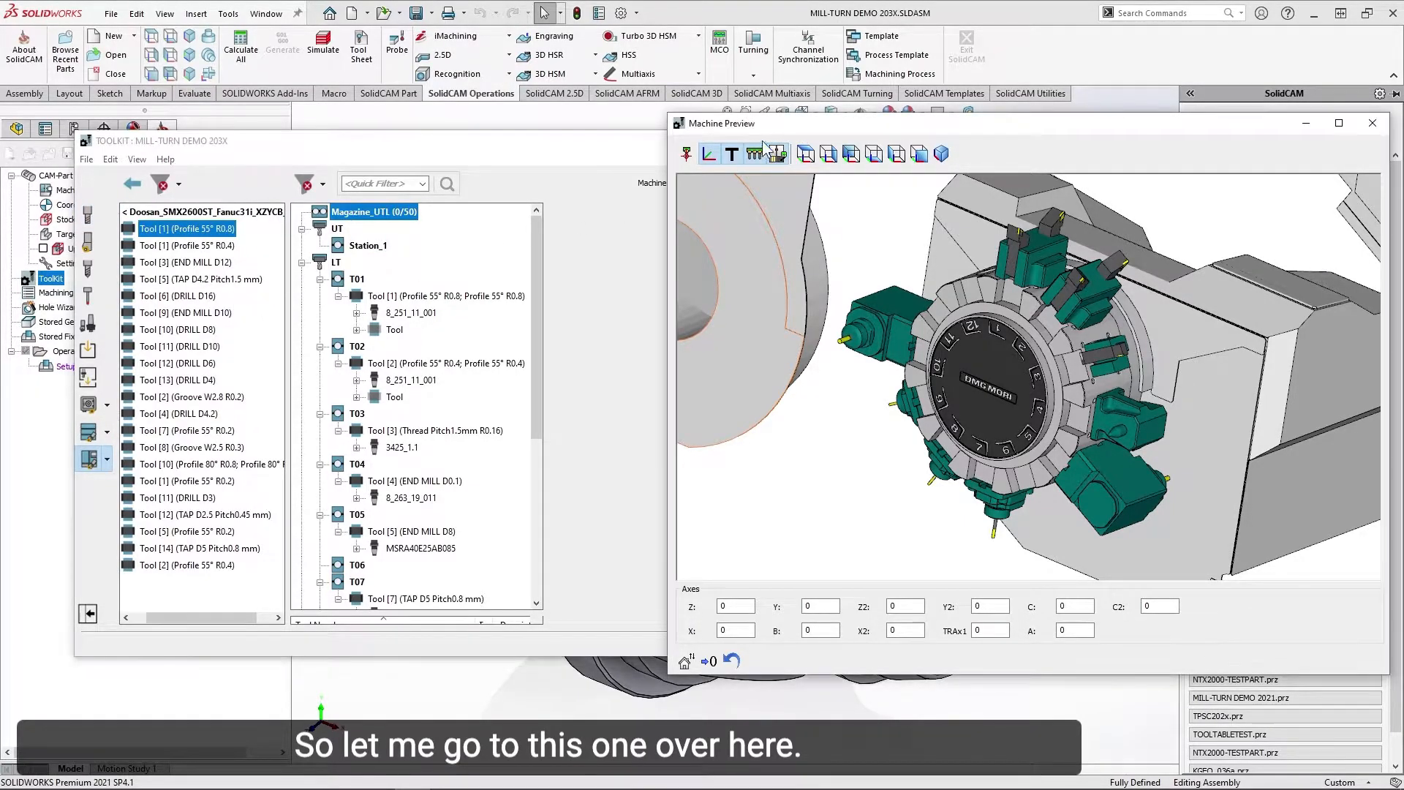
drag(906, 125, 799, 215)
click(1266, 214)
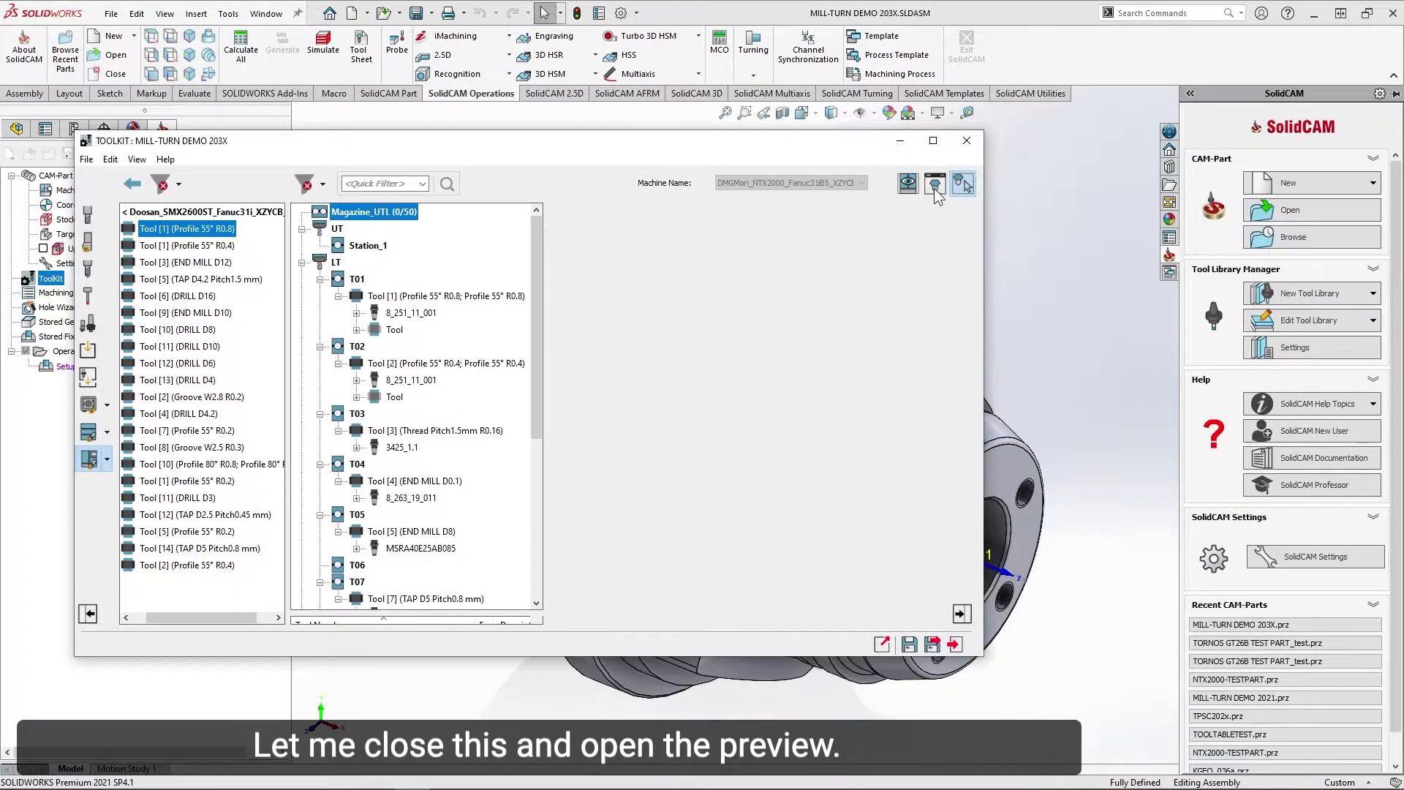
With the tool viewer open, mount Tool [1] (Profile 55° R0.4) and Tool [2] (Groove W2.8 R0.2) onto free LT stations.
click(935, 183)
click(163, 247)
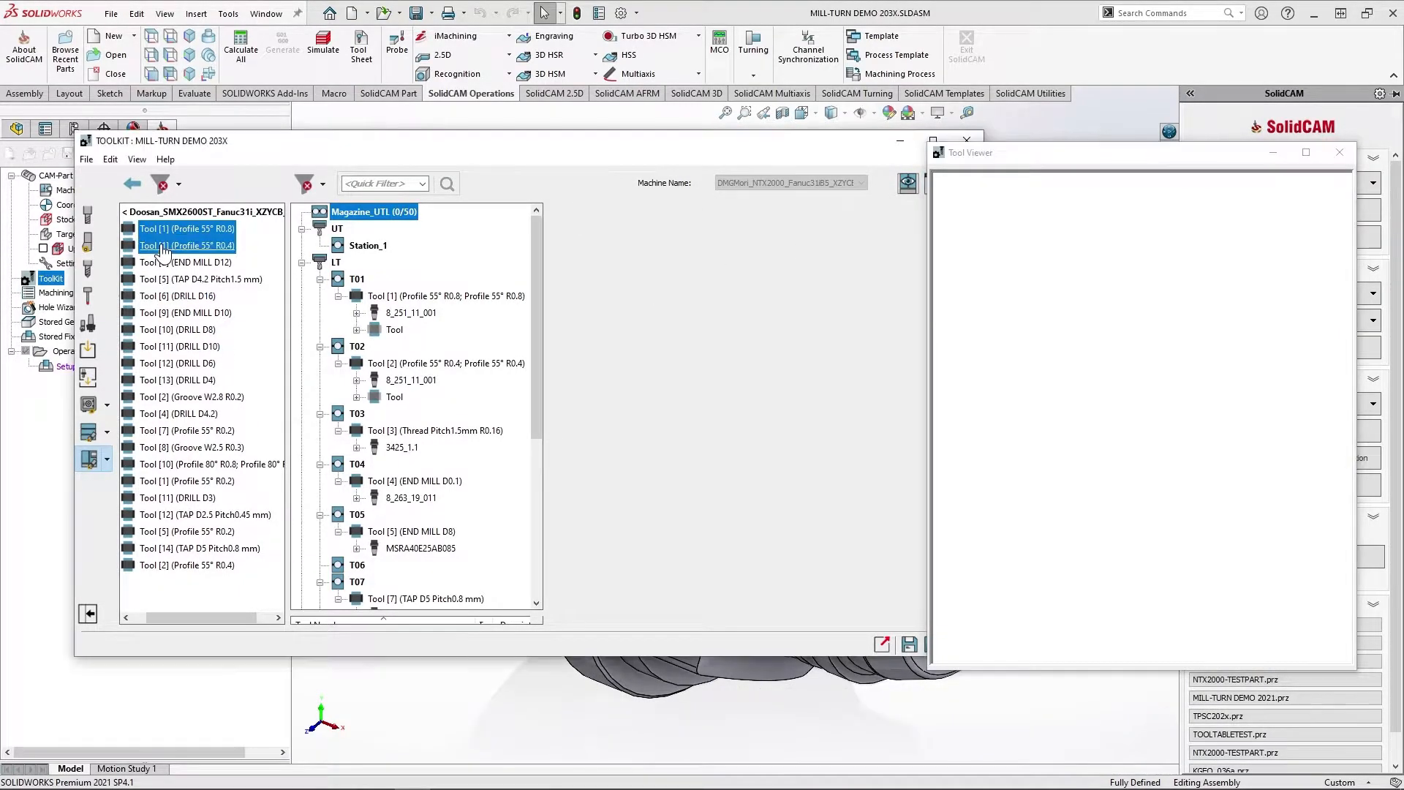
middle_drag(1053, 409, 1090, 291)
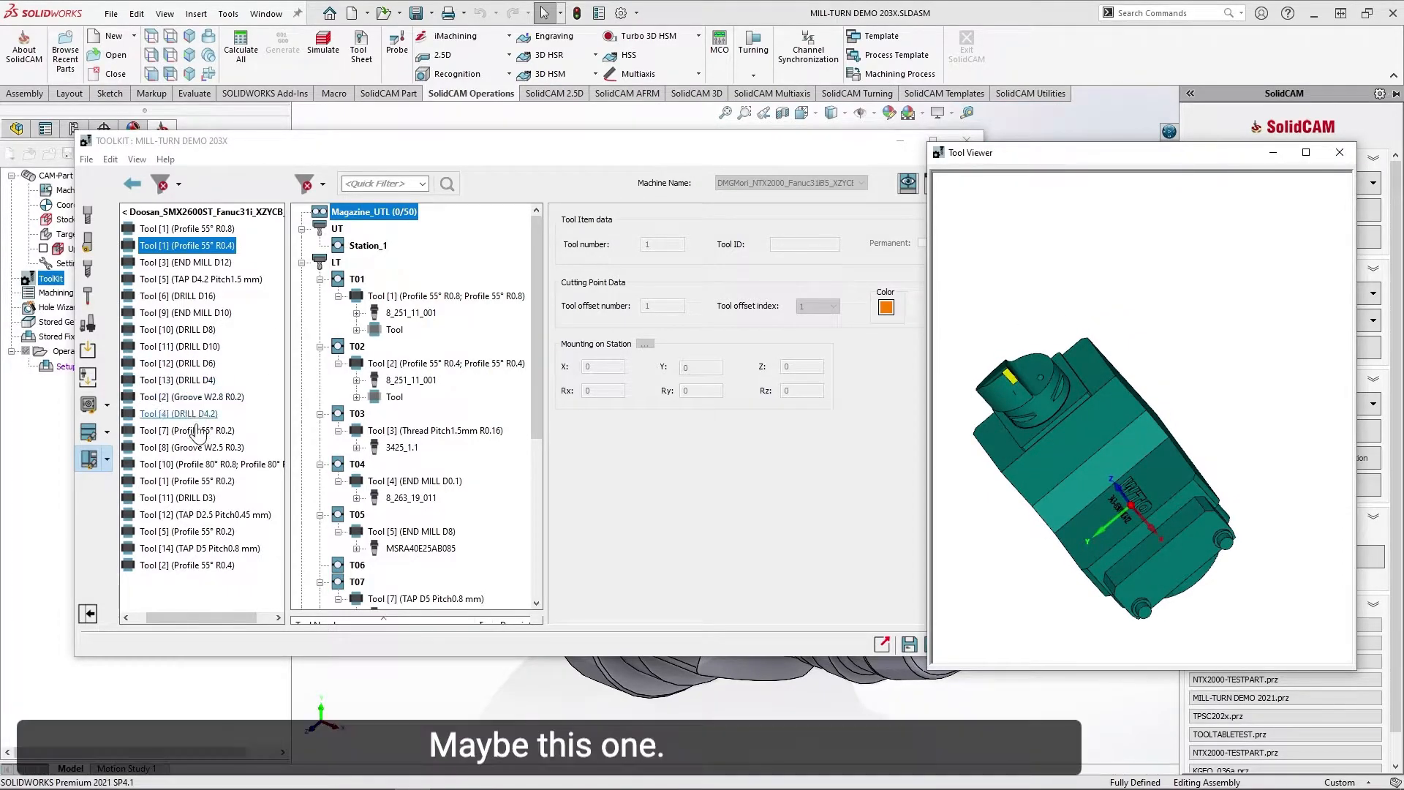
click(194, 398)
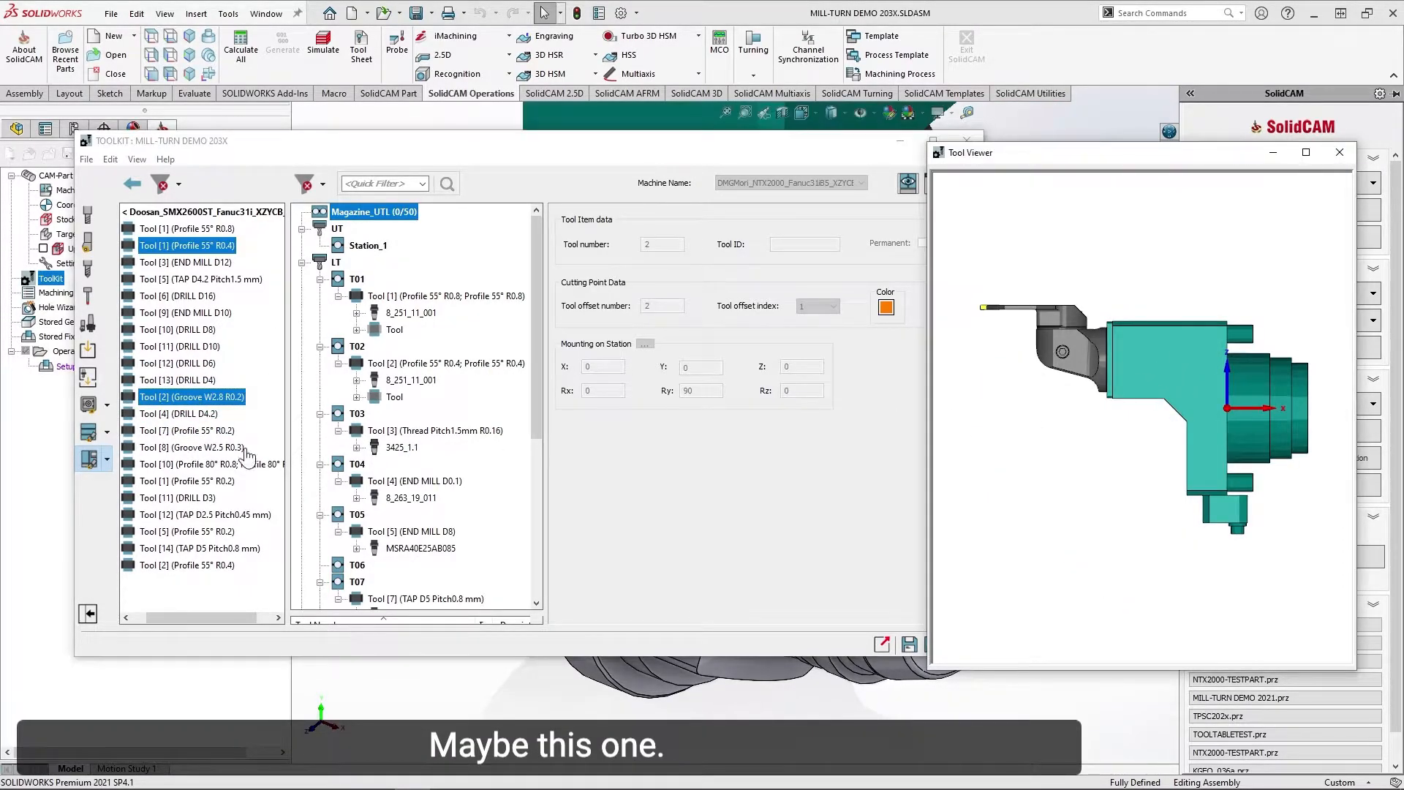
right_click(176, 401)
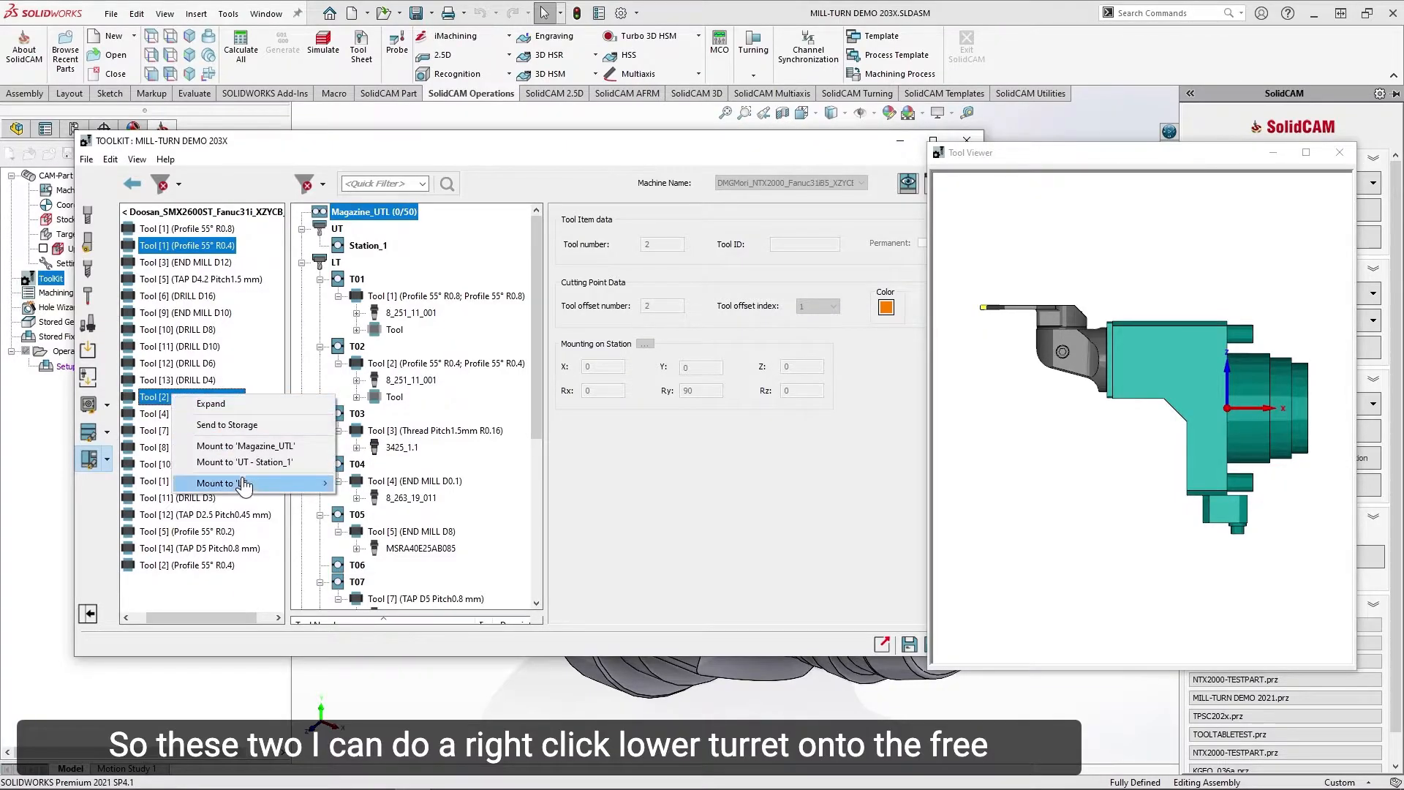
mouse_move(238, 483)
click(412, 485)
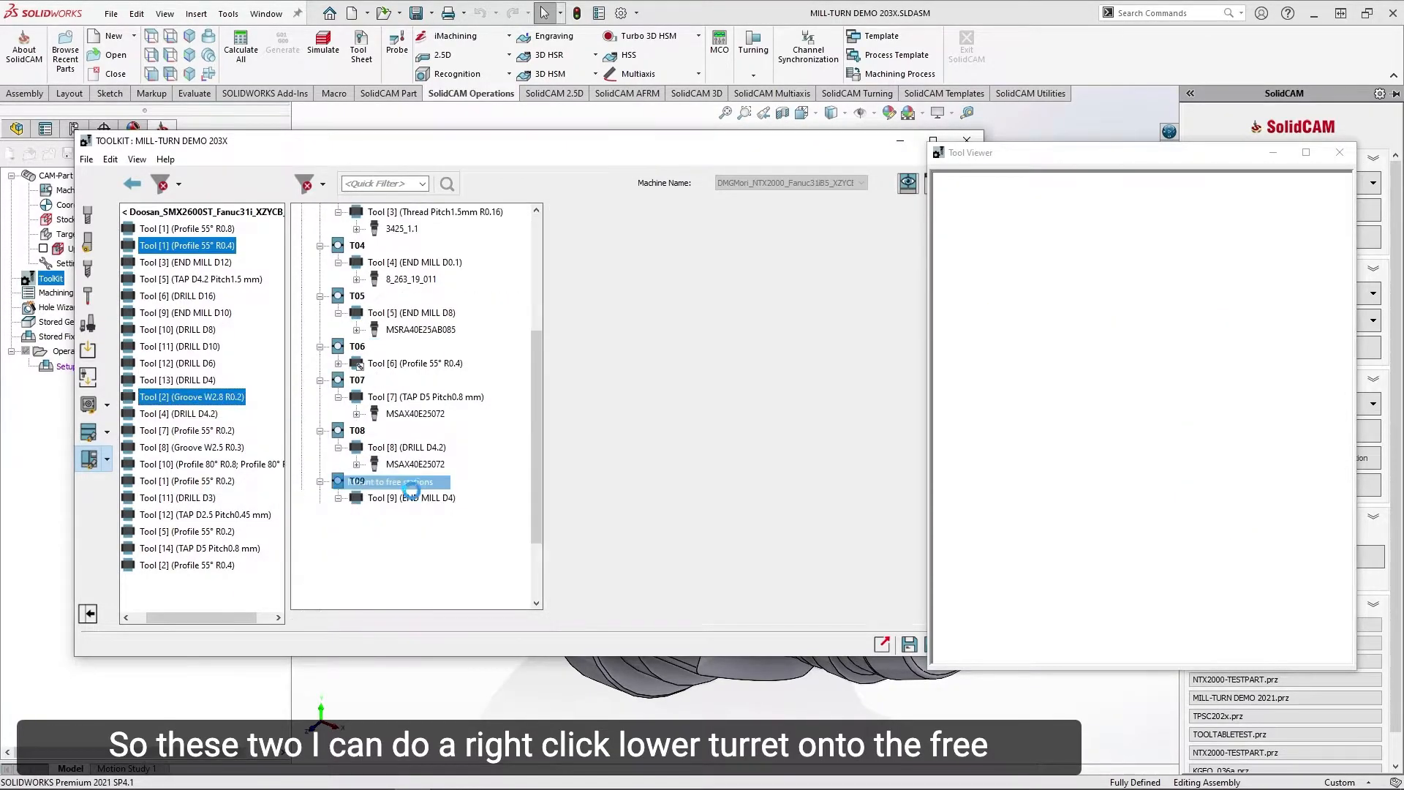
Inspect the tools mounted on stations T06 and T11 in the tool viewer, and move the viewer aside.
click(382, 364)
scroll(373, 371, down, 2)
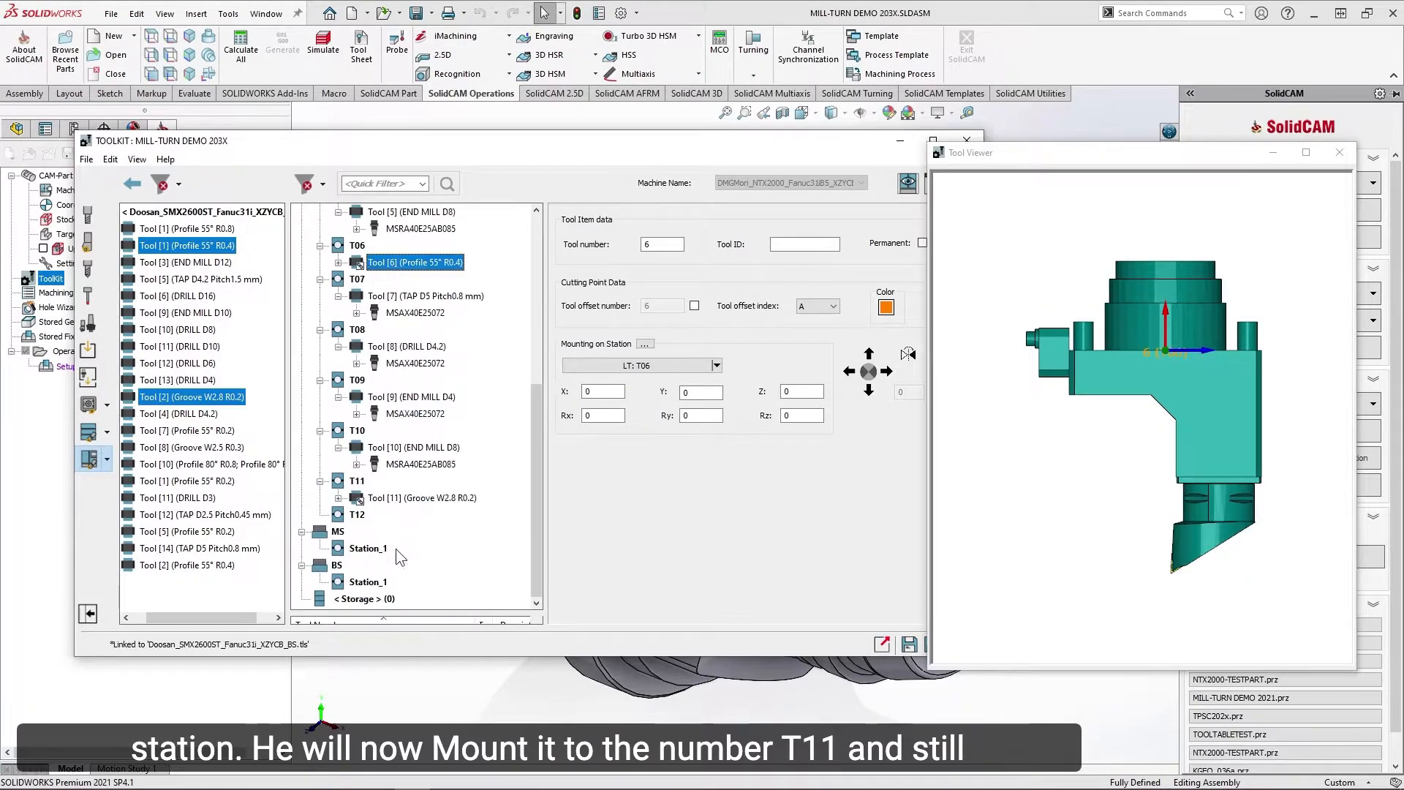
click(392, 499)
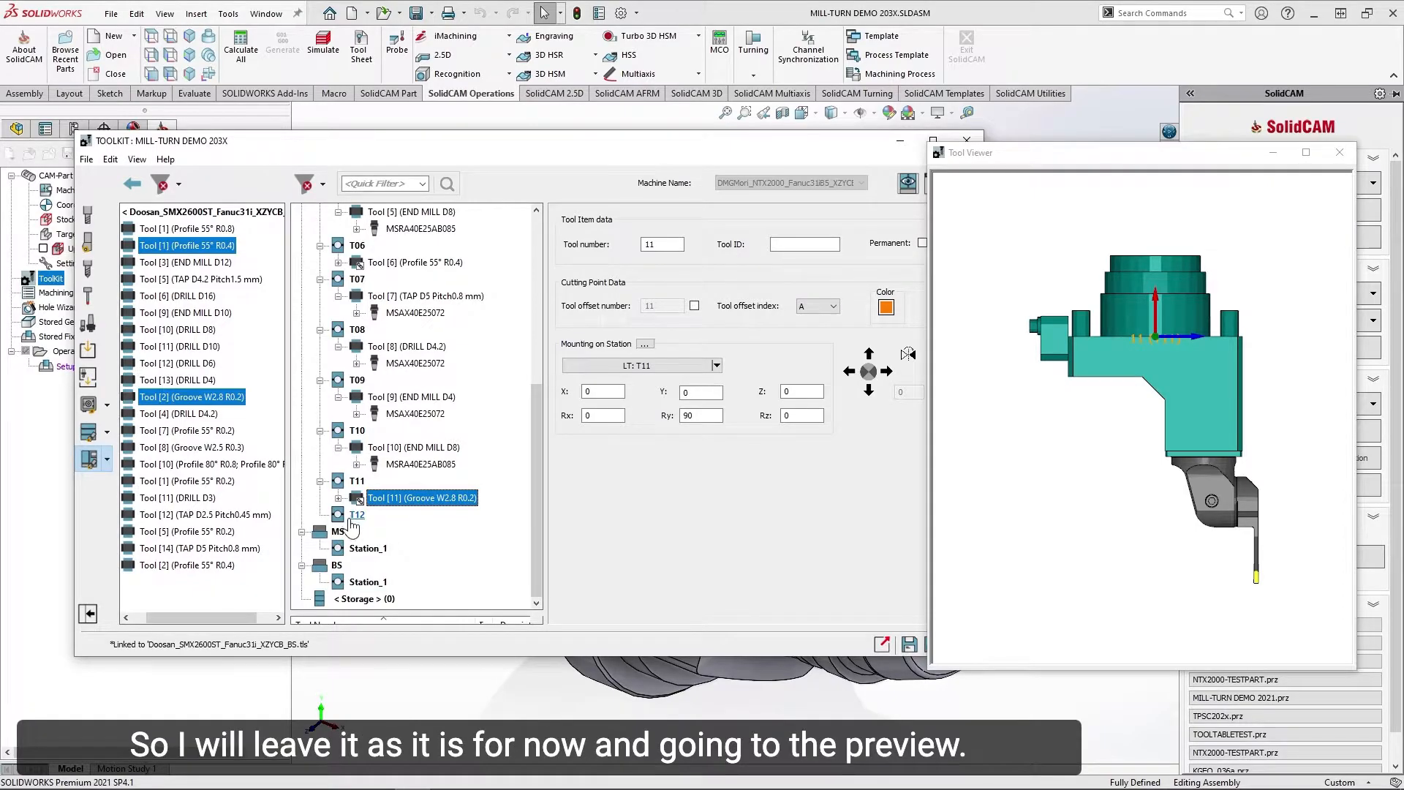
drag(1090, 154, 1173, 156)
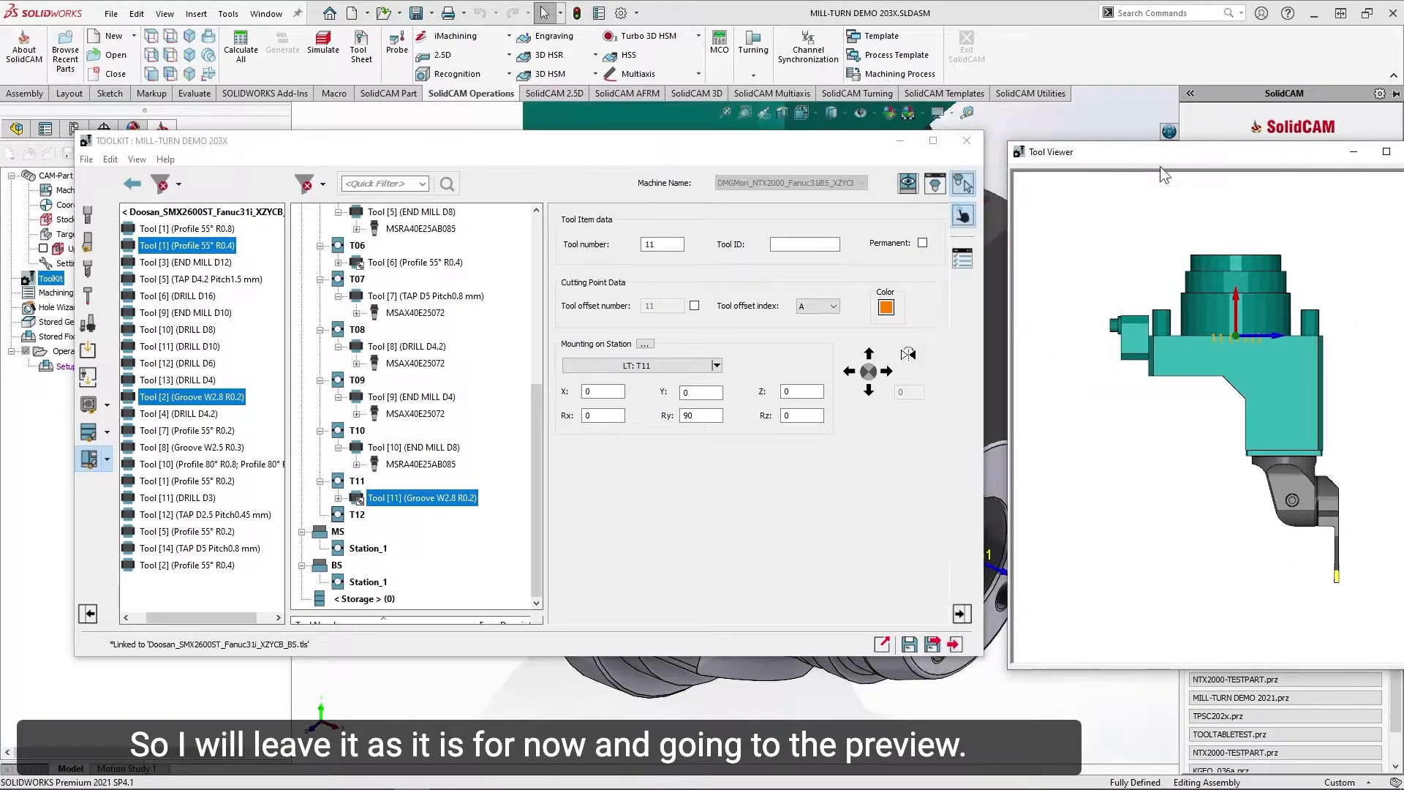
Save and exit the ToolKit, reopen it to review the lower turret tools in the machine preview, and exit.
click(931, 645)
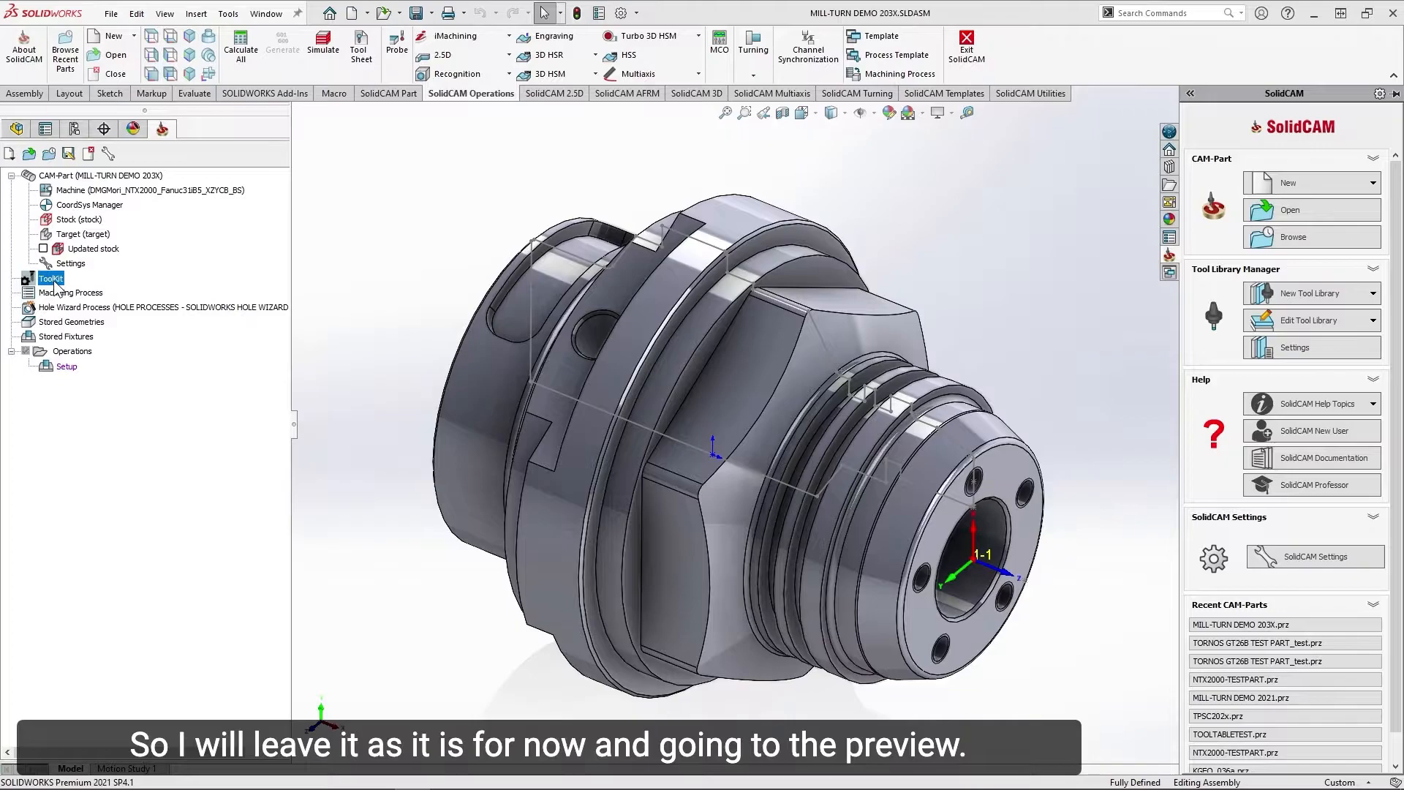
double_click(52, 280)
click(907, 185)
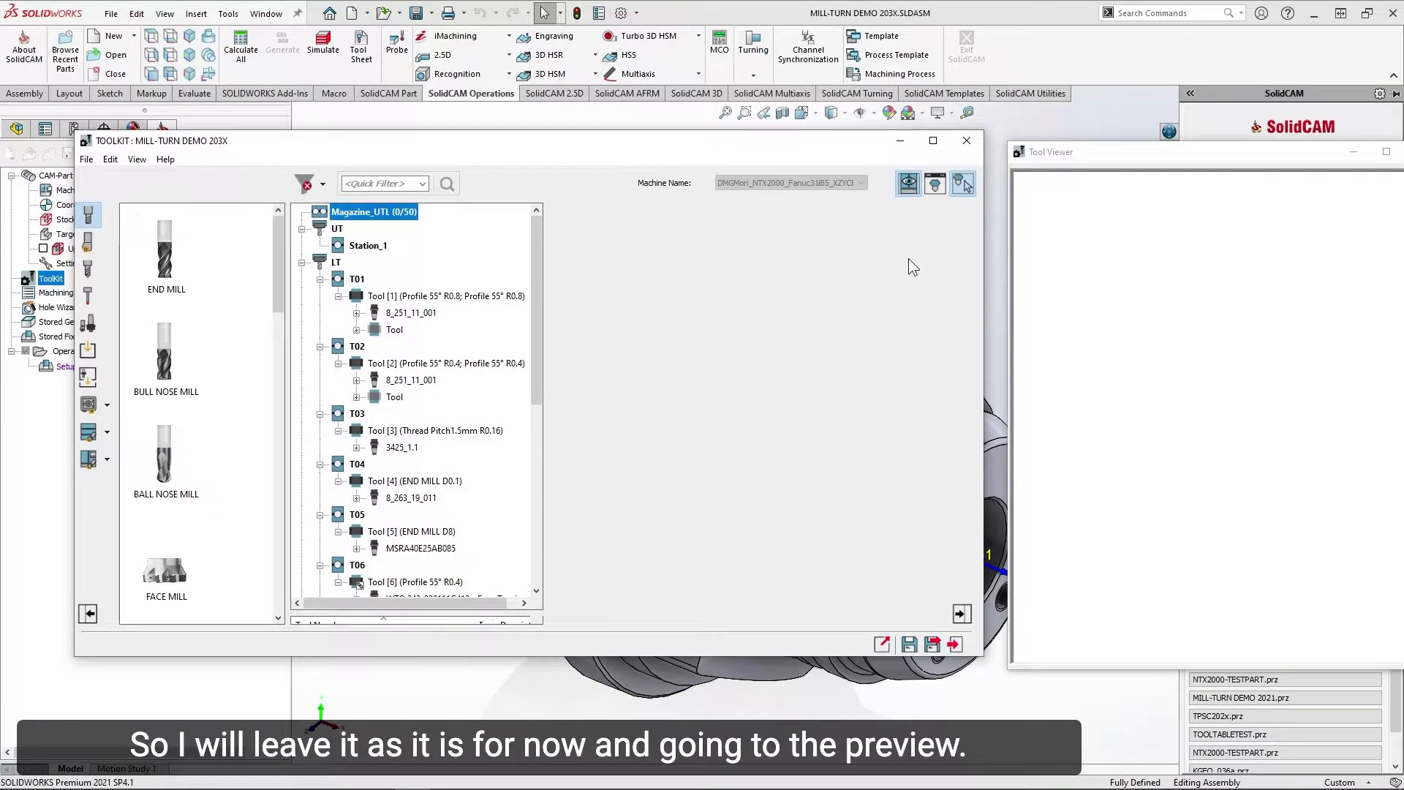
mouse_move(905, 423)
middle_down()
mouse_move(817, 415)
mouse_move(897, 427)
middle_up()
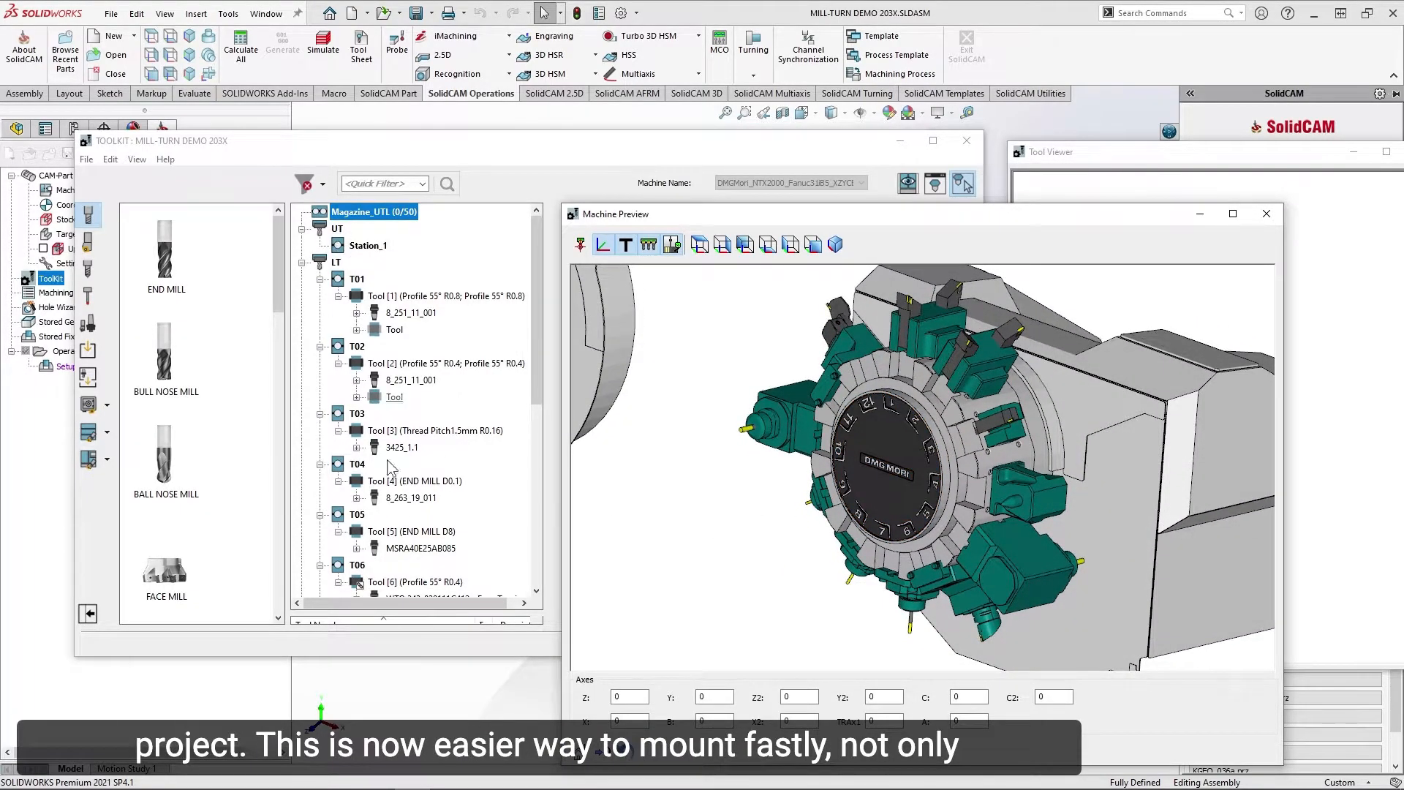
scroll(390, 523, down, 2)
scroll(389, 524, down, 4)
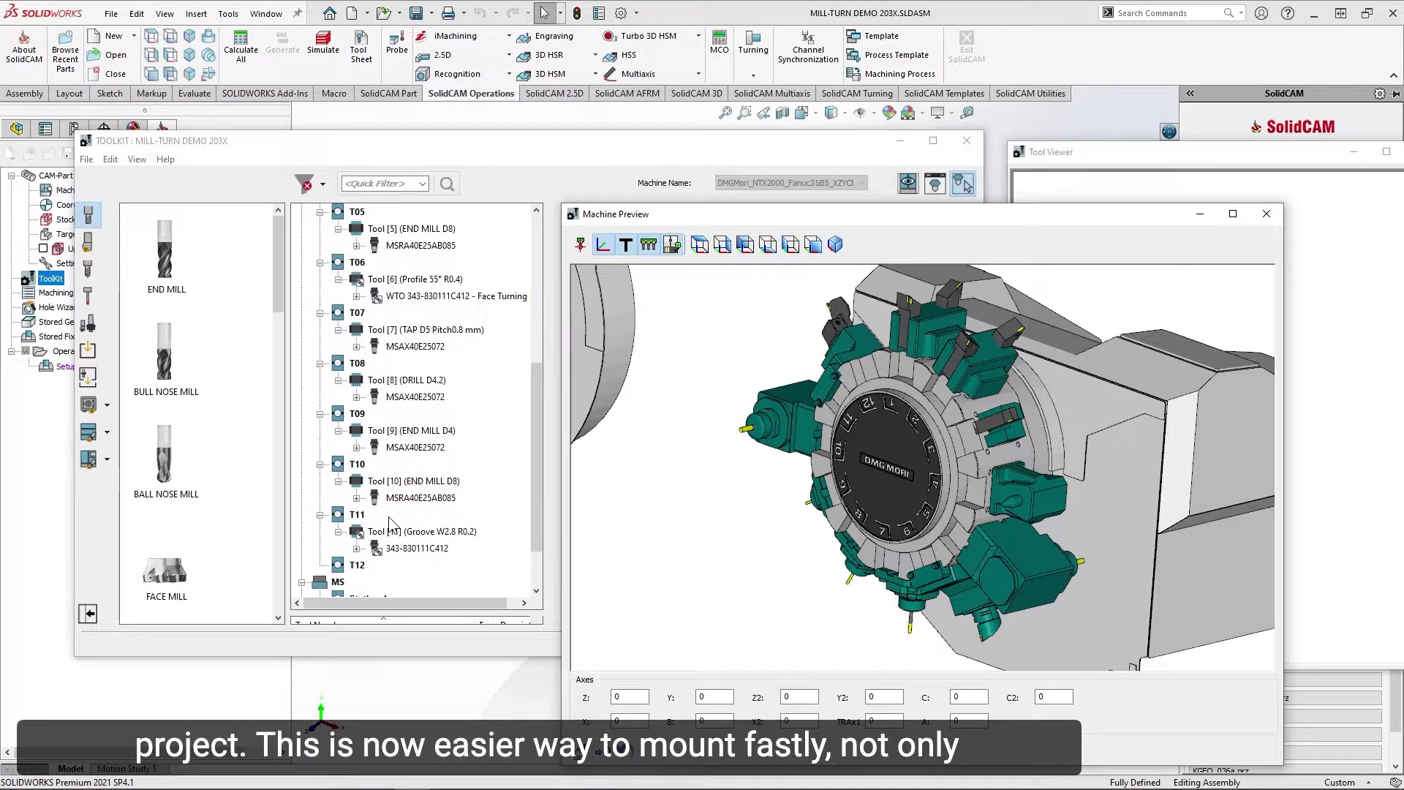
scroll(390, 524, up, 5)
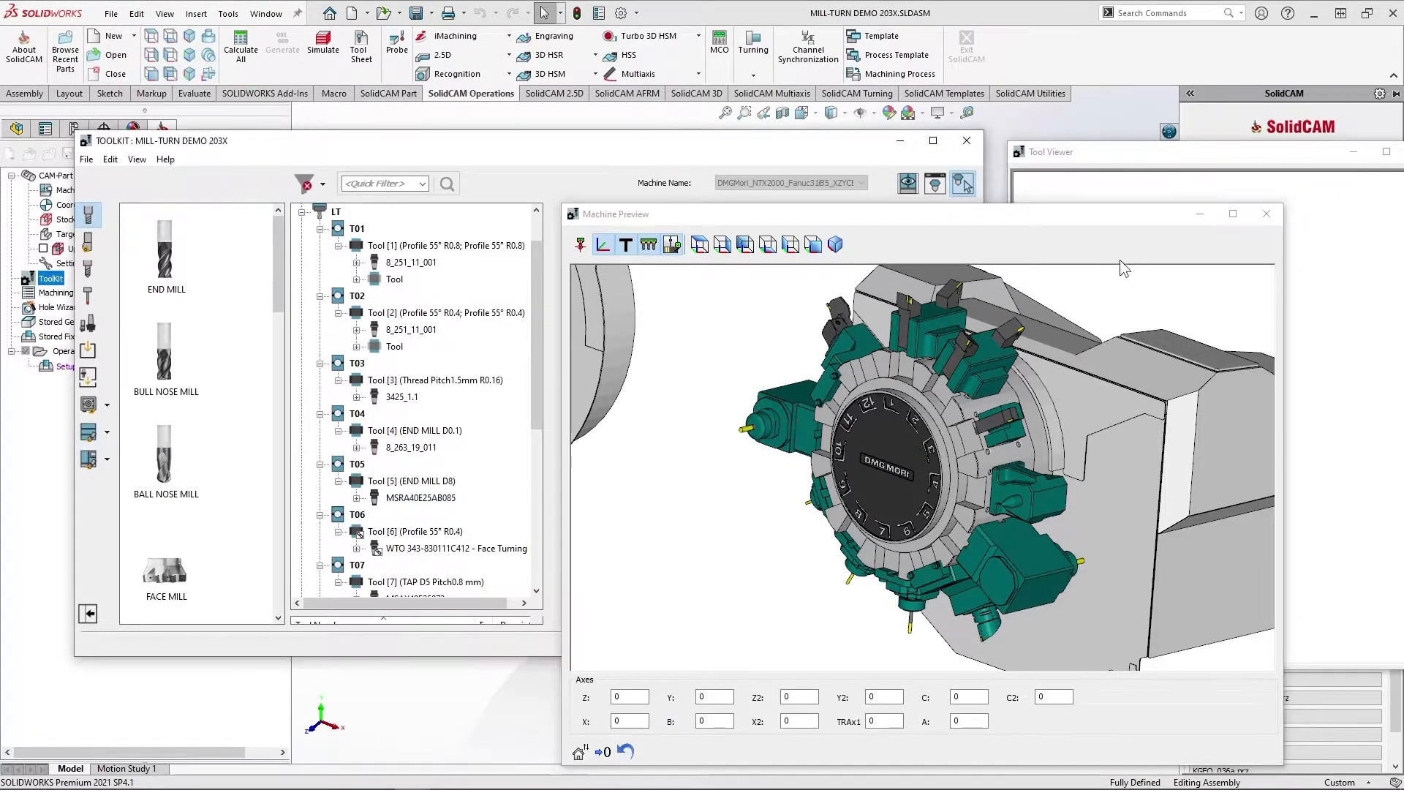
click(1267, 213)
click(954, 644)
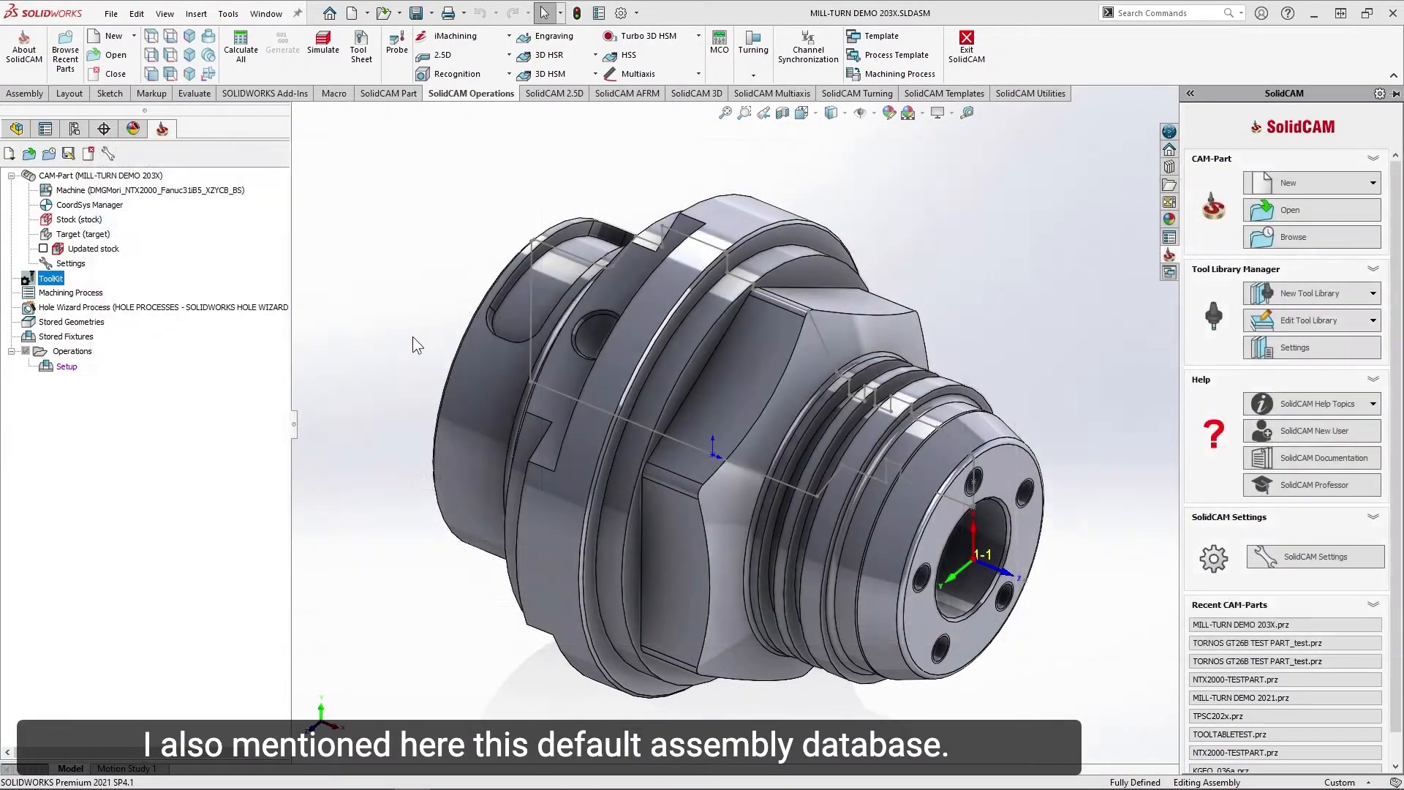
In the machine definition's ToolKit working style, set the Tool Assemblies Library Name to HSKA63 and exit the editor.
double_click(147, 192)
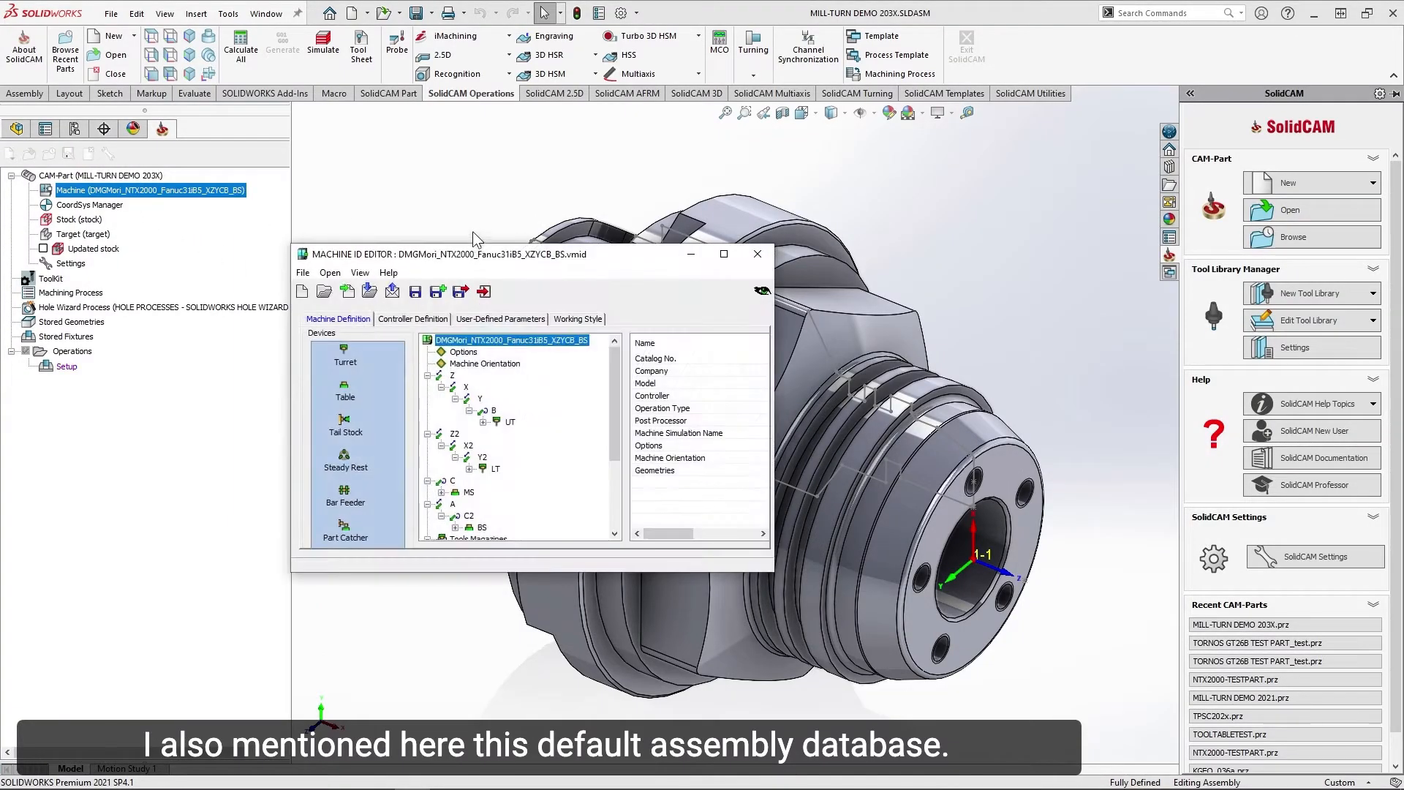
click(578, 321)
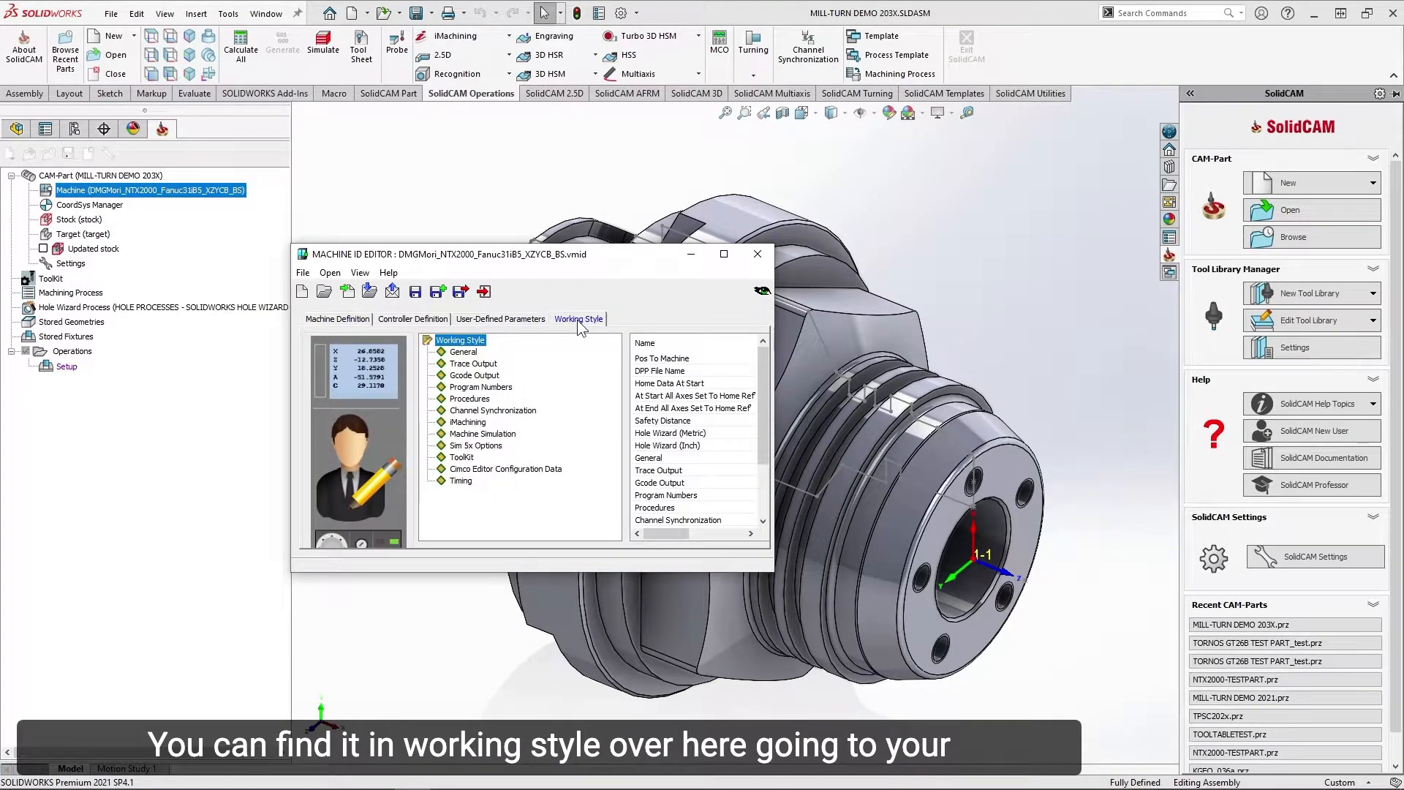
click(462, 457)
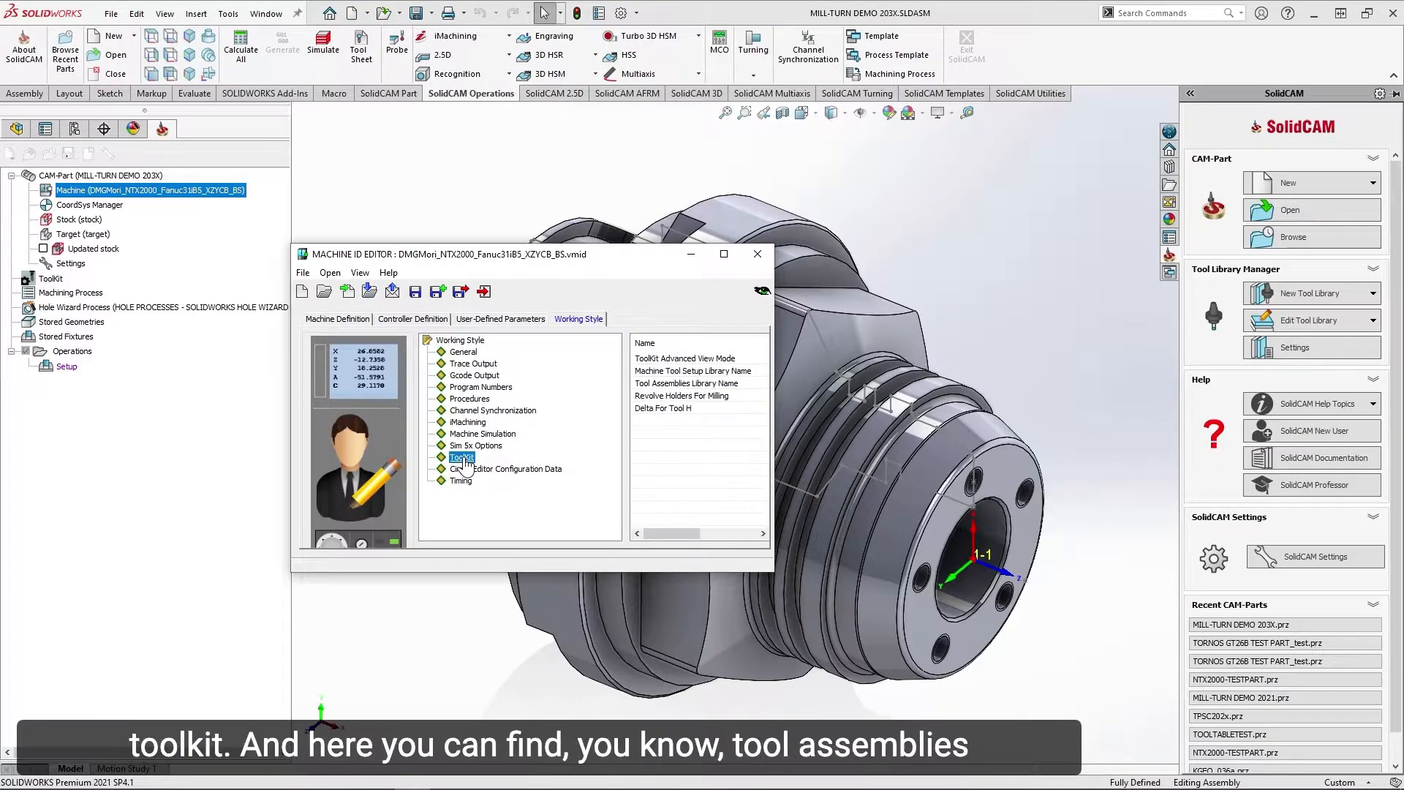
drag(635, 443, 560, 443)
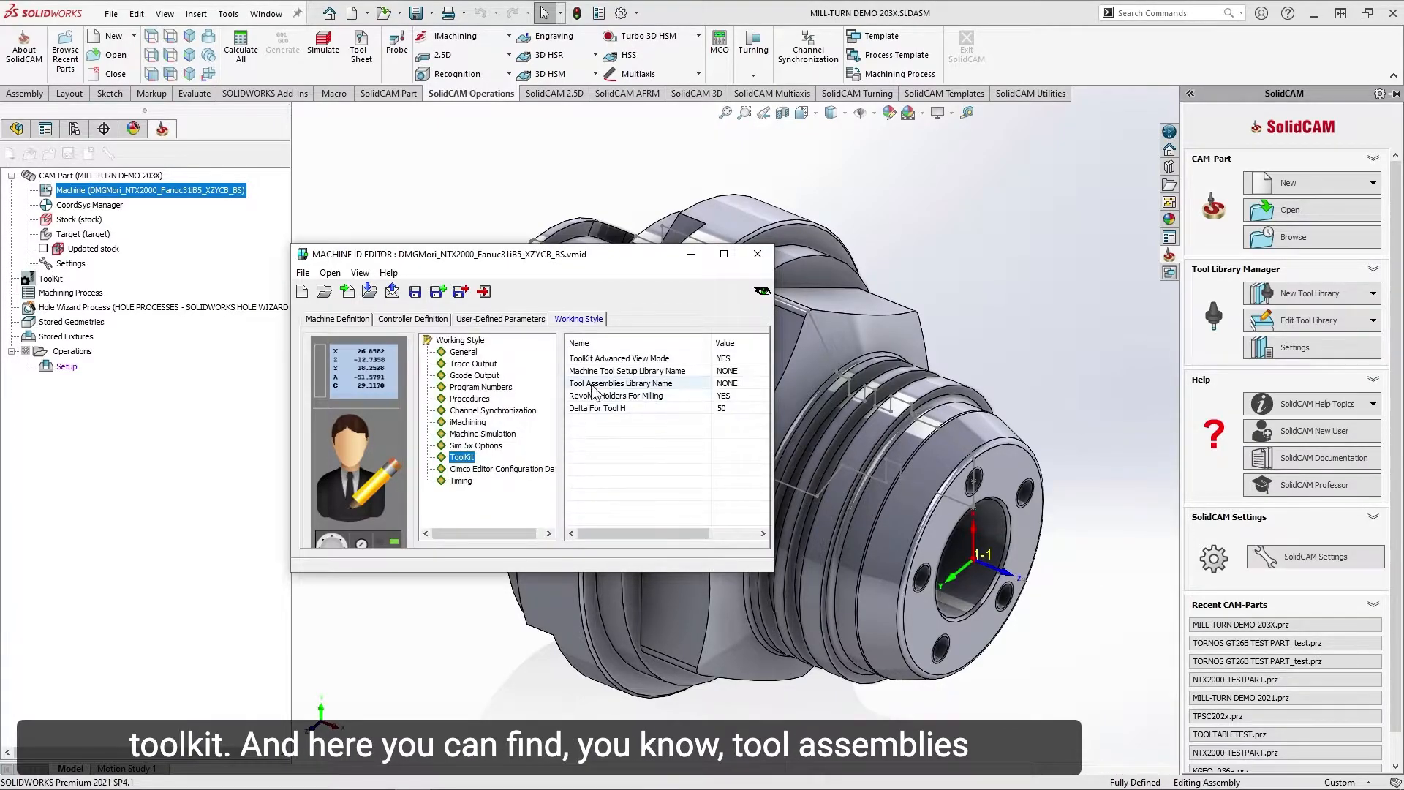
click(731, 384)
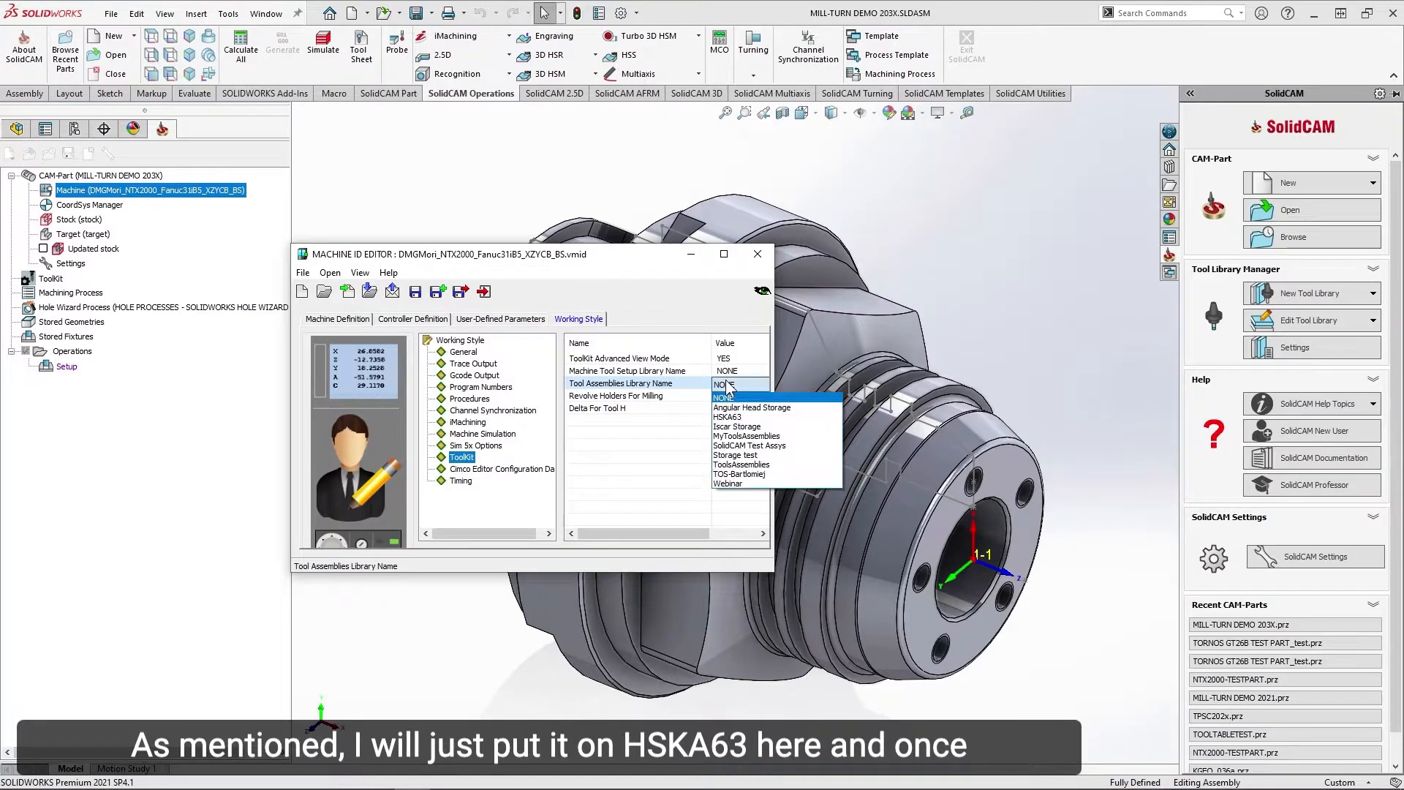
click(747, 417)
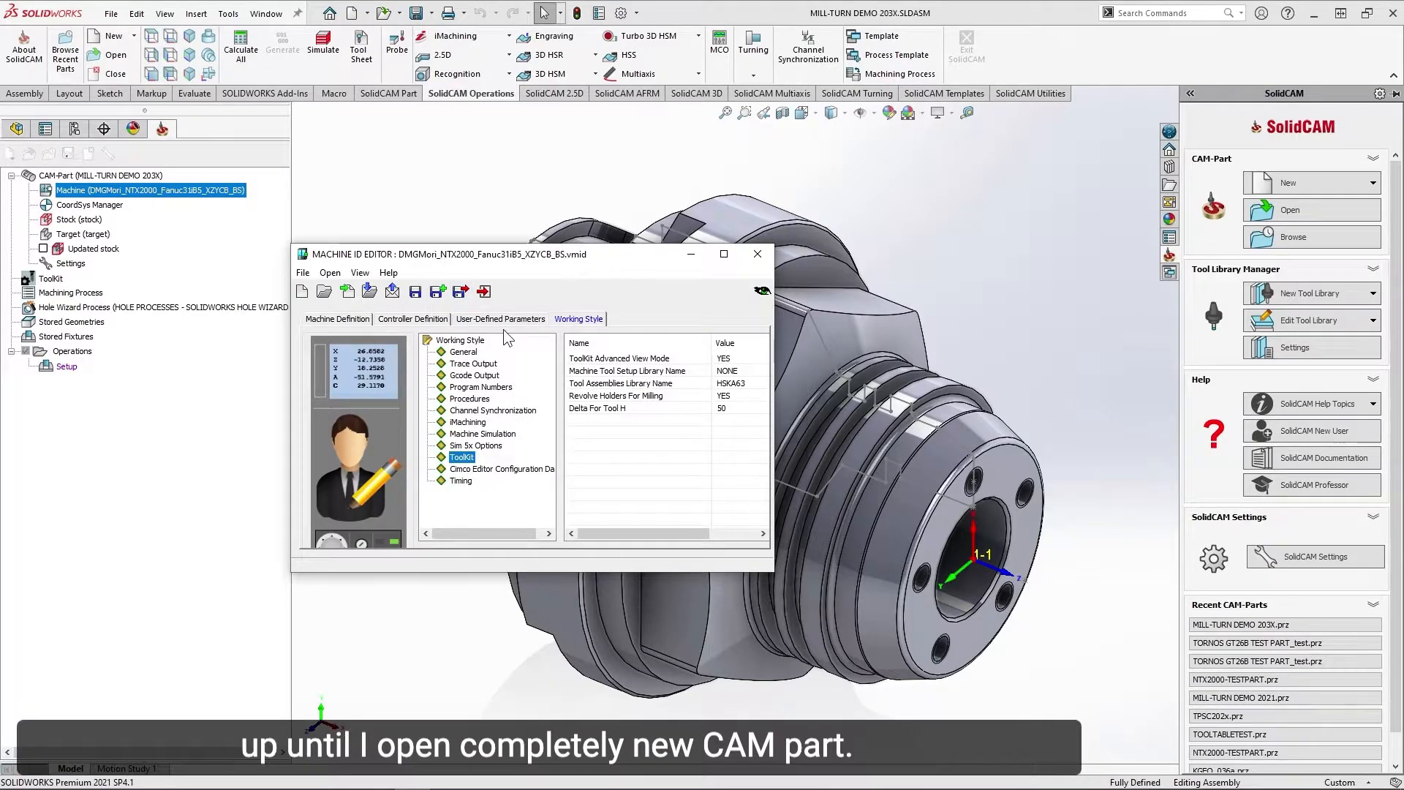
drag(776, 439, 812, 440)
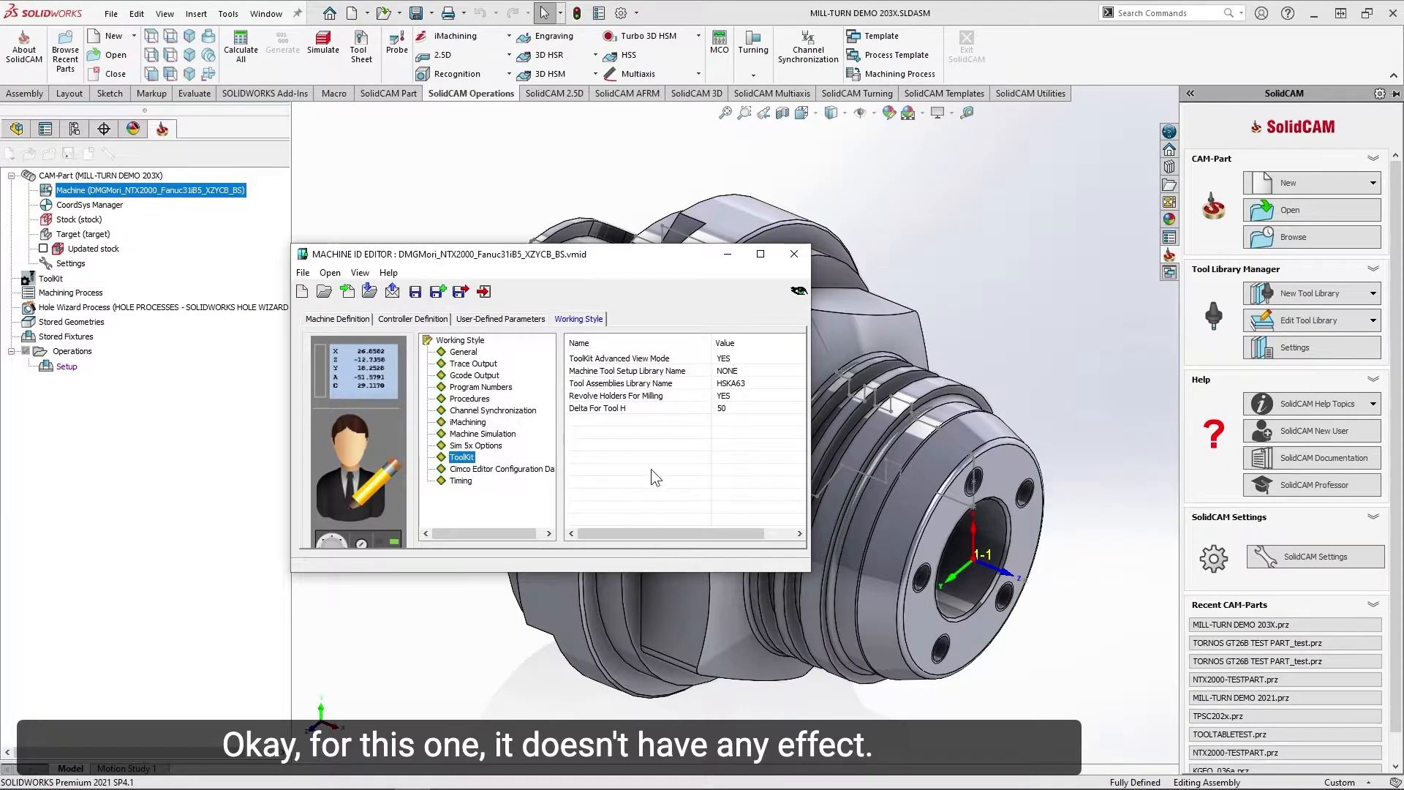
click(483, 291)
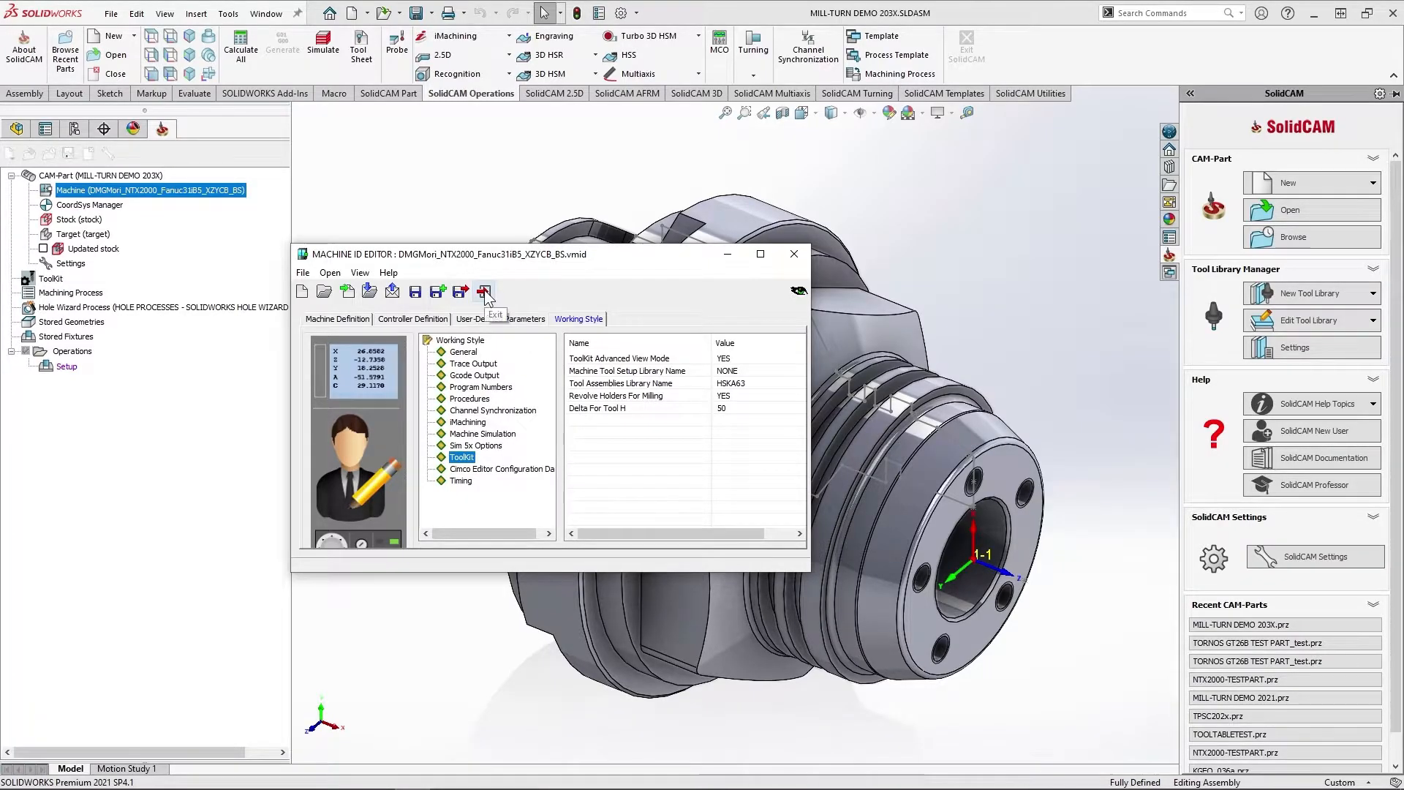
click(713, 451)
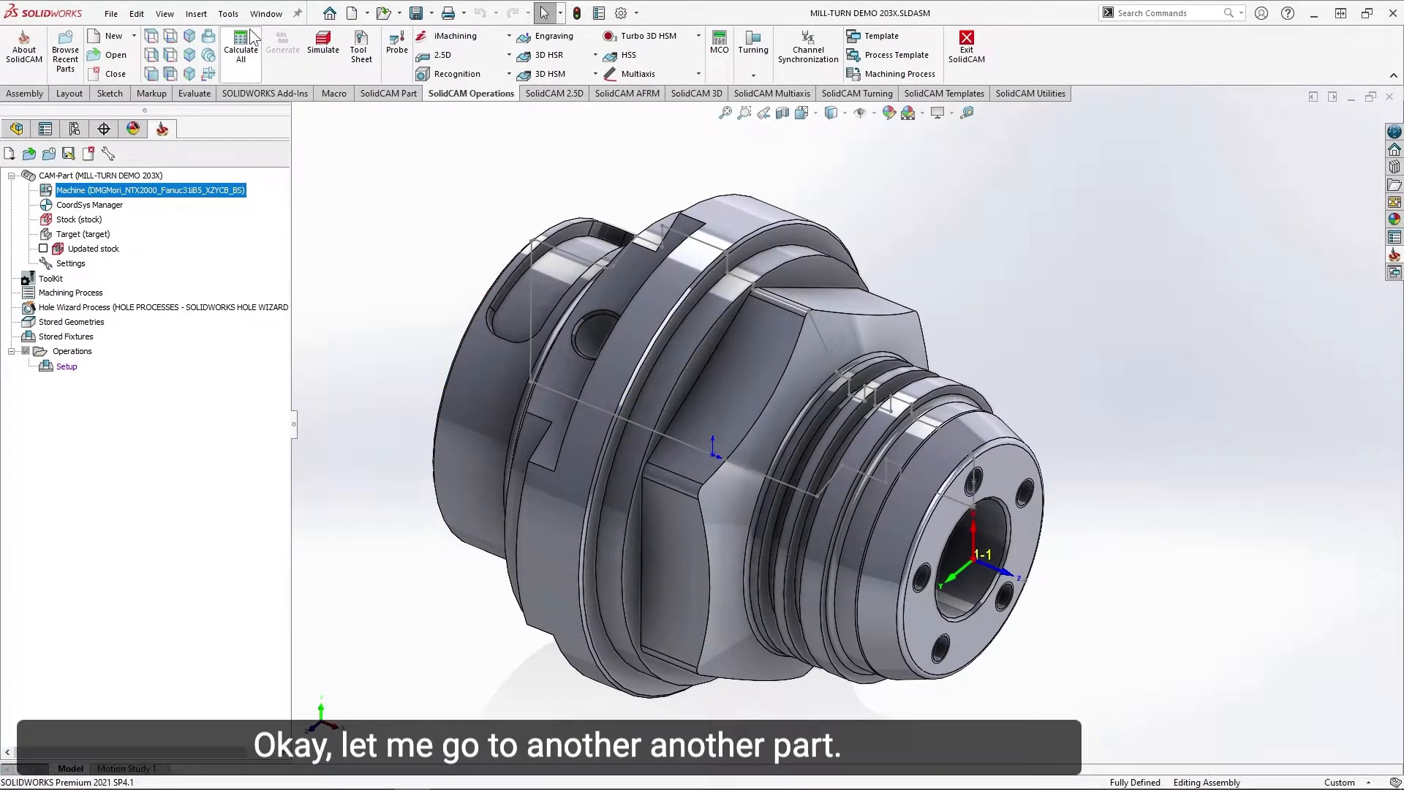
Open the recent CAM-Part NTX2000-TESTPART.prz from the Virtual Summit Q4 Mill-Turn project folder.
click(228, 13)
mouse_move(315, 85)
mouse_move(512, 396)
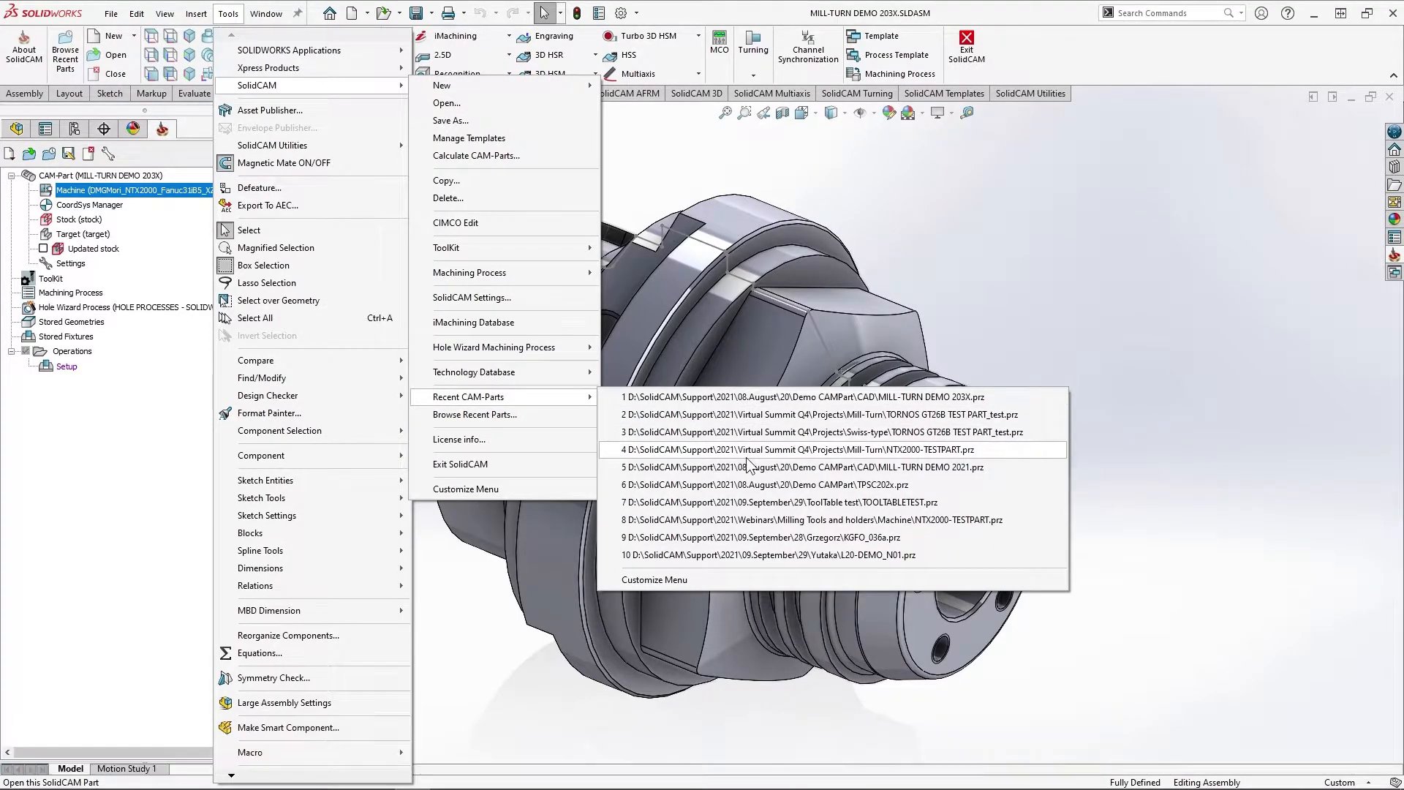
click(749, 449)
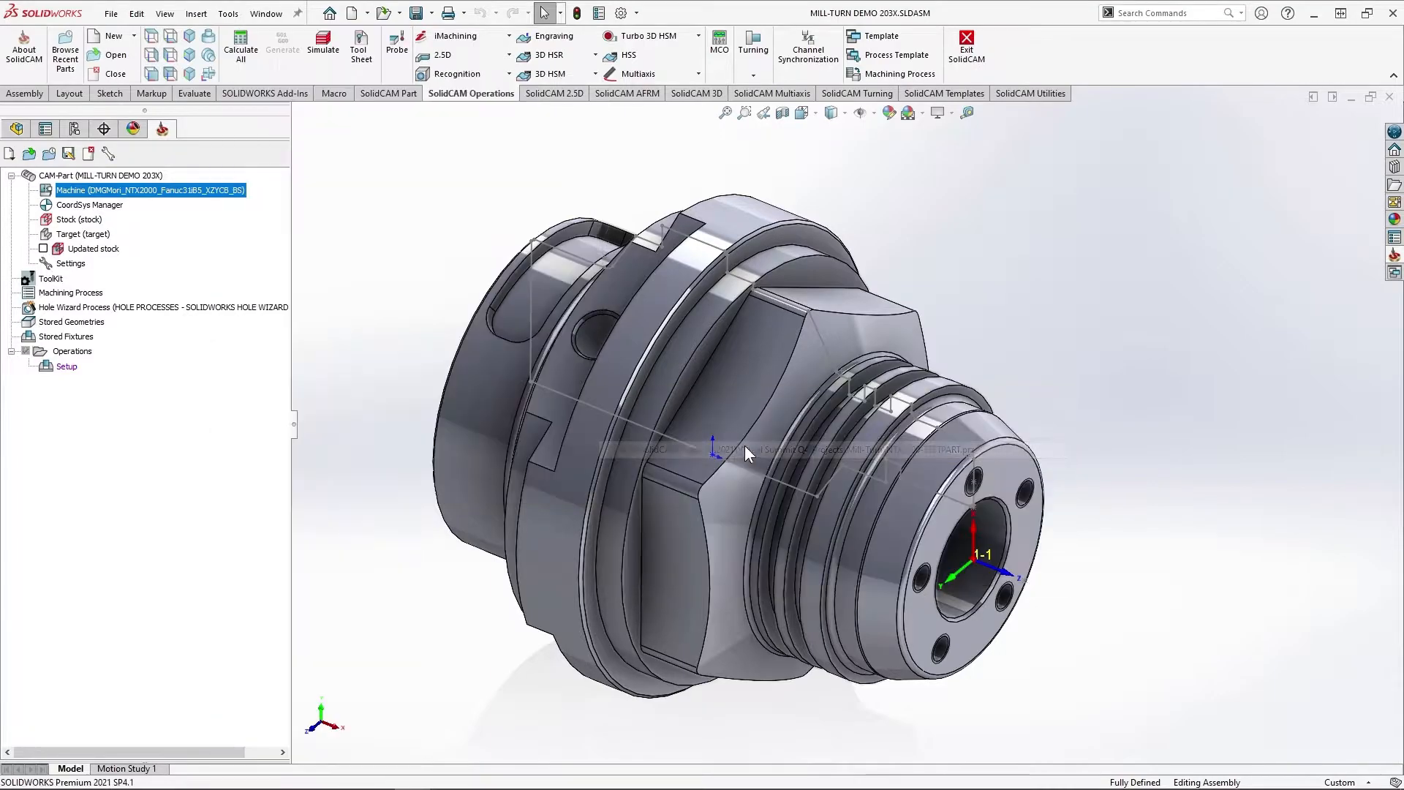
click(786, 259)
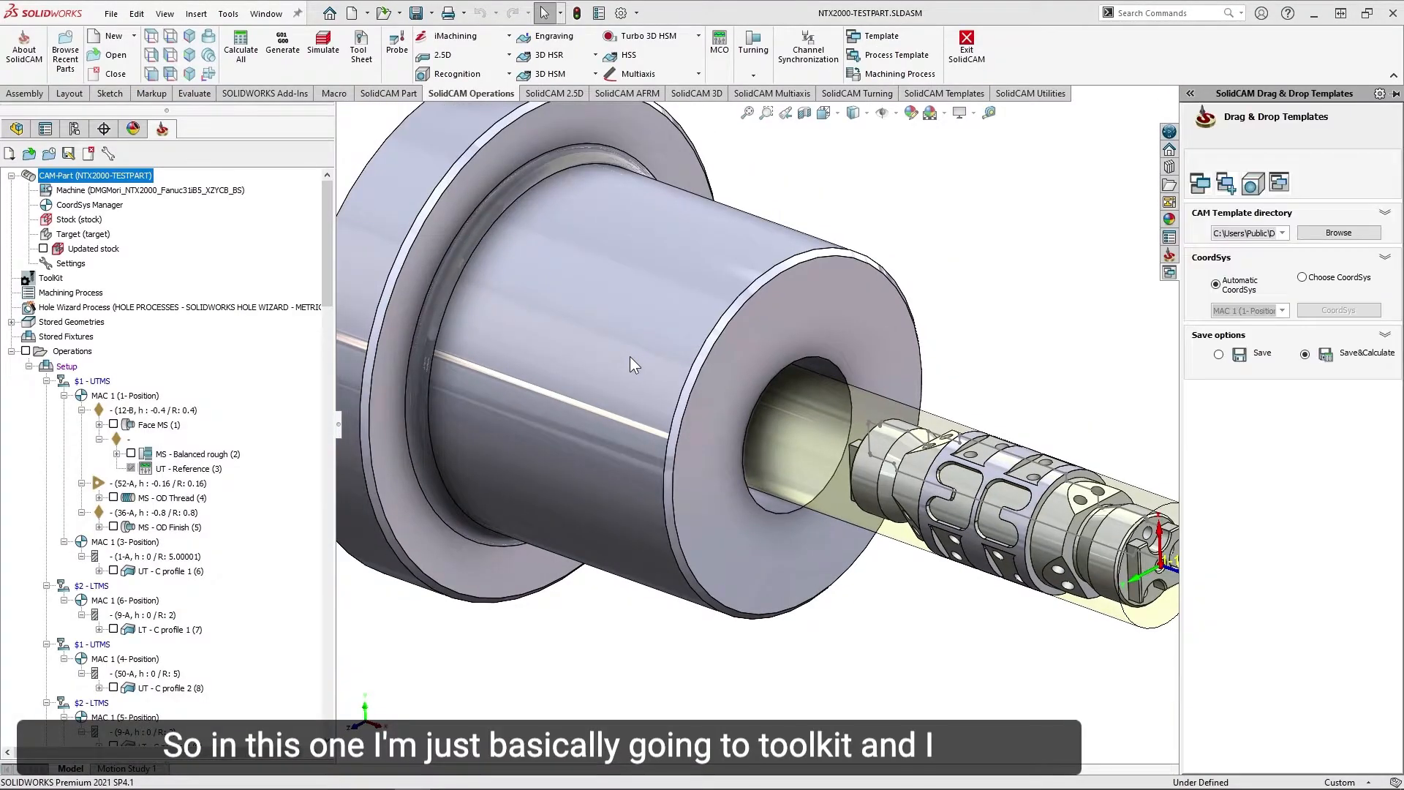
Open the ToolKit of NTX2000-TESTPART, widen its tool tree, and show the tool viewer beside it.
double_click(49, 278)
drag(379, 152, 569, 165)
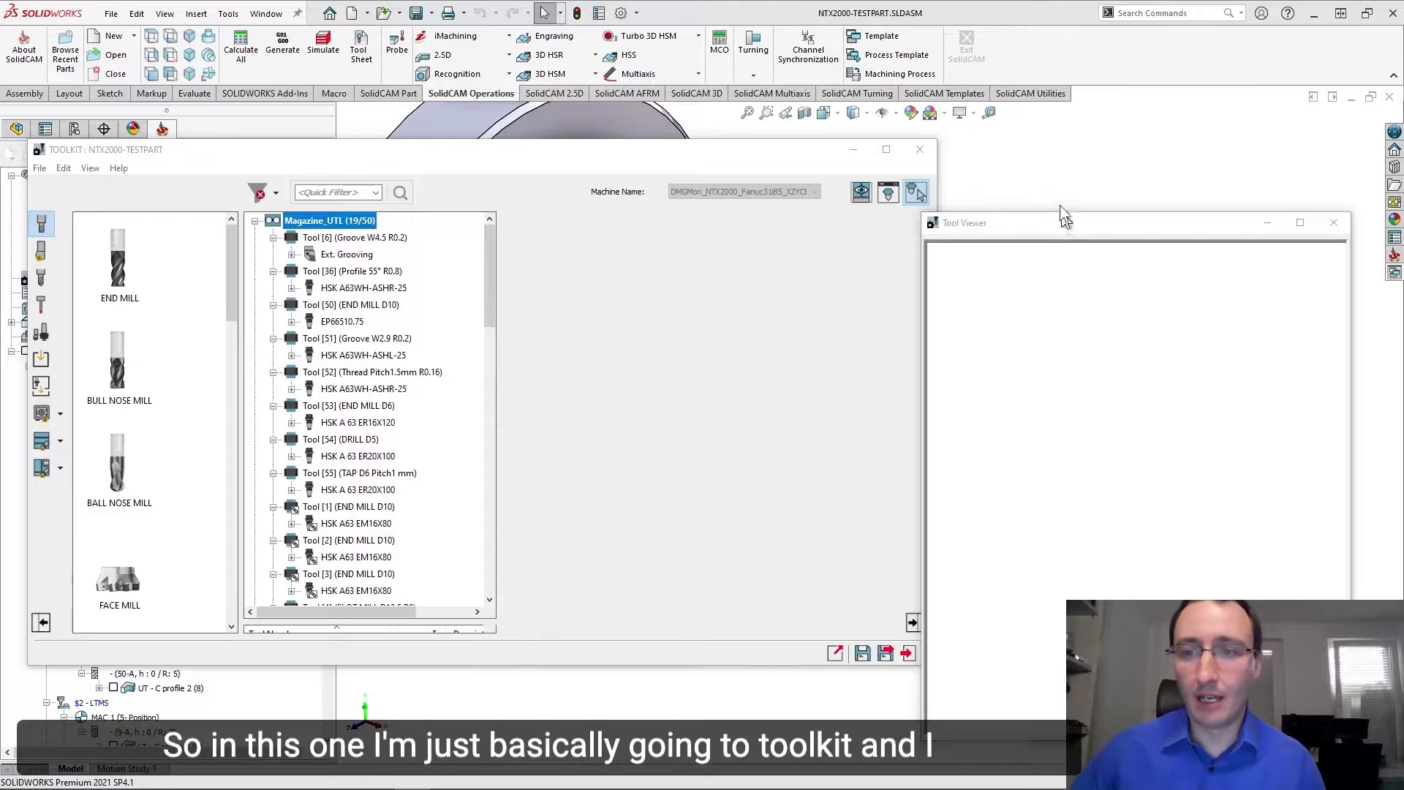
drag(1065, 220, 1059, 152)
click(1335, 152)
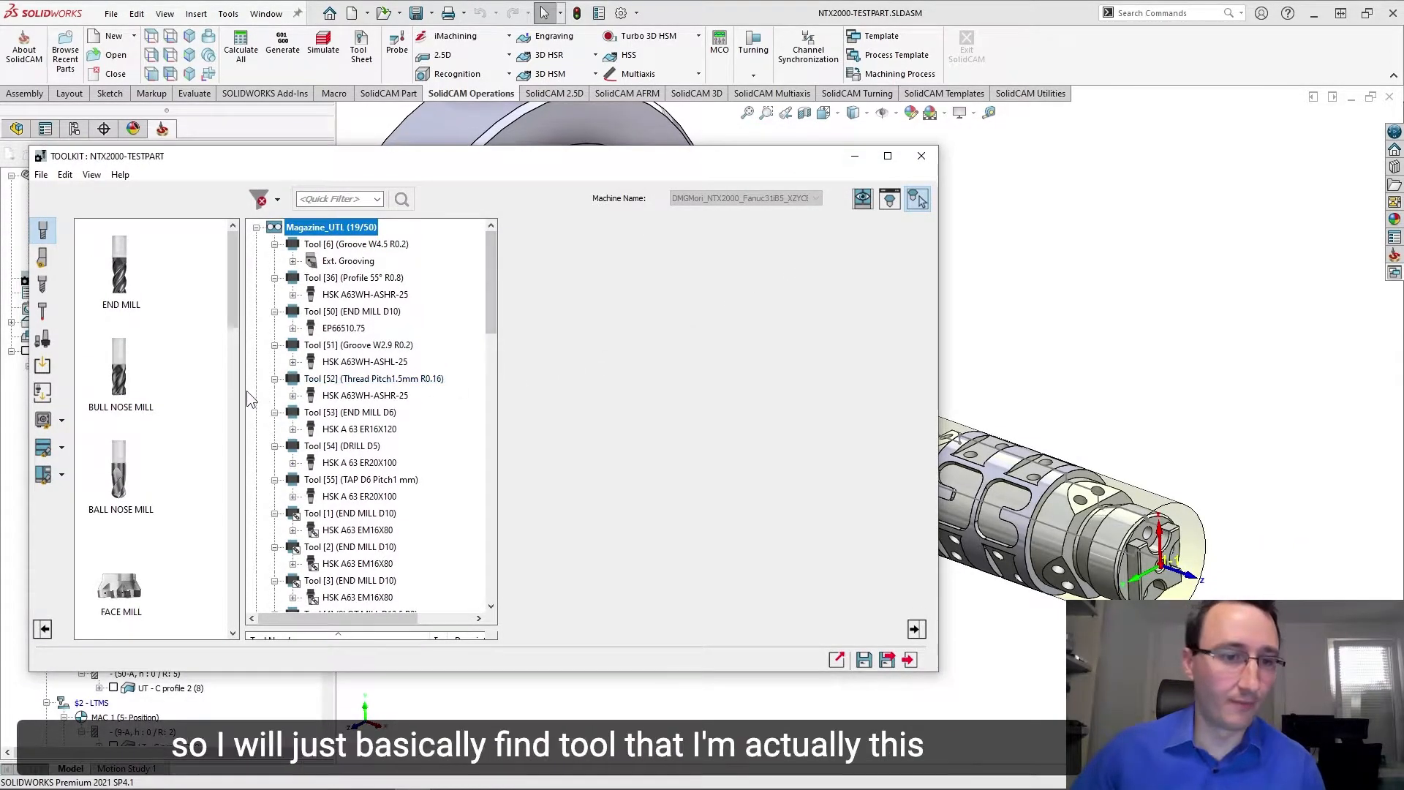
drag(244, 391, 217, 390)
scroll(487, 307, down, 2)
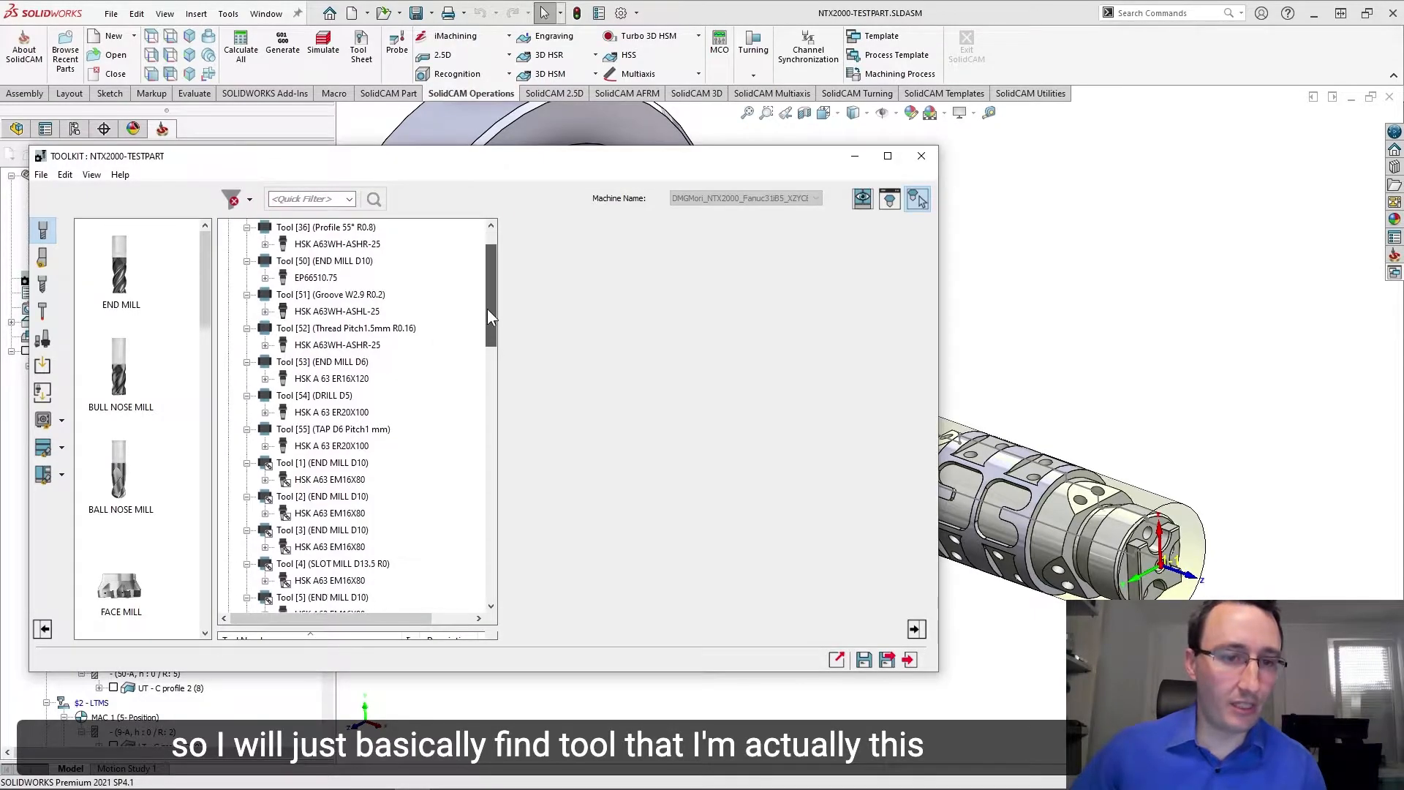
click(889, 199)
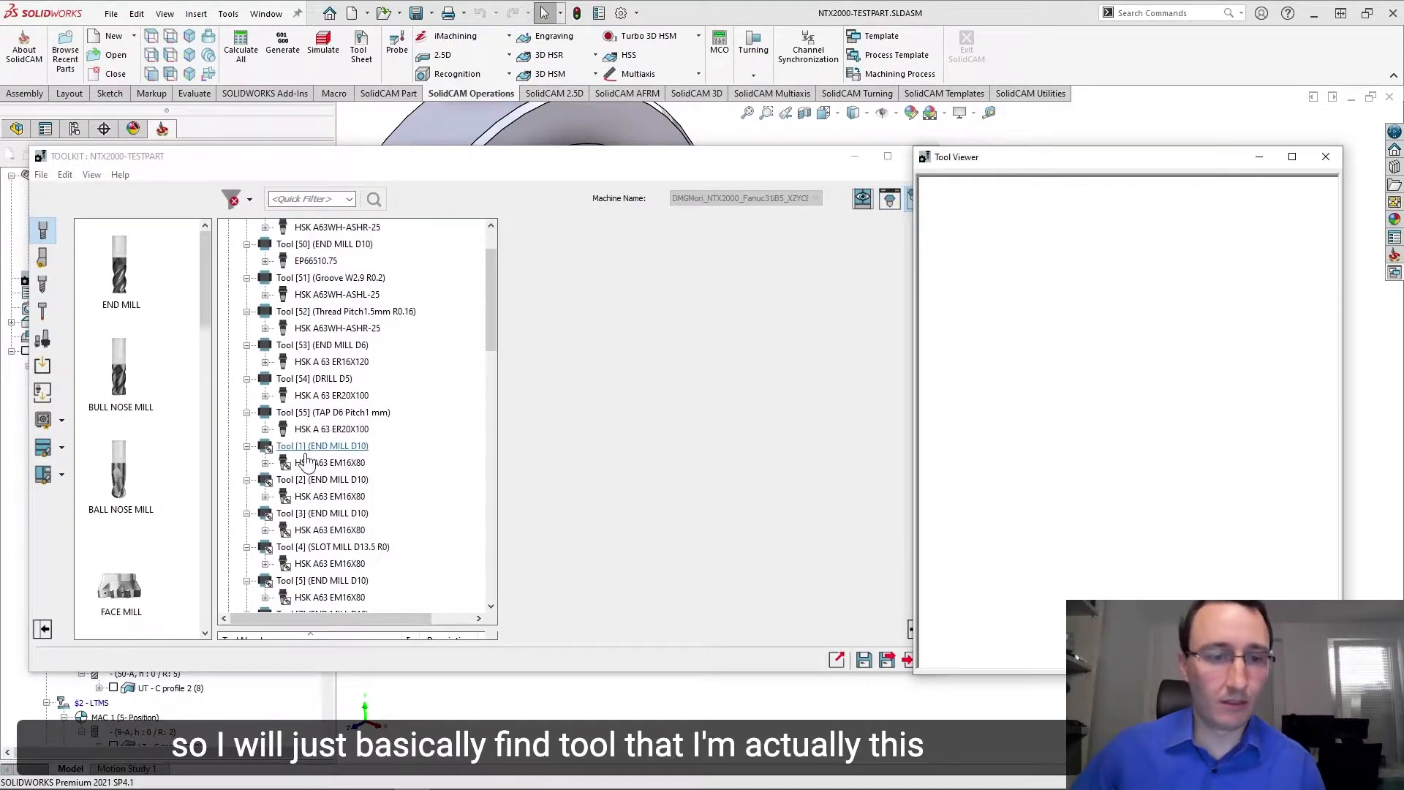
Expand Tool [8] on UT Station_1 through its holder and insert to the cutting point, and disable the point's Origin position.
scroll(344, 498, down, 8)
click(343, 512)
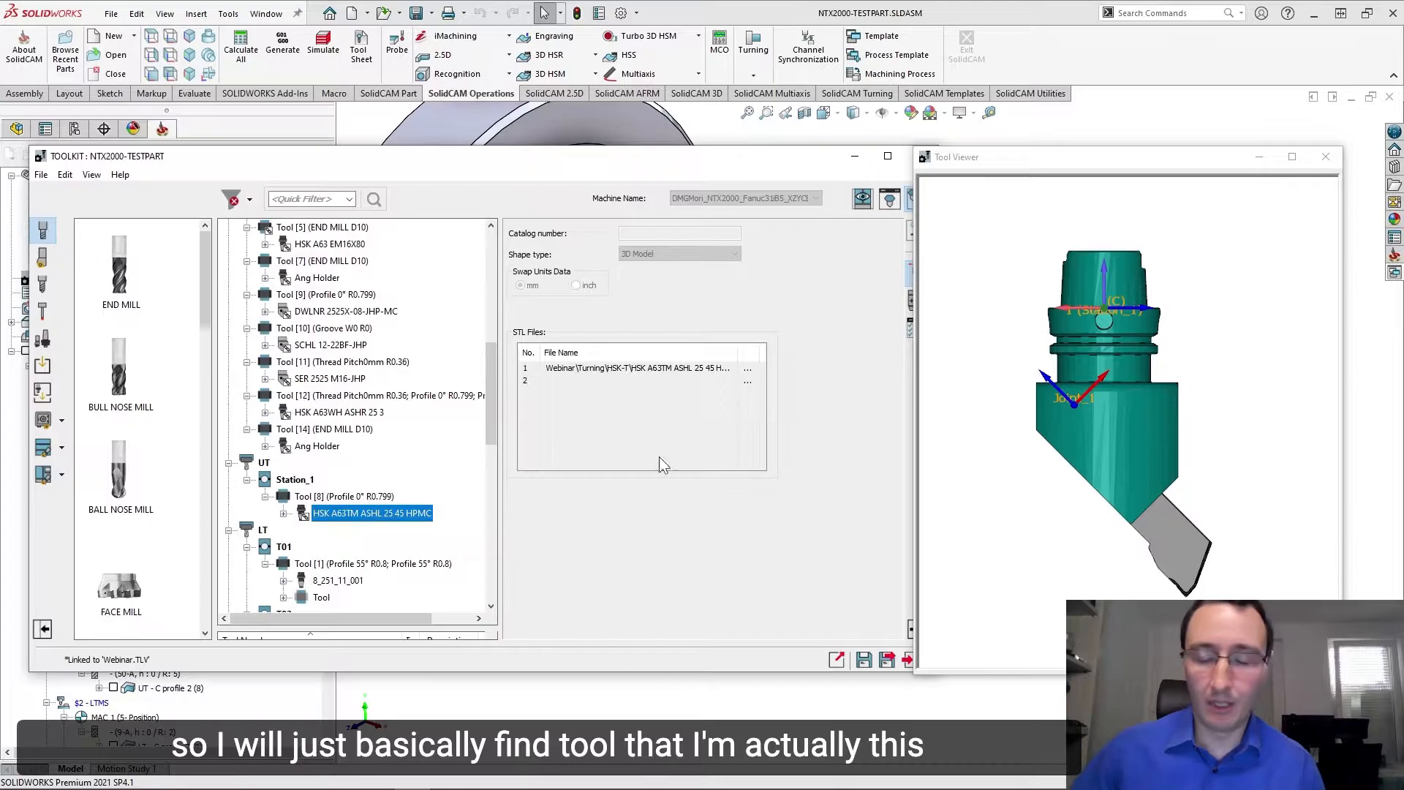
click(283, 514)
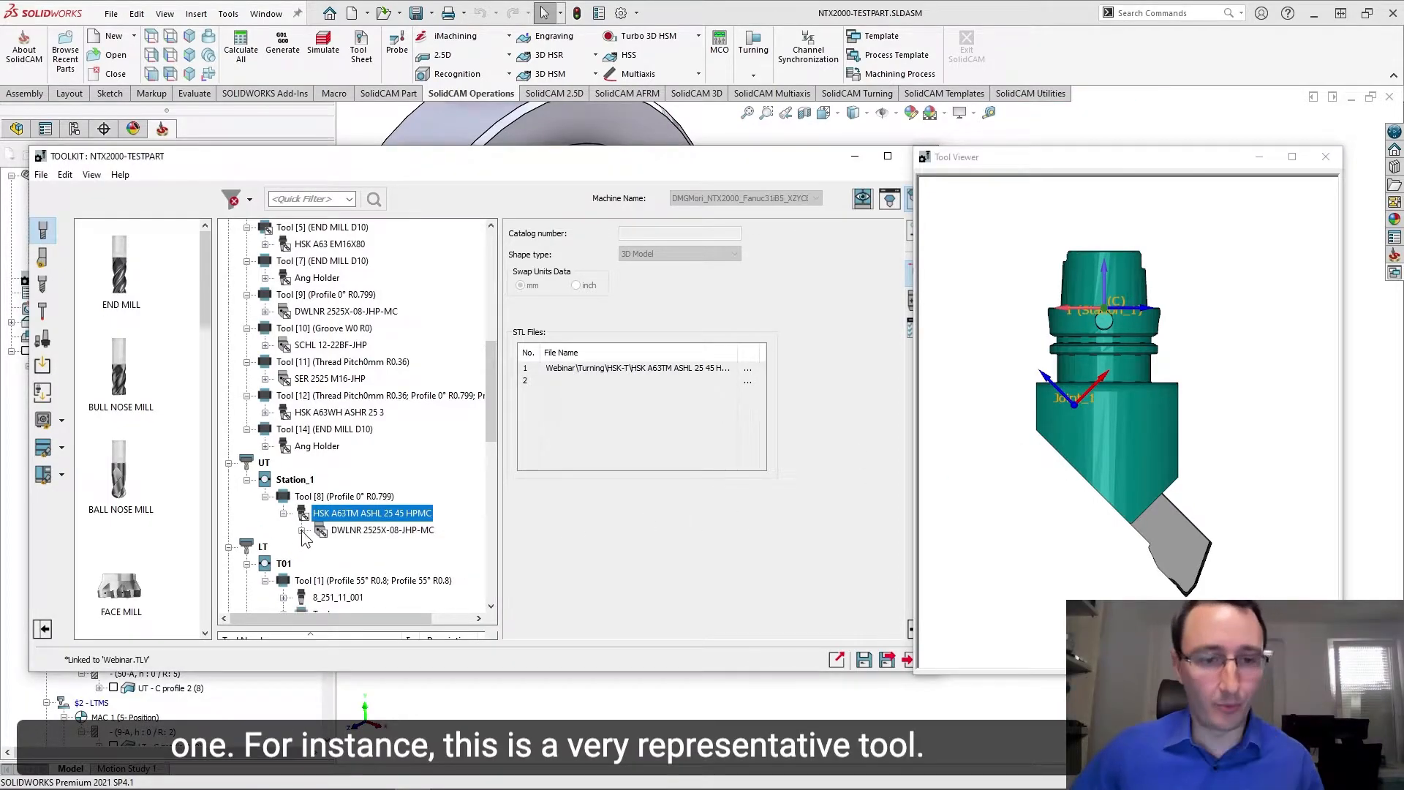
click(302, 529)
click(321, 547)
click(394, 564)
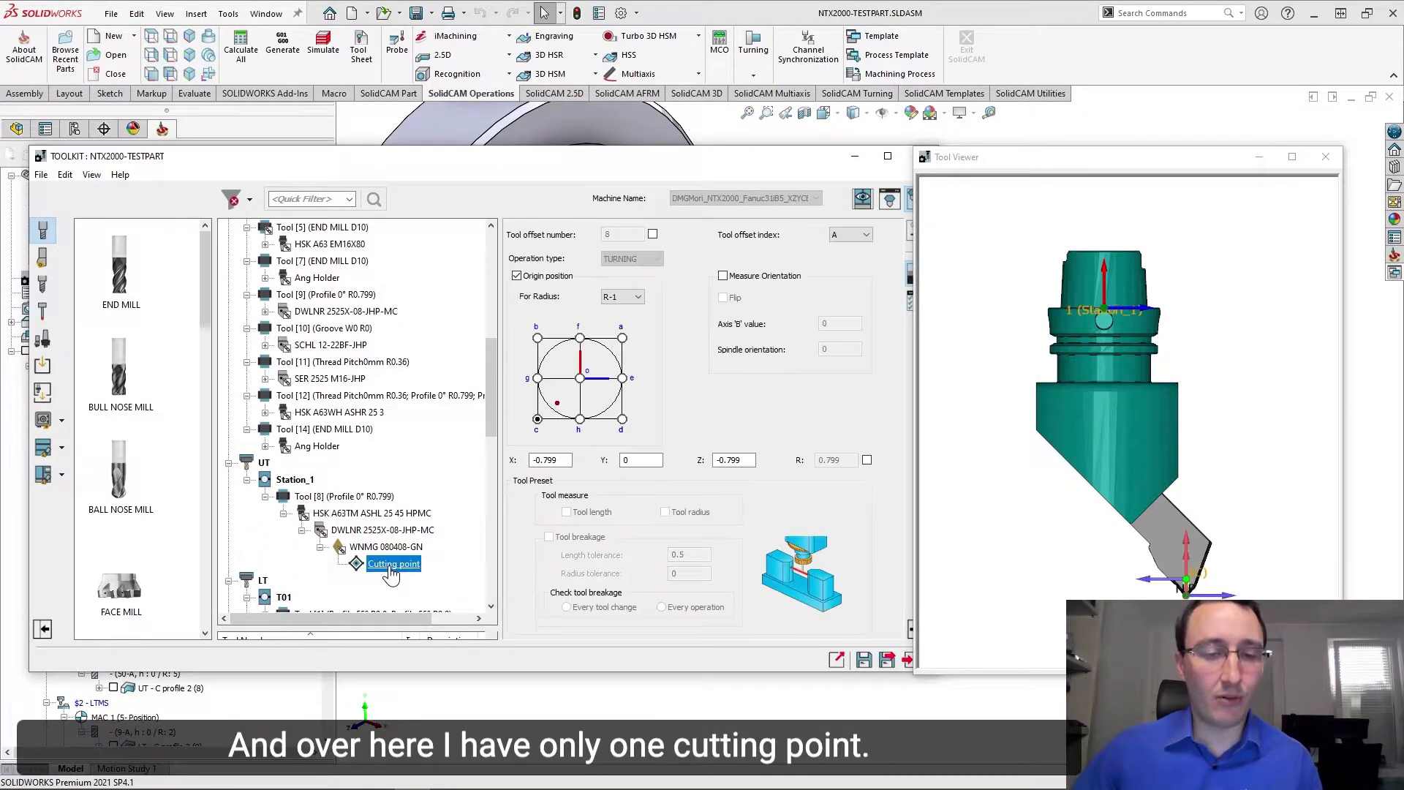
click(531, 277)
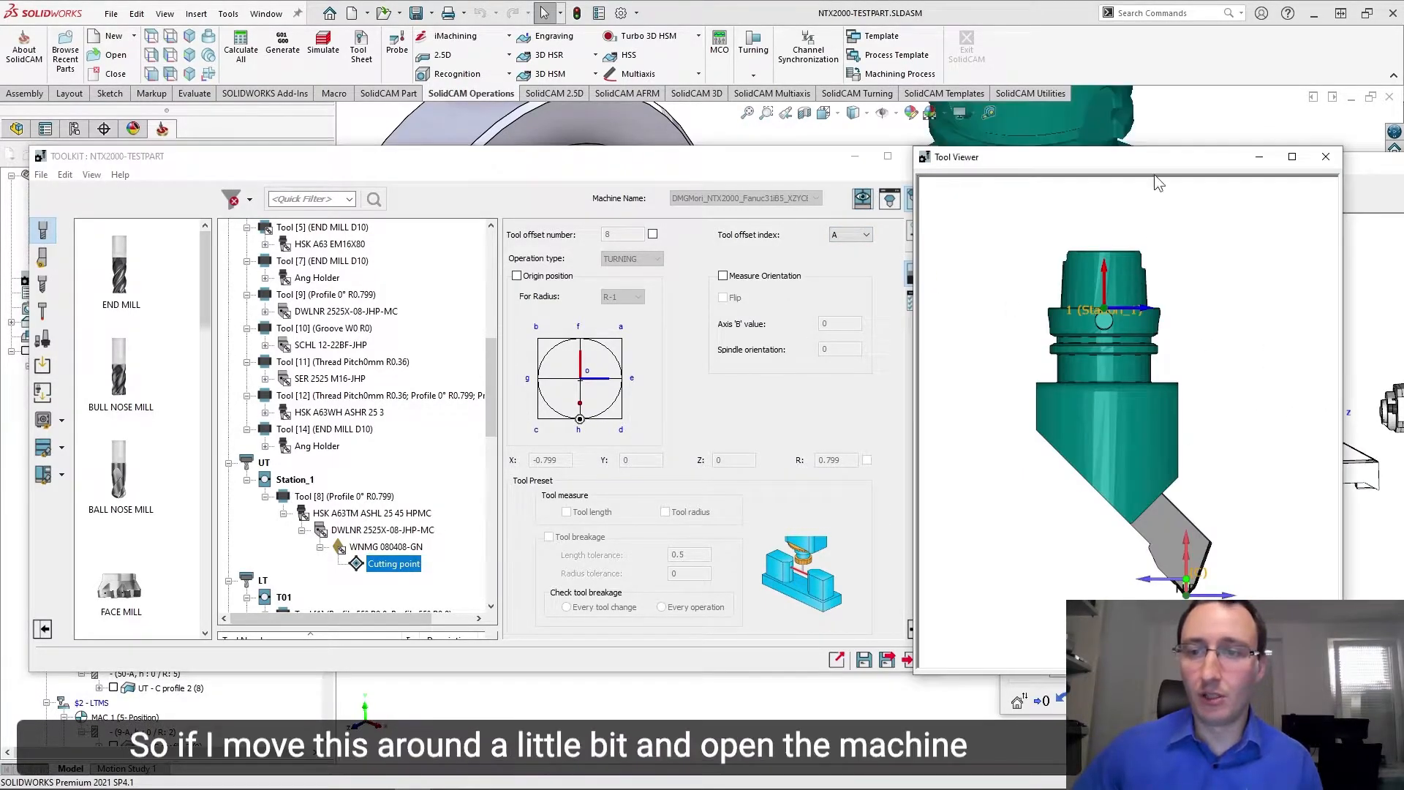
Arrange the tool viewer and machine preview side by side and focus the preview on Tool [8] in UT Station_1.
drag(1194, 160, 782, 24)
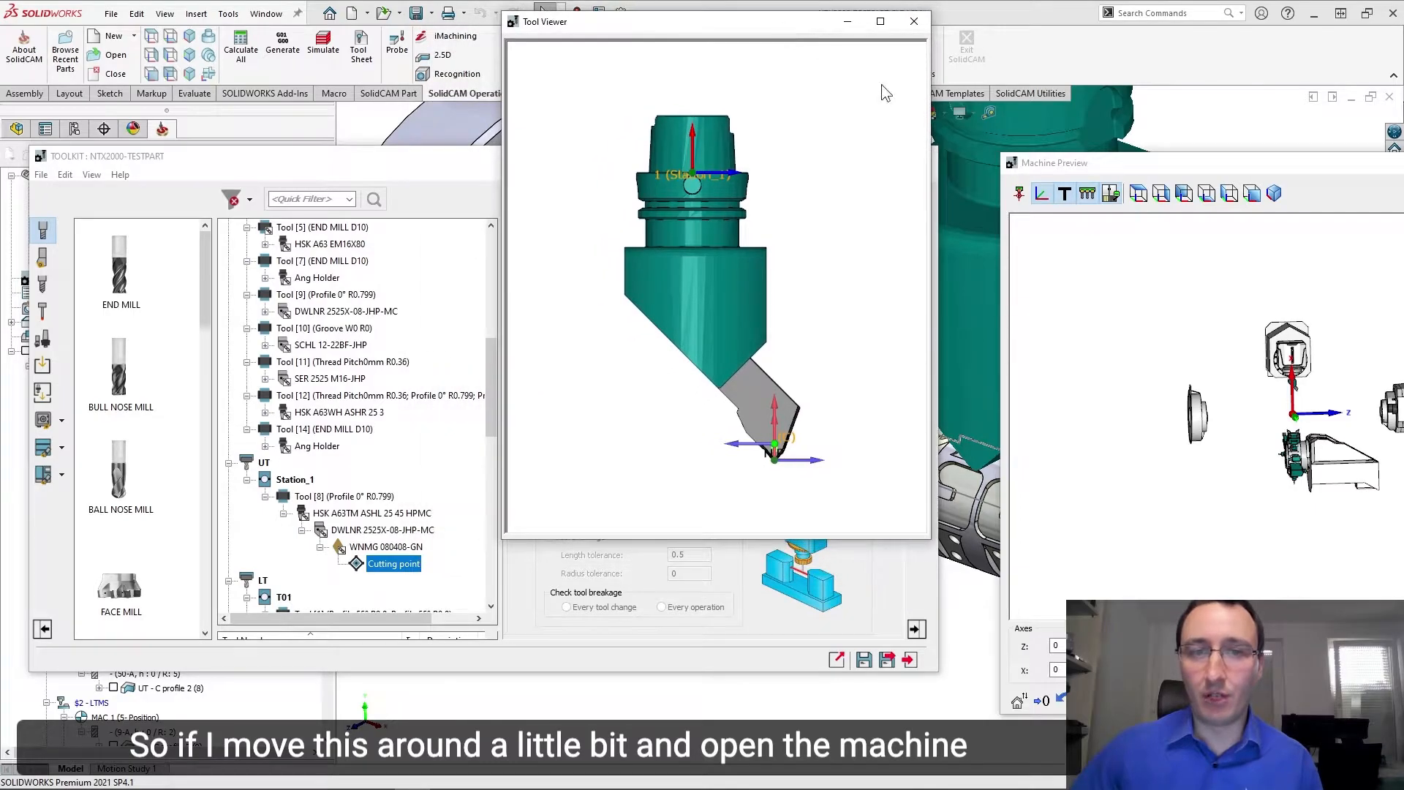
drag(1185, 174, 1107, 165)
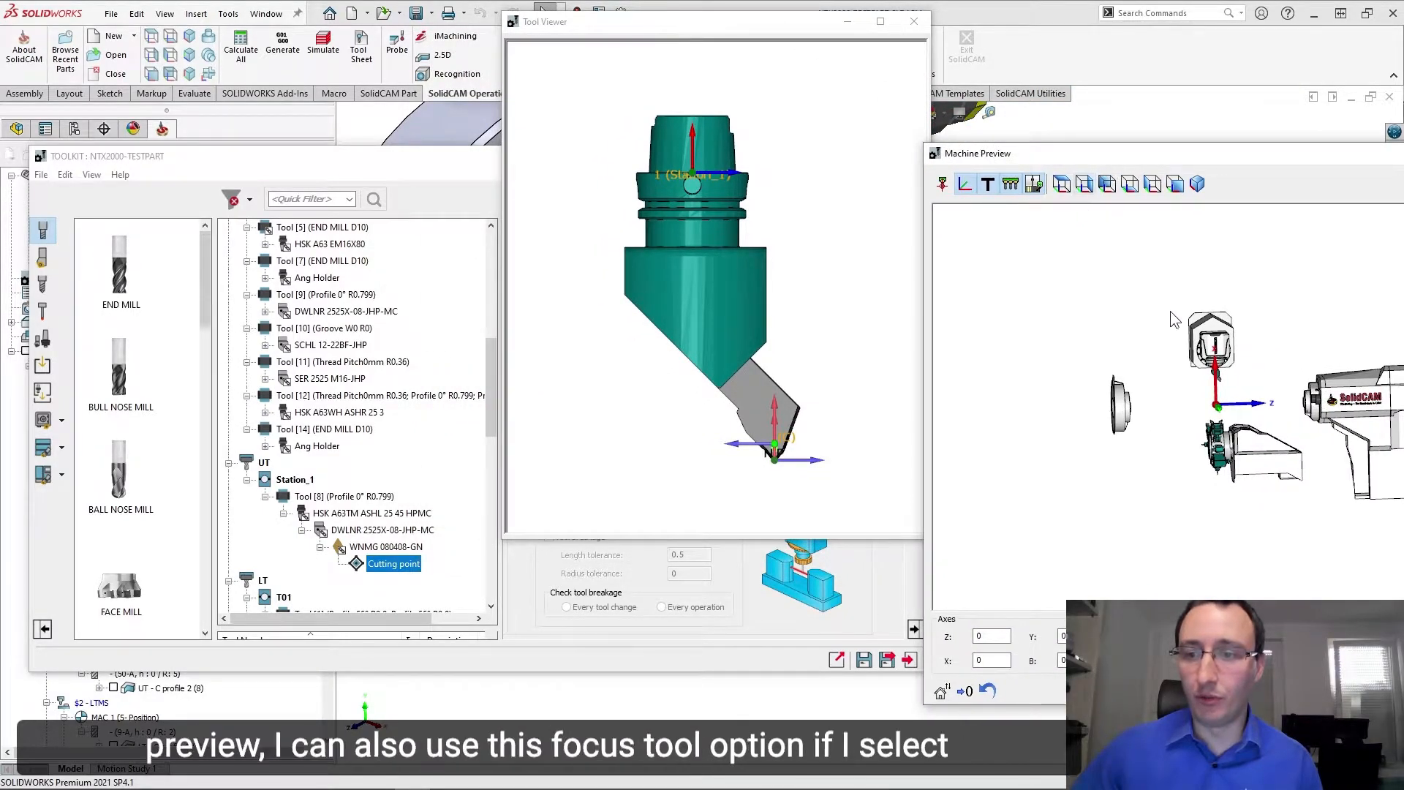
scroll(1148, 376, up, 2)
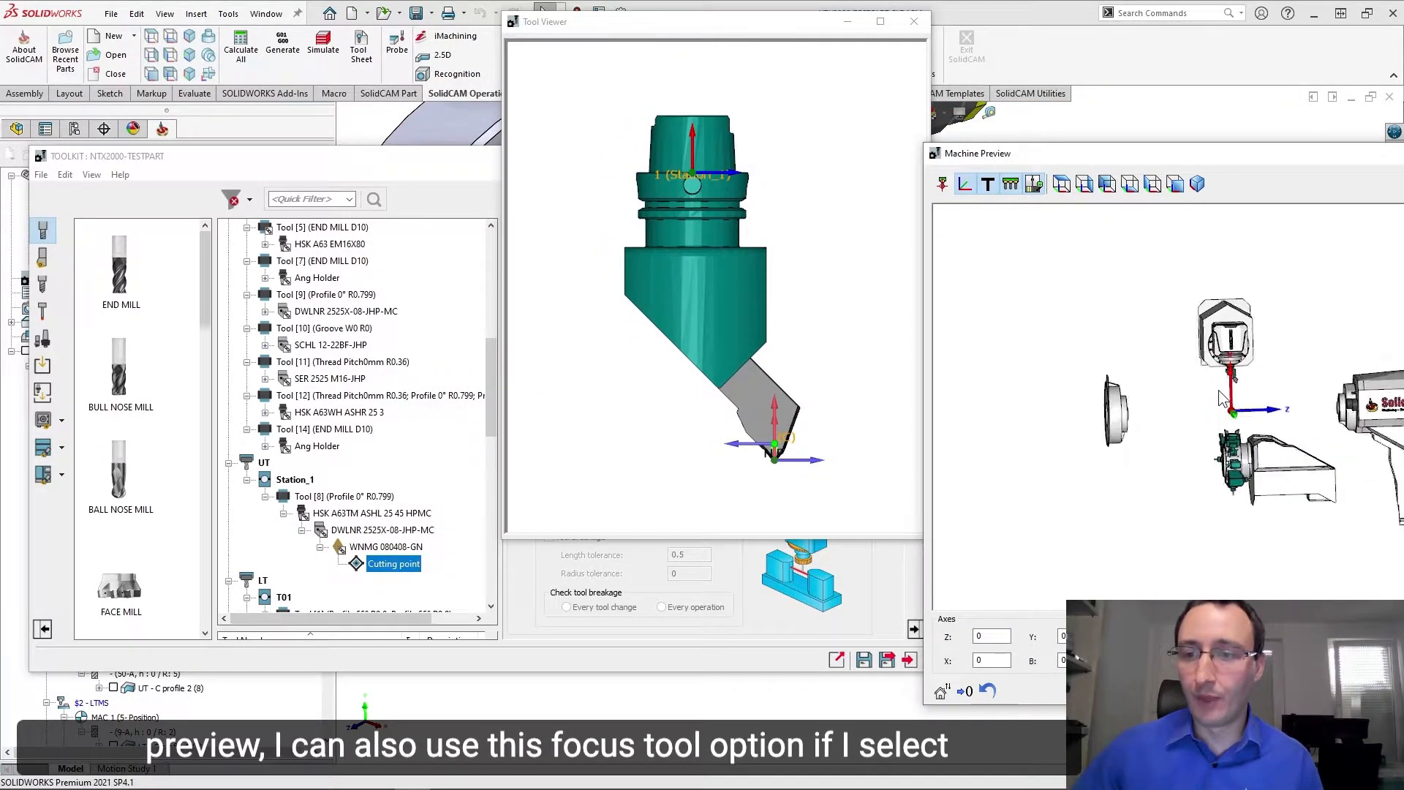
click(943, 186)
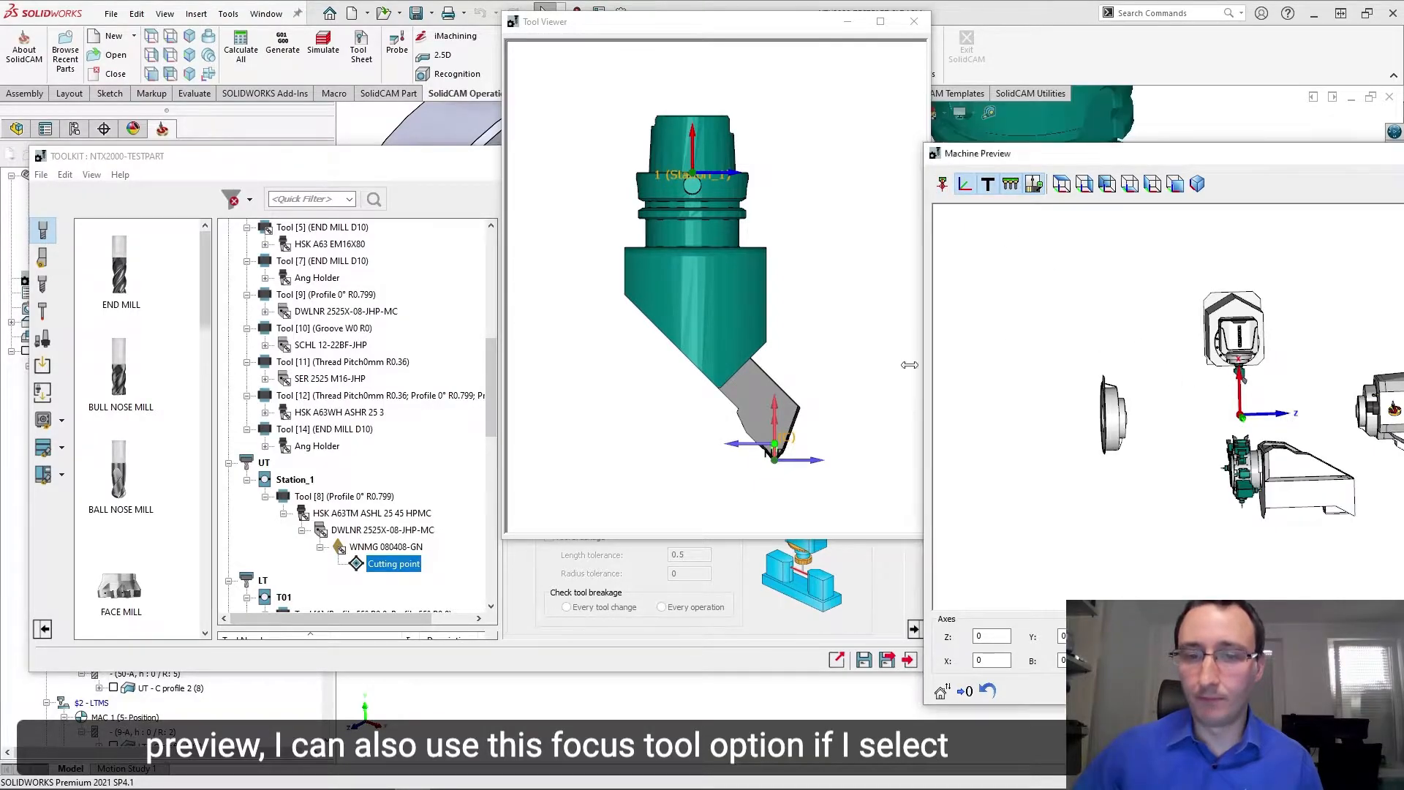
click(354, 563)
click(343, 496)
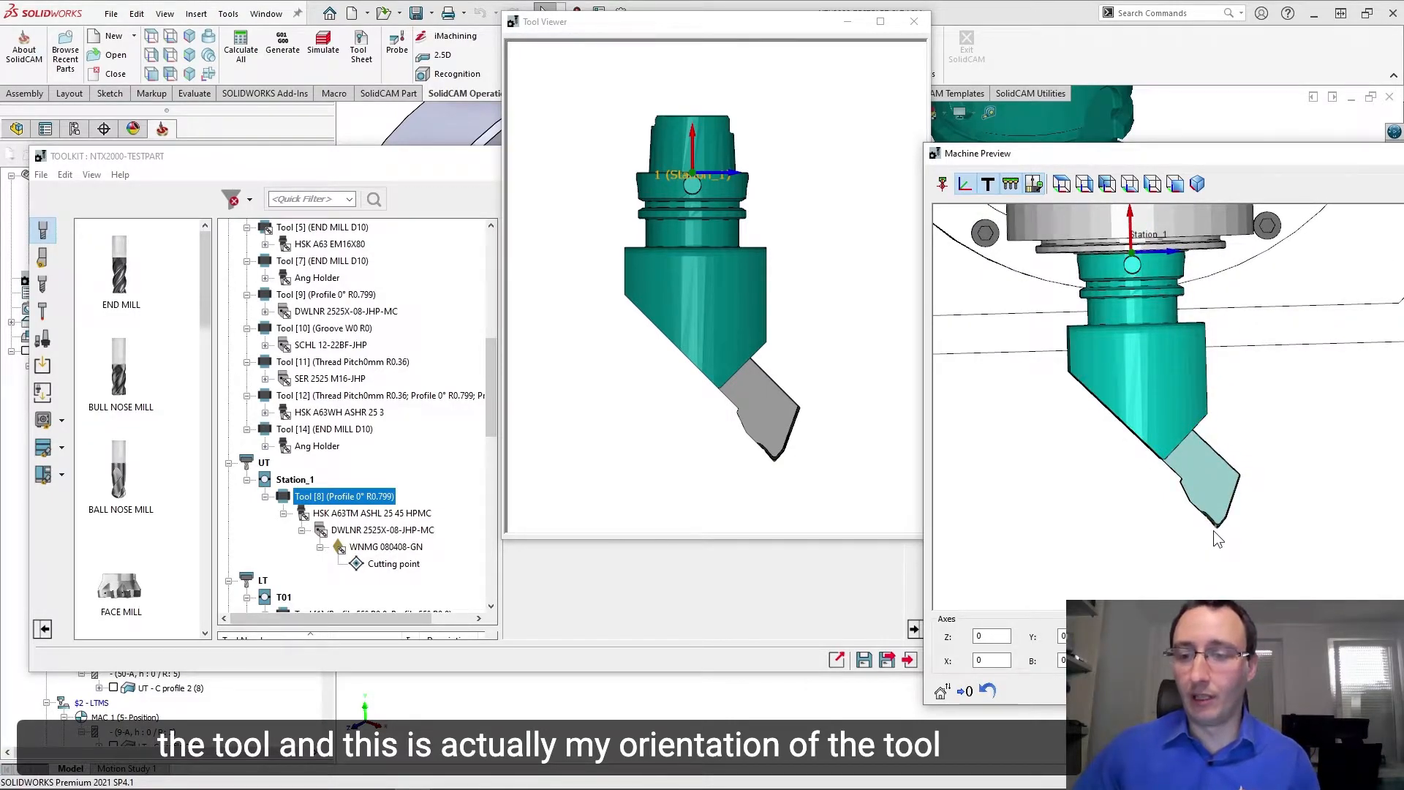
Inspect the location of Tool [8]'s cutting point on the insert tip in the tool viewer, and close the viewer.
scroll(1218, 534, up, 1)
scroll(761, 431, up, 2)
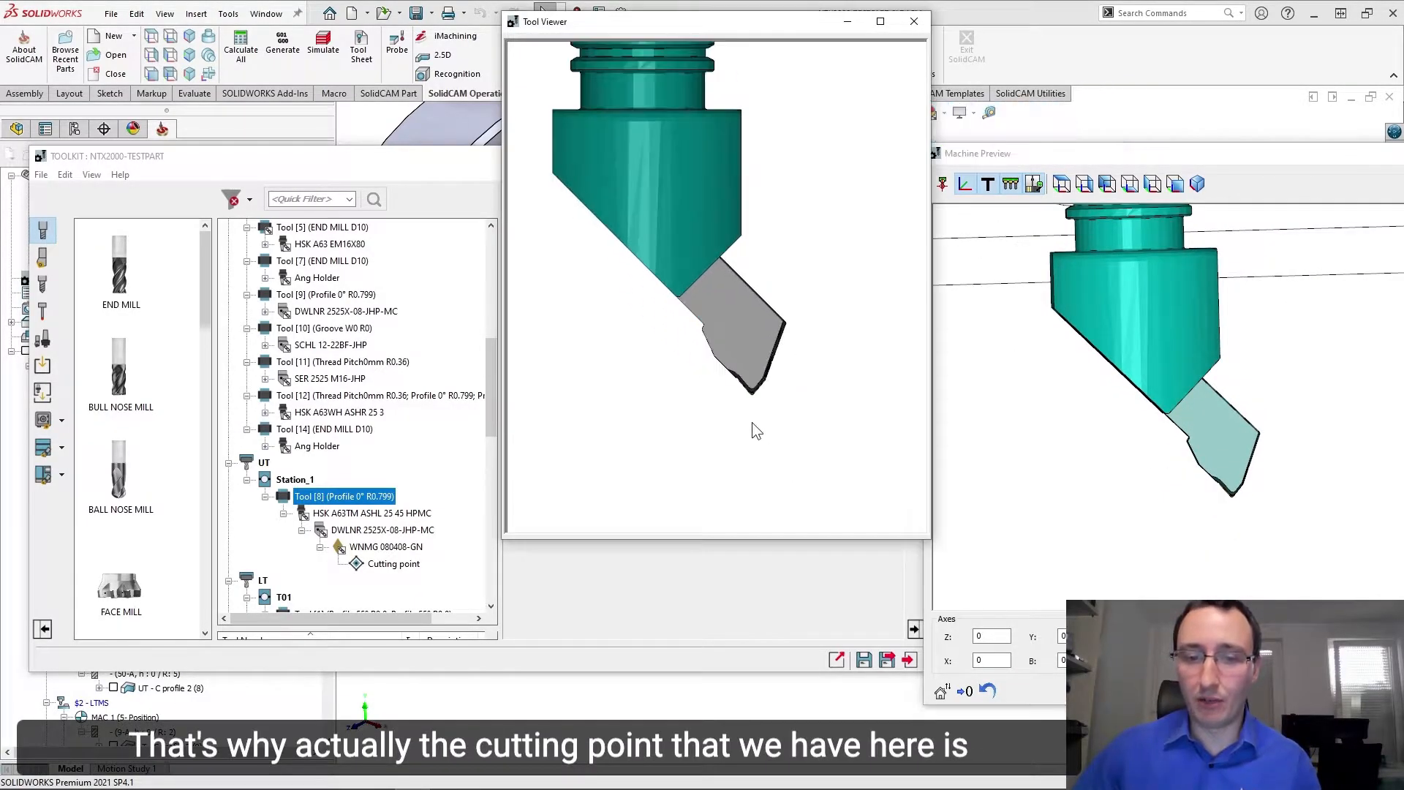
click(395, 565)
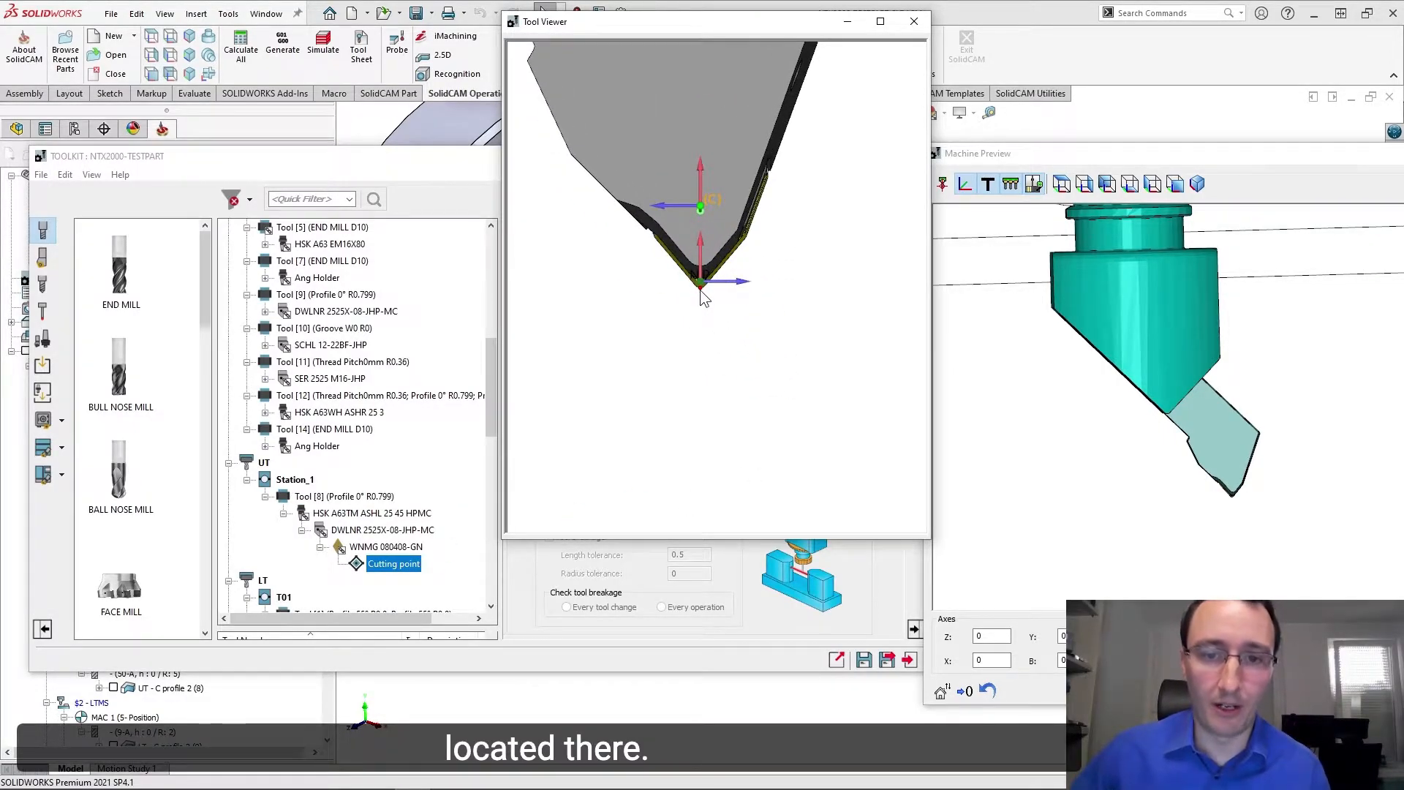
click(915, 27)
Enable Measure Orientation for the cutting point of Tool [8], keeping the machine preview beside the ToolKit.
drag(1058, 159, 1021, 148)
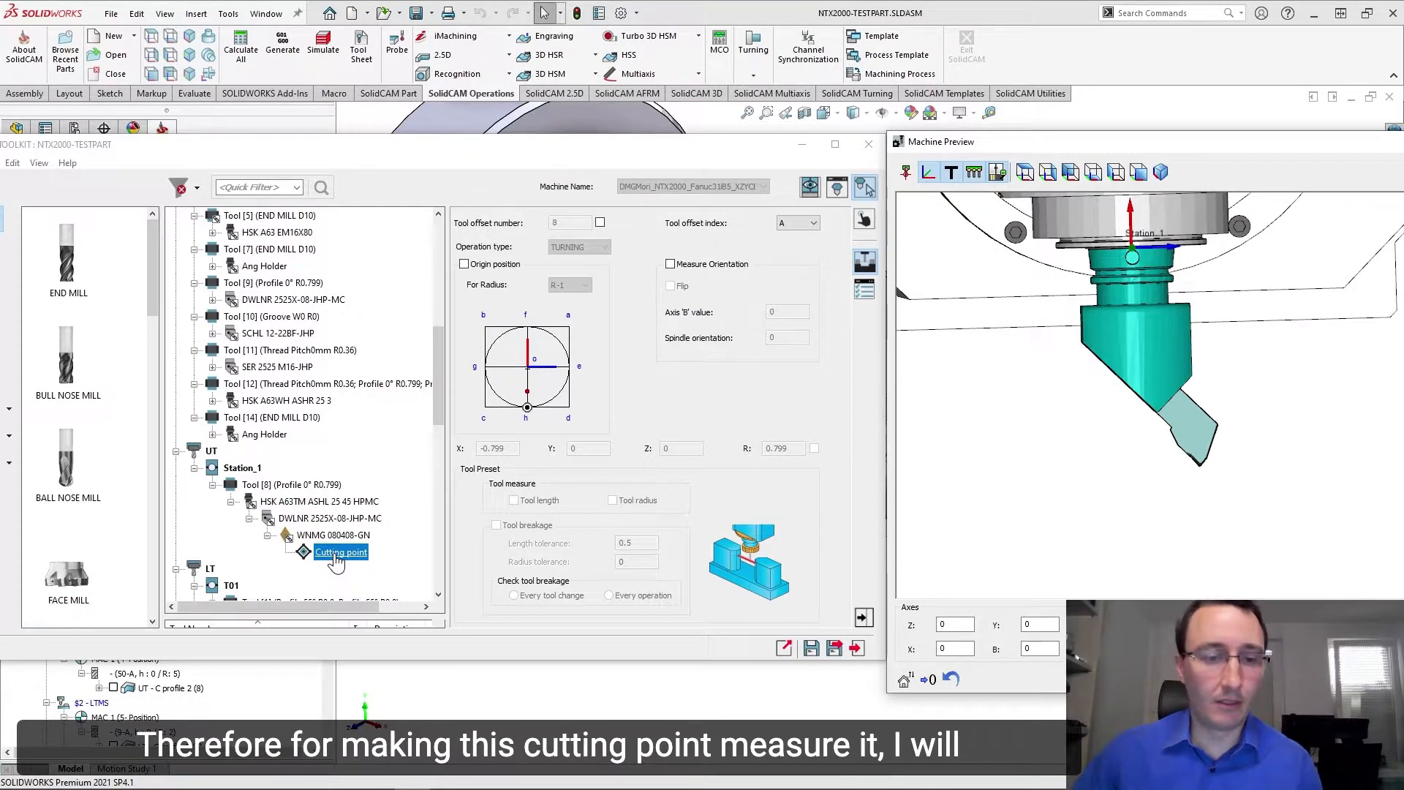
click(670, 264)
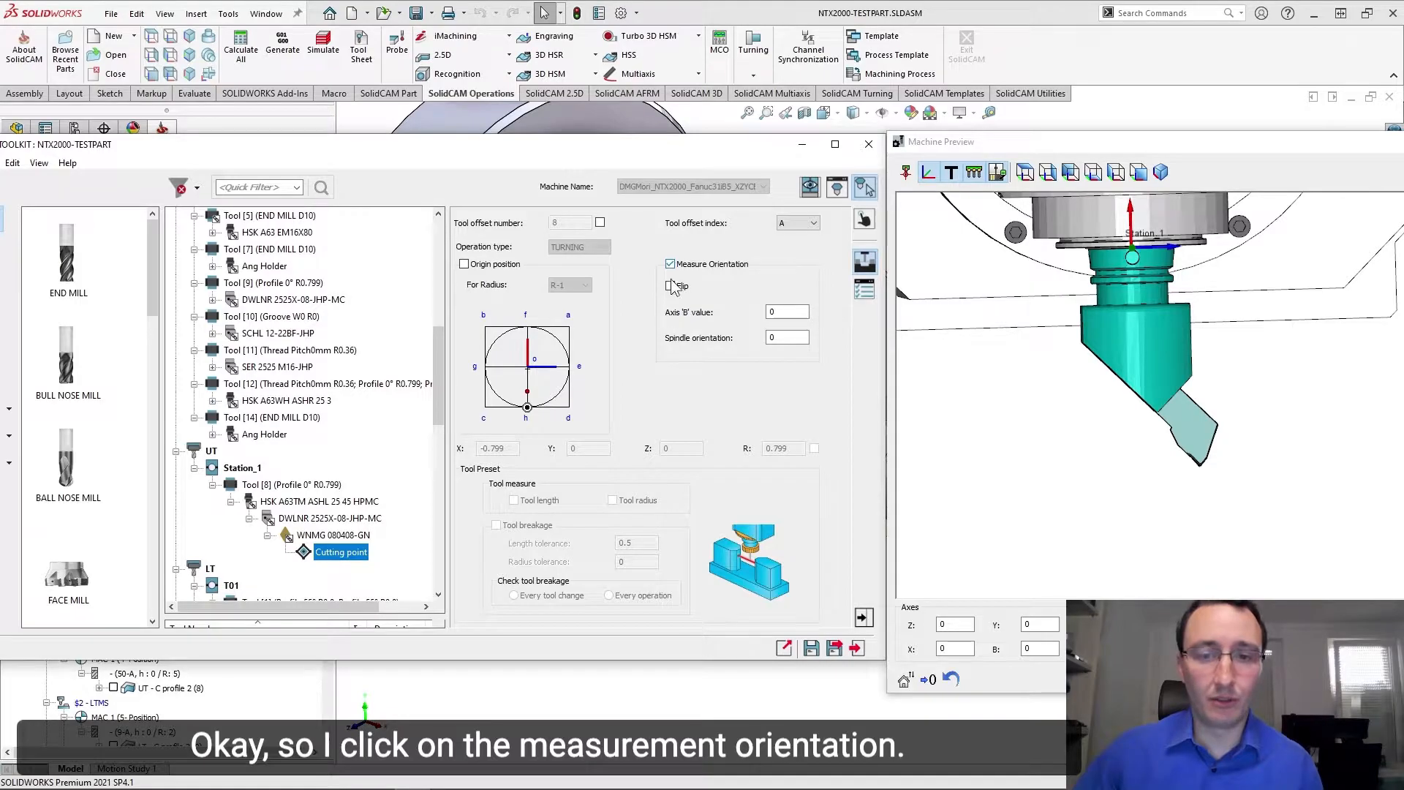
Set the Axis 'B' value of Tool [8]'s cutting point to -45 and check the tool in the machine preview.
drag(784, 313, 714, 313)
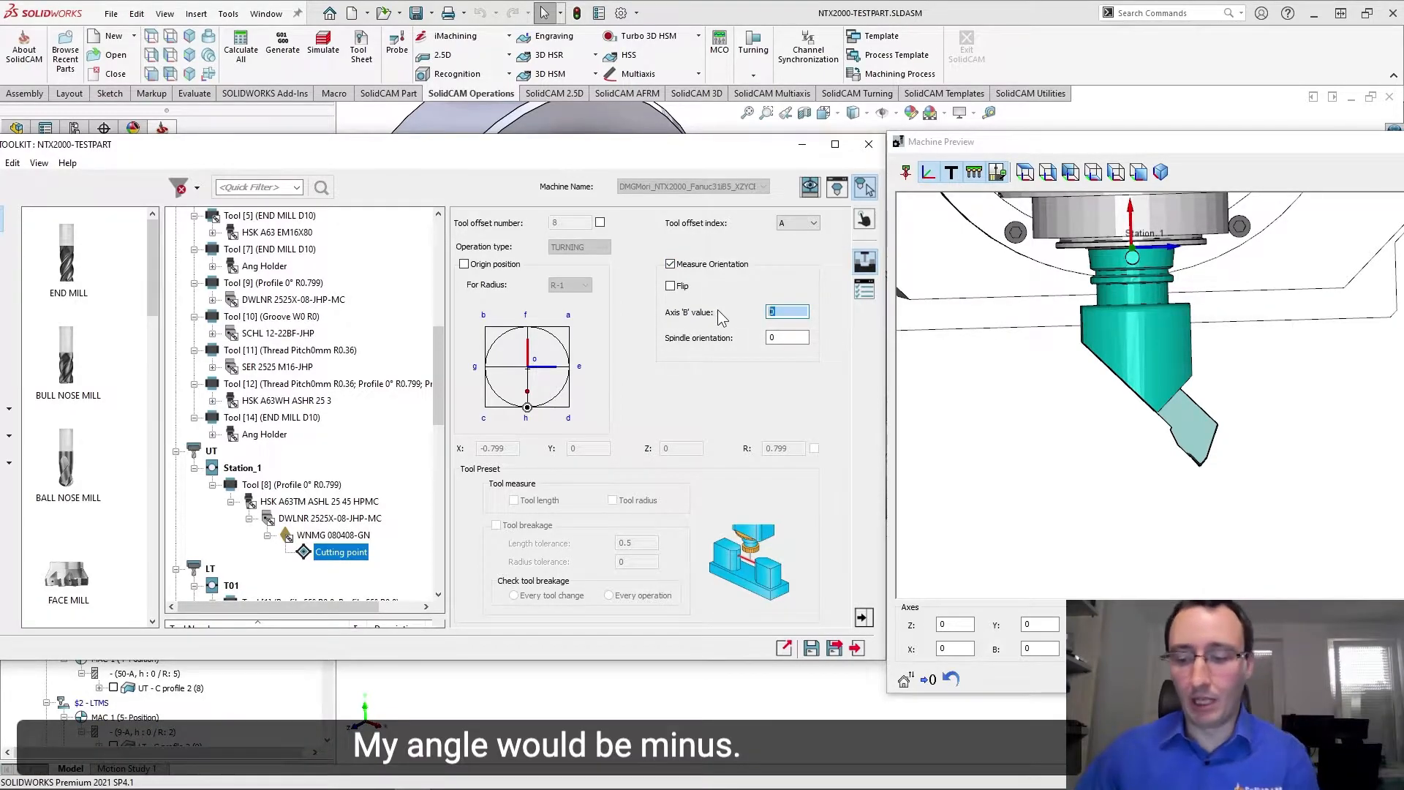
text(-45)
click(797, 335)
scroll(1075, 329, up, 1)
middle_drag(1075, 329, 1102, 408)
scroll(1108, 424, up, 1)
middle_drag(1099, 408, 1087, 407)
Rename Tool [8]'s cutting point as Main Spindle, keeping the tilted tool in view in the machine preview.
click(352, 552)
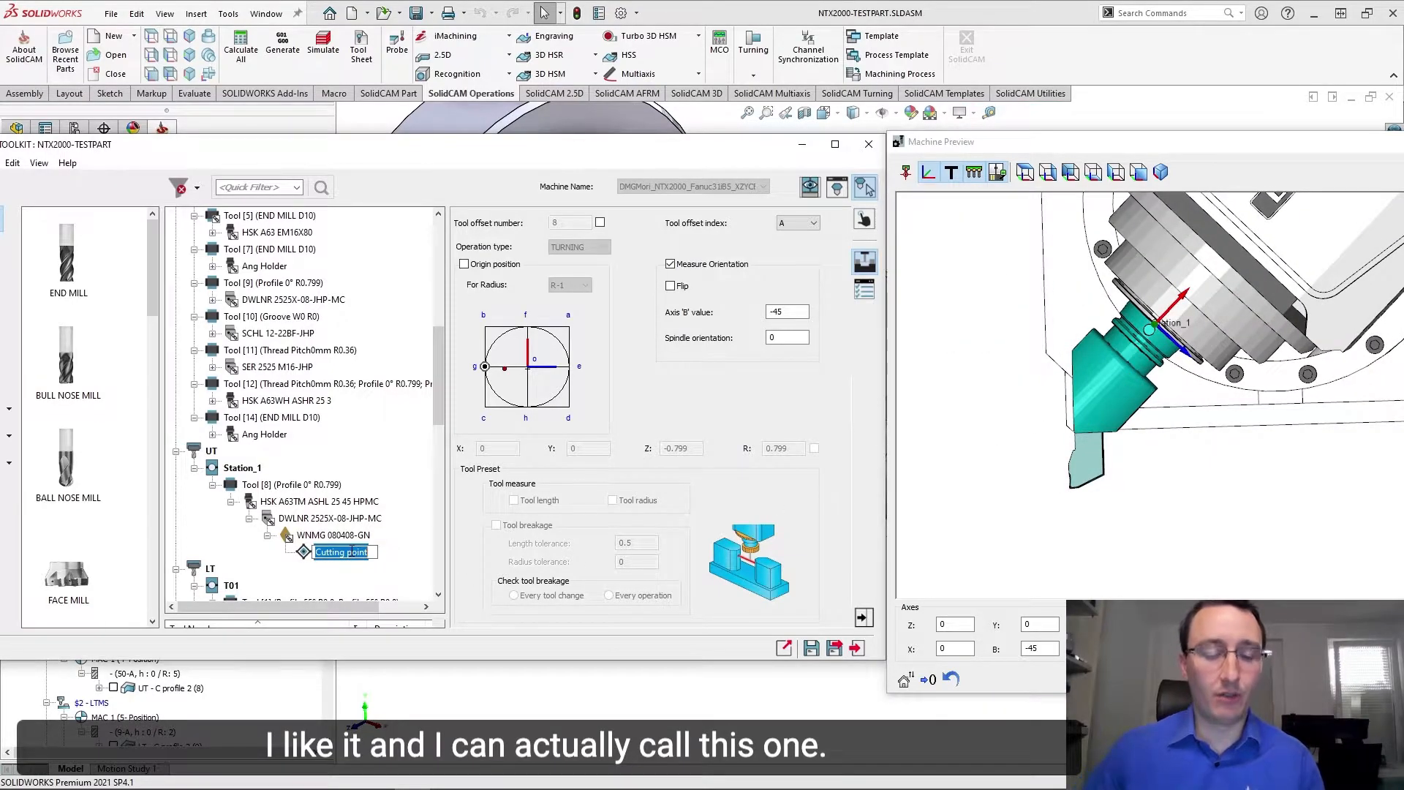
text(Main Spindle)
key(Return)
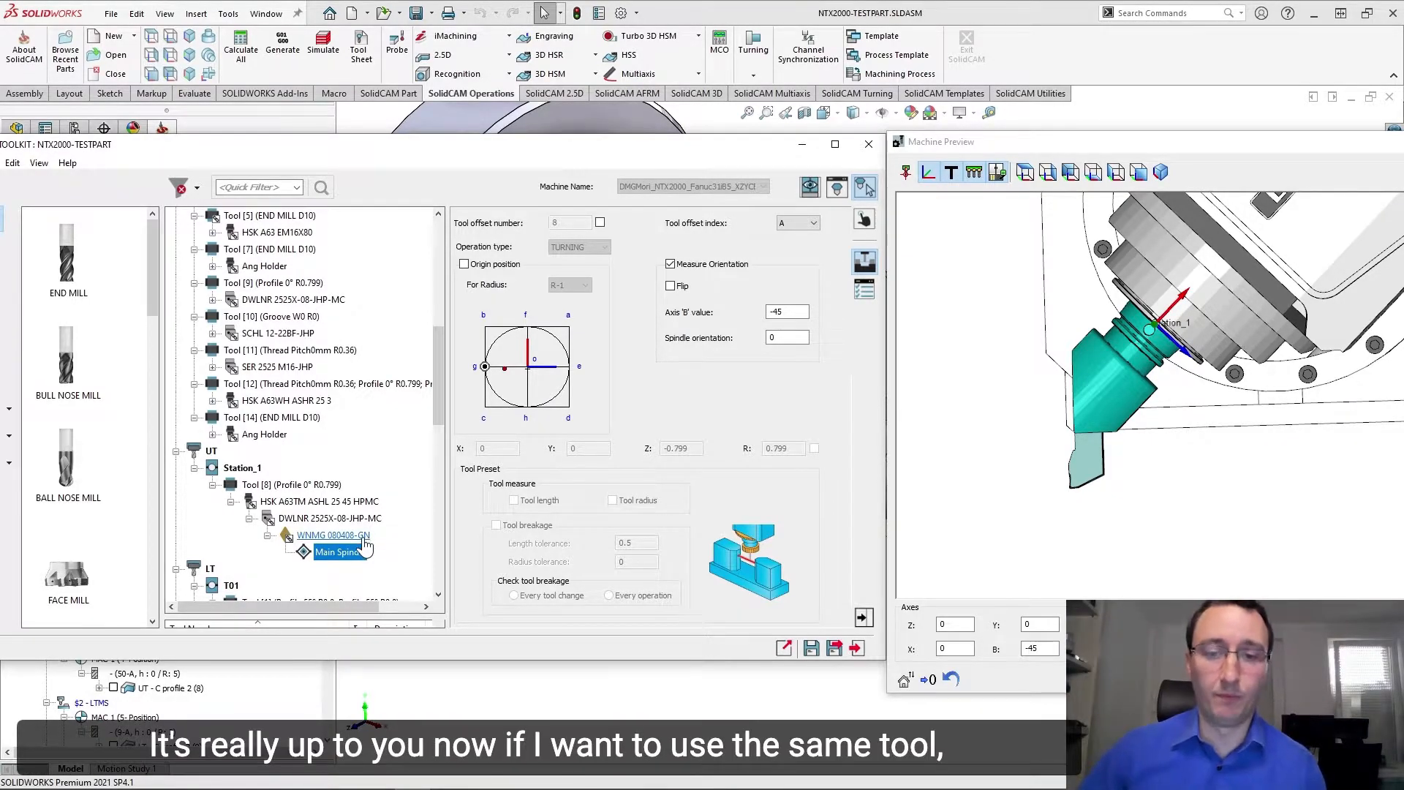
ctrl+middle_drag(1201, 388, 1141, 428)
scroll(1138, 426, up, 2)
ctrl+middle_drag(1235, 443, 1162, 452)
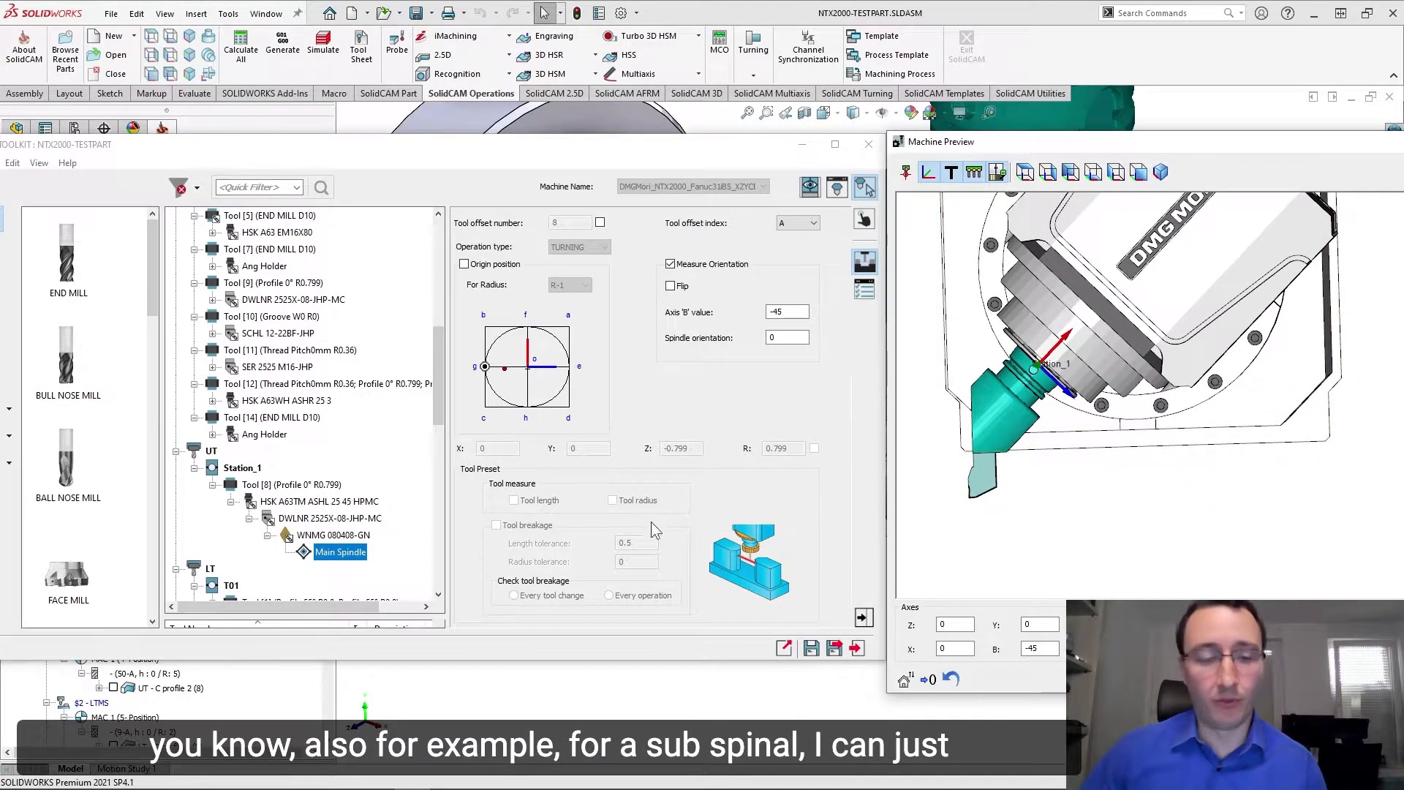
Add a second cutting point to the WNMG 080408-GN insert, with Measure Orientation enabled and an Axis 'B' value of 45.
right_click(331, 553)
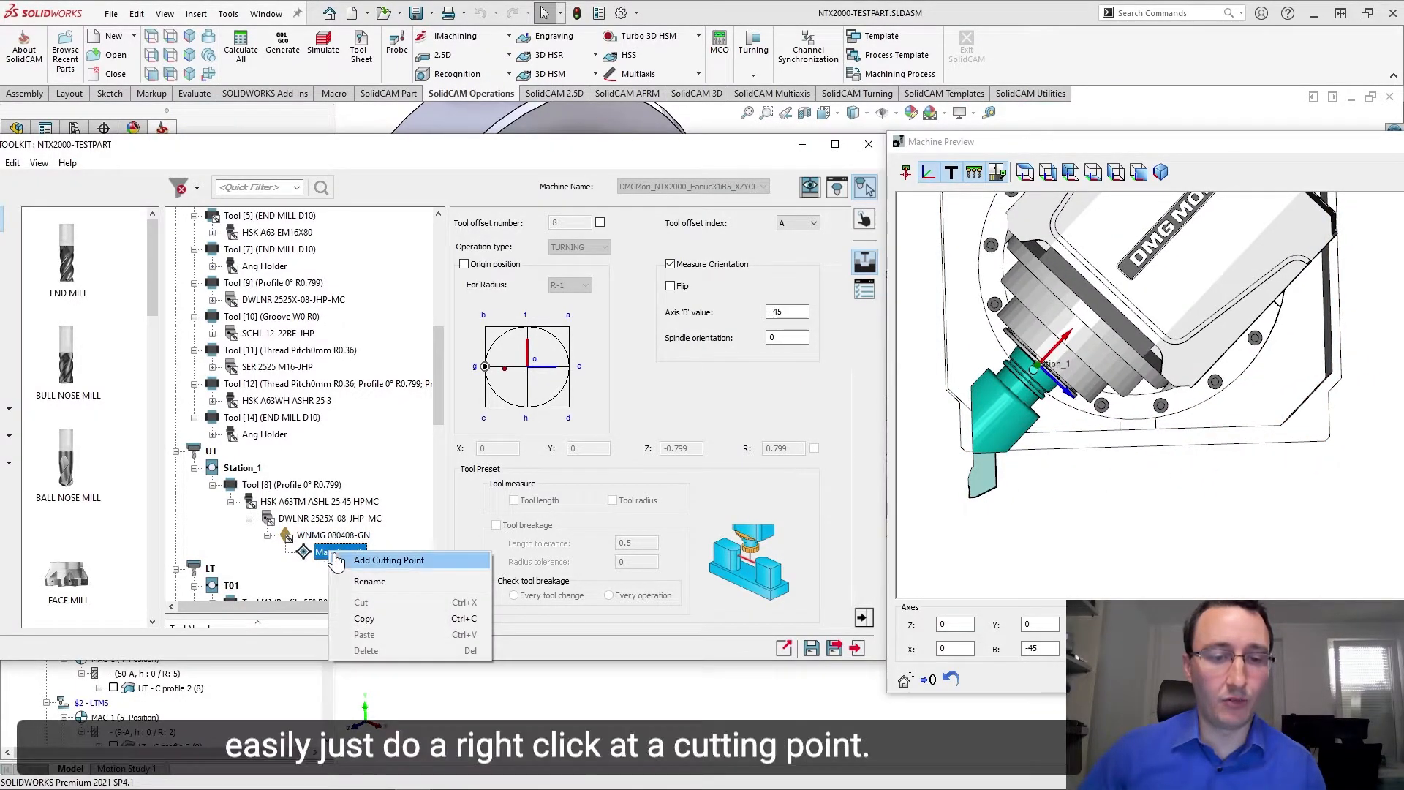
click(370, 562)
click(671, 265)
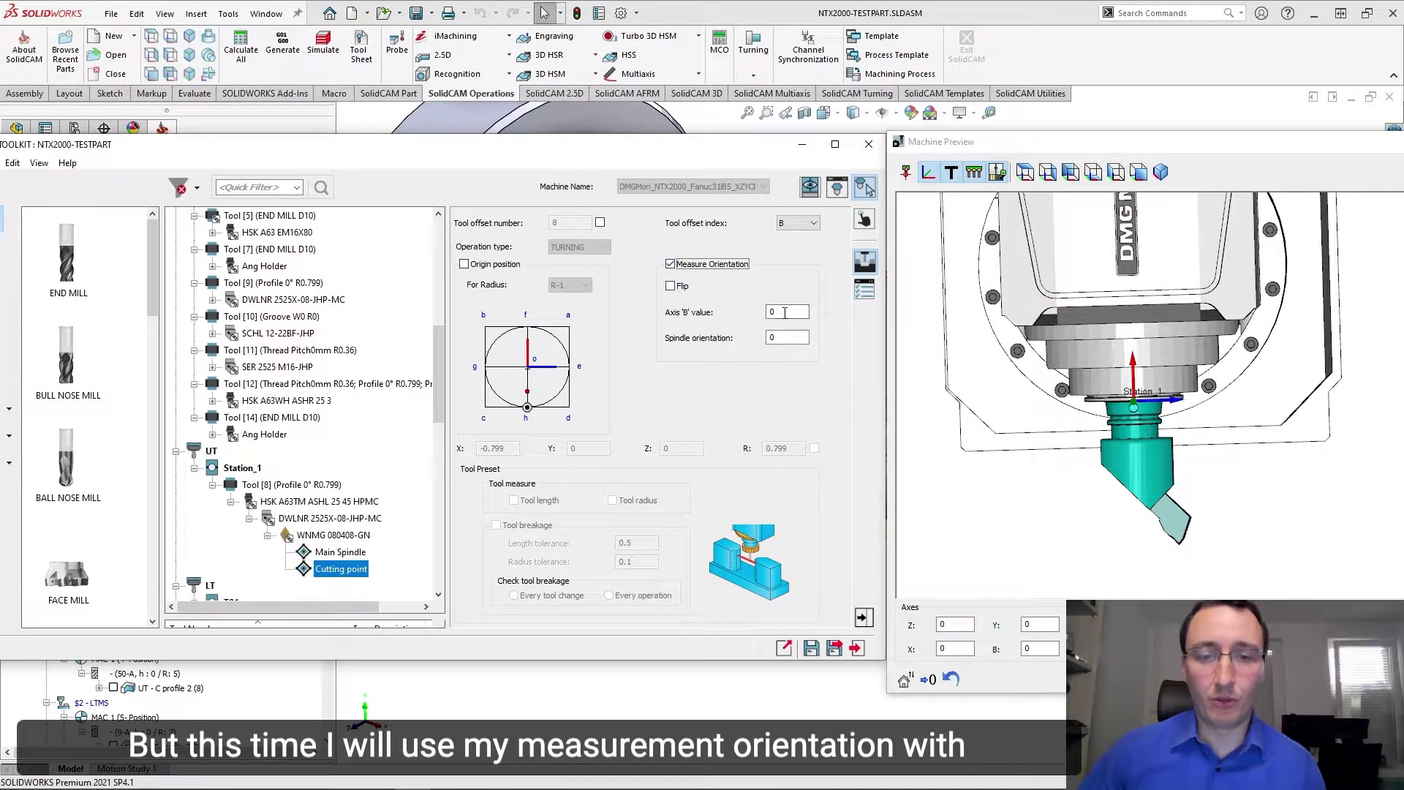
text(45)
key(Tab)
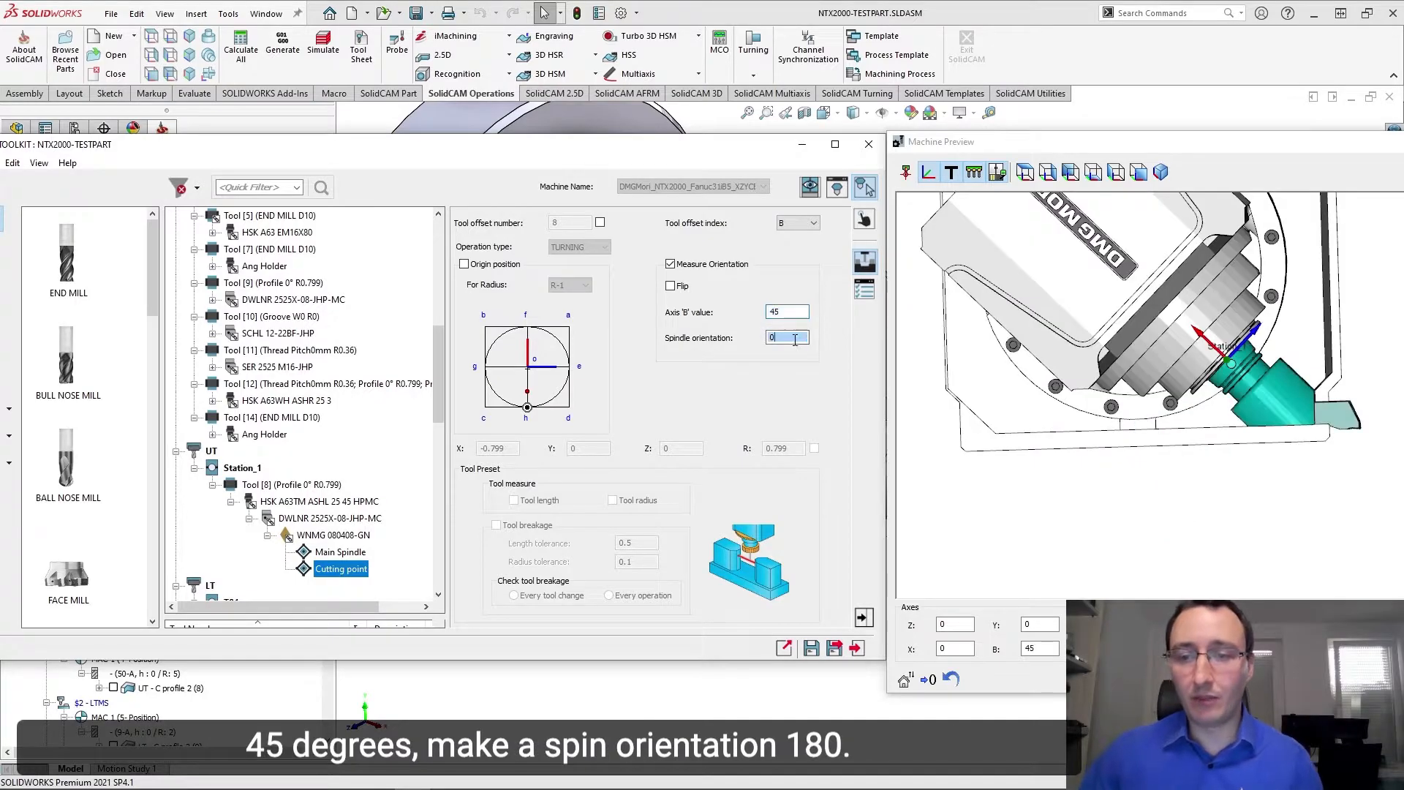
Set the second cutting point's spindle orientation to 180 and check the insert's direction in the machine preview.
text(180)
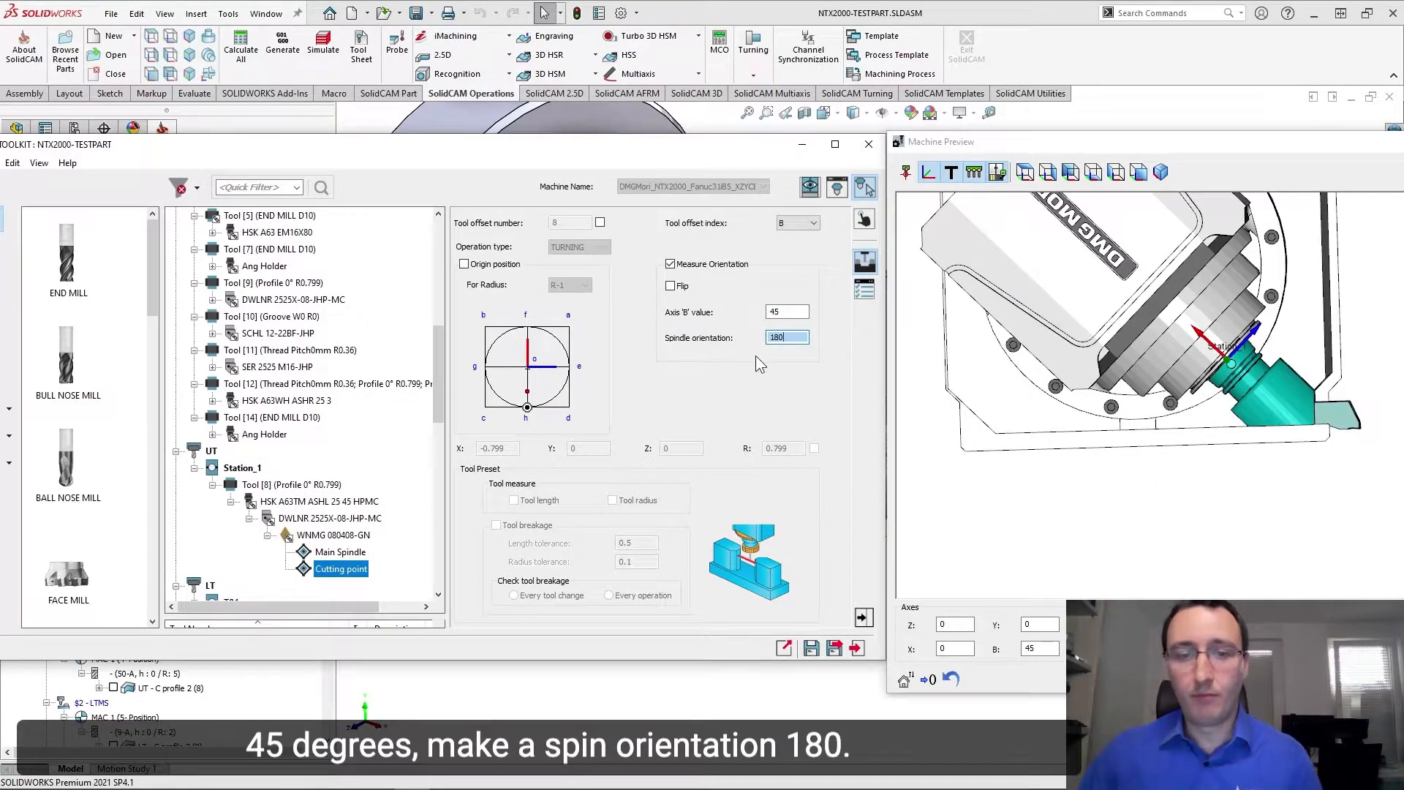
key(Return)
ctrl+middle_drag(1308, 496, 1200, 476)
scroll(1200, 476, down, 2)
scroll(1199, 460, down, 1)
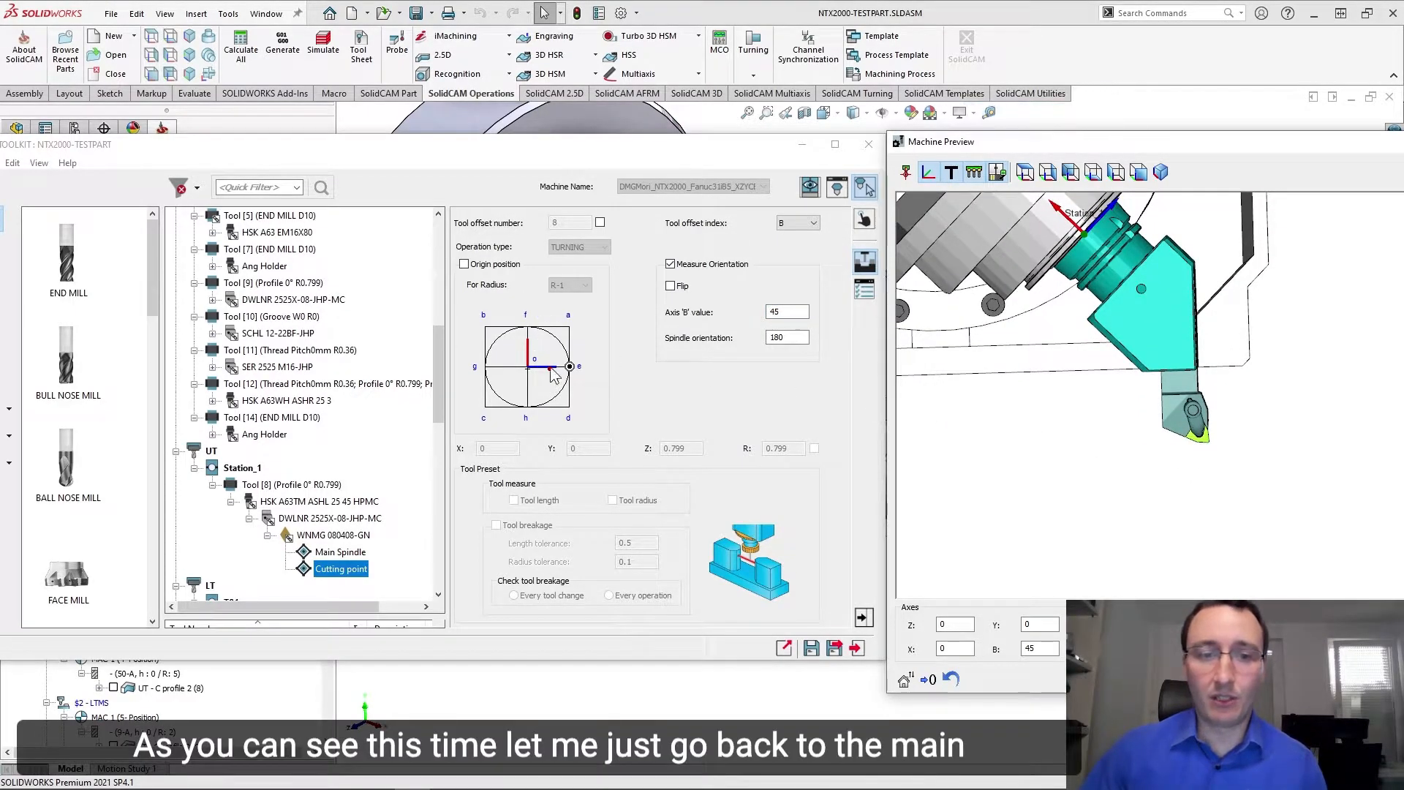
Return to the Main Spindle cutting point and examine the insert tip up close in the machine preview.
click(340, 552)
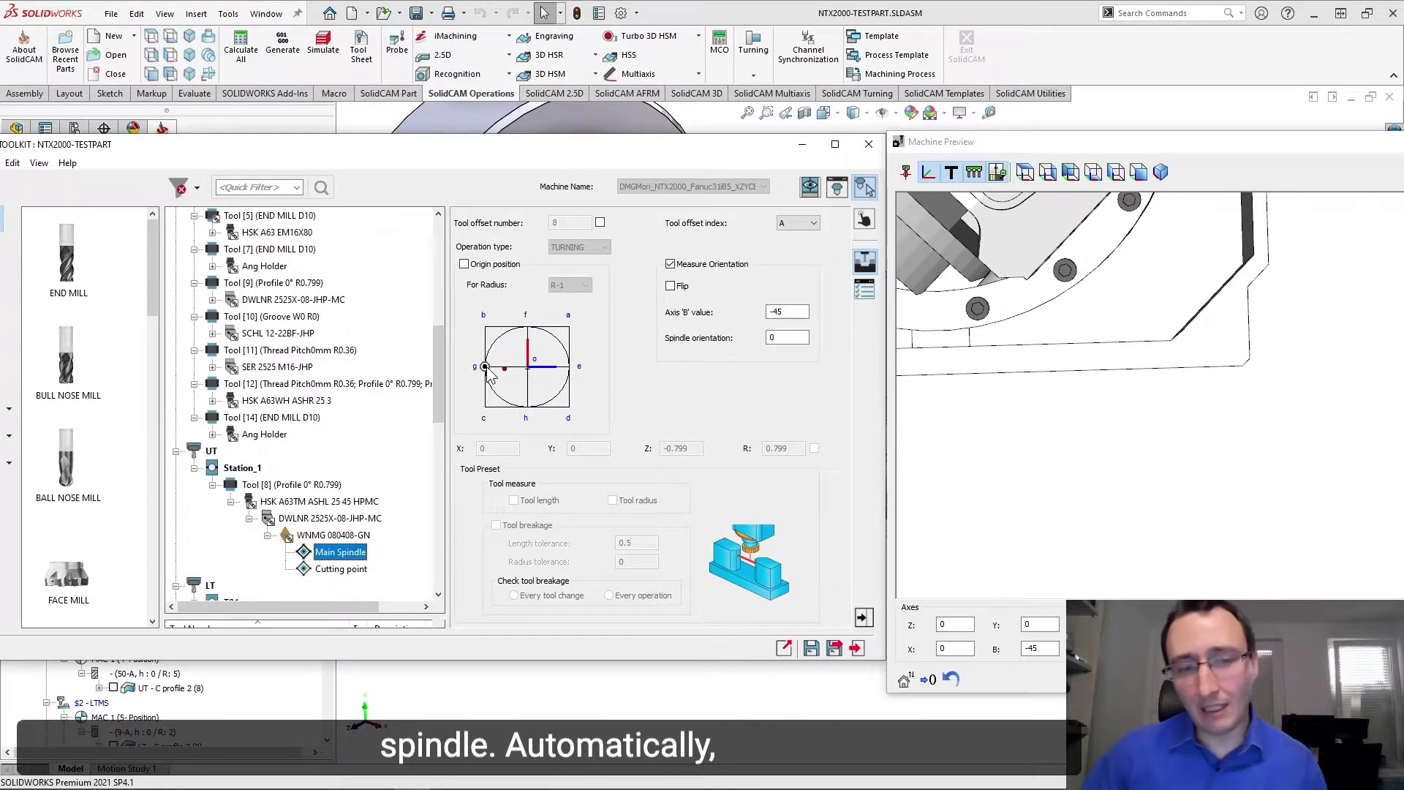
middle_drag(1137, 371, 1314, 507)
scroll(973, 527, up, 3)
middle_drag(973, 556, 1216, 485)
middle_drag(1024, 585, 1174, 542)
scroll(1141, 556, up, 3)
middle_drag(1128, 498, 1079, 498)
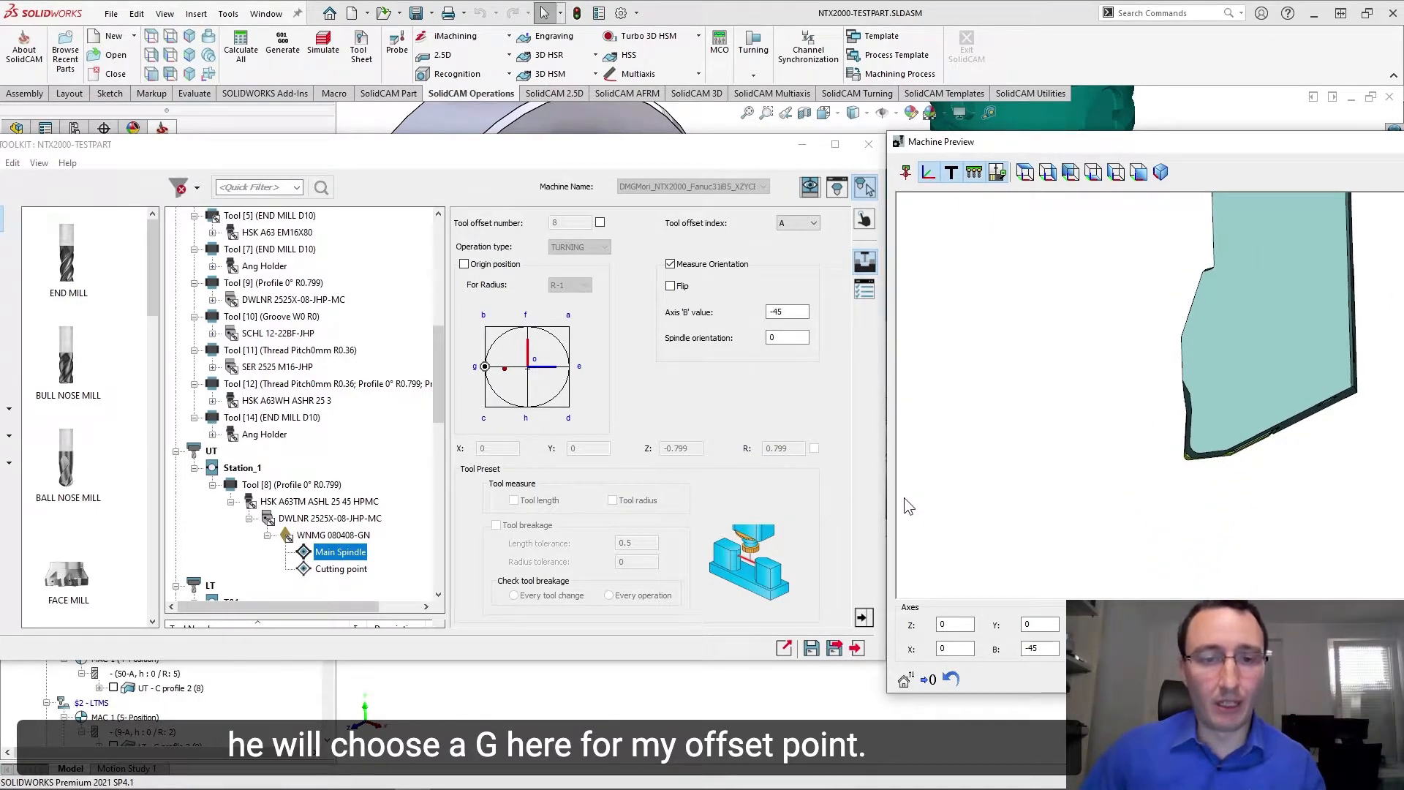
Show the insert tip in the tool viewer, enable Origin position for the Main Spindle point, and set it to corner c.
drag(1000, 144, 1108, 178)
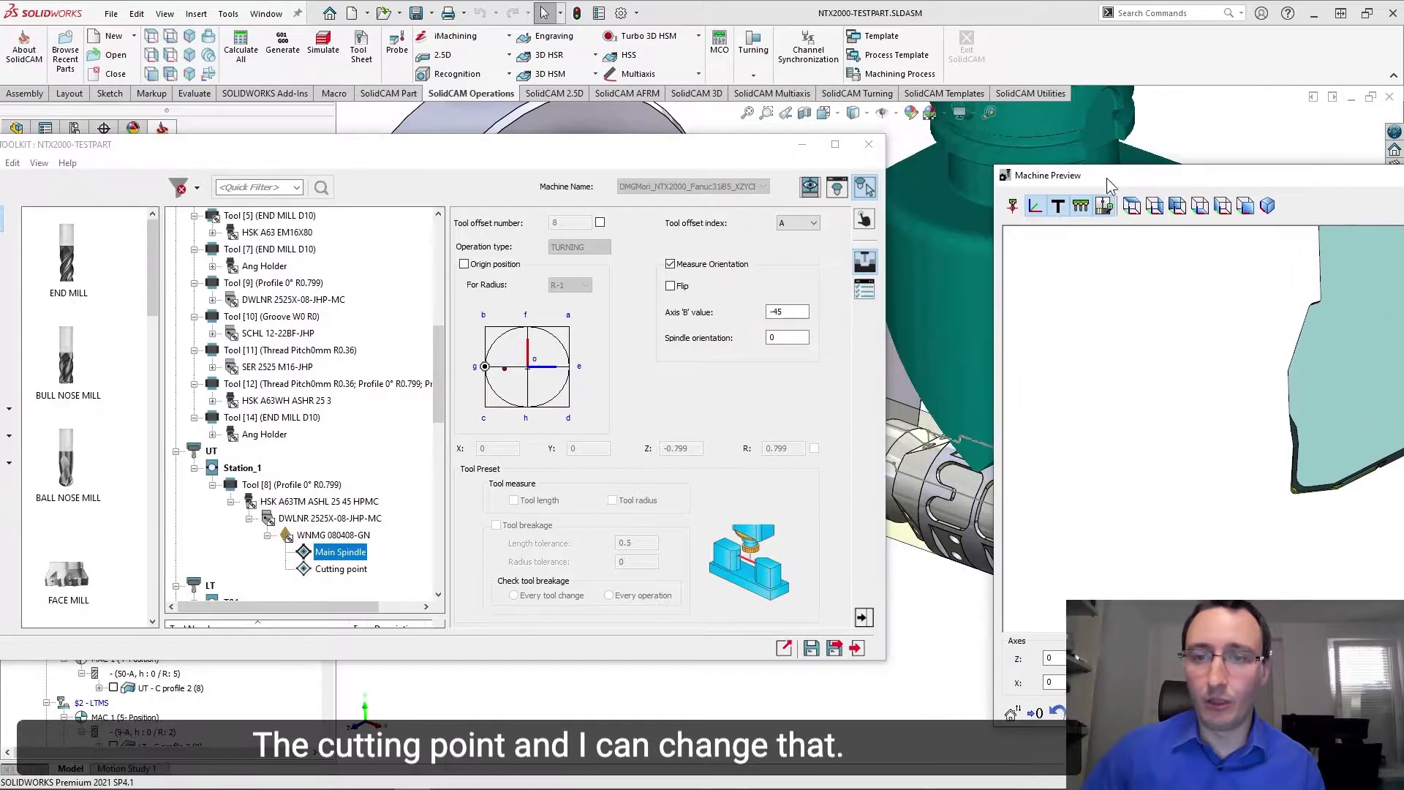
drag(714, 147, 648, 156)
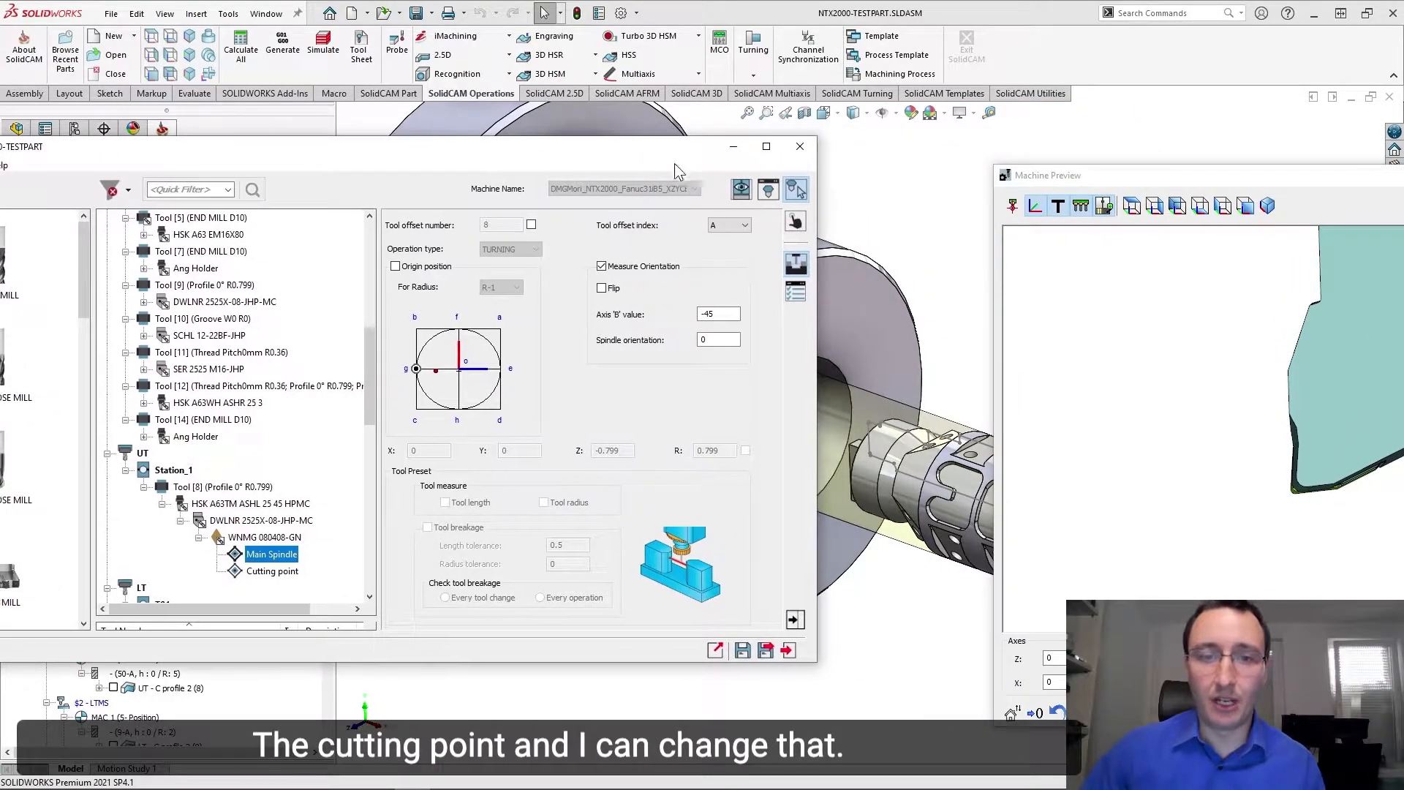
click(774, 192)
scroll(792, 440, up, 6)
mouse_move(703, 303)
middle_down()
mouse_move(625, 296)
mouse_move(700, 335)
mouse_move(683, 274)
mouse_move(686, 288)
middle_up()
scroll(689, 291, up, 6)
click(395, 267)
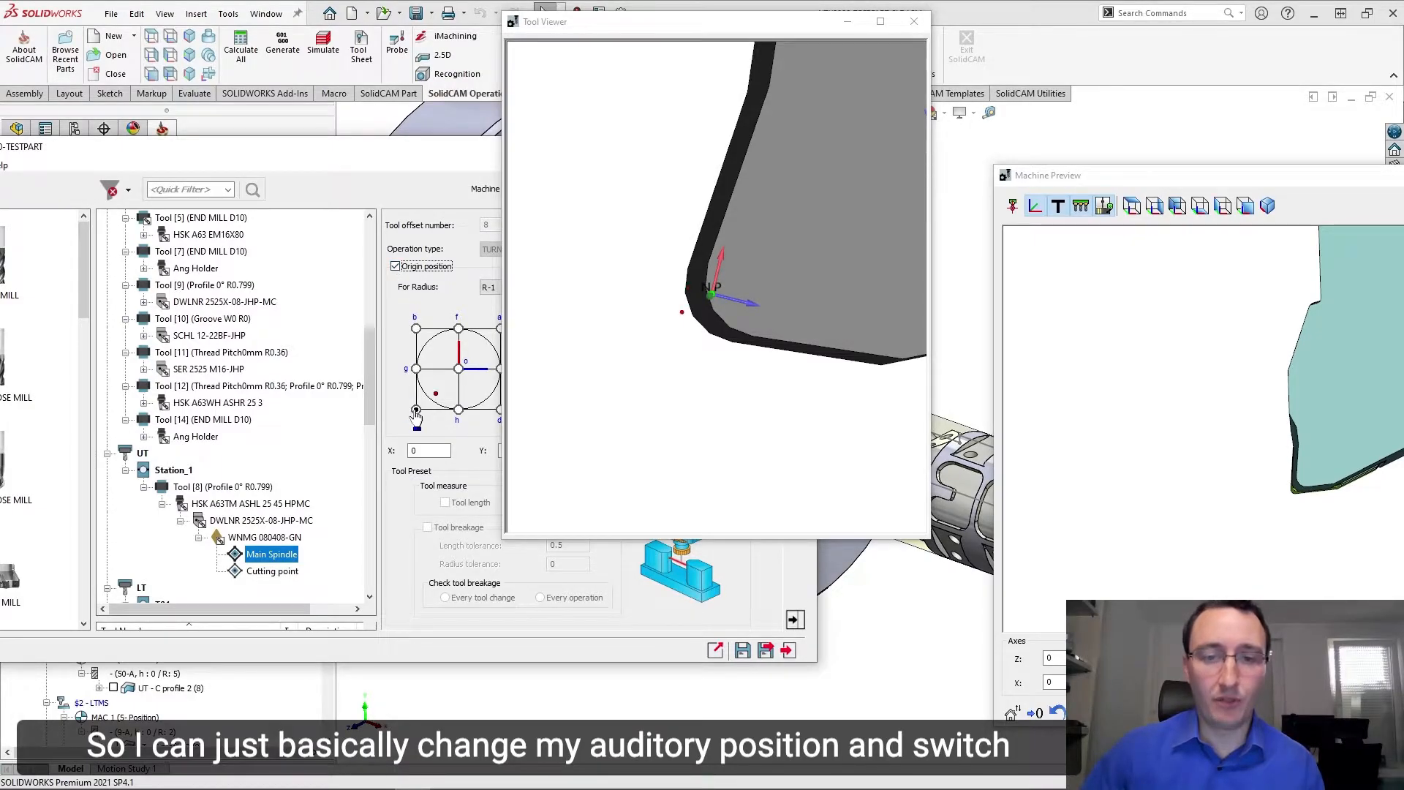
click(415, 410)
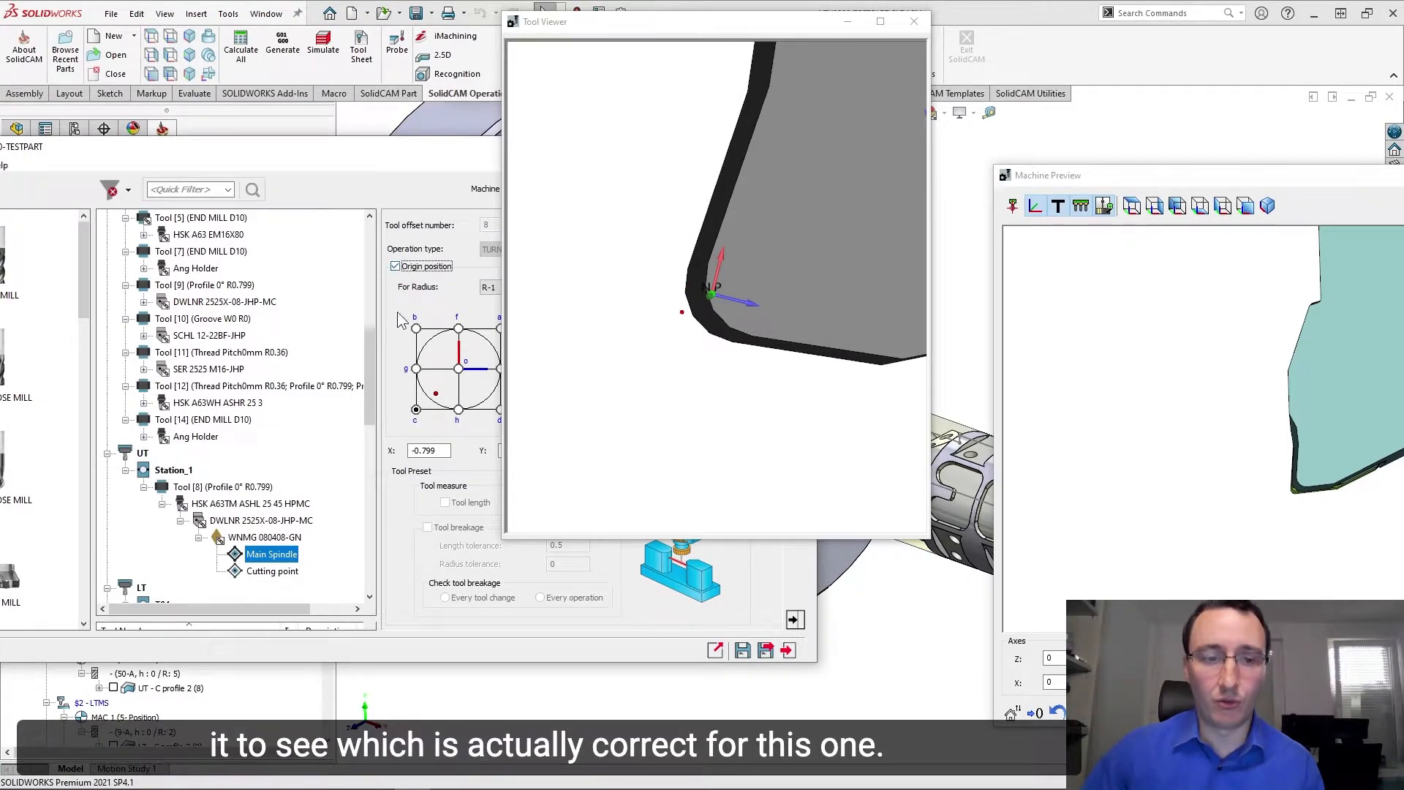
Rename the second cutting point of Tool [8] as Back Spindle.
click(272, 572)
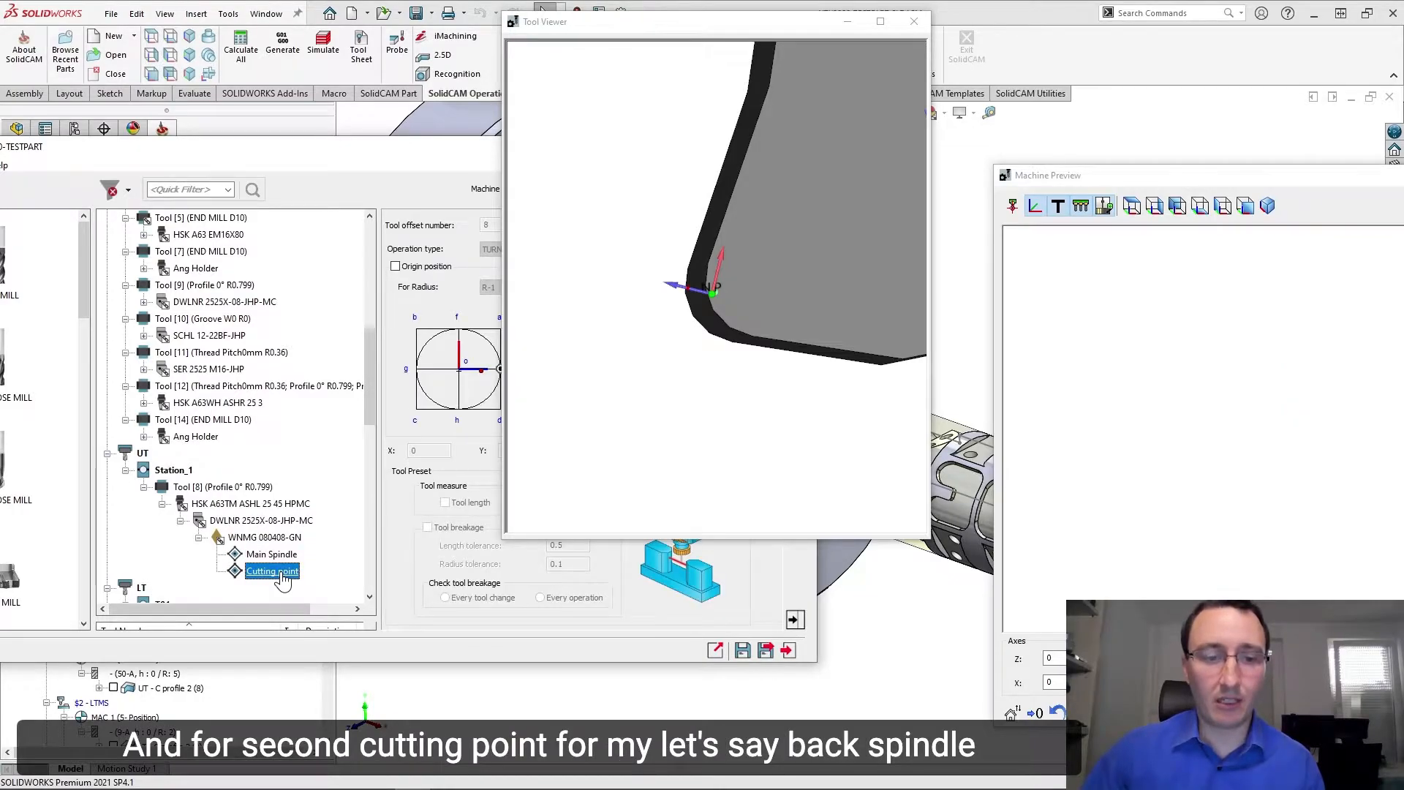
text(Back S)
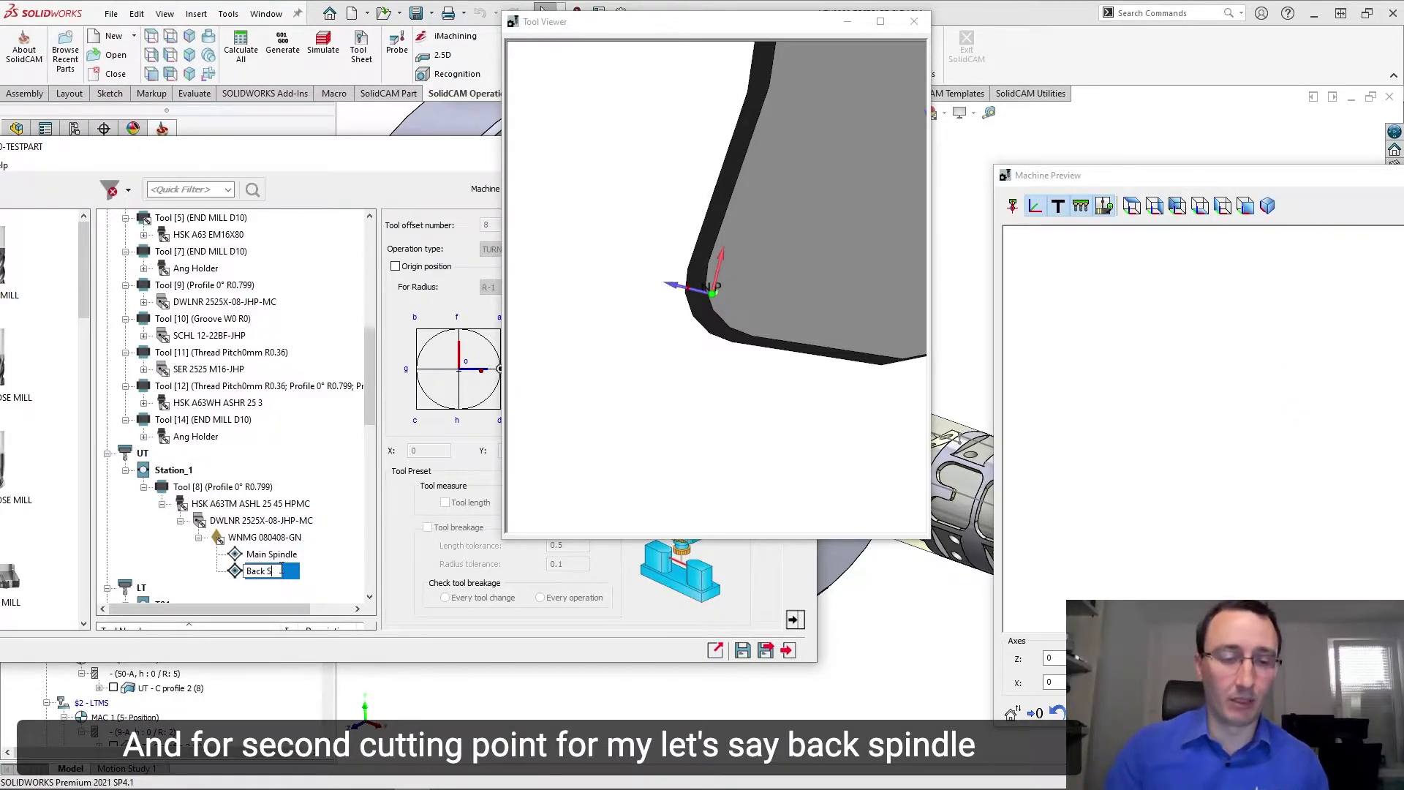
text(pindle)
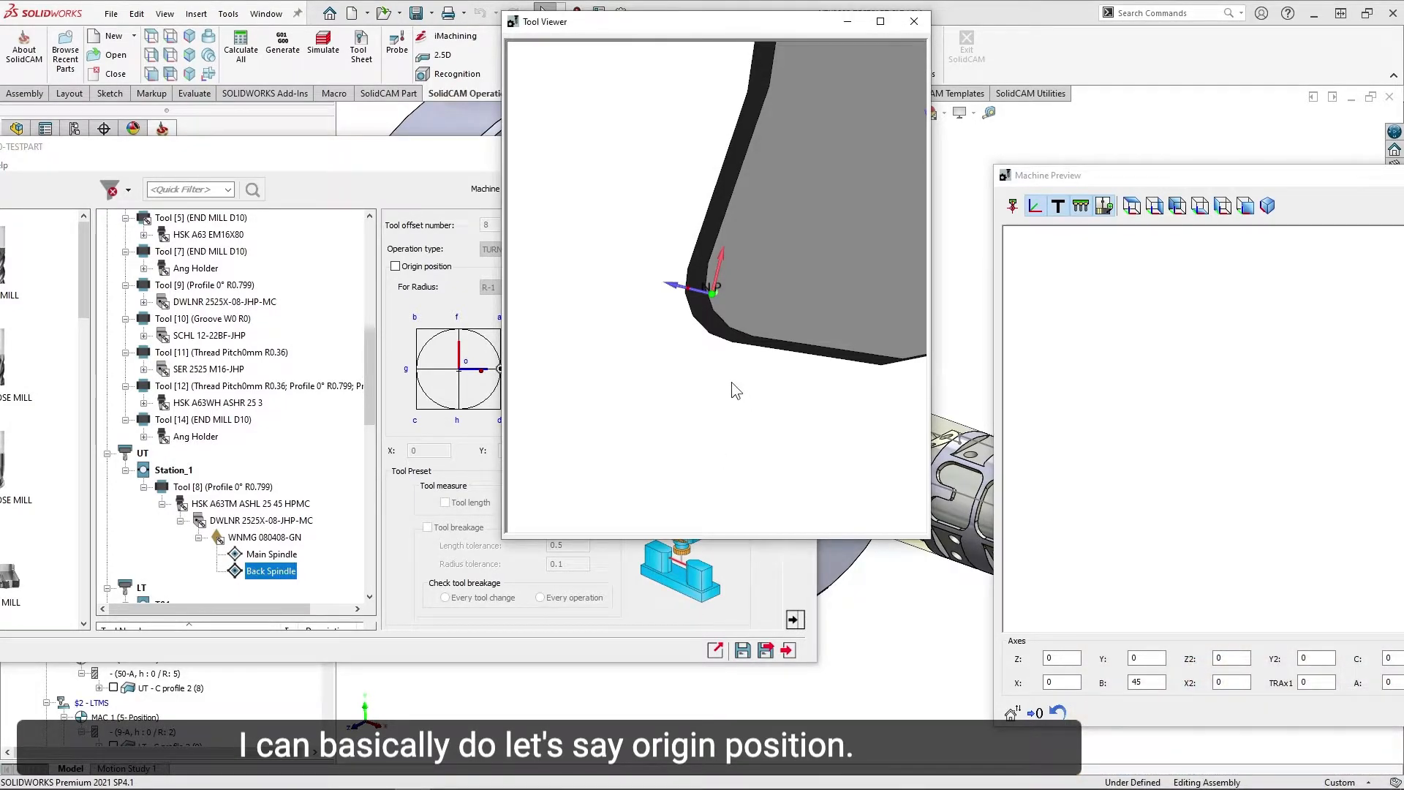
Enable Origin position for the Back Spindle point and set it to corner d, with the insert shown in the tool viewer.
scroll(734, 387, down, 1)
drag(578, 22, 771, 92)
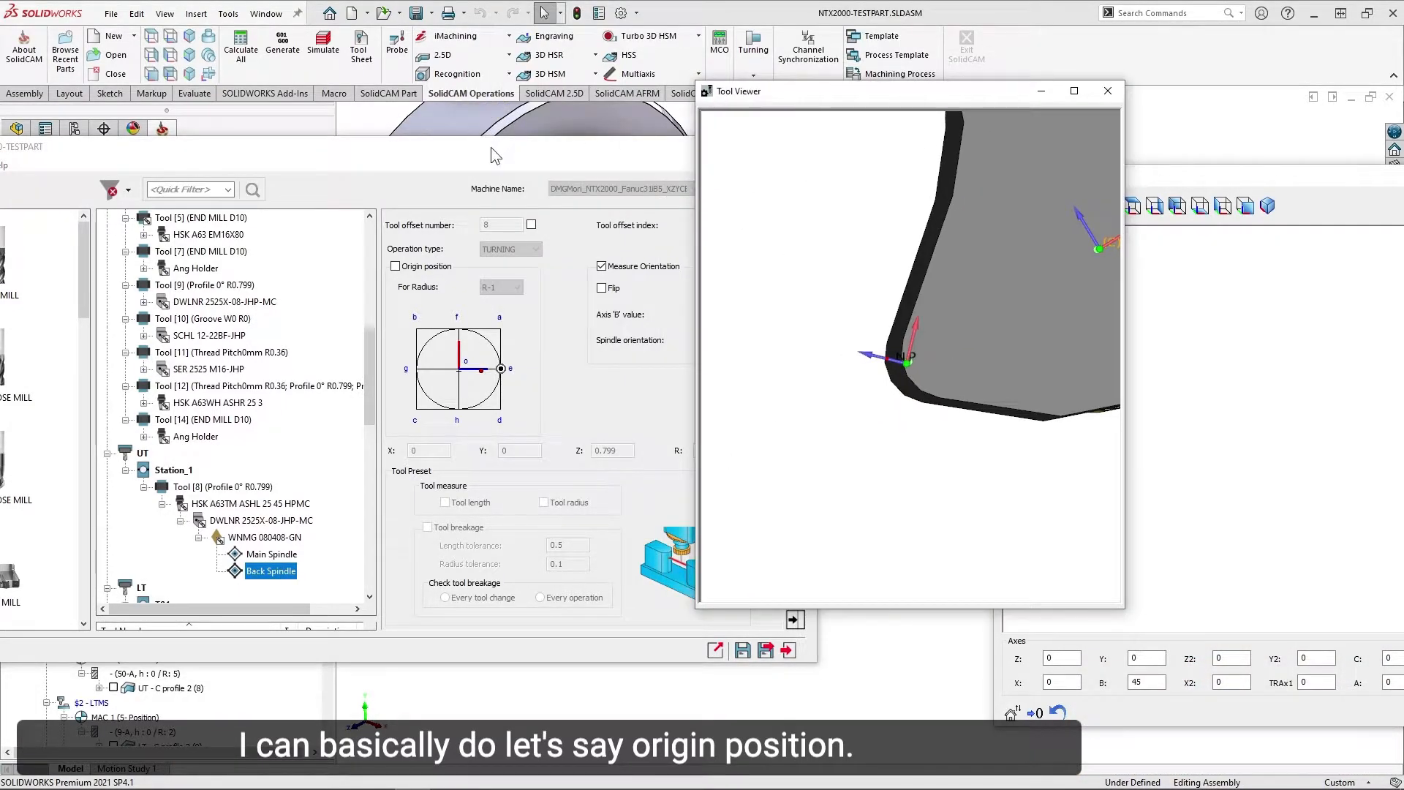
drag(490, 146, 432, 134)
scroll(924, 363, down, 4)
middle_drag(925, 363, 653, 344)
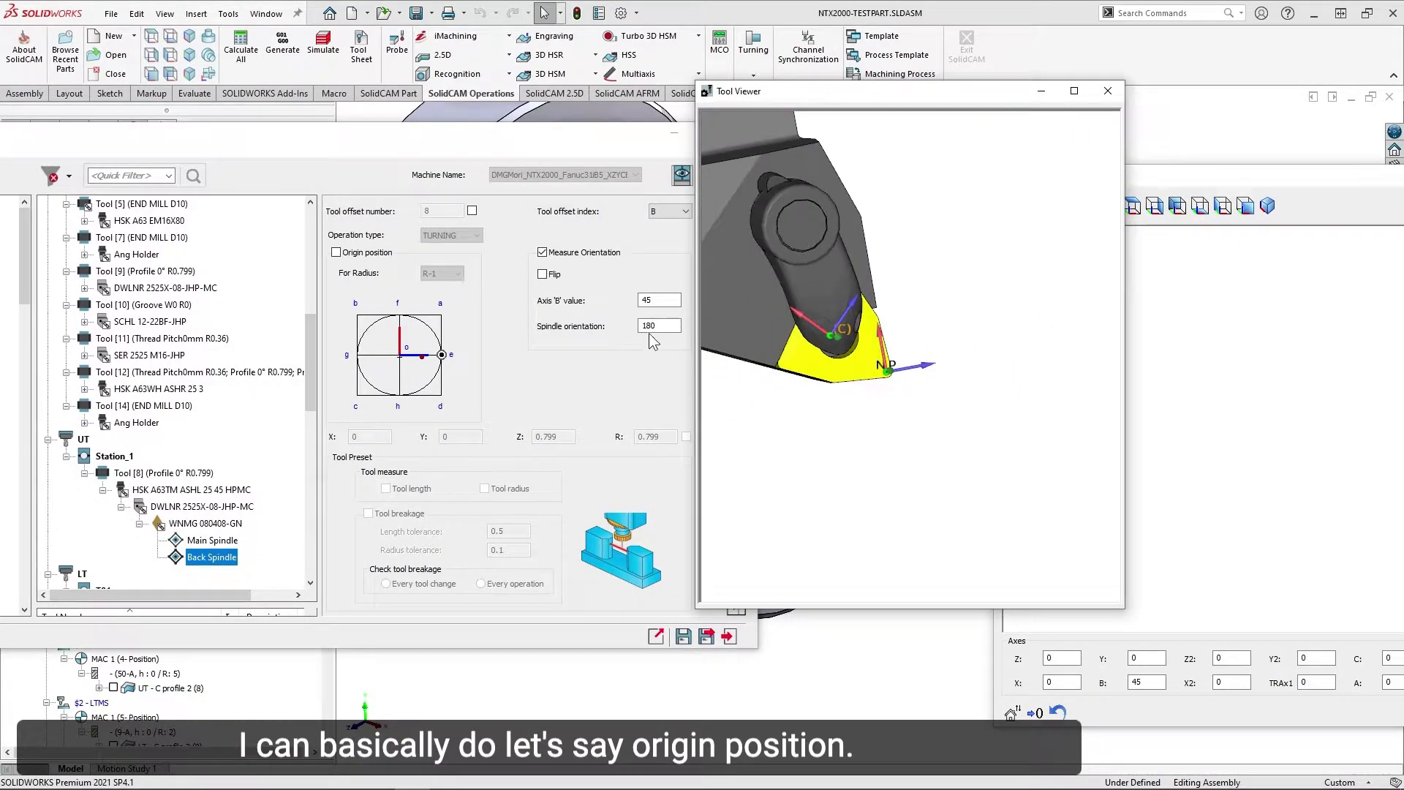
click(337, 253)
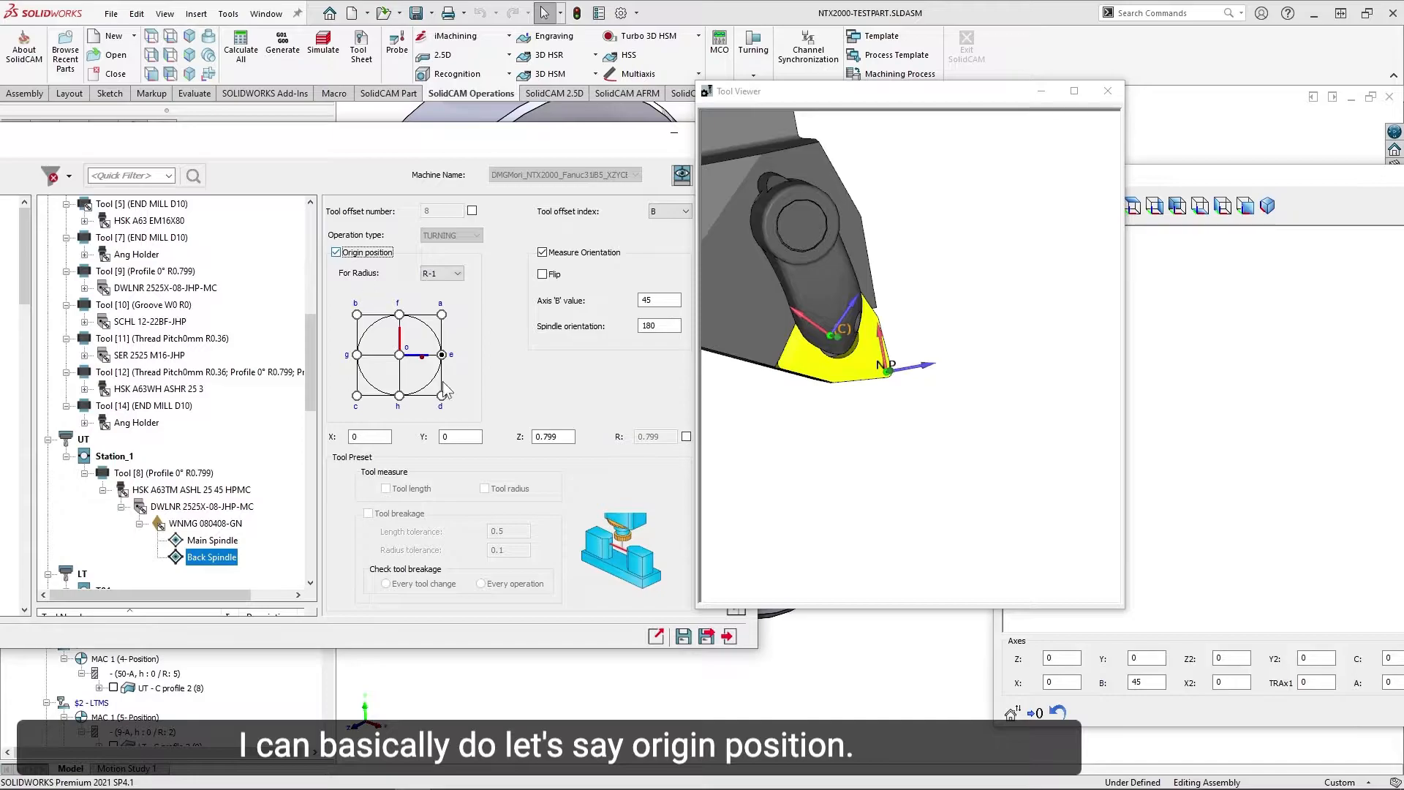
scroll(948, 375, down, 4)
ctrl+middle_drag(847, 354, 980, 438)
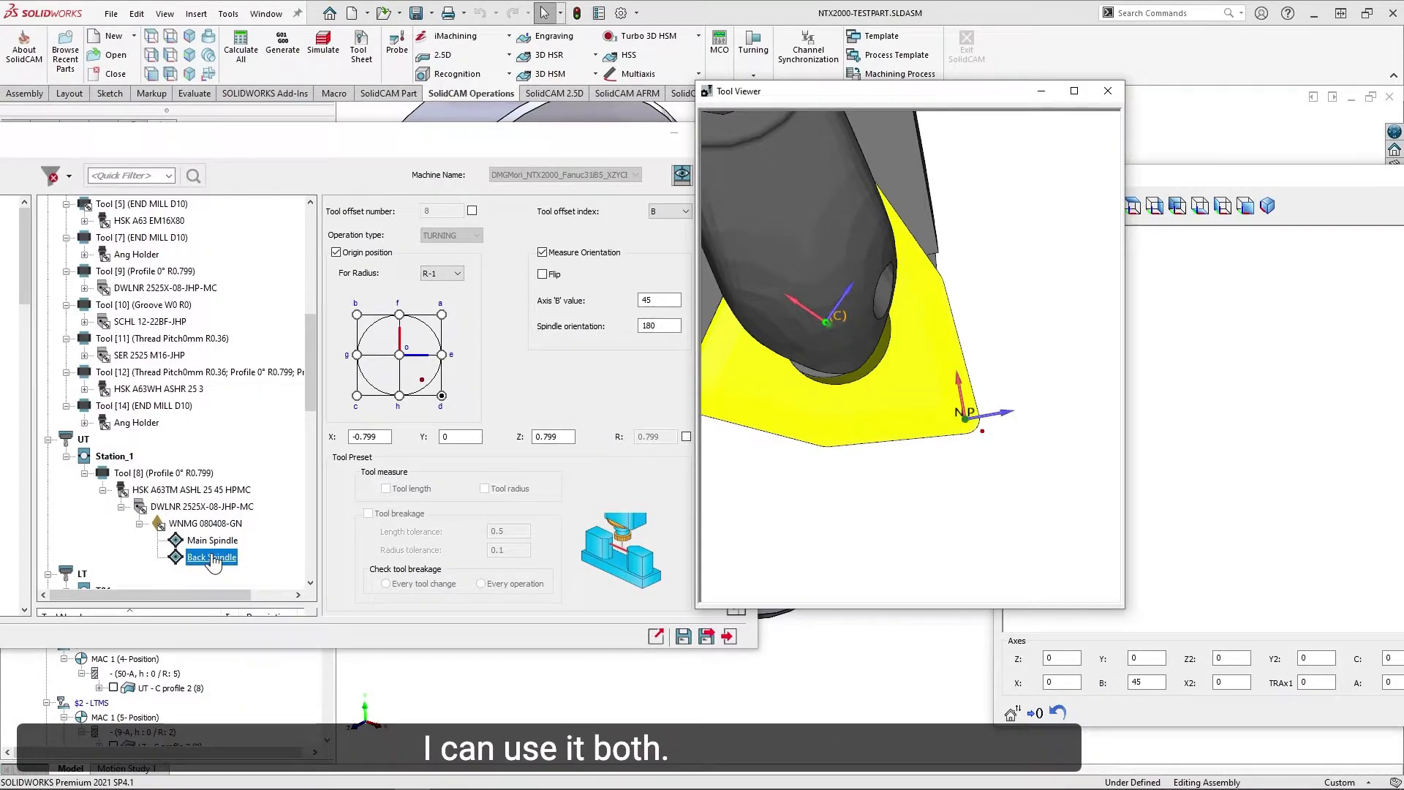
Select the Ang Holder of Tool [14] and examine the angular holder and its end mill in the tool viewer.
drag(309, 383, 309, 405)
scroll(898, 418, up, 1)
scroll(899, 418, up, 5)
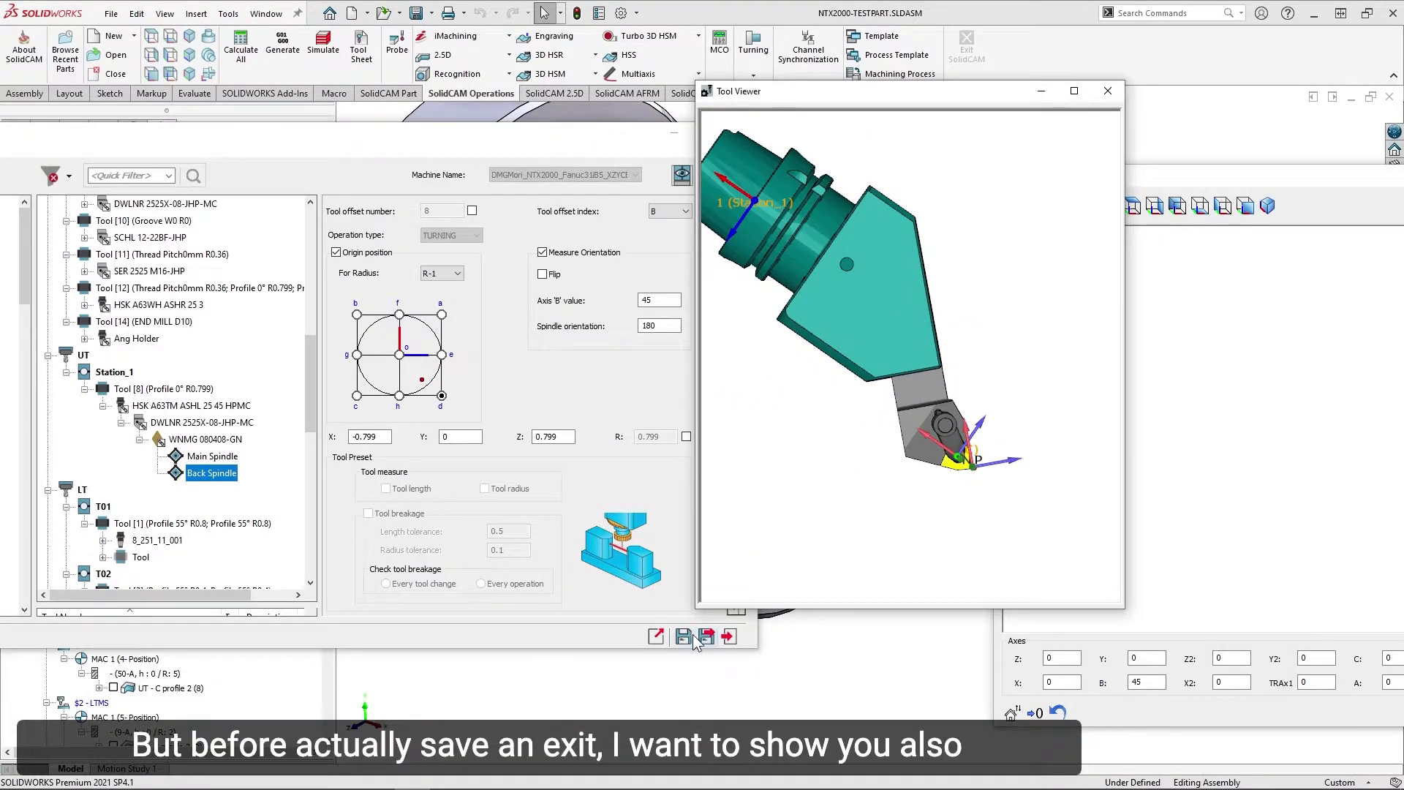
drag(313, 422, 314, 444)
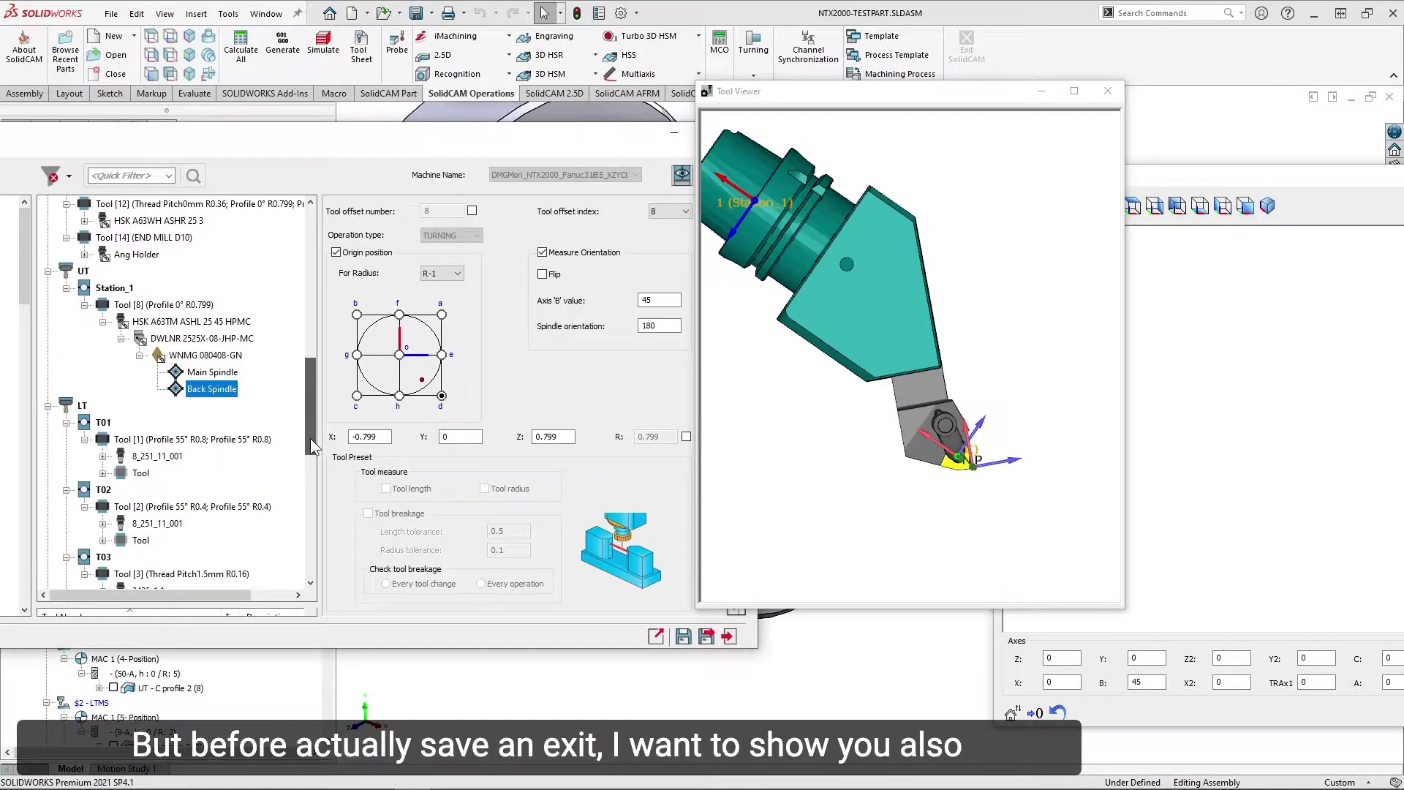
scroll(151, 402, up, 3)
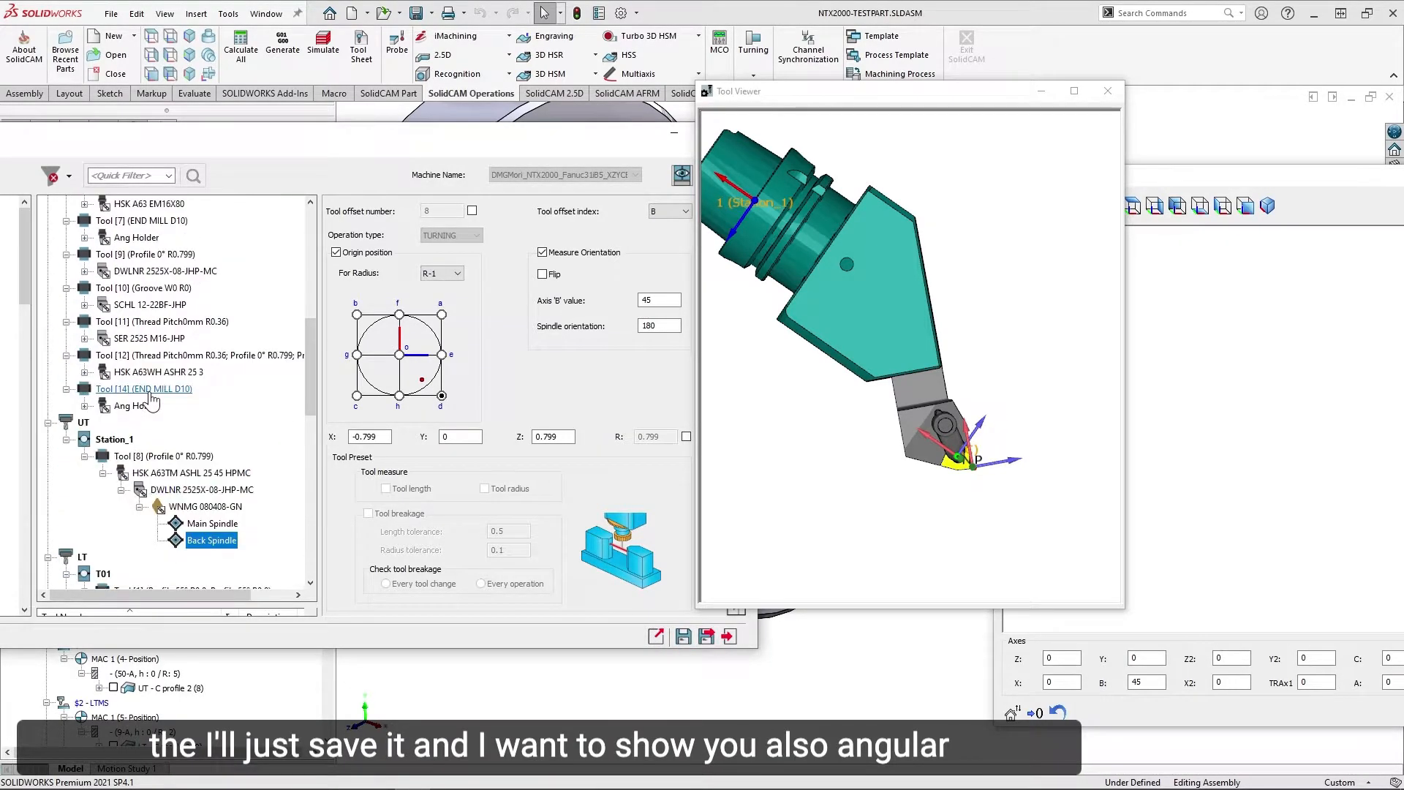
click(143, 408)
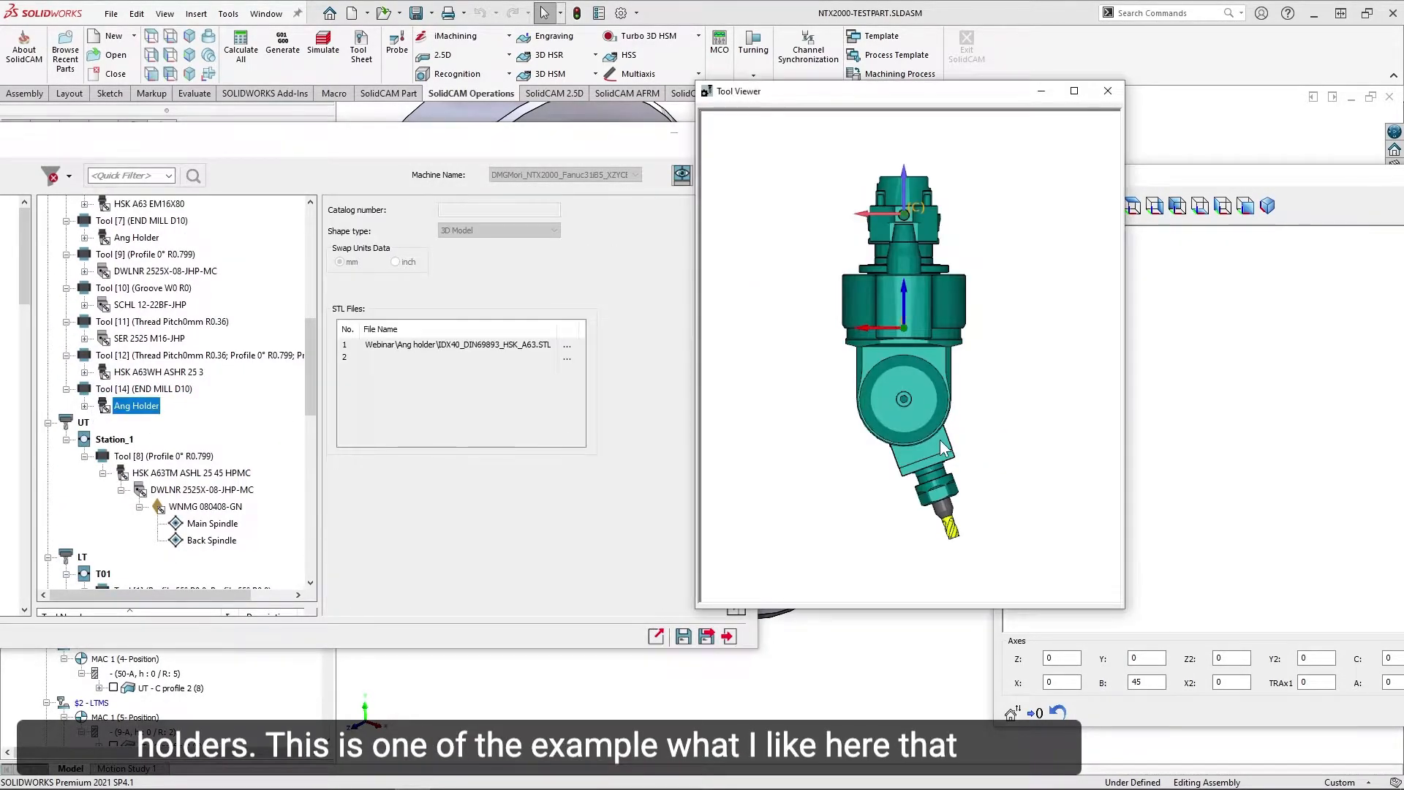
scroll(898, 403, up, 3)
middle_drag(897, 399, 938, 410)
scroll(955, 459, down, 1)
scroll(937, 539, up, 7)
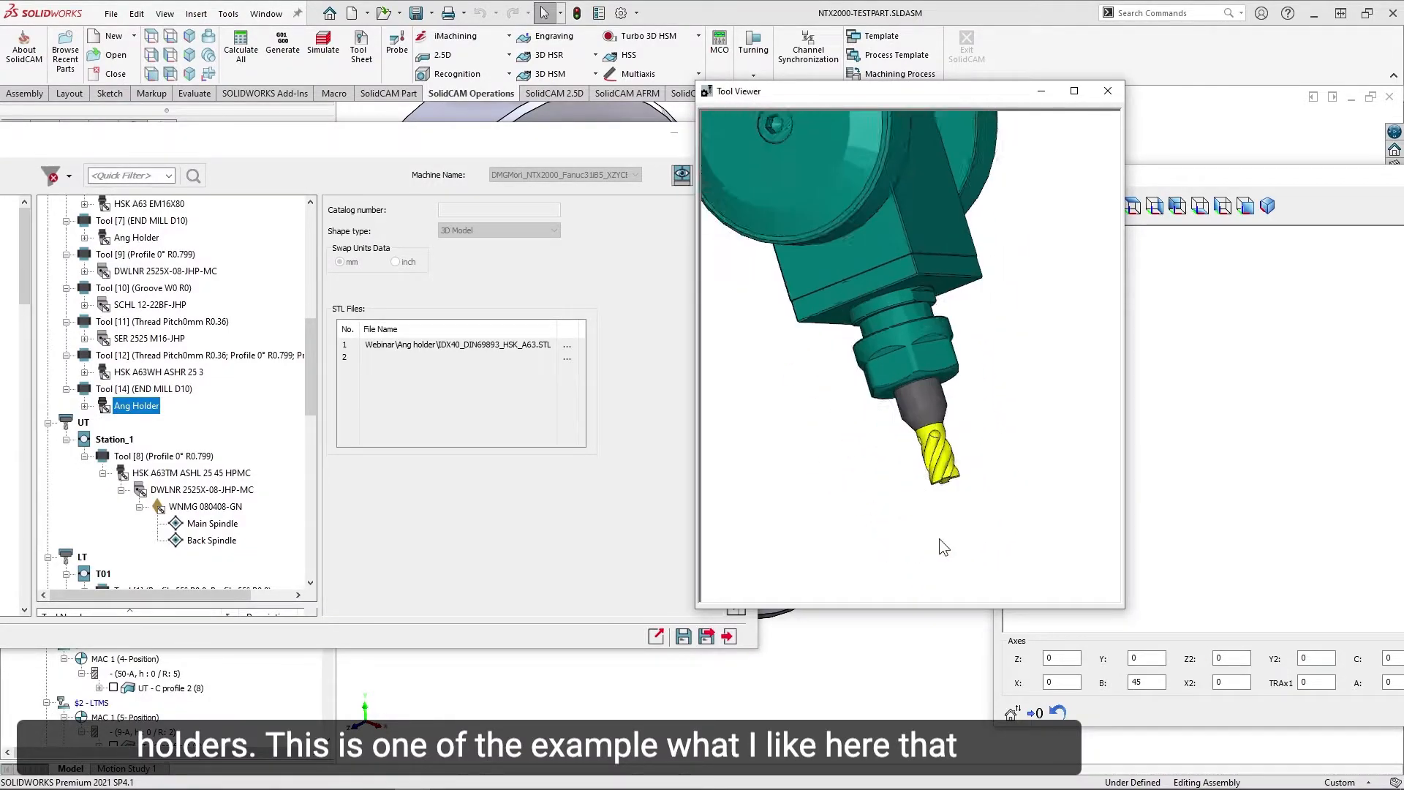
mouse_move(901, 371)
middle_down()
mouse_move(805, 392)
mouse_move(932, 376)
mouse_move(880, 361)
middle_up()
scroll(945, 498, down, 6)
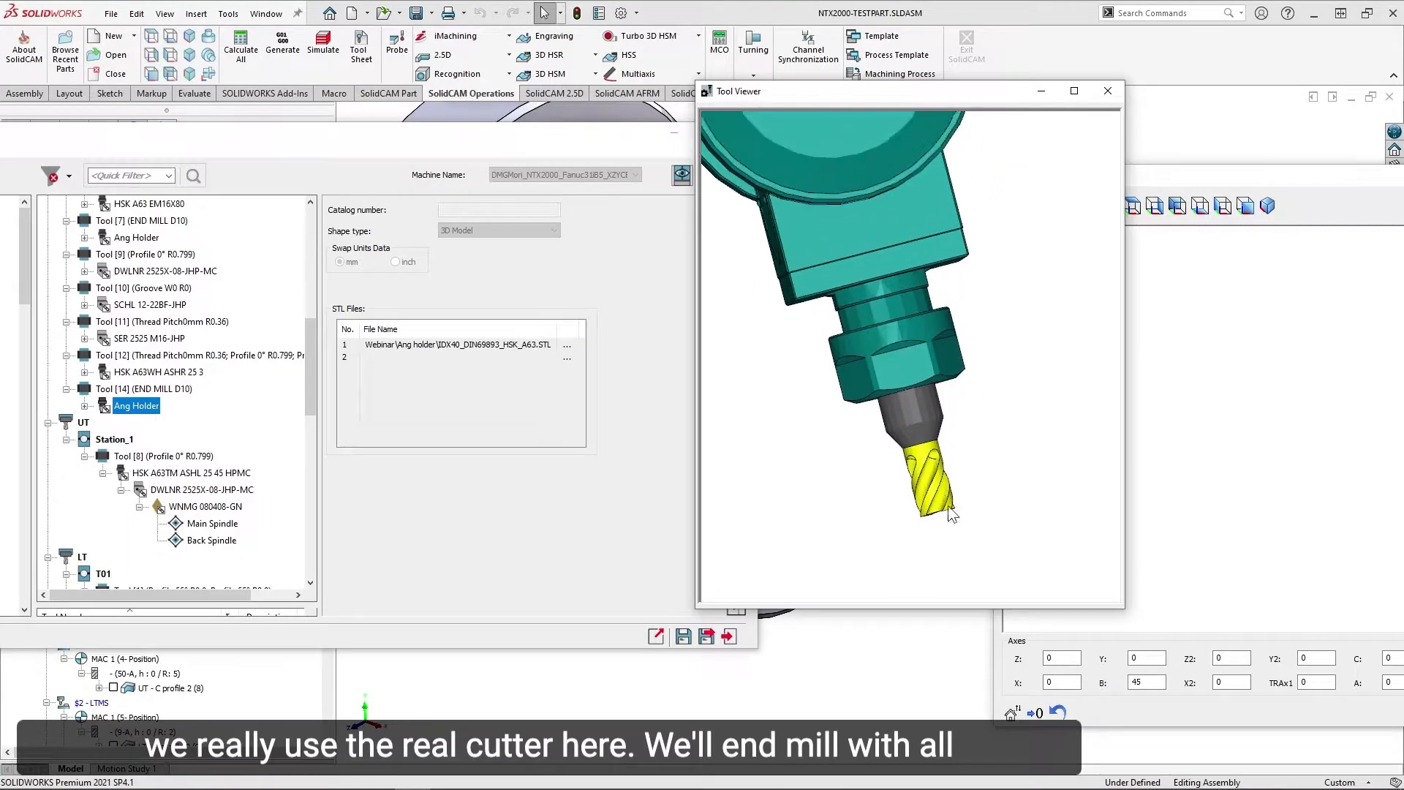
mouse_move(935, 472)
middle_down()
mouse_move(910, 445)
mouse_move(950, 495)
mouse_move(915, 454)
middle_up()
Expand Tool [14]'s Ang Holder through all its components to the cutting points, and inspect point H7 in the tool viewer.
click(85, 405)
click(103, 422)
click(121, 438)
click(140, 455)
click(158, 473)
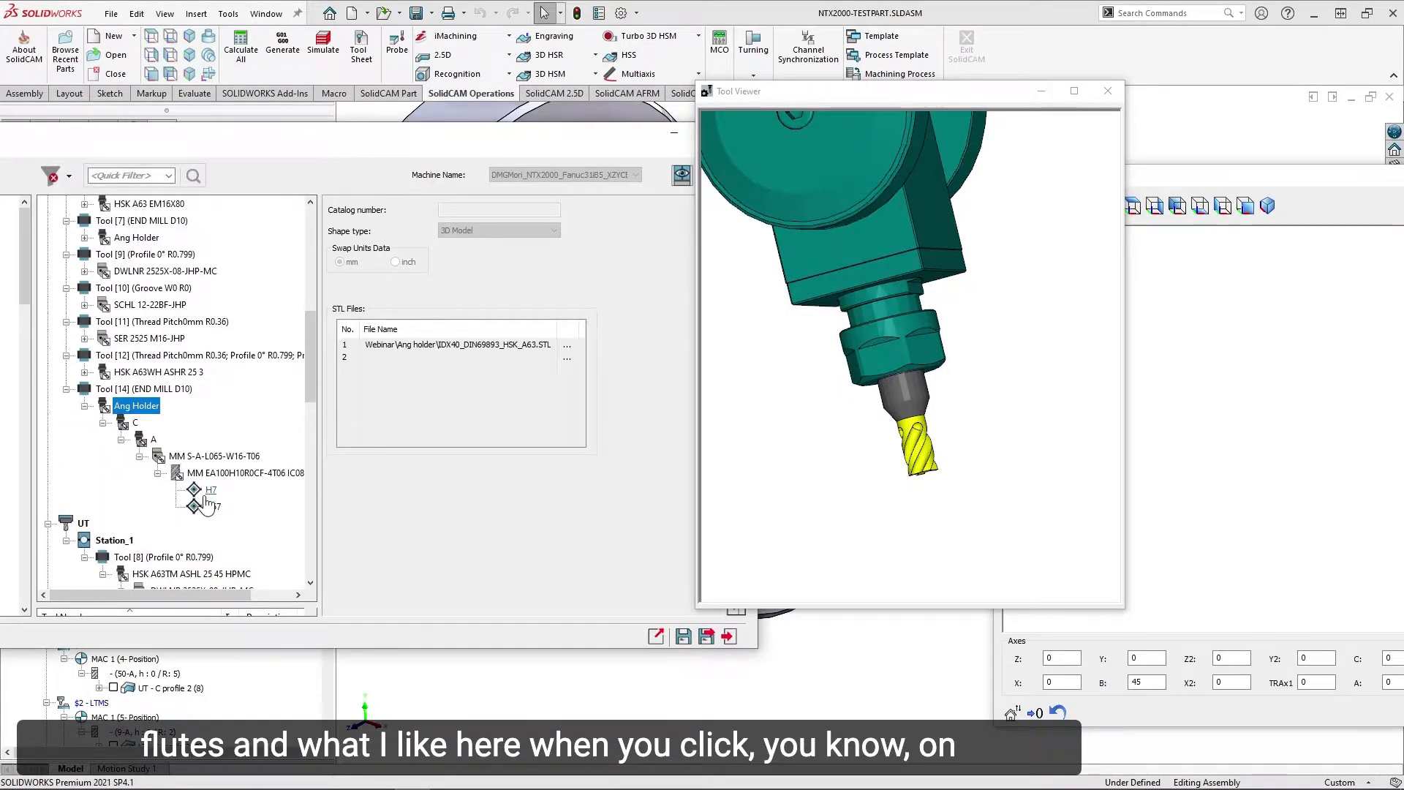
click(210, 490)
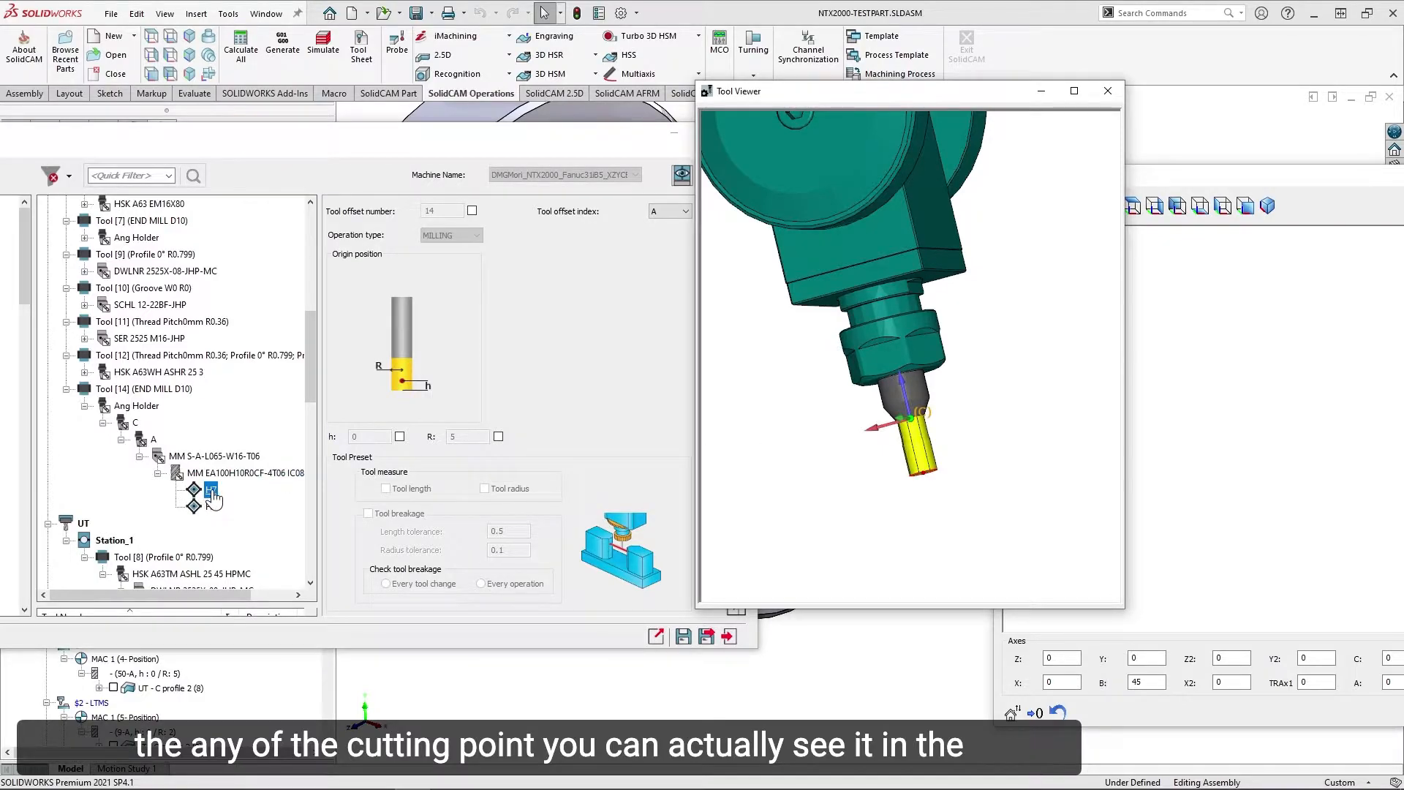
drag(812, 492, 880, 435)
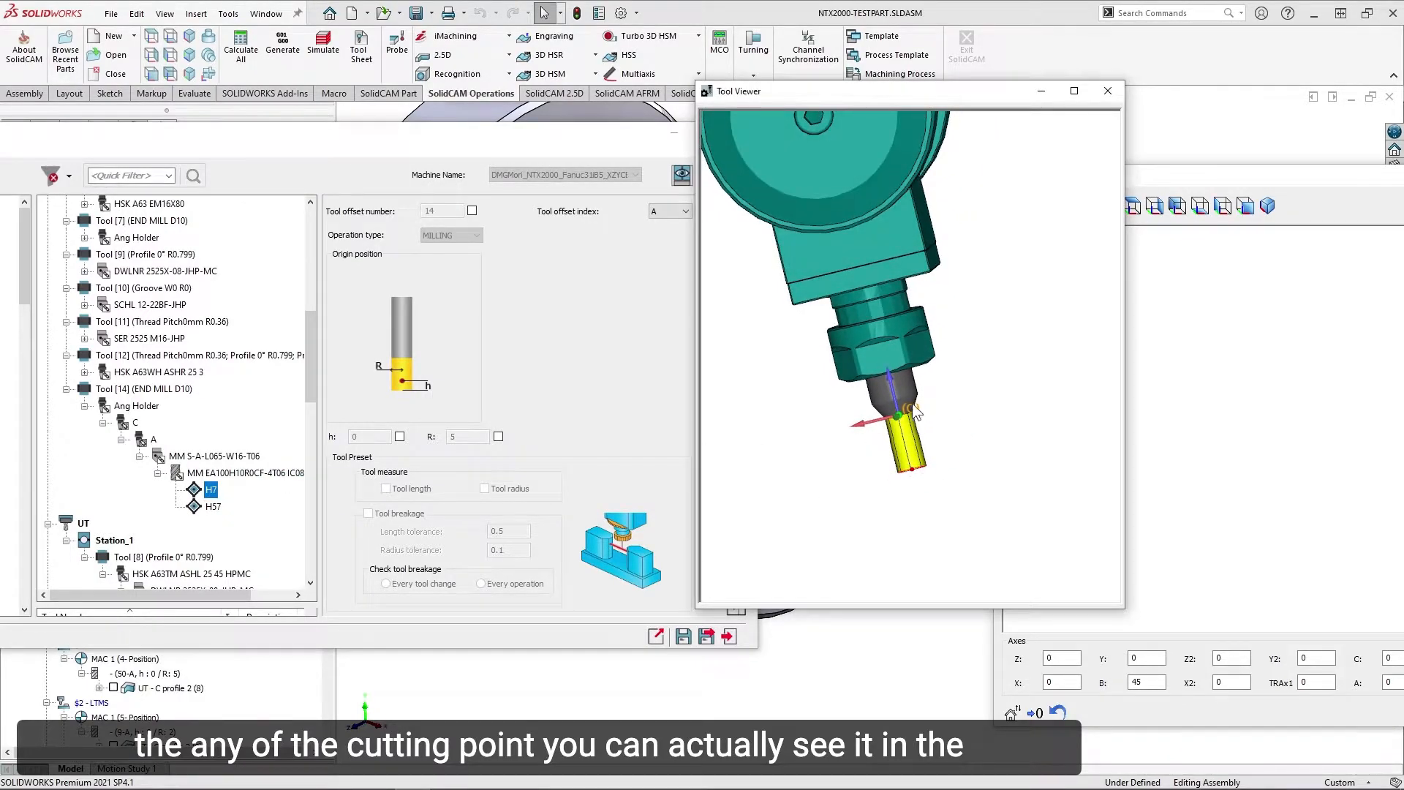
scroll(914, 421, up, 2)
scroll(914, 421, down, 2)
scroll(858, 421, up, 1)
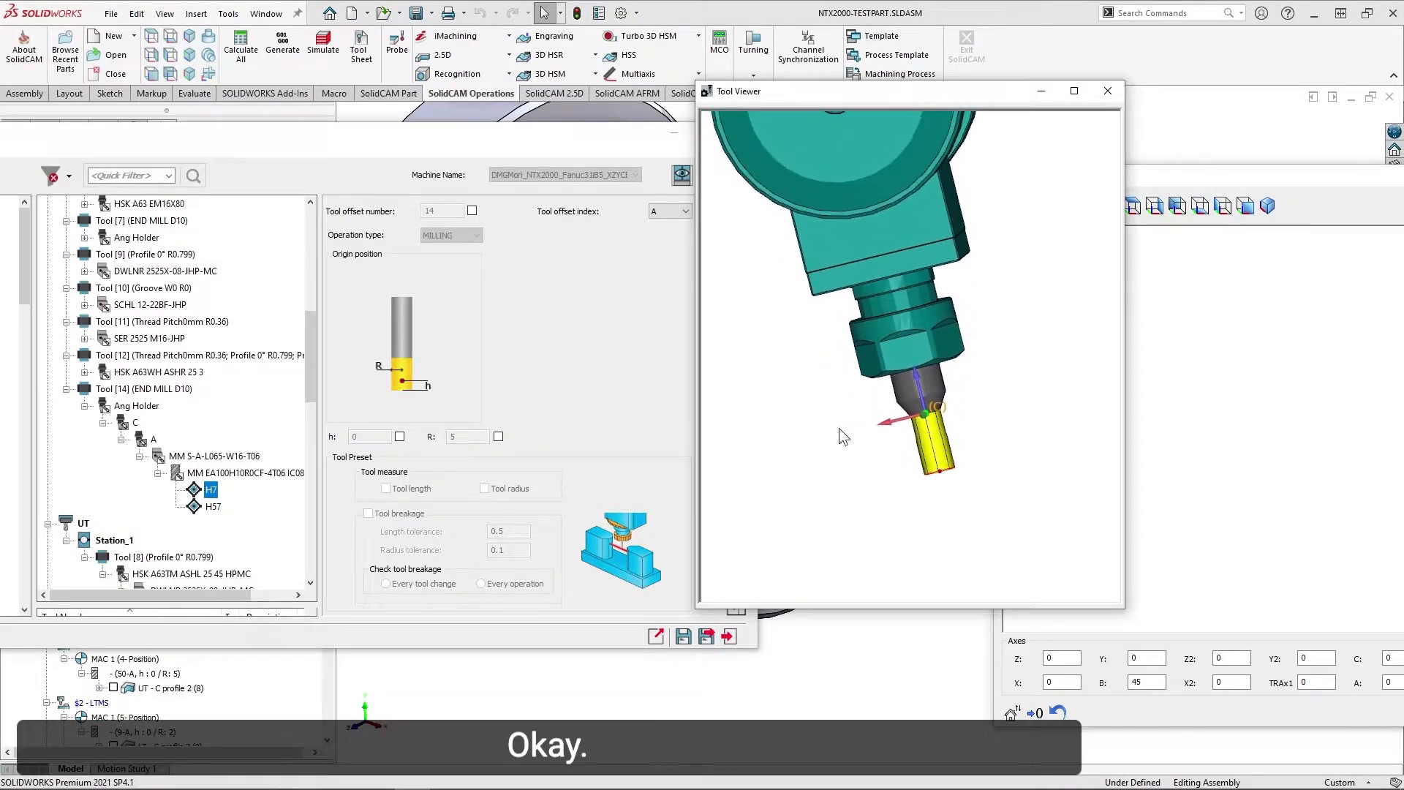
Open the mounting data of Tool [14] and set the angular holder's component axis A to 14.
drag(542, 142, 488, 134)
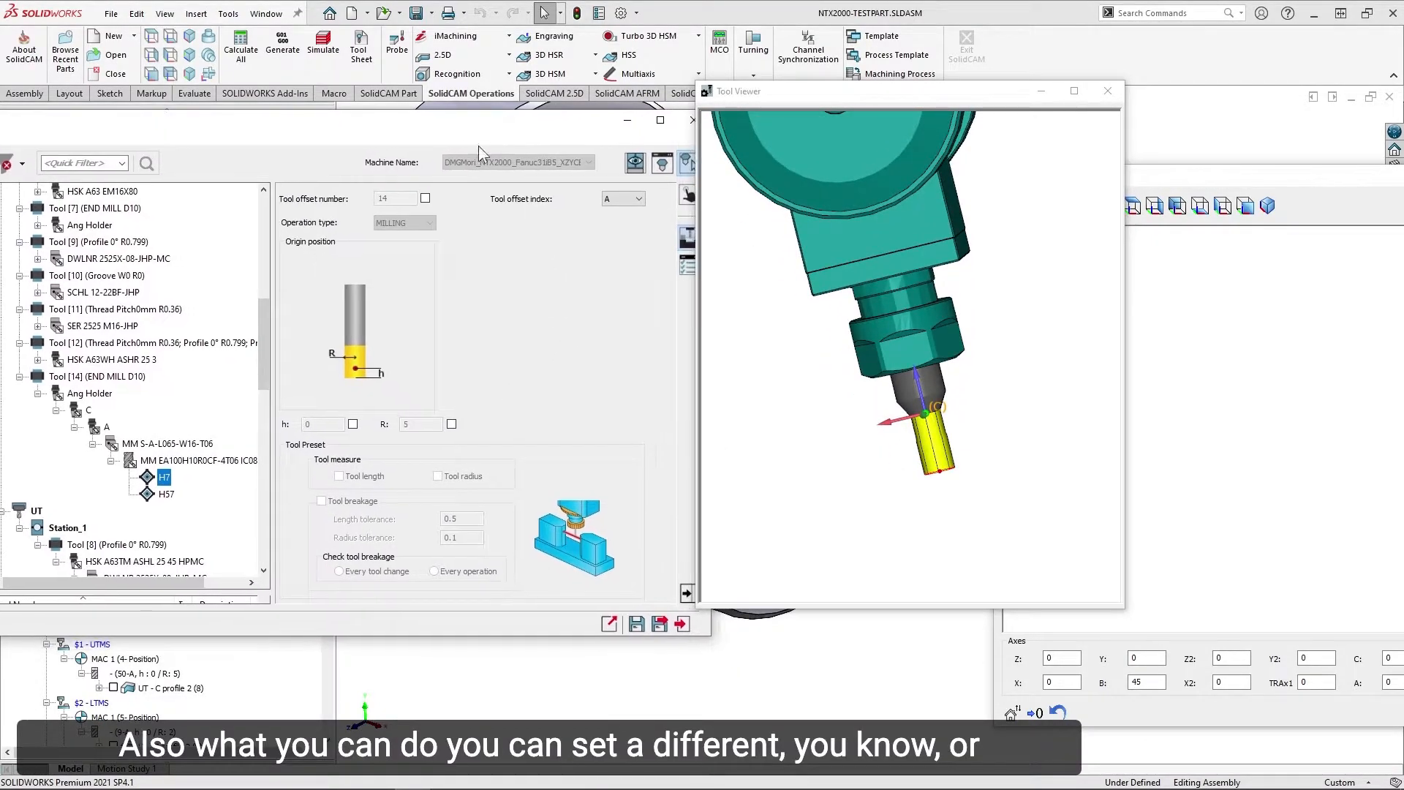
click(687, 196)
scroll(354, 447, down, 3)
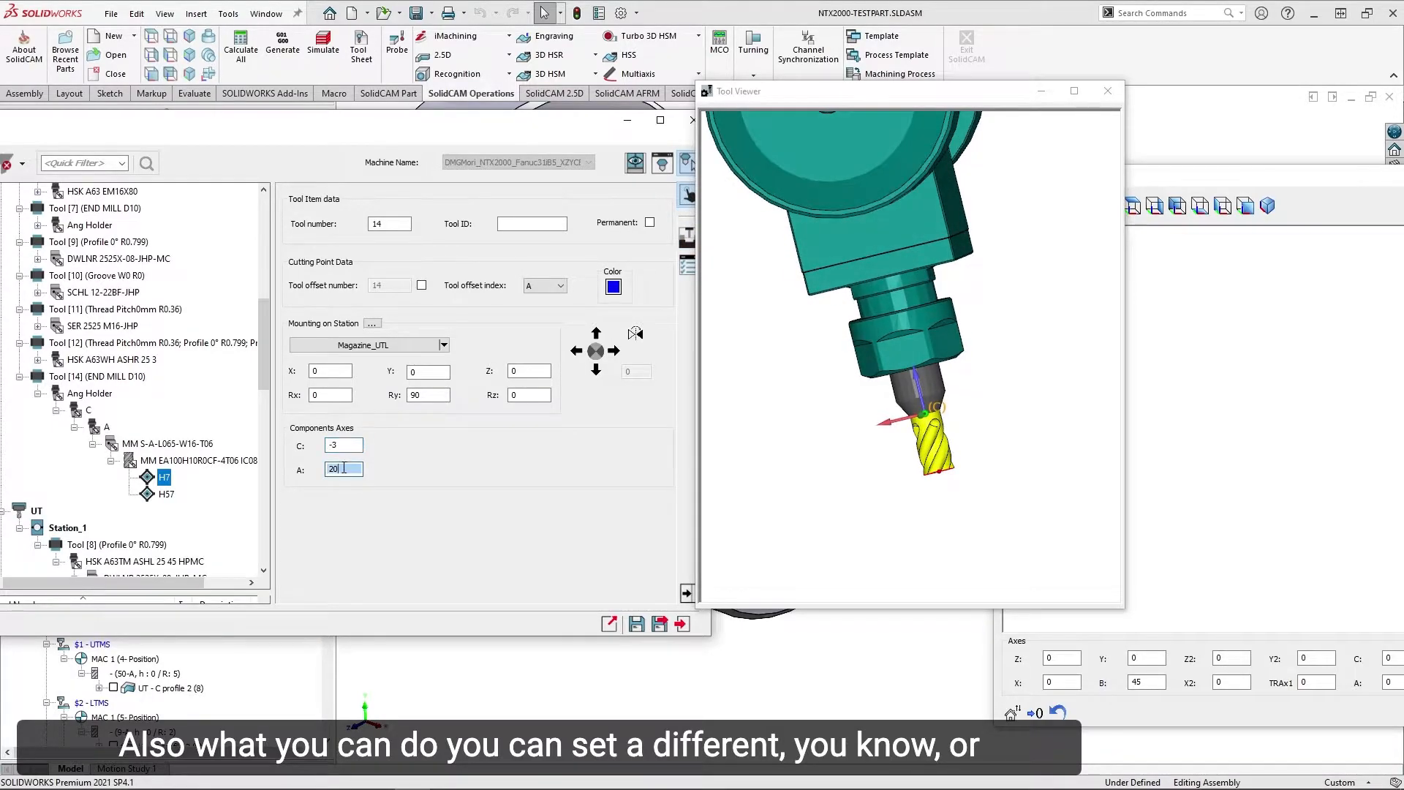
scroll(344, 468, down, 6)
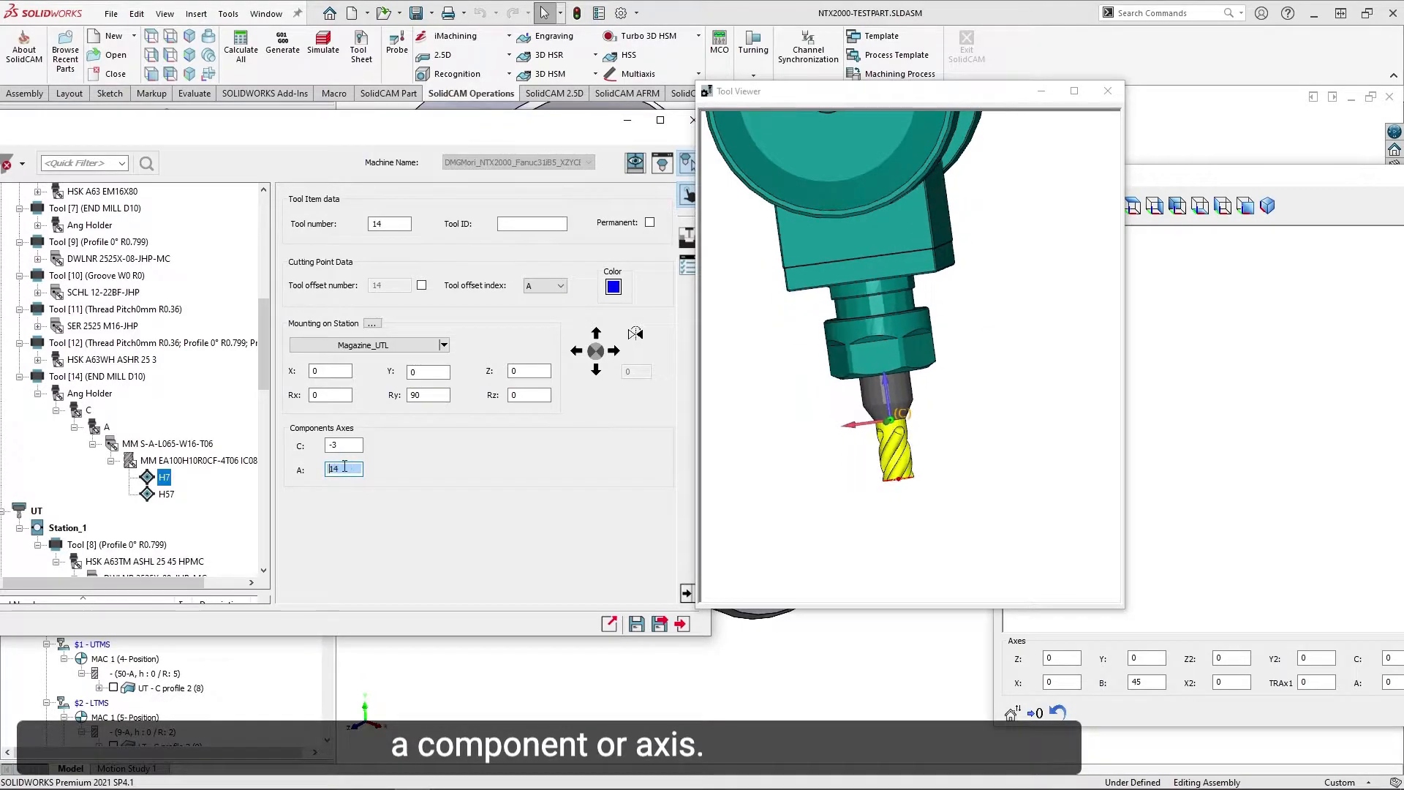
Set the angular holder's component axis A to 24 and inspect the tilted head in the tool viewer.
scroll(344, 466, down, 3)
scroll(343, 465, up, 2)
scroll(343, 466, up, 11)
click(865, 341)
drag(866, 340, 846, 402)
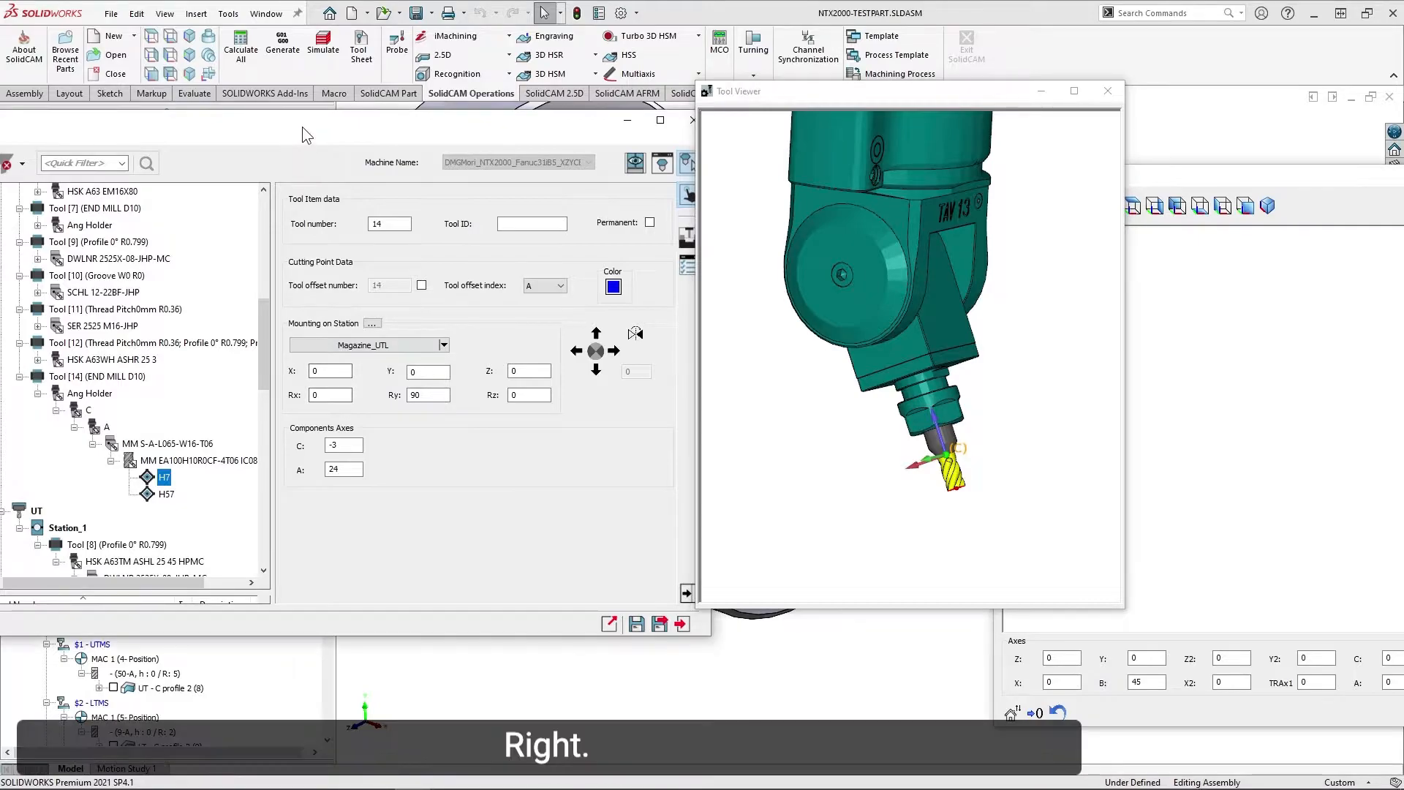
Mount Tool [12], the multi-insert indexed turning tool, from the magazine to UT - Station_1.
drag(301, 126, 421, 116)
drag(383, 357, 382, 392)
scroll(250, 374, up, 1)
click(214, 248)
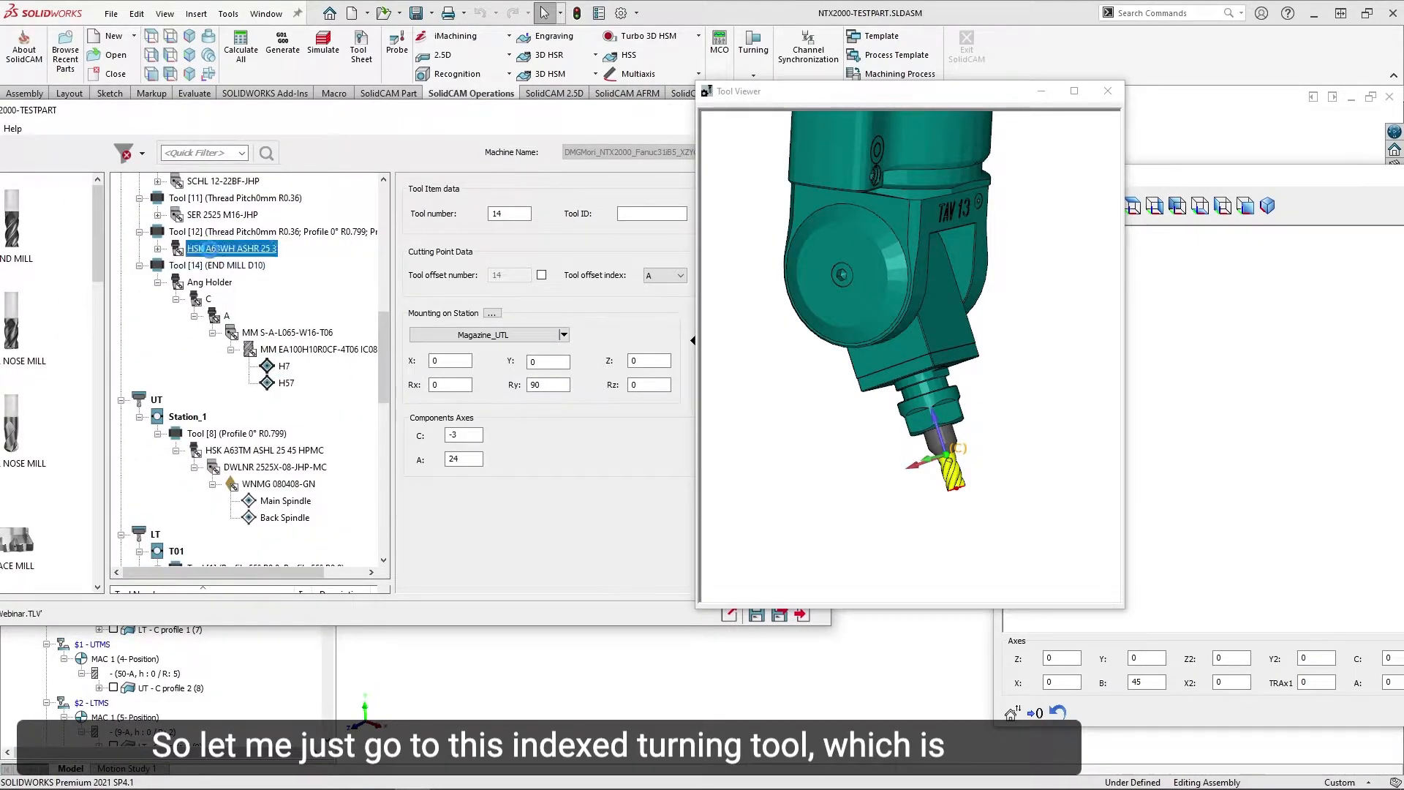
right_click(212, 250)
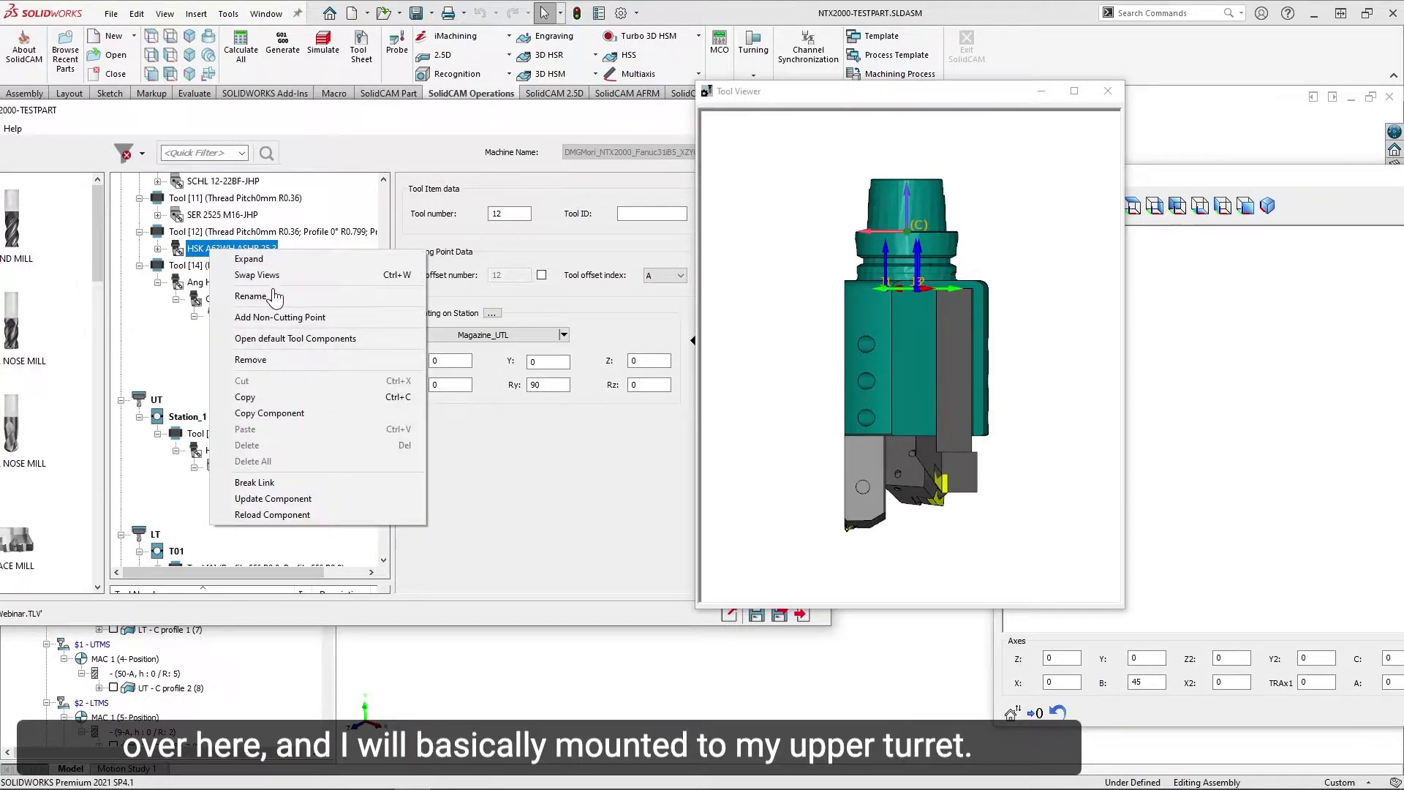
key(Escape)
right_click(194, 232)
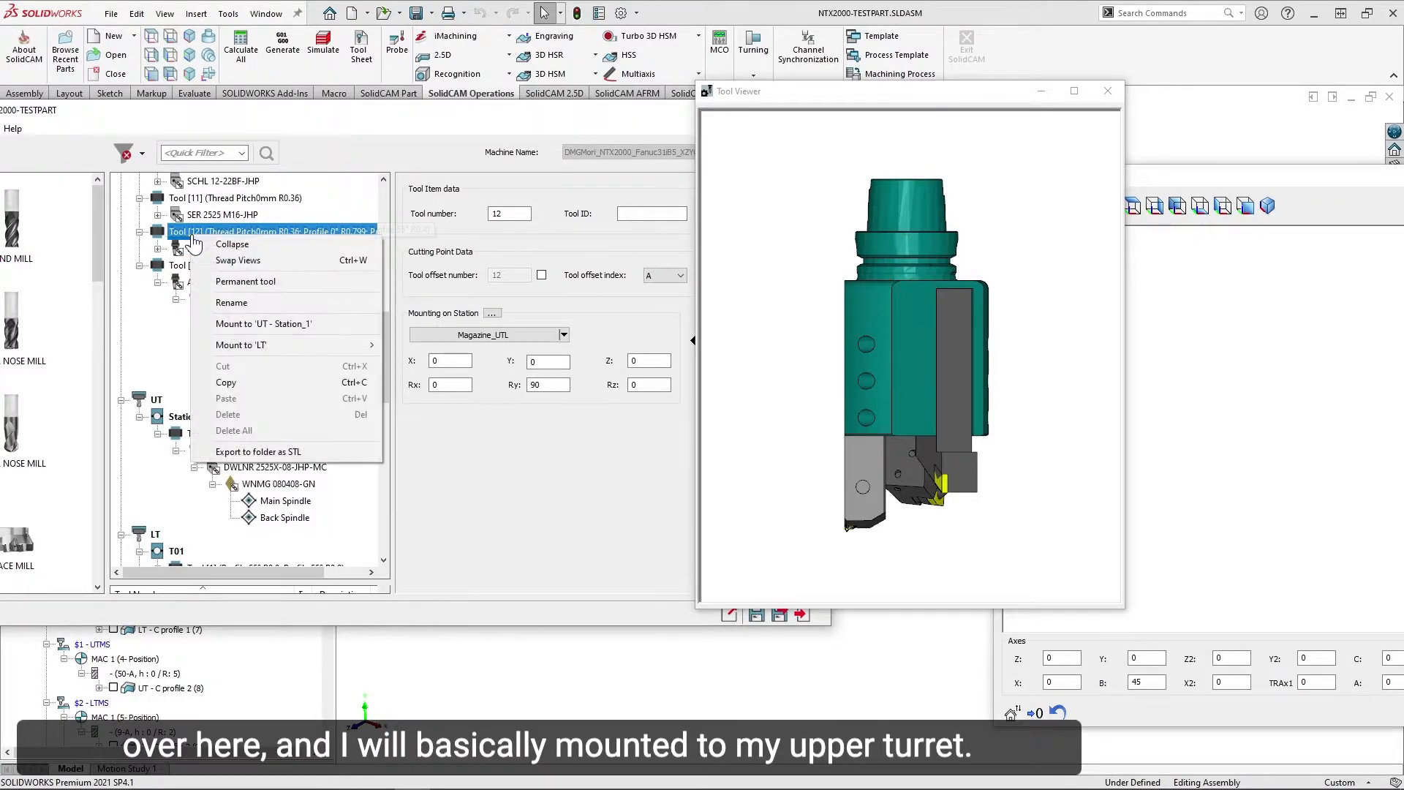
click(274, 324)
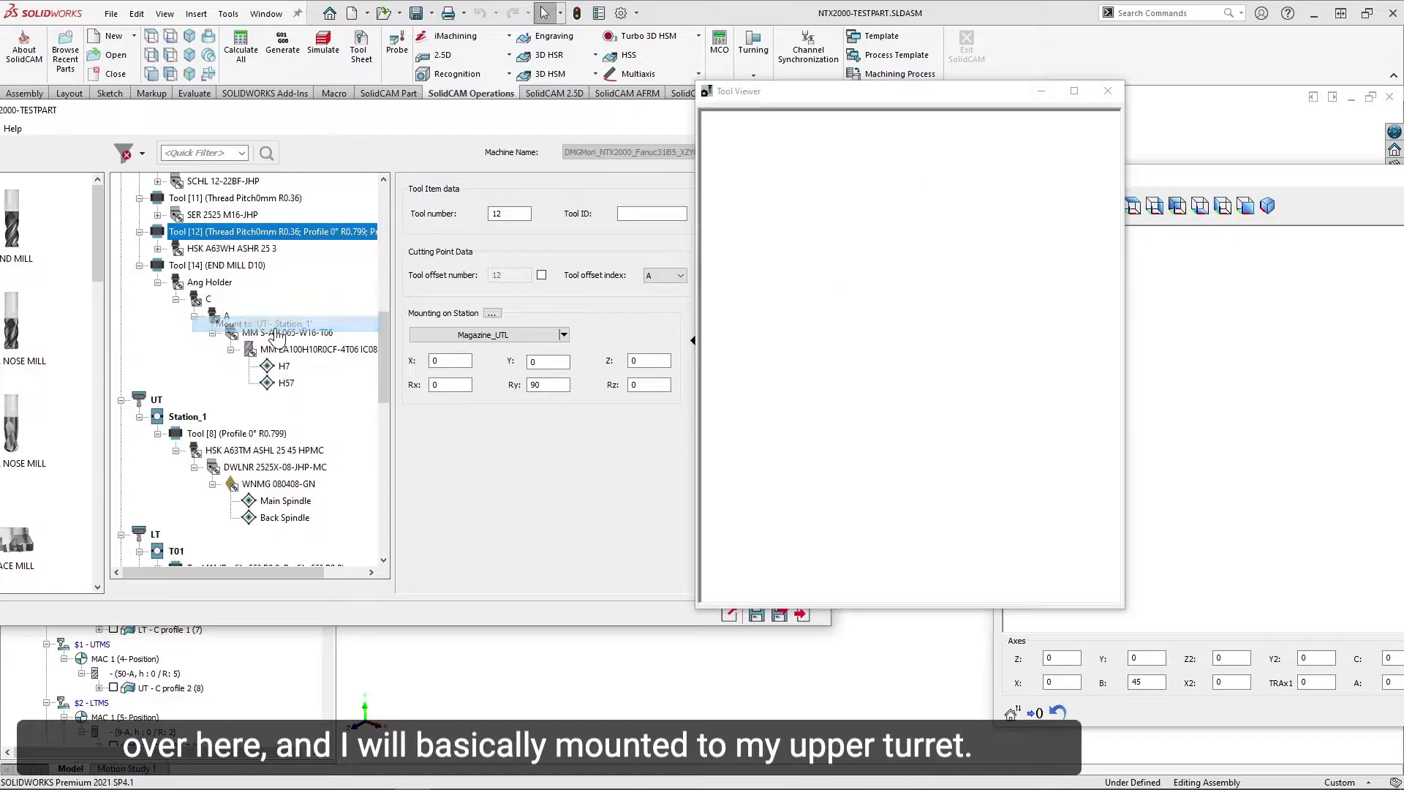
Examine the mounted Tool [12] from several sides in the tool viewer, close the viewer, and save and exit the ToolKit.
middle_drag(879, 458, 845, 459)
scroll(889, 448, up, 5)
scroll(841, 388, down, 5)
middle_drag(907, 363, 918, 444)
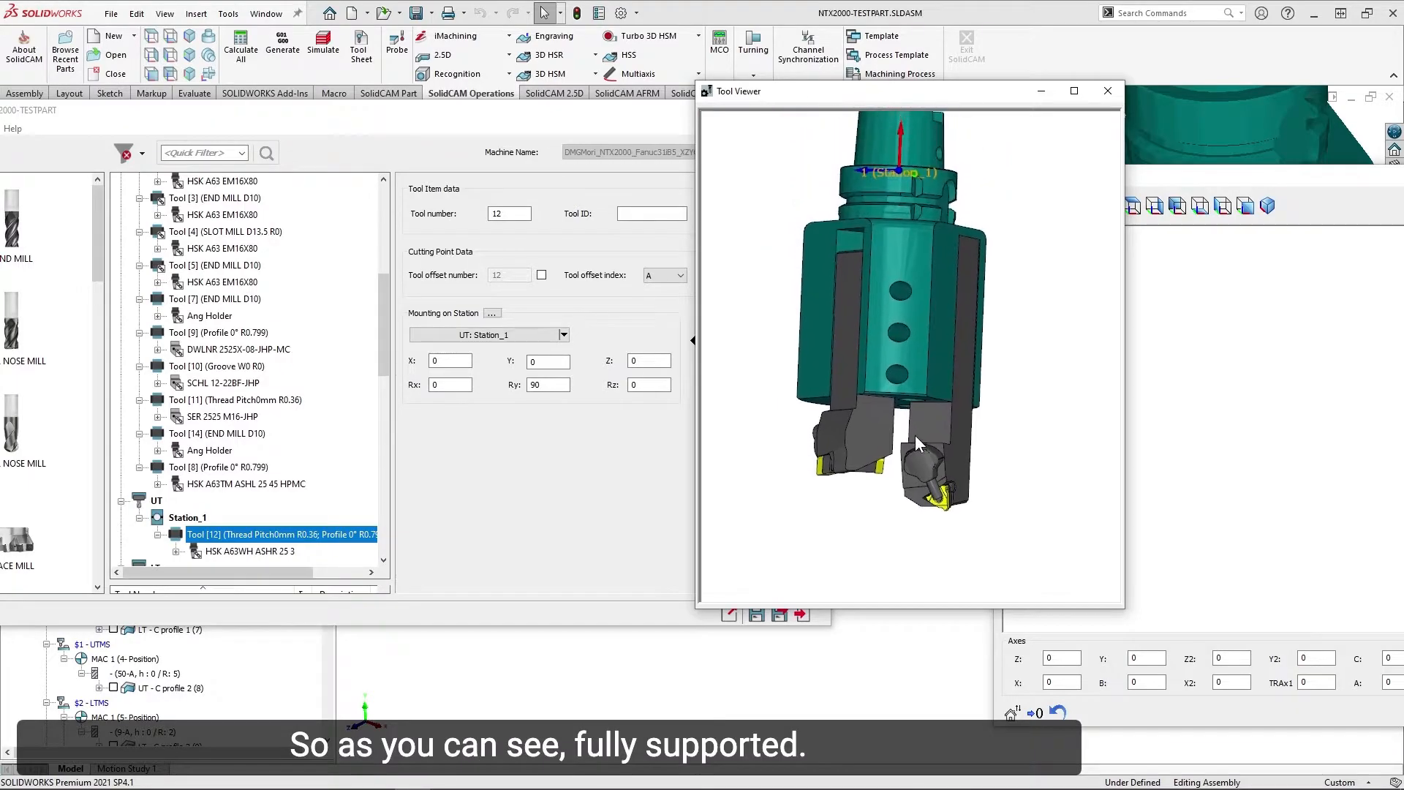
click(1108, 91)
click(780, 615)
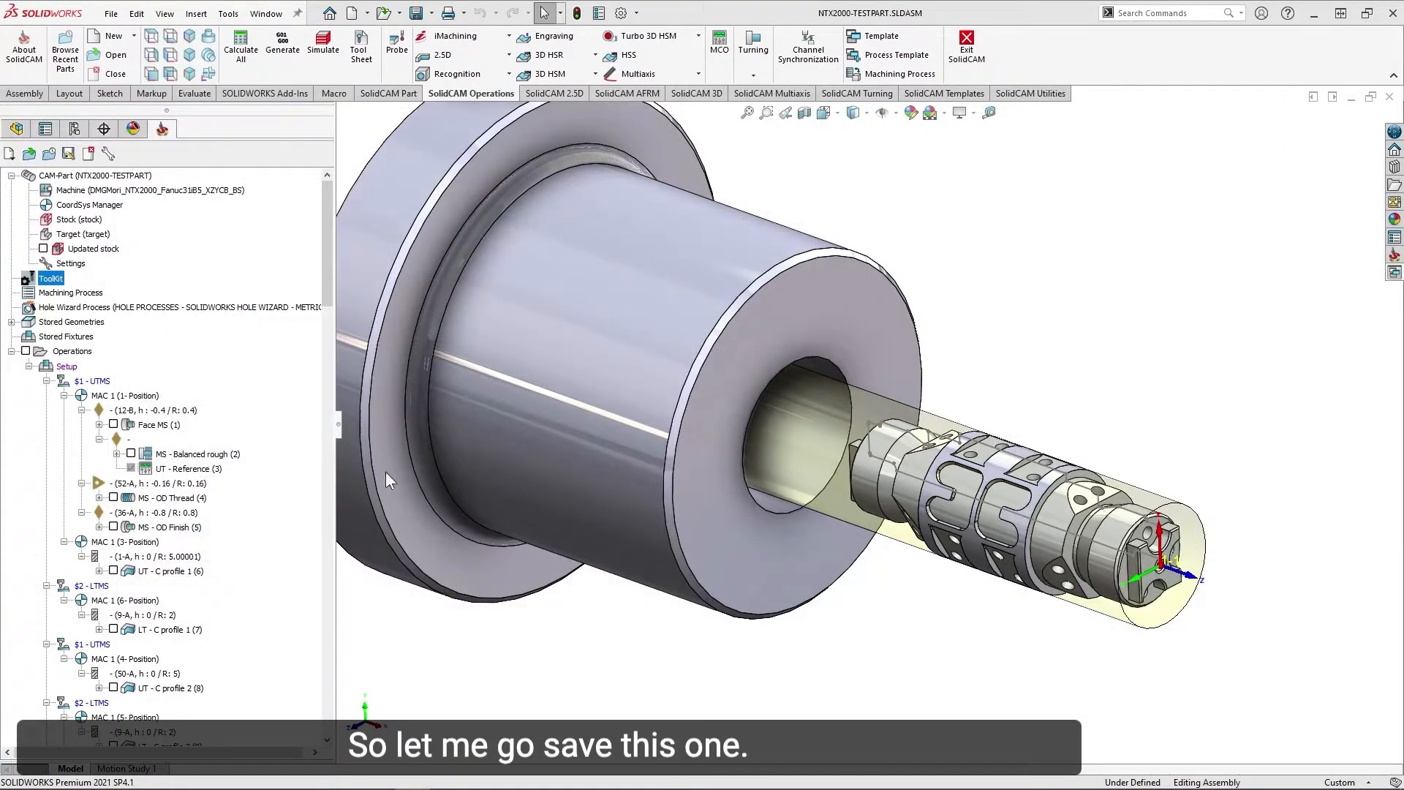
Open the Face MS operation at its tool data and display its toolpath on the part.
double_click(152, 425)
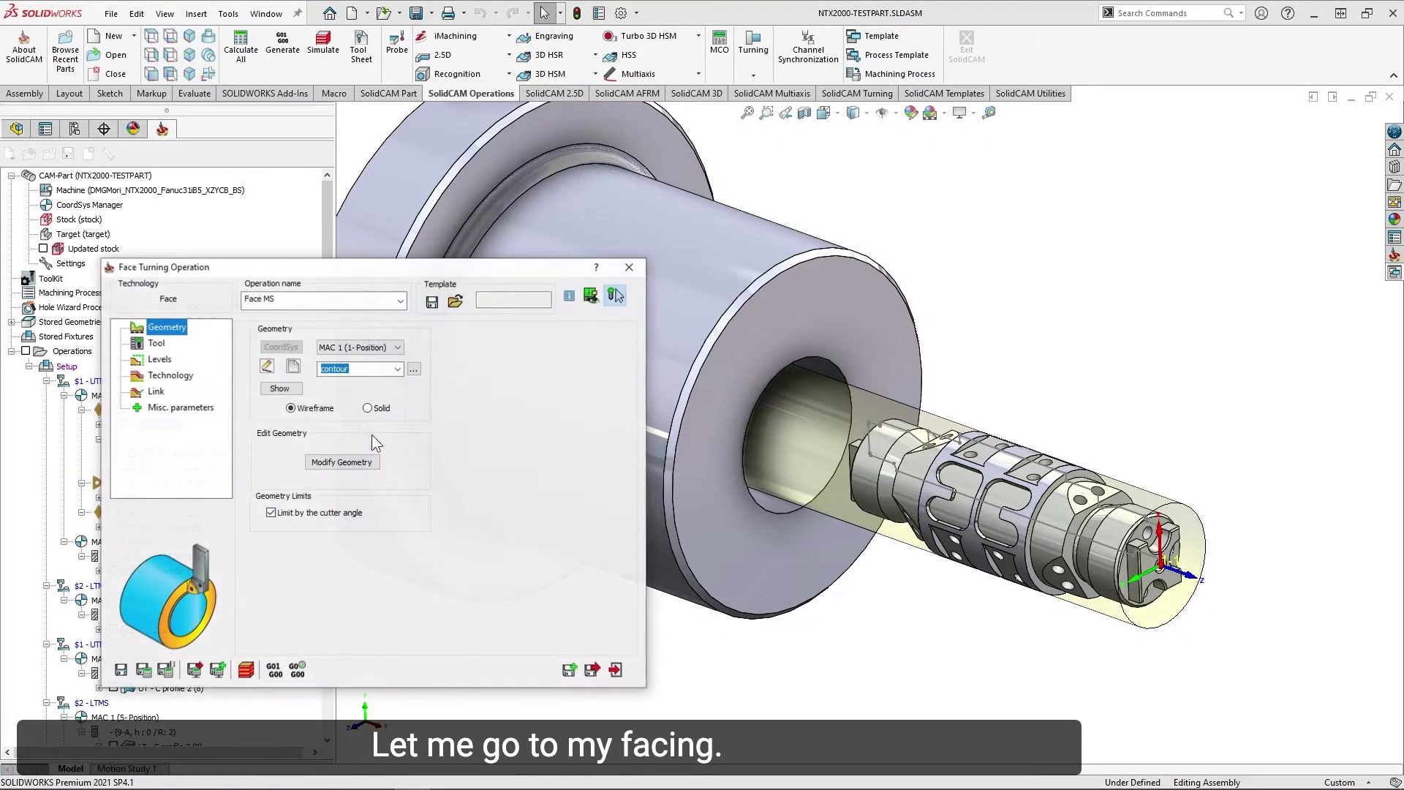
click(162, 344)
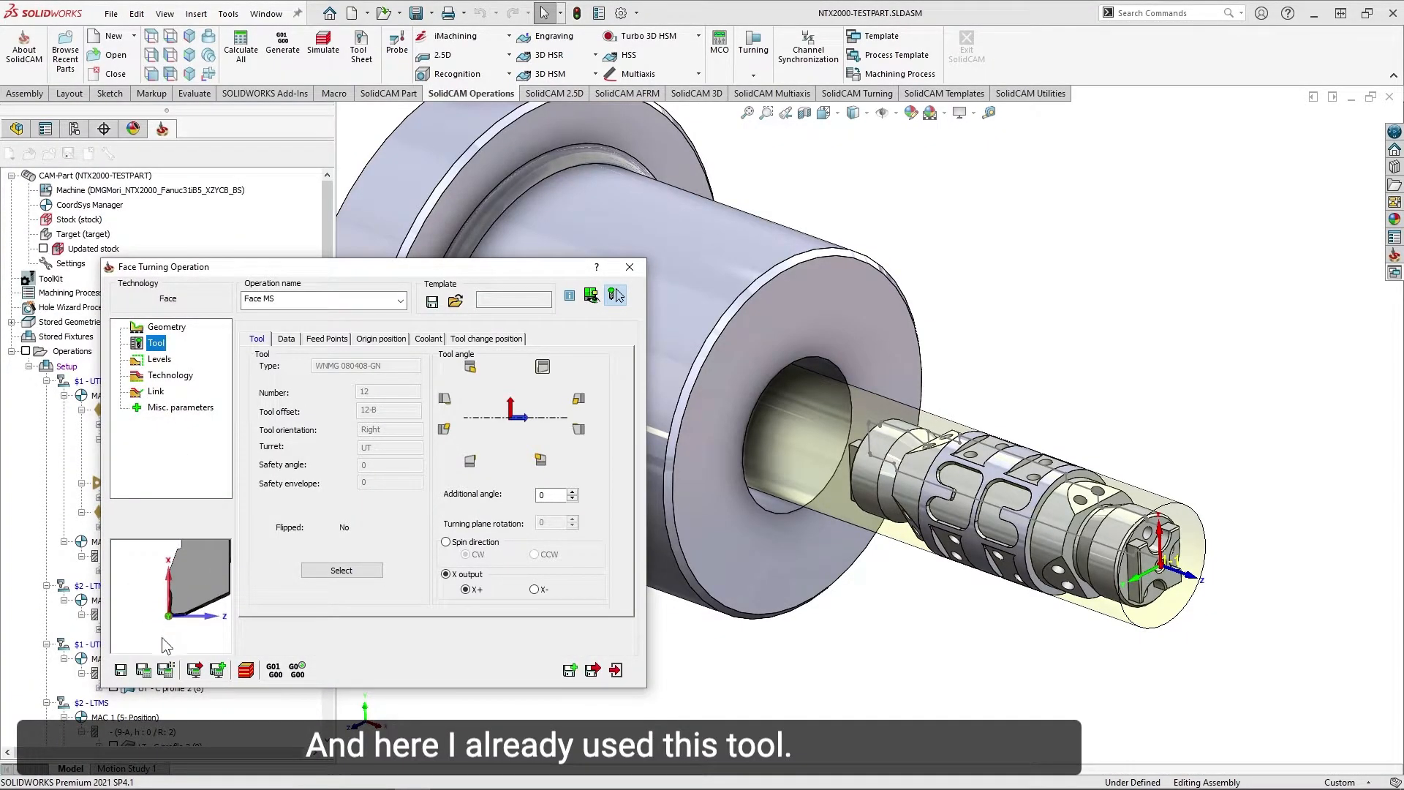
drag(279, 272, 470, 298)
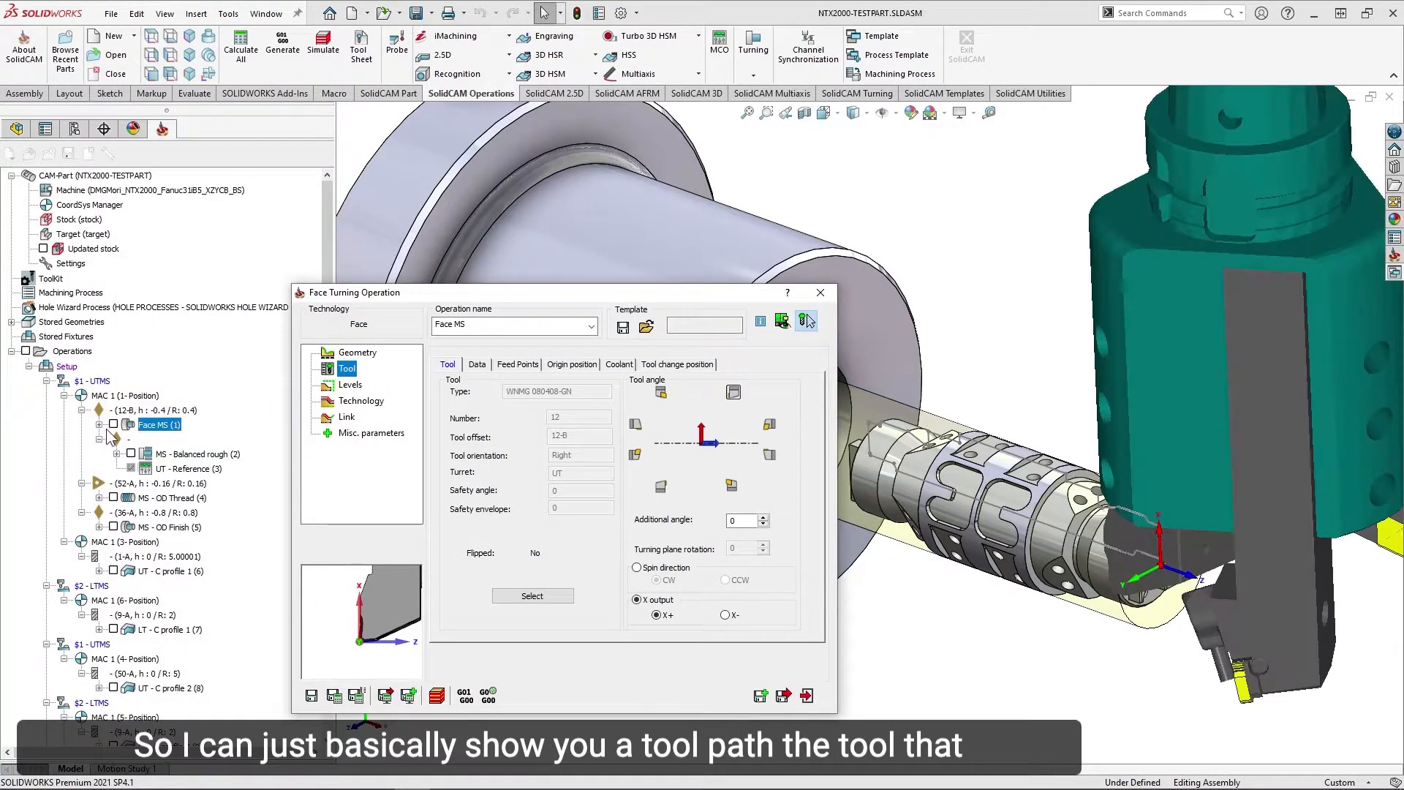
click(113, 424)
scroll(1163, 524, down, 6)
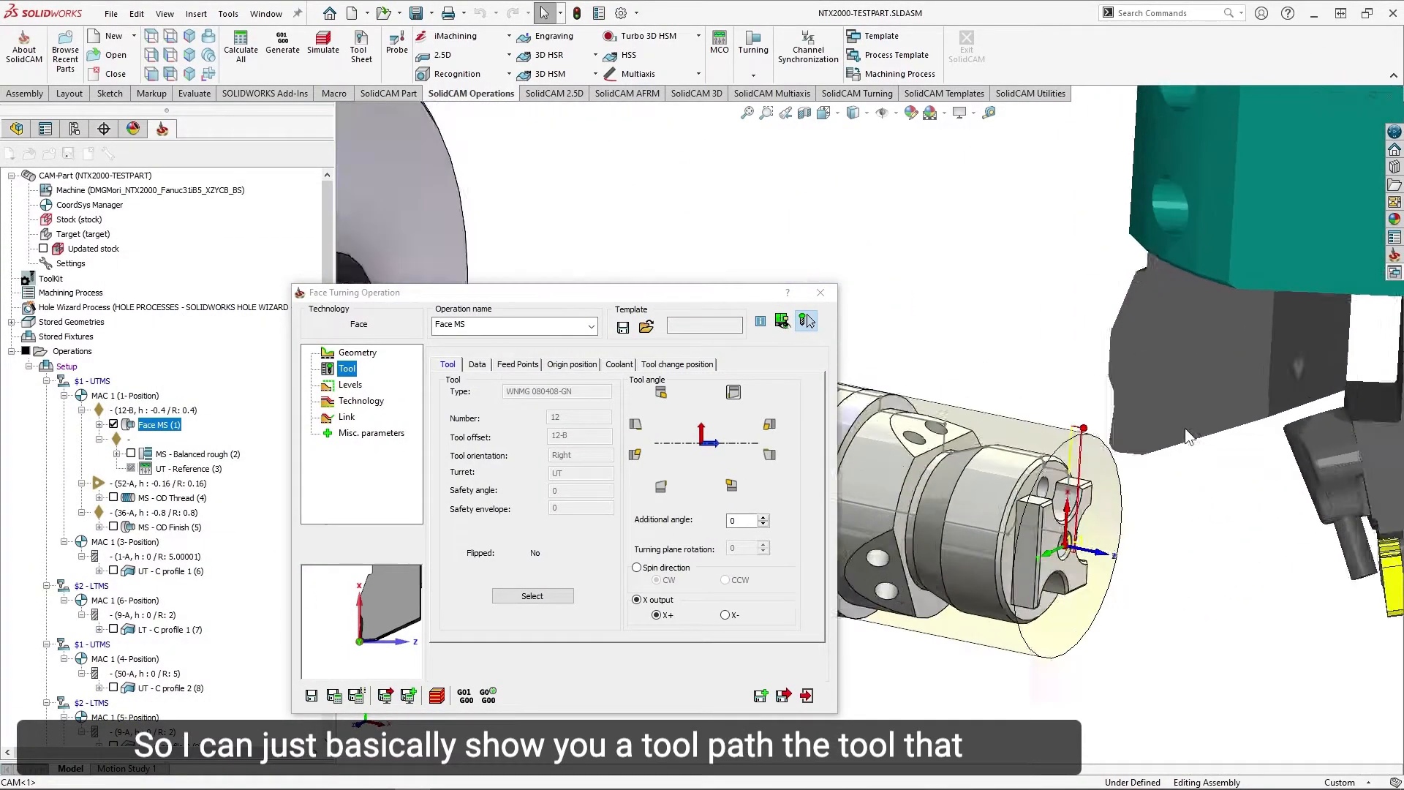
Simulate the first step of Face MS in Host CAD mode, examine the tool at the part, and exit the simulation.
click(437, 695)
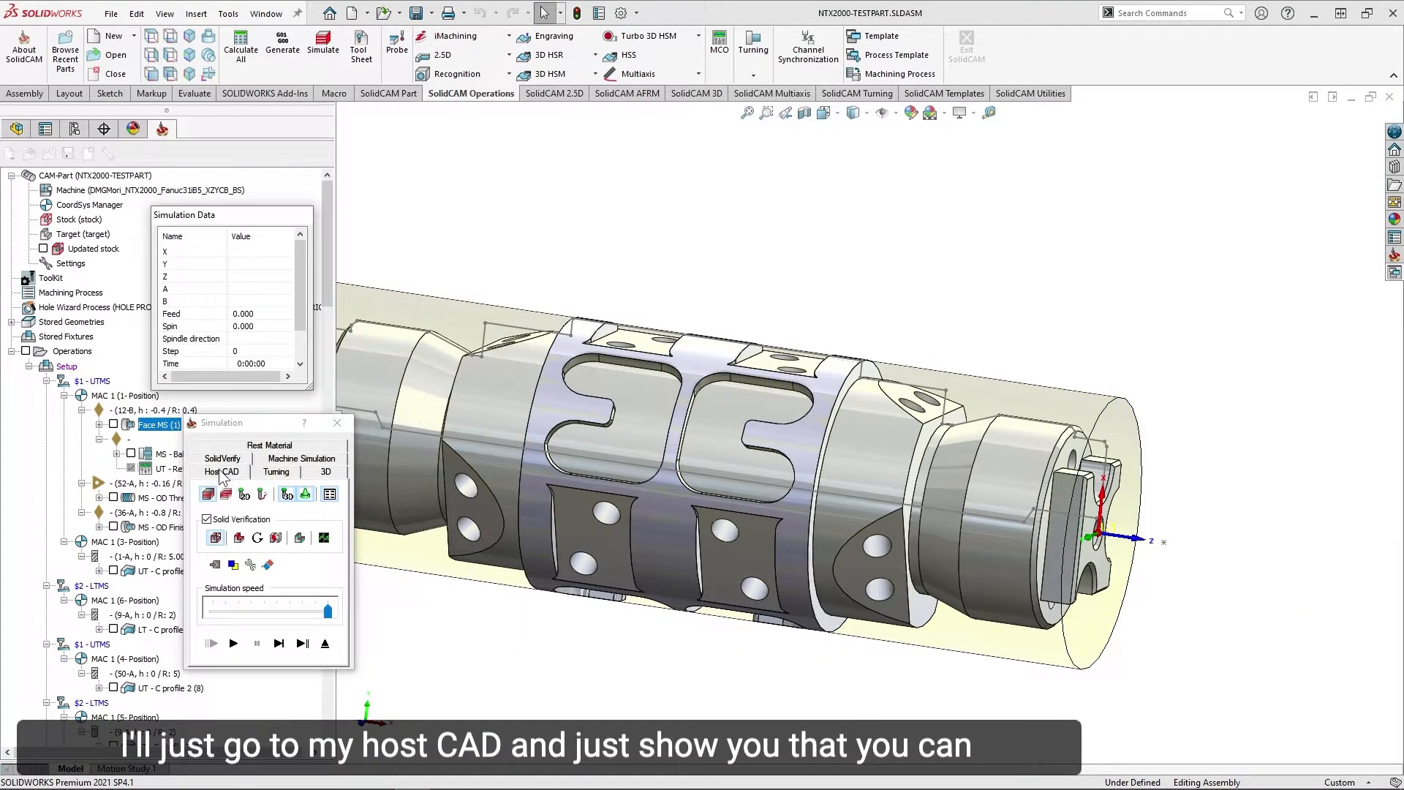
click(279, 643)
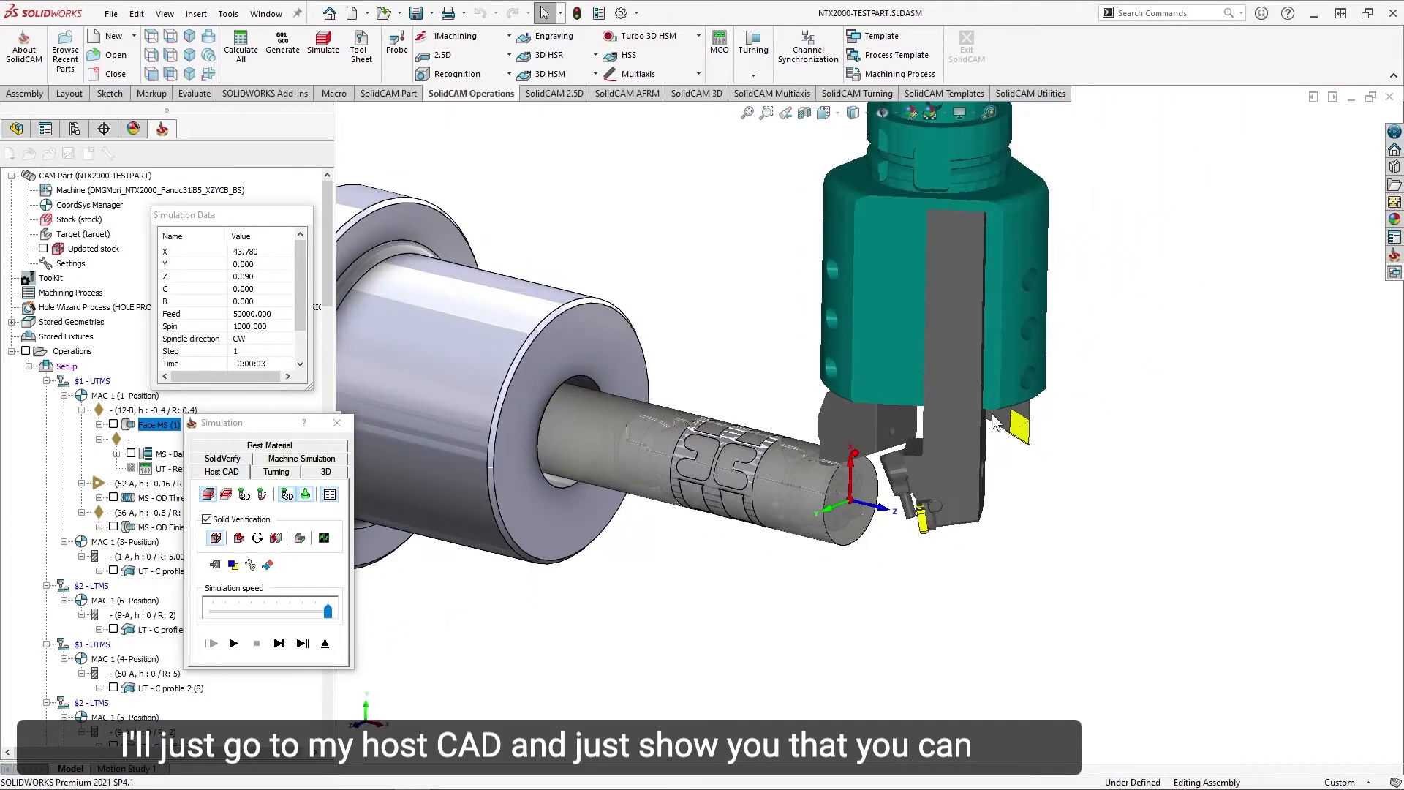
middle_drag(993, 423, 817, 244)
middle_drag(756, 167, 1053, 328)
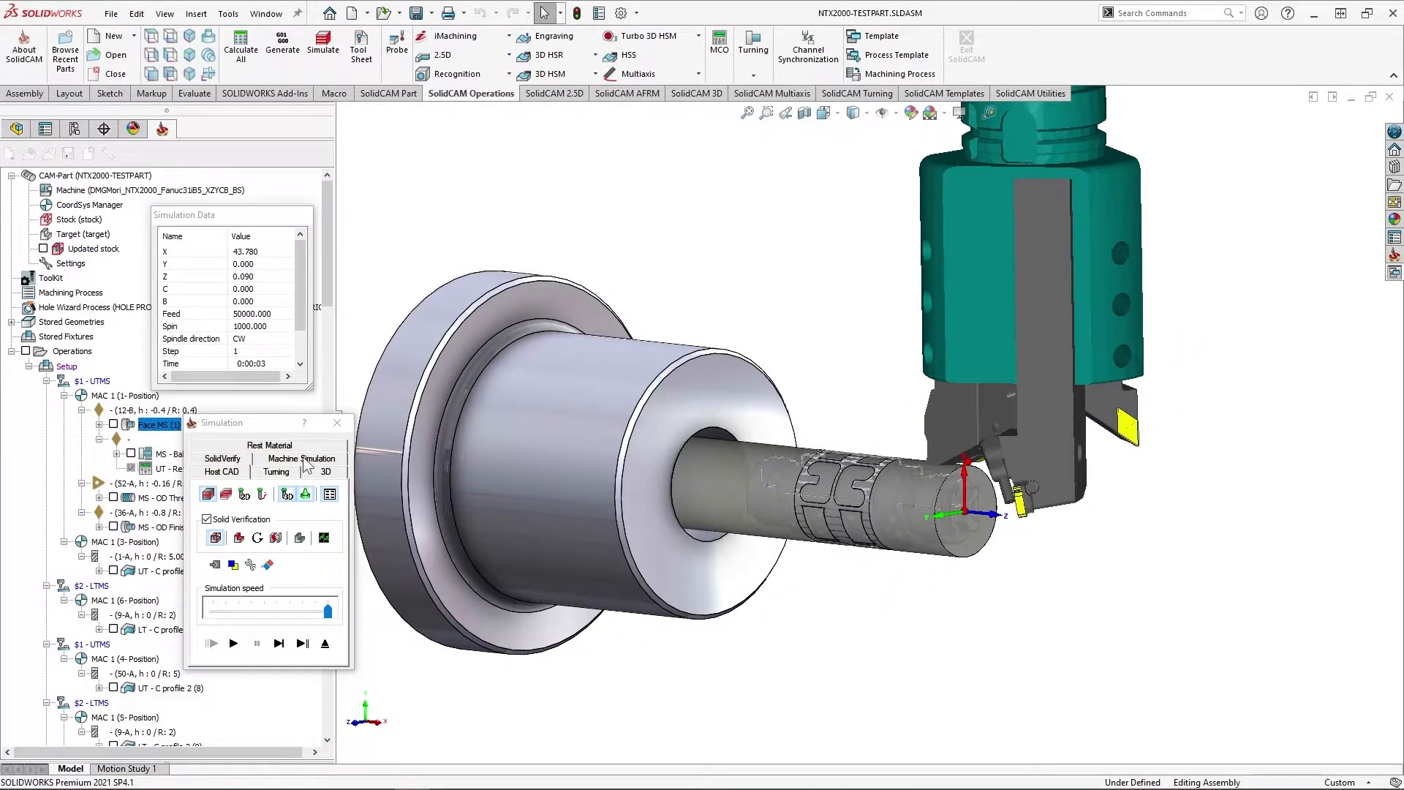
click(326, 644)
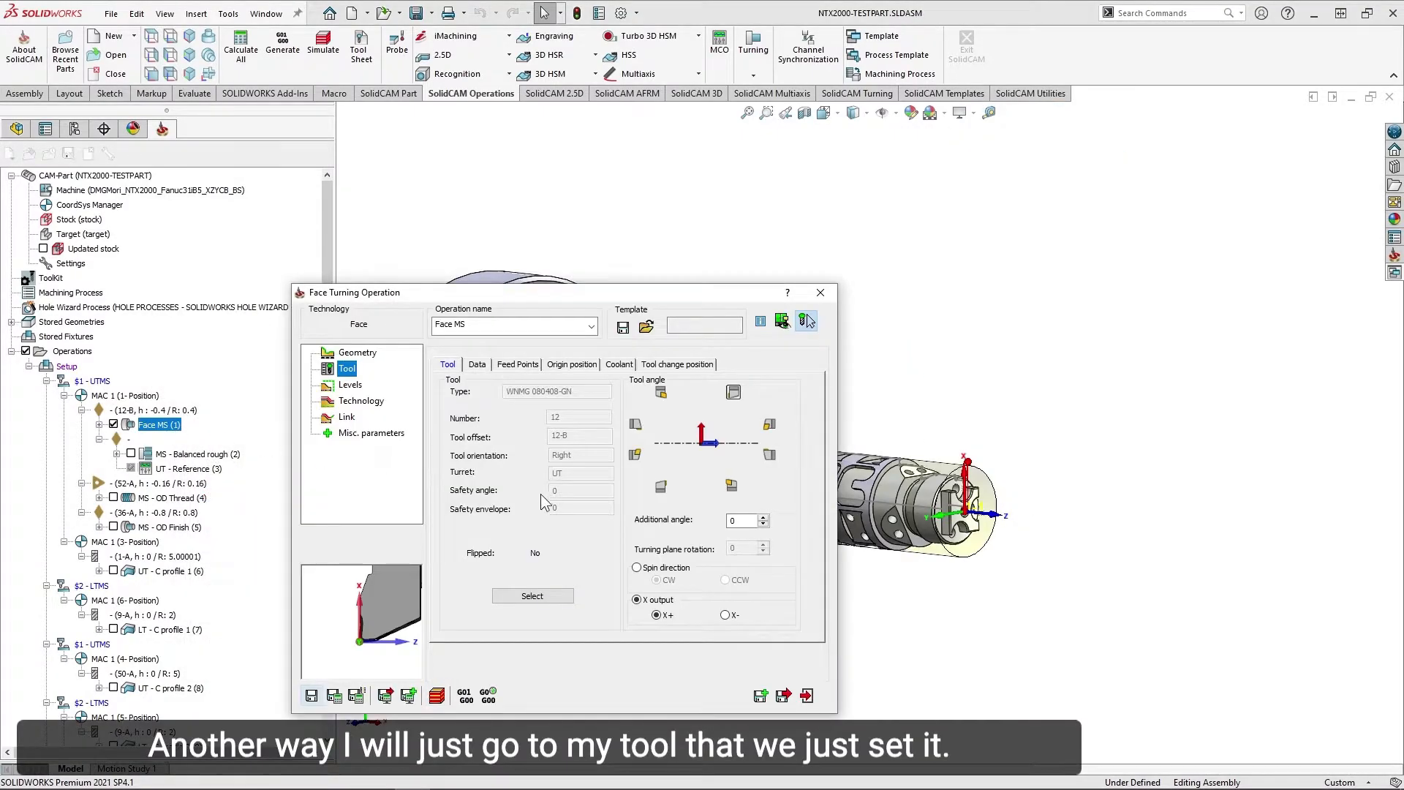
Open tool selection for Face MS and expand Tool [8]'s HSK A63TM ASHL 25 45 HPMC holder down to its cutting points.
click(533, 596)
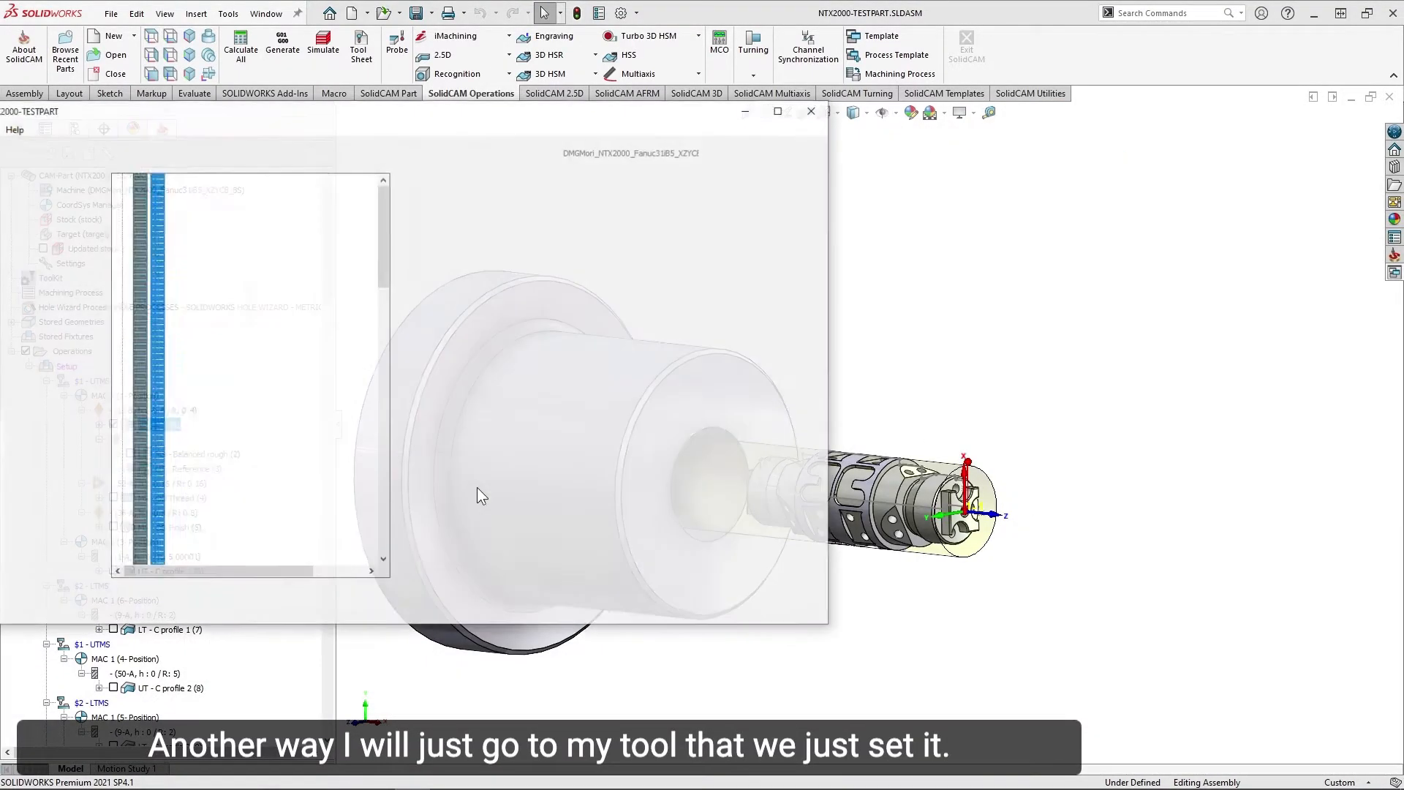
scroll(384, 335, down, 1)
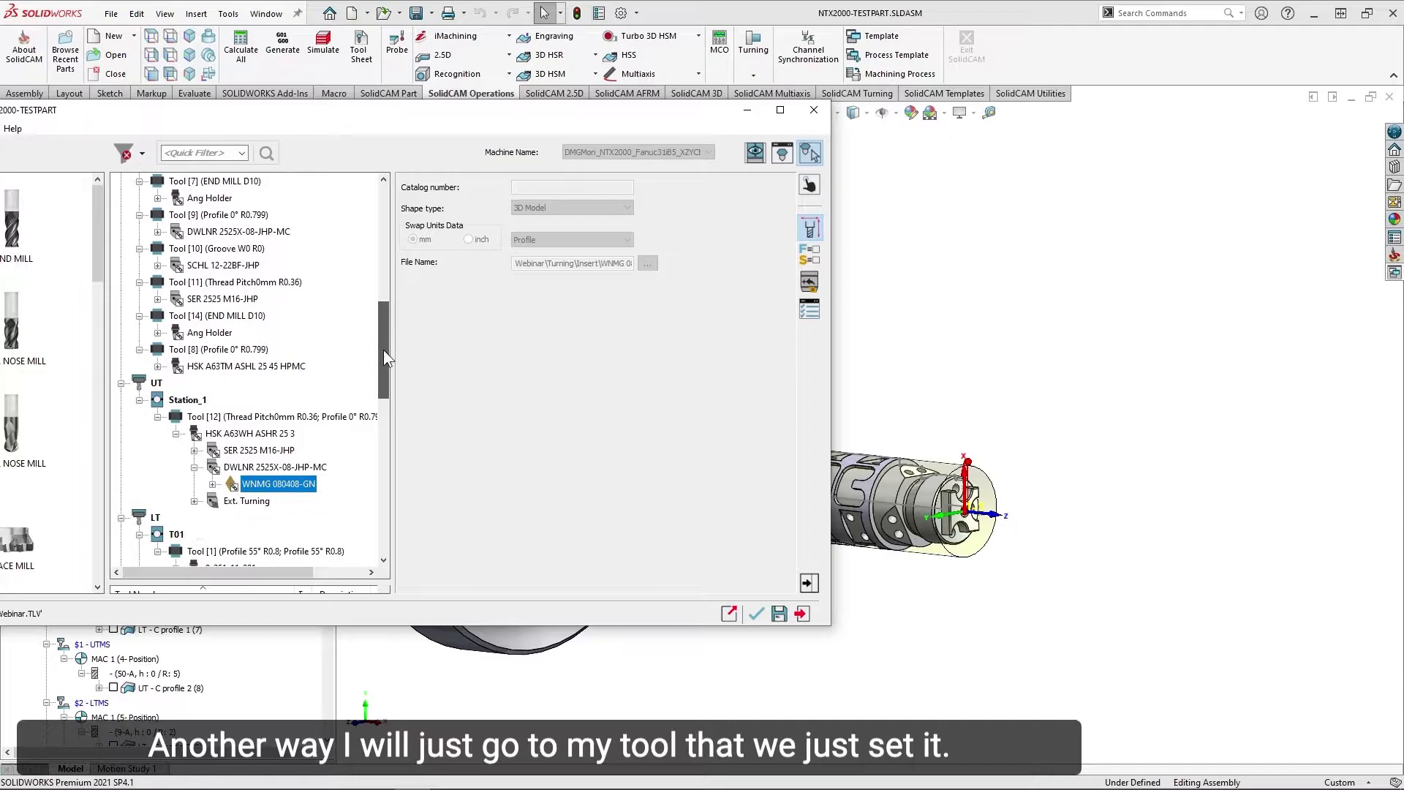
click(158, 366)
click(194, 401)
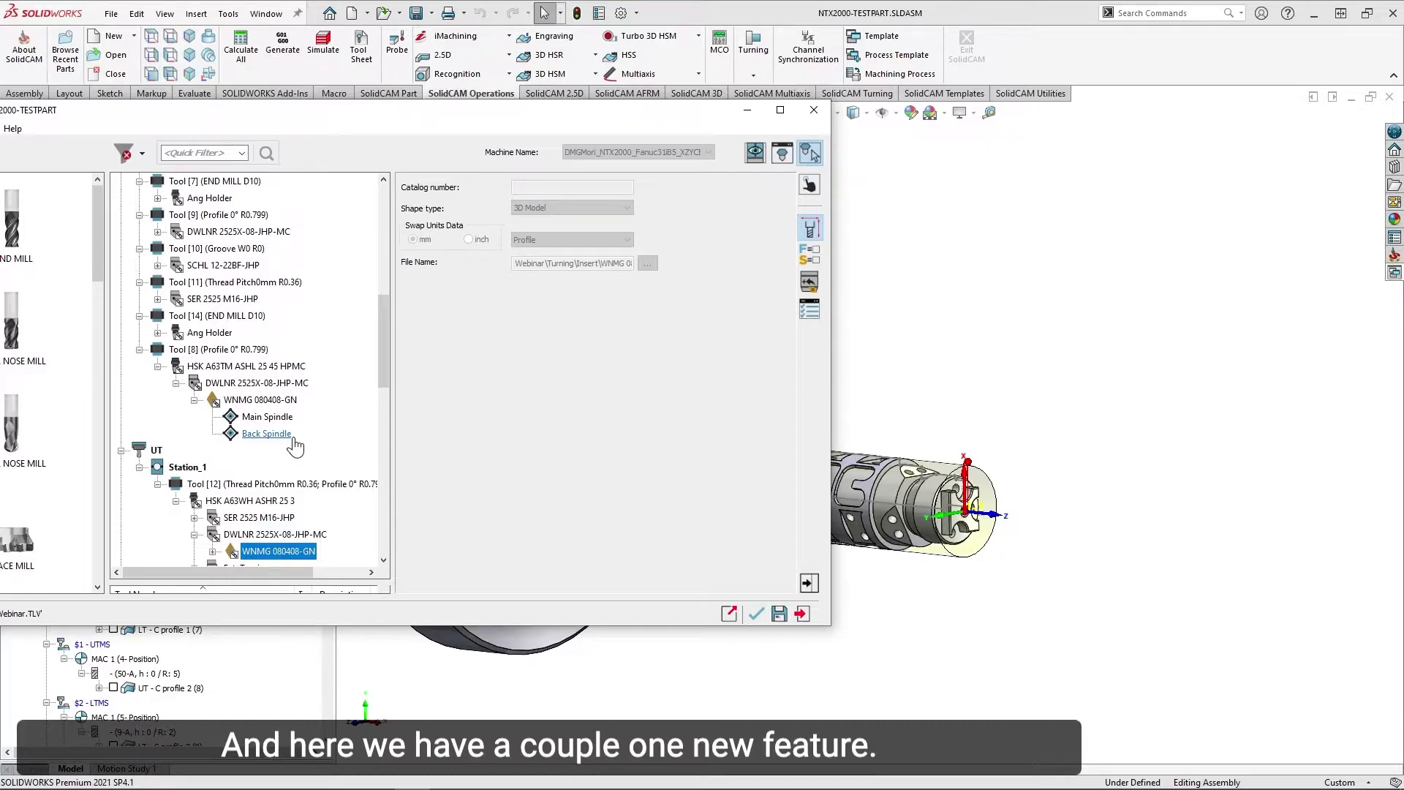
drag(309, 116, 468, 98)
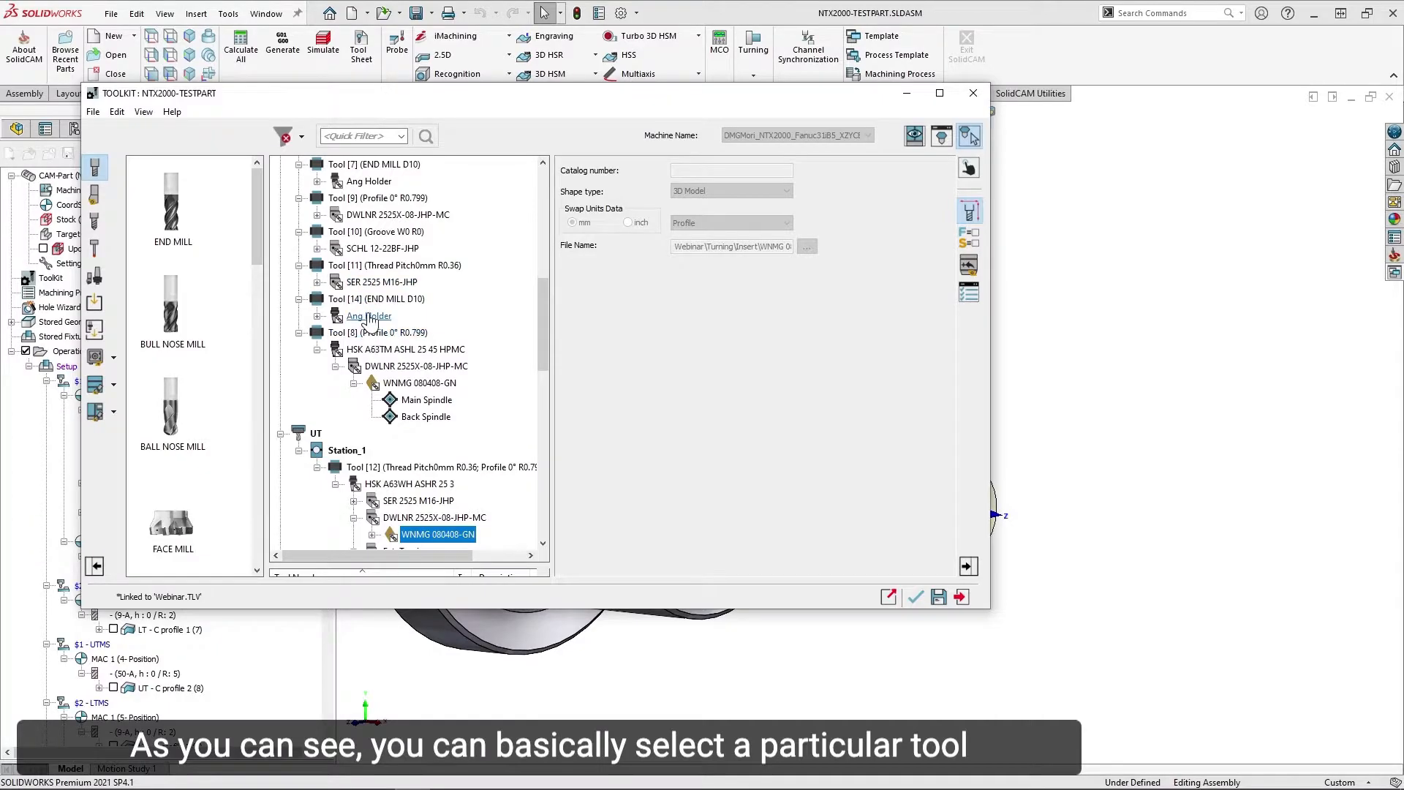
Try to assign Tool [8] to Face MS without choosing one of its cutting points.
click(371, 333)
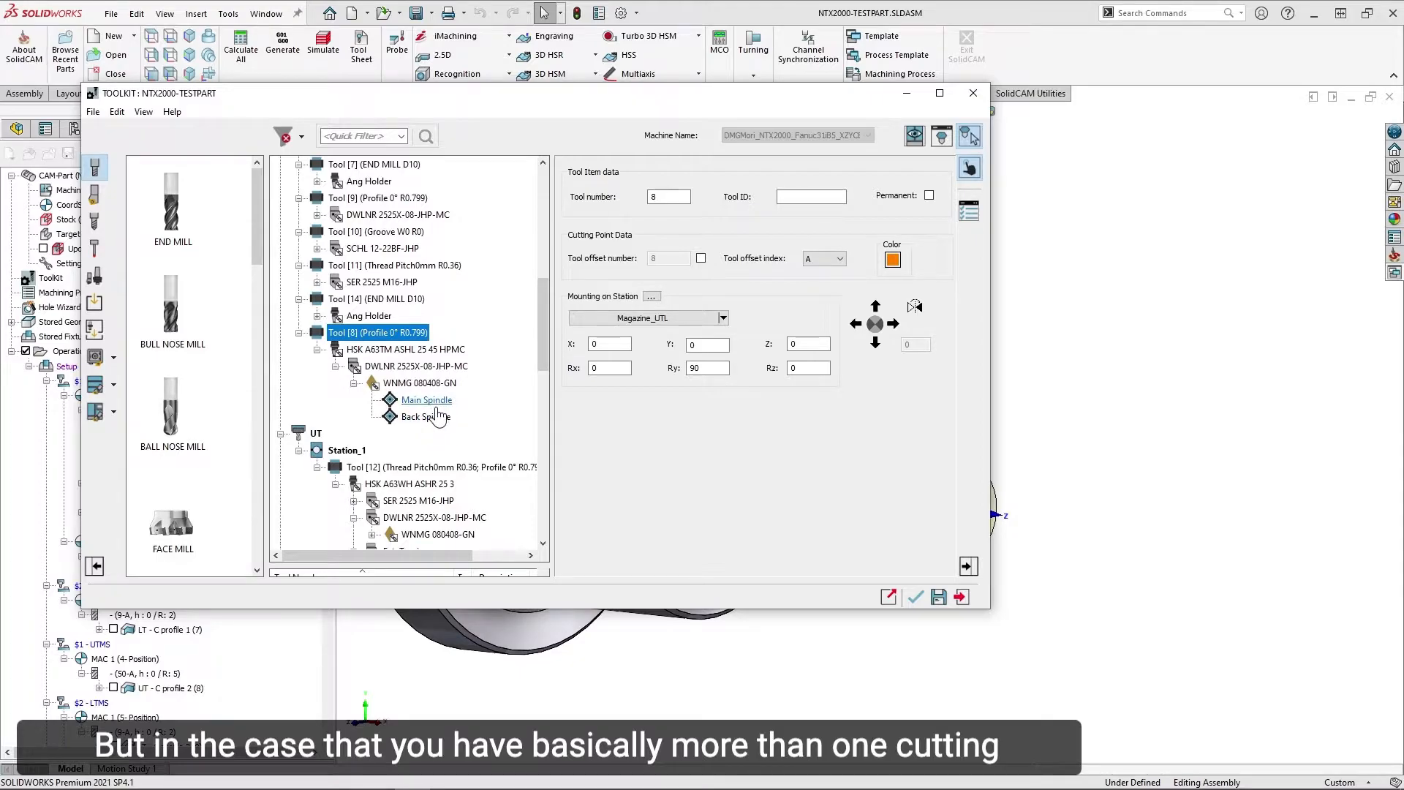
click(915, 598)
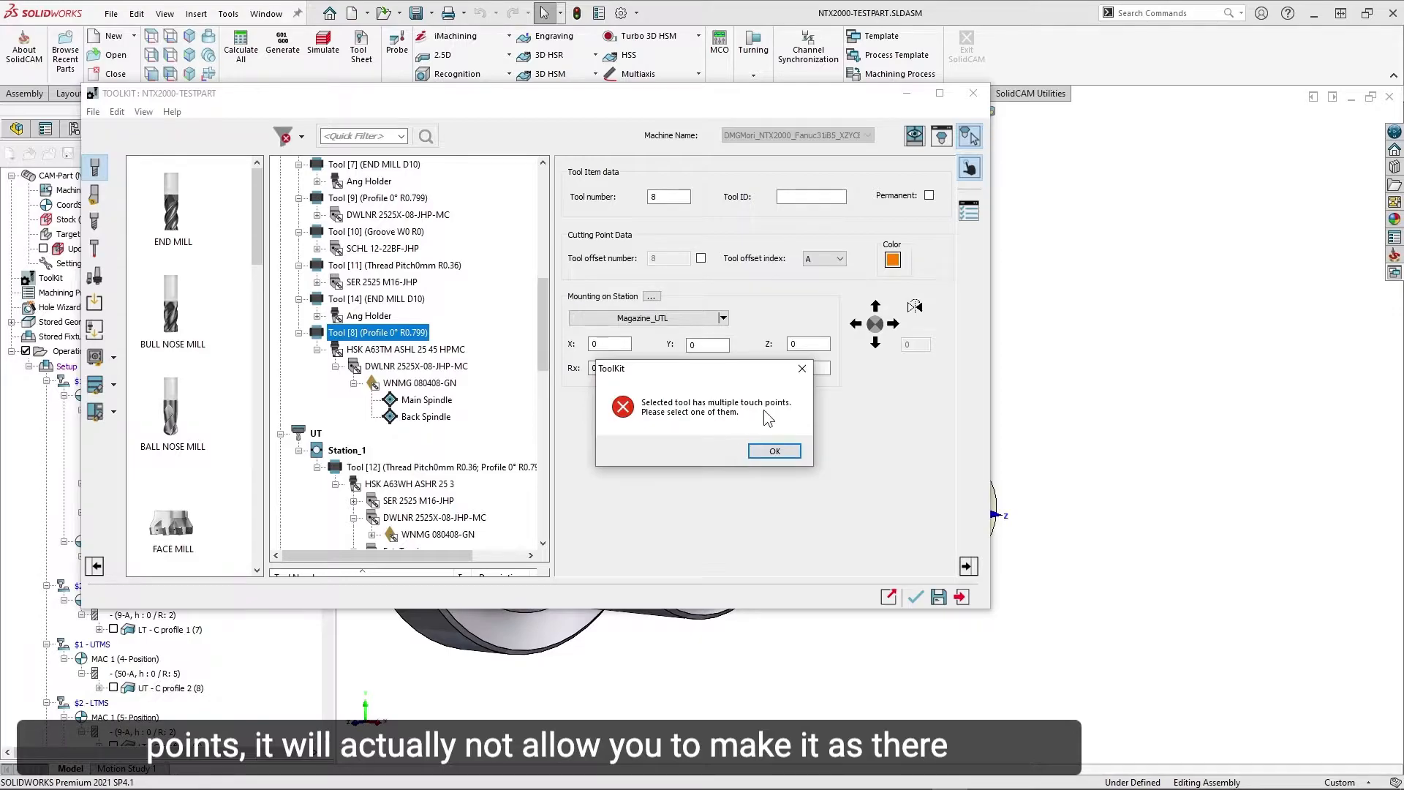
click(767, 449)
Assign Tool [8]'s Main Spindle cutting point to Face MS and examine the tool's orientation relative to the part.
click(427, 401)
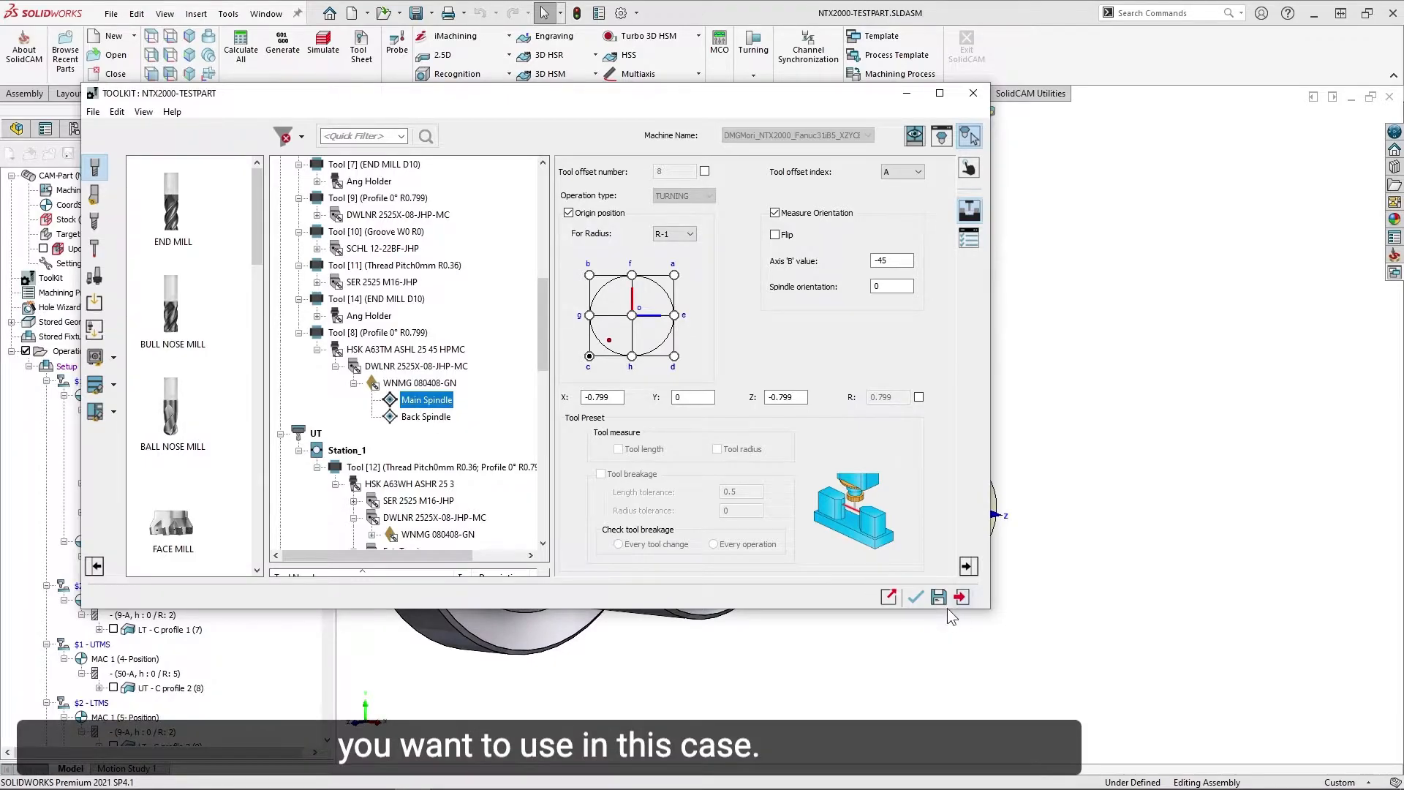
click(916, 598)
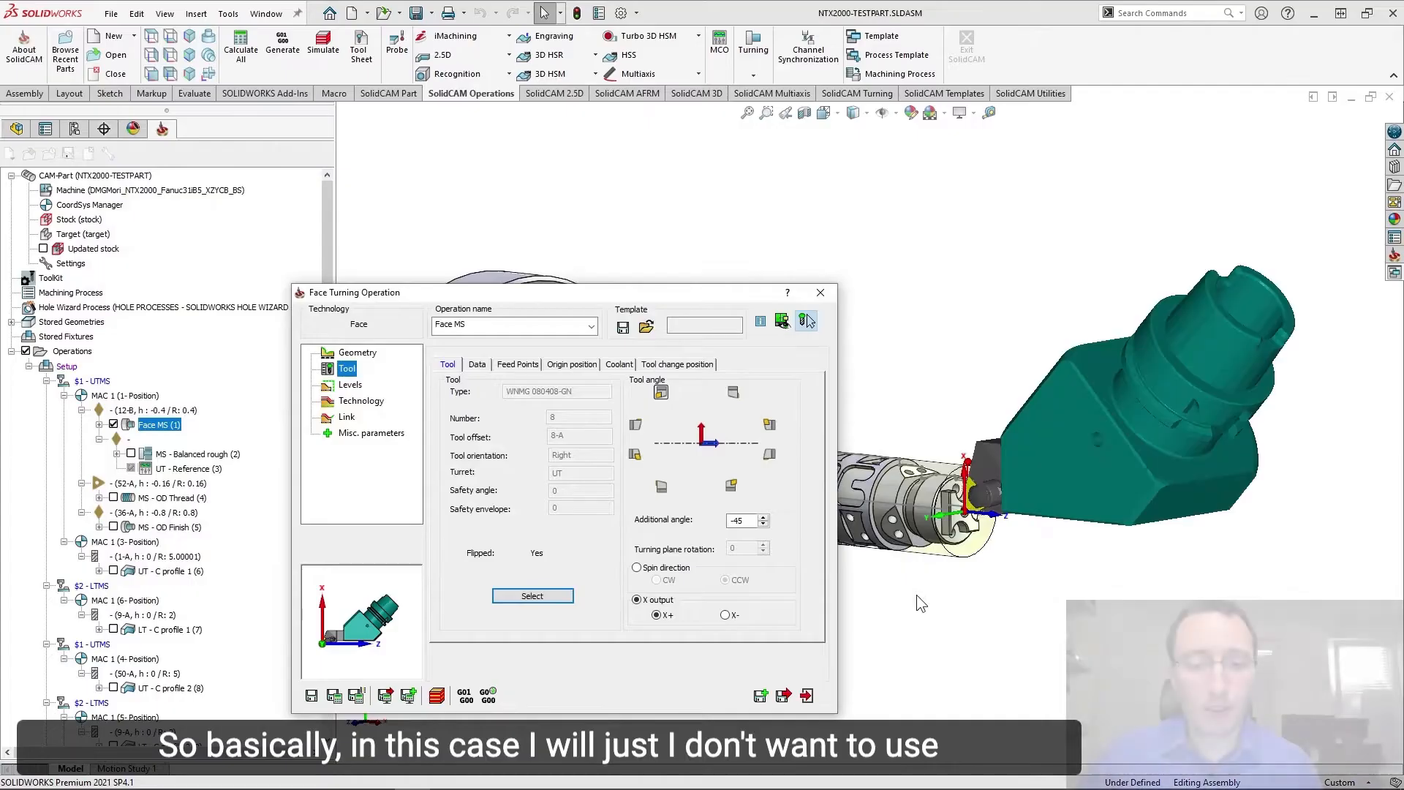
drag(629, 293, 480, 169)
middle_drag(930, 435, 1051, 422)
scroll(1071, 431, down, 3)
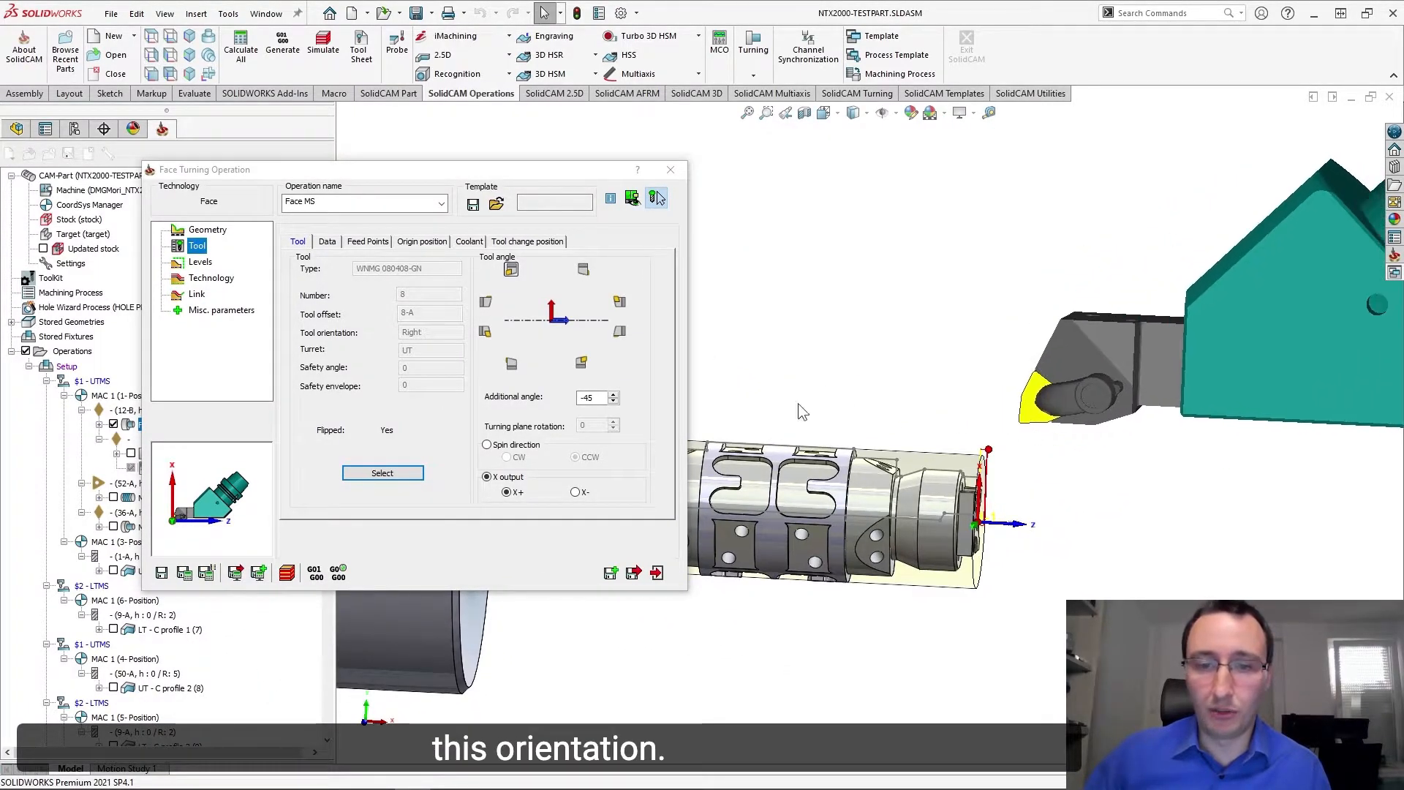
Set the Face MS tool angle to the upright, non-flipped orientation, calculate the operation, and save and exit it.
click(583, 270)
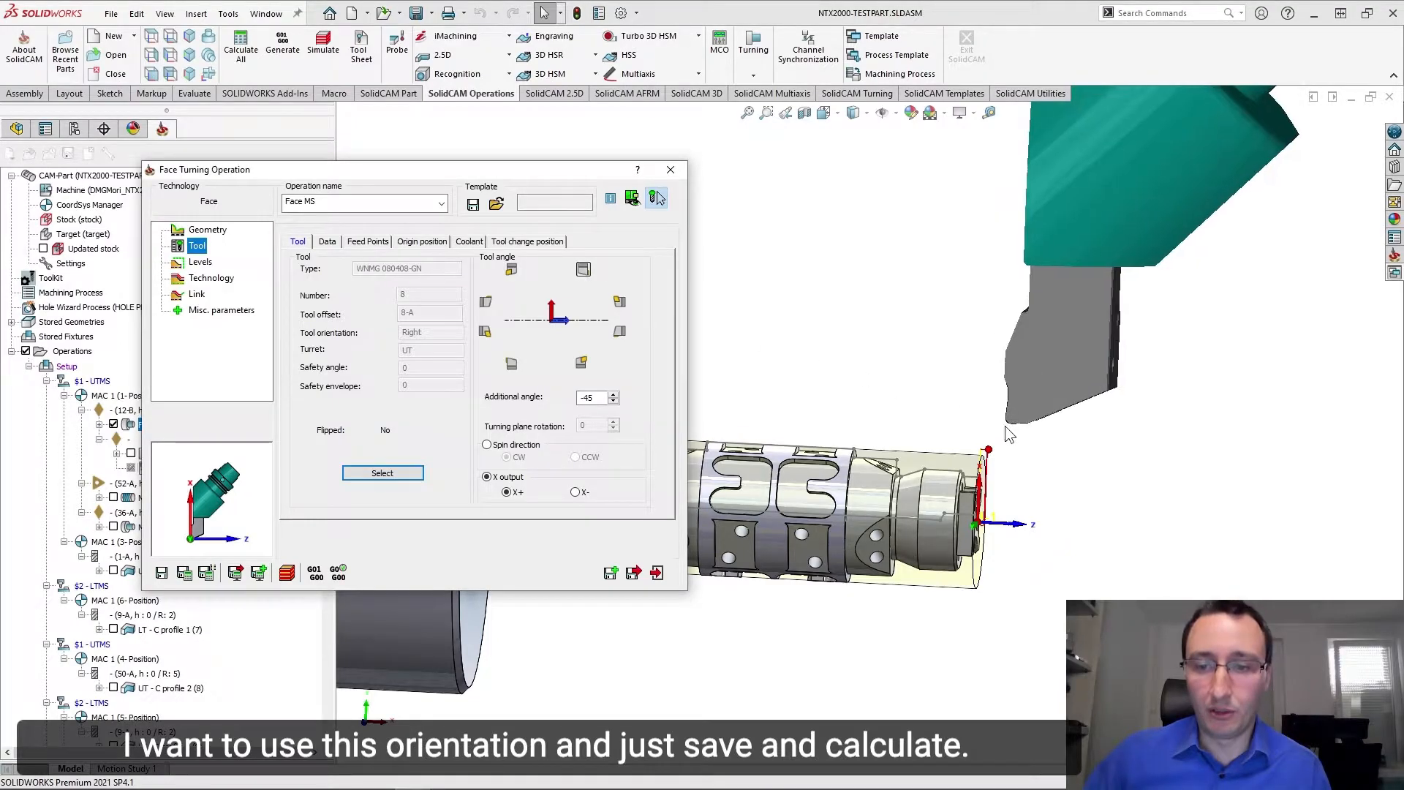
click(184, 573)
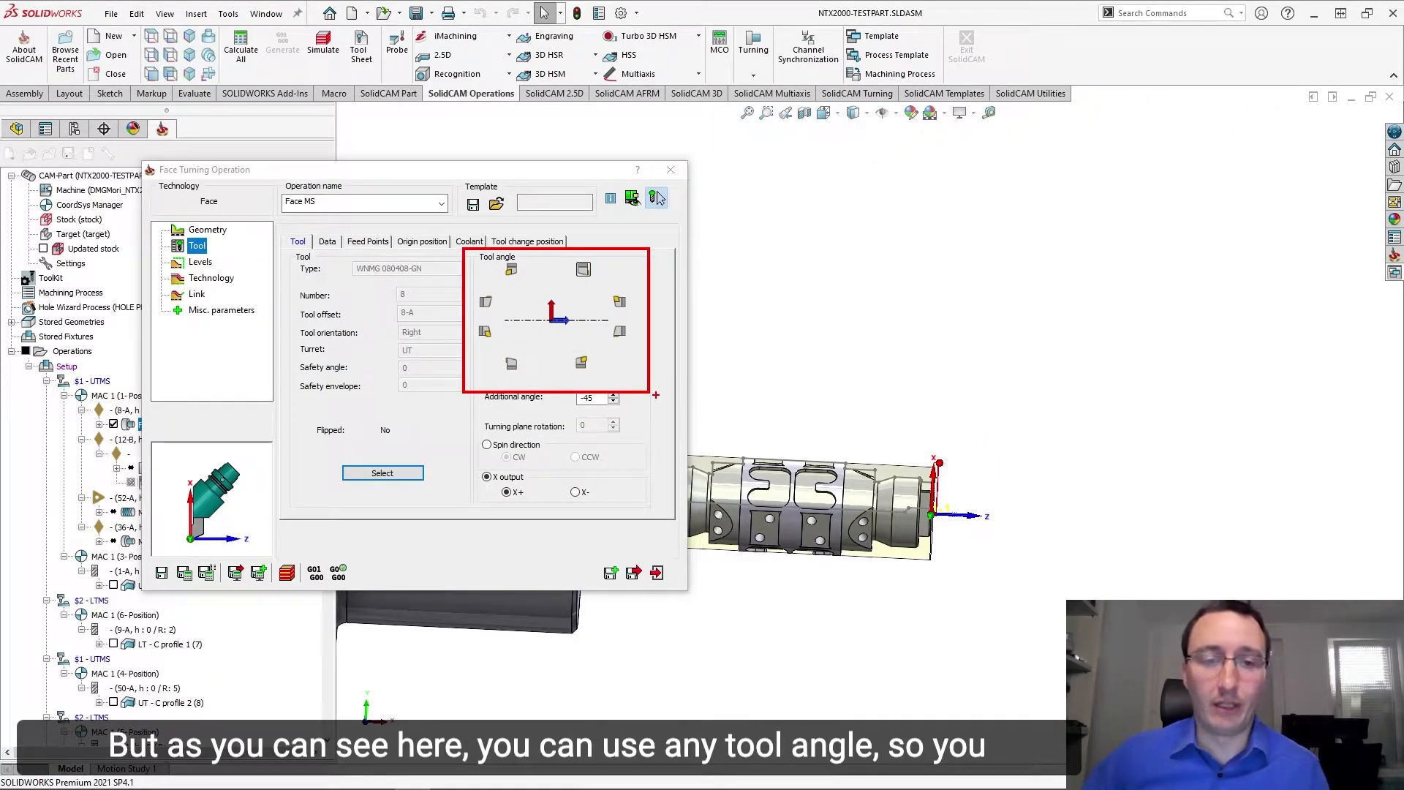
click(511, 269)
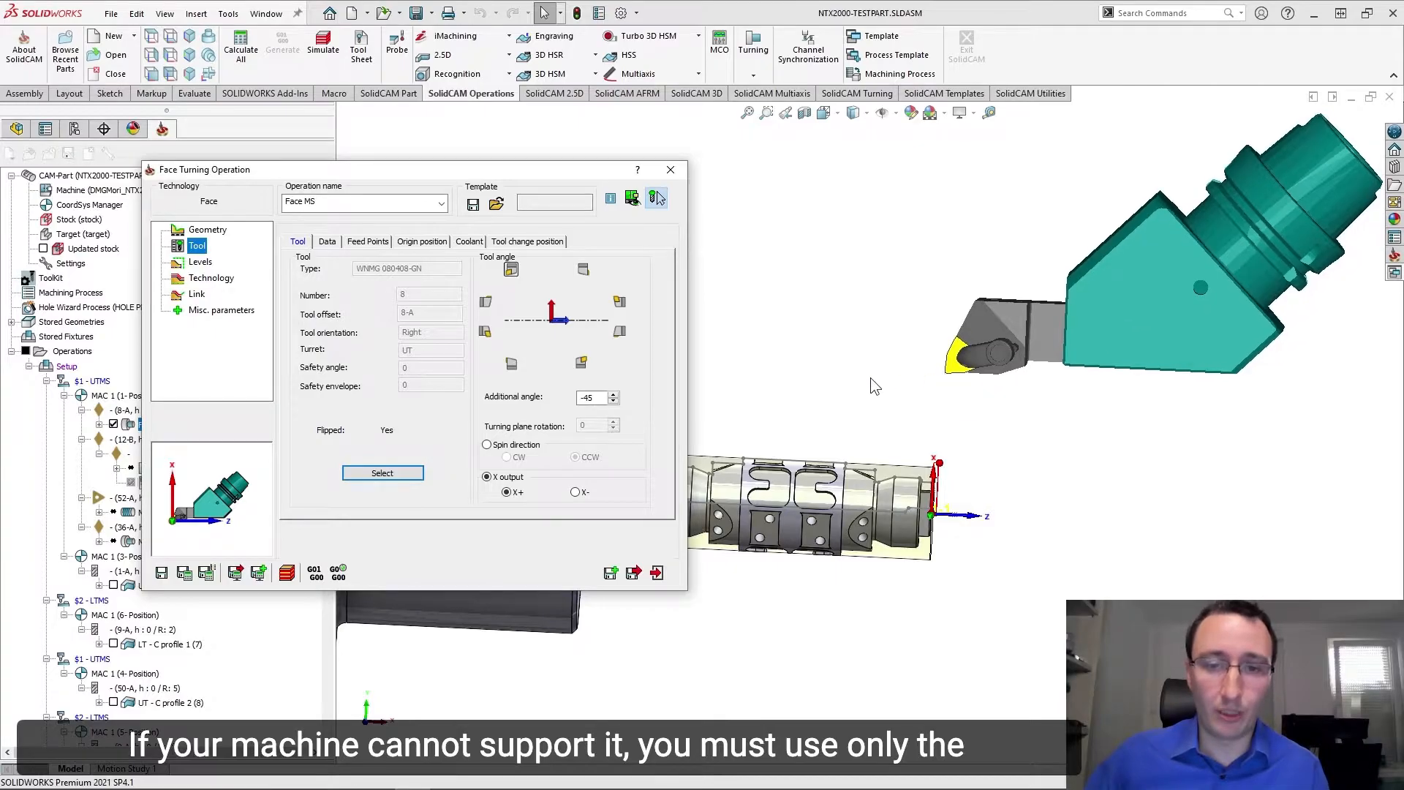
click(583, 270)
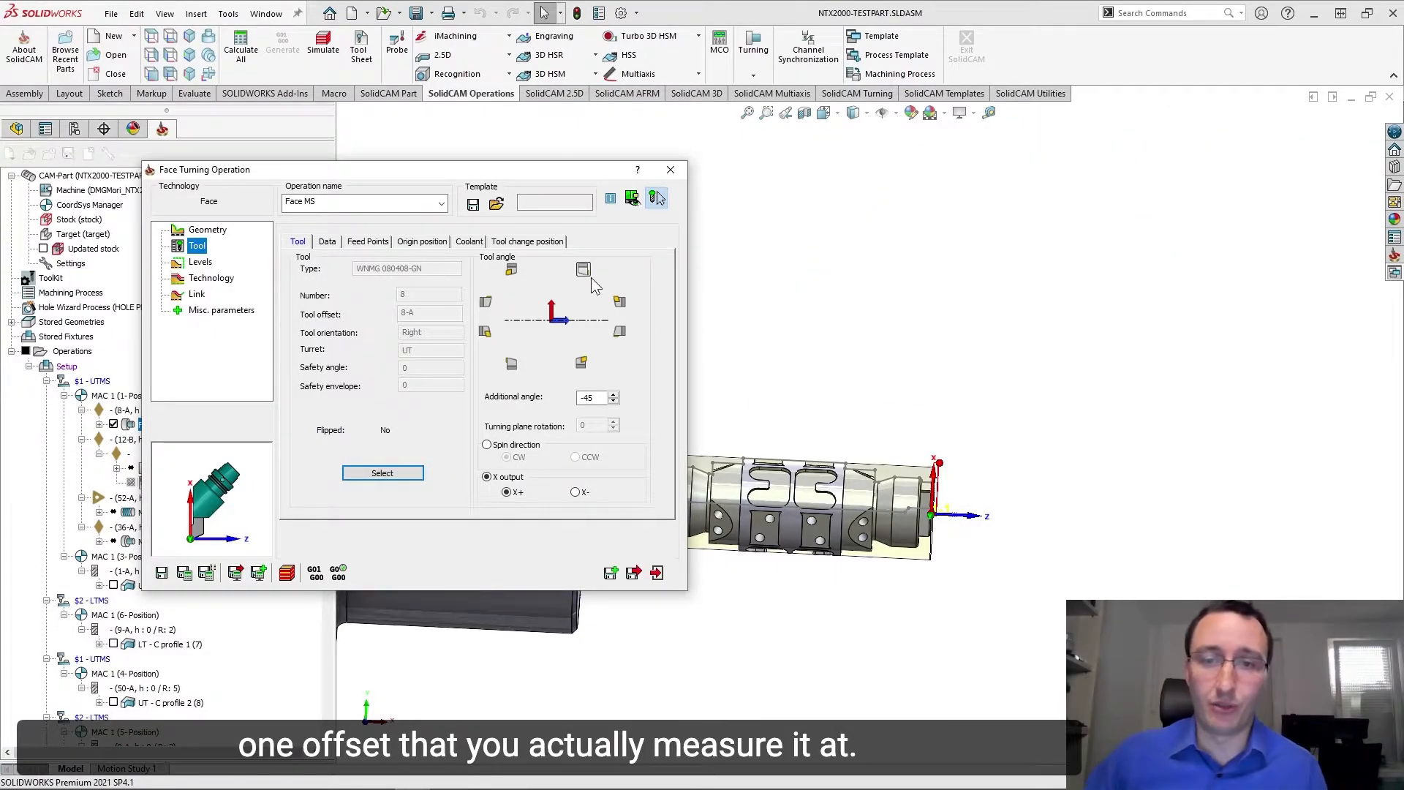
click(633, 573)
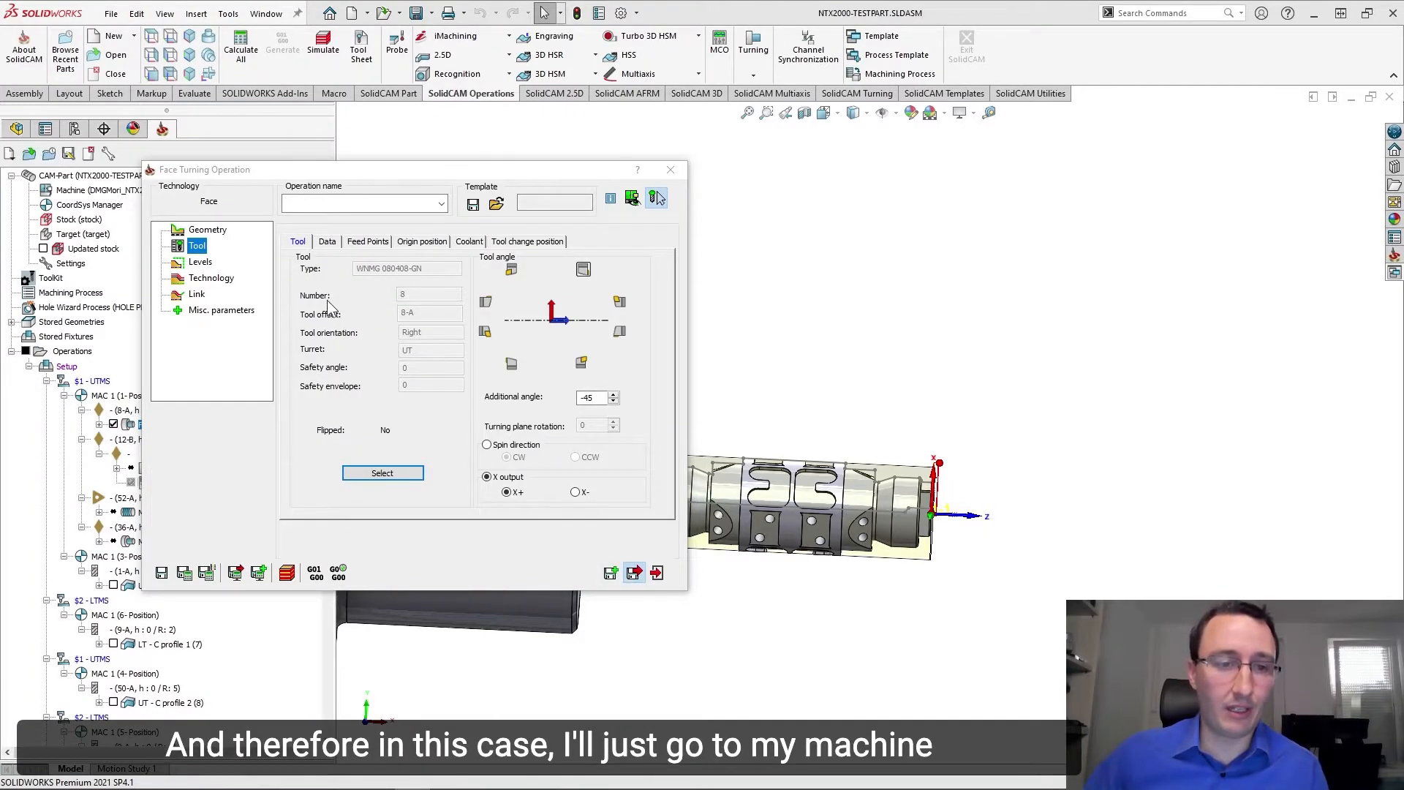
Open the machine's controller definition and set Inclined Tool Nose Position to NO in its General parameters.
double_click(121, 190)
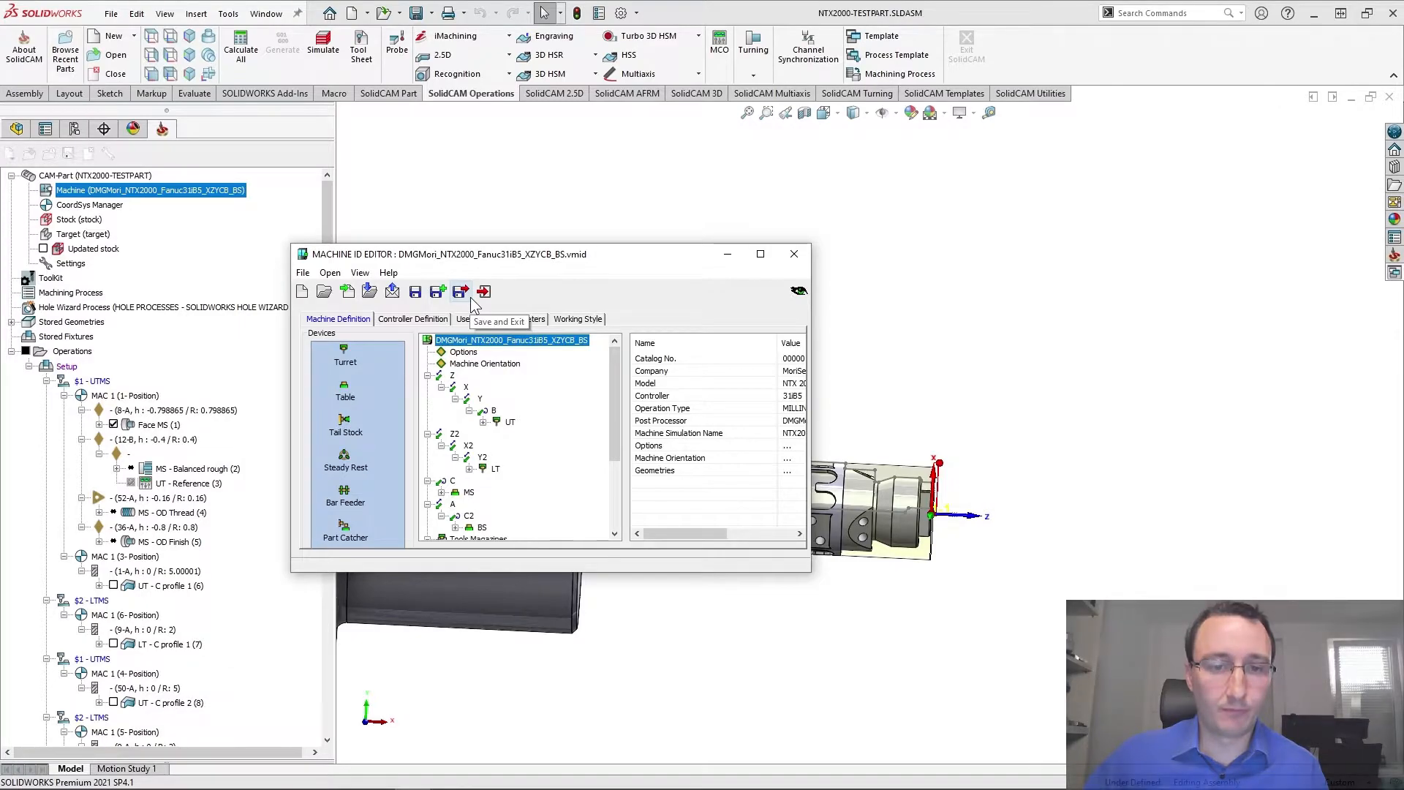
scroll(518, 480, down, 3)
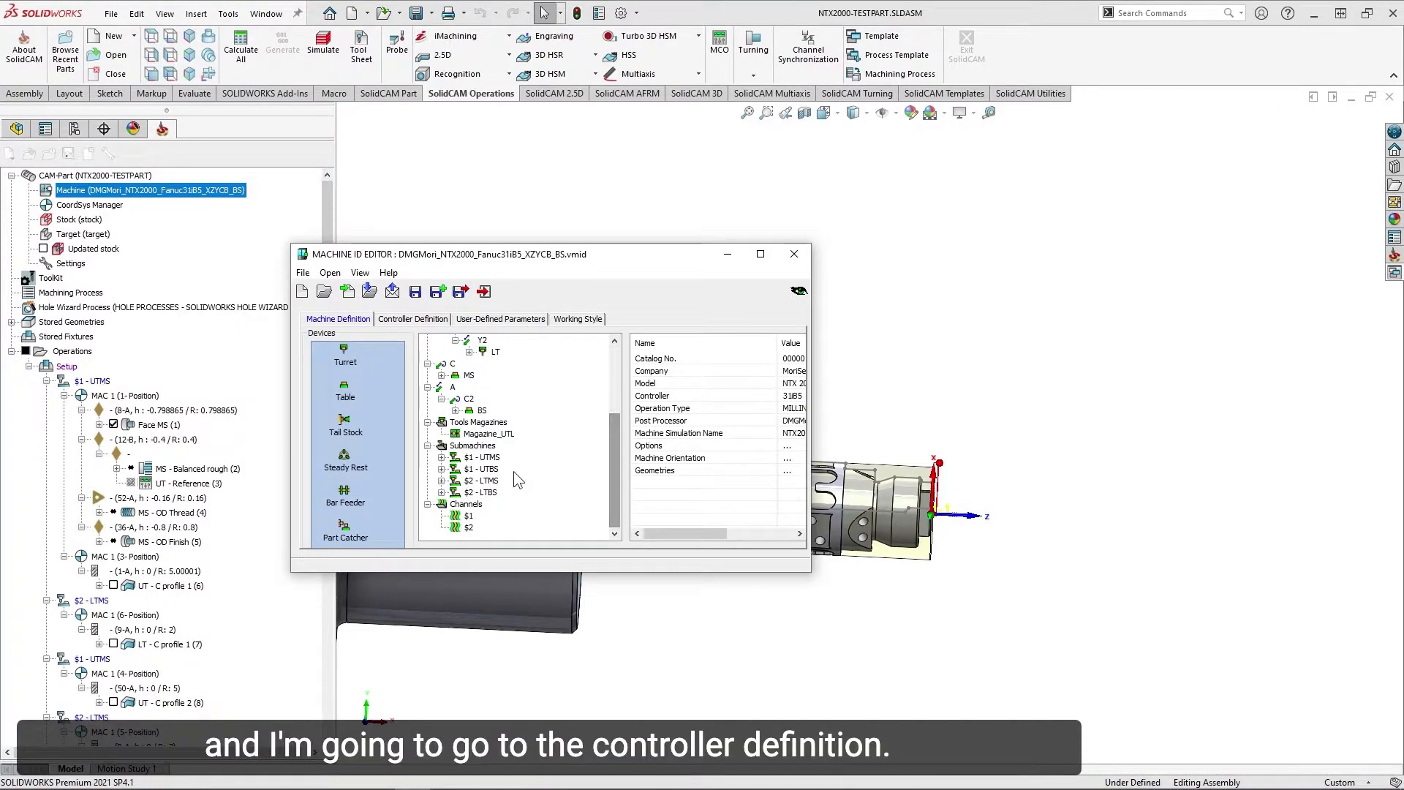
click(411, 319)
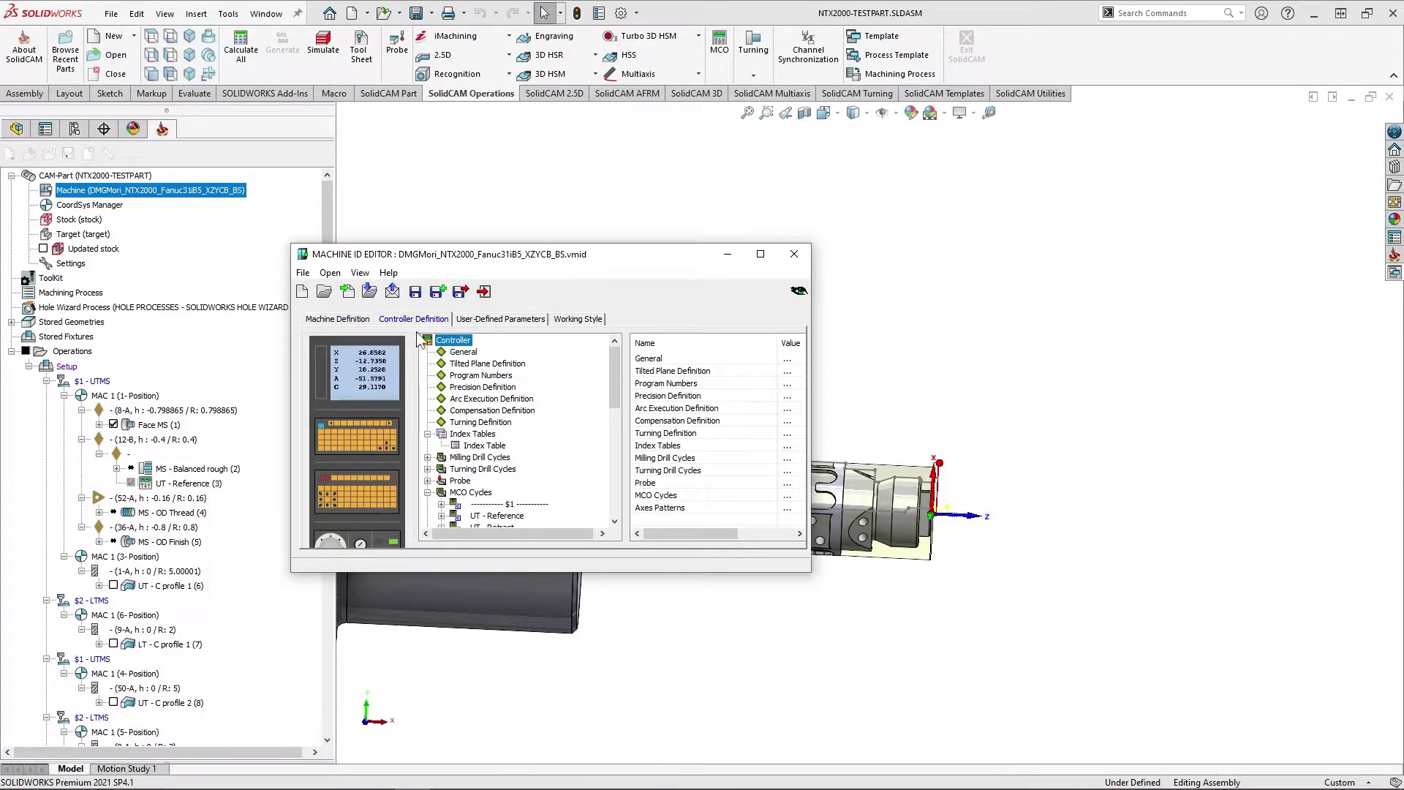
click(465, 353)
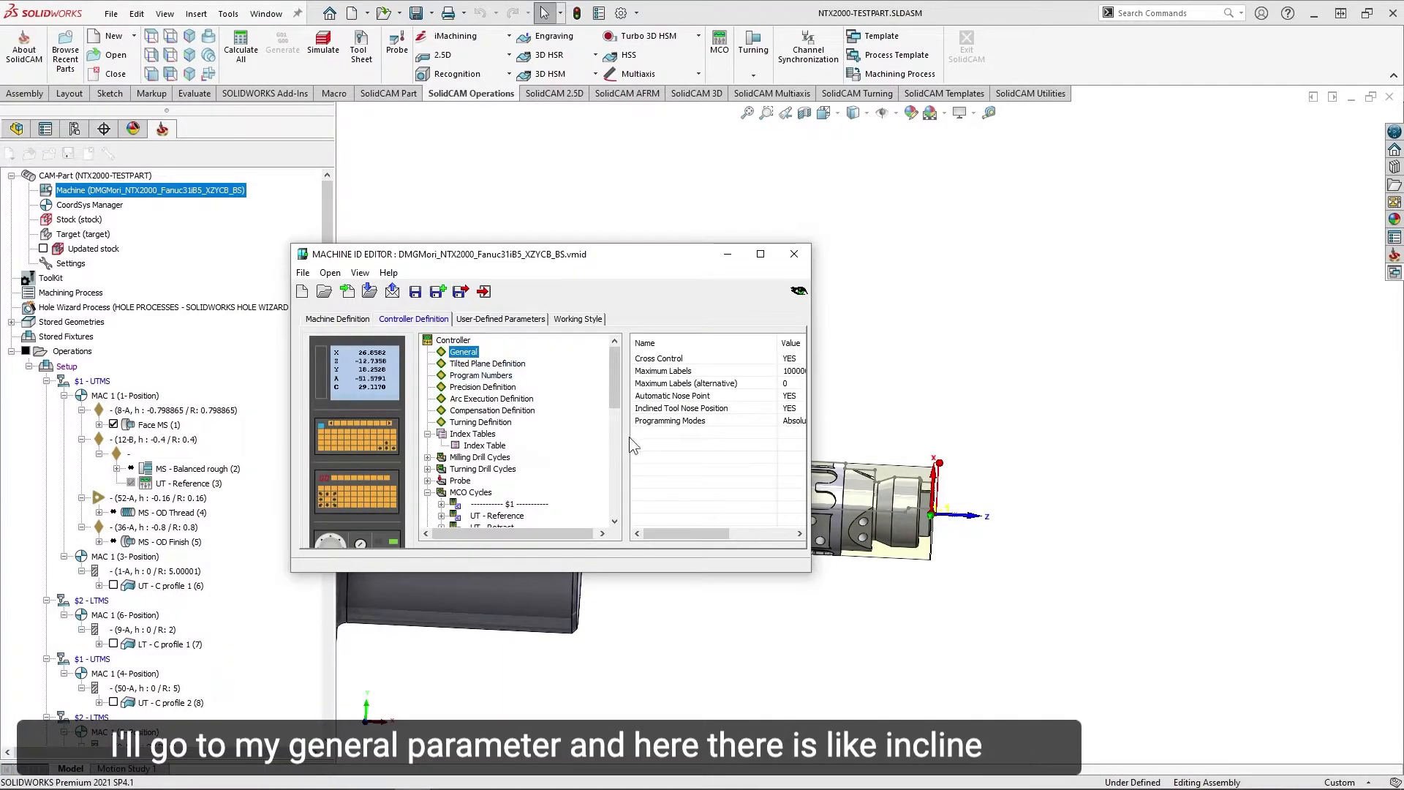
drag(626, 445, 604, 443)
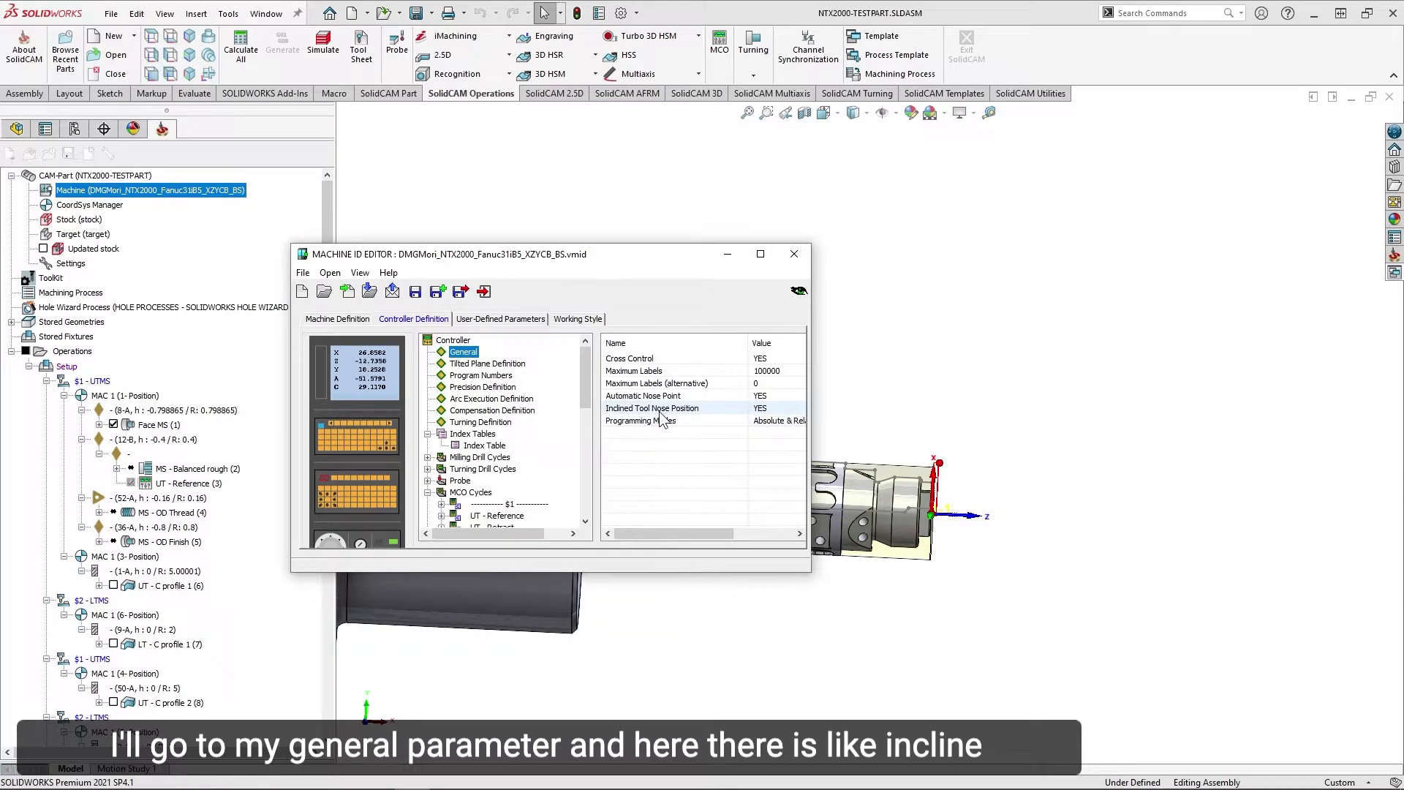
click(766, 419)
click(767, 418)
click(757, 432)
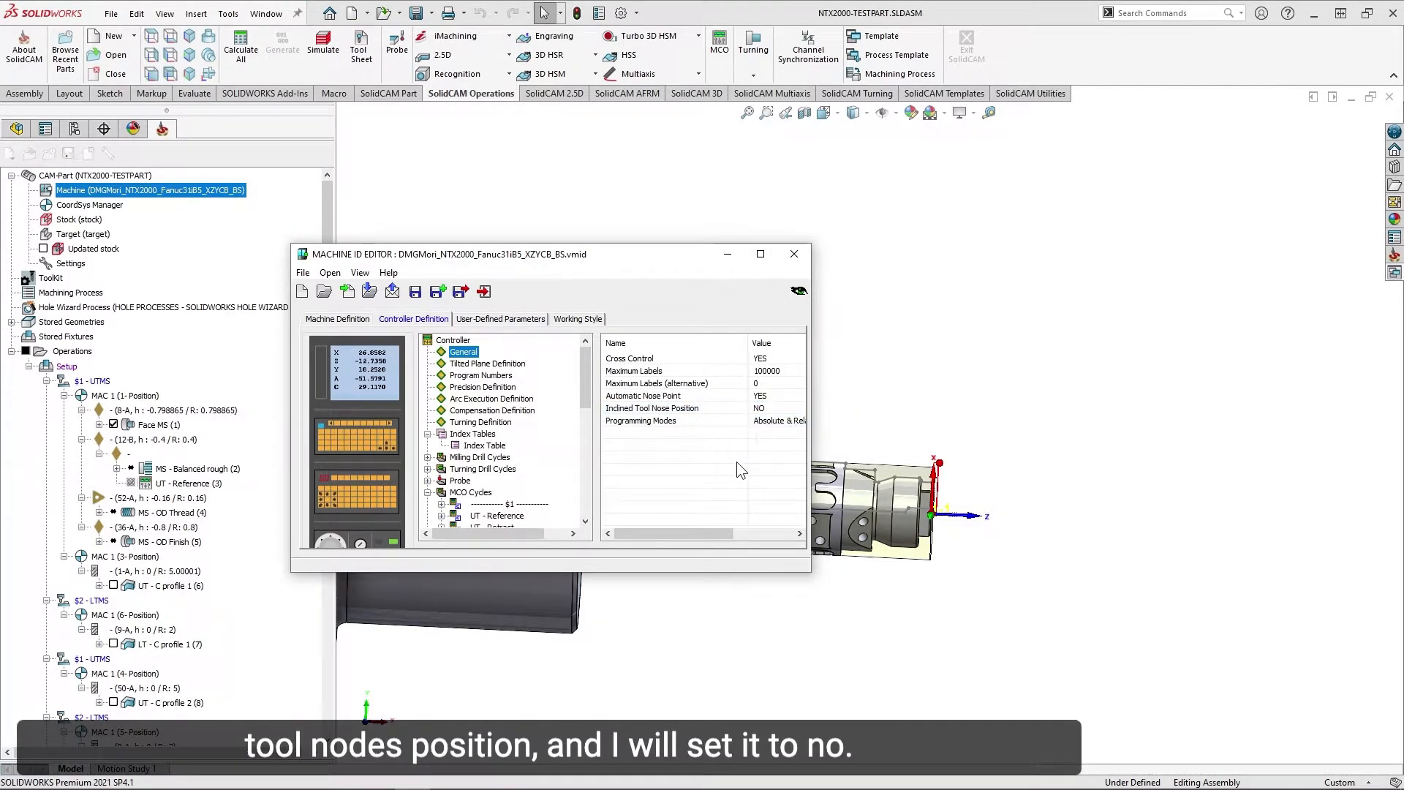
Save and exit the machine definition, and recalculate the Face MS operation with the changed controller setting.
click(459, 351)
click(461, 294)
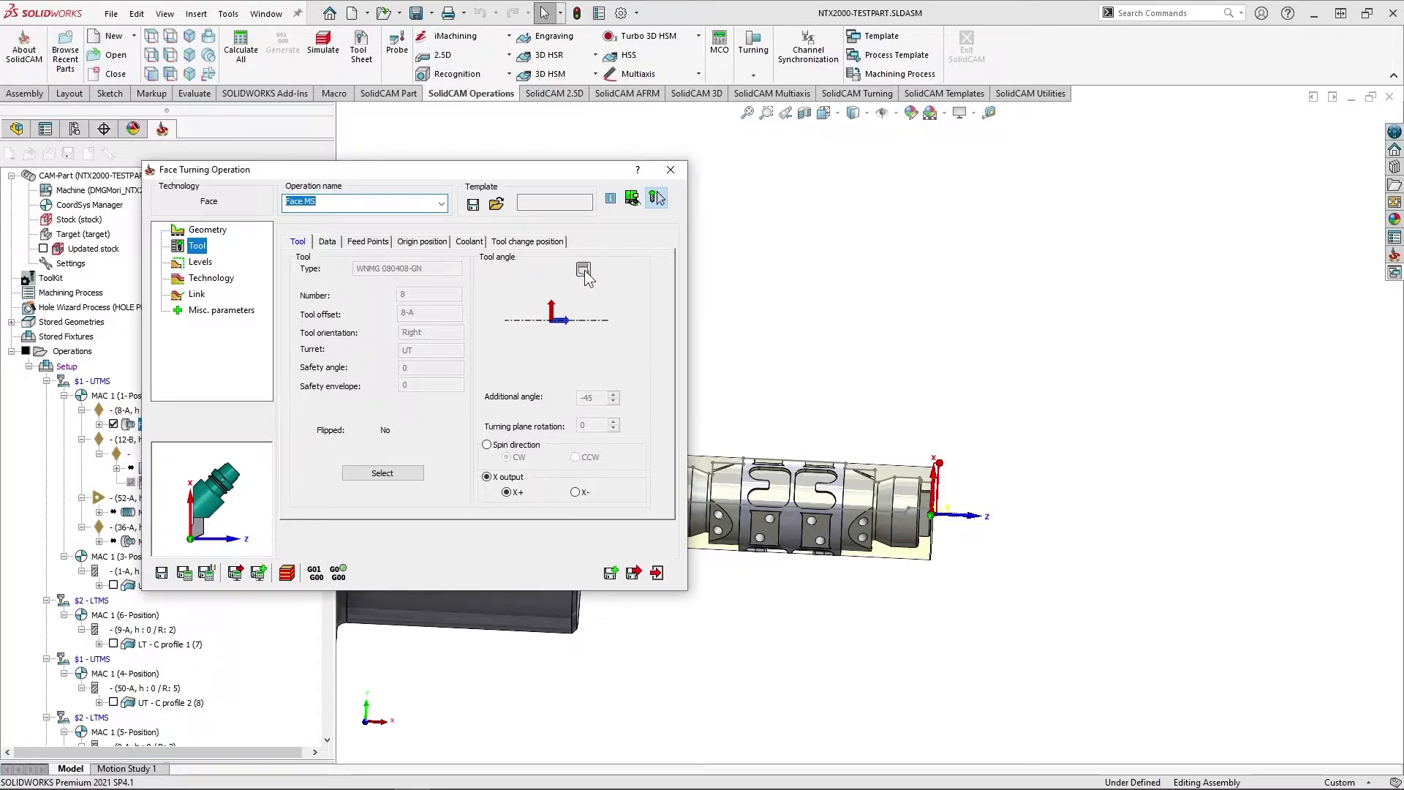
click(186, 574)
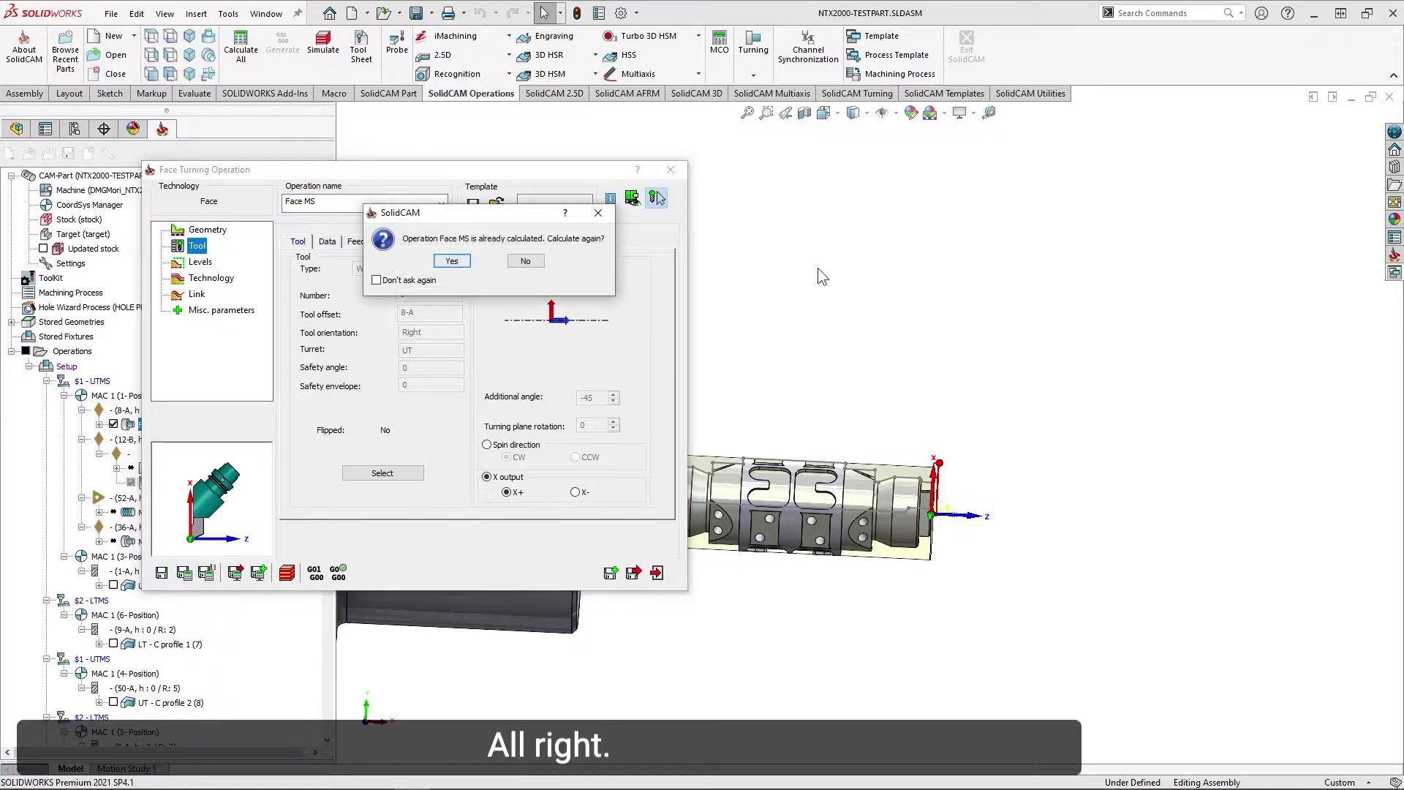
click(451, 262)
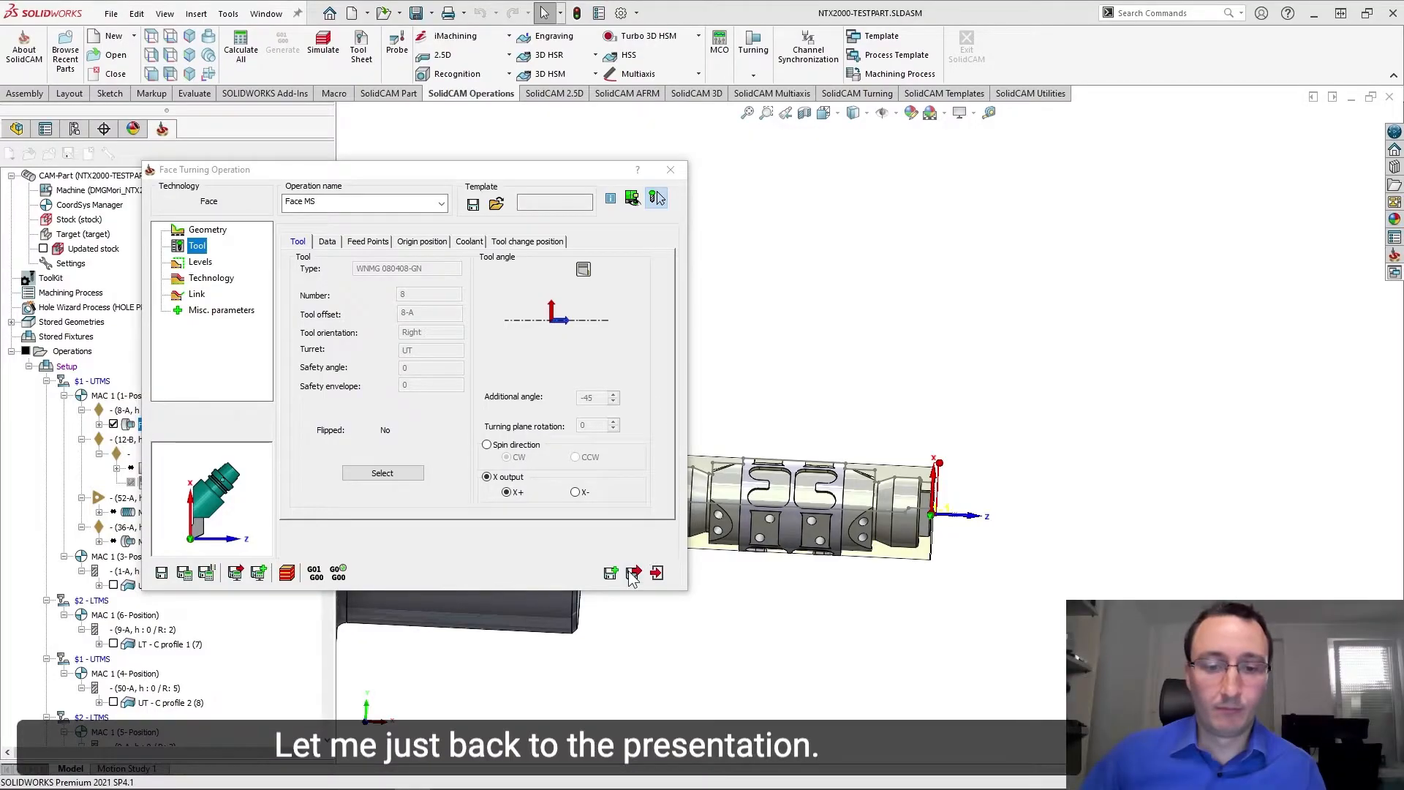
Switch to the PowerPoint slide show and advance past the slide on multi-positional and angular holders.
key(alt+Tab)
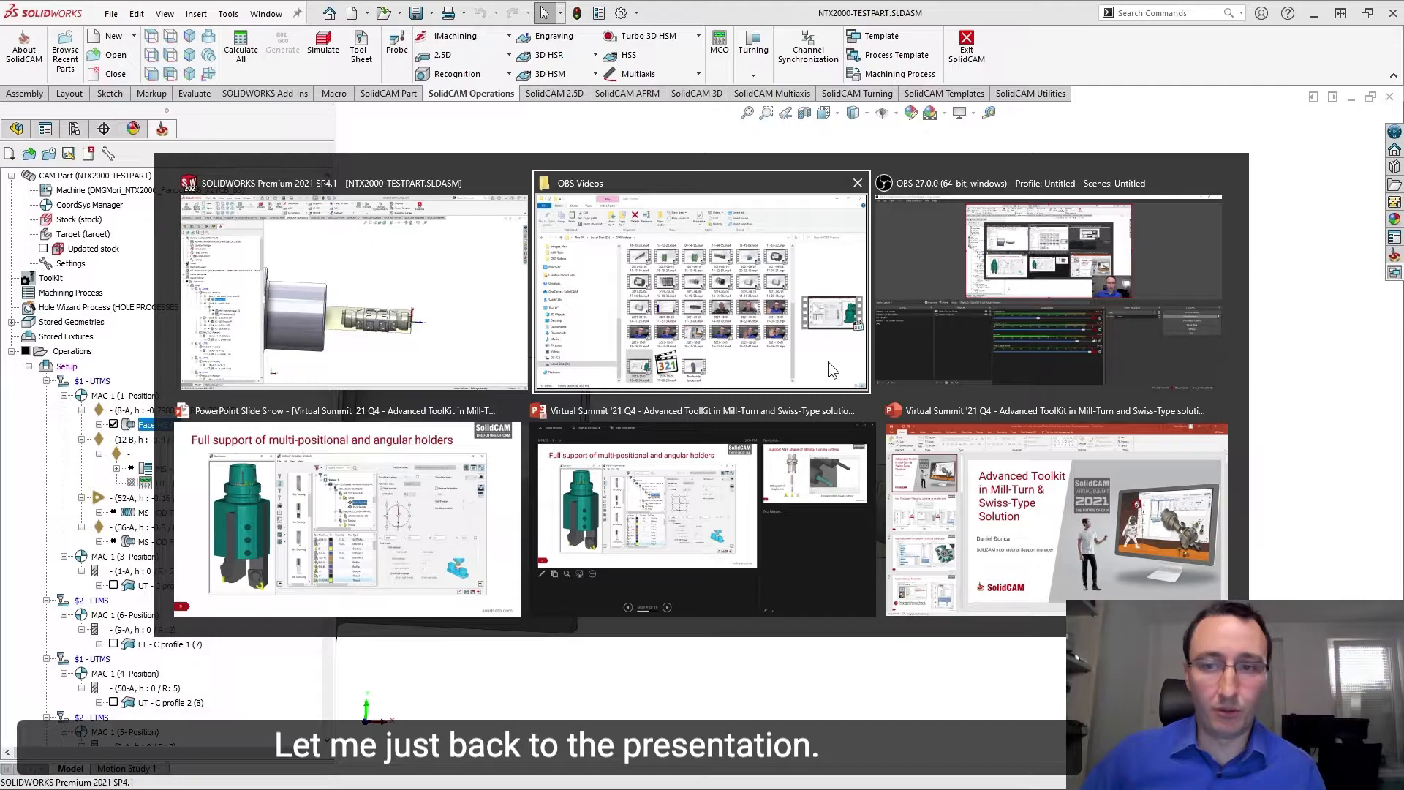
click(404, 525)
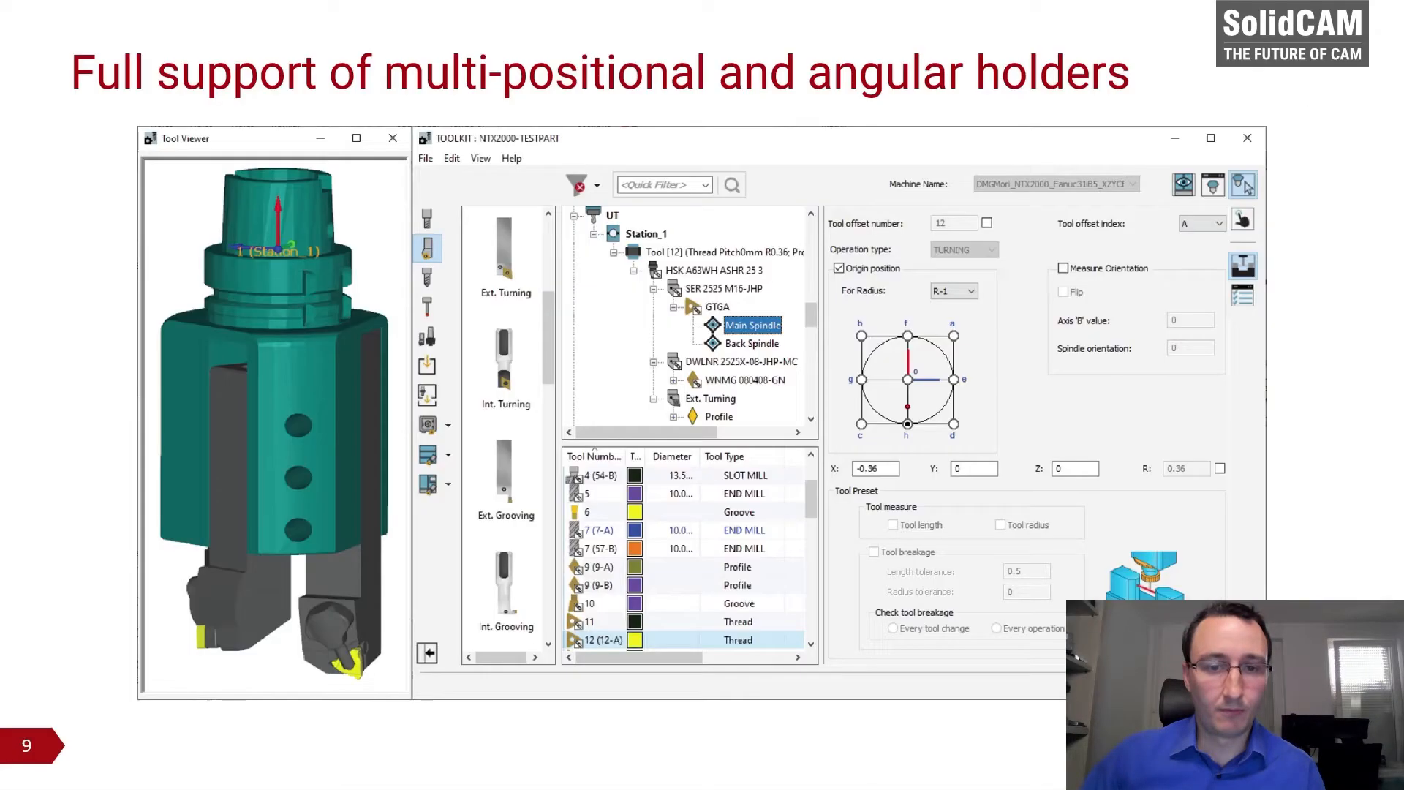
click(811, 392)
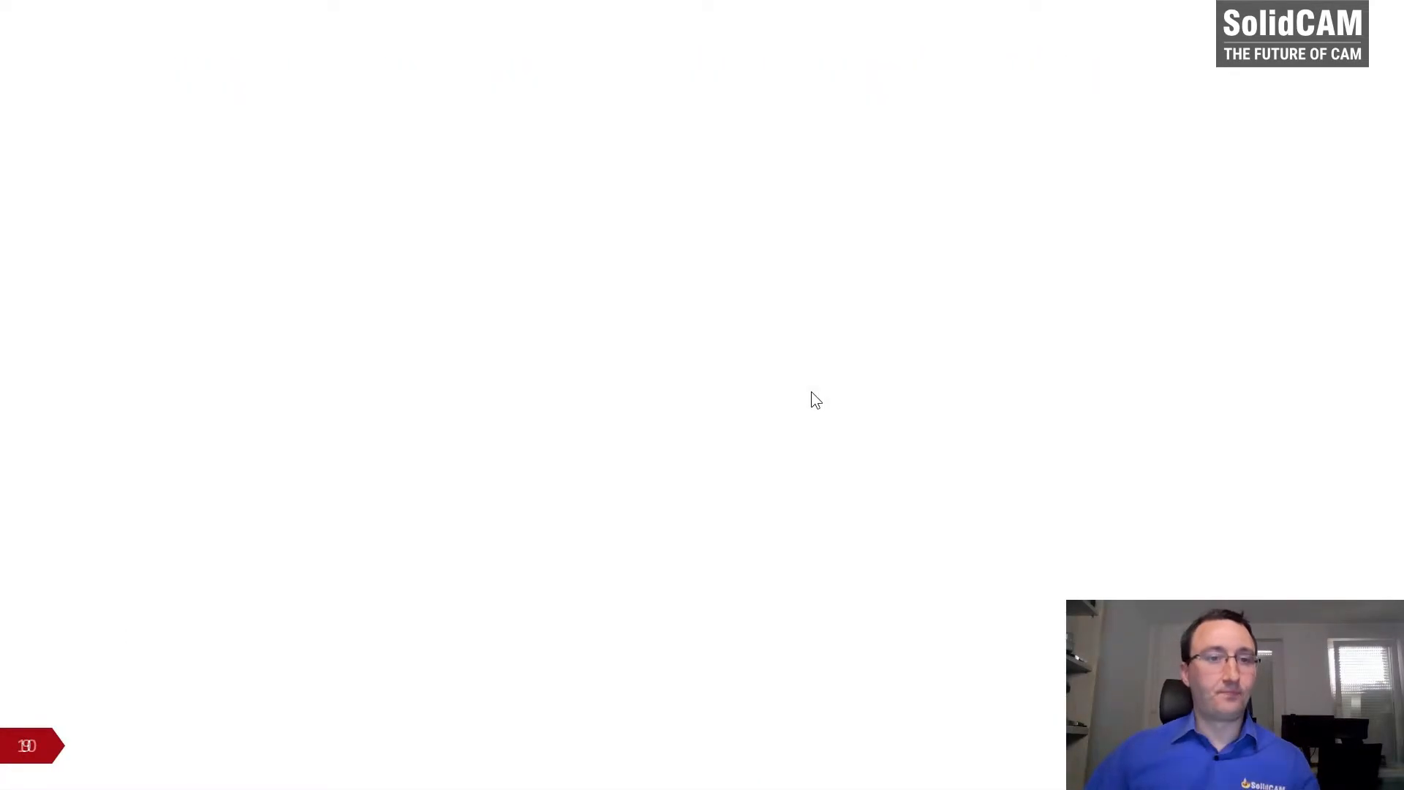
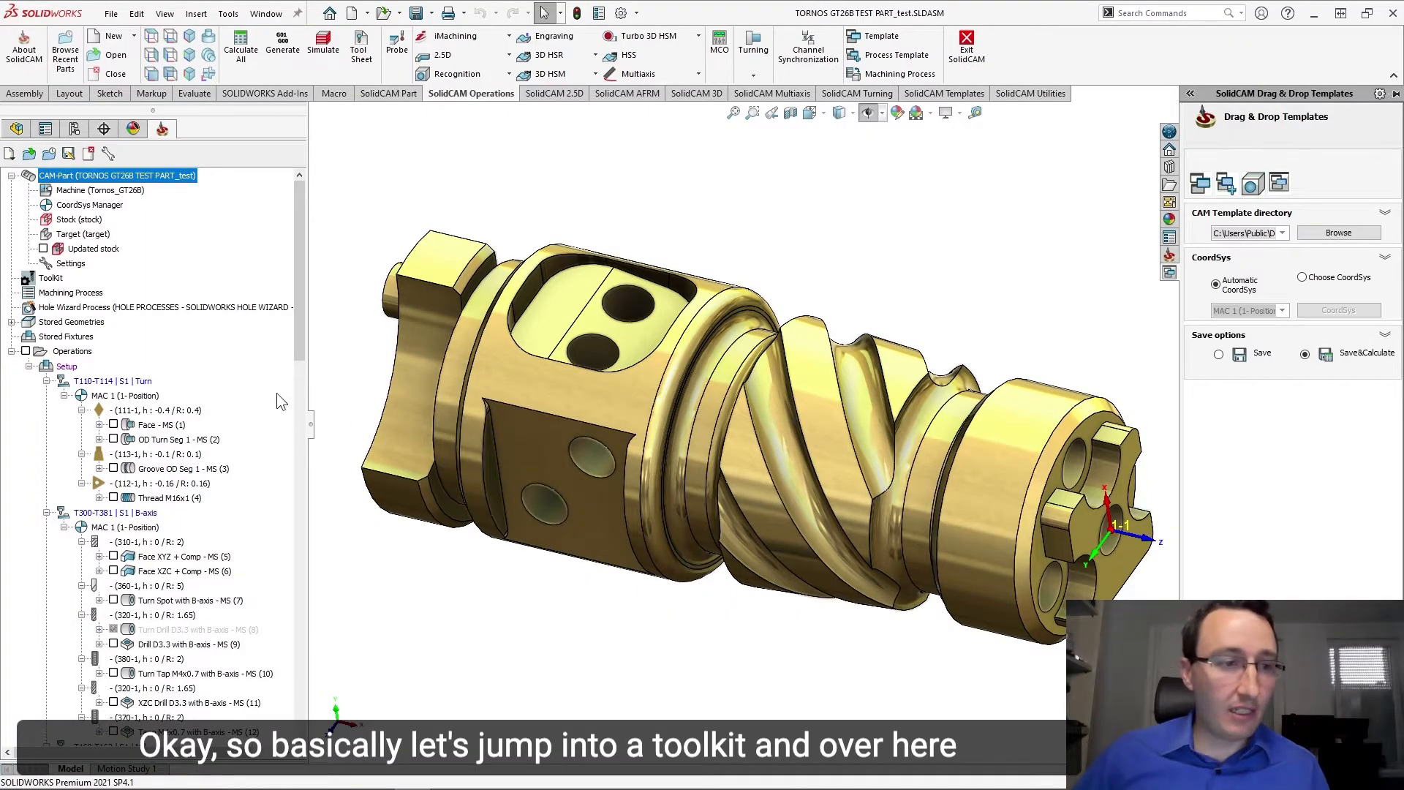
Open the ToolKit of the TORNOS GT26B test part and show the machine preview alongside the tool tree.
double_click(51, 279)
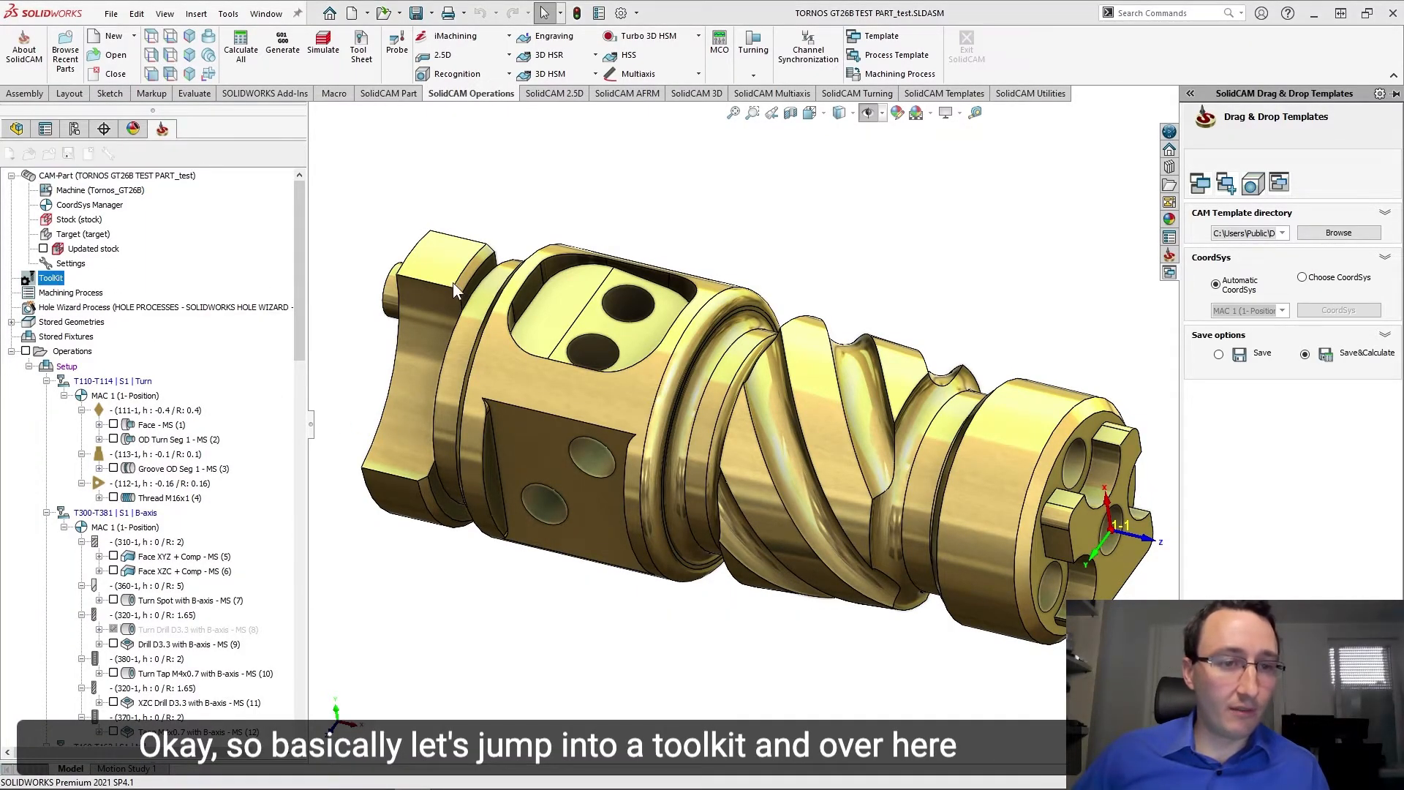
click(916, 135)
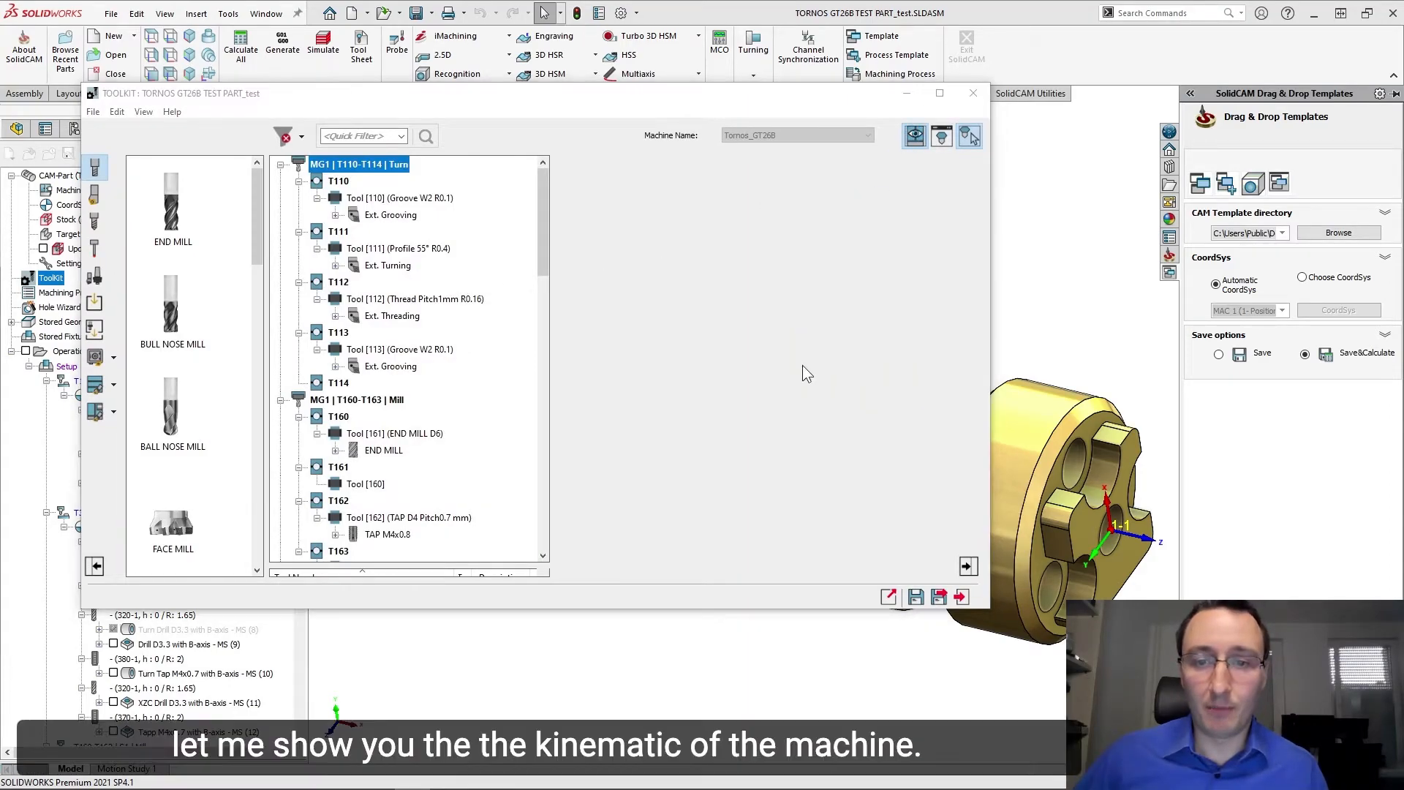
scroll(1012, 441, up, 3)
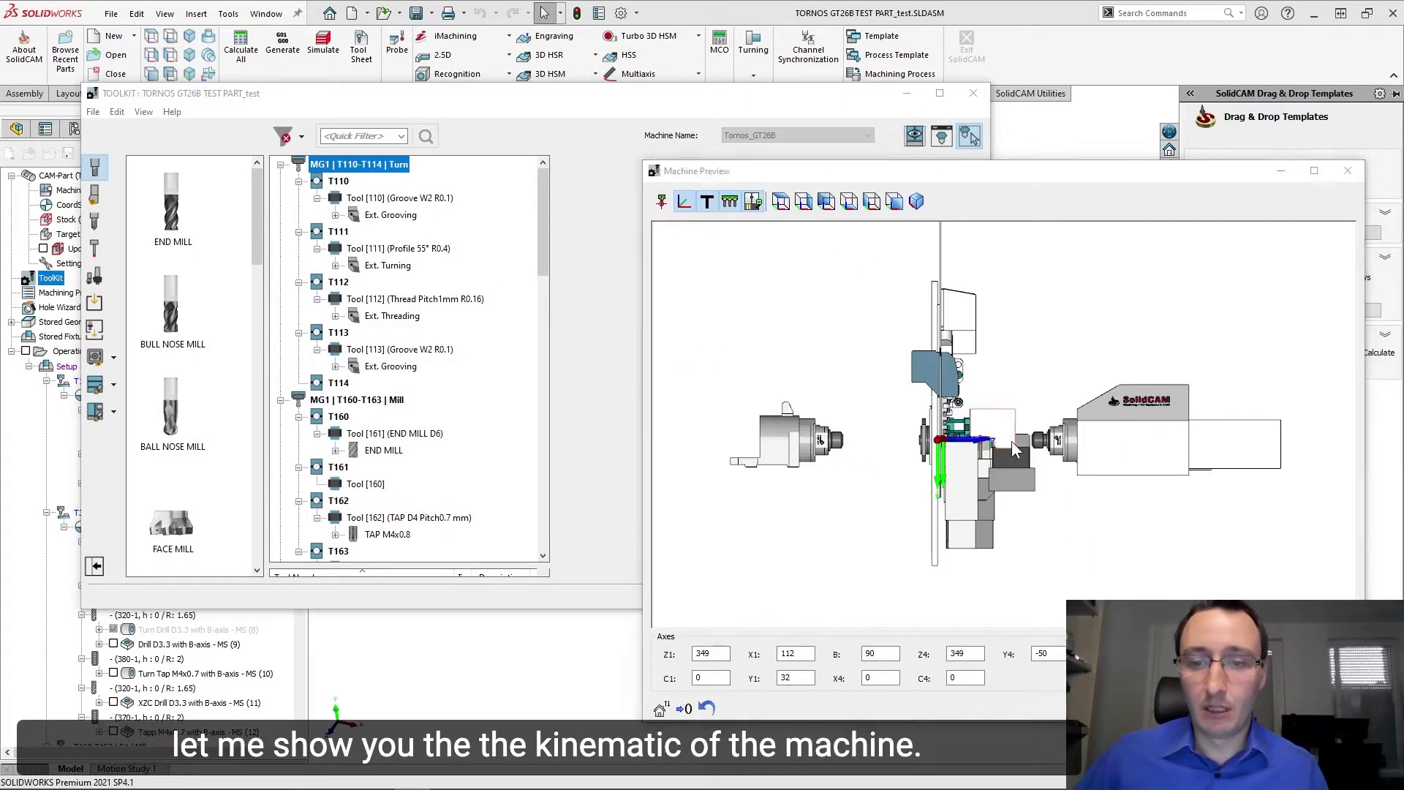
middle_drag(1012, 441, 956, 454)
scroll(1078, 411, up, 4)
drag(1009, 181, 1401, 293)
scroll(1034, 383, up, 2)
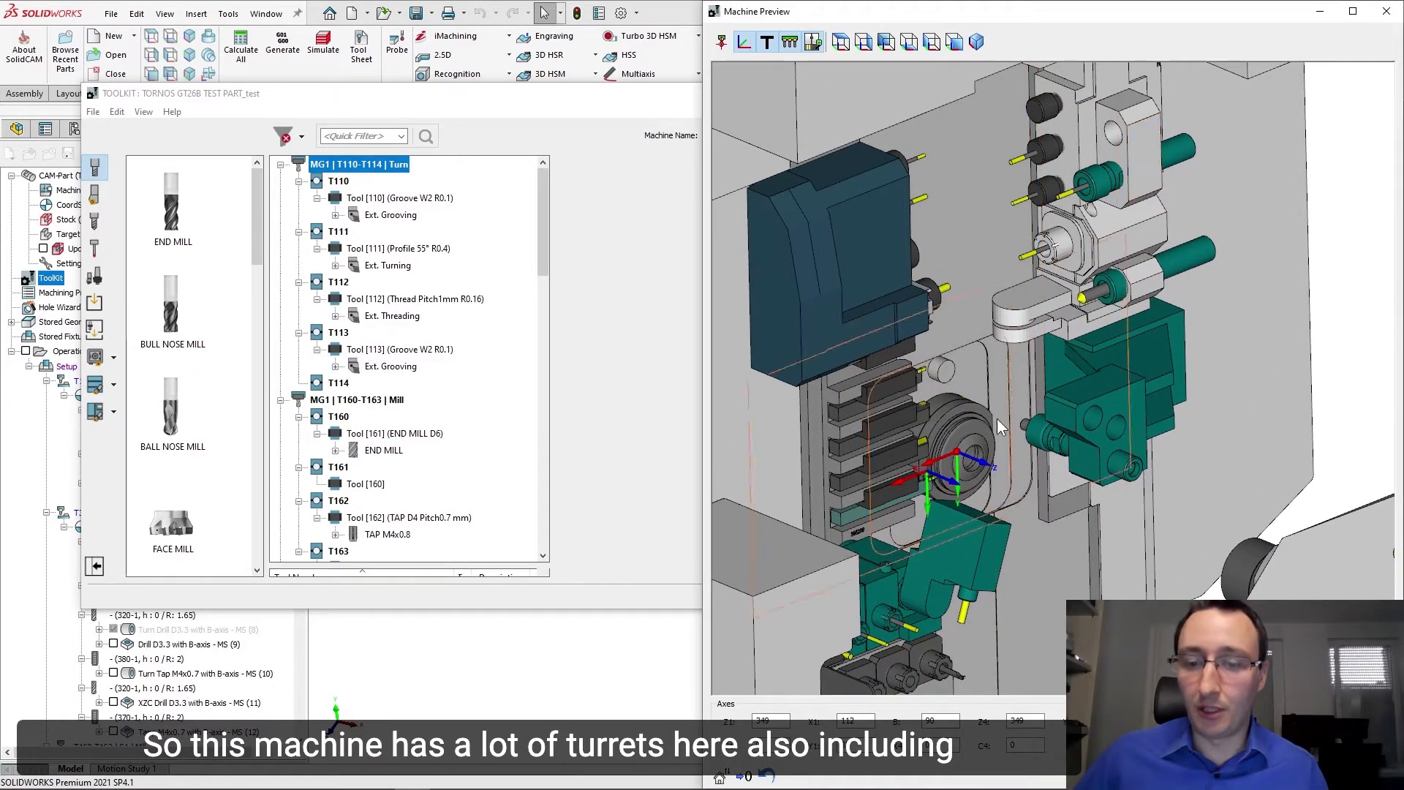
Examine the B-axis turret and the holder on the T2xx station in the machine preview.
click(946, 719)
scroll(947, 719, down, 4)
scroll(947, 717, down, 3)
scroll(967, 474, up, 5)
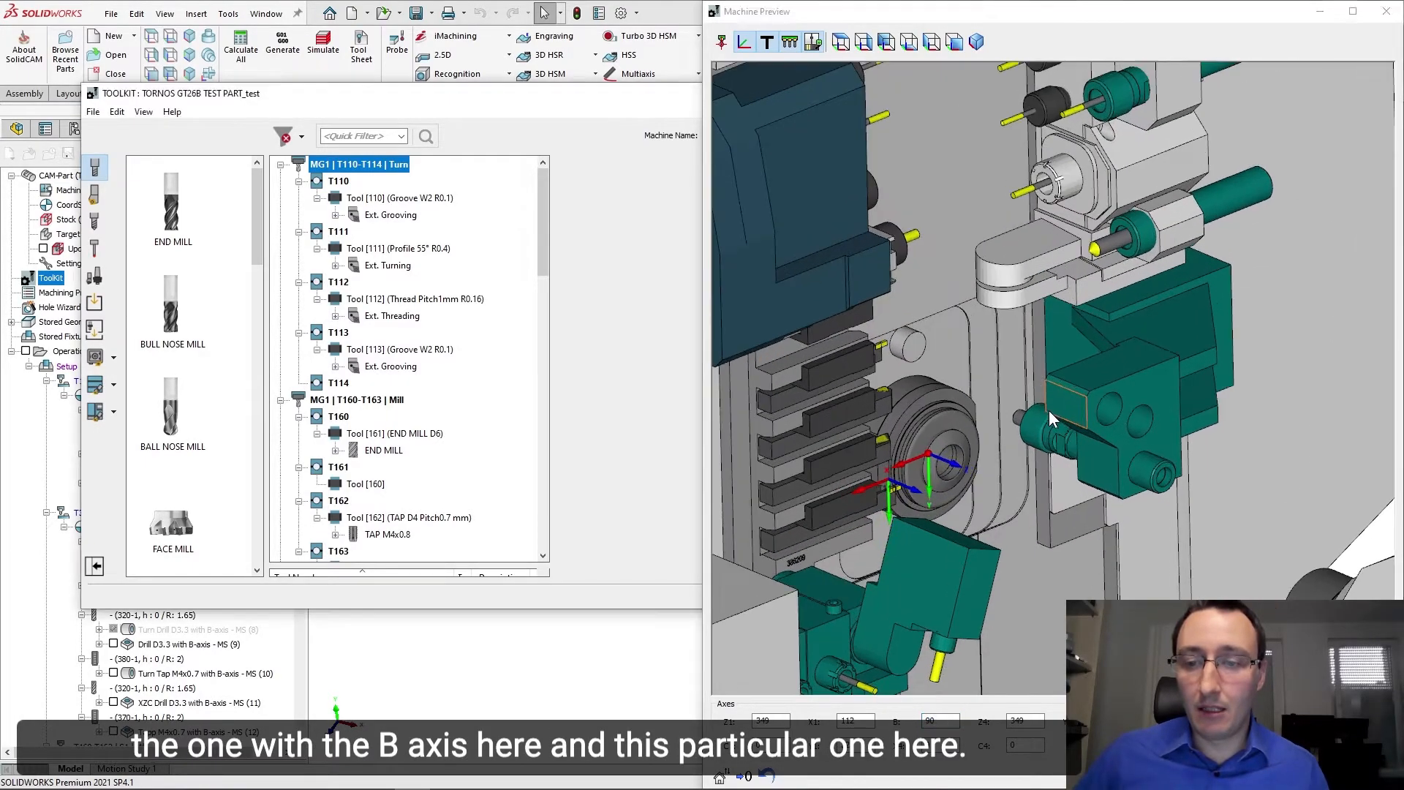
mouse_move(1085, 379)
middle_down()
mouse_move(1108, 371)
mouse_move(1090, 381)
middle_up()
middle_drag(1064, 427, 1121, 414)
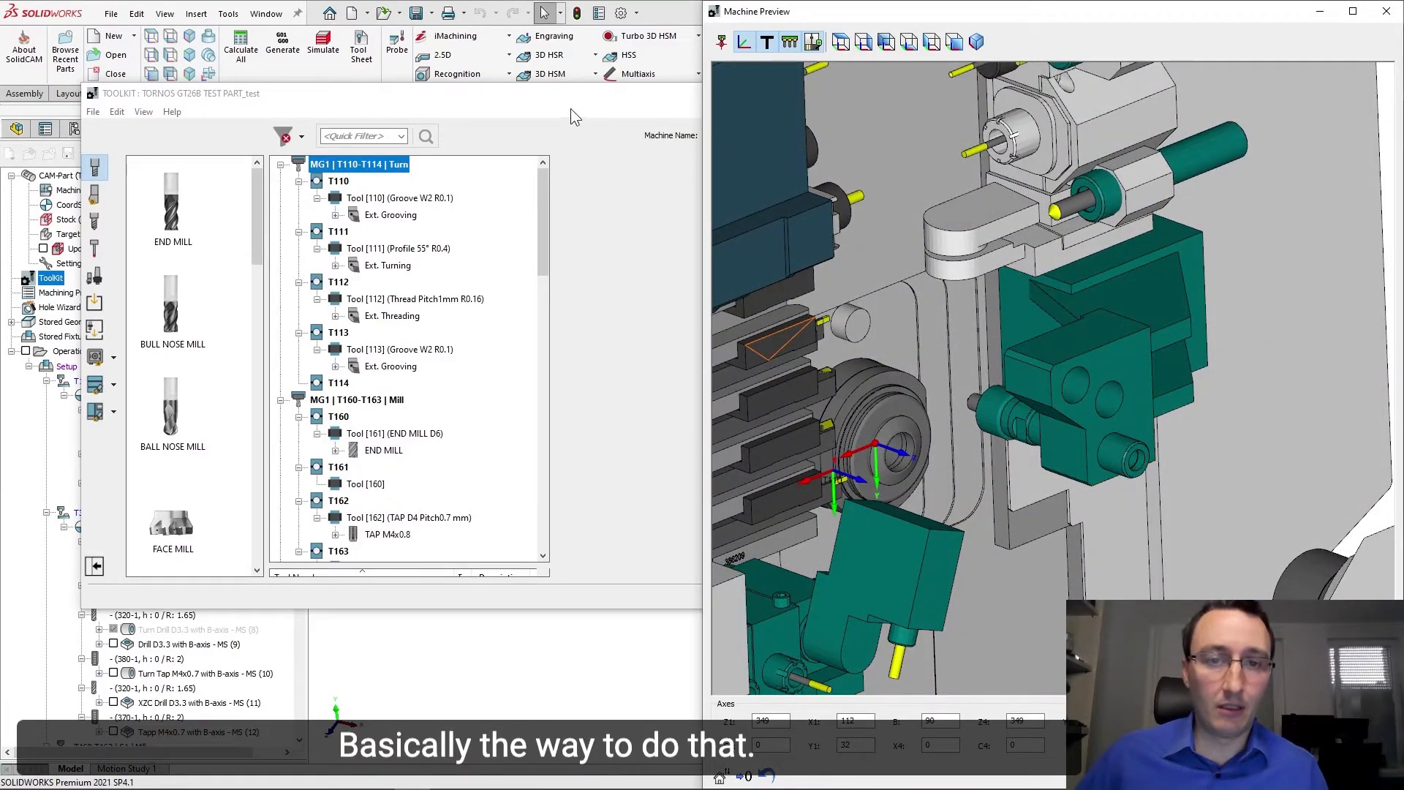
Delete holder 392641 from Tool [220] on station T2xx.
drag(573, 98, 520, 98)
scroll(472, 292, down, 1)
drag(490, 282, 477, 346)
click(326, 317)
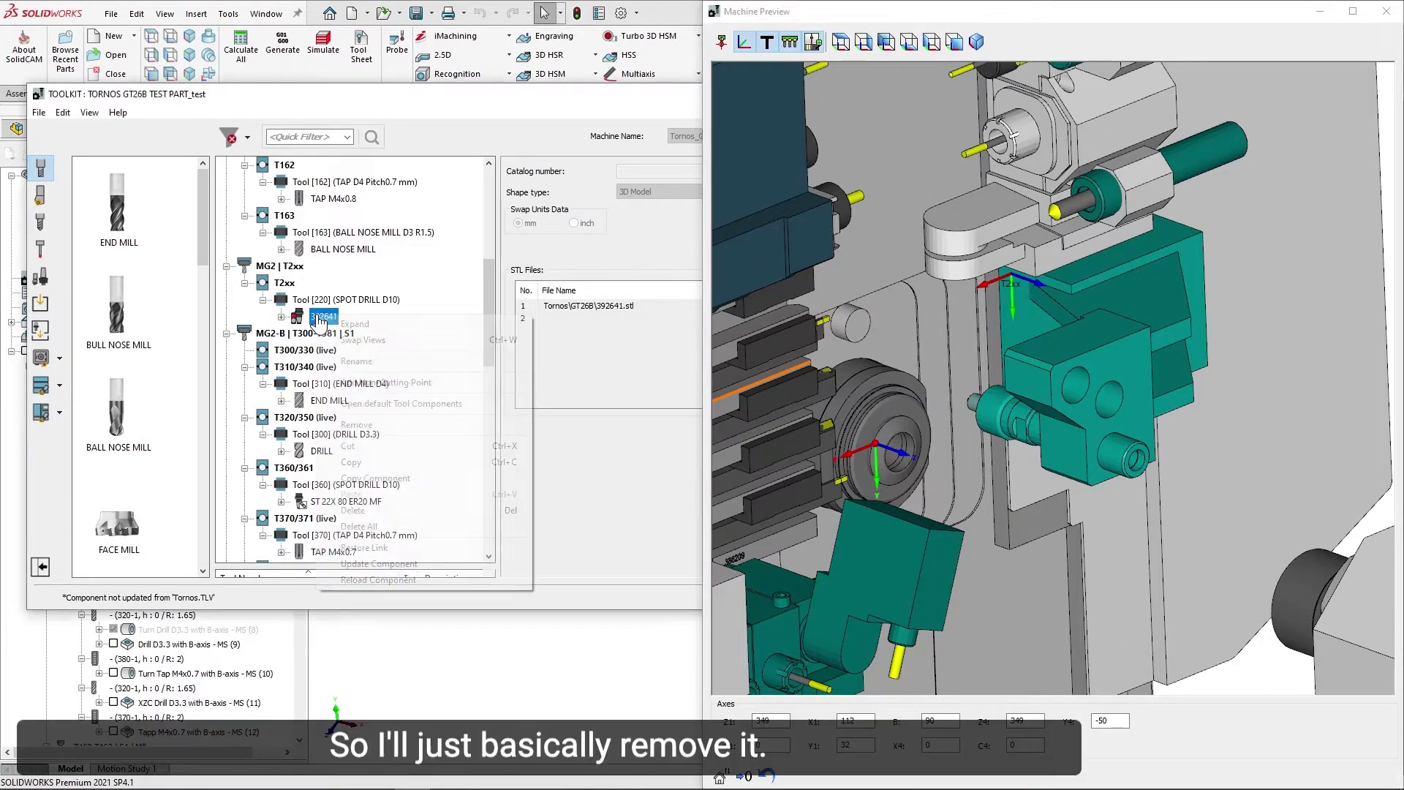
right_click(320, 319)
click(407, 515)
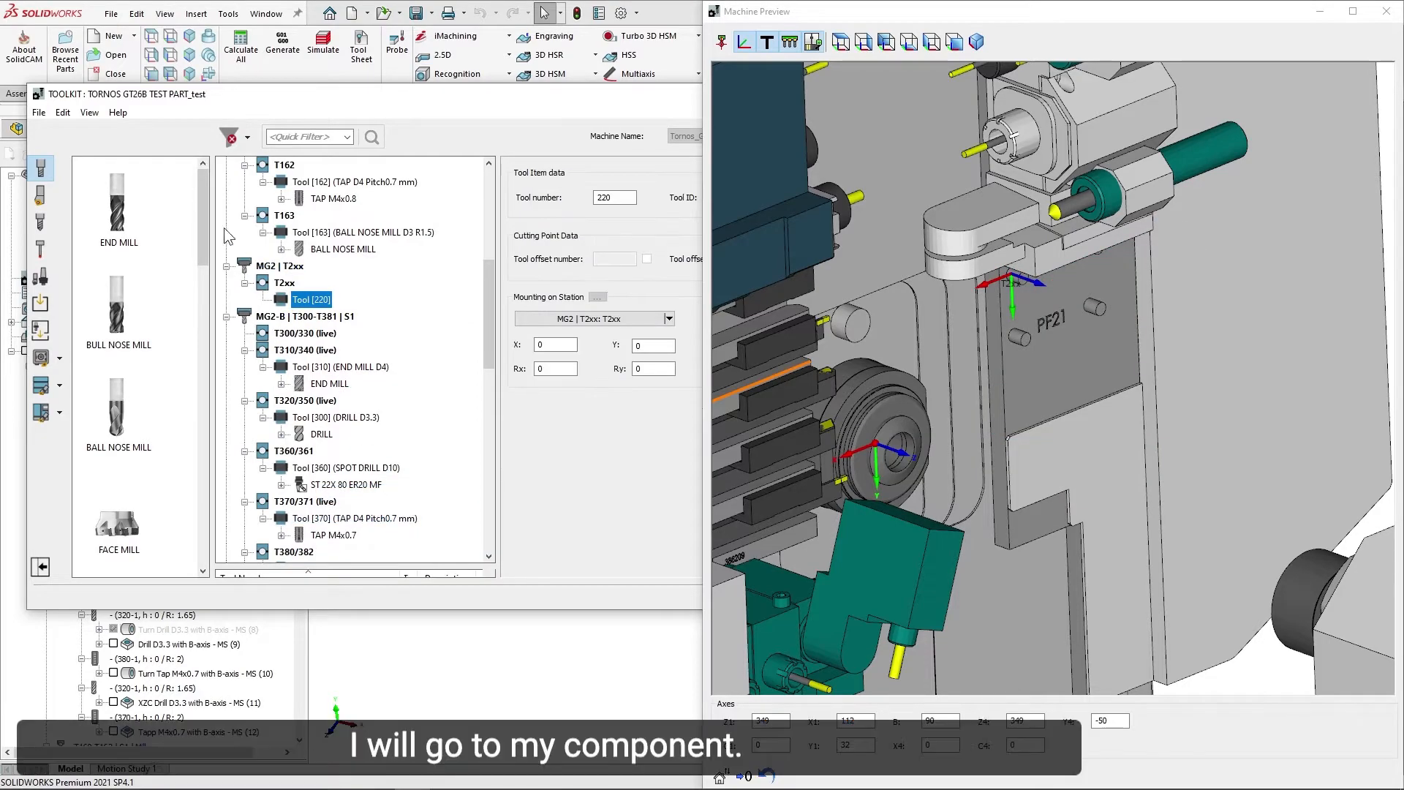
Open the Tornos.tlv component library and preview holders 392641 and 388769 among the Tornos DT26S holders.
click(40, 358)
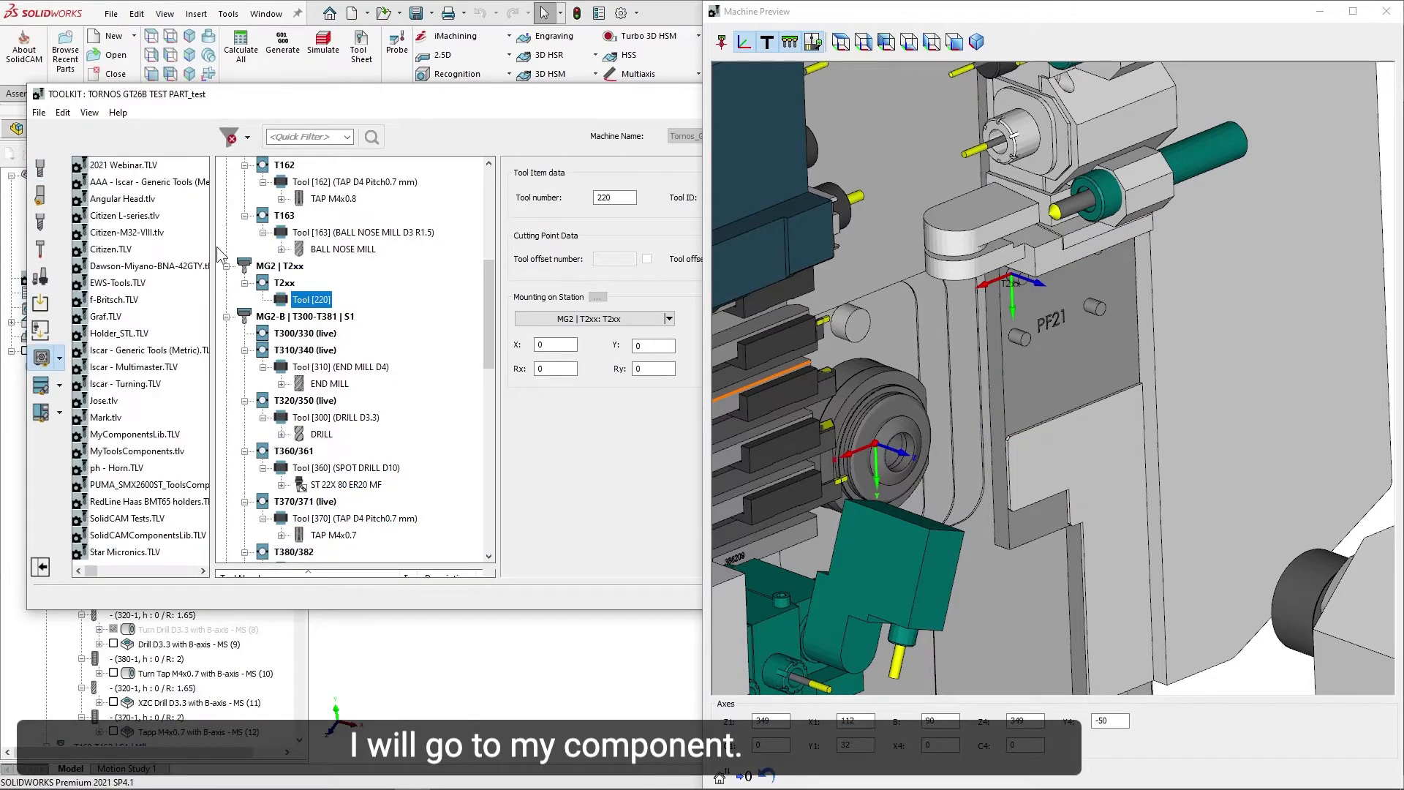
scroll(172, 487, down, 5)
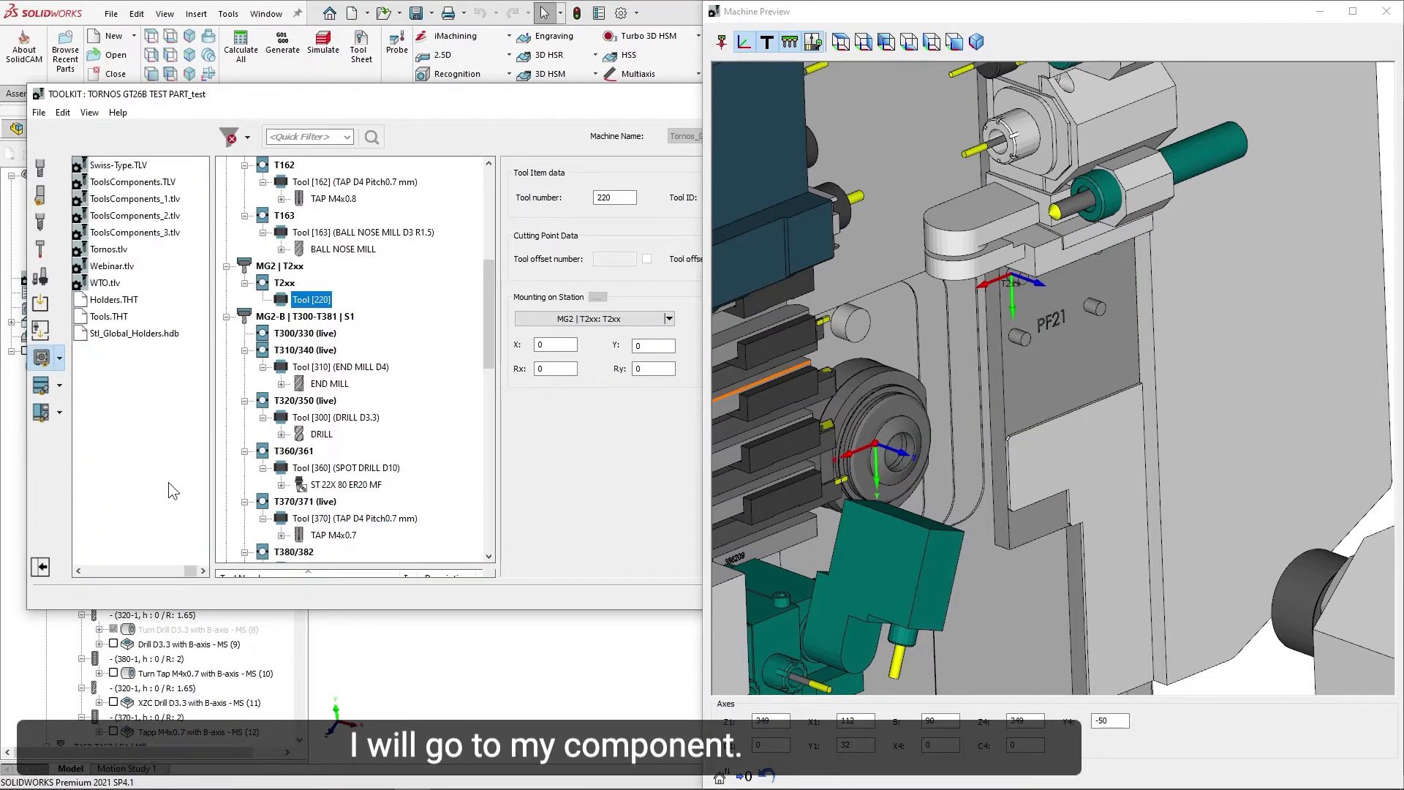
double_click(110, 250)
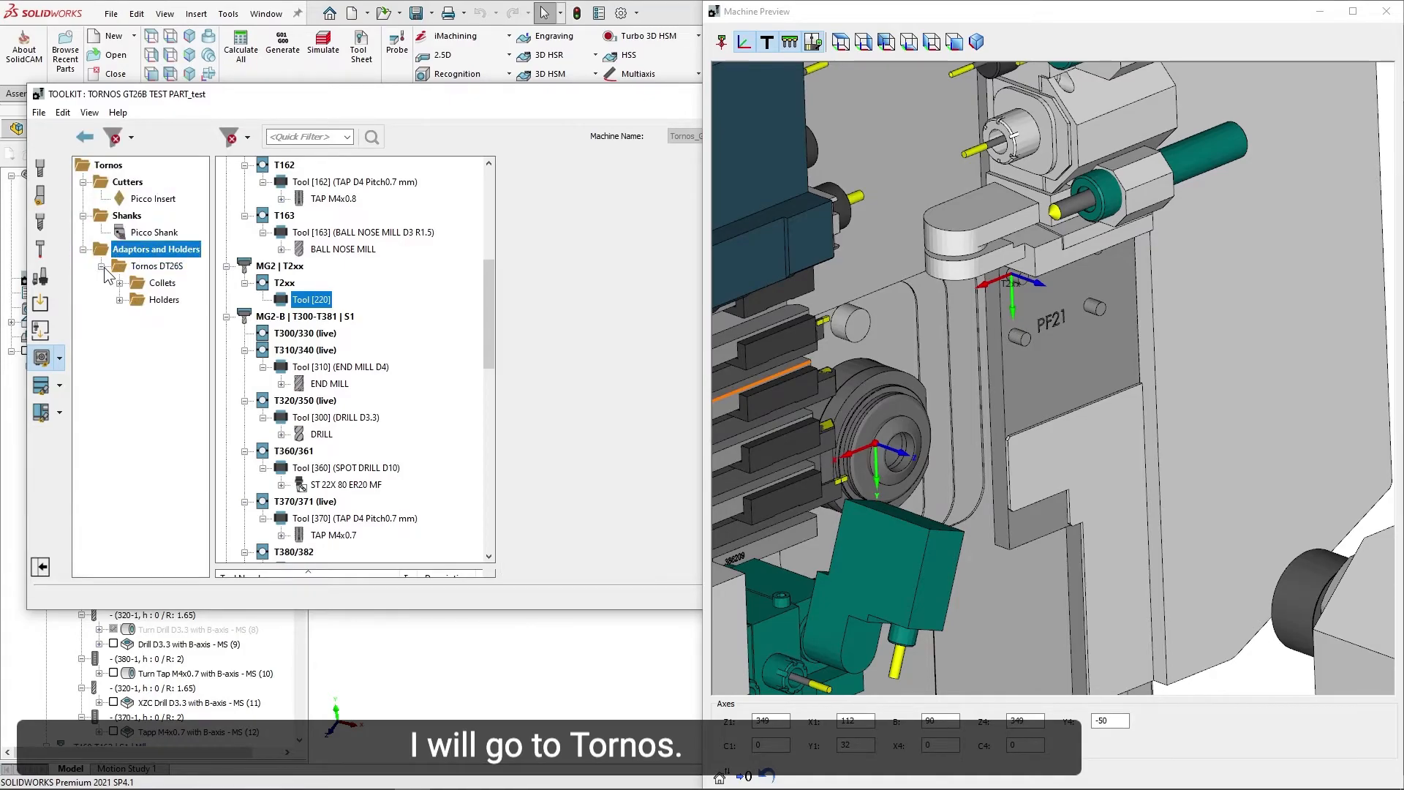
click(119, 300)
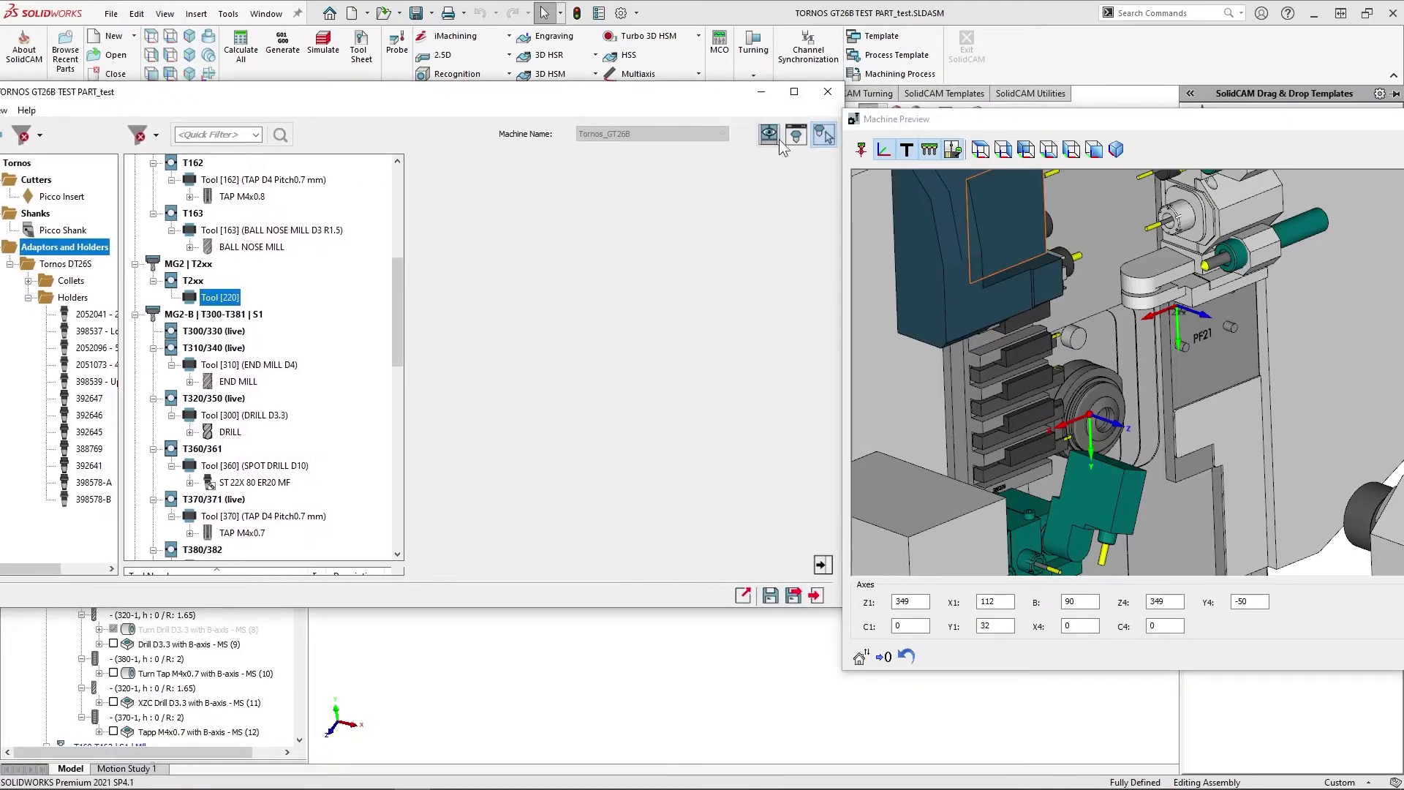
click(79, 467)
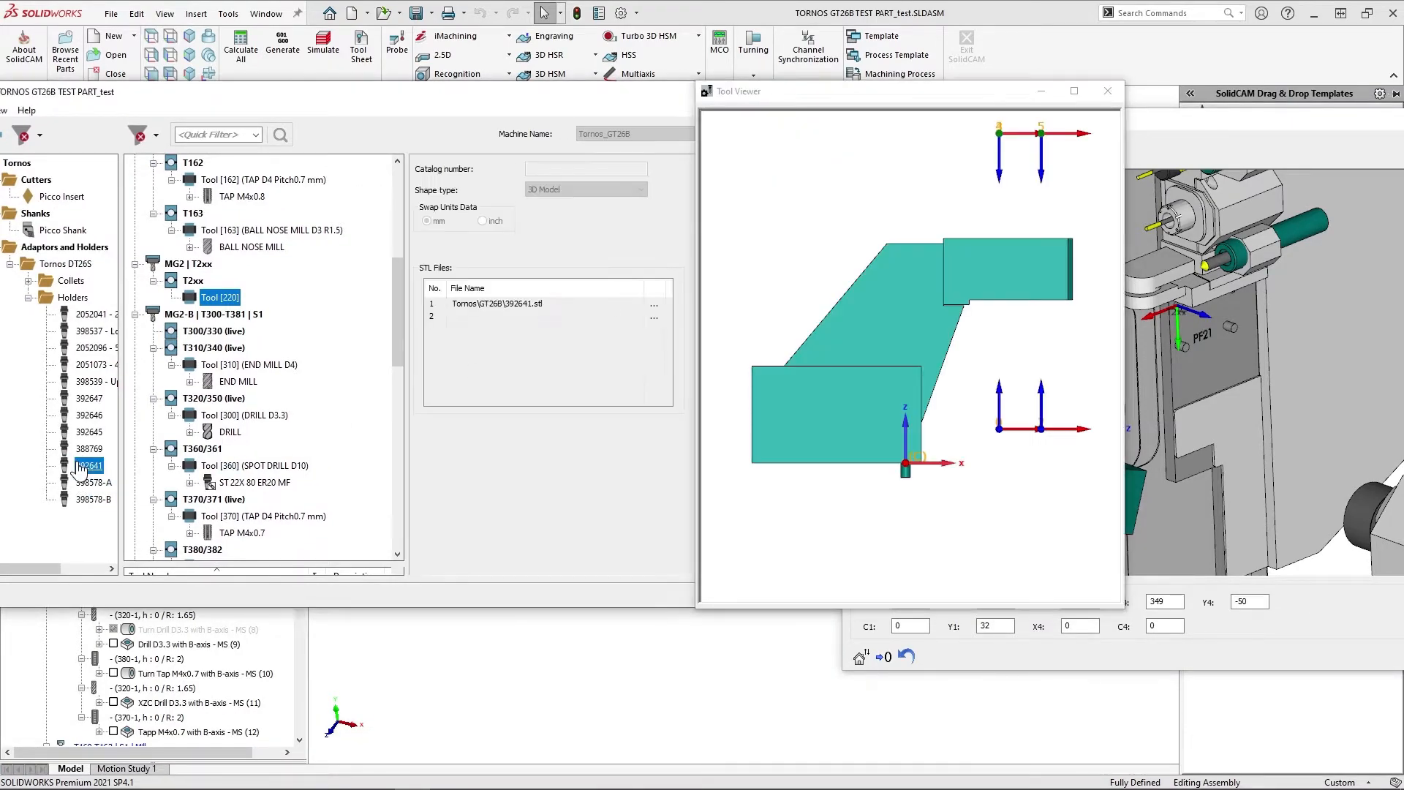
click(89, 448)
scroll(953, 321, down, 2)
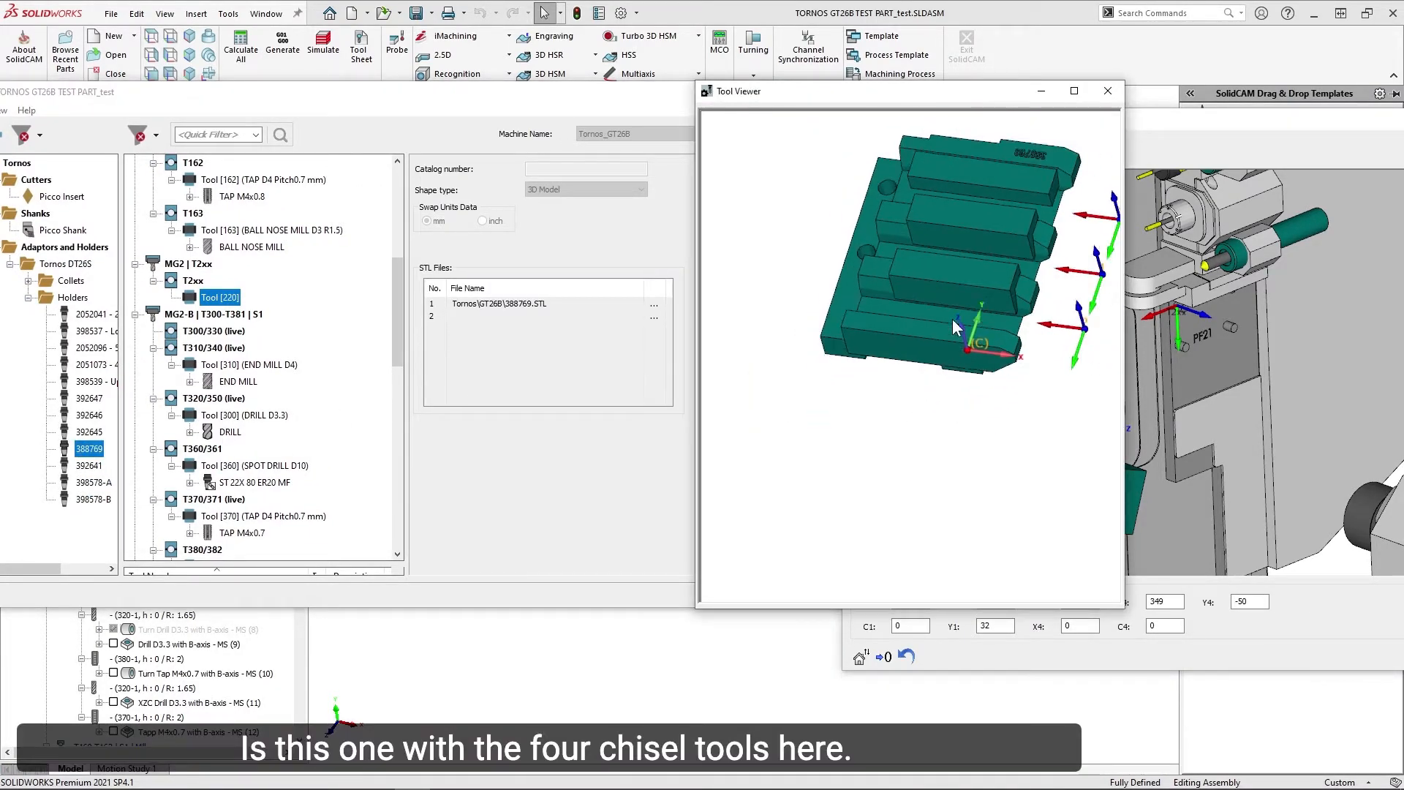
ctrl+middle_drag(947, 327, 938, 371)
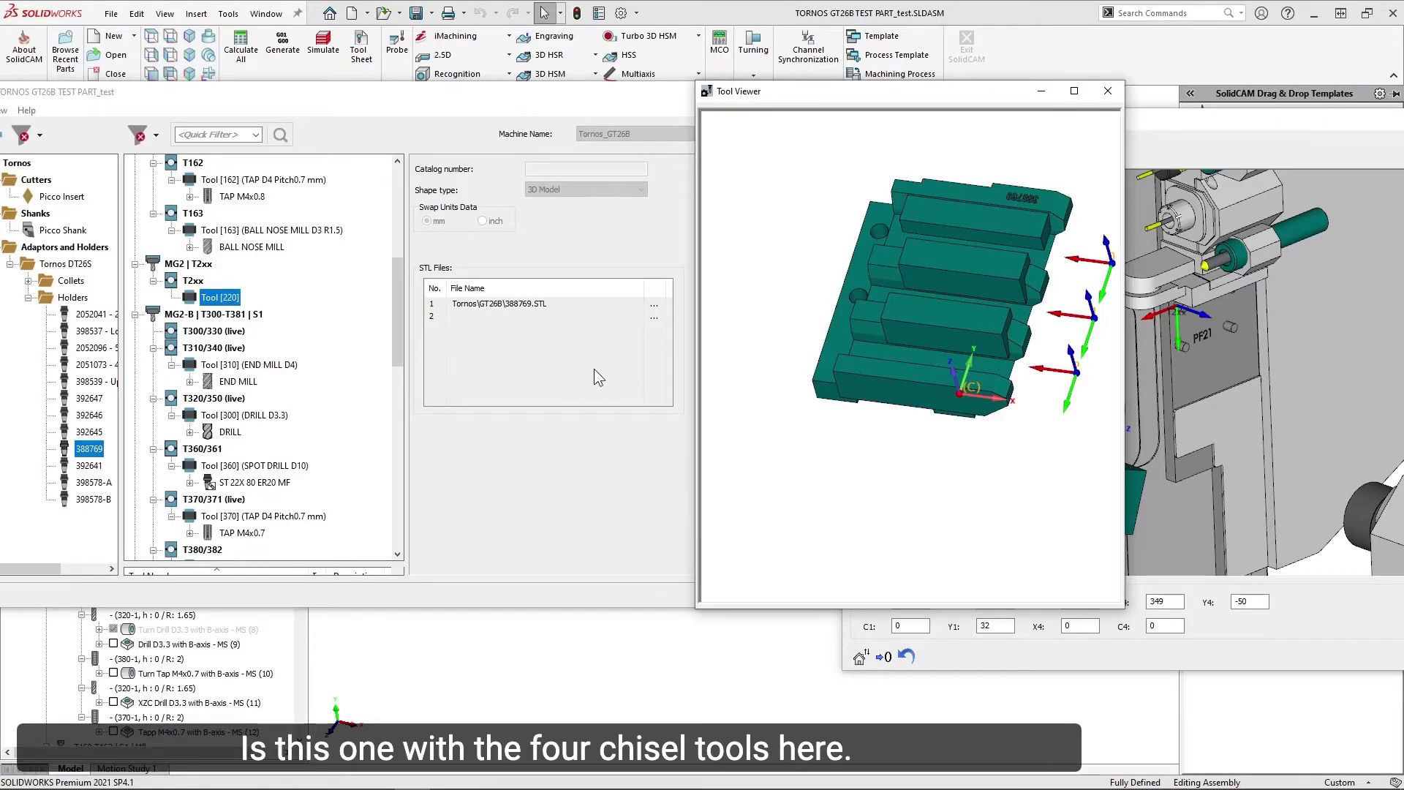
Mount holder 388769 from the library on Tool [220] and check its placement in the machine preview.
drag(88, 448, 212, 314)
scroll(1217, 344, up, 3)
mouse_move(1165, 359)
middle_down()
mouse_move(1188, 336)
mouse_move(1157, 355)
middle_up()
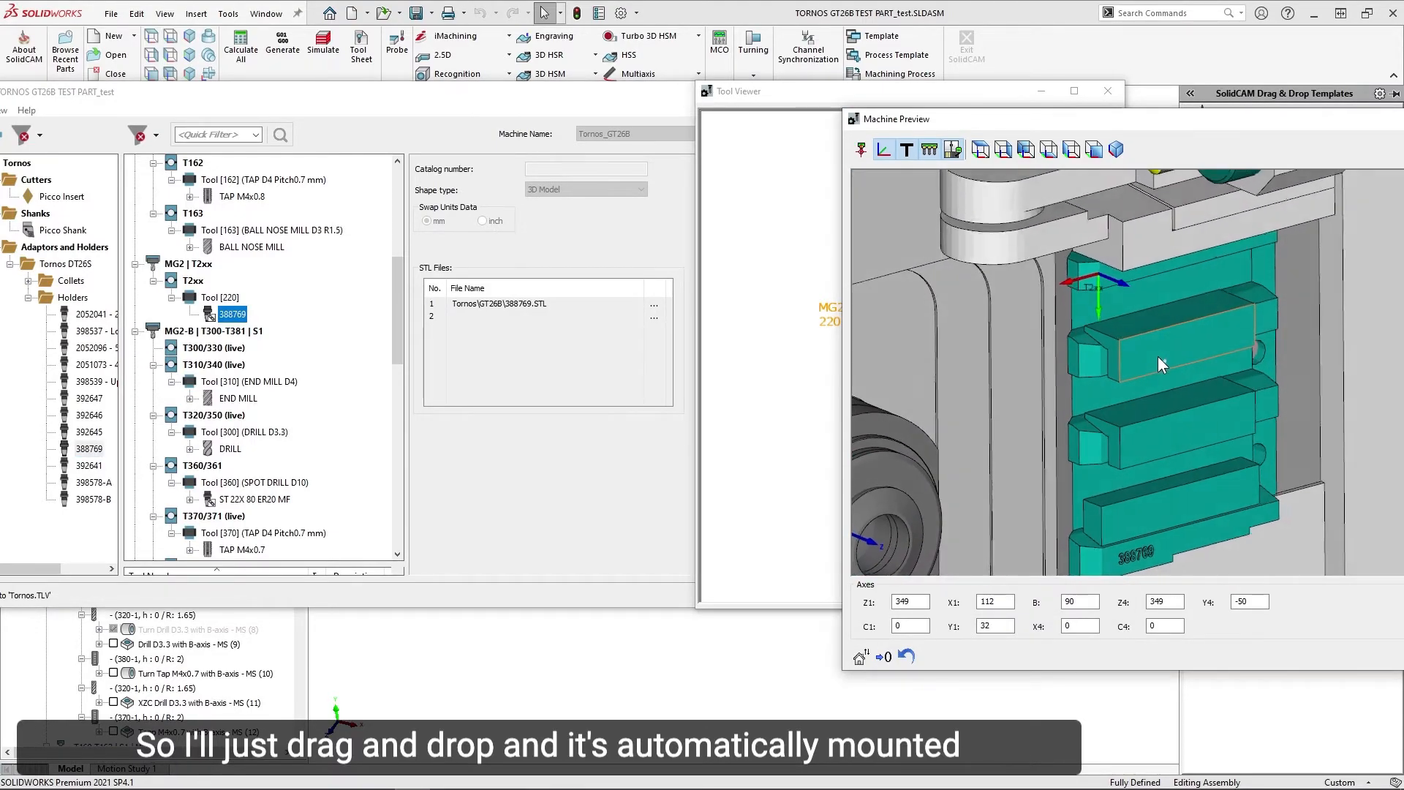
scroll(1157, 356, down, 3)
ctrl+middle_drag(1151, 470, 1161, 407)
scroll(1160, 409, down, 1)
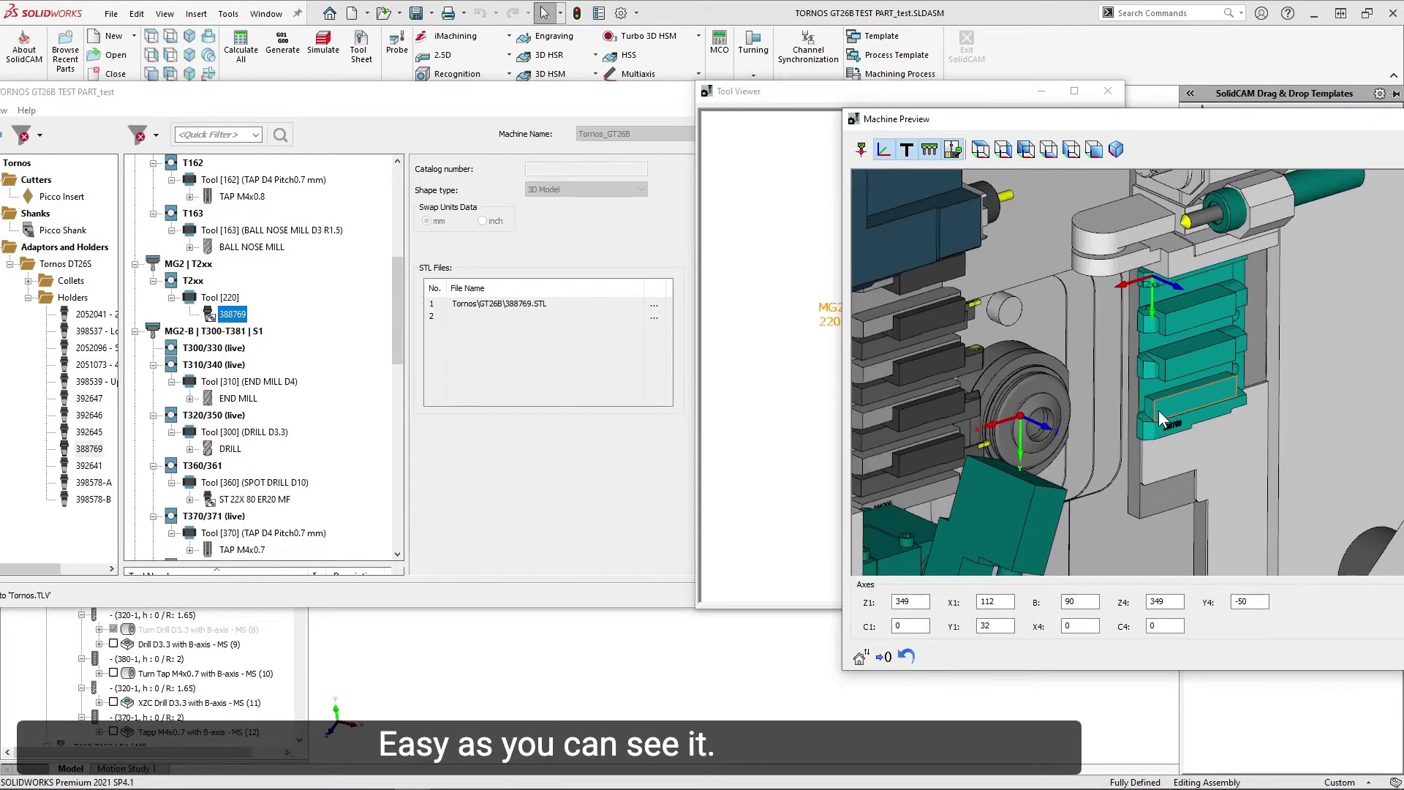
Copy the Ext. Turning component of Tool [111] onto holder 388769 of Tool [220].
click(772, 366)
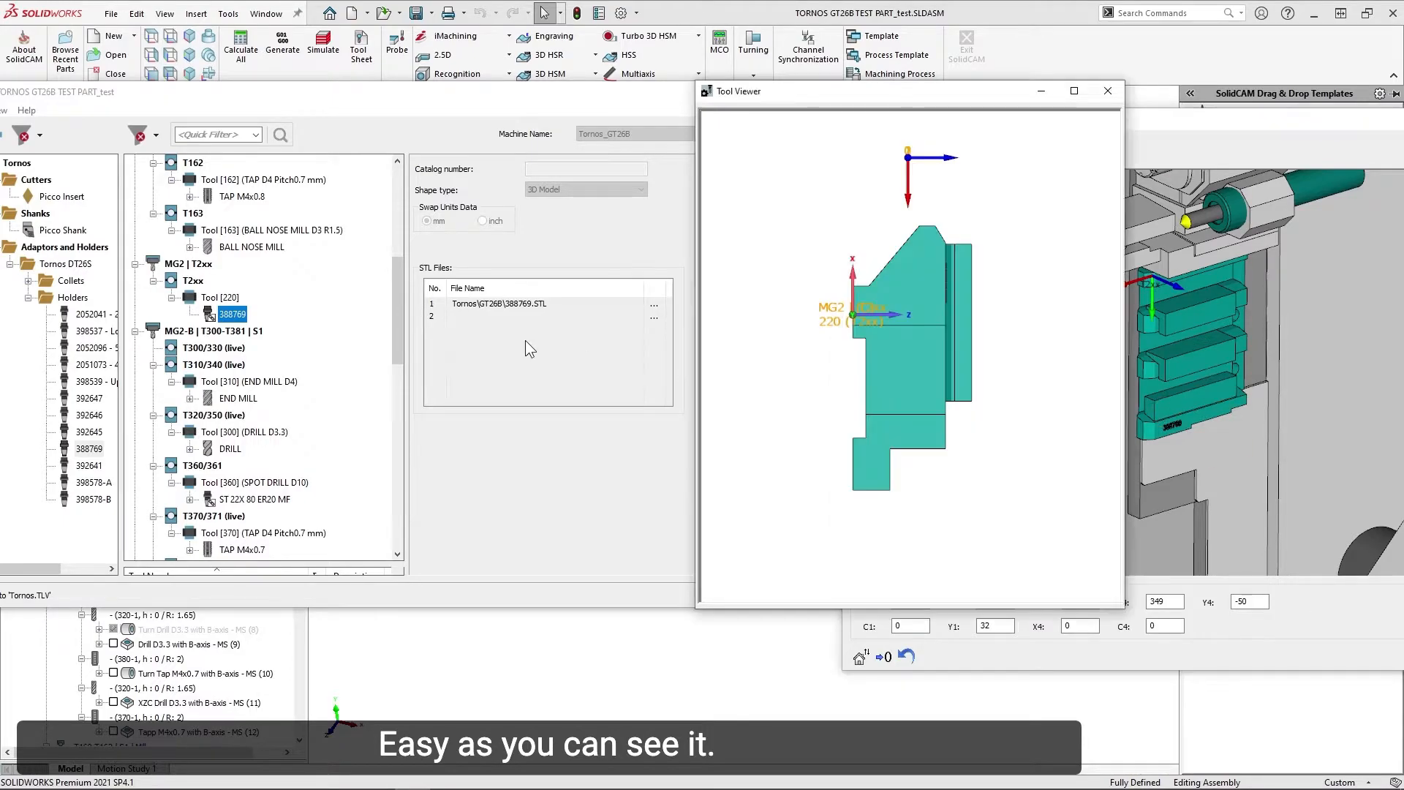
drag(295, 98, 421, 90)
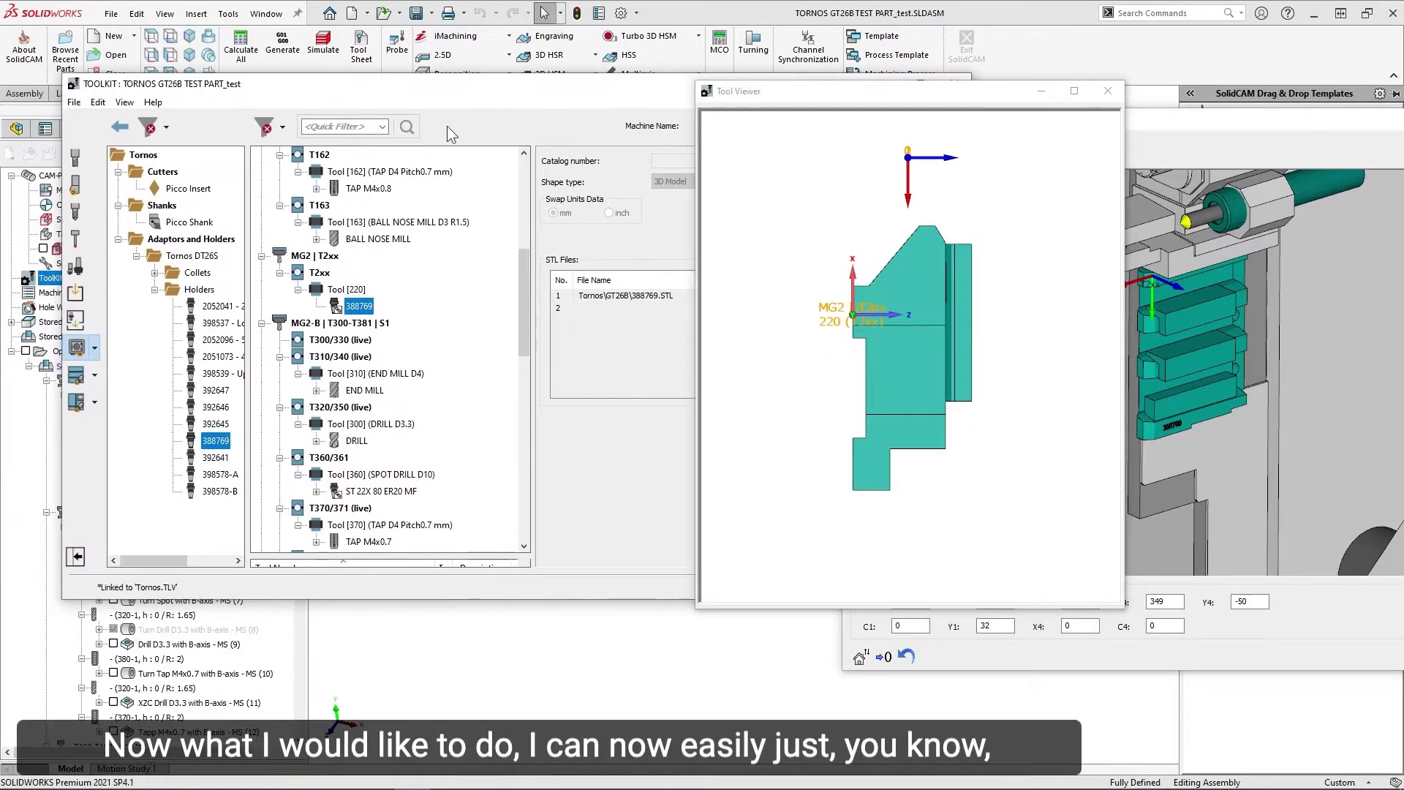
click(75, 556)
scroll(315, 395, up, 7)
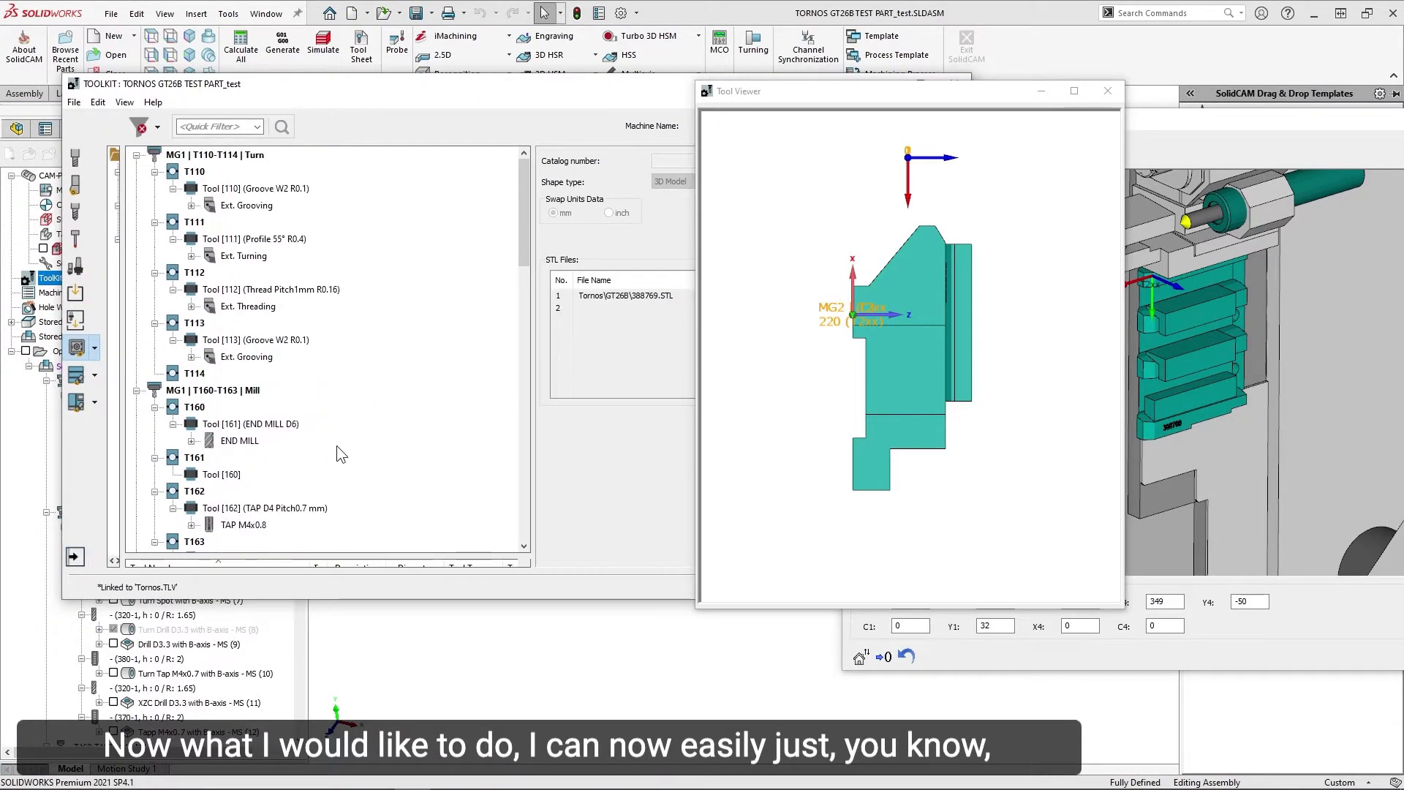
right_click(241, 260)
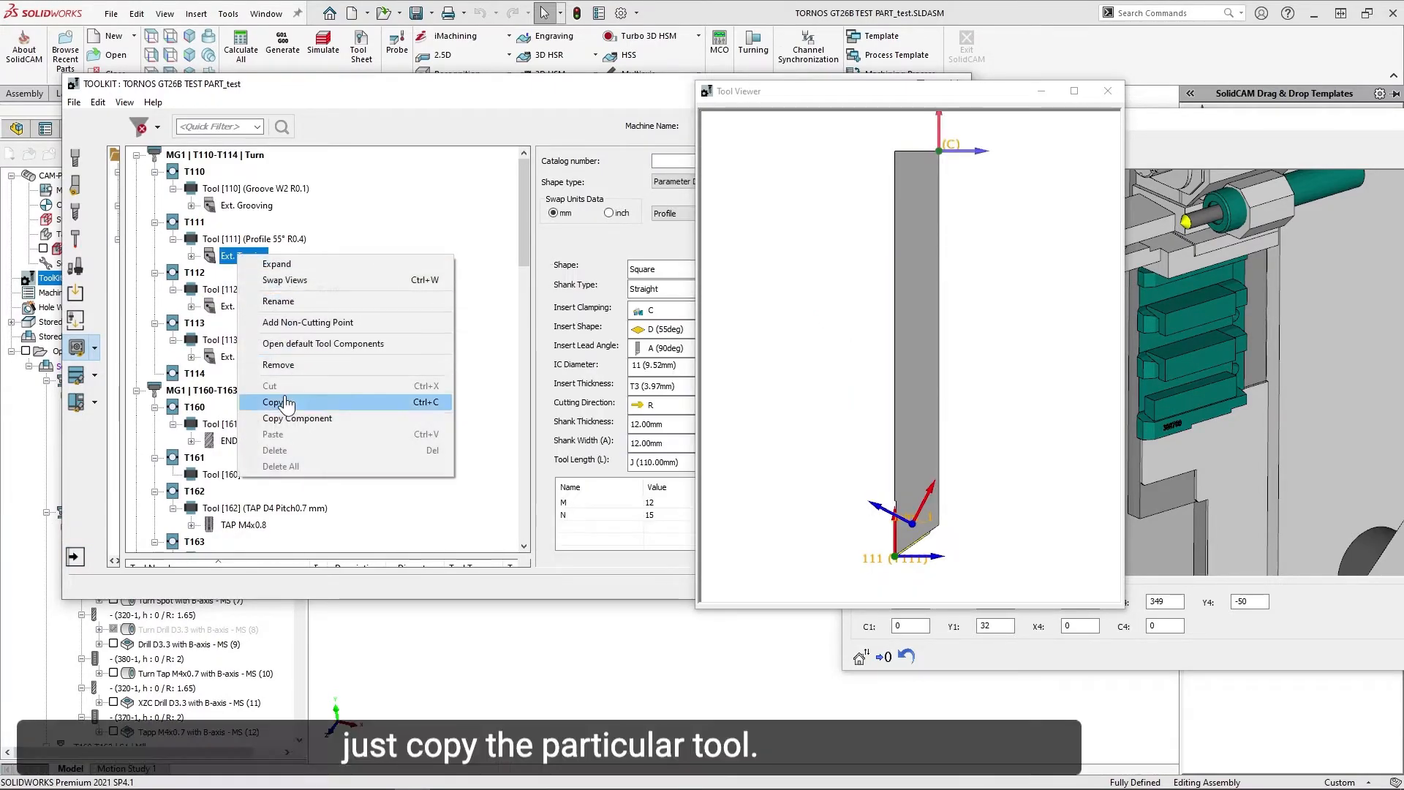
click(263, 402)
drag(819, 98, 800, 133)
scroll(316, 314, down, 2)
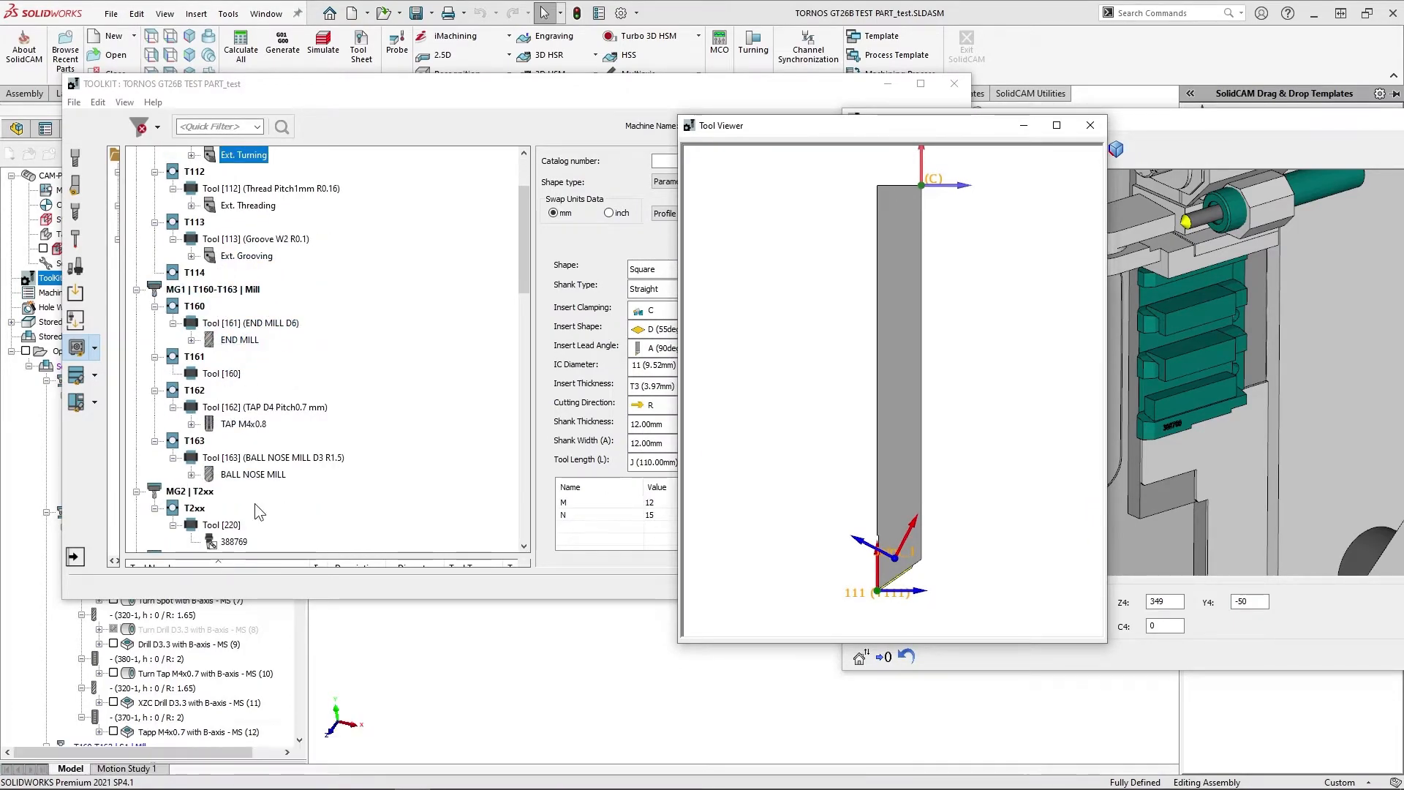
scroll(234, 490, down, 1)
right_click(234, 491)
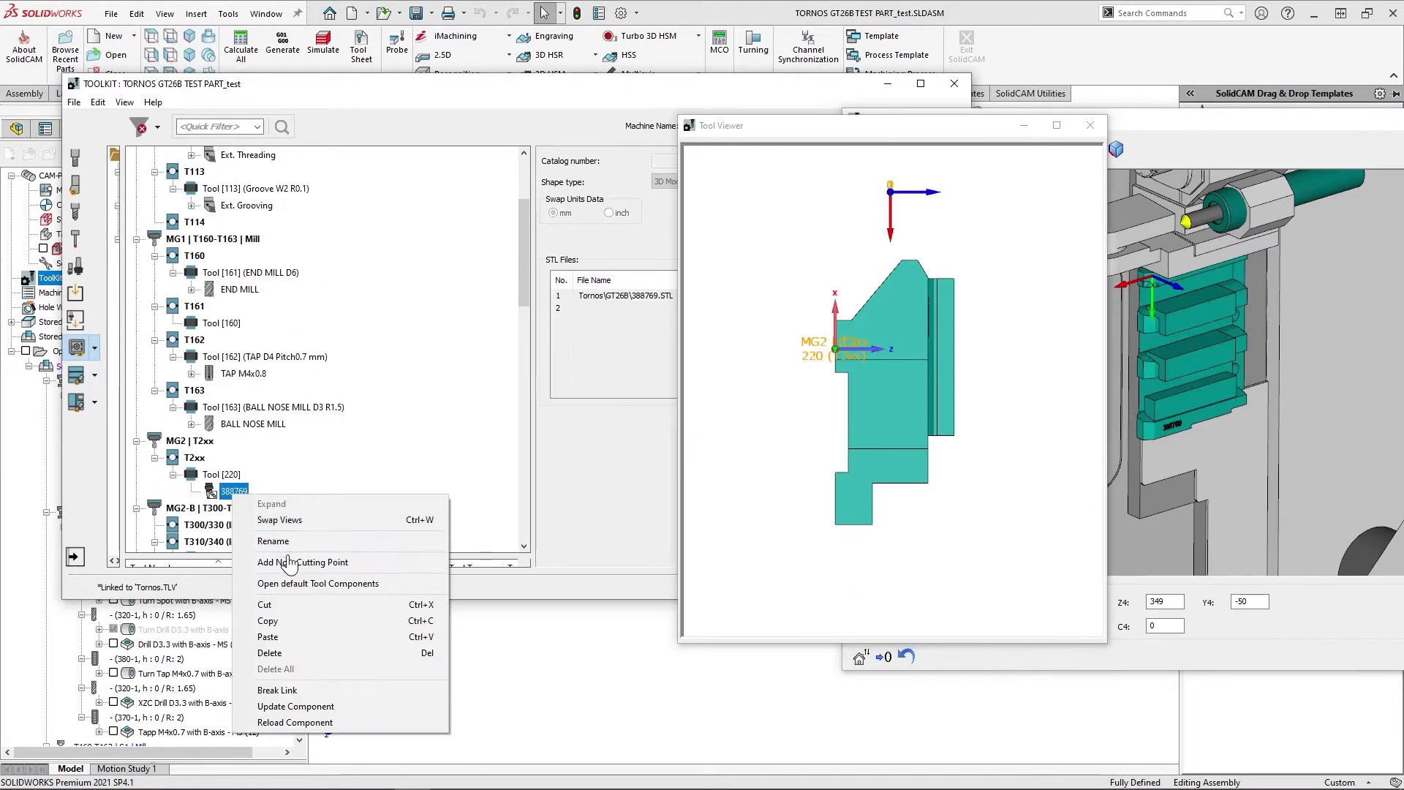
click(268, 636)
Copy the Ext. Threading component of Tool [112] onto holder 388769 of Tool [220].
scroll(252, 323, up, 3)
click(248, 305)
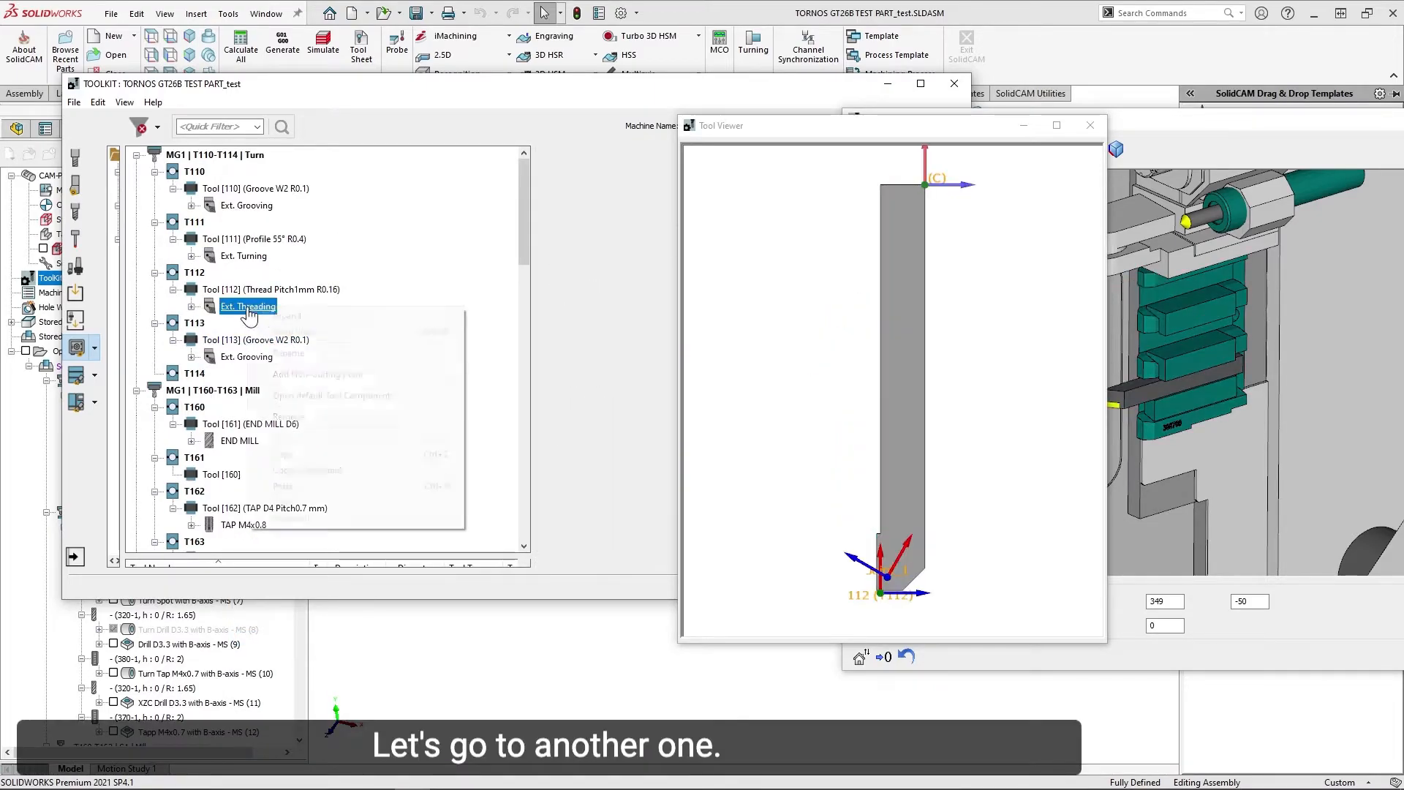
right_click(241, 305)
click(300, 454)
scroll(299, 453, down, 5)
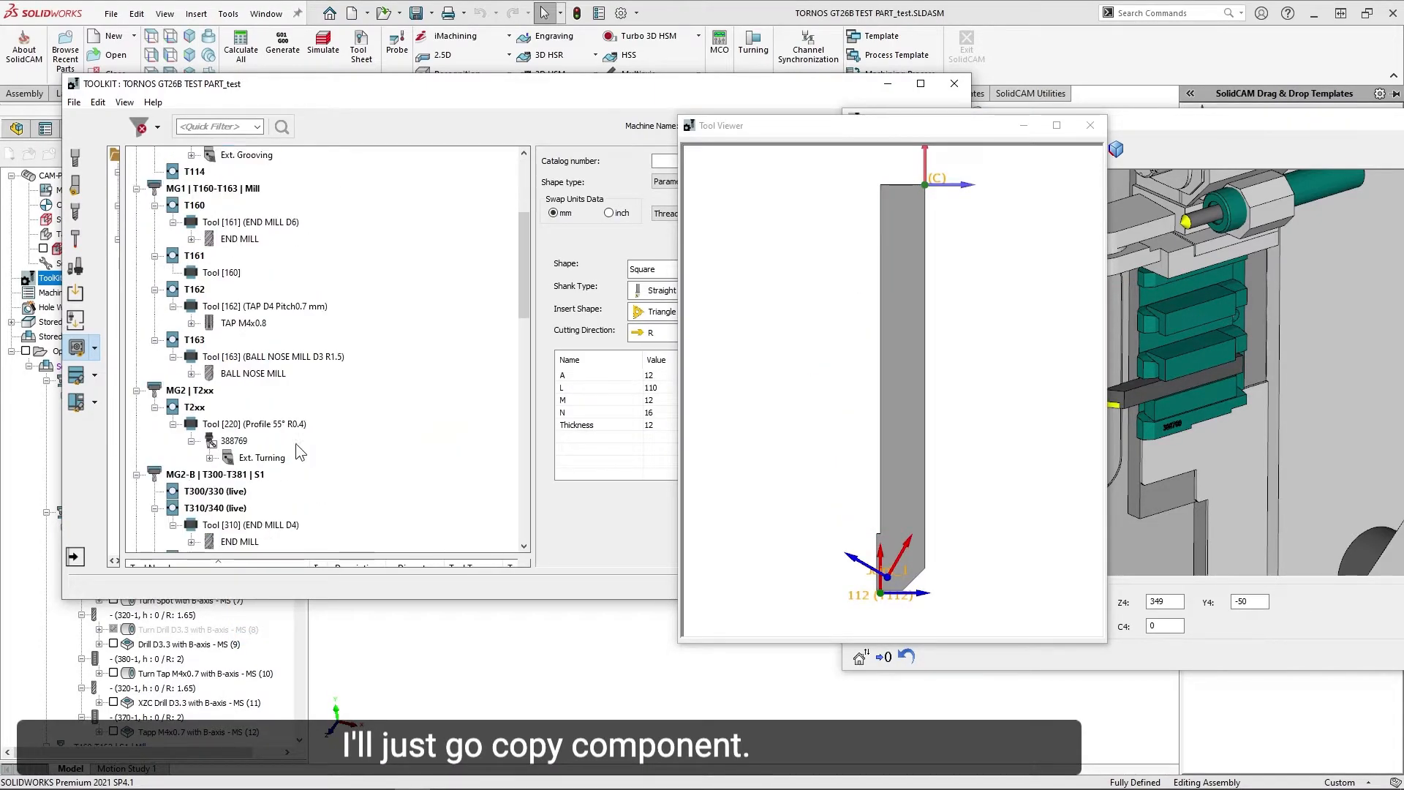
click(234, 390)
right_click(223, 392)
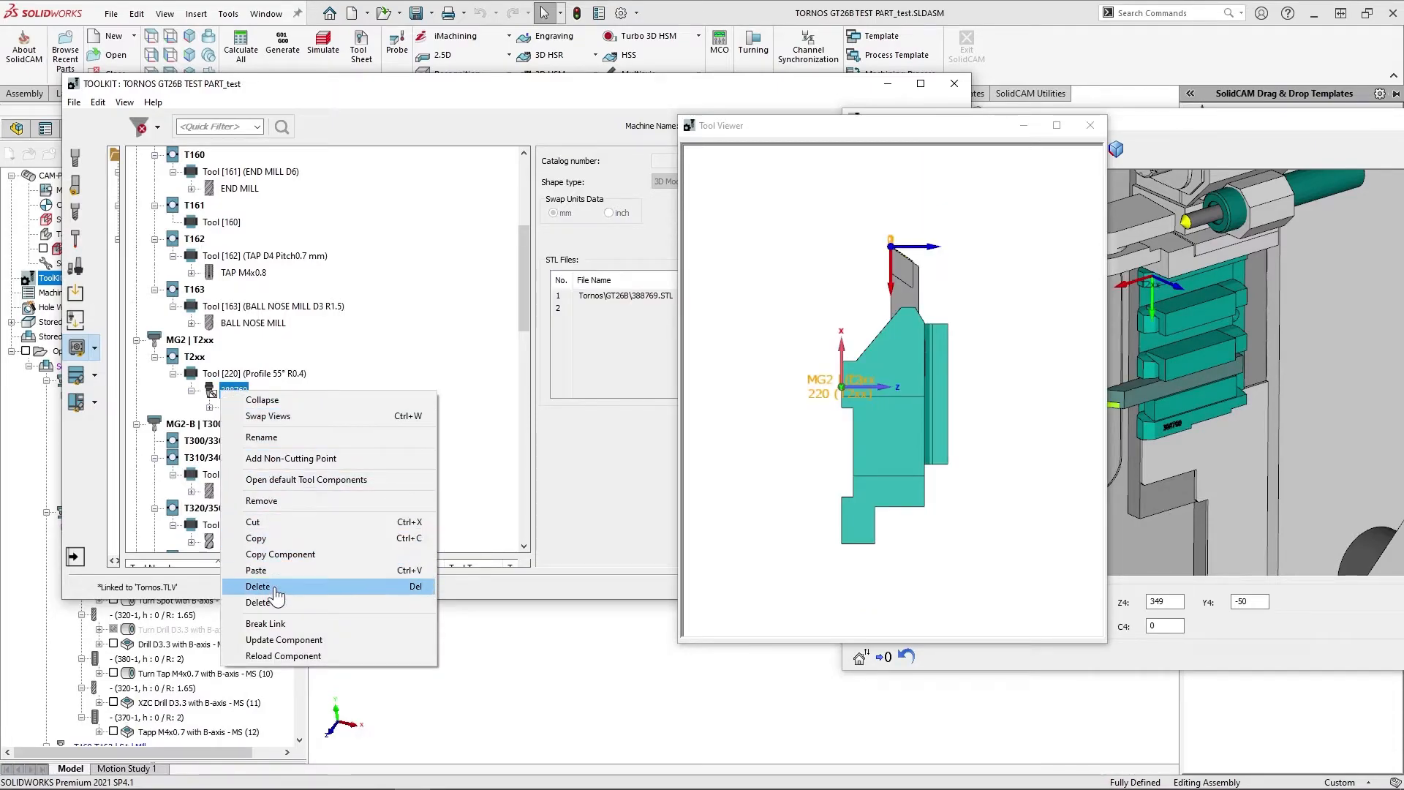
click(271, 571)
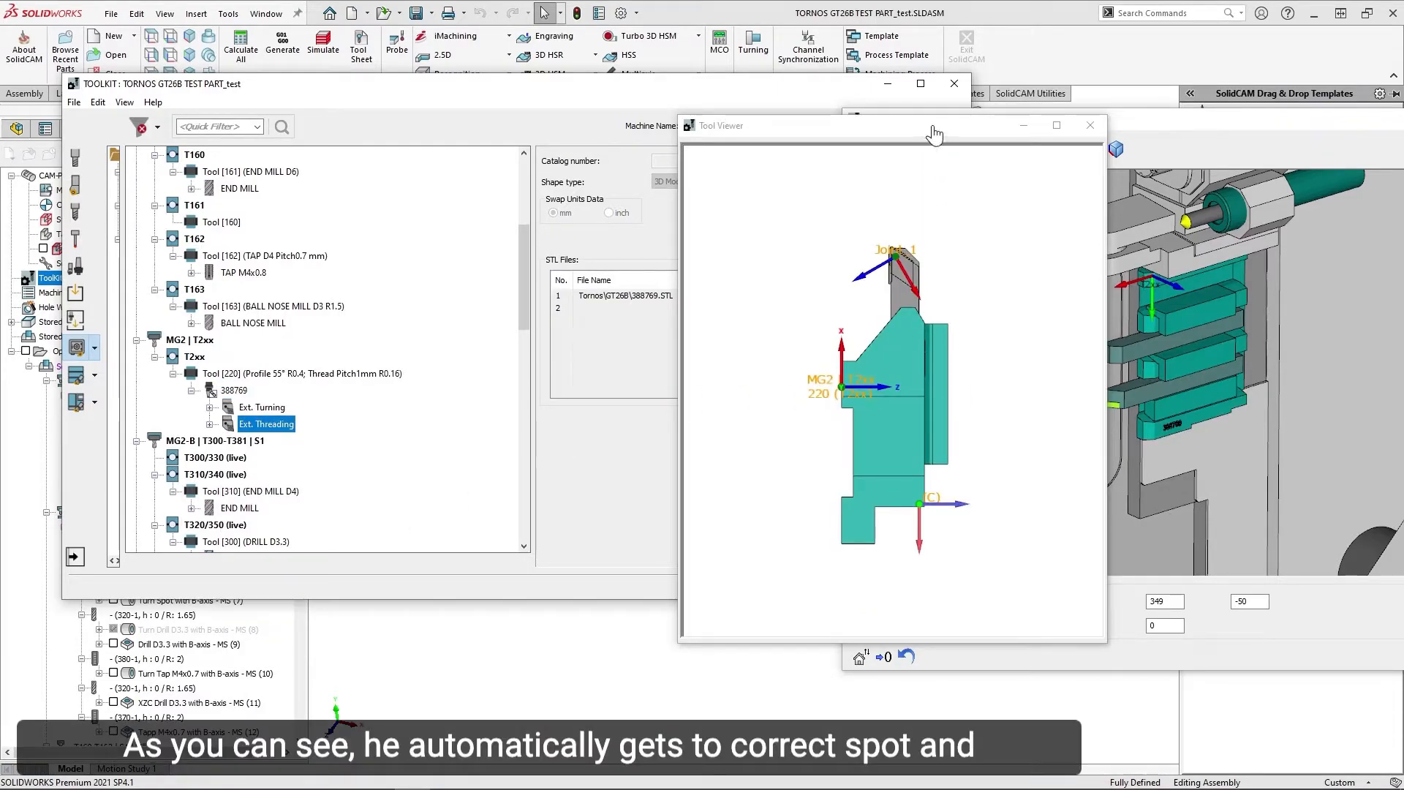
Examine how the turning and threading tools sit on holder 388769 in the tool viewer.
drag(933, 128, 771, 109)
click(1076, 433)
middle_drag(805, 366, 731, 342)
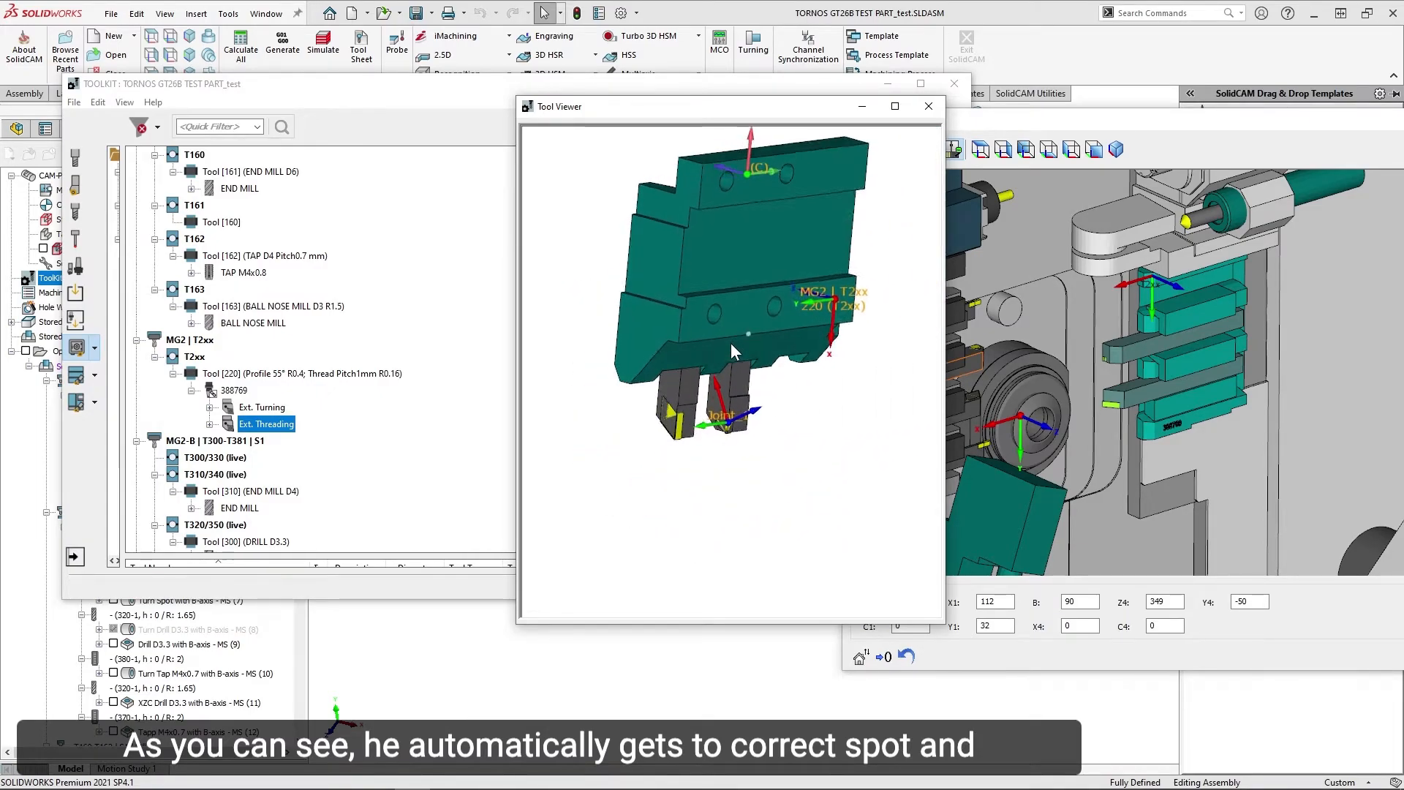
Check the turning and threading tools on holder 388769 in the machine preview and close the tool viewer.
click(1152, 376)
scroll(1152, 376, up, 4)
middle_drag(1148, 332, 1069, 366)
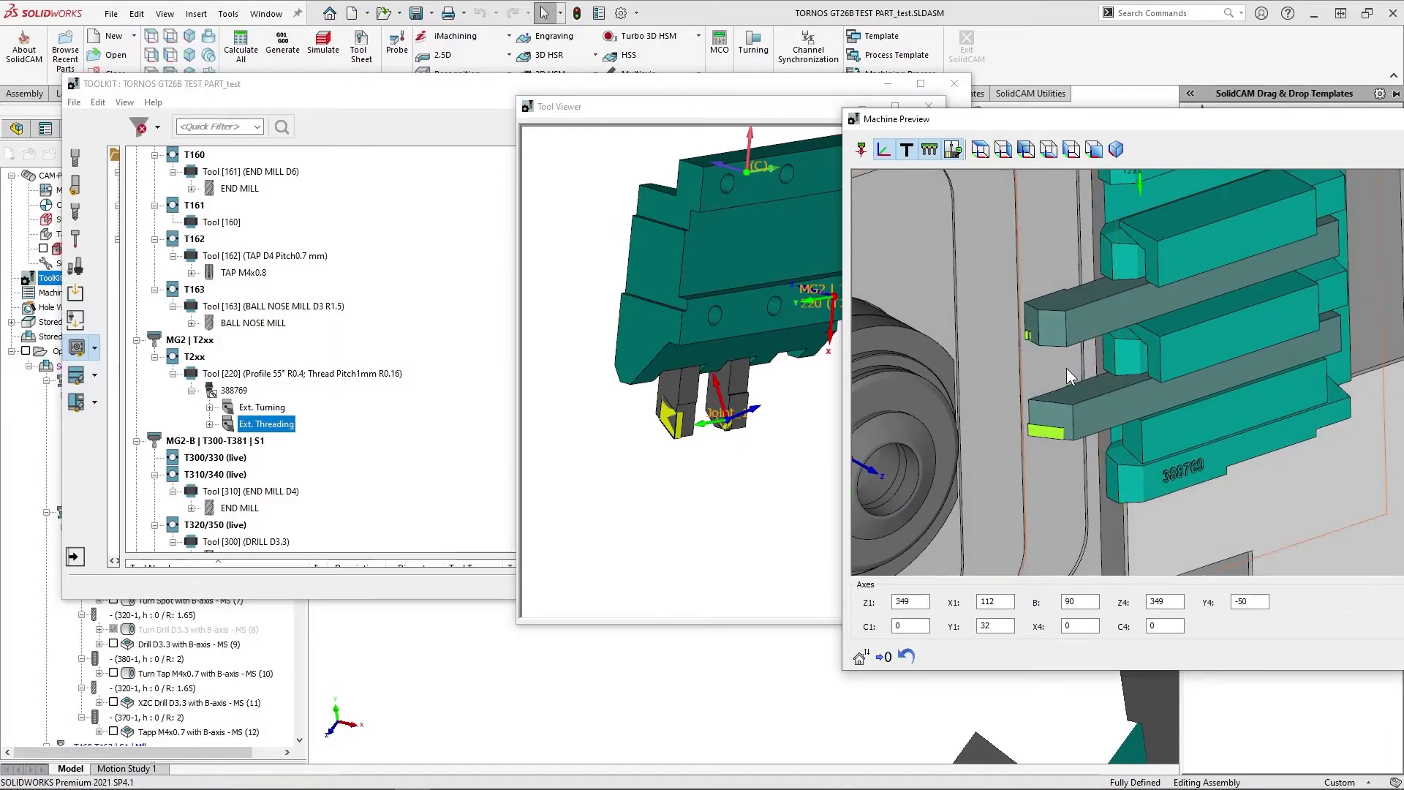
drag(804, 114, 676, 113)
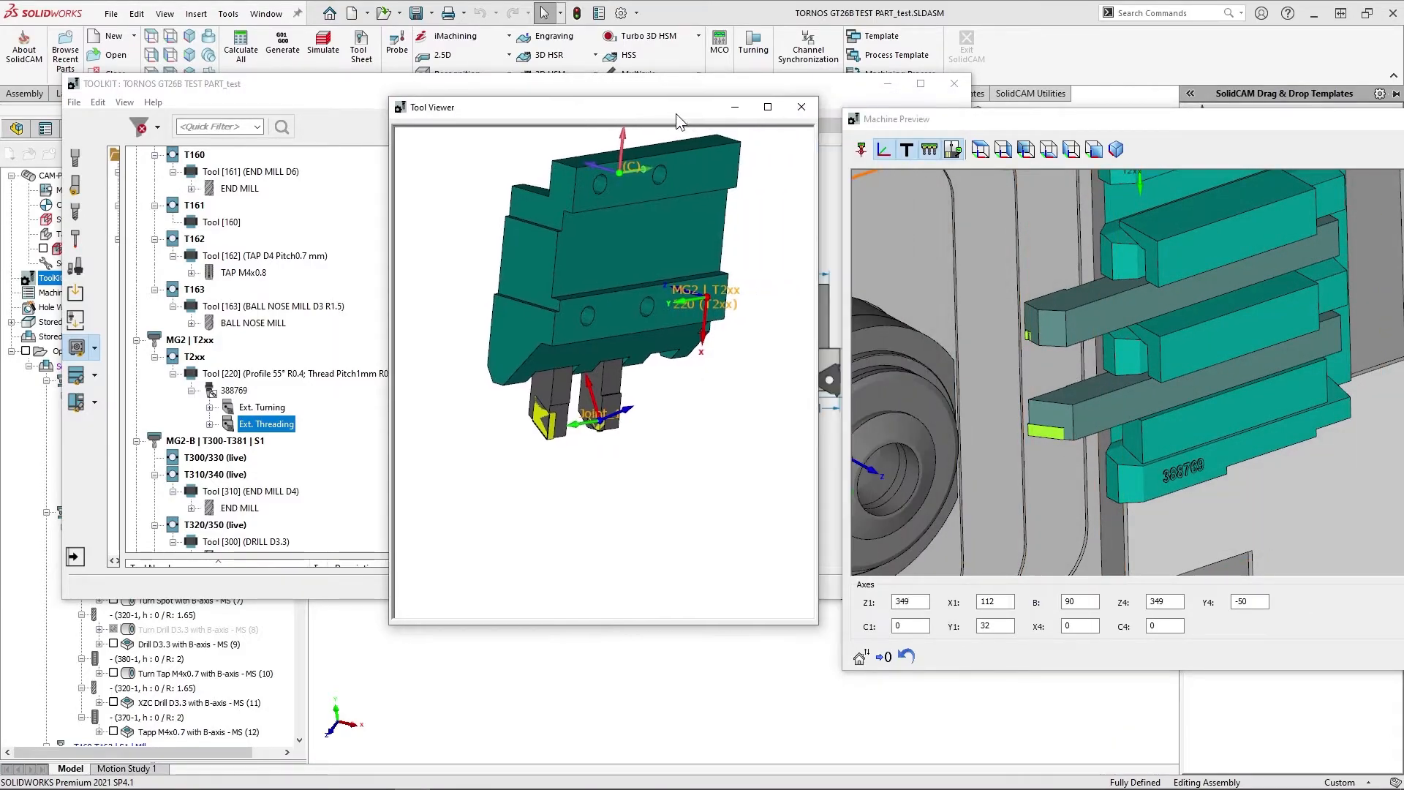
click(802, 107)
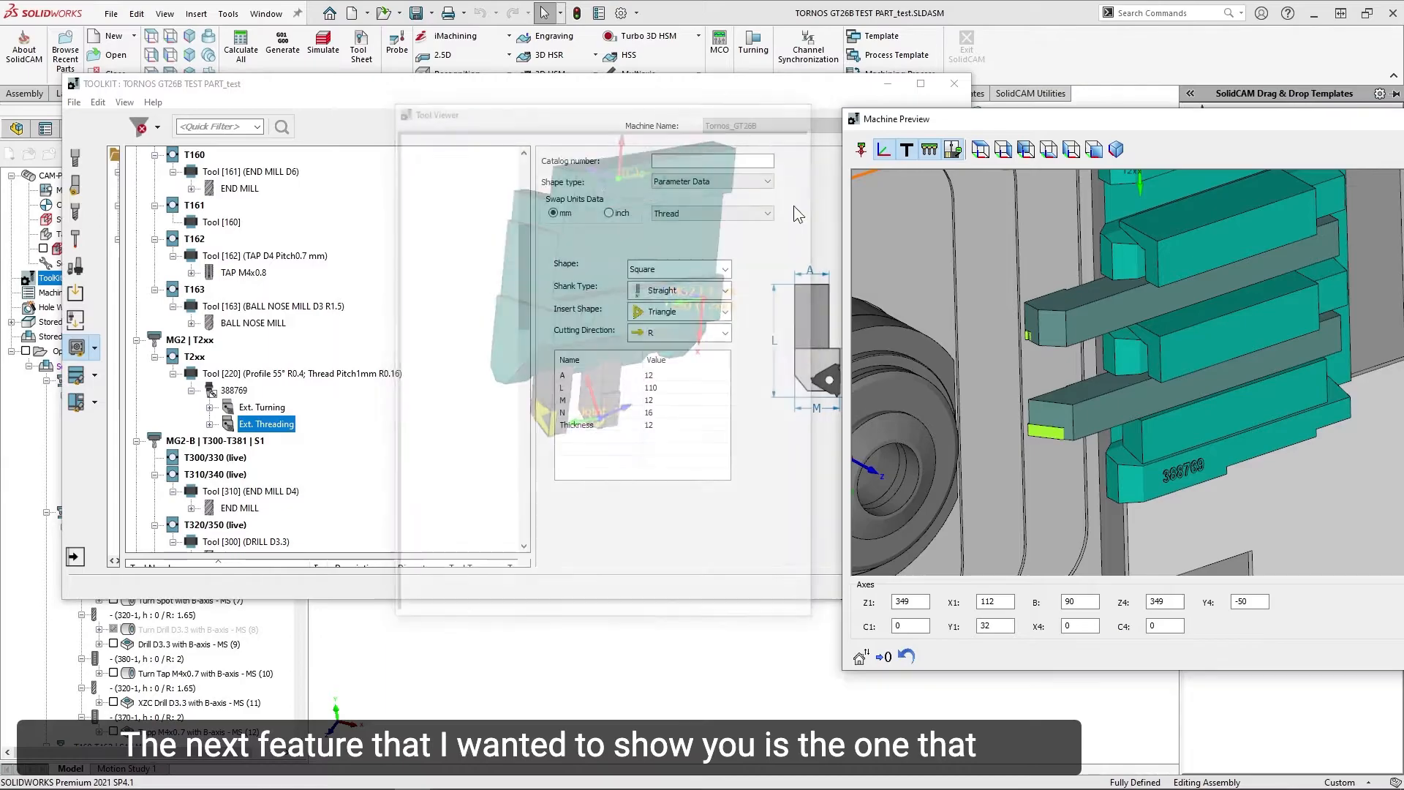
Select the Ext. Turning component of Tool [111] and examine its tip position in the enlarged machine preview.
drag(689, 81, 625, 75)
middle_drag(1119, 336, 1055, 380)
scroll(993, 387, up, 2)
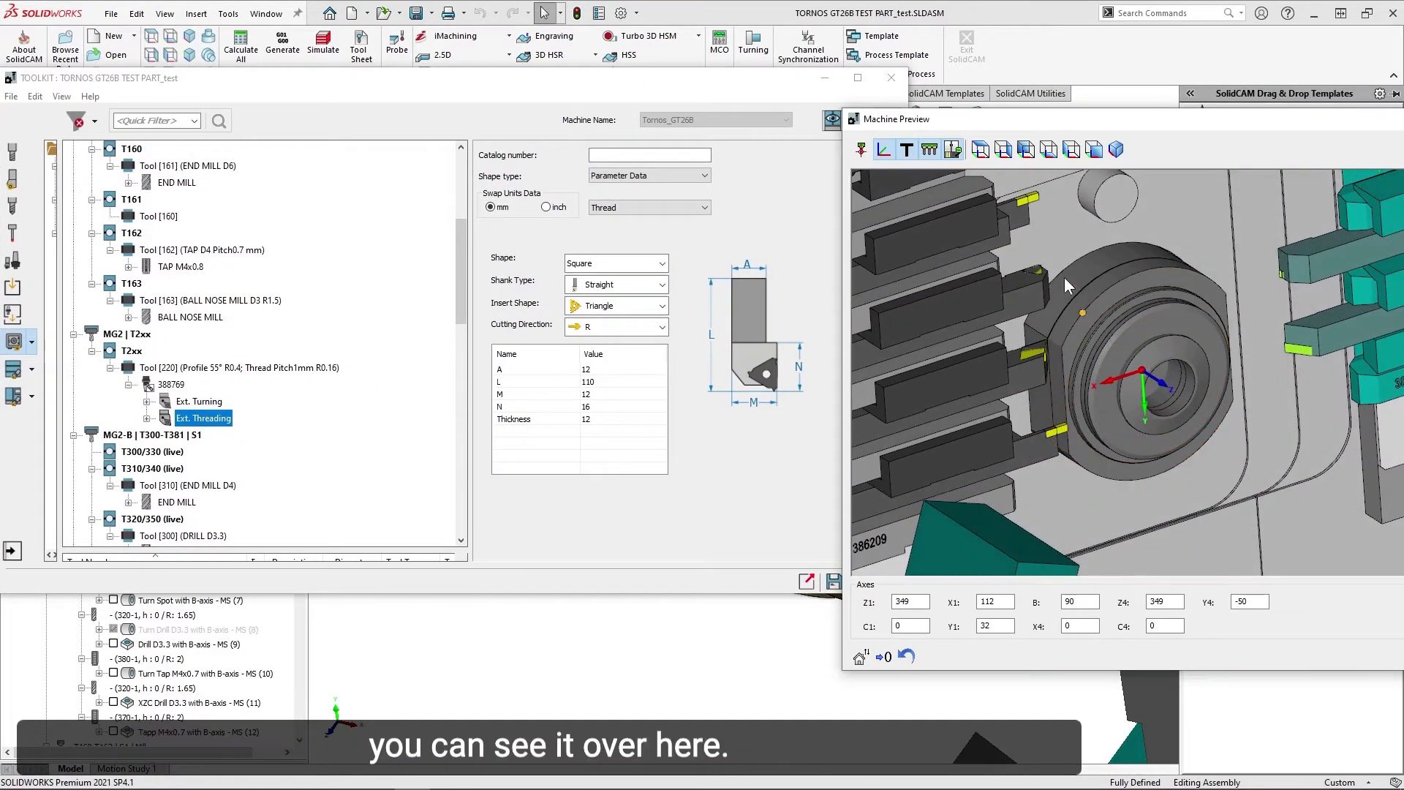
drag(1016, 121, 1400, 106)
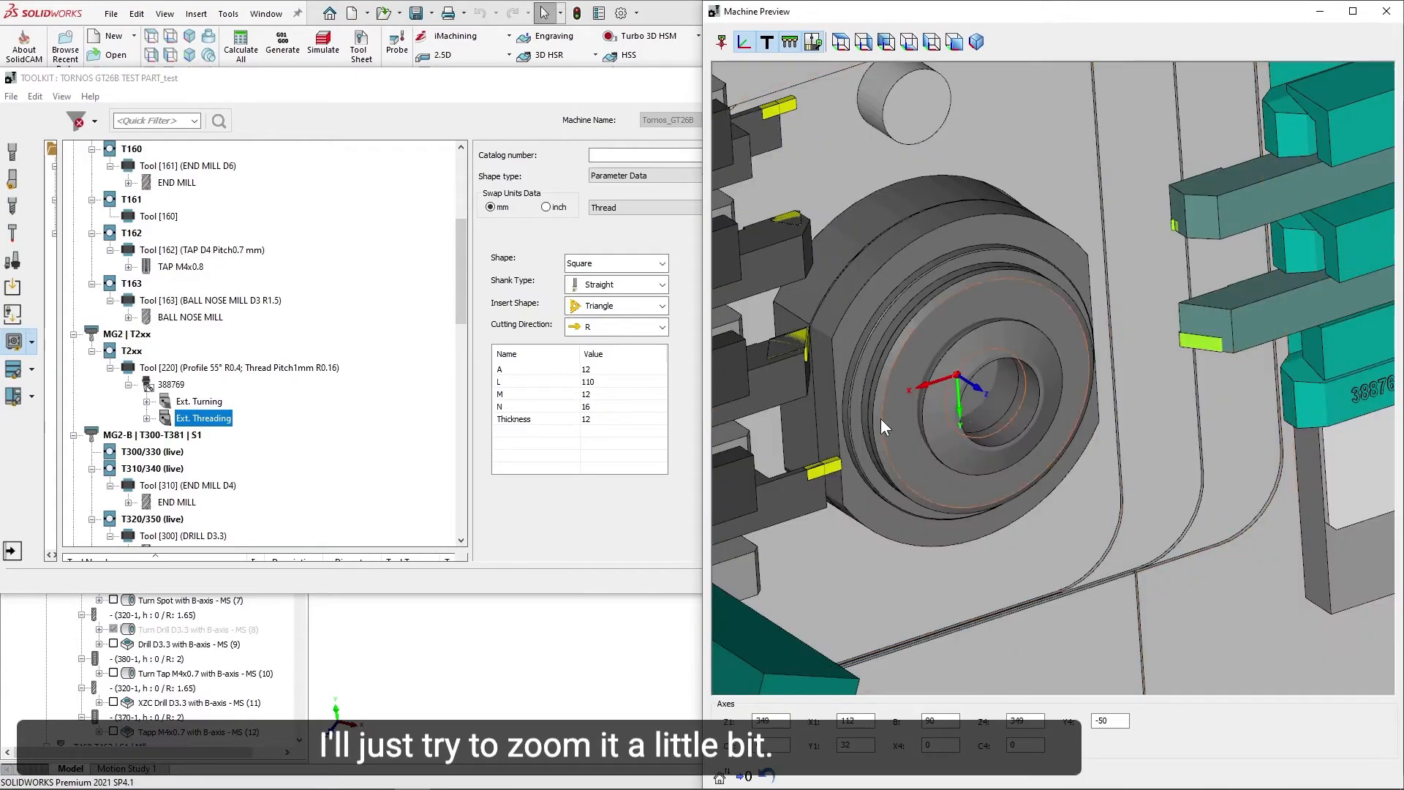
scroll(1039, 389, up, 3)
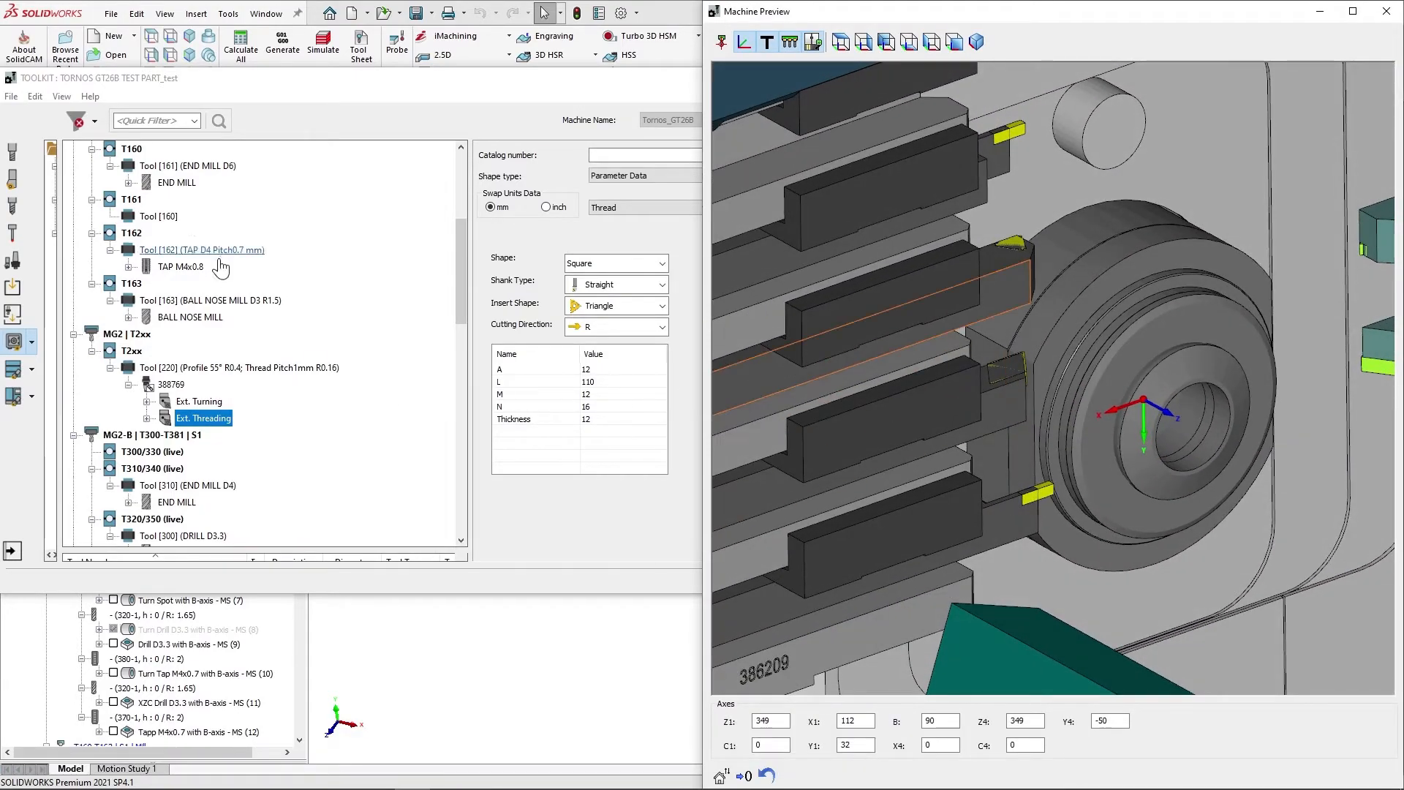
scroll(221, 271, up, 5)
click(189, 250)
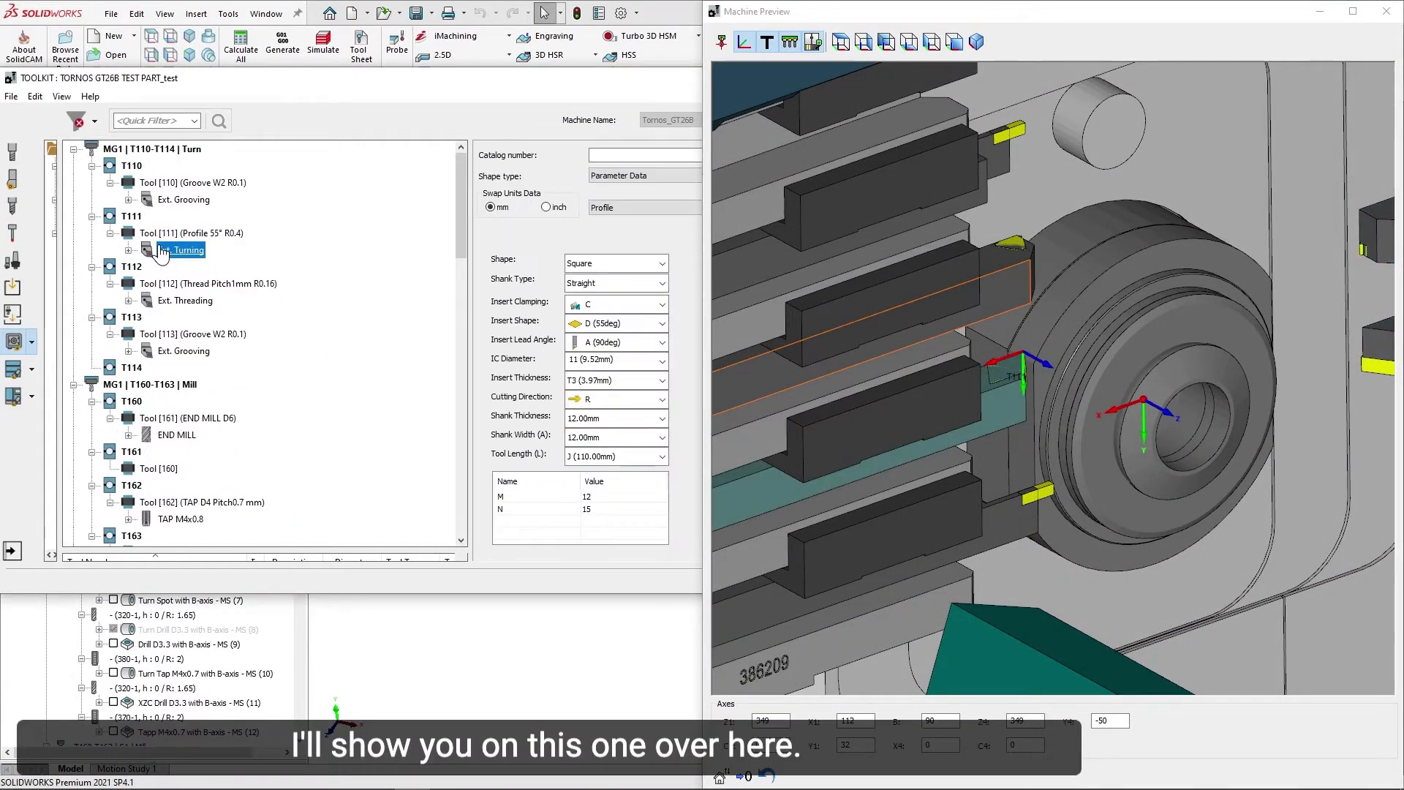
scroll(1038, 442, up, 3)
scroll(1001, 420, down, 5)
scroll(920, 358, up, 2)
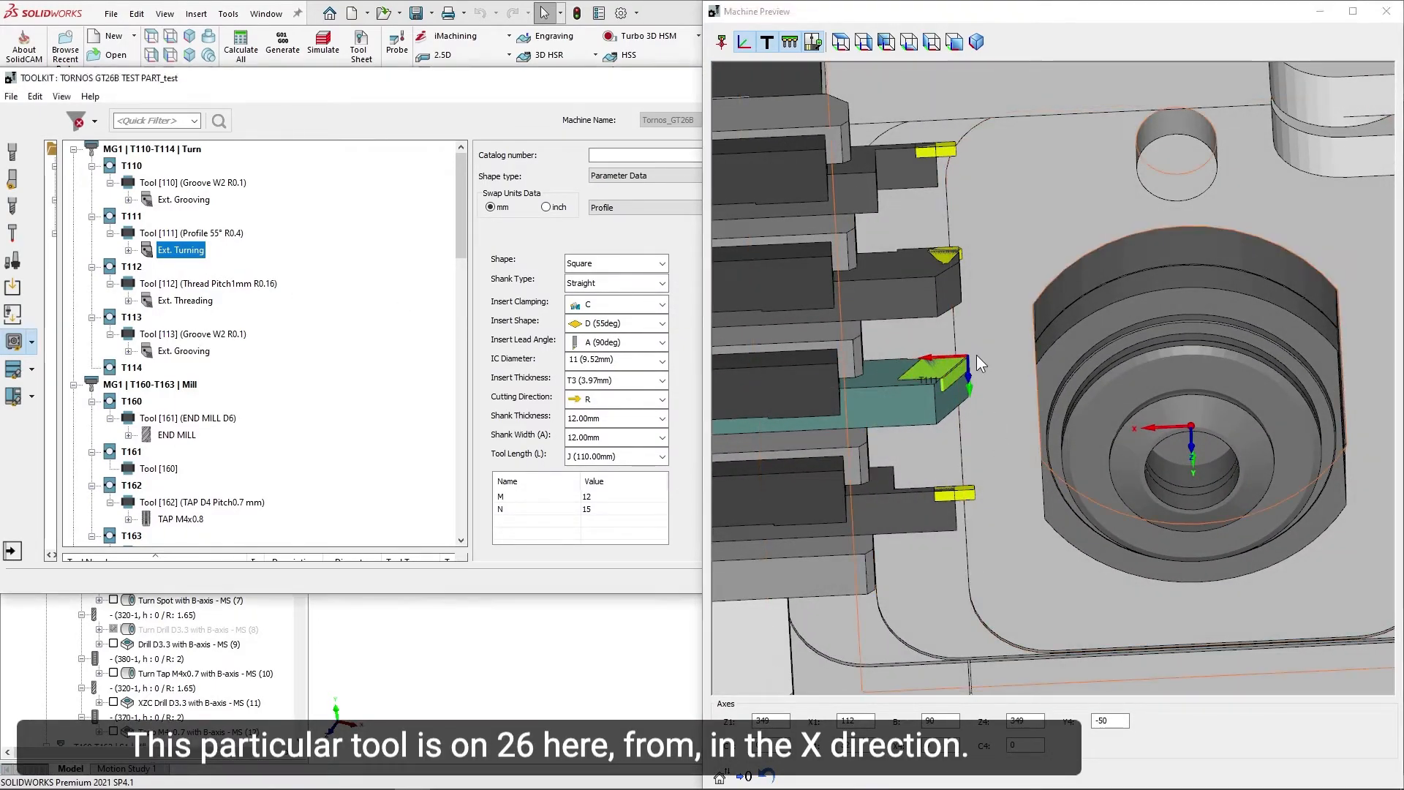
Try a mounting X position of 111 for the Ext. Turning component of Tool [111].
drag(607, 78, 354, 93)
click(630, 223)
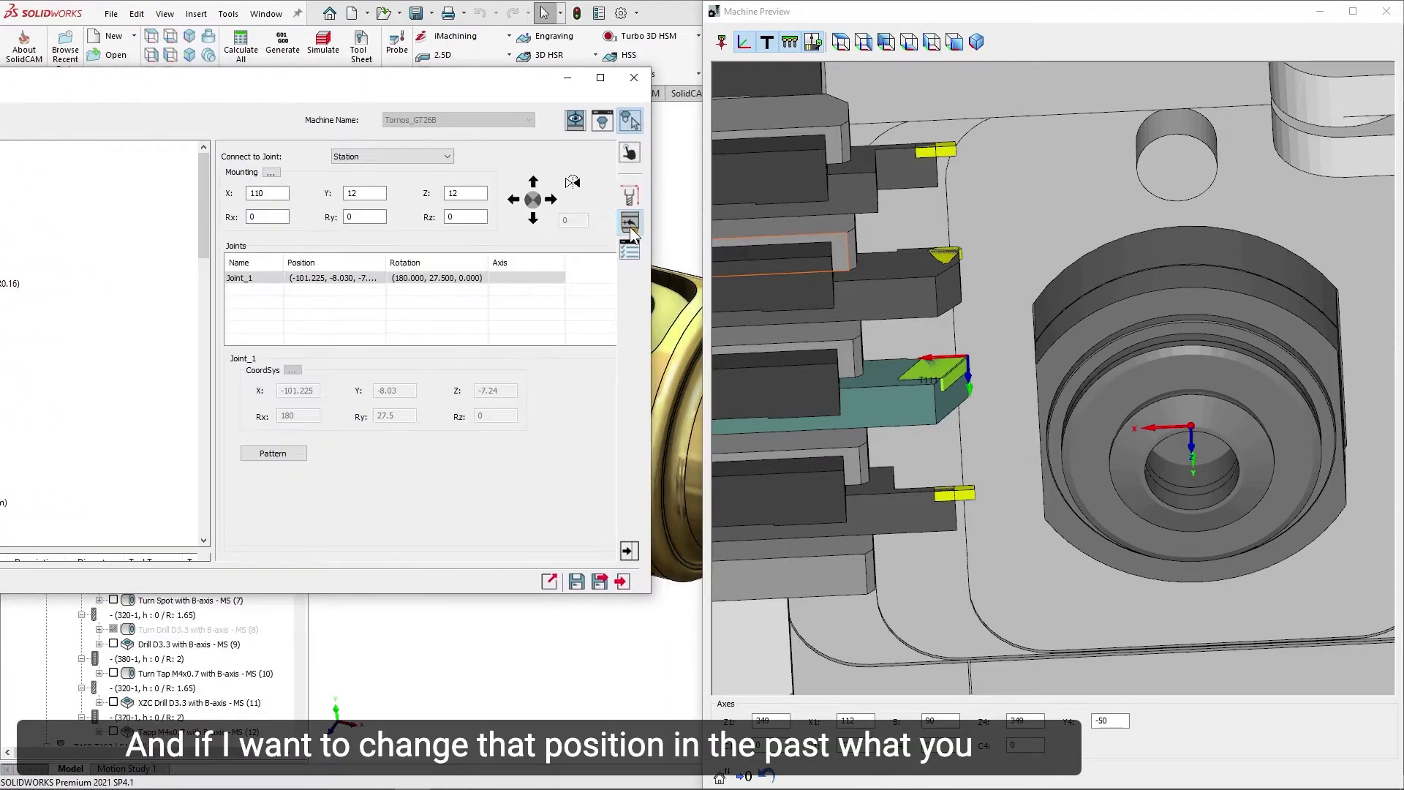
click(470, 193)
scroll(472, 193, down, 1)
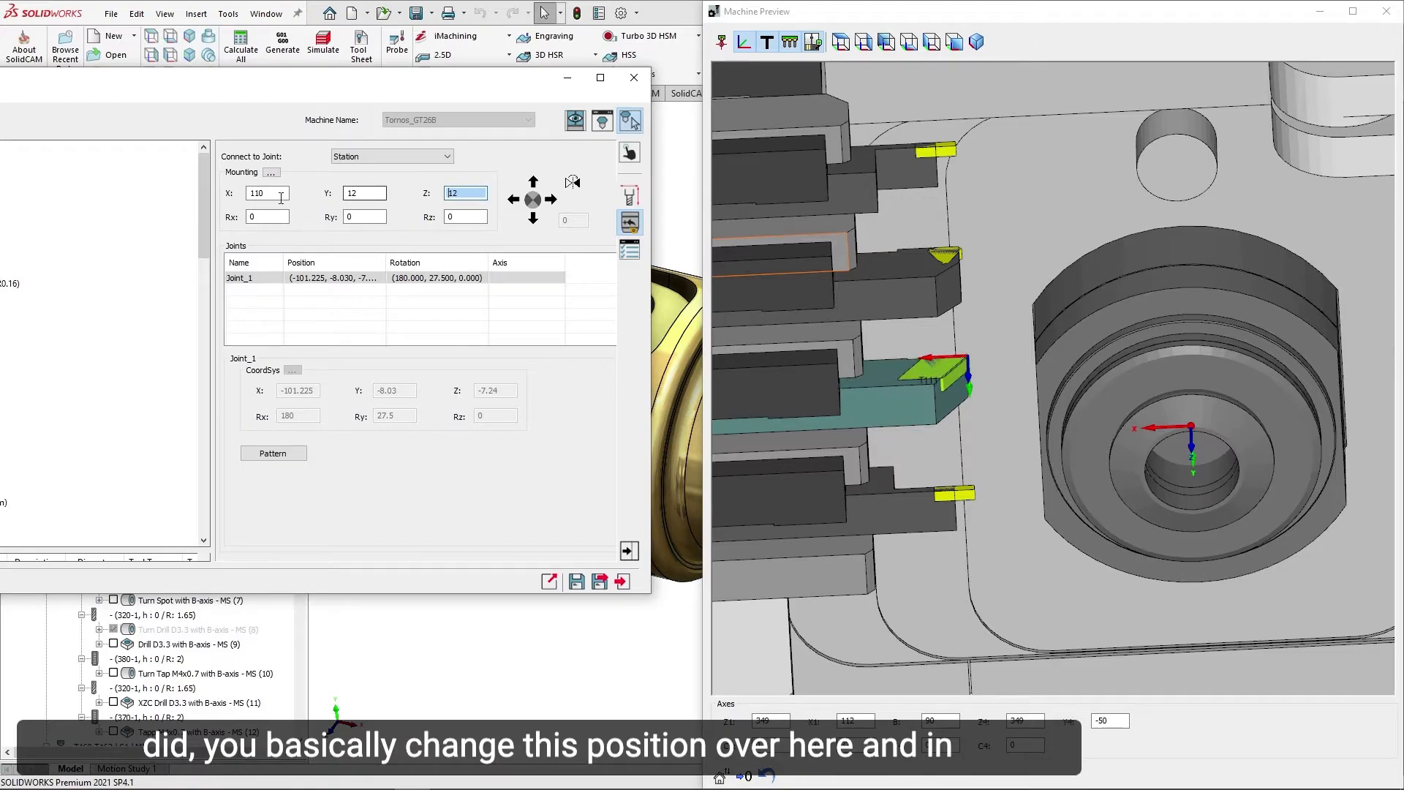
scroll(271, 196, down, 1)
scroll(272, 196, up, 2)
scroll(272, 195, up, 1)
scroll(468, 194, down, 1)
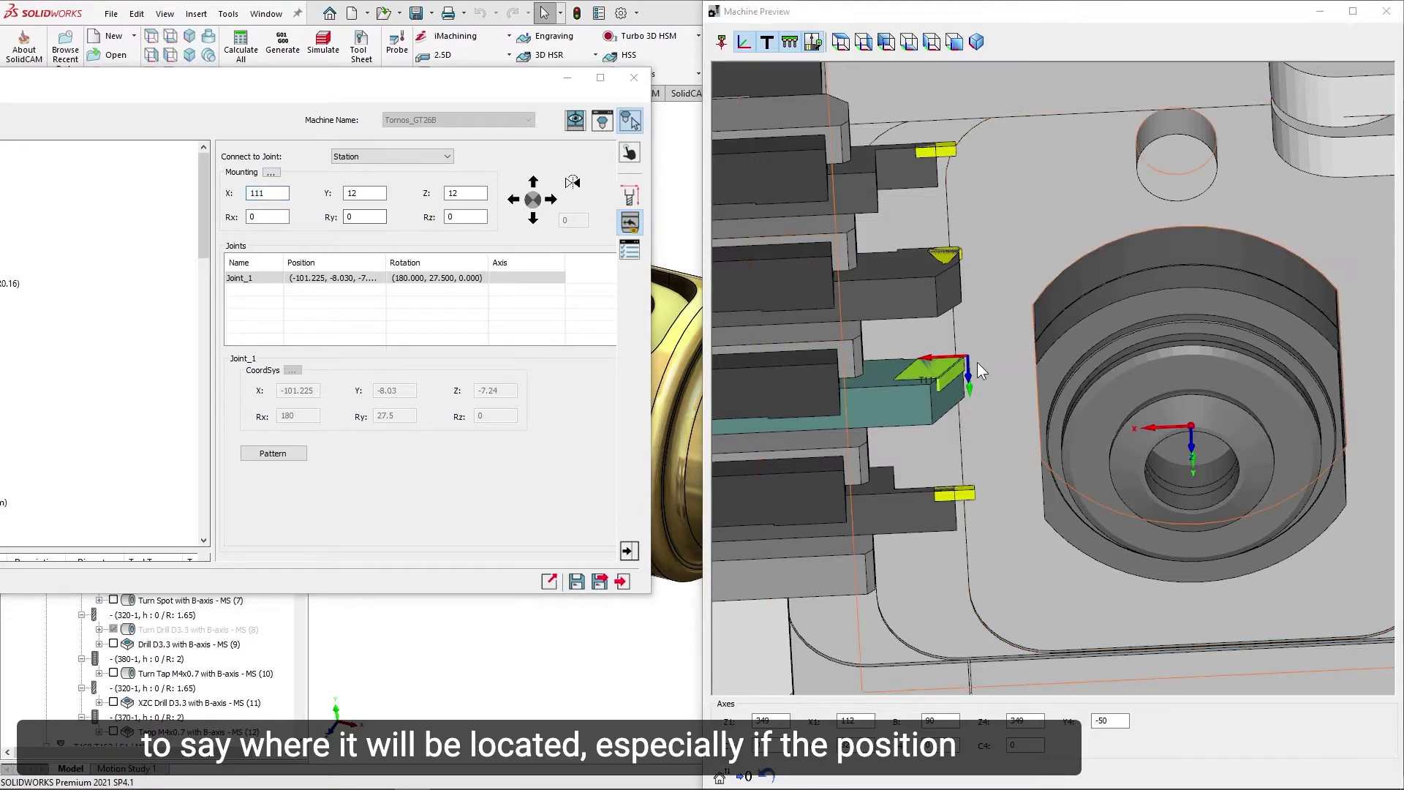
Check the shifted turning tool in the machine preview and set its mounting X back to 110.
scroll(972, 364, up, 3)
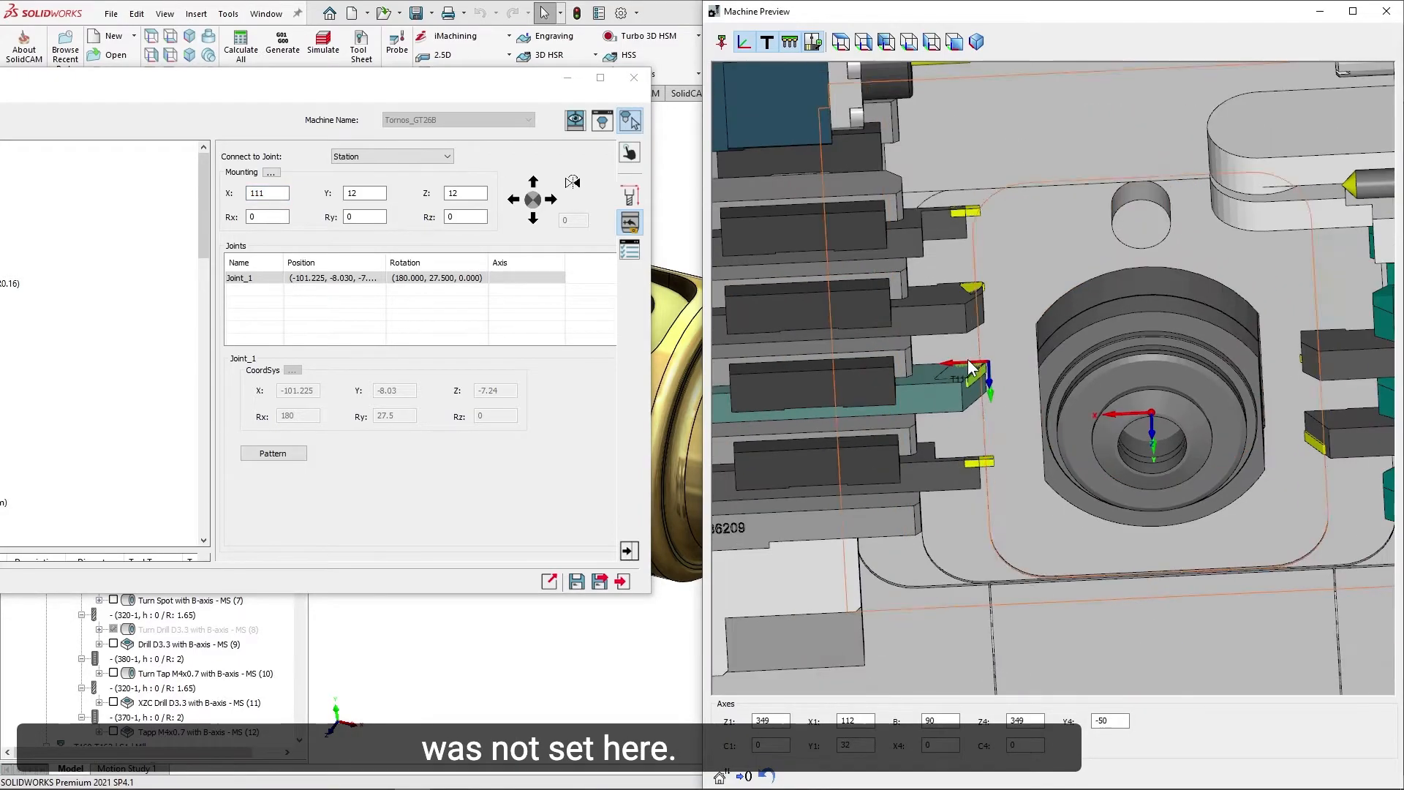
ctrl+middle_drag(975, 367, 1202, 351)
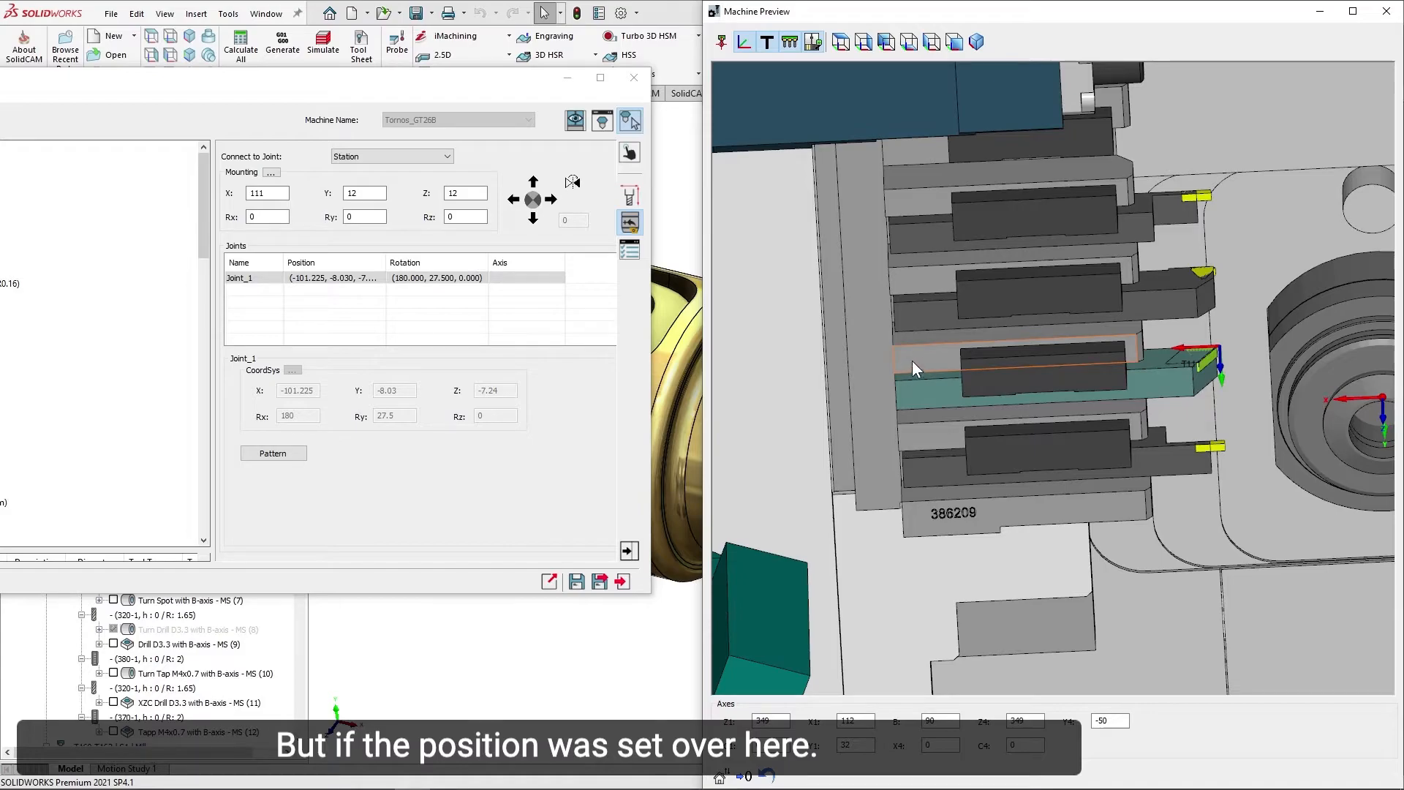
scroll(1141, 362, down, 3)
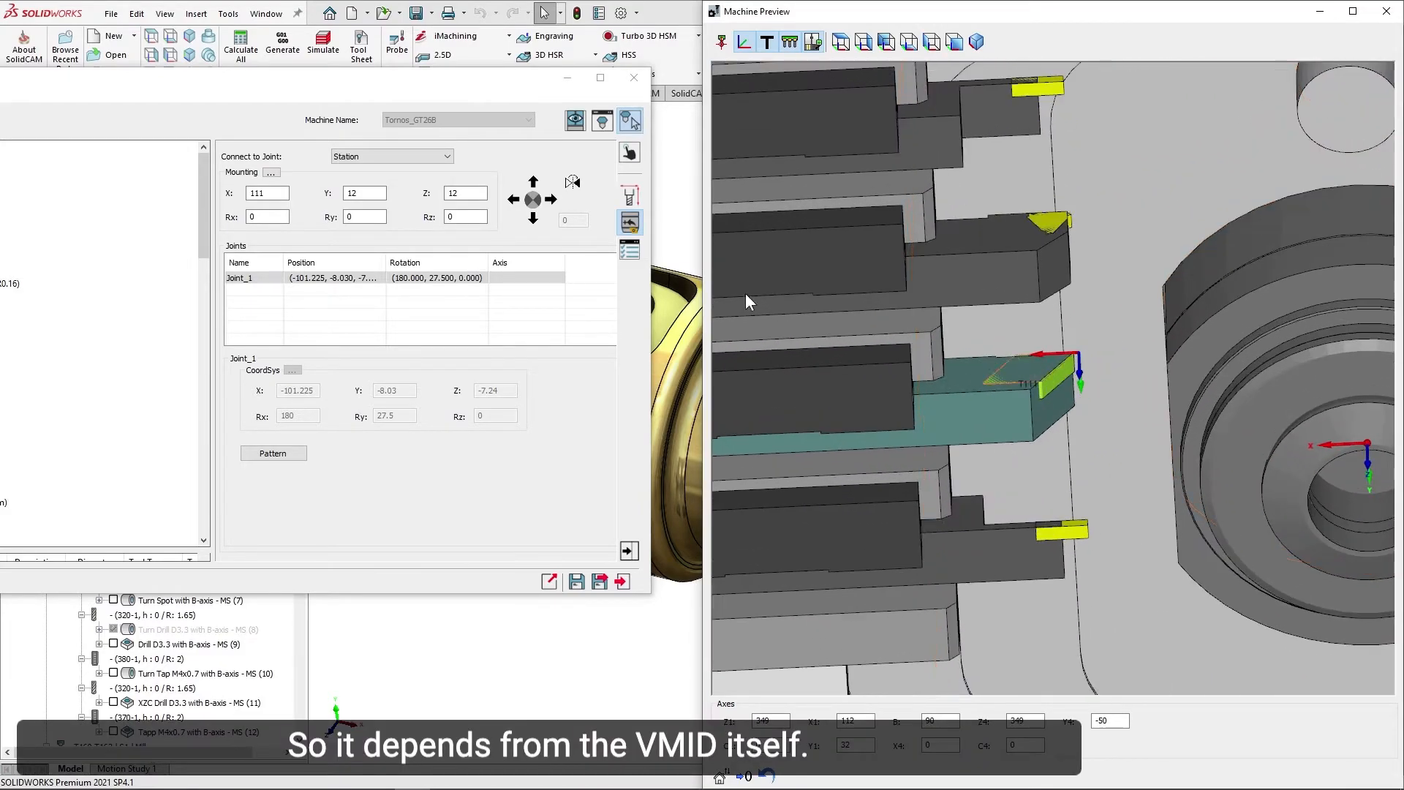
double_click(273, 193)
scroll(274, 194, down, 1)
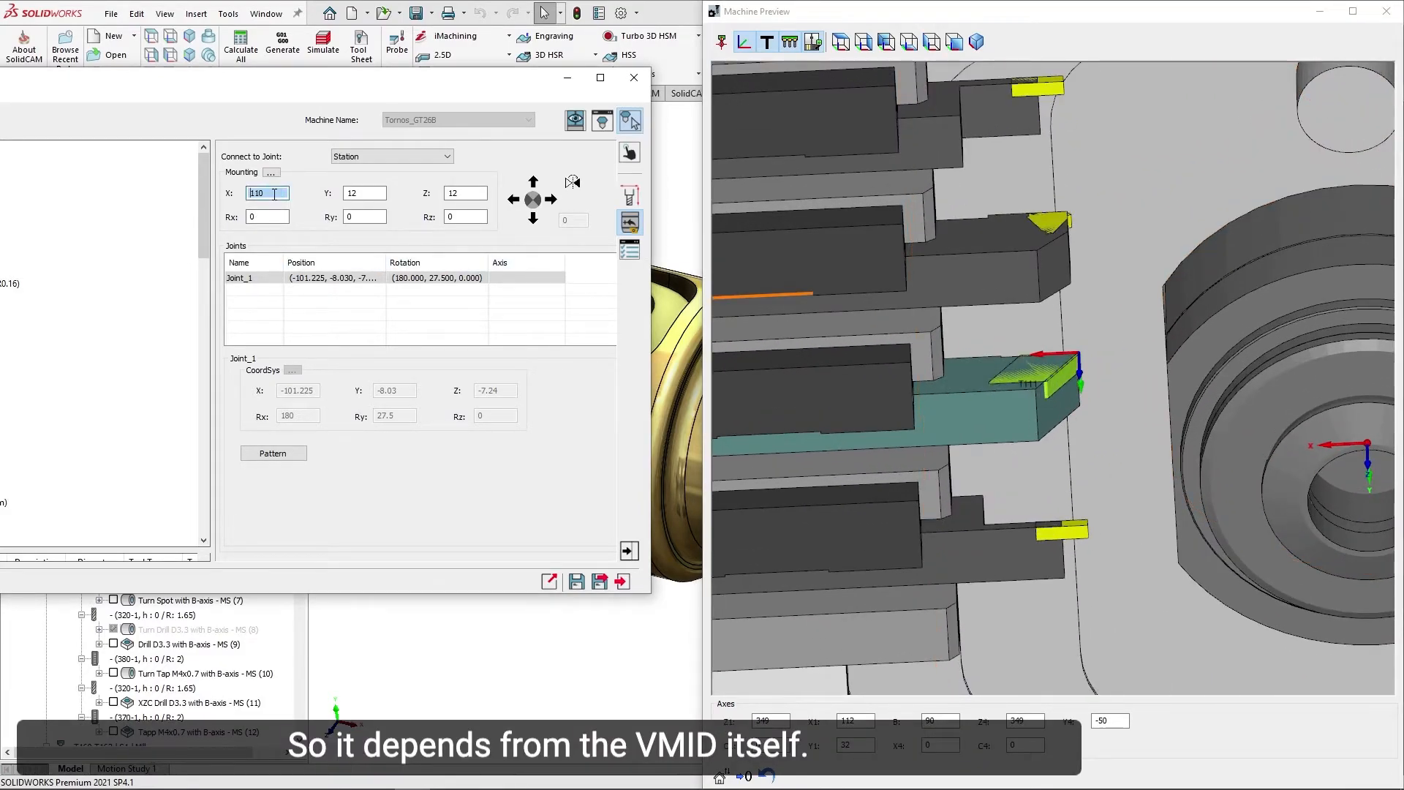
Set the mounting position of Tool [111]'s Ext. Turning component according to a tool tip offset of X 5.
click(630, 153)
click(313, 282)
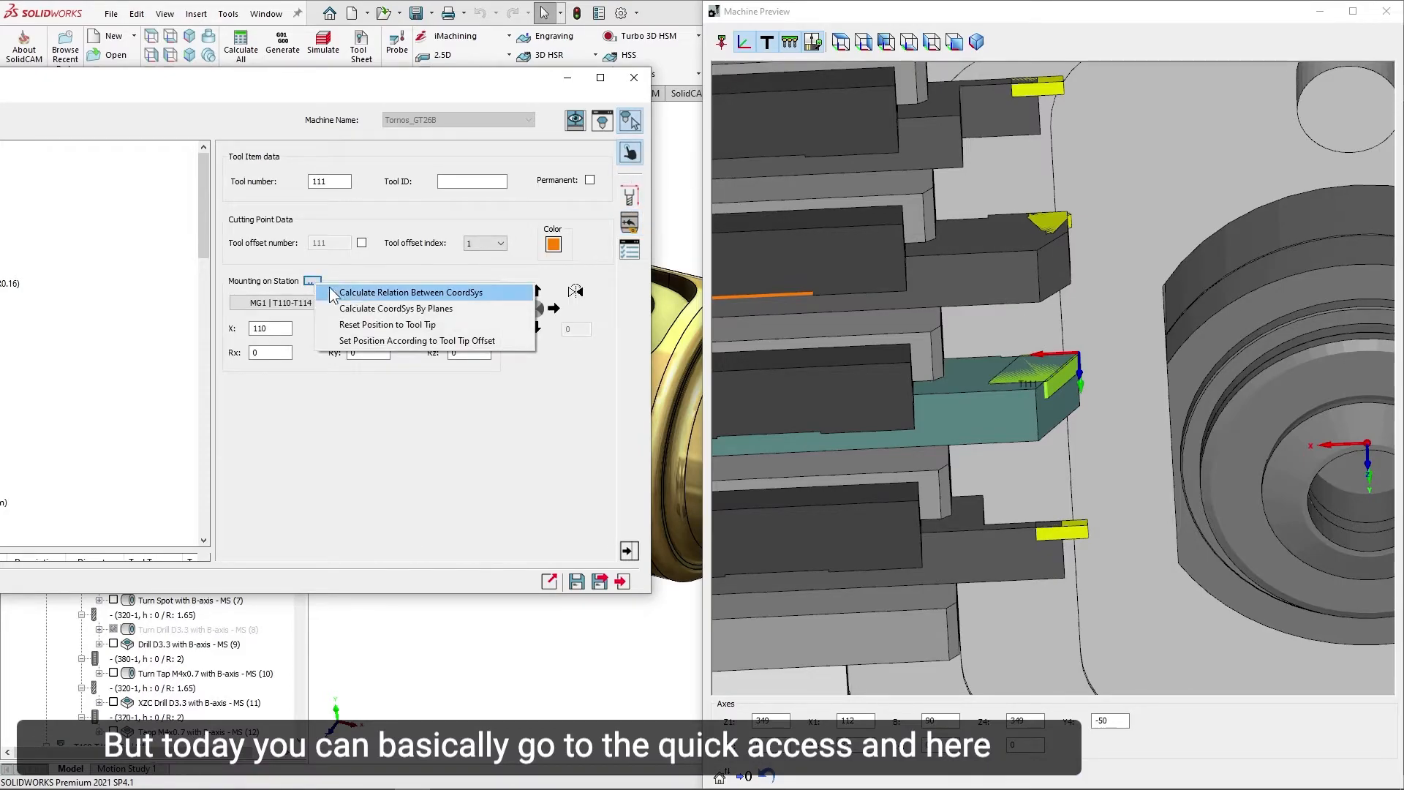
click(392, 341)
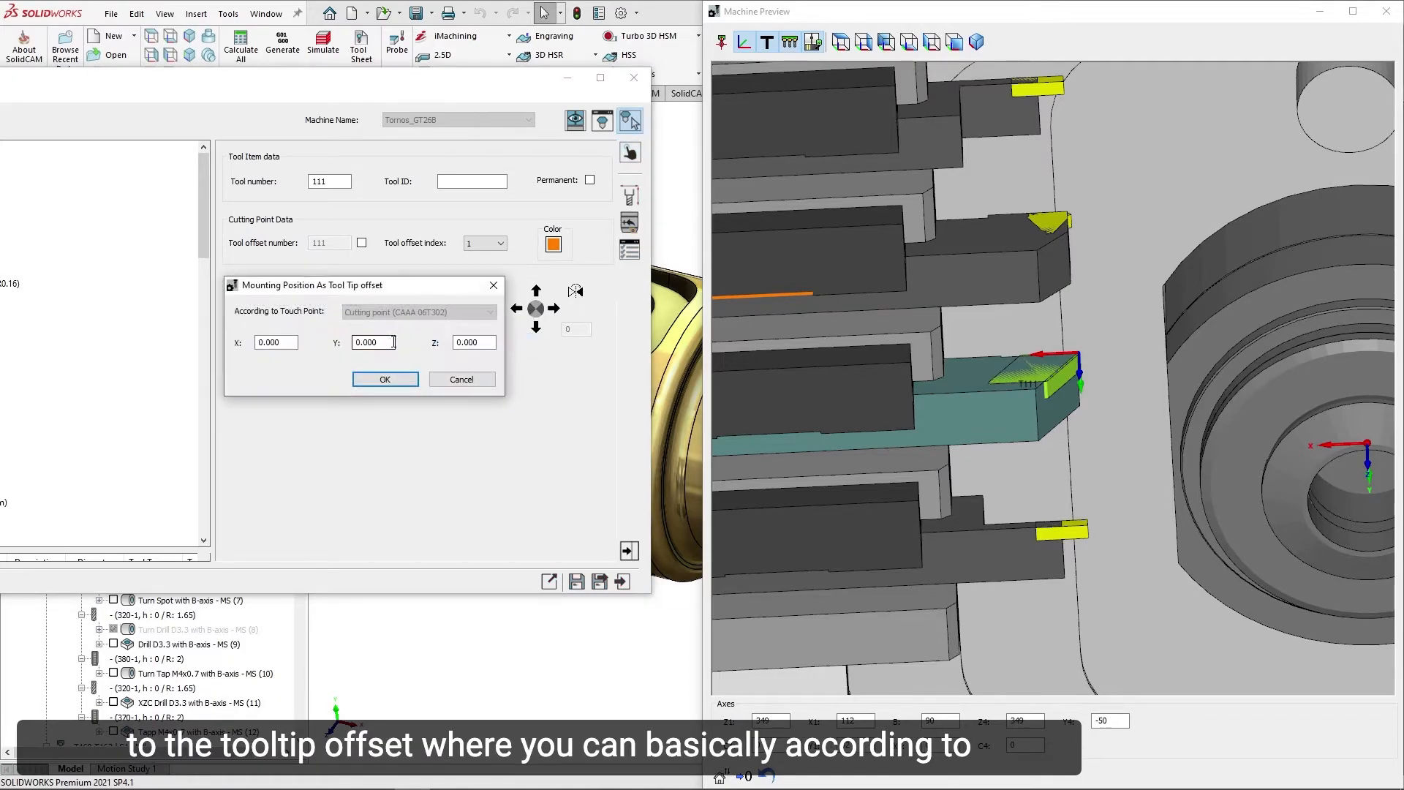
click(1080, 353)
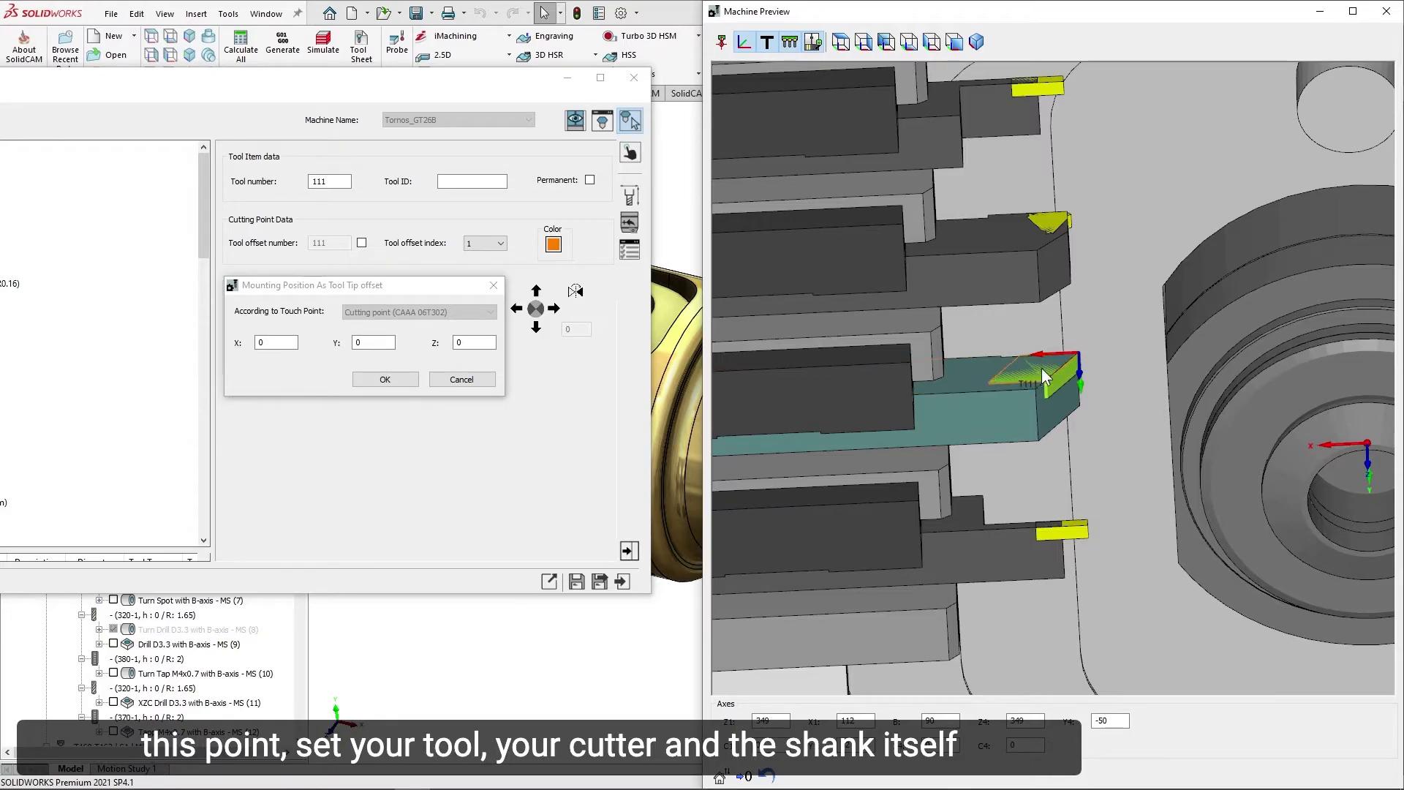
click(285, 342)
scroll(288, 342, down, 2)
scroll(289, 342, down, 5)
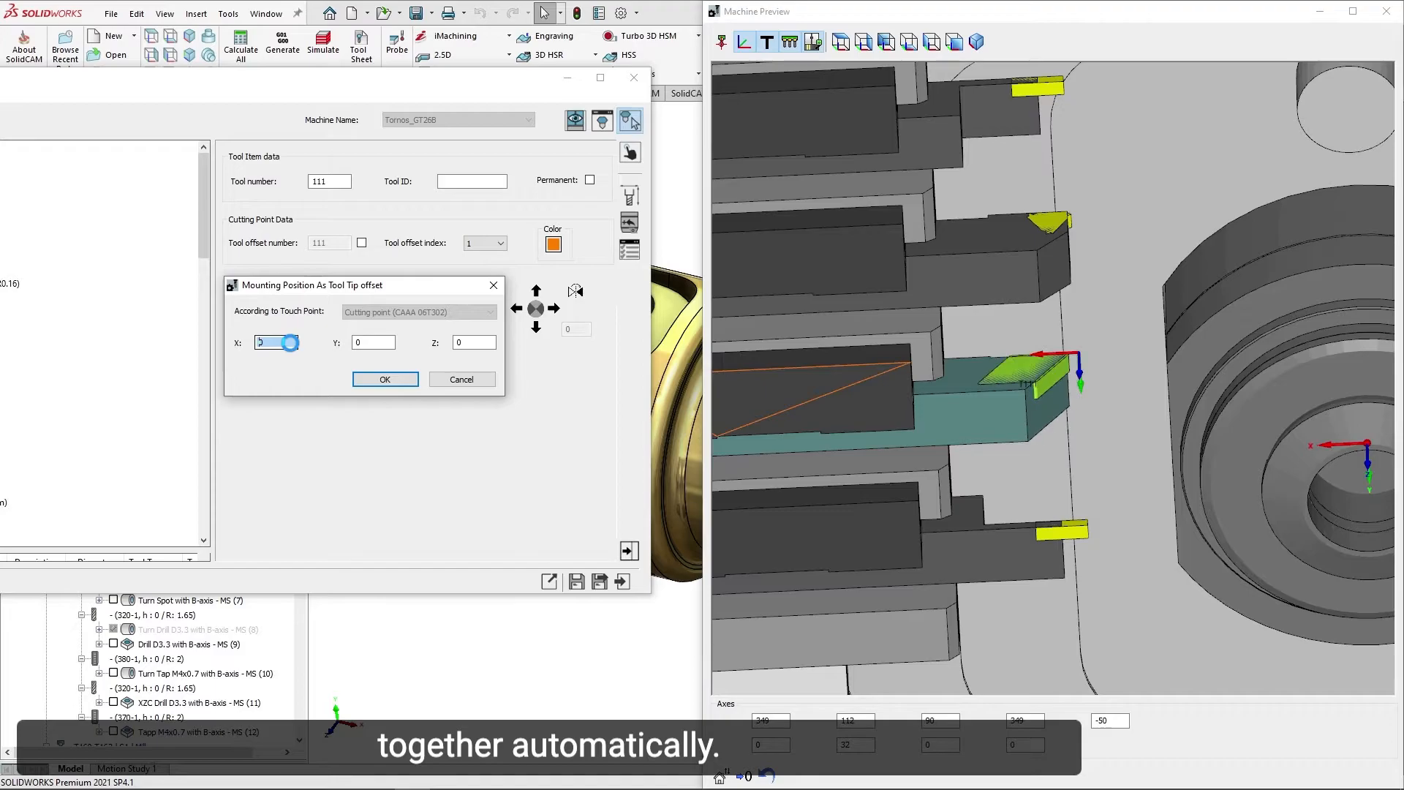
scroll(292, 342, up, 2)
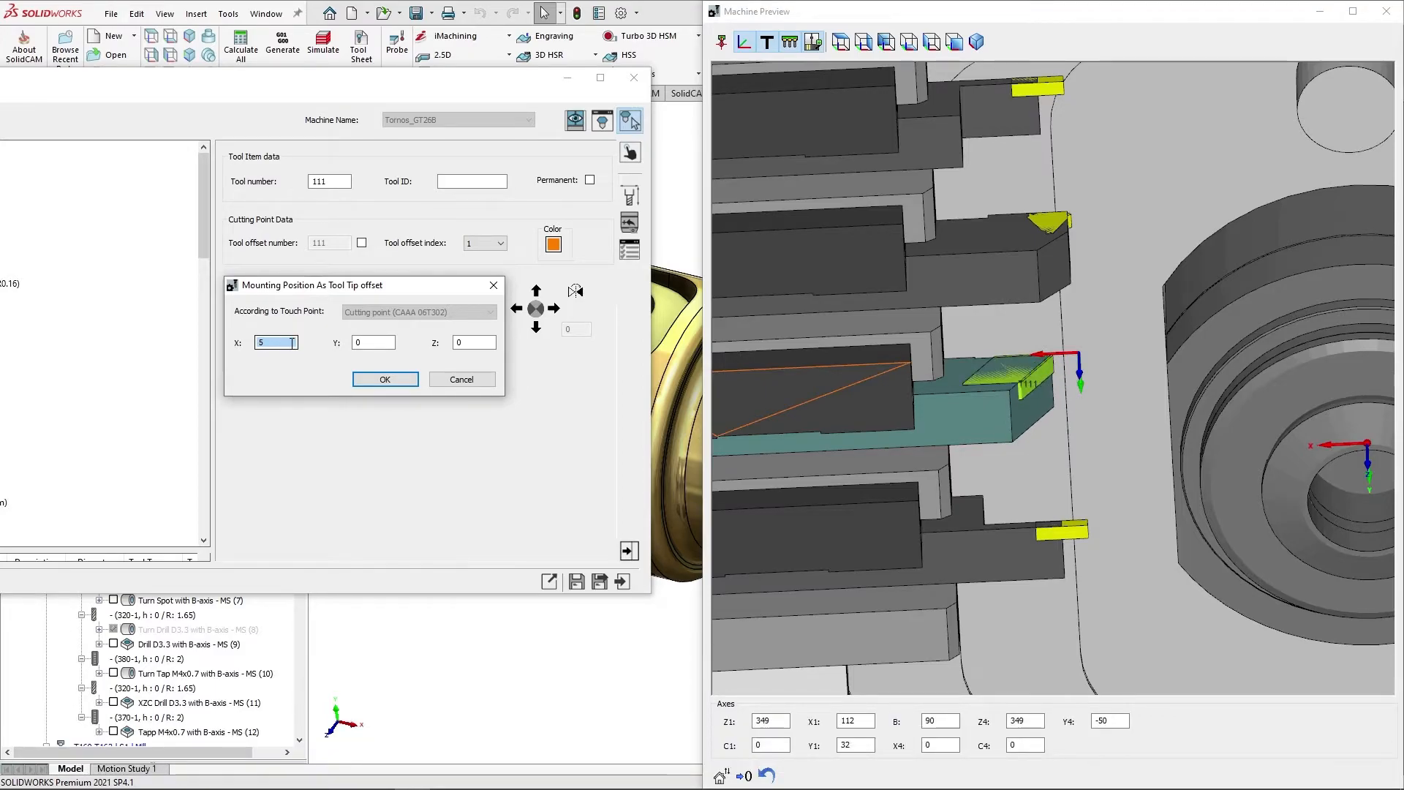
click(383, 378)
Add a new END MILL to station T161 and check its placement in the machine preview.
scroll(1004, 367, down, 4)
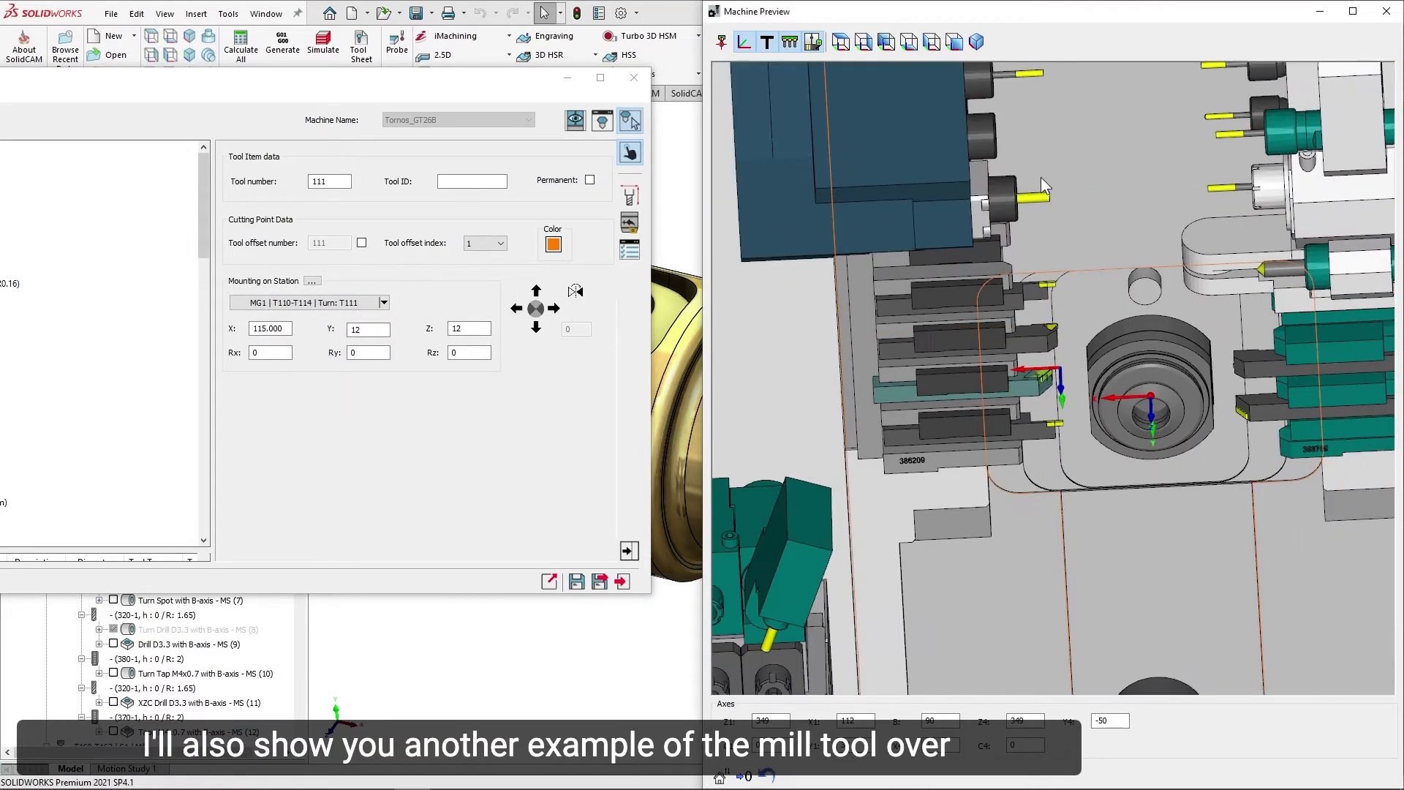
scroll(1042, 177, up, 3)
middle_drag(985, 310, 959, 305)
scroll(959, 305, up, 2)
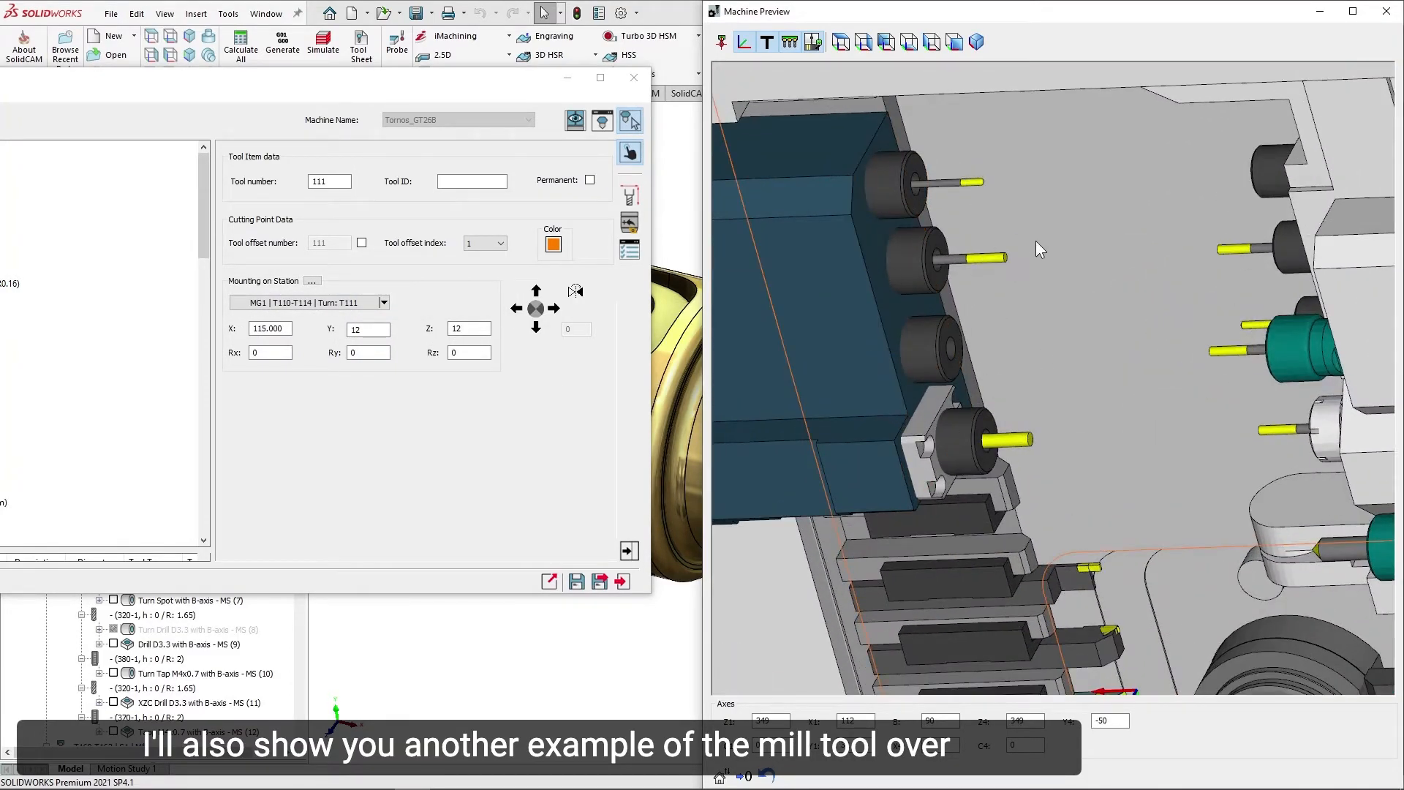
drag(375, 81, 651, 79)
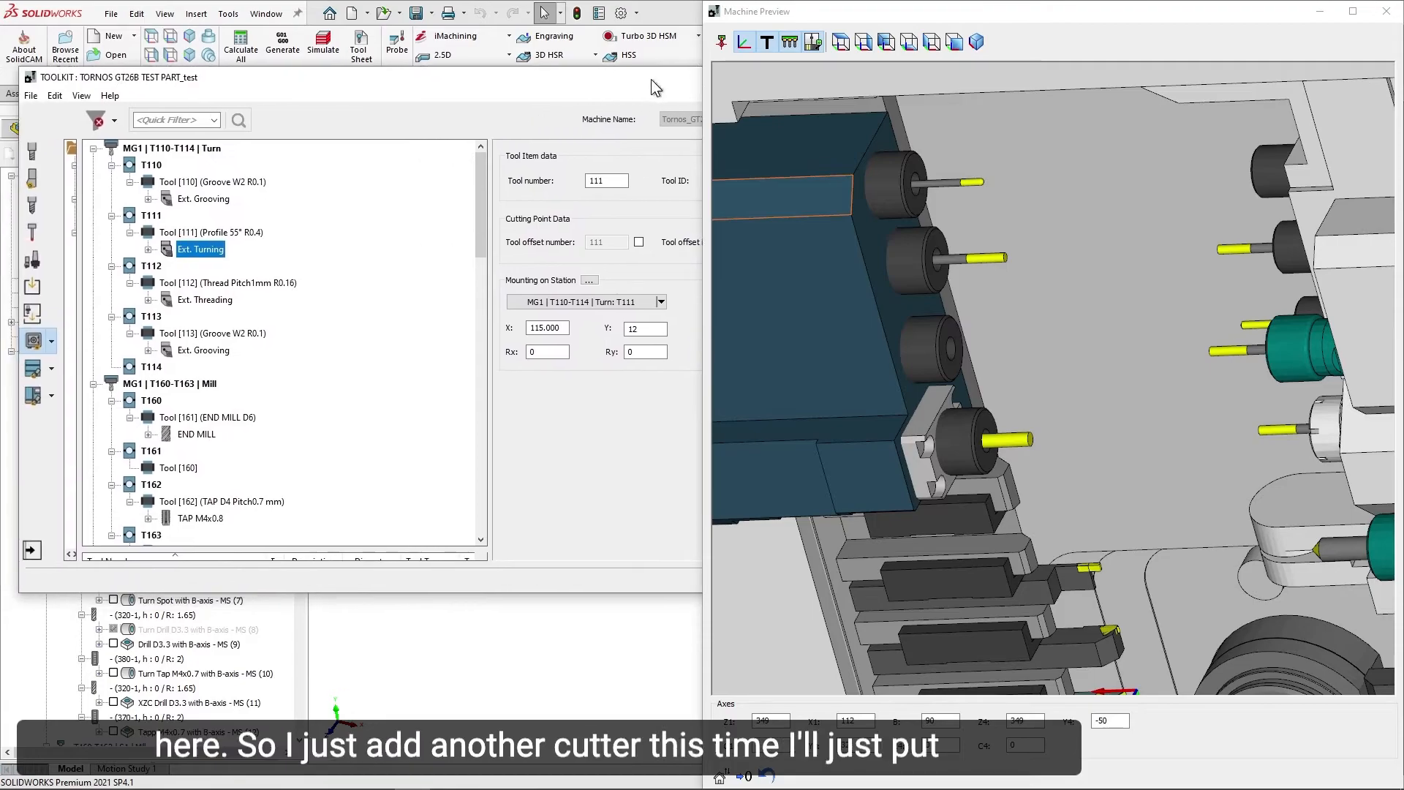
click(33, 155)
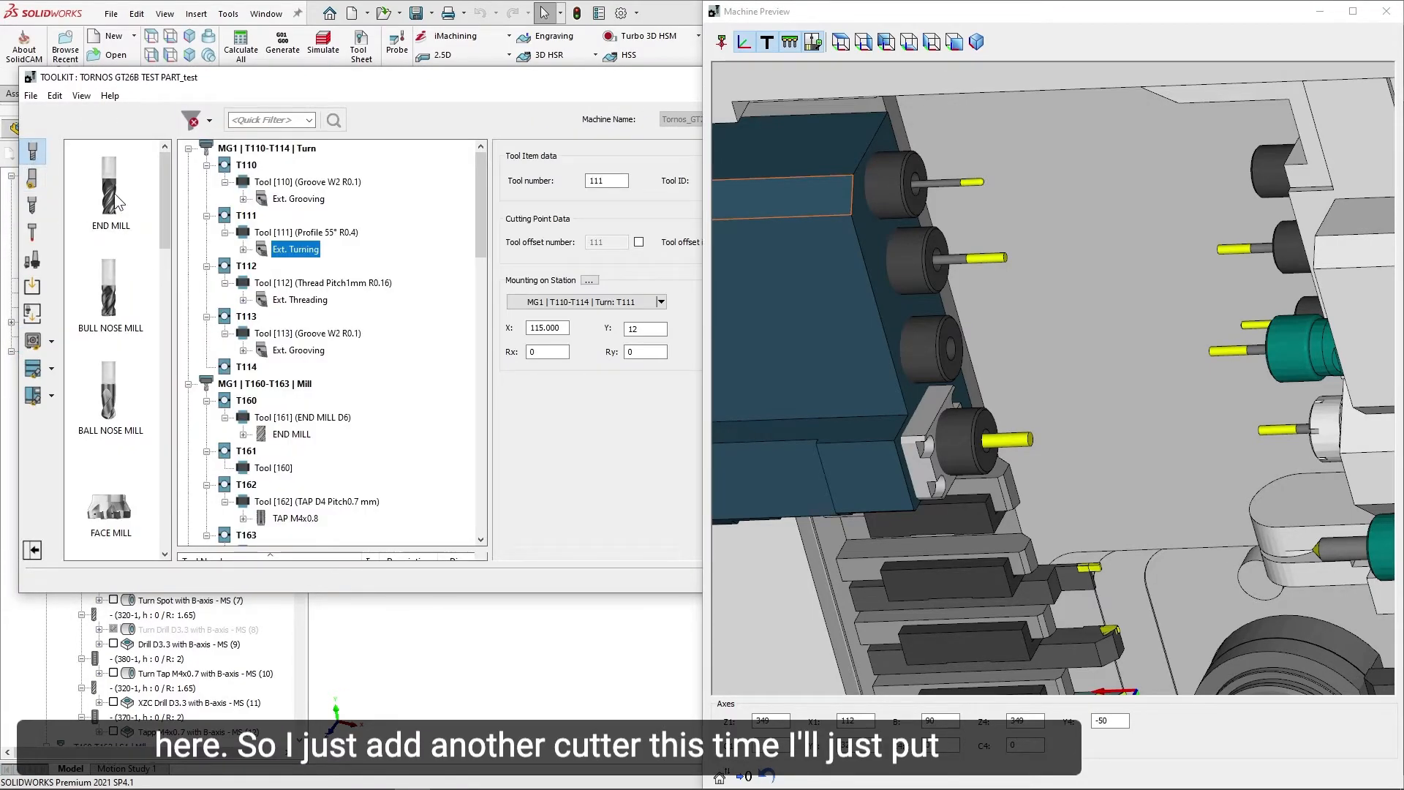
scroll(242, 292, down, 1)
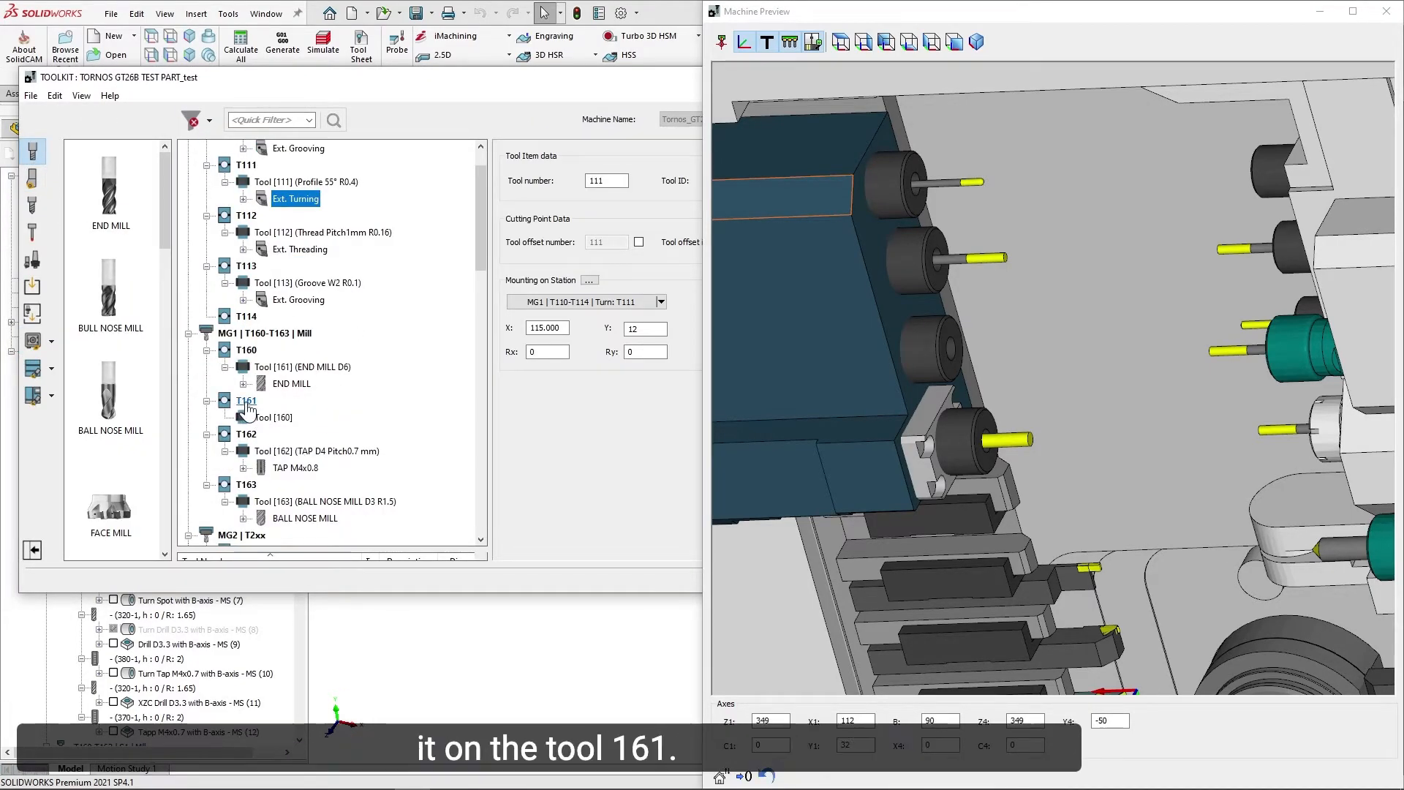
drag(110, 182, 246, 401)
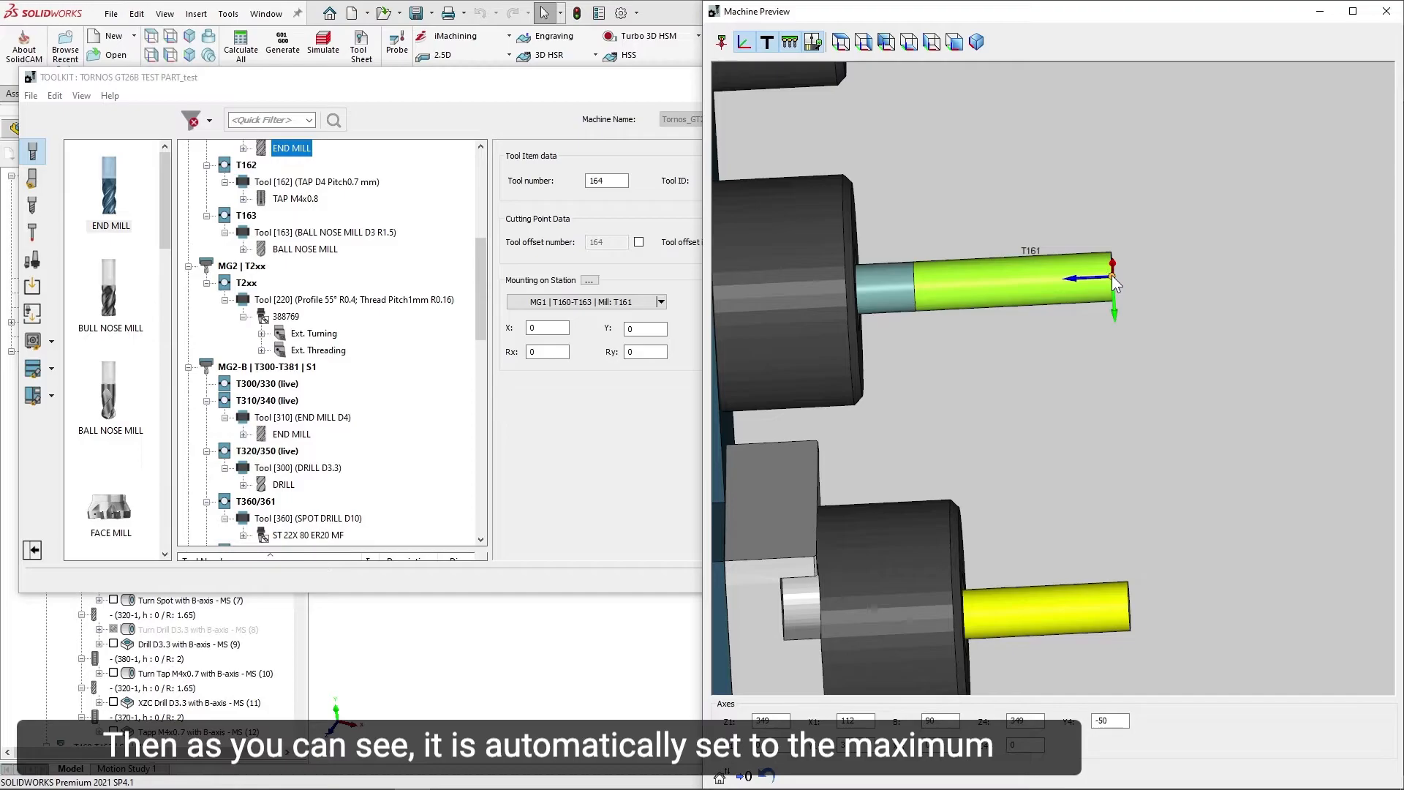
scroll(1112, 275, down, 2)
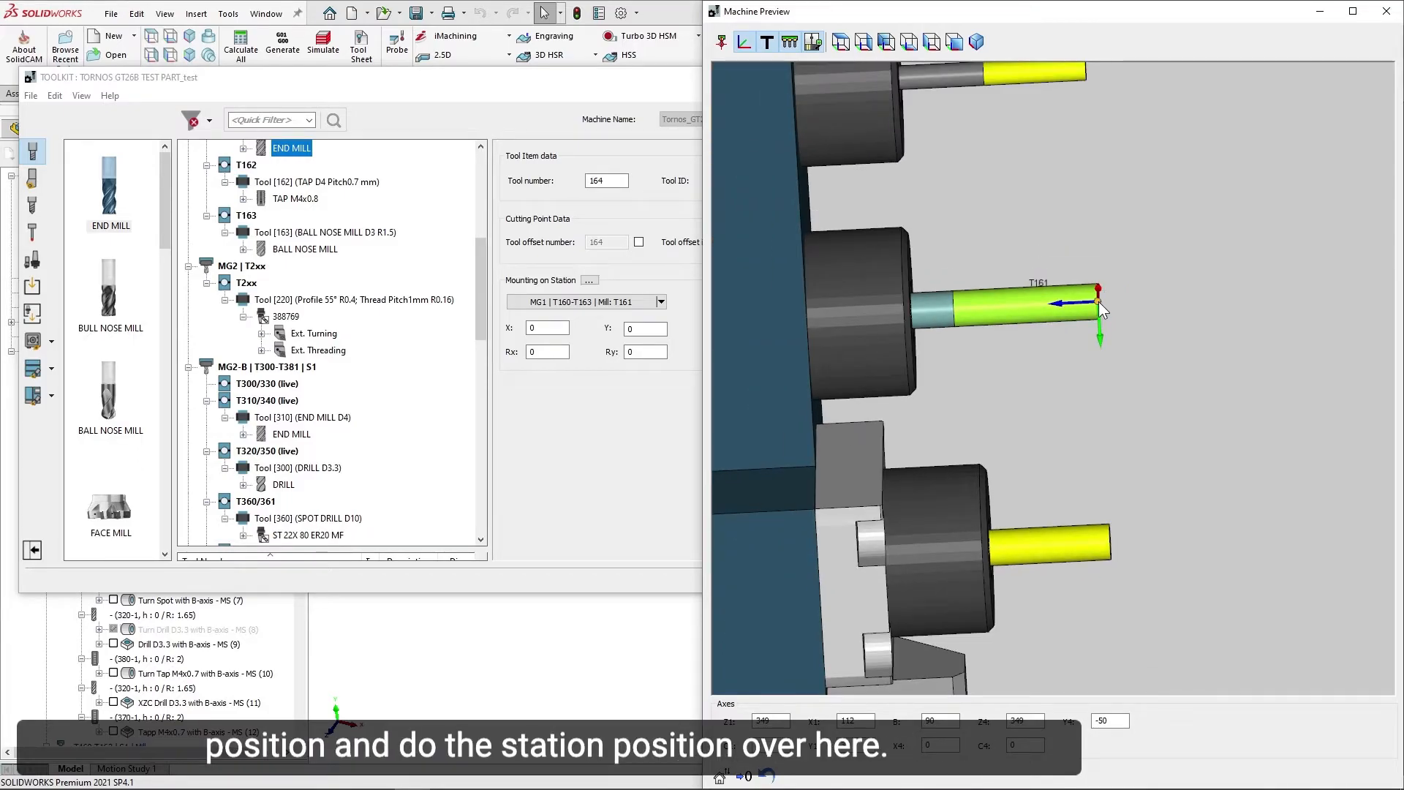
Reposition the new end mill on station T161 by tool tip offset along Z, giving a mounting Z of 90.
drag(677, 84, 380, 93)
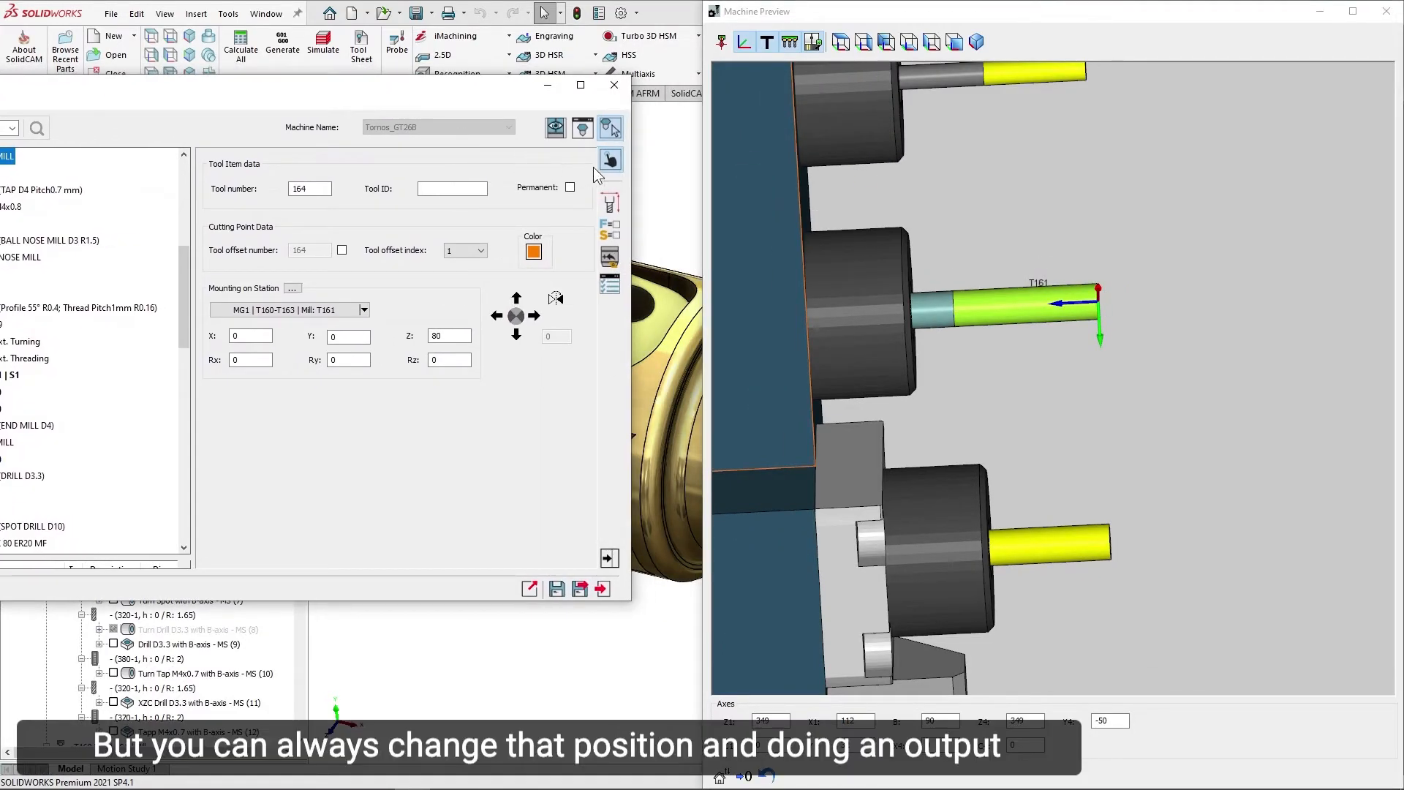
click(292, 288)
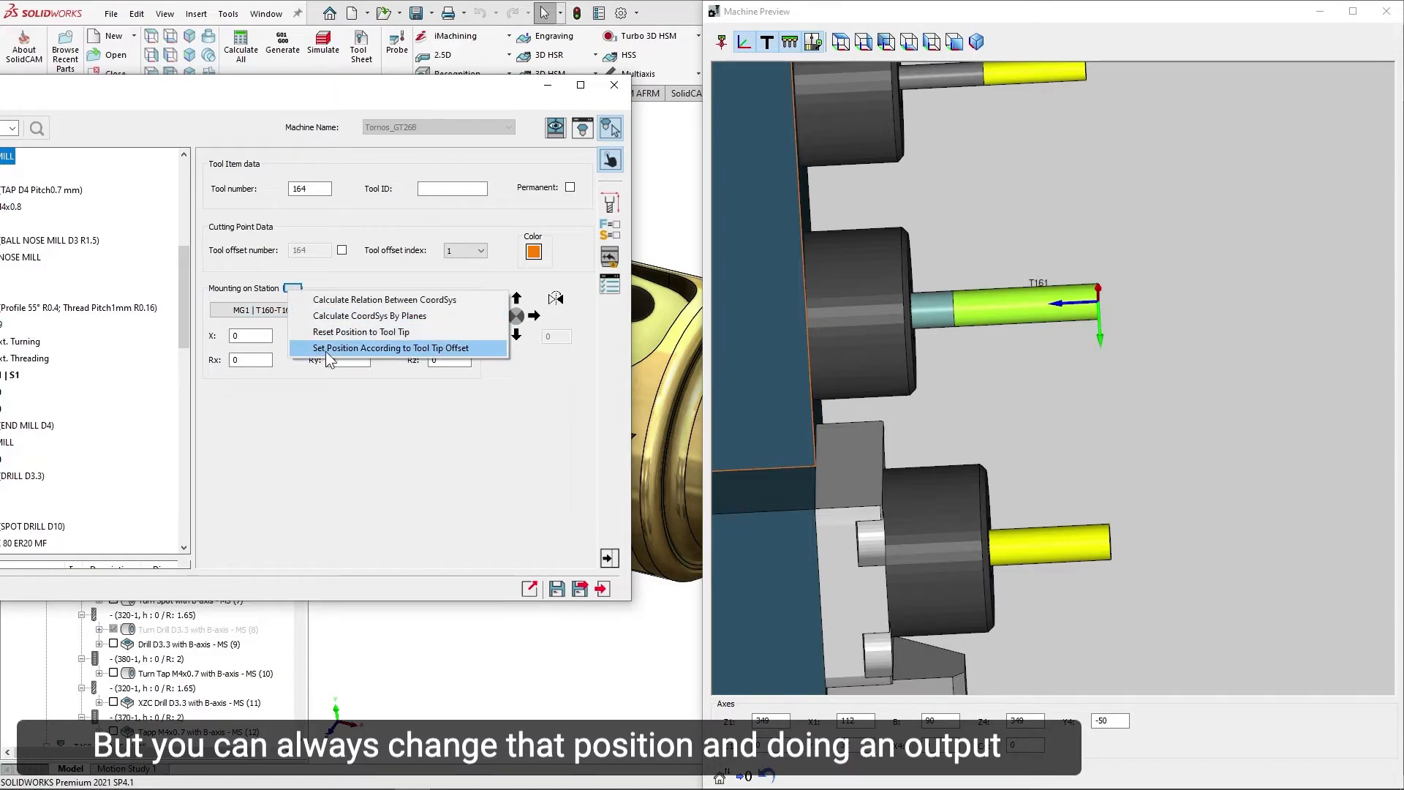
click(333, 349)
double_click(261, 350)
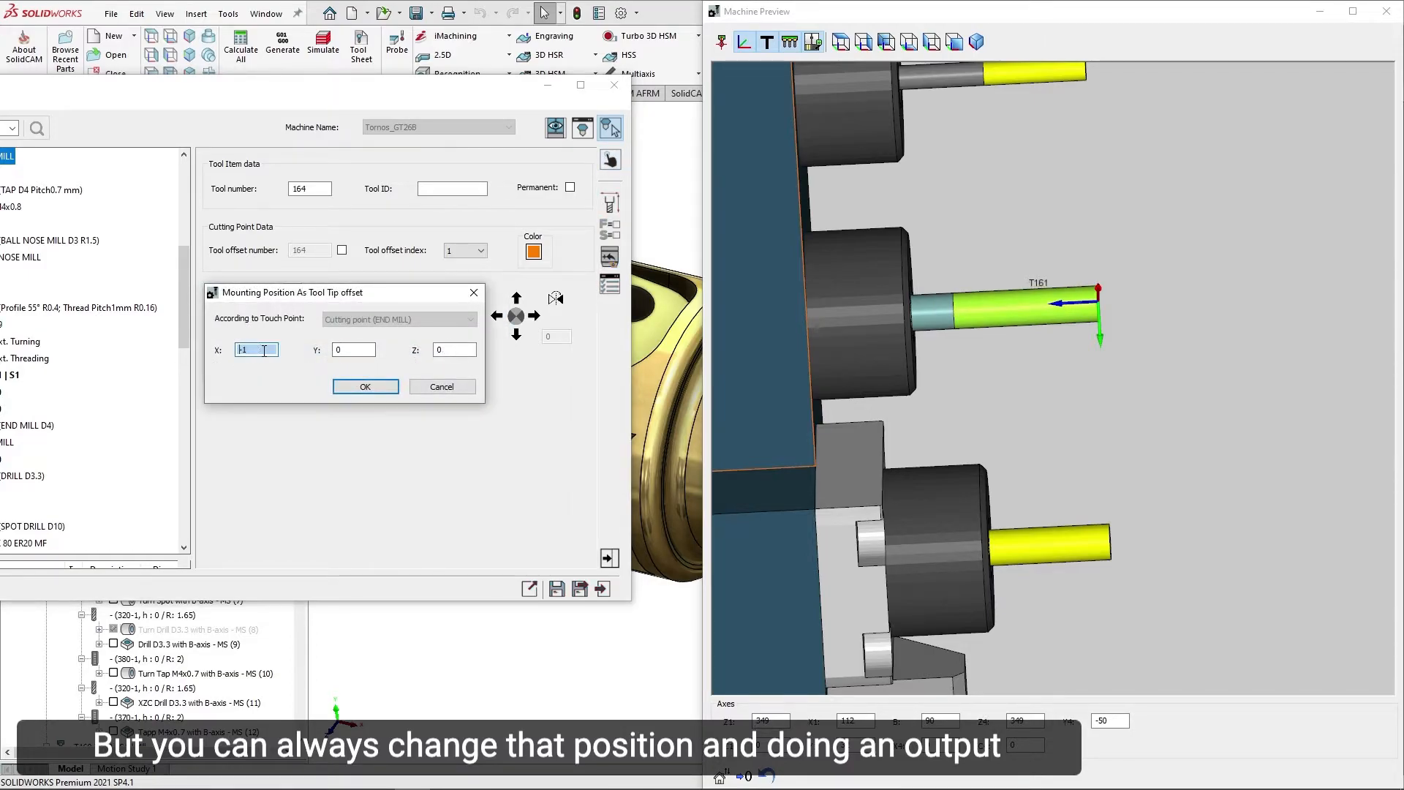
double_click(263, 350)
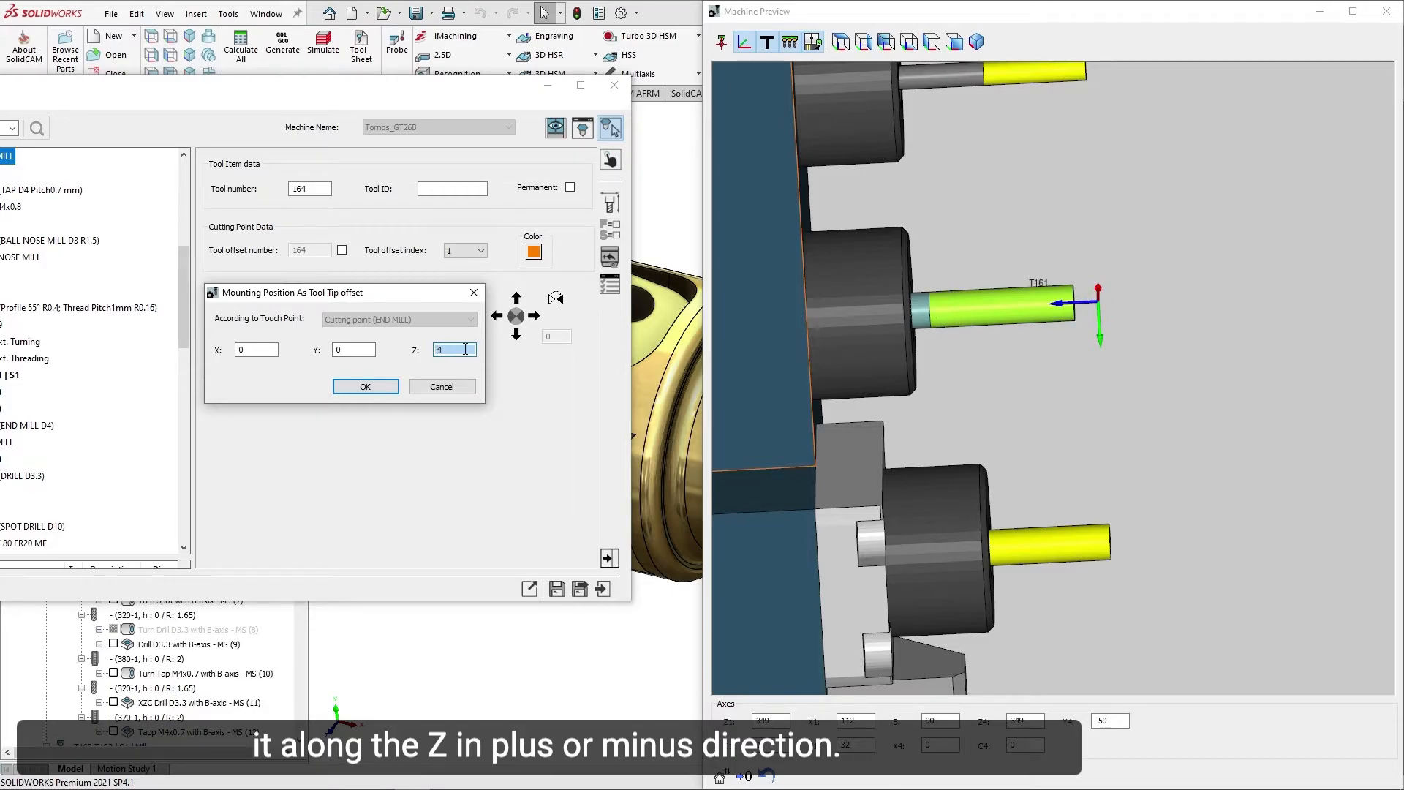
scroll(465, 349, up, 4)
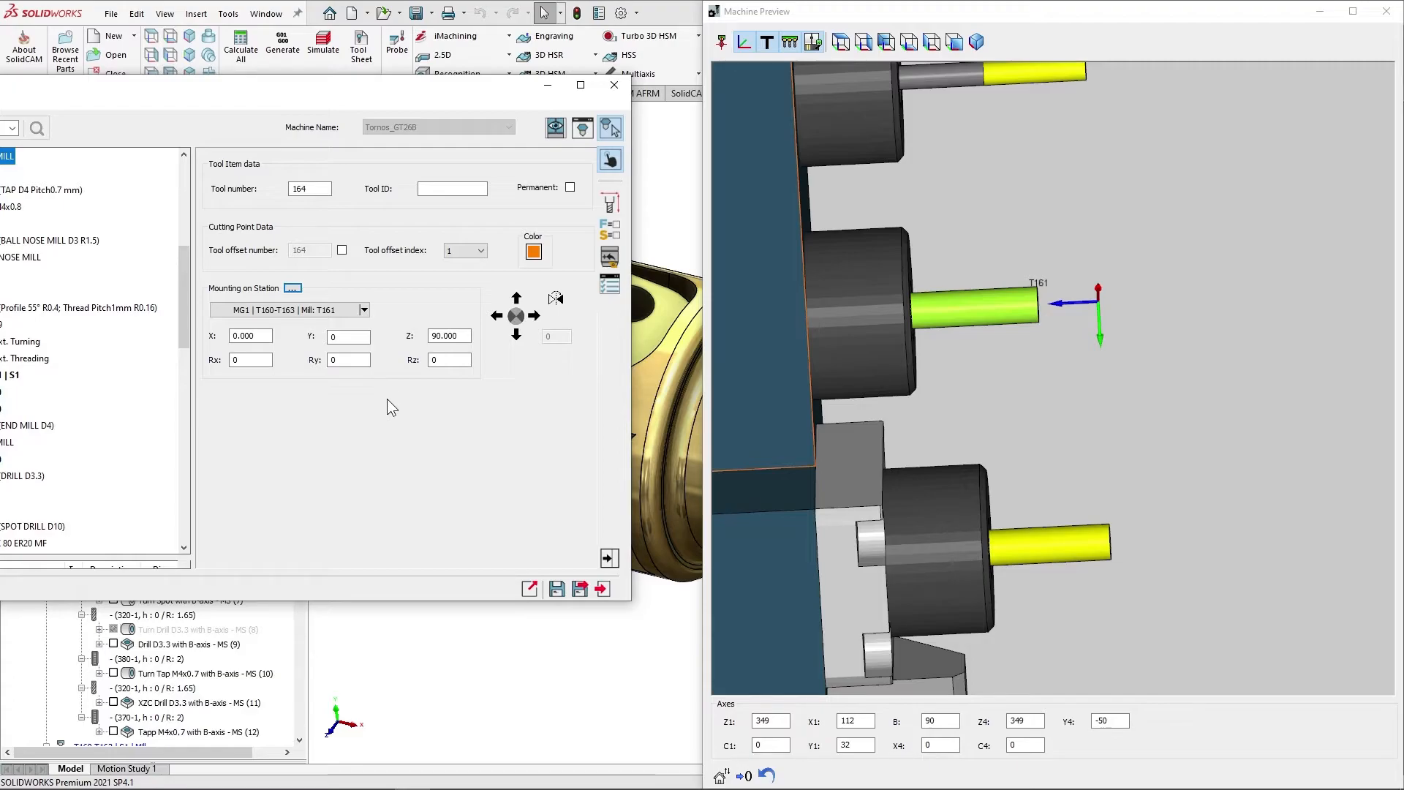
Examine the custom-shaped tool and the neighbouring collet holders in the machine preview.
scroll(1185, 427, down, 5)
ctrl+middle_drag(1164, 449, 1167, 157)
middle_drag(874, 496, 984, 420)
scroll(986, 439, up, 8)
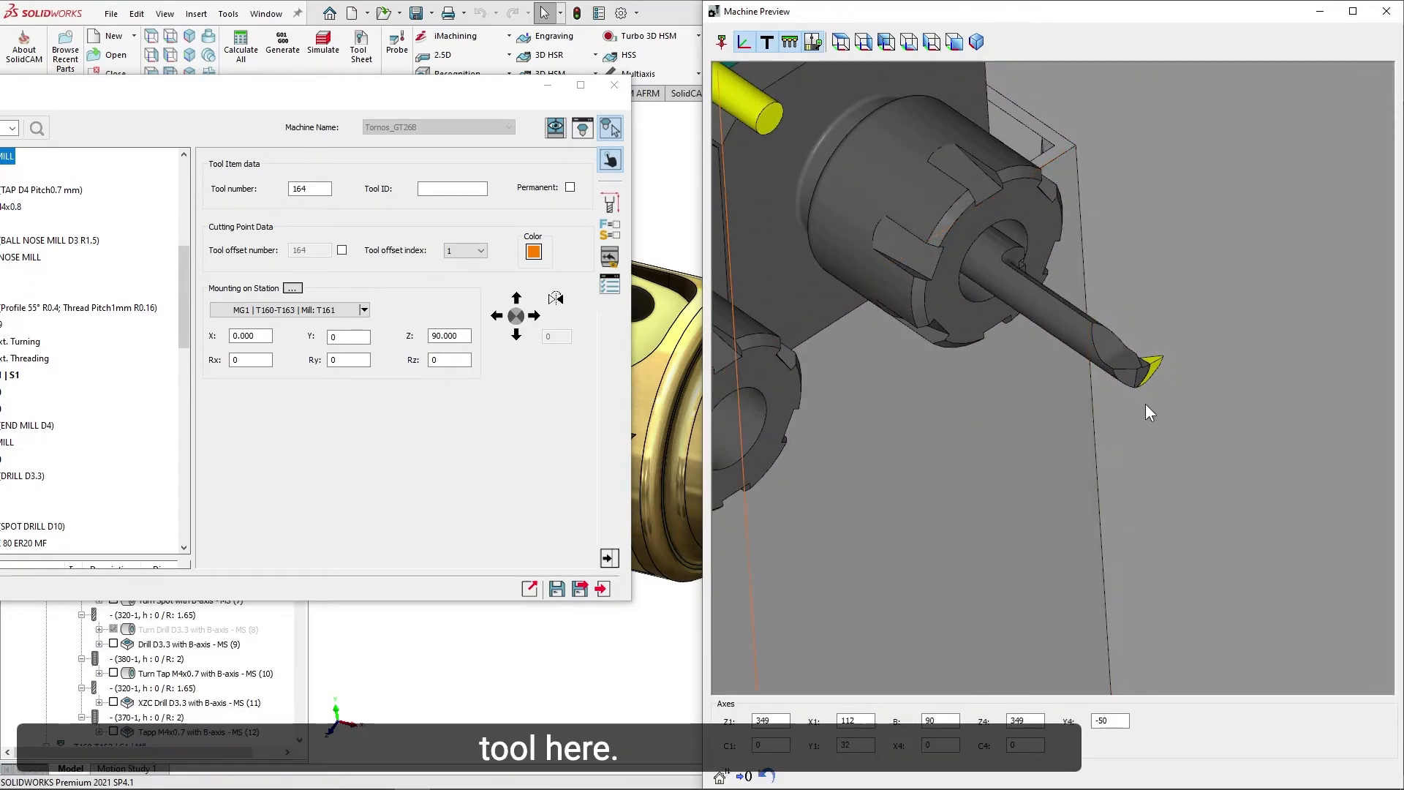
ctrl+middle_drag(1159, 372, 1079, 366)
scroll(1080, 367, up, 4)
scroll(1048, 351, down, 5)
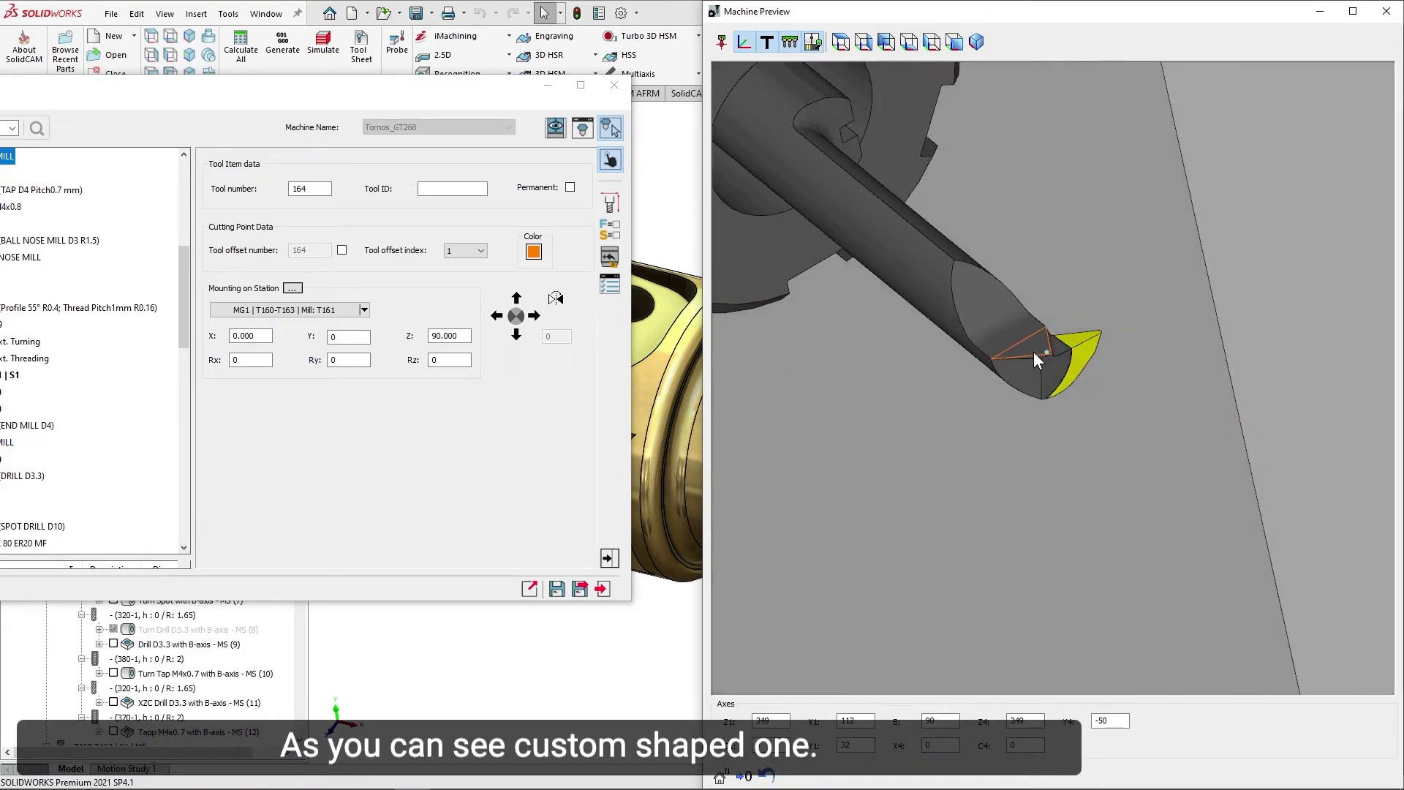
scroll(892, 340, down, 1)
ctrl+middle_drag(892, 339, 1069, 322)
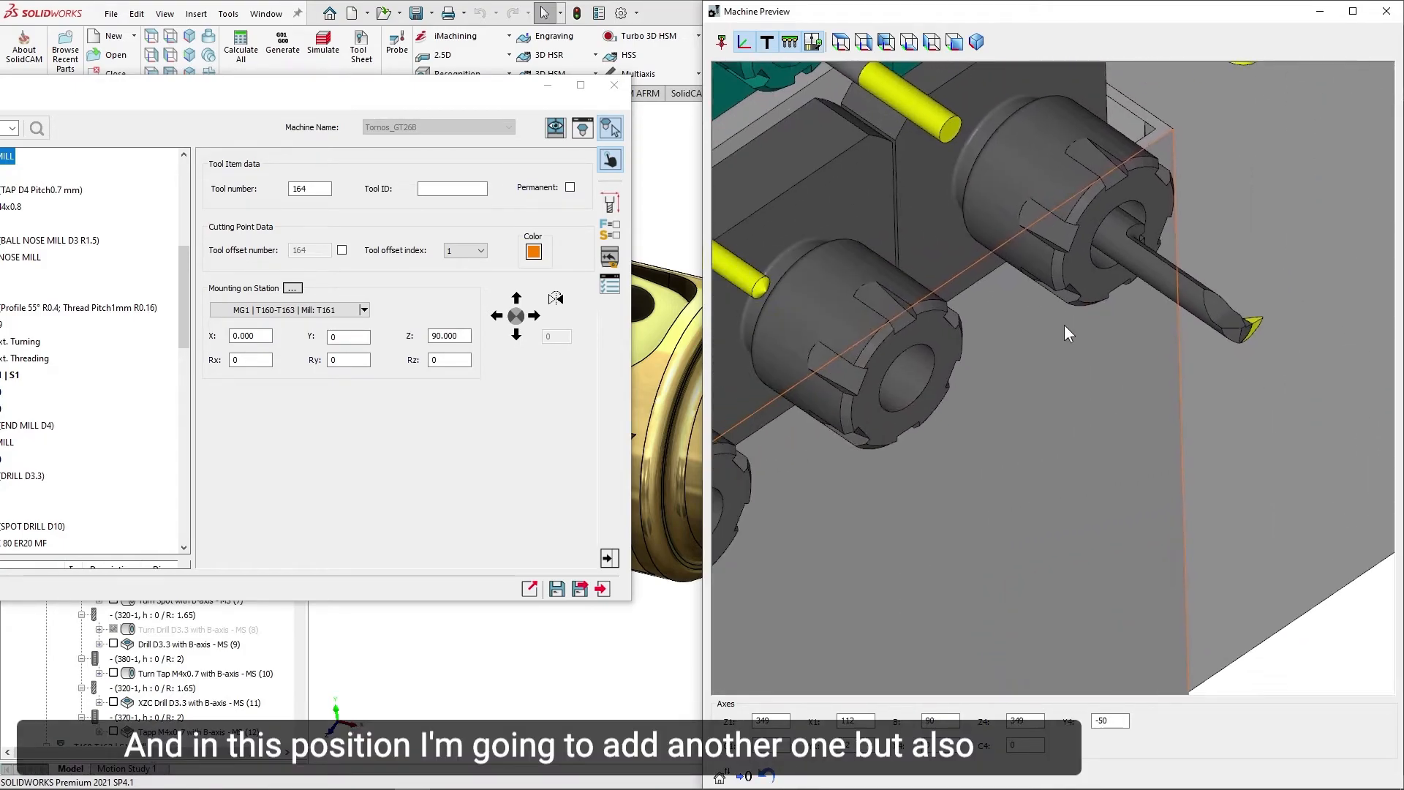
Save and close the ToolKit, and open the recent part L105_1040_3_7.SLDPRT.
scroll(1068, 322, down, 1)
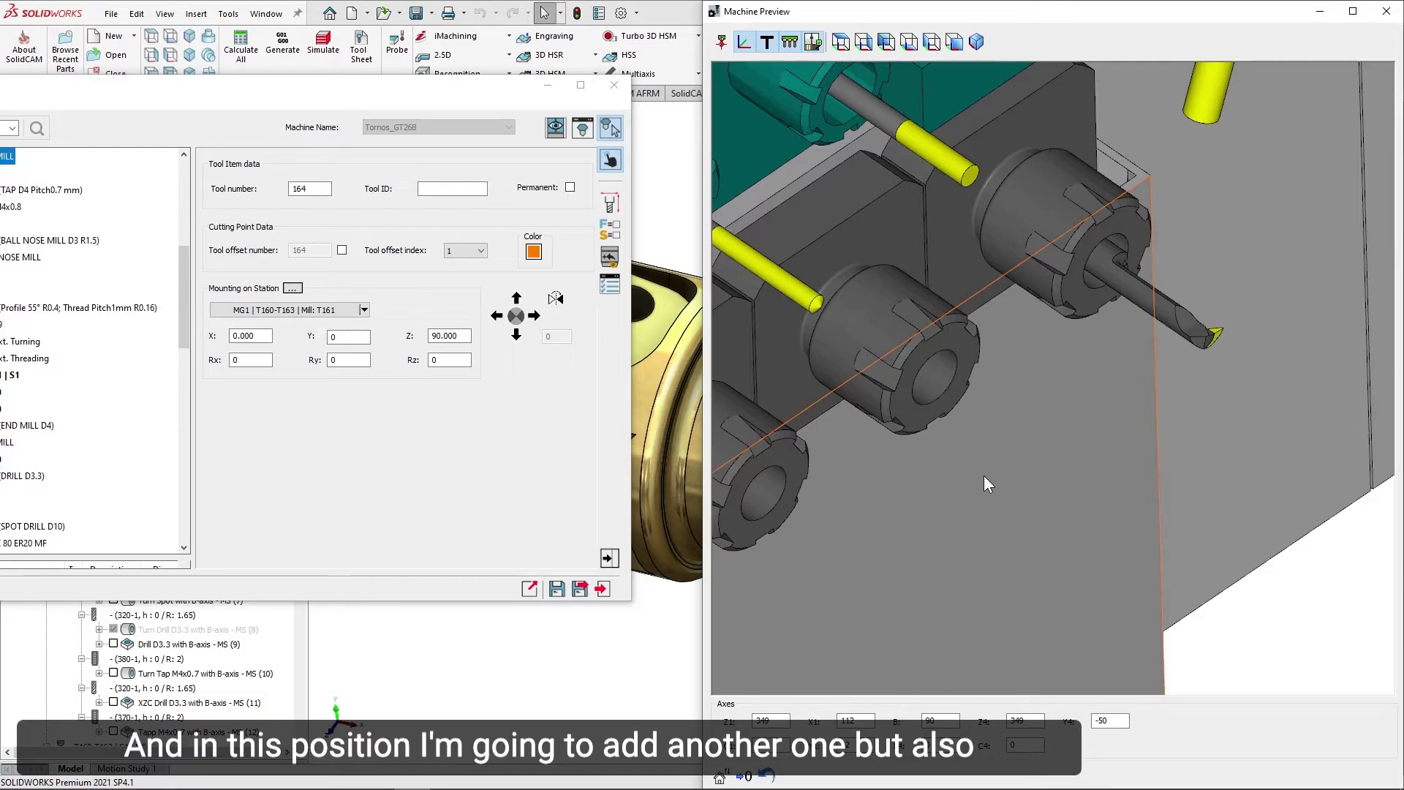
click(580, 590)
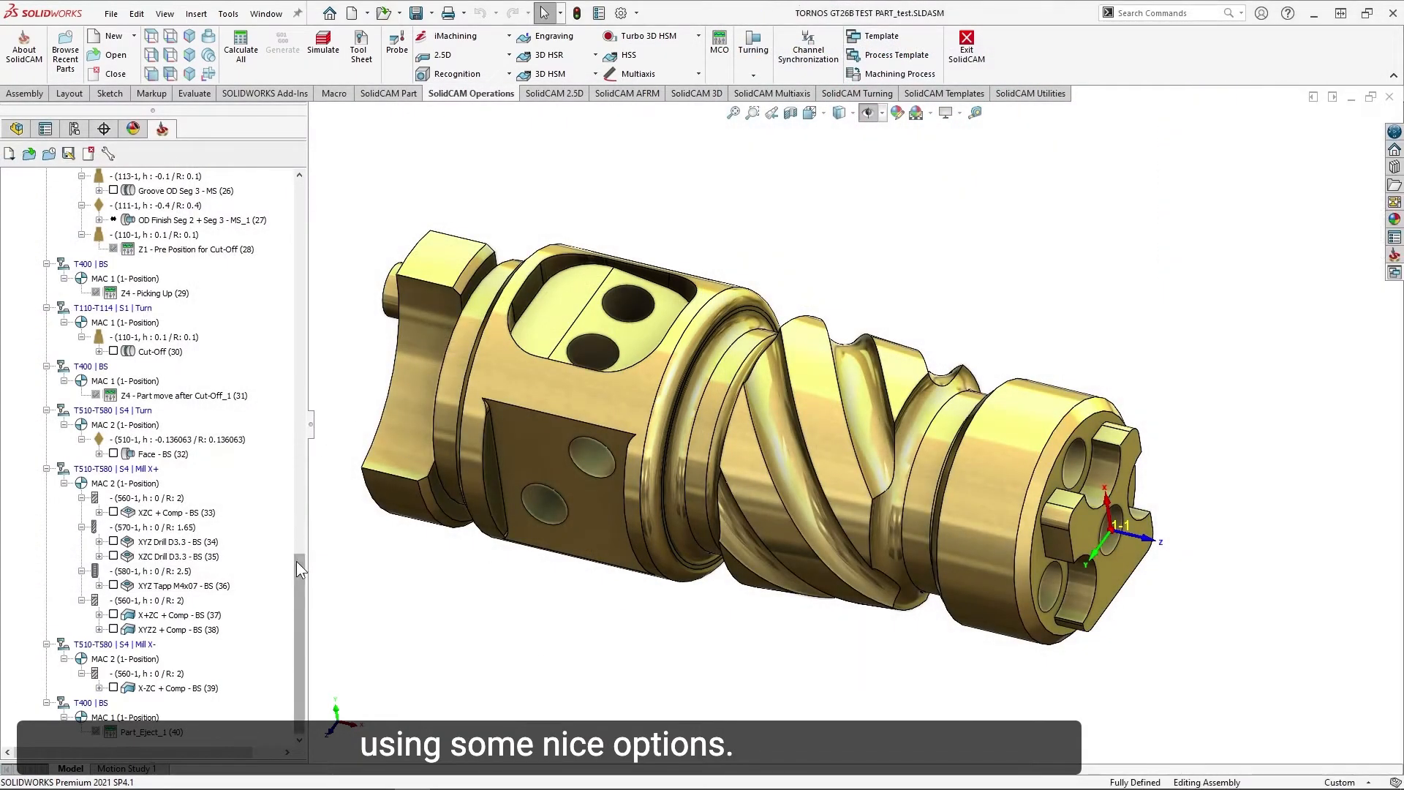
drag(296, 561, 297, 159)
click(112, 14)
mouse_move(262, 78)
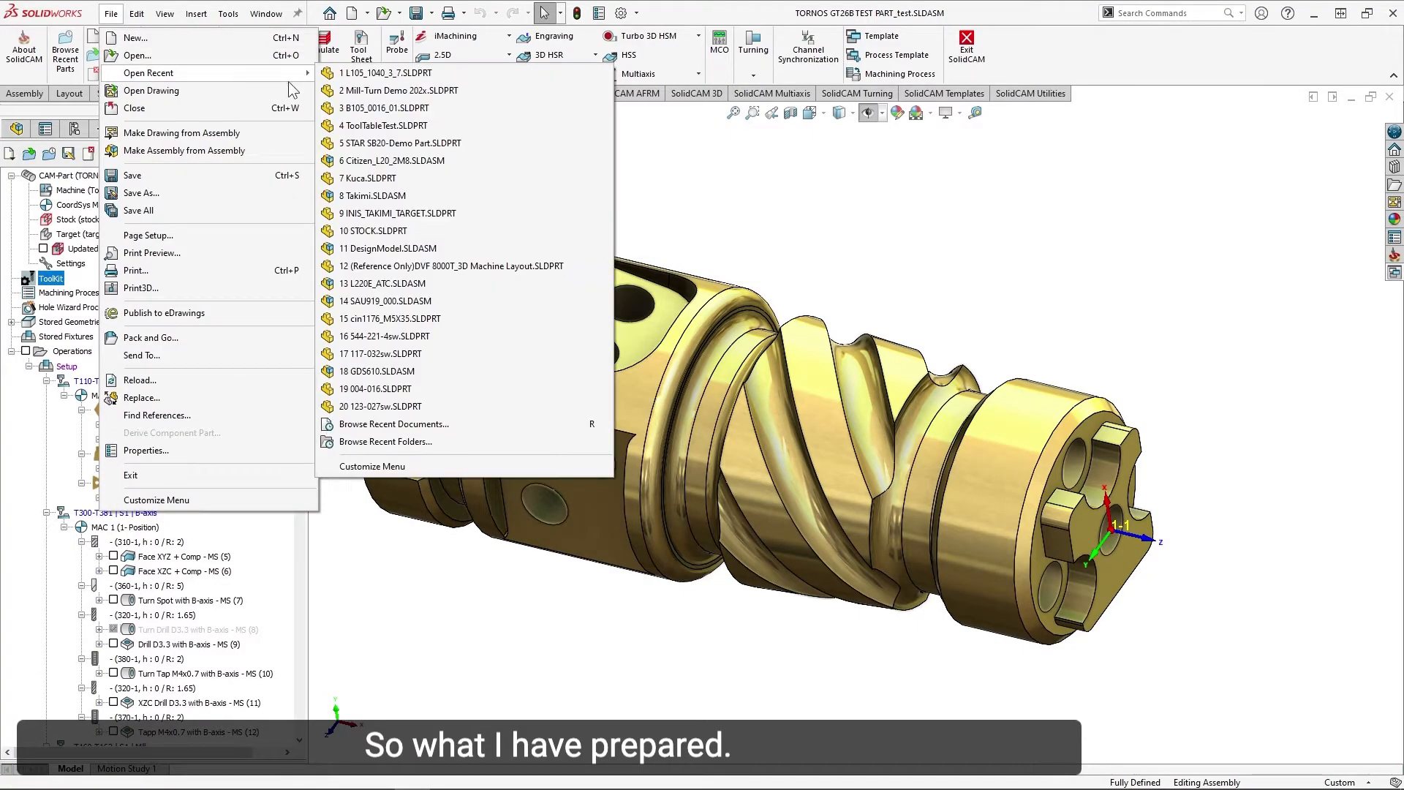
click(370, 76)
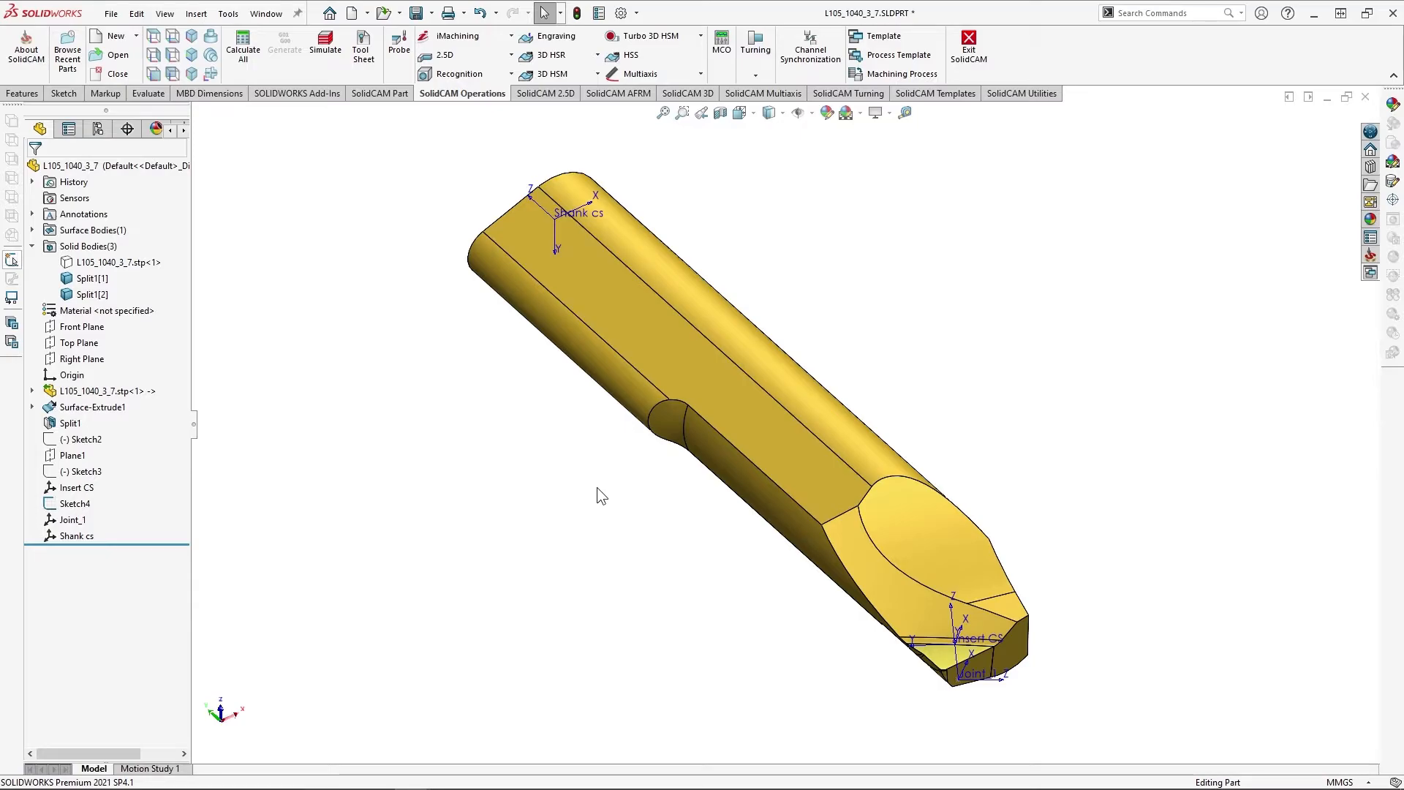
Examine the cutter body Split1[1] and the shank body Split1[2] of the custom turning tool.
middle_drag(780, 577, 747, 541)
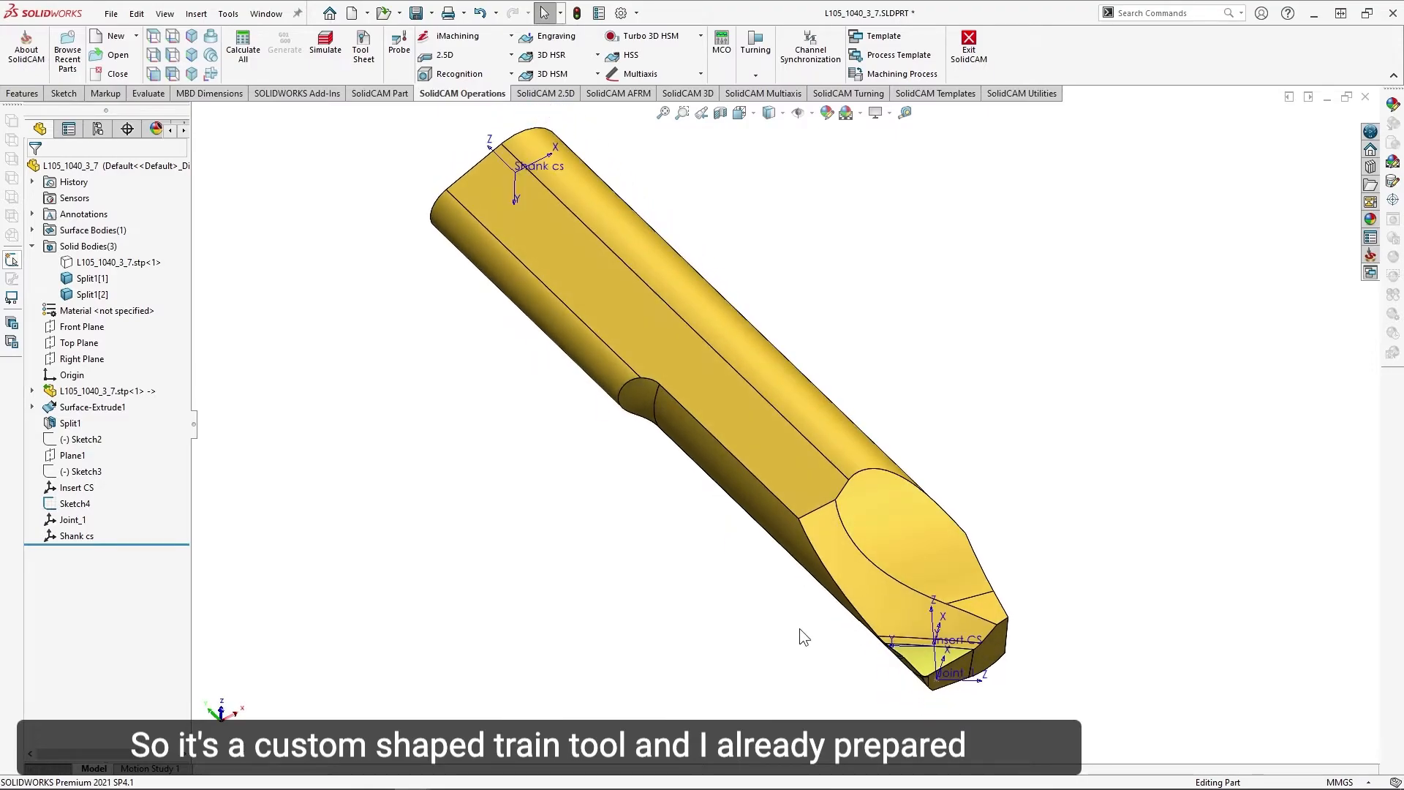
scroll(800, 629, down, 2)
ctrl+middle_drag(801, 625, 457, 364)
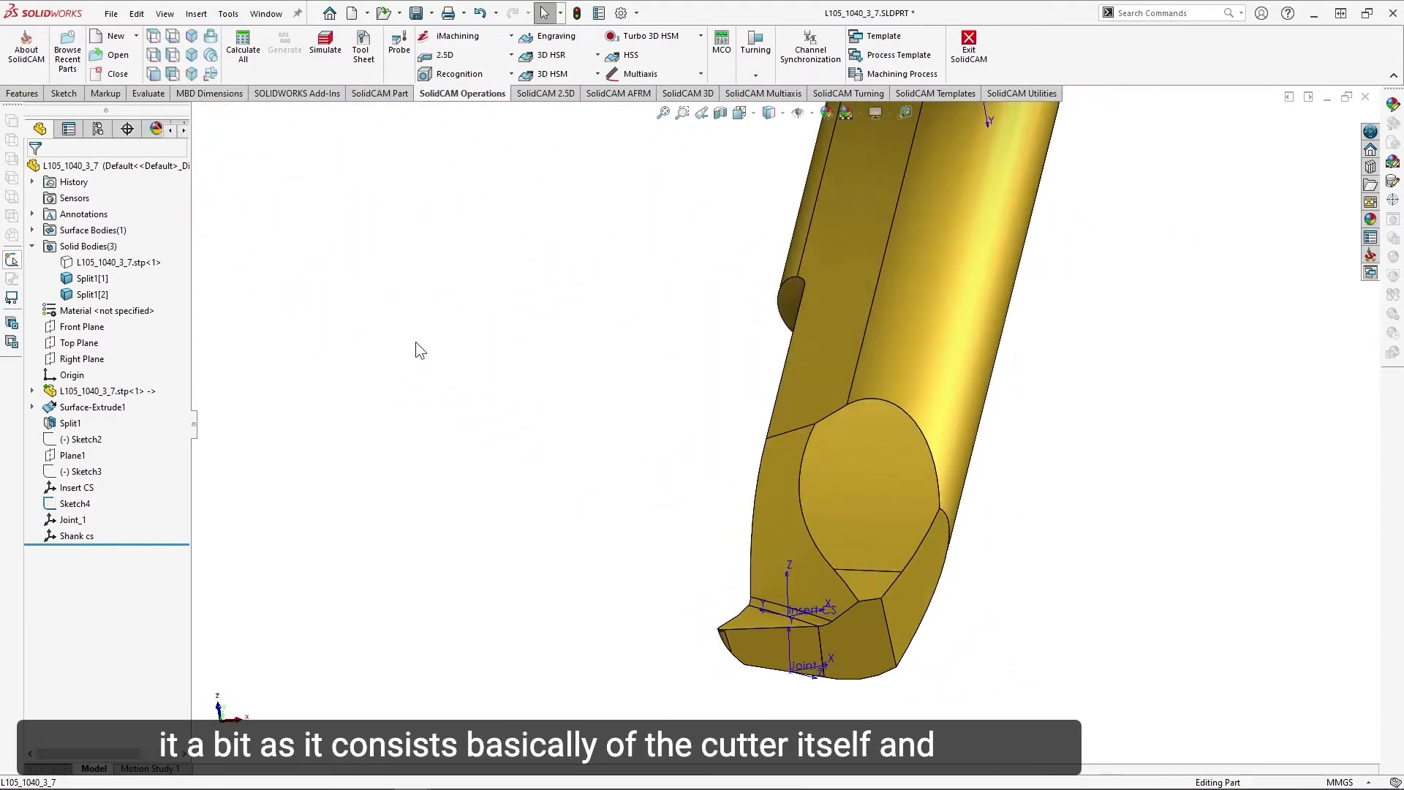
click(92, 278)
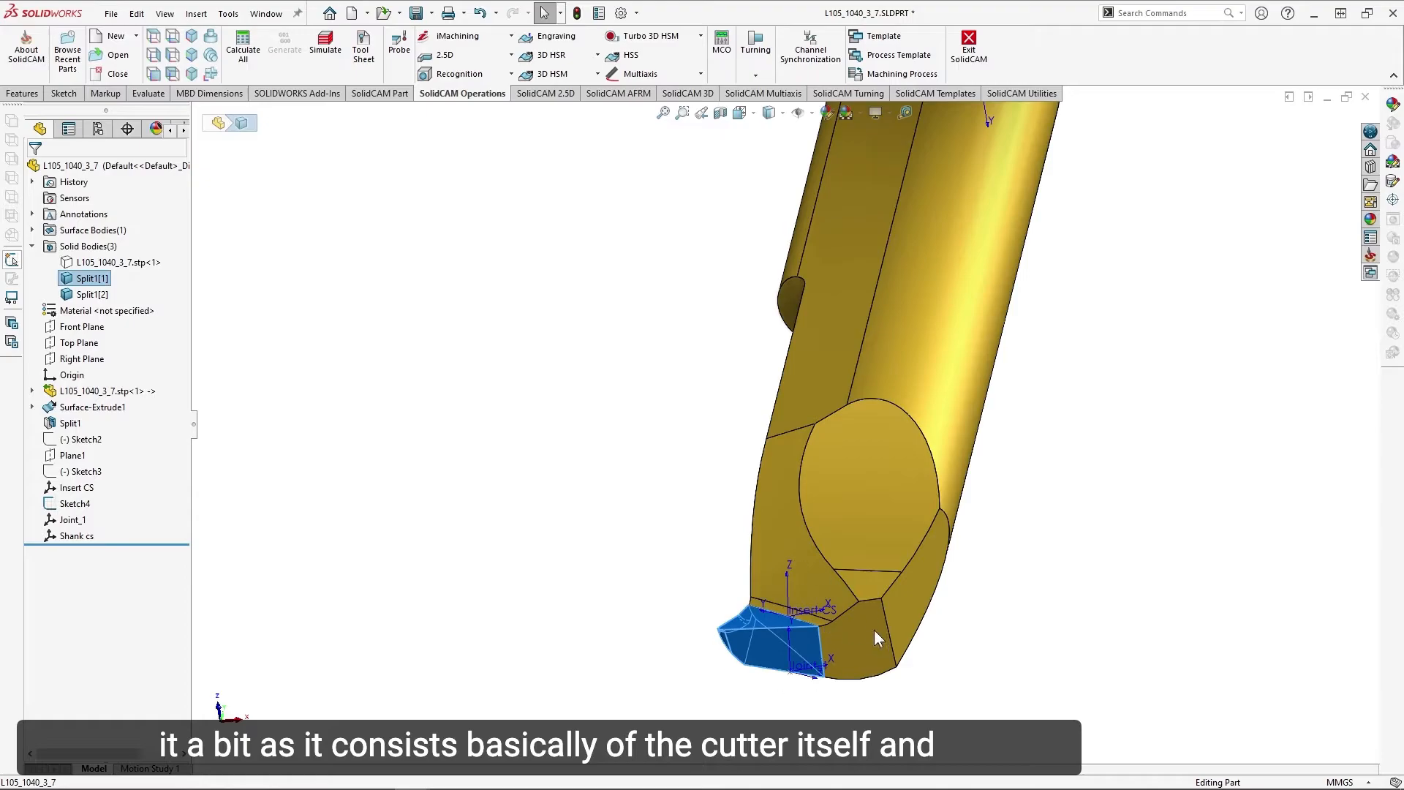
click(817, 398)
scroll(993, 221, up, 2)
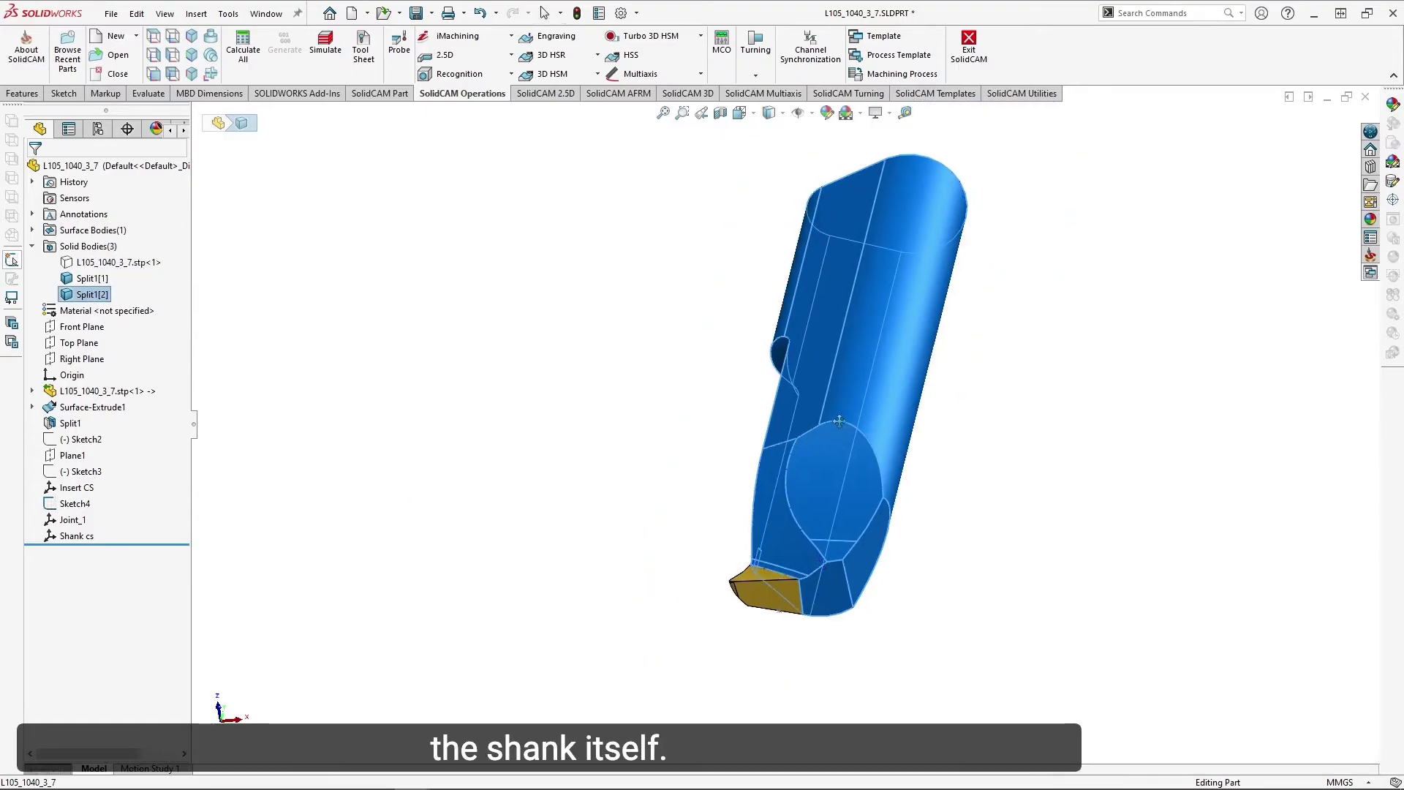
click(989, 214)
Compare the position and orientation of the Shank cs, Insert CS and Joint_1 coordinate systems on the tool.
middle_drag(989, 214, 834, 241)
scroll(1118, 226, down, 1)
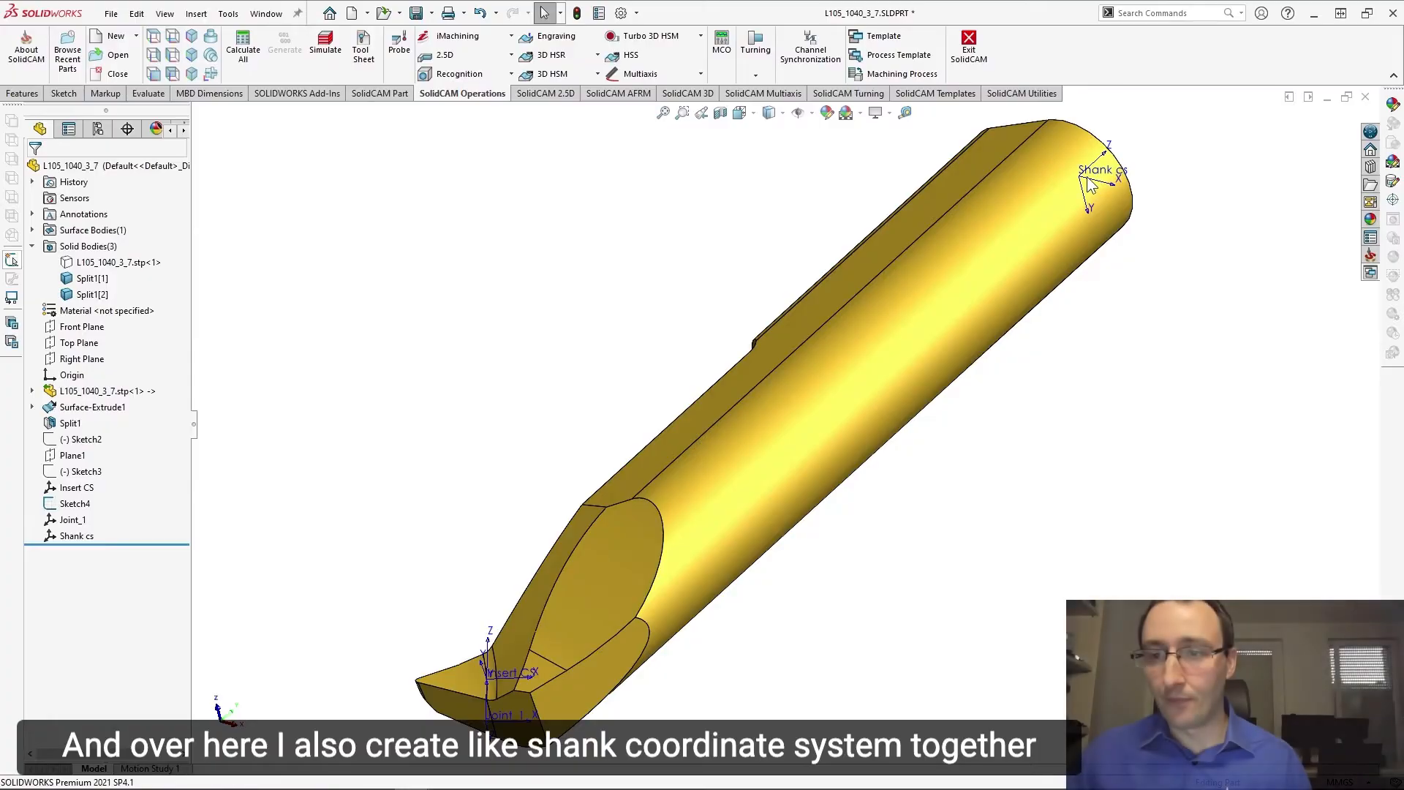
scroll(525, 663, down, 5)
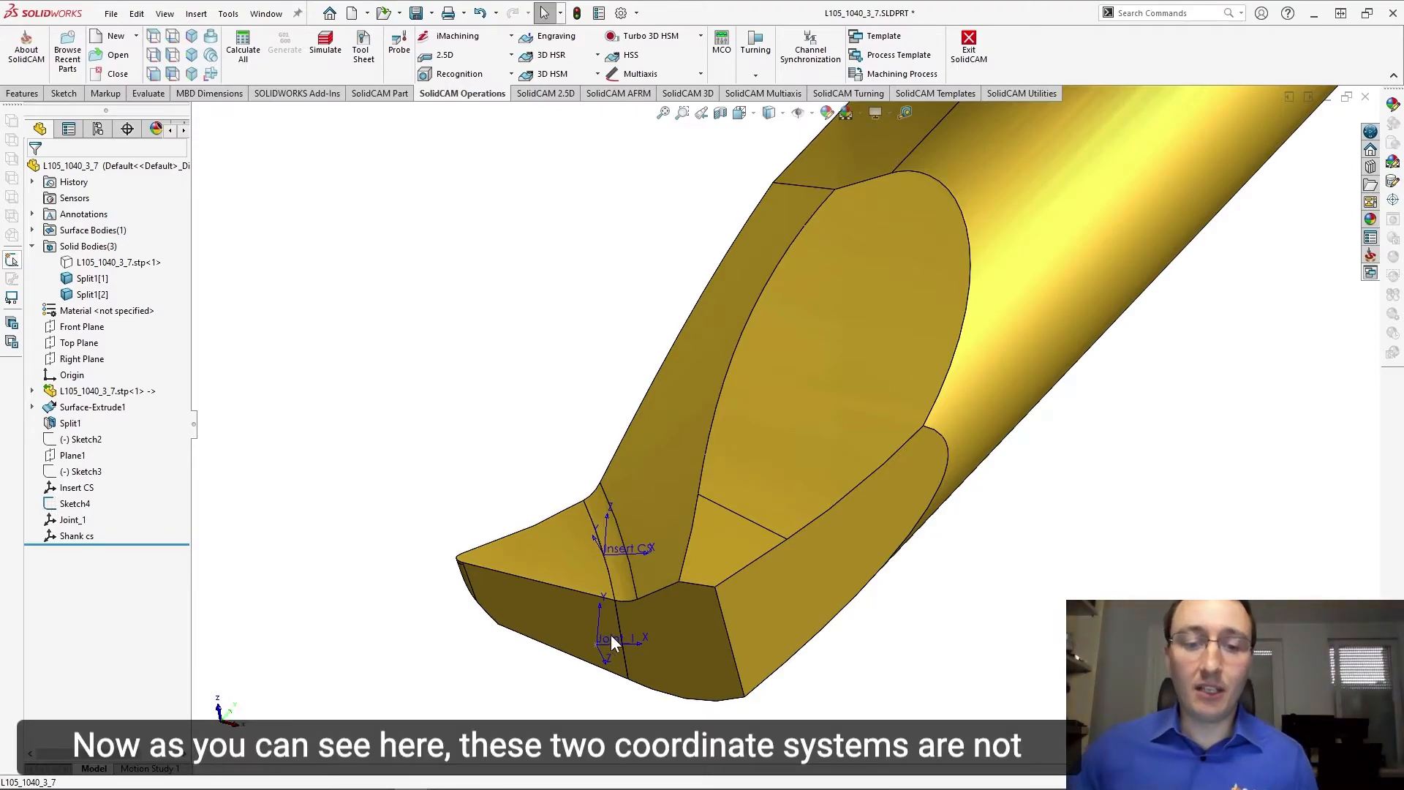
mouse_move(603, 587)
middle_down()
mouse_move(585, 569)
mouse_move(625, 594)
mouse_move(608, 597)
mouse_move(616, 582)
middle_up()
scroll(970, 364, up, 5)
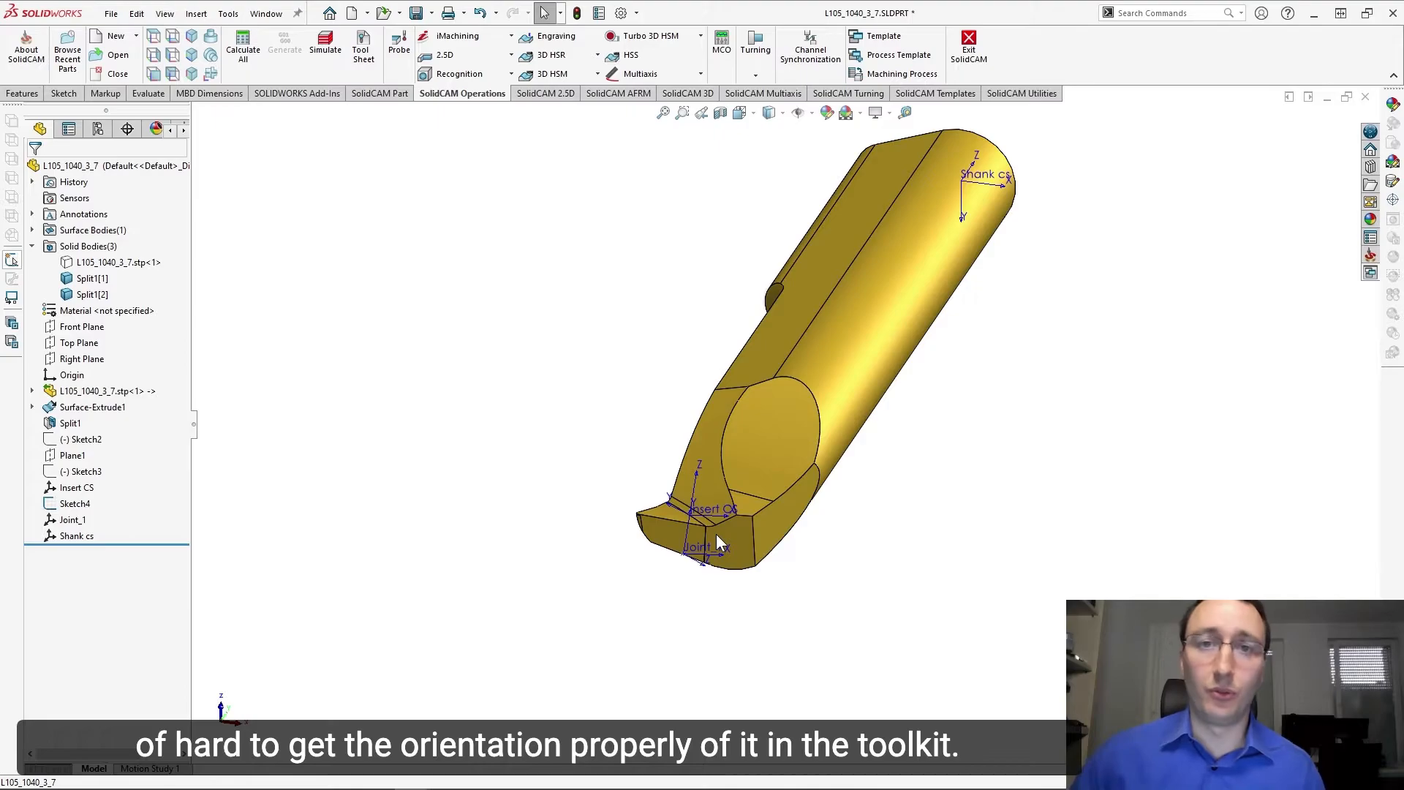
scroll(716, 537, down, 2)
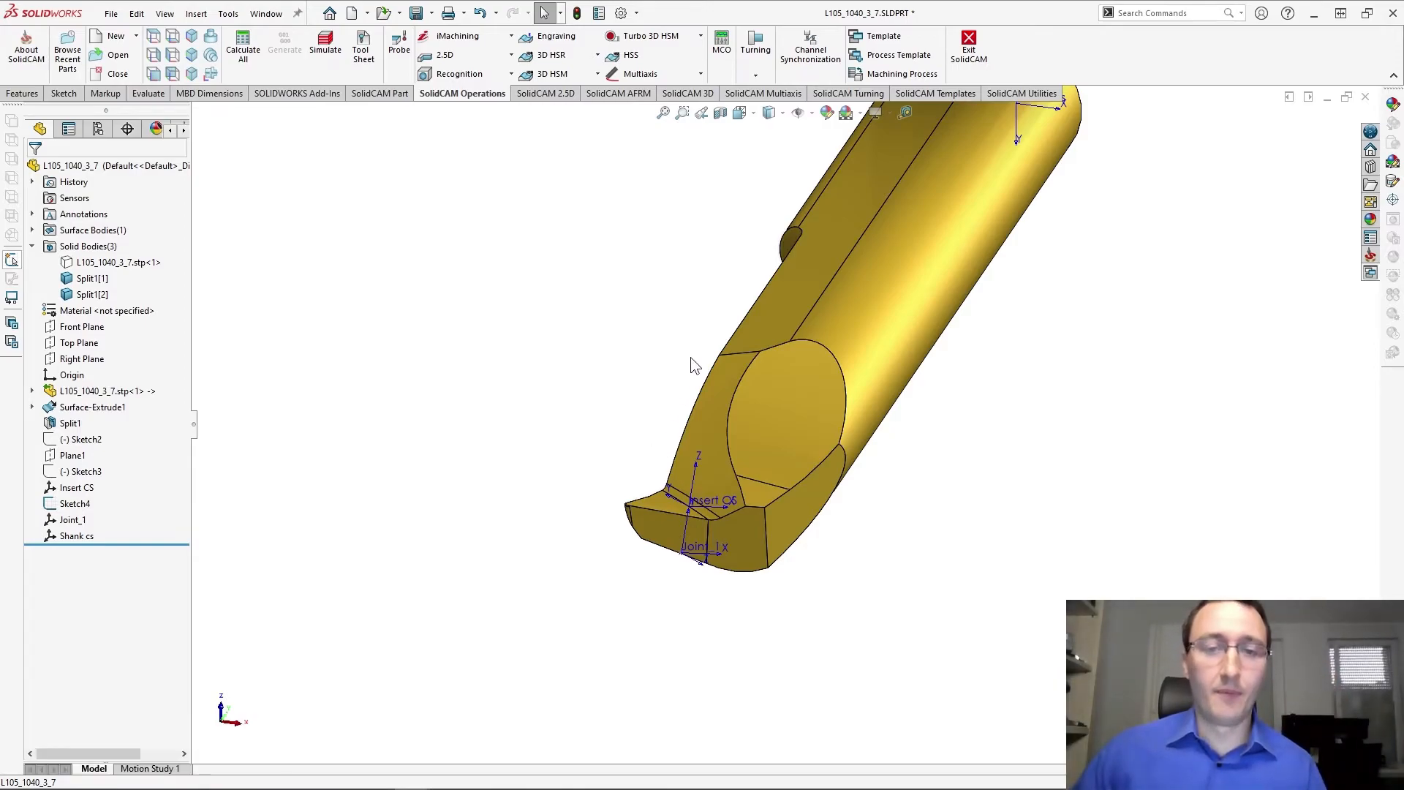
ctrl+middle_drag(691, 358, 671, 396)
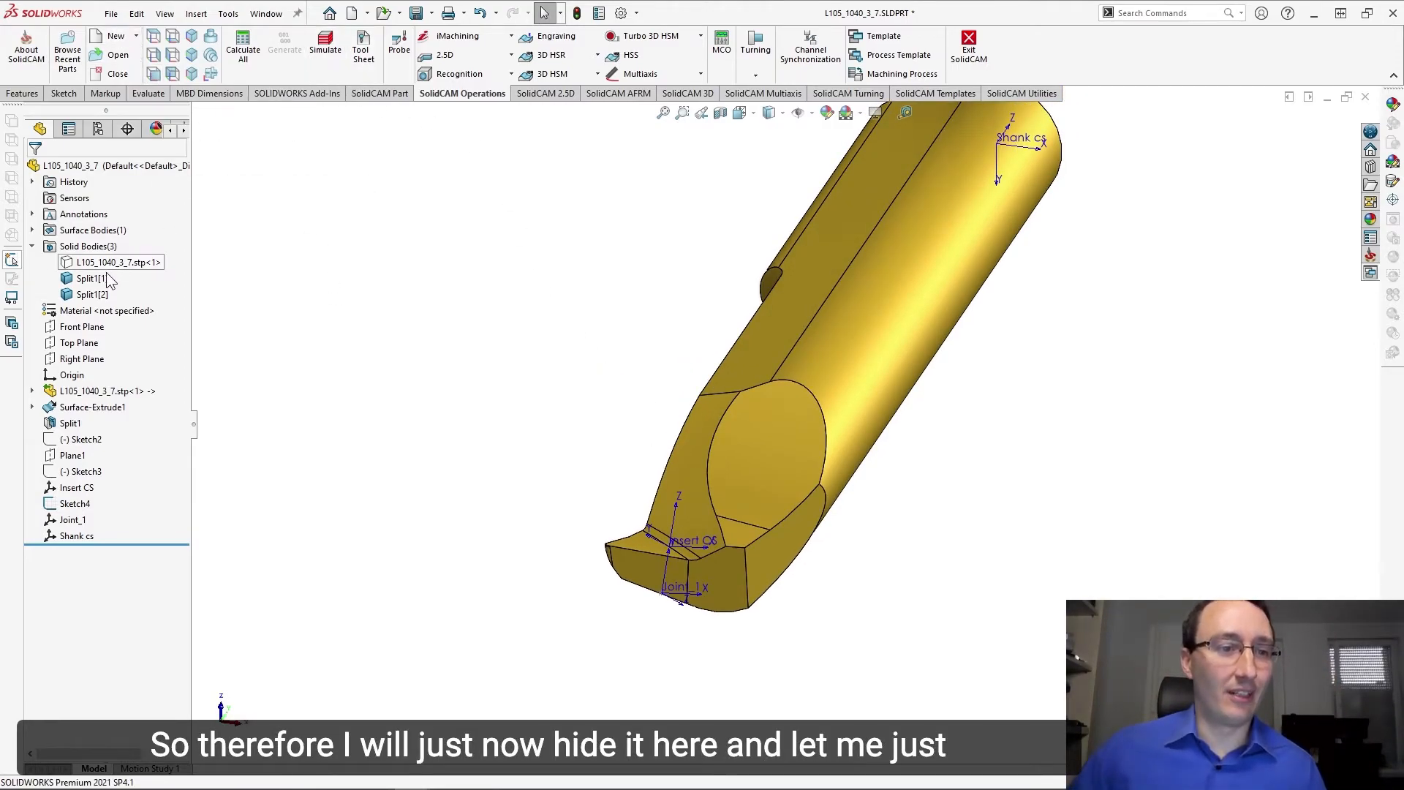
Hide the cutter body Split1[1] and start saving the remaining shank under a new location in the Metric folder.
click(92, 280)
click(107, 261)
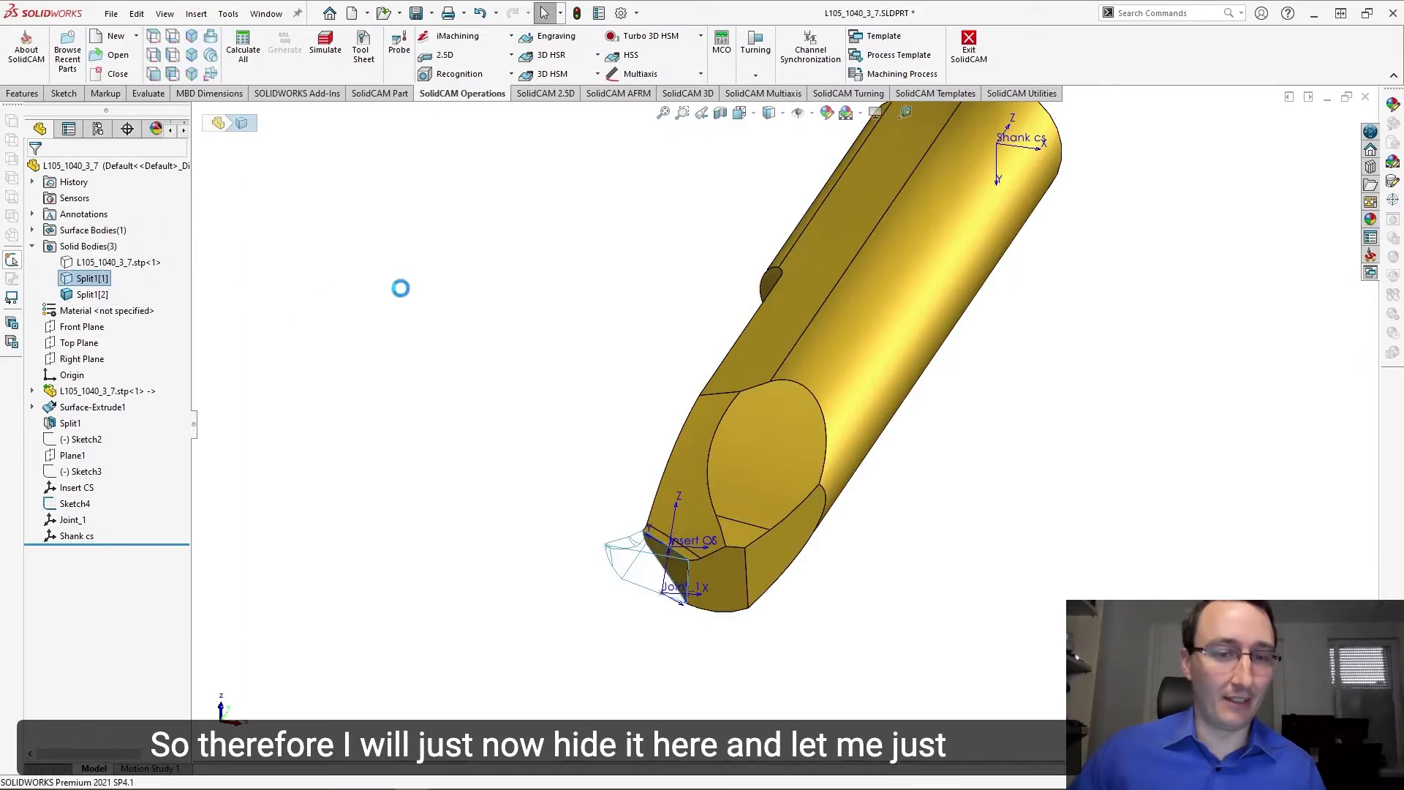
click(111, 13)
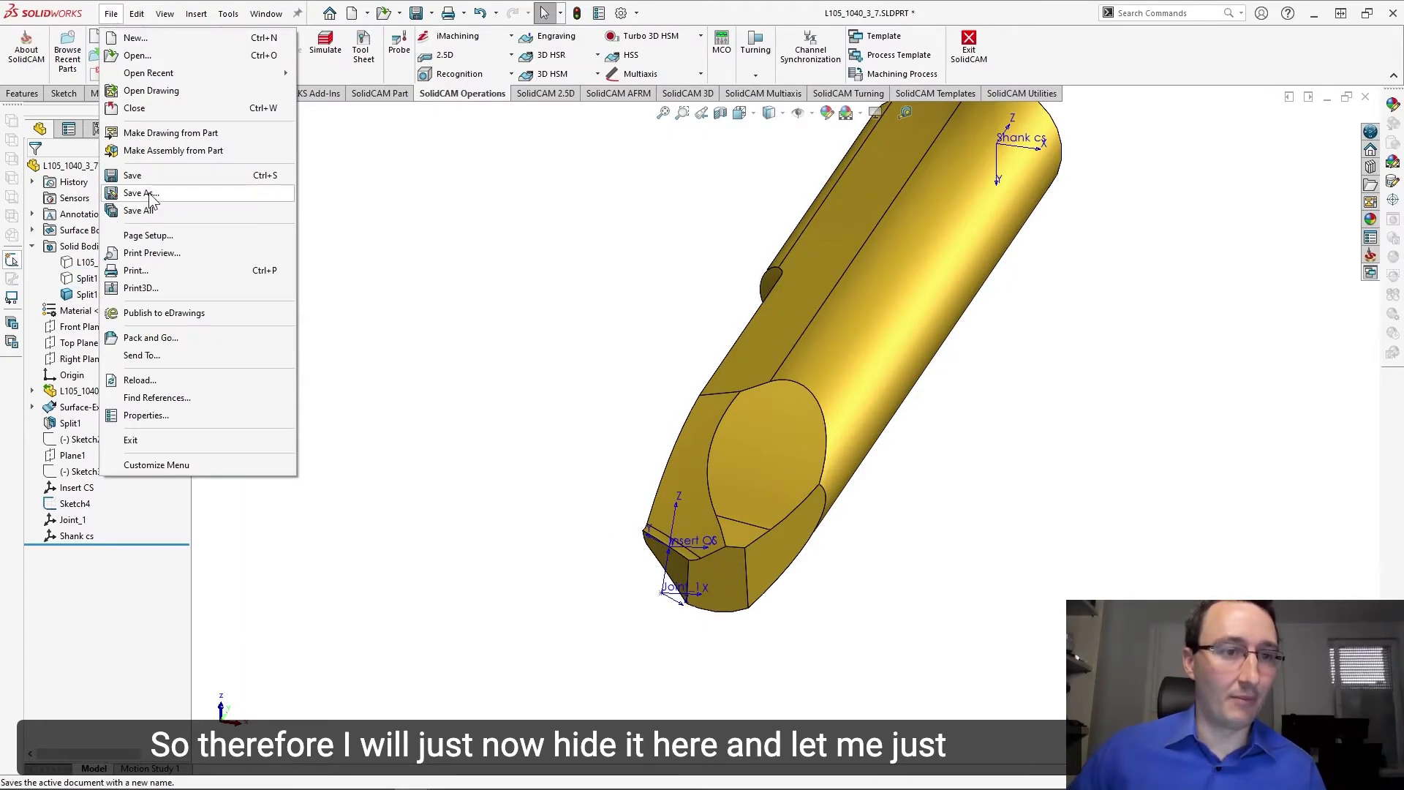
click(141, 194)
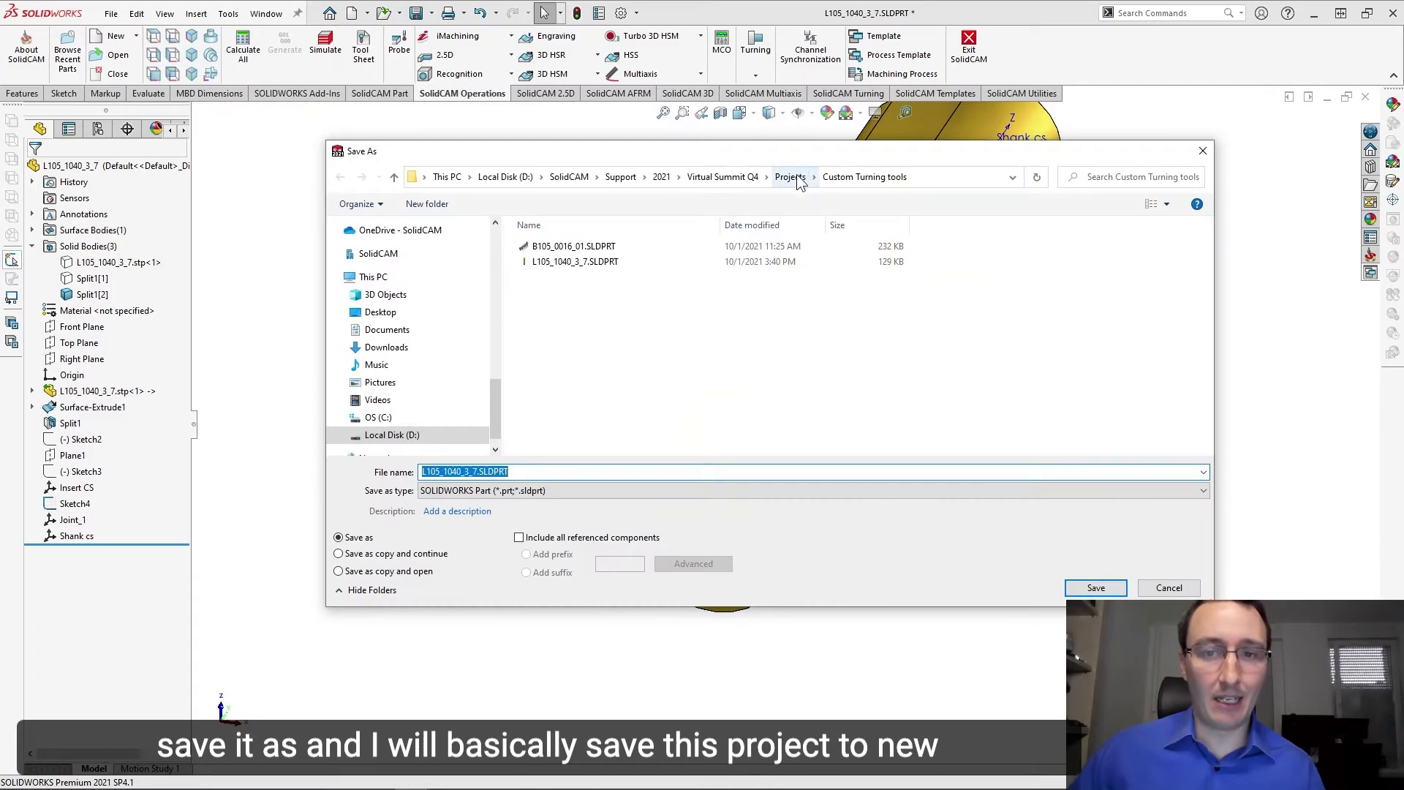
scroll(494, 410, up, 10)
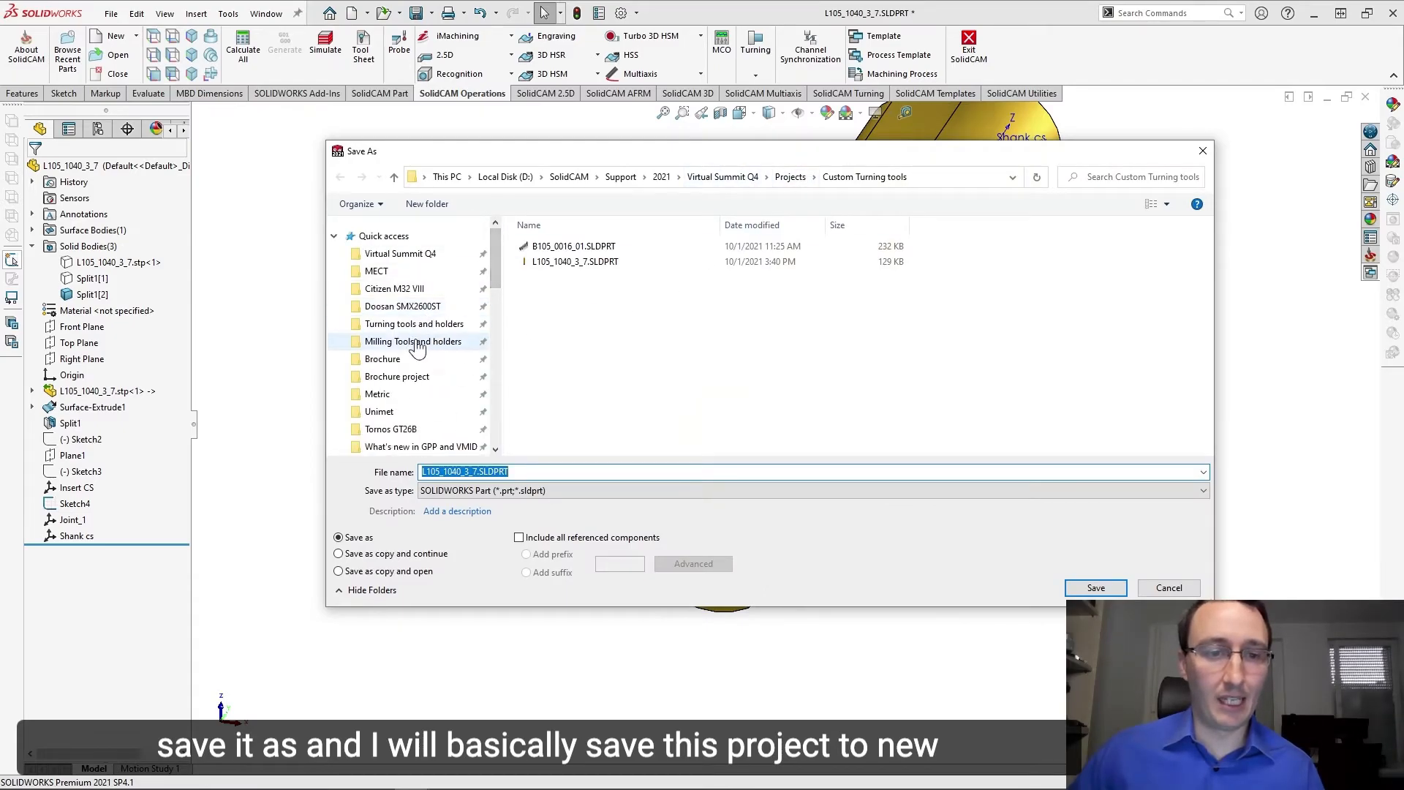
click(388, 395)
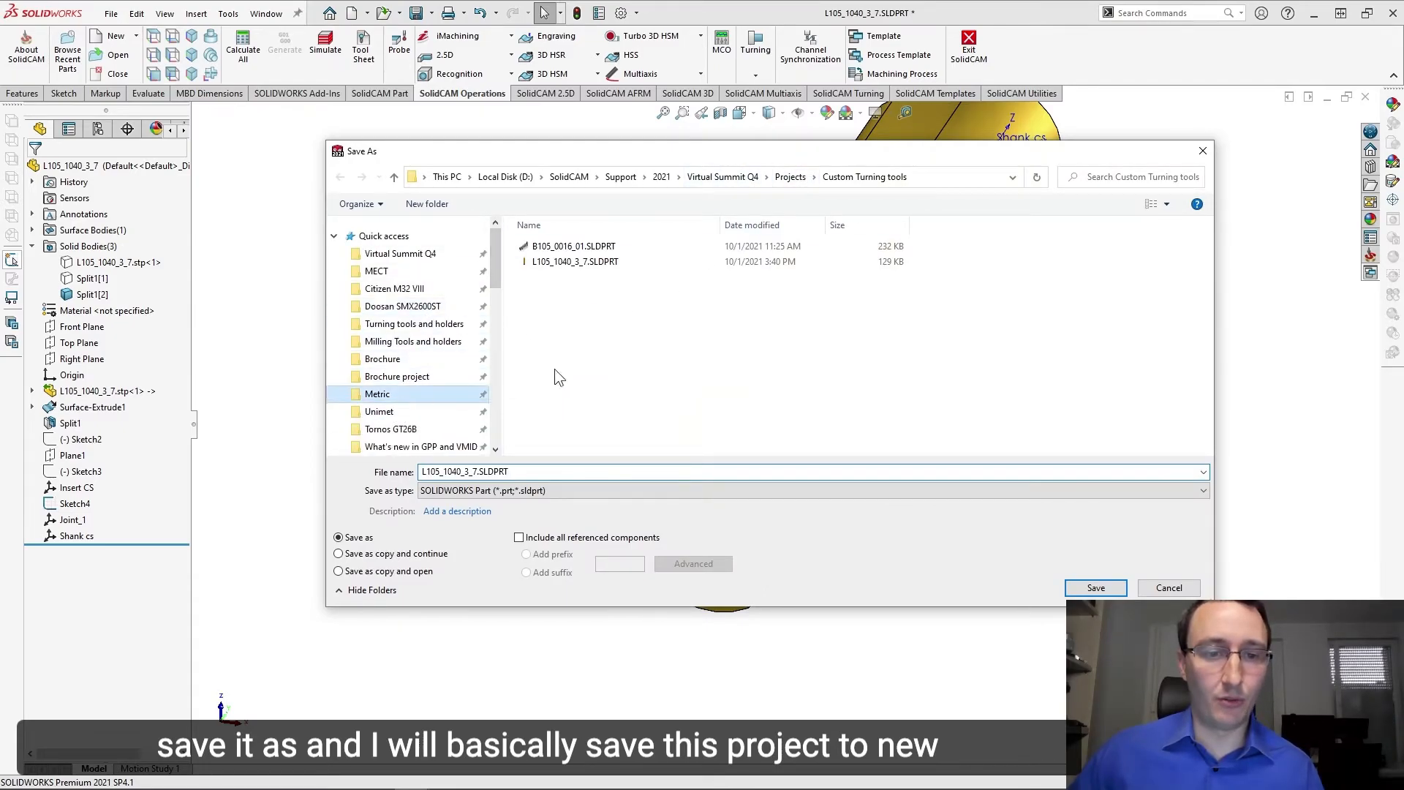
Create a folder named Virtual Summit Q4 inside the Metric folder and open it as the save location.
scroll(625, 433, down, 5)
click(452, 211)
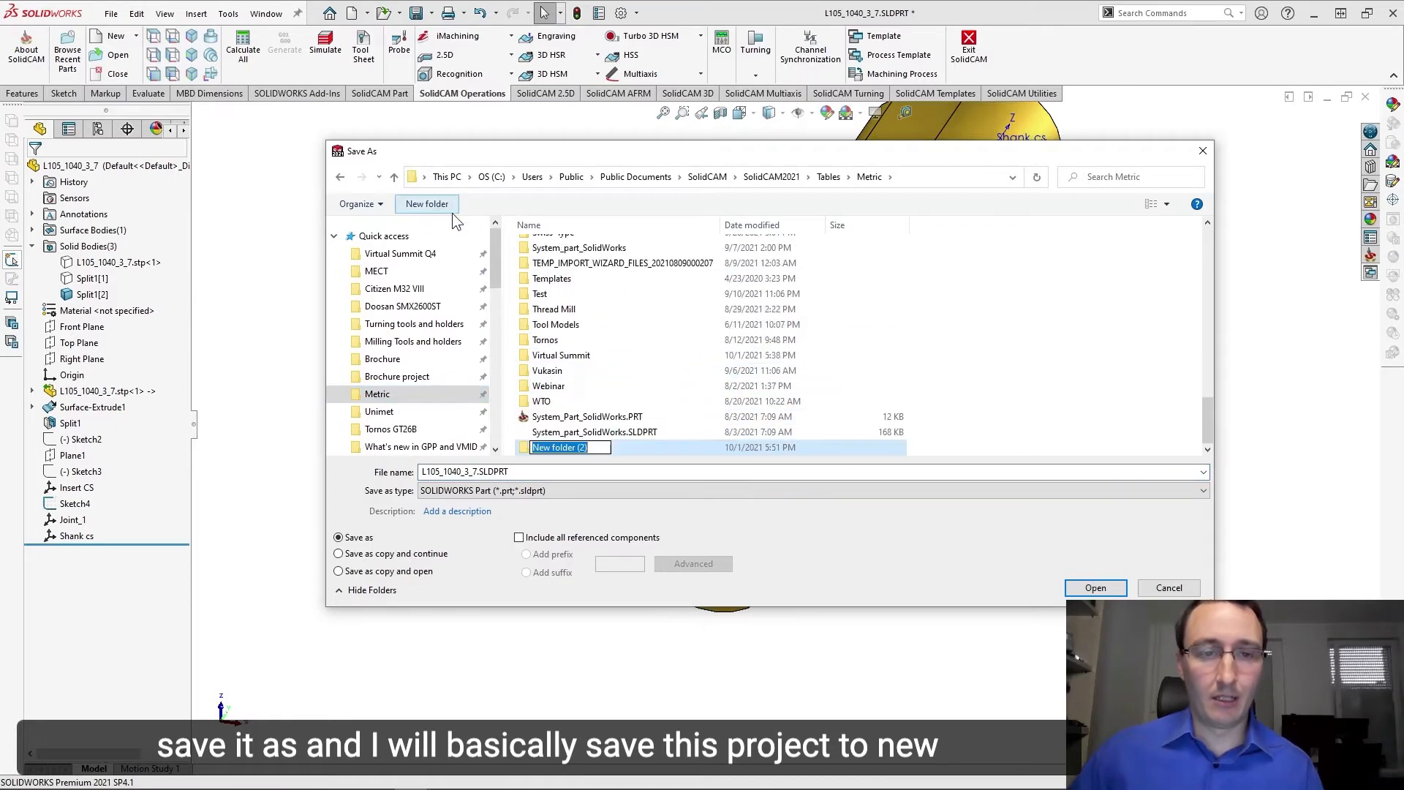
text(Virtual Summit Q4)
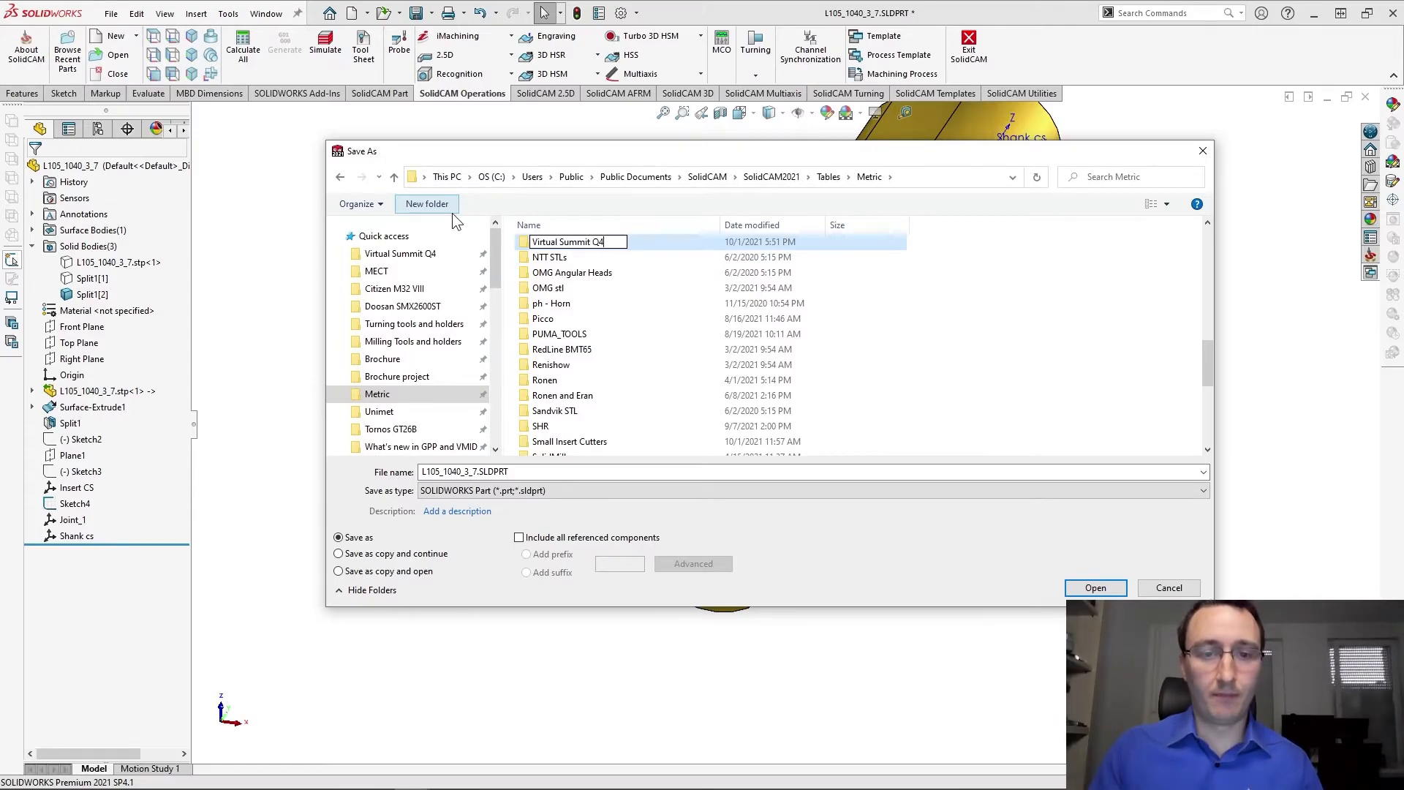
key(Return)
key(Return)
Export the shank as L105_1040_3_7.STL with coarse resolution and Shank cs as the output coordinate system.
click(565, 490)
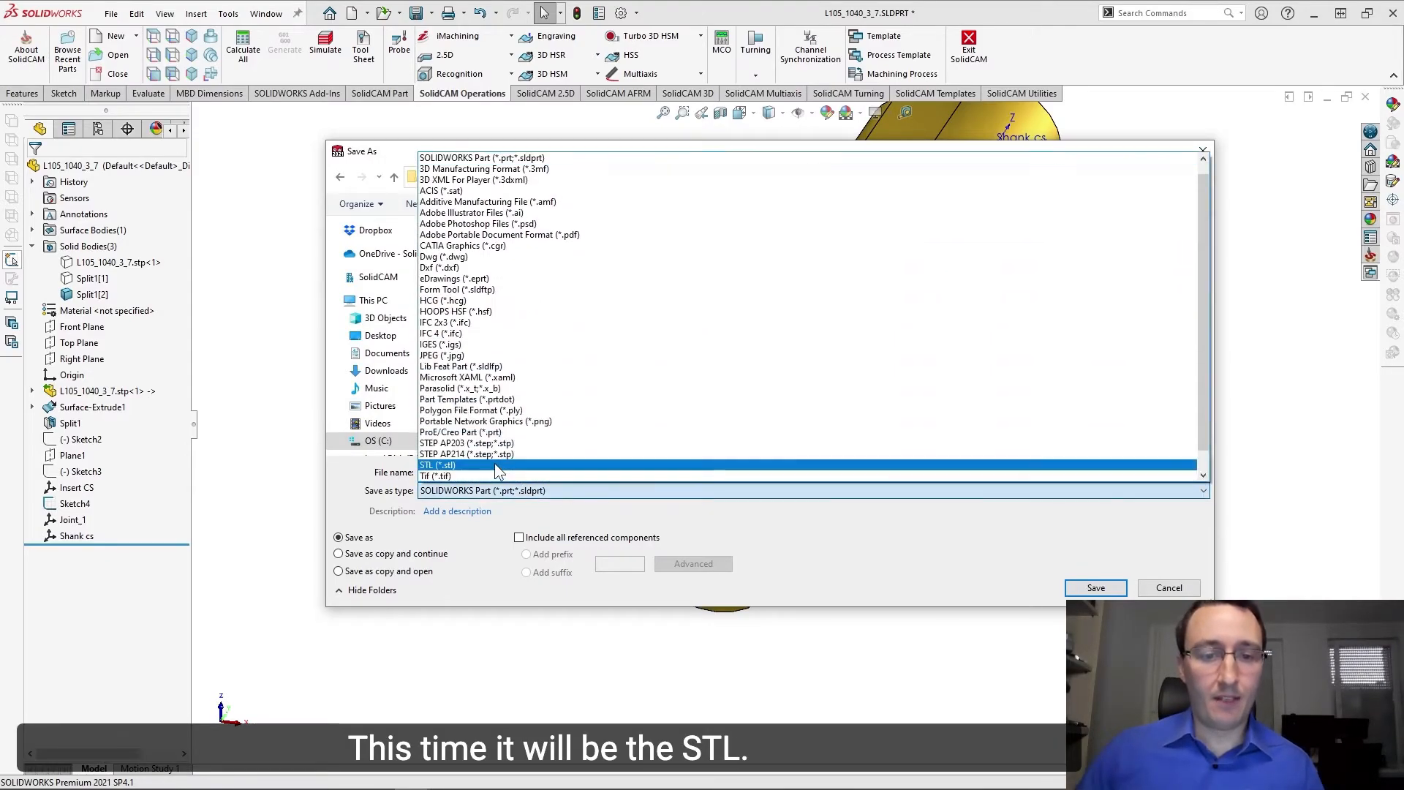
click(586, 475)
click(479, 580)
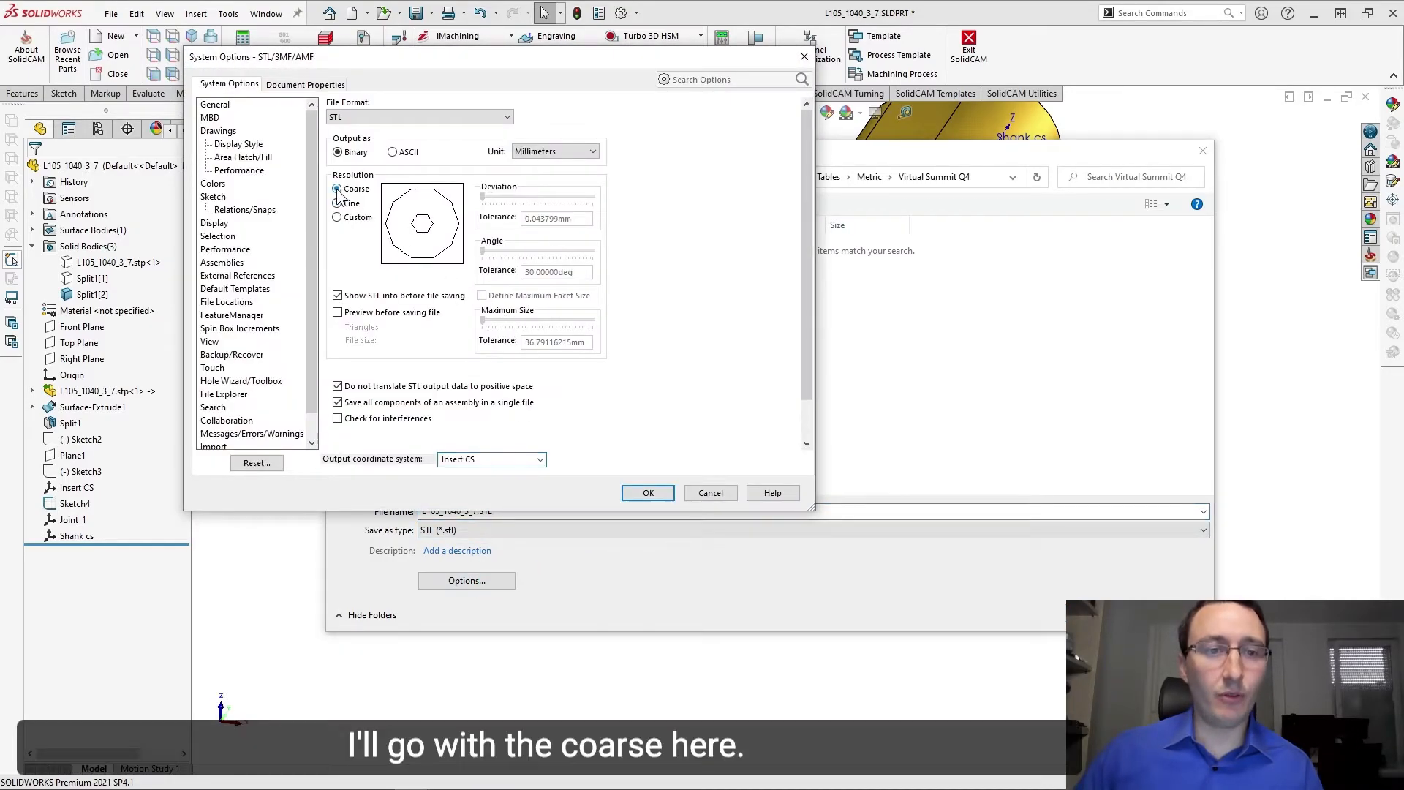
click(502, 458)
click(484, 506)
click(667, 498)
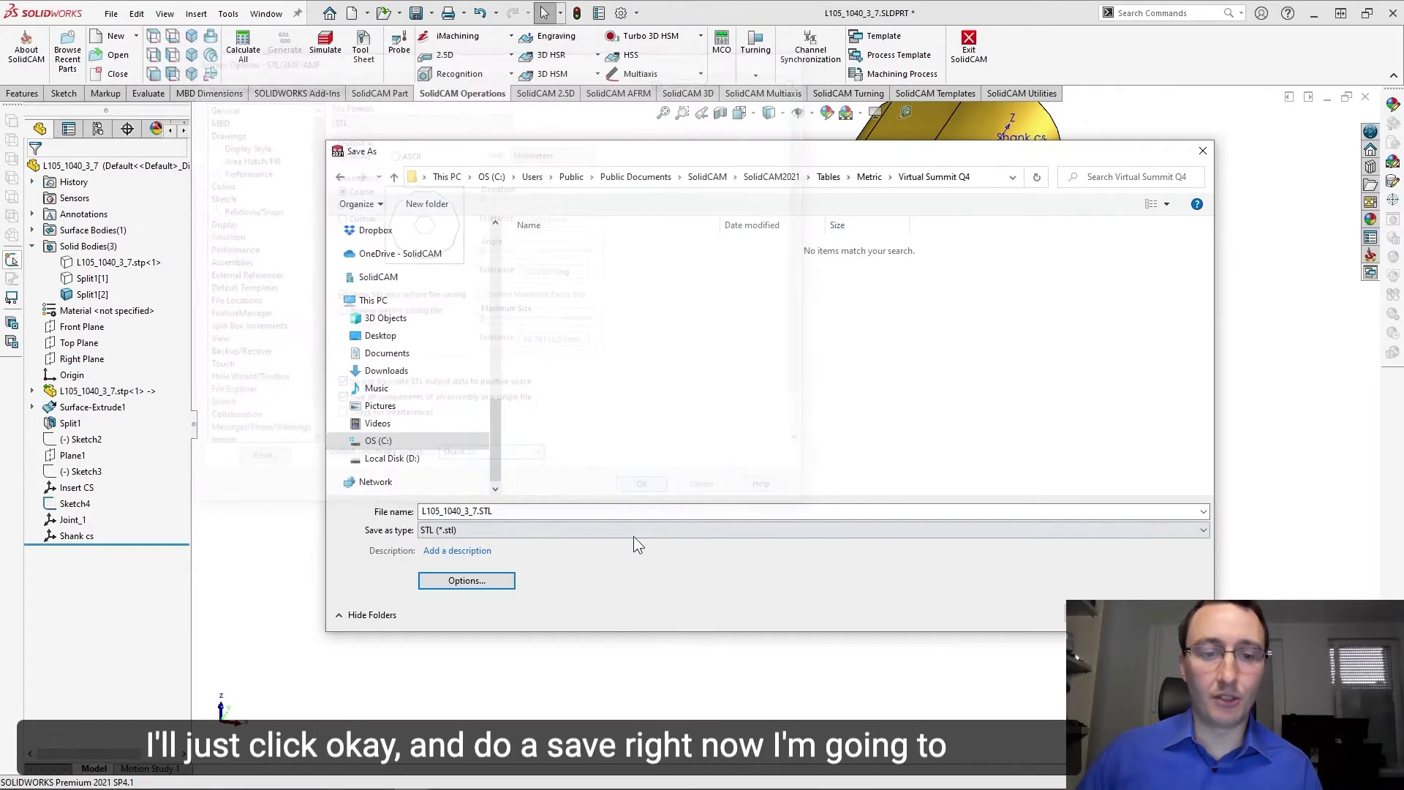
key(Return)
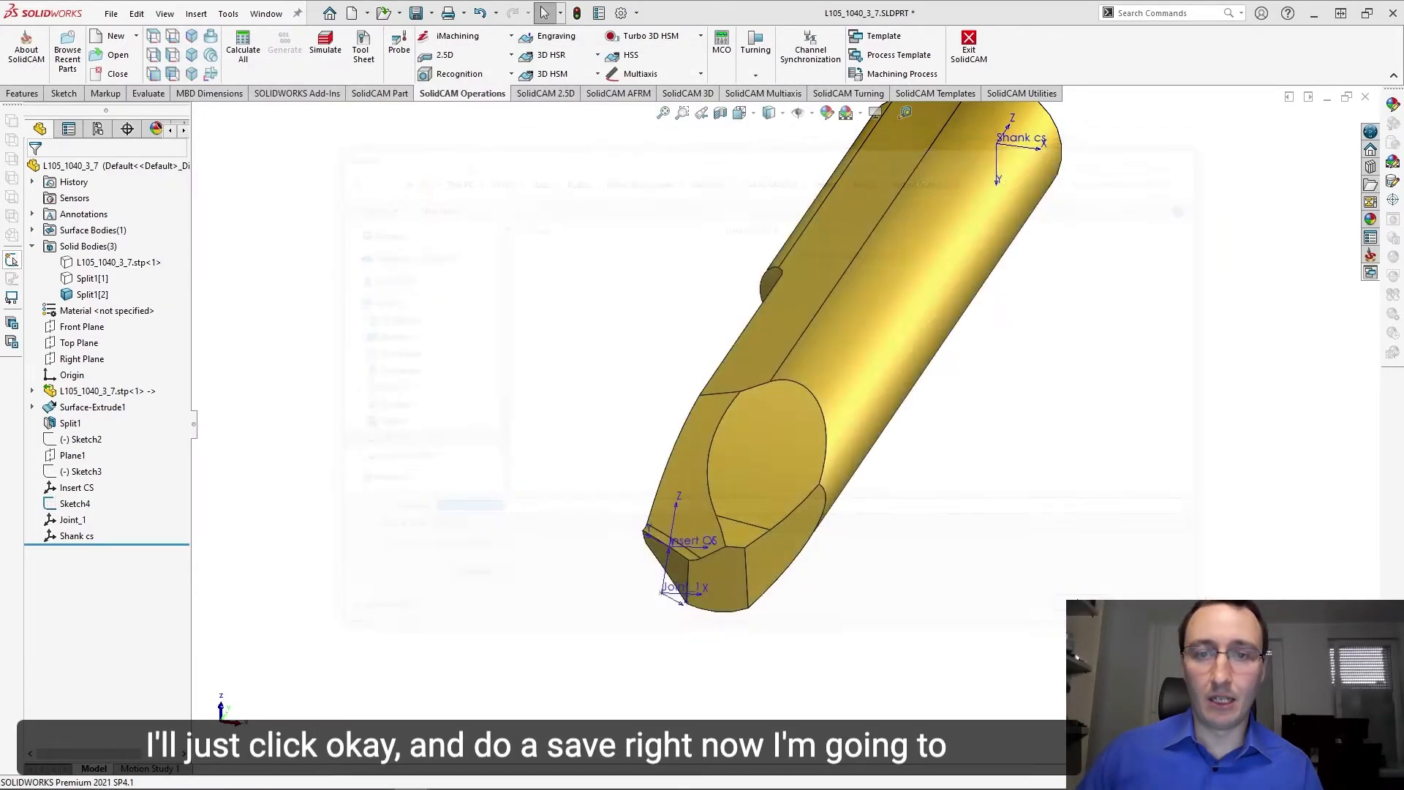
click(726, 432)
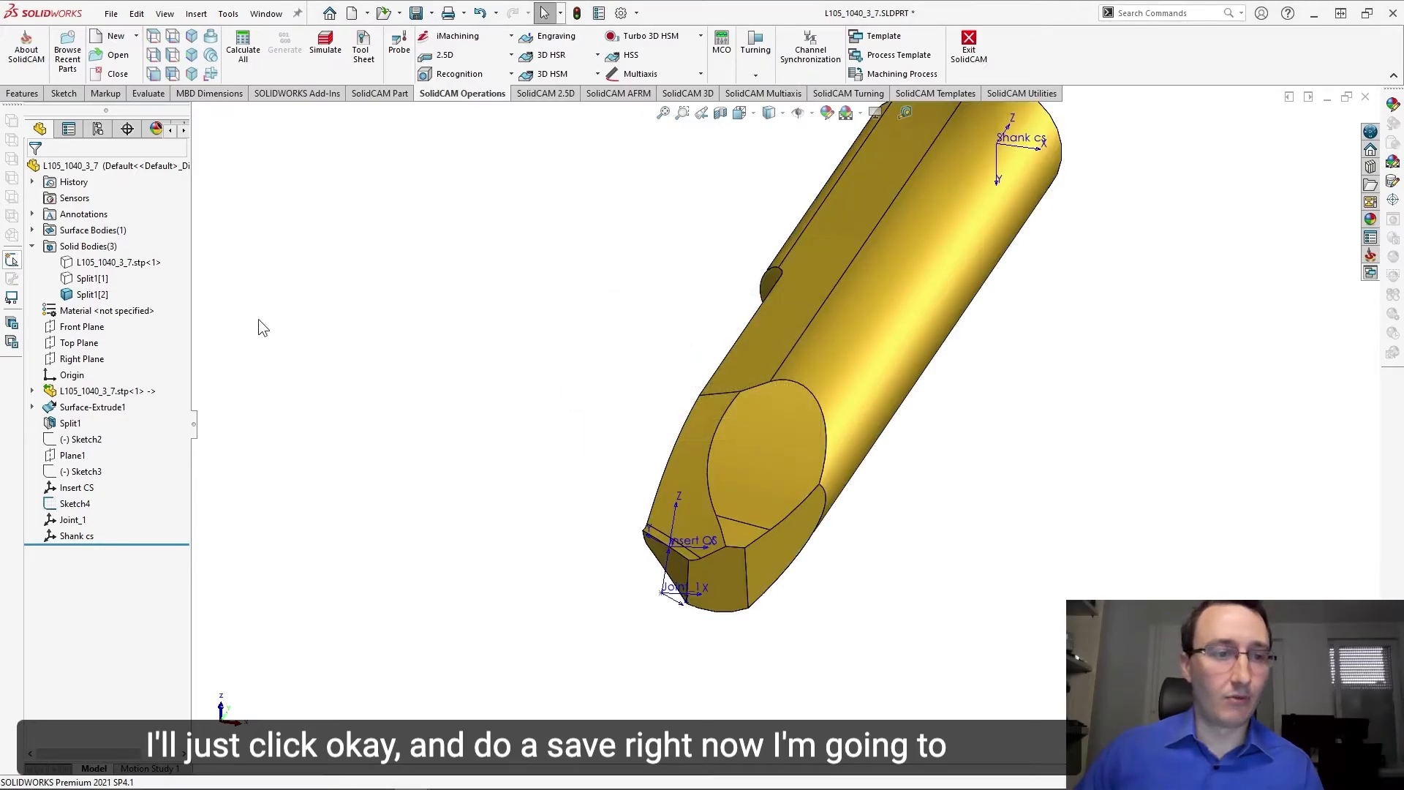
Show only the cutter body Split1[1] and start saving it in the Virtual Summit Q4 folder under Metric.
click(92, 279)
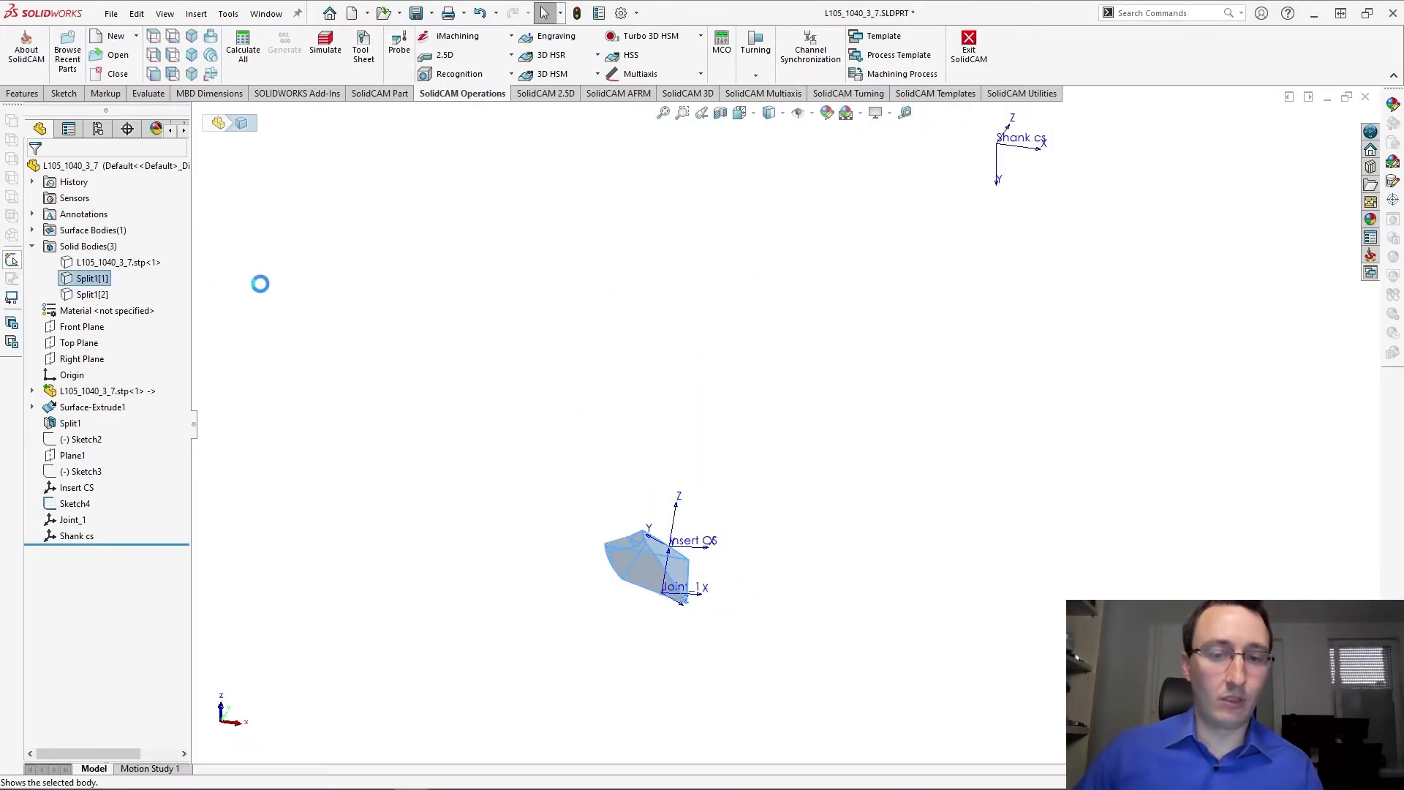
click(586, 522)
click(111, 13)
click(220, 201)
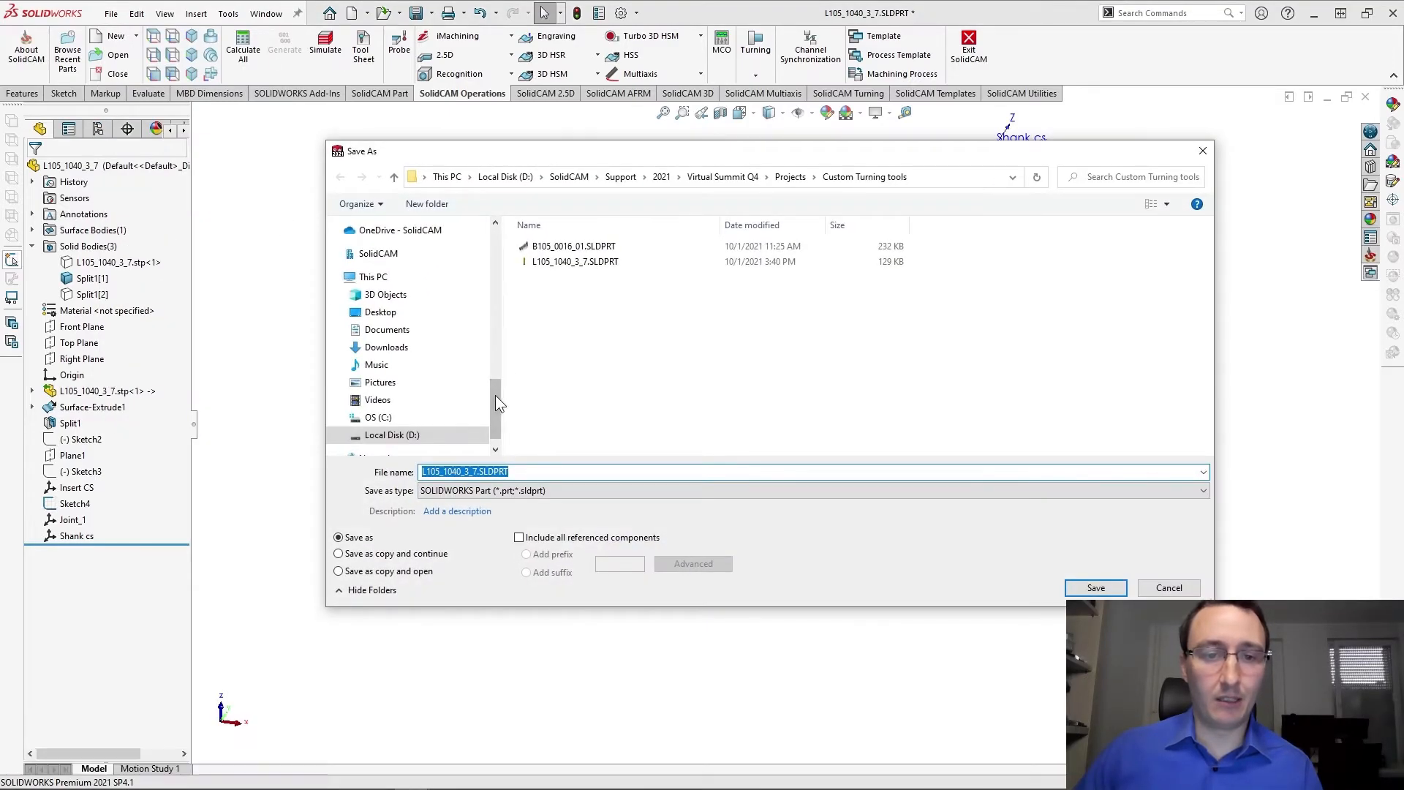
scroll(439, 366, up, 5)
click(396, 395)
click(584, 344)
key(v)
double_click(572, 371)
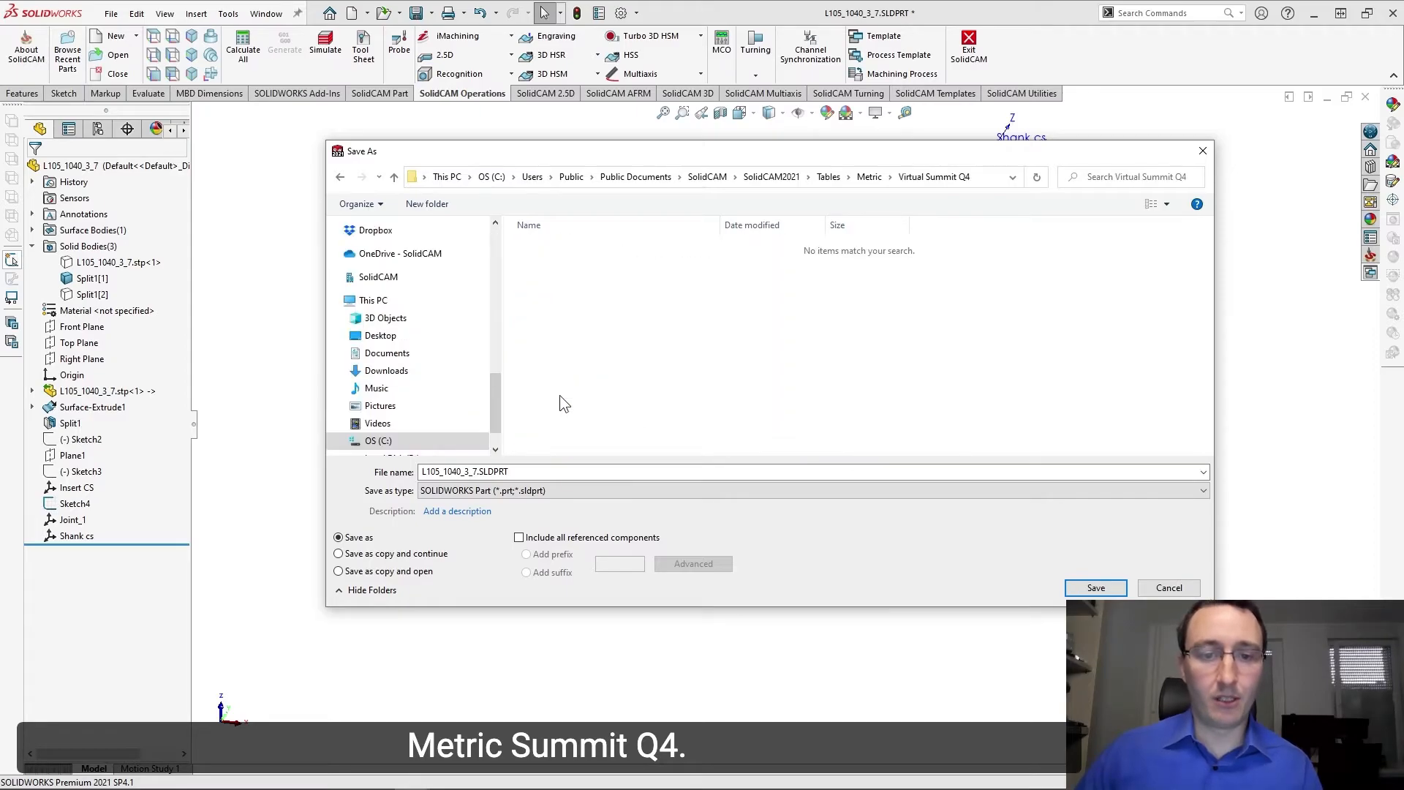
Set the cutter's save format to STL with fine resolution and Insert CS as the output coordinate system.
click(515, 493)
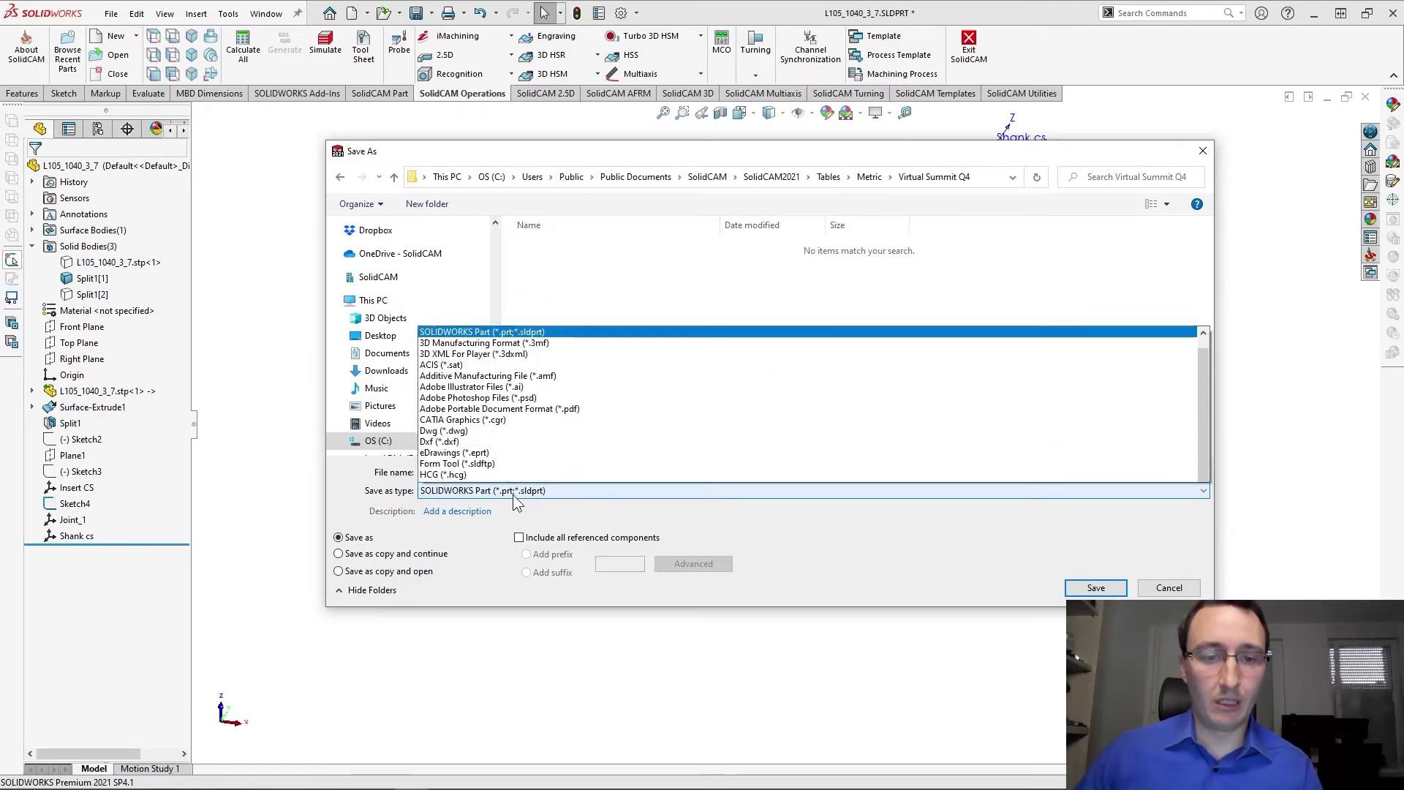
click(468, 465)
click(471, 582)
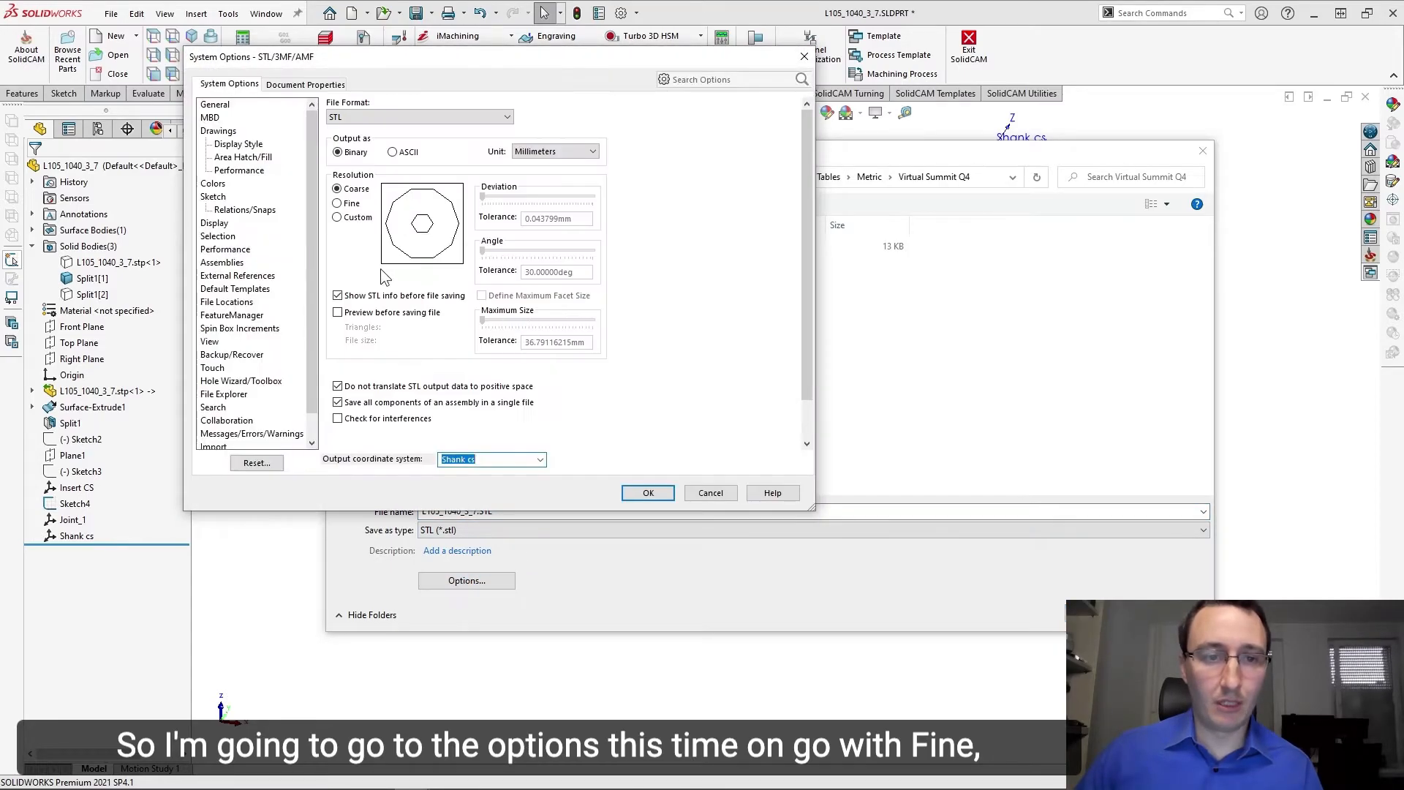
click(341, 205)
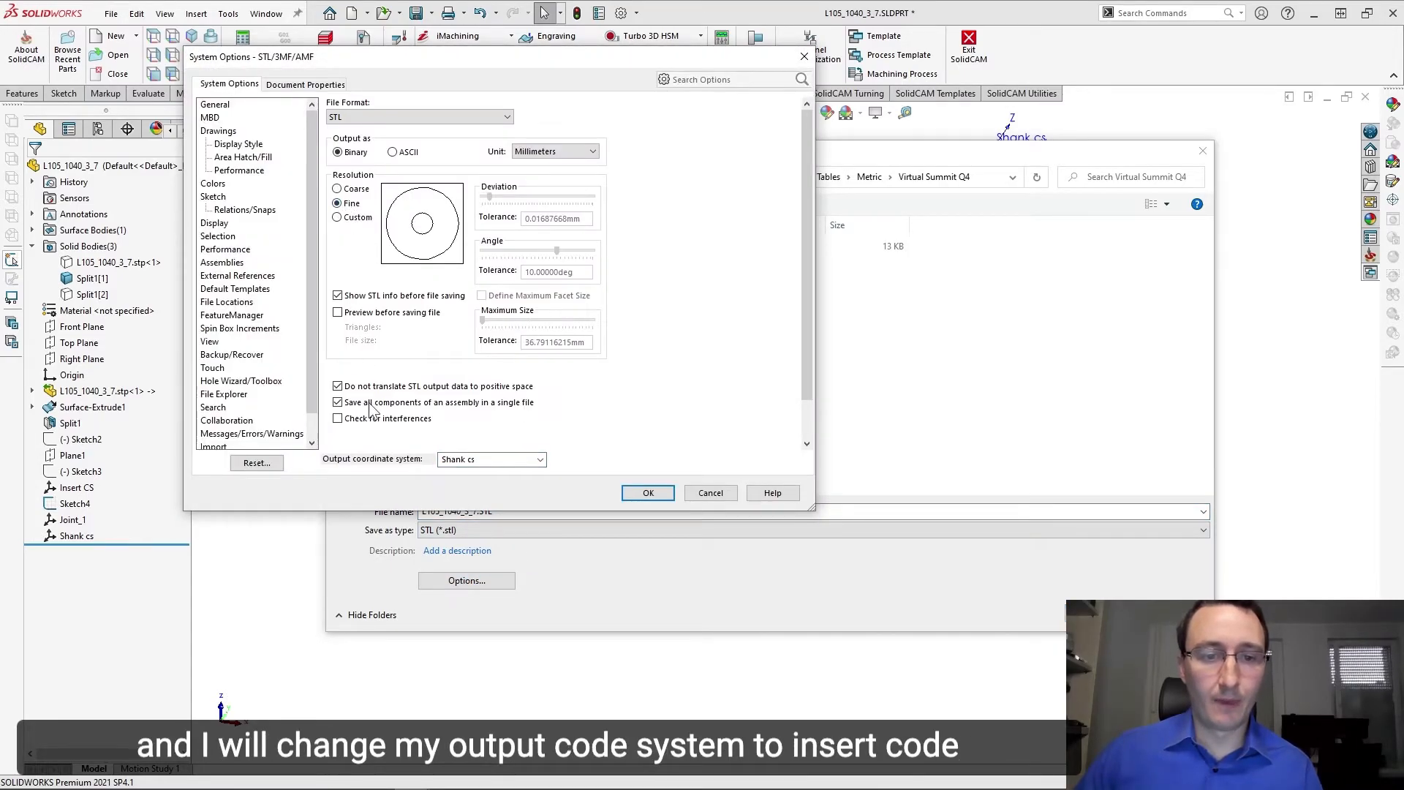
click(540, 460)
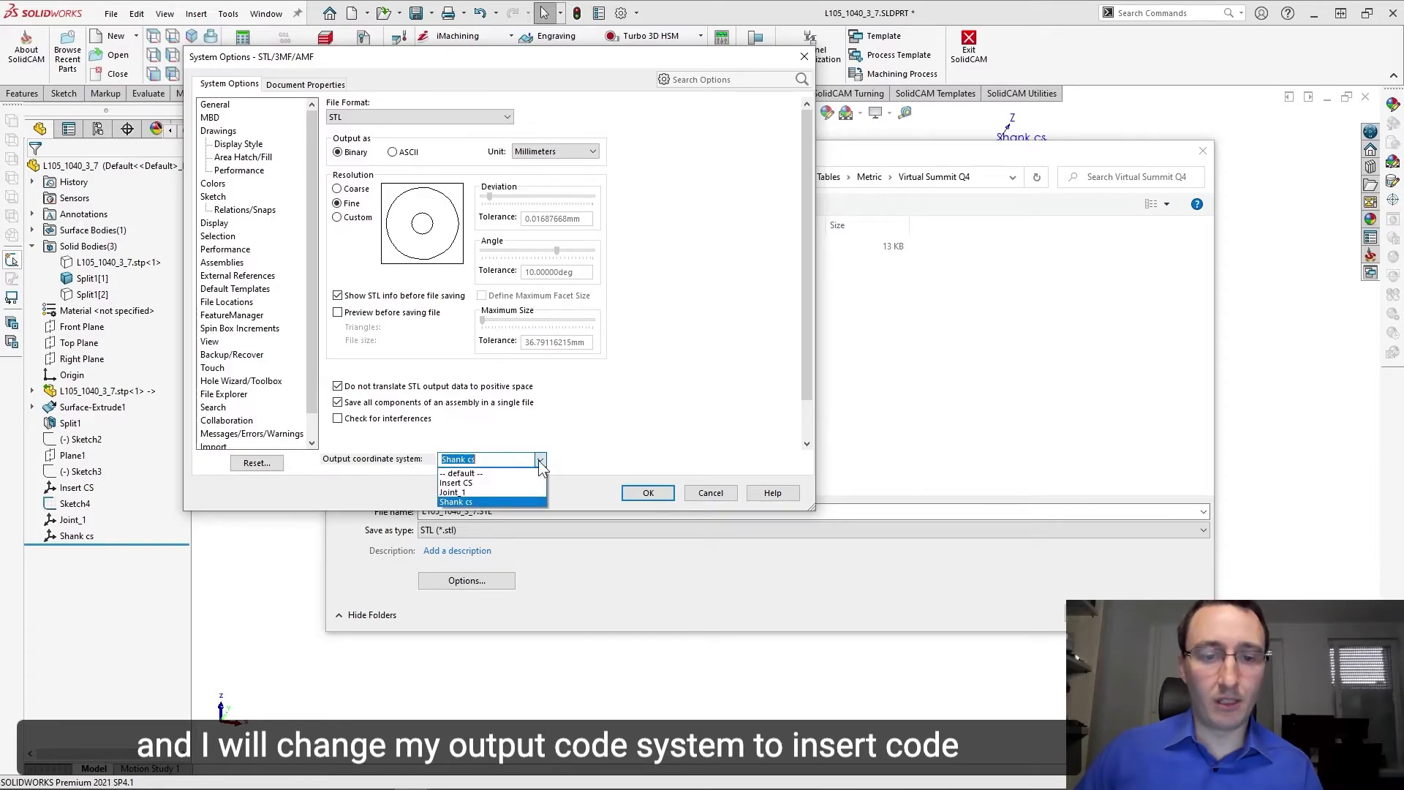
click(498, 483)
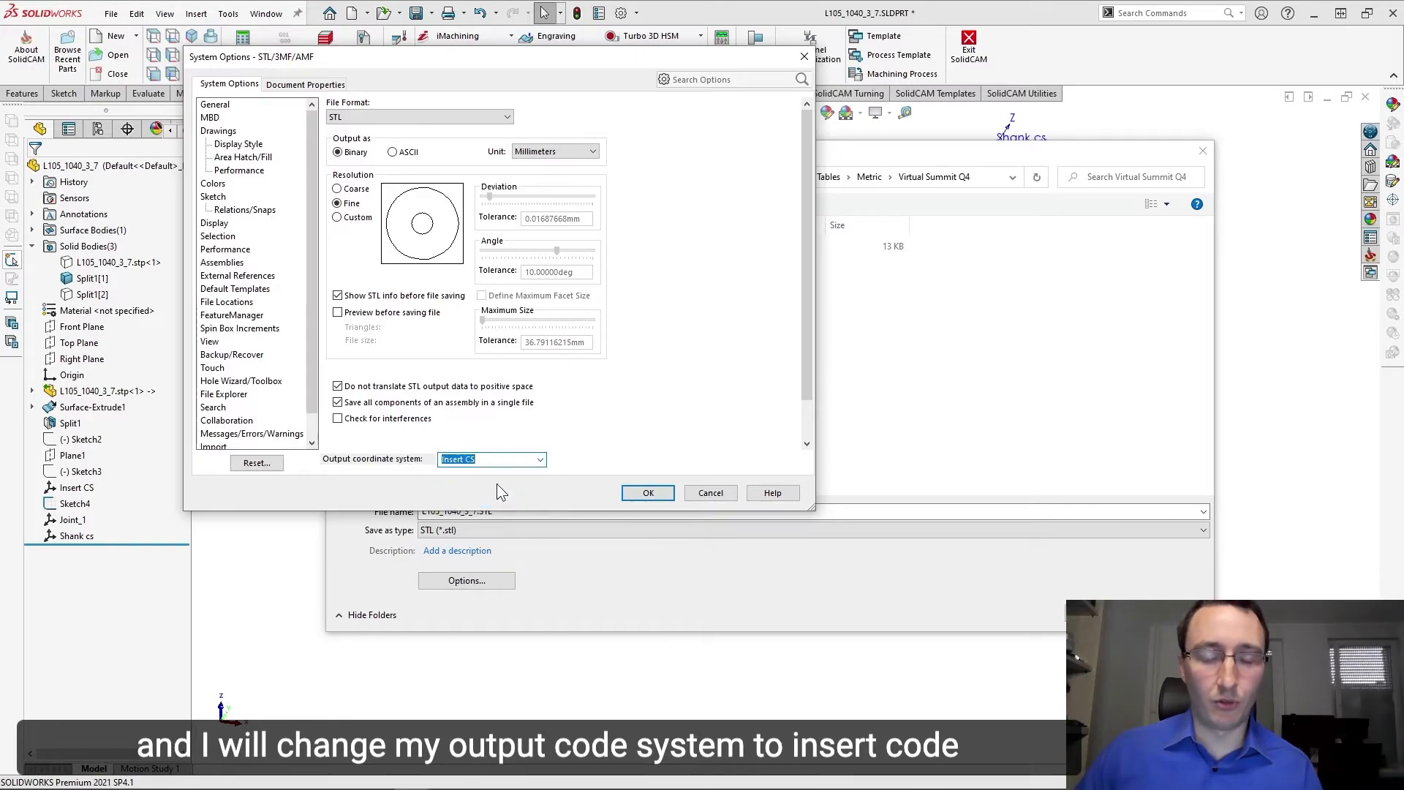
click(648, 493)
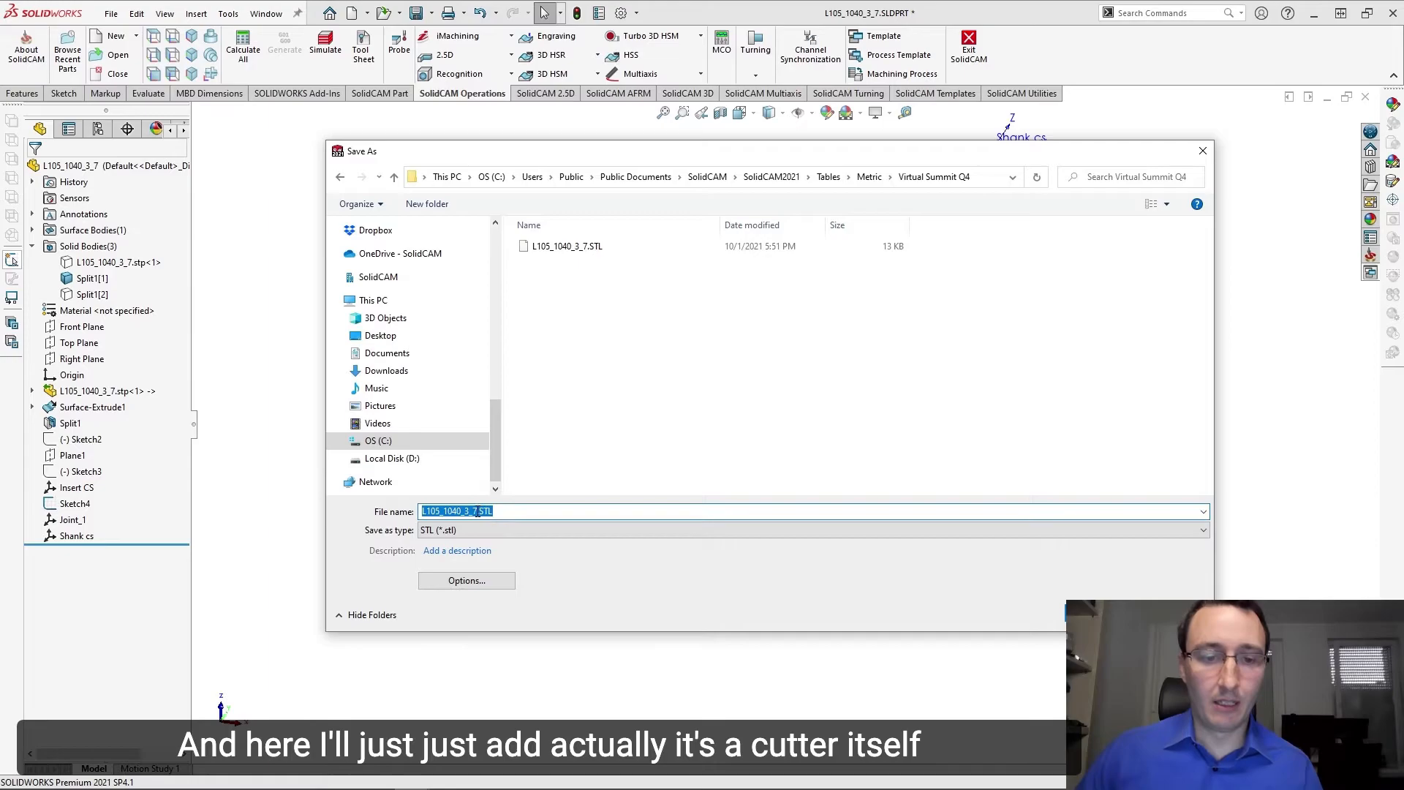
Name the cutter file L105_1040_3_7_Cutter.STL and complete the export.
text(_Cu)
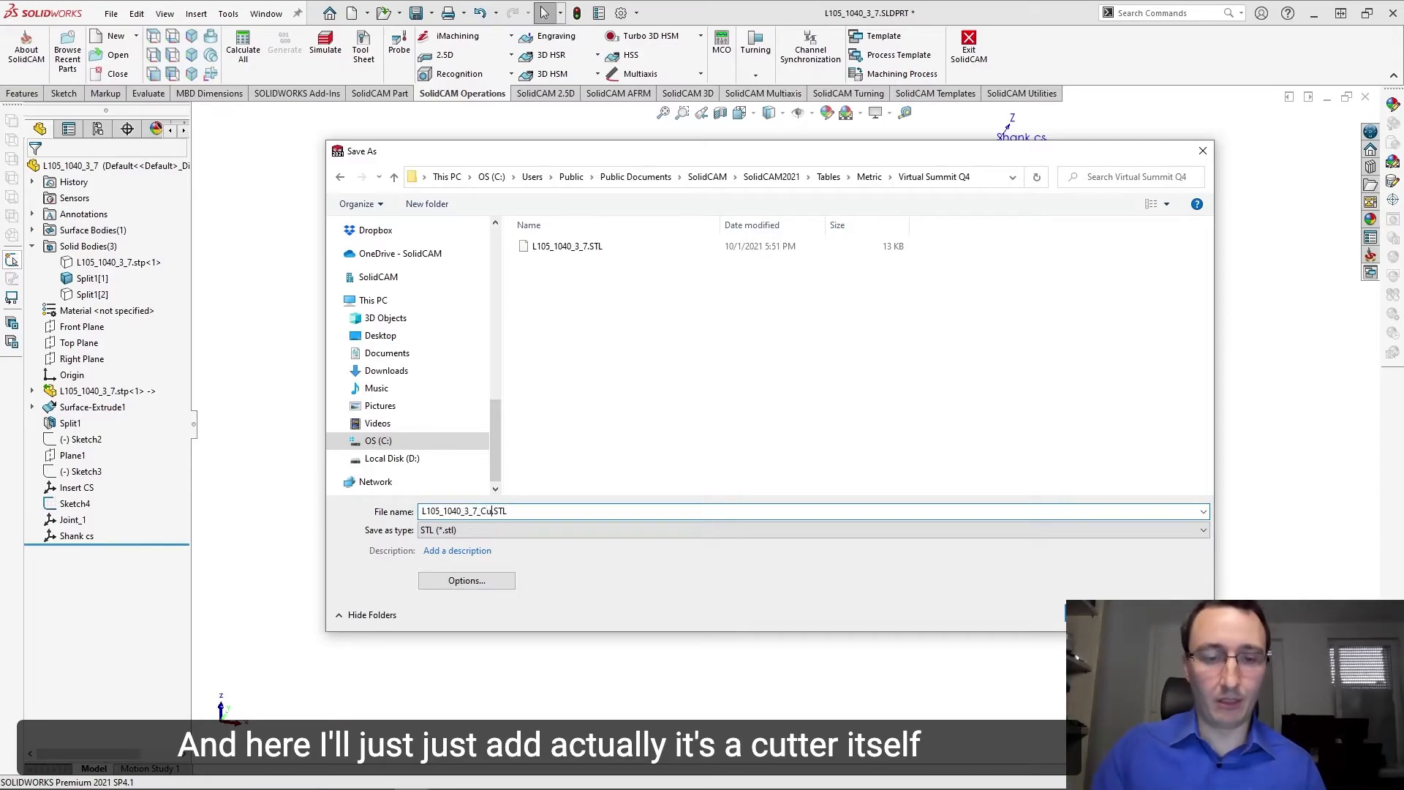
text(tter)
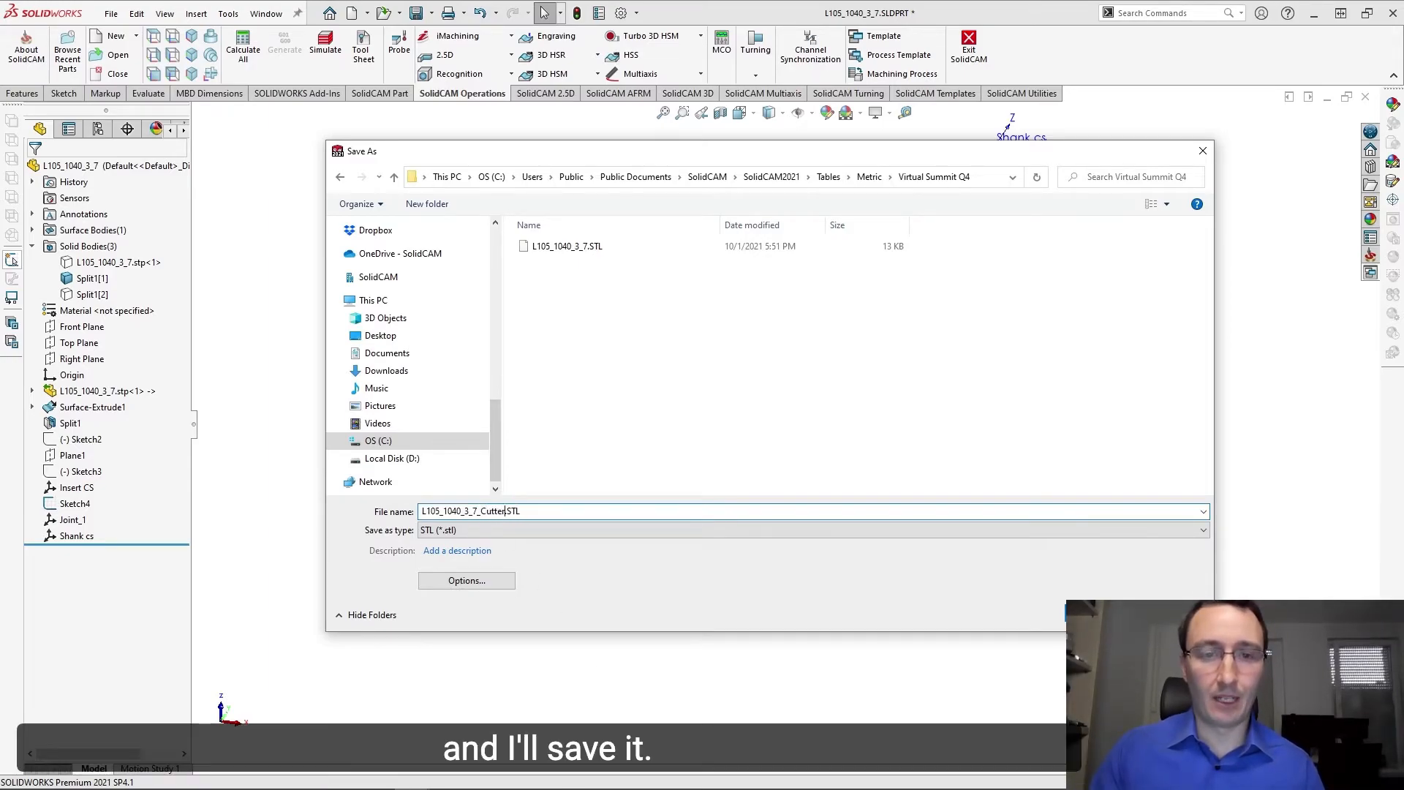
key(Return)
click(730, 431)
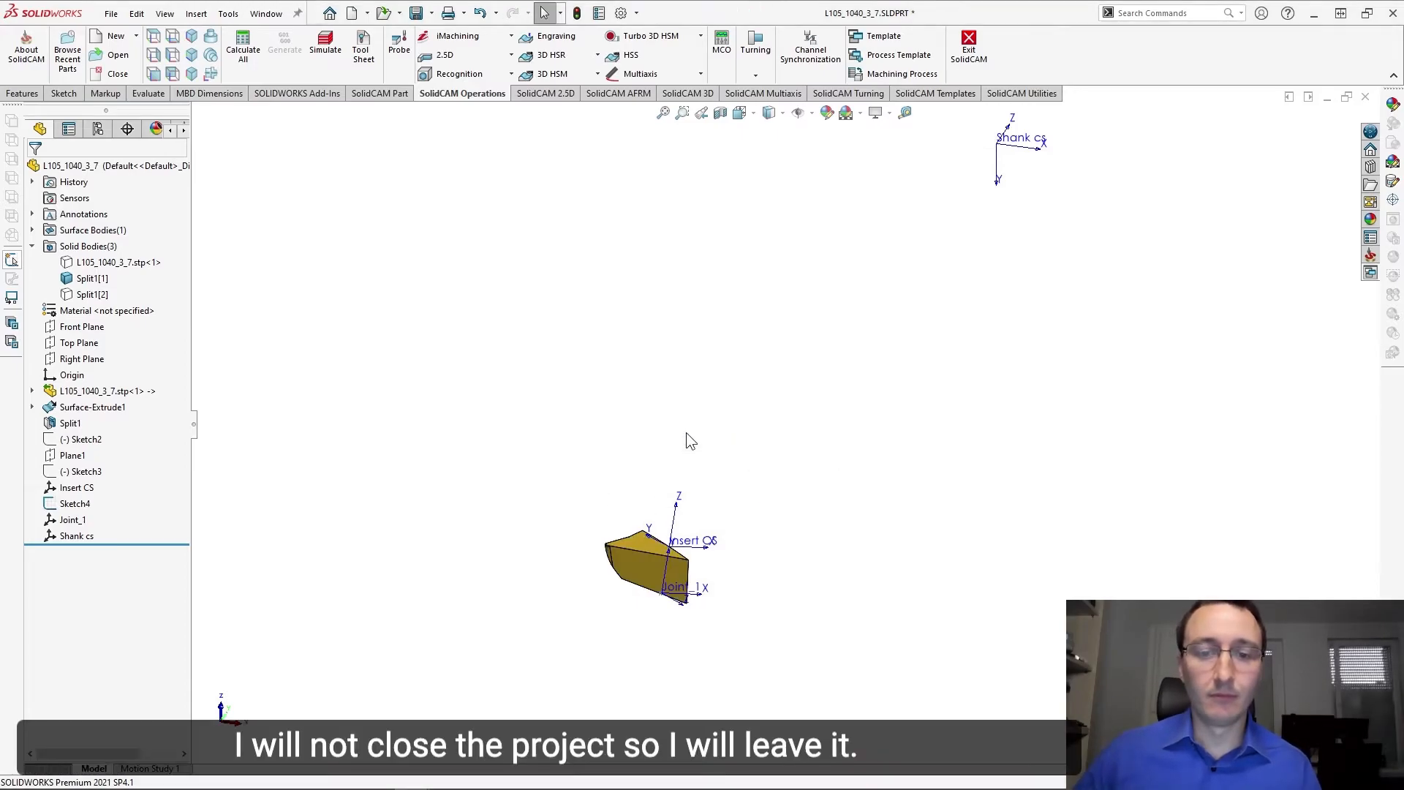
Show the shank body Split1[2] again and fit the whole tool in the view.
click(99, 294)
click(115, 246)
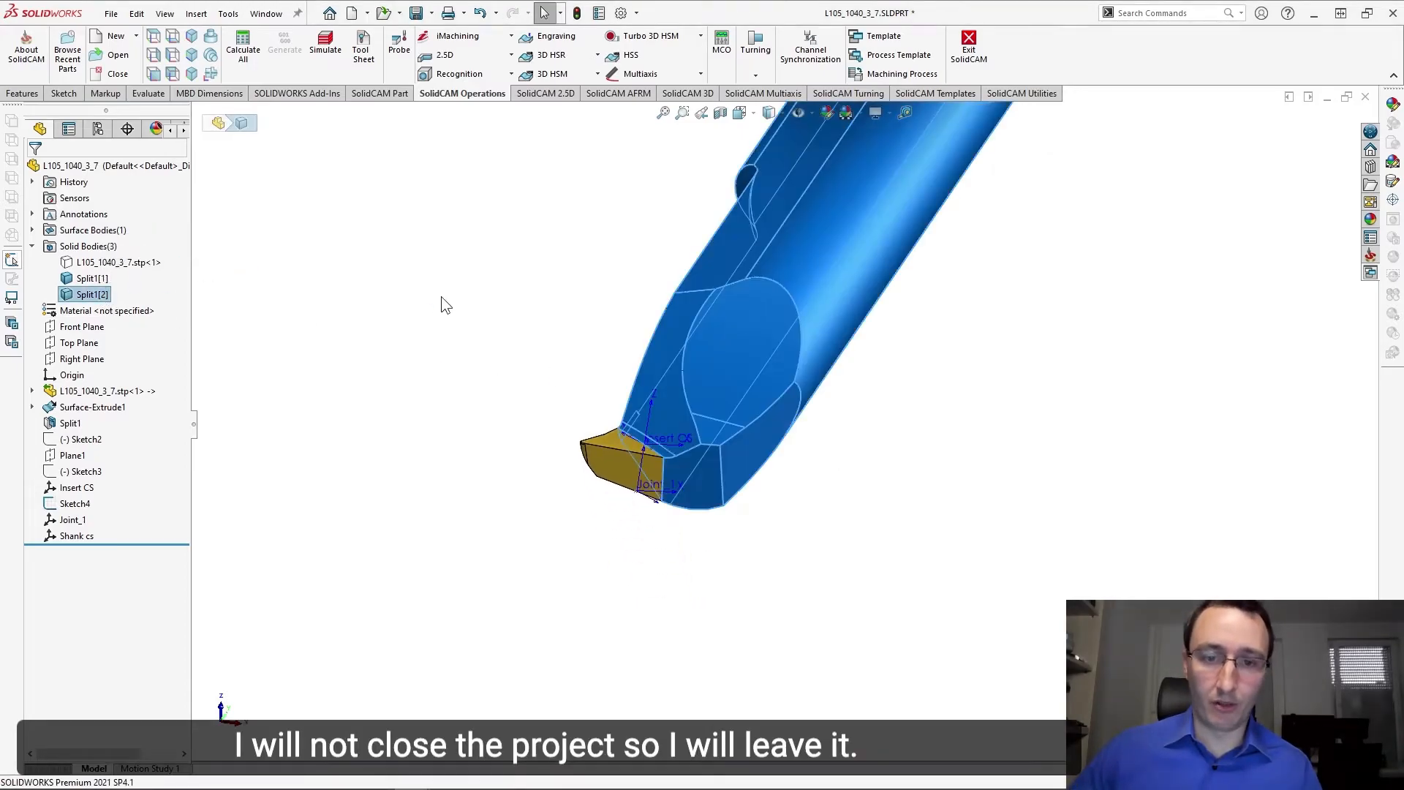
key(f)
middle_drag(577, 436, 612, 410)
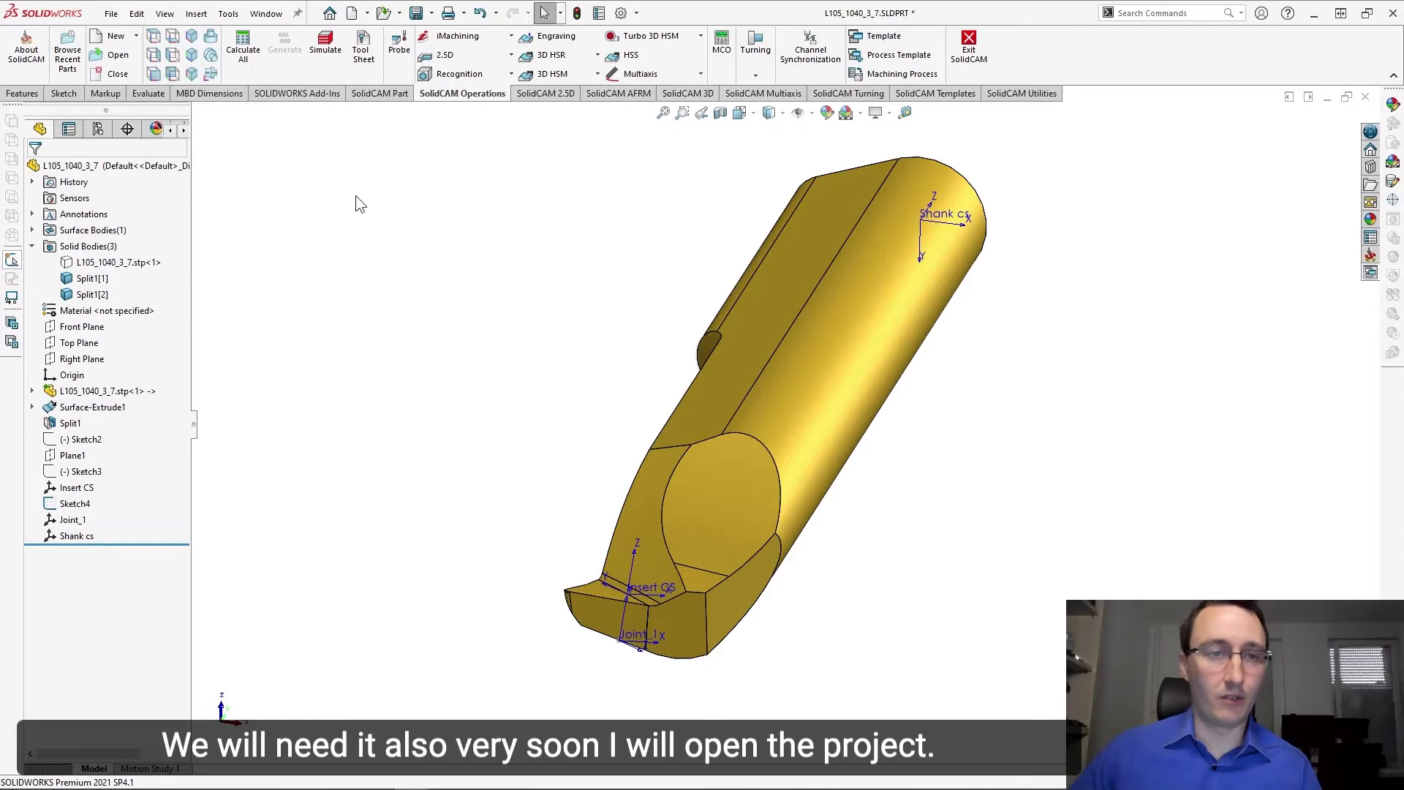
Switch to the TORNOS GT26B TEST PART_test assembly and create a new tool components library from its ToolKit.
click(267, 13)
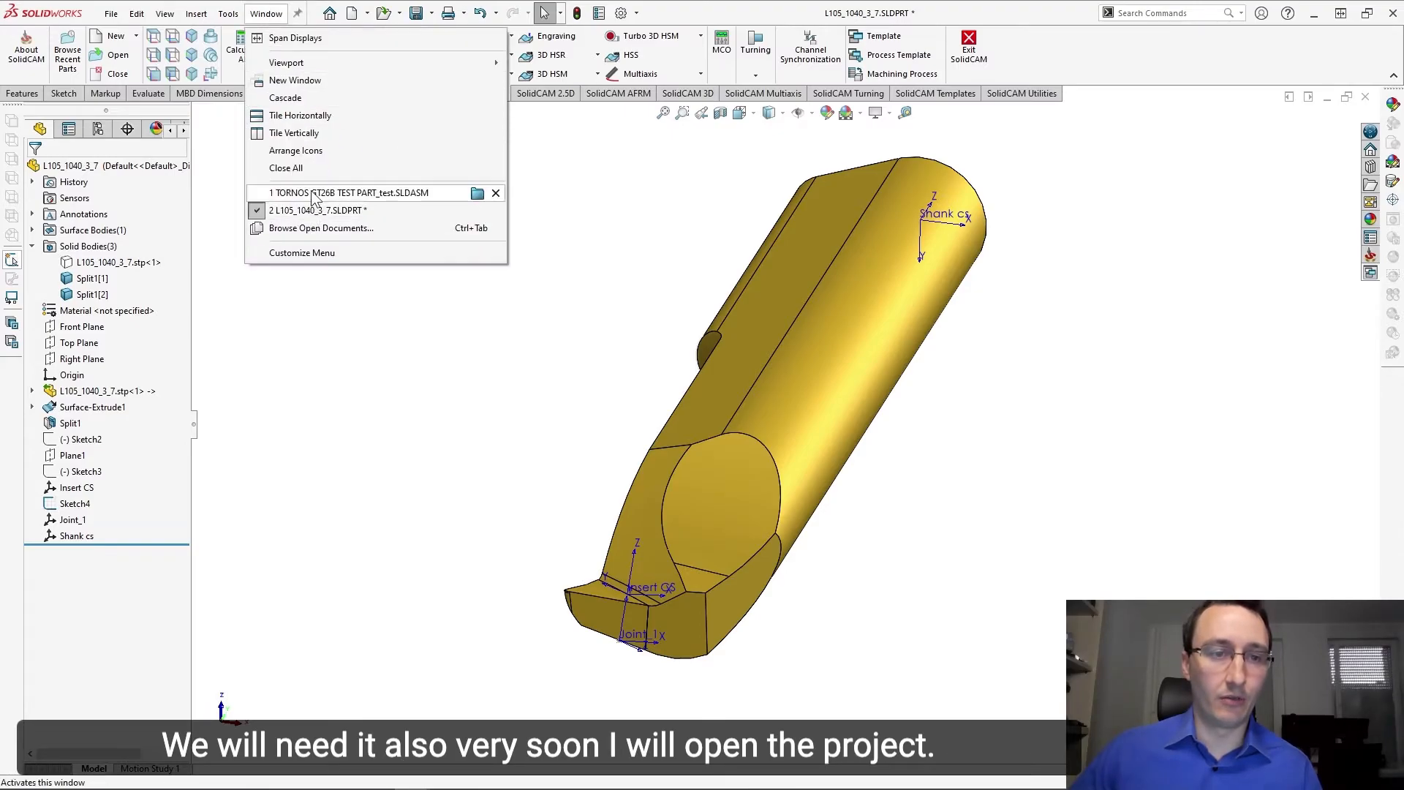
click(337, 196)
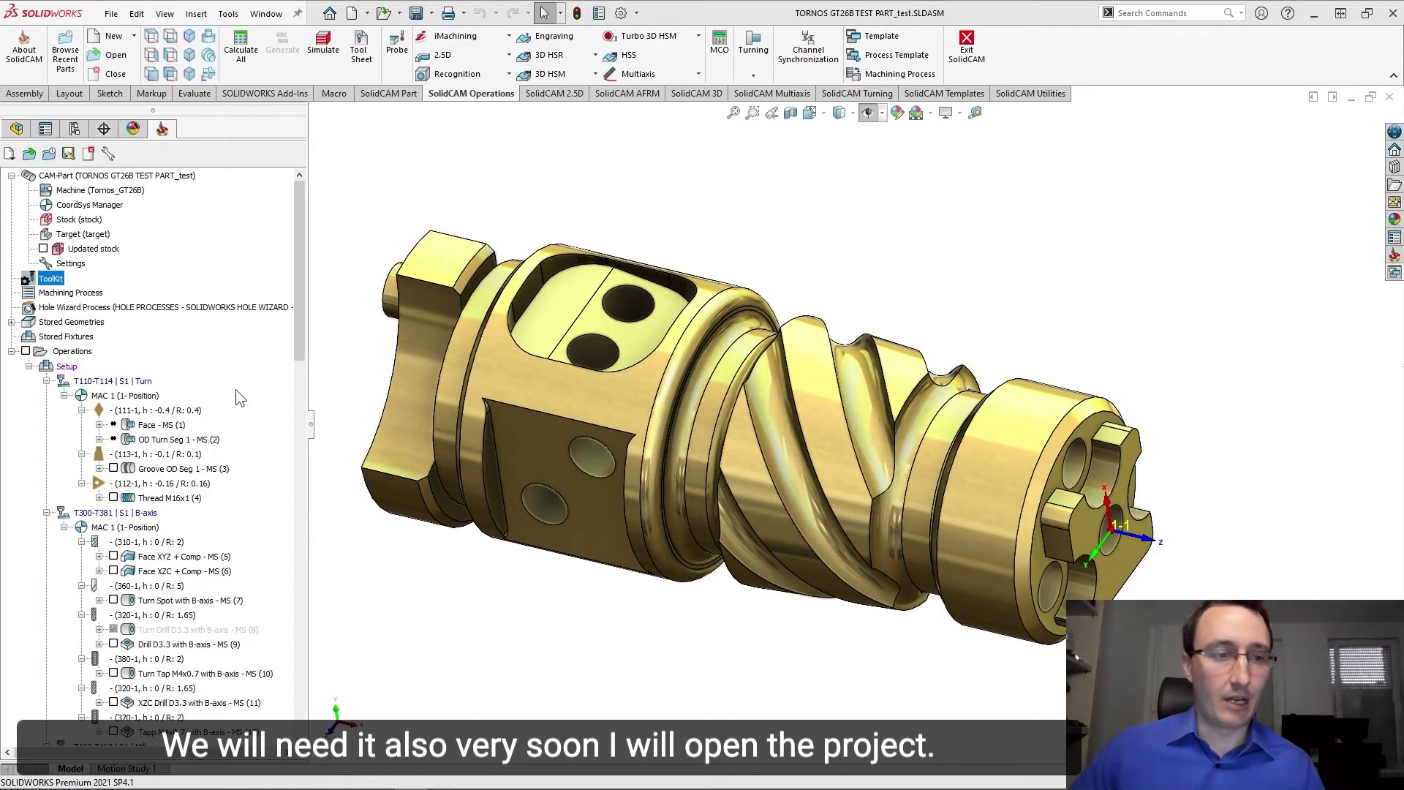
right_click(66, 284)
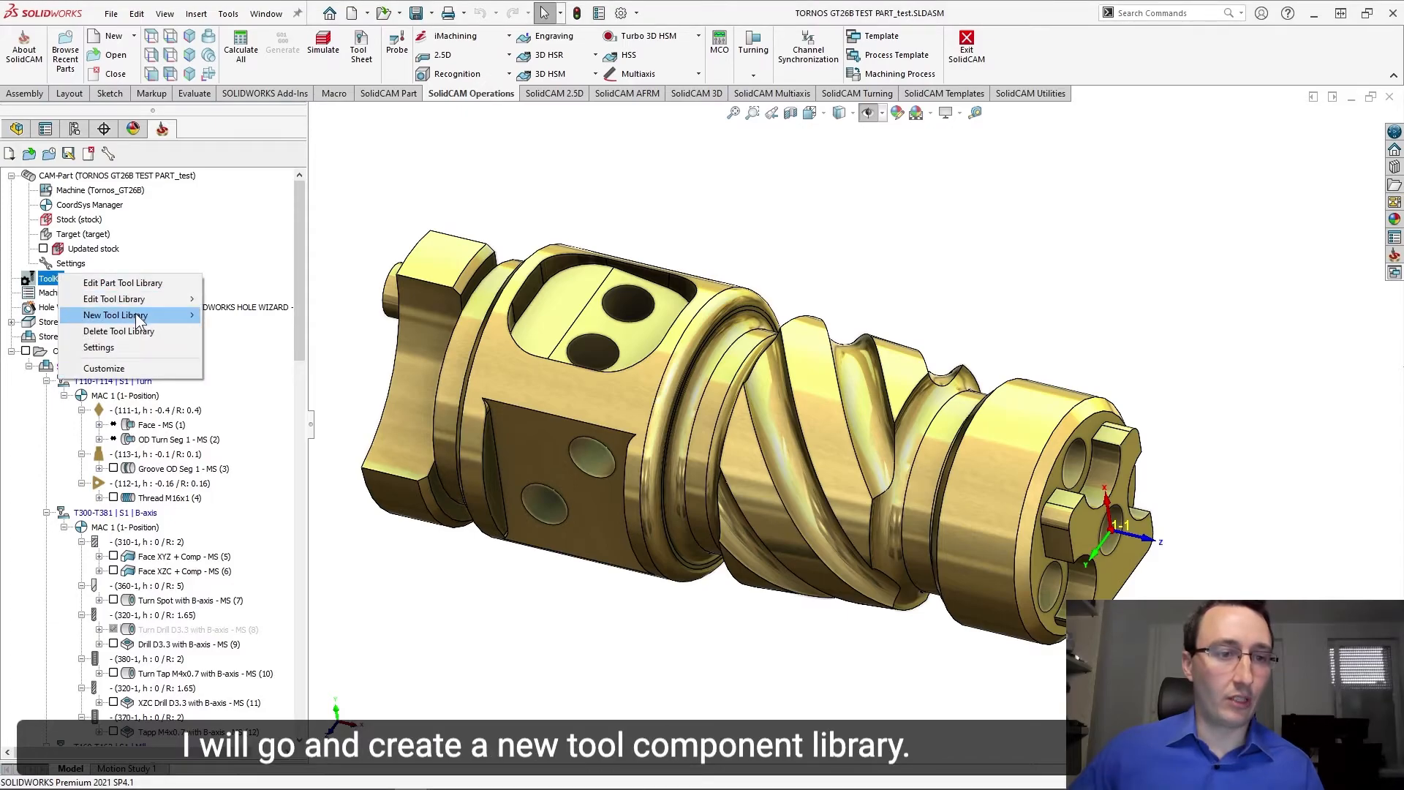
mouse_move(182, 317)
click(249, 316)
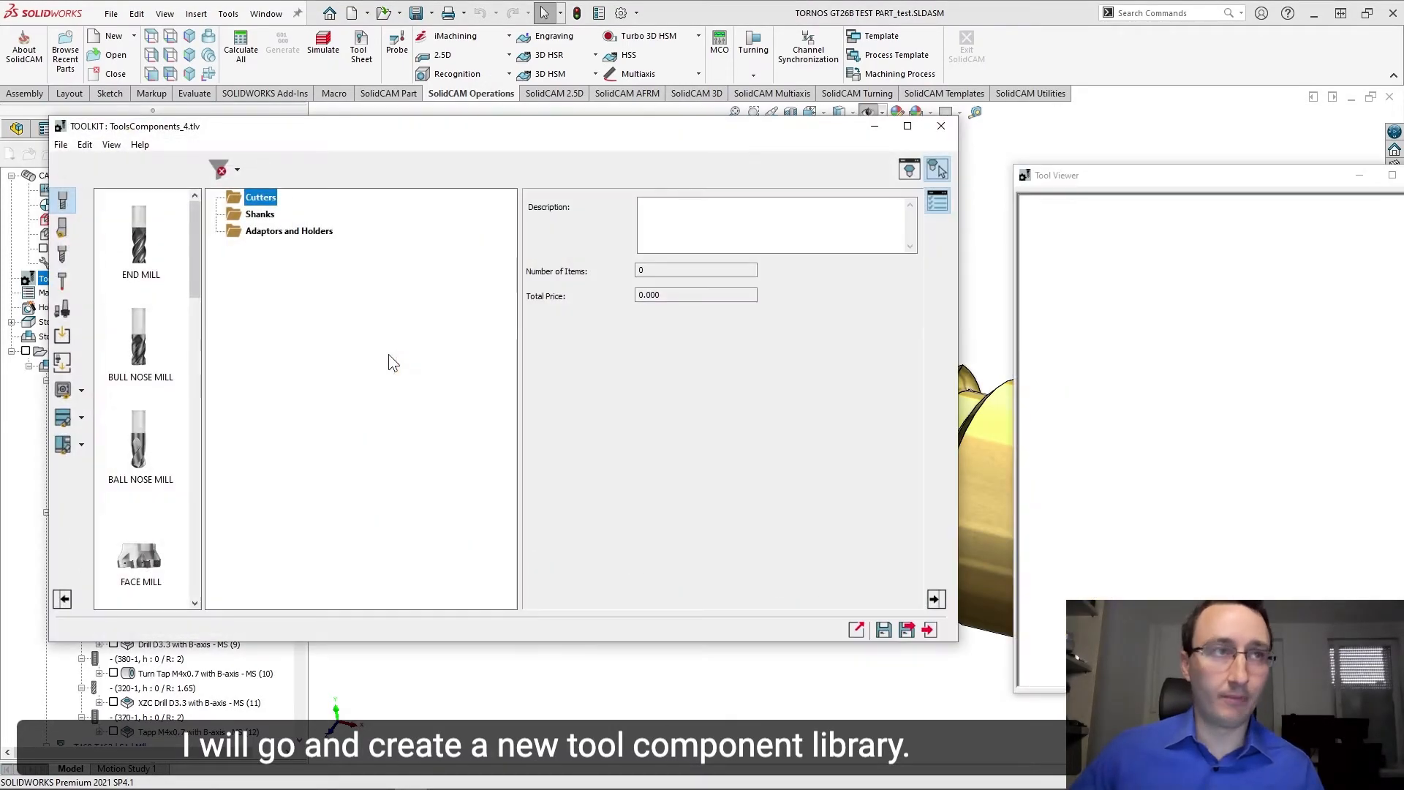
Add a round shank to the Shanks folder of the new library.
click(261, 215)
click(63, 250)
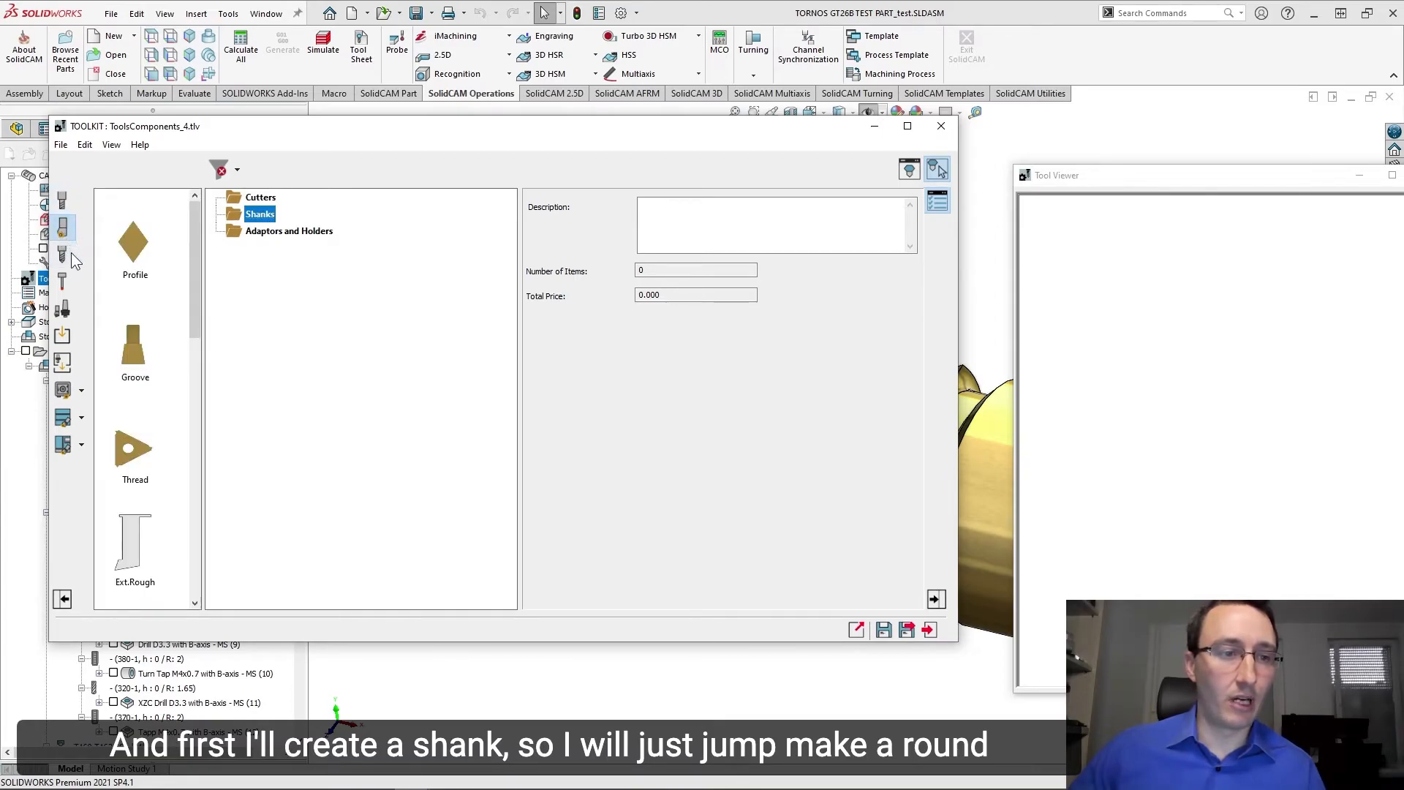
click(63, 307)
drag(144, 261, 286, 215)
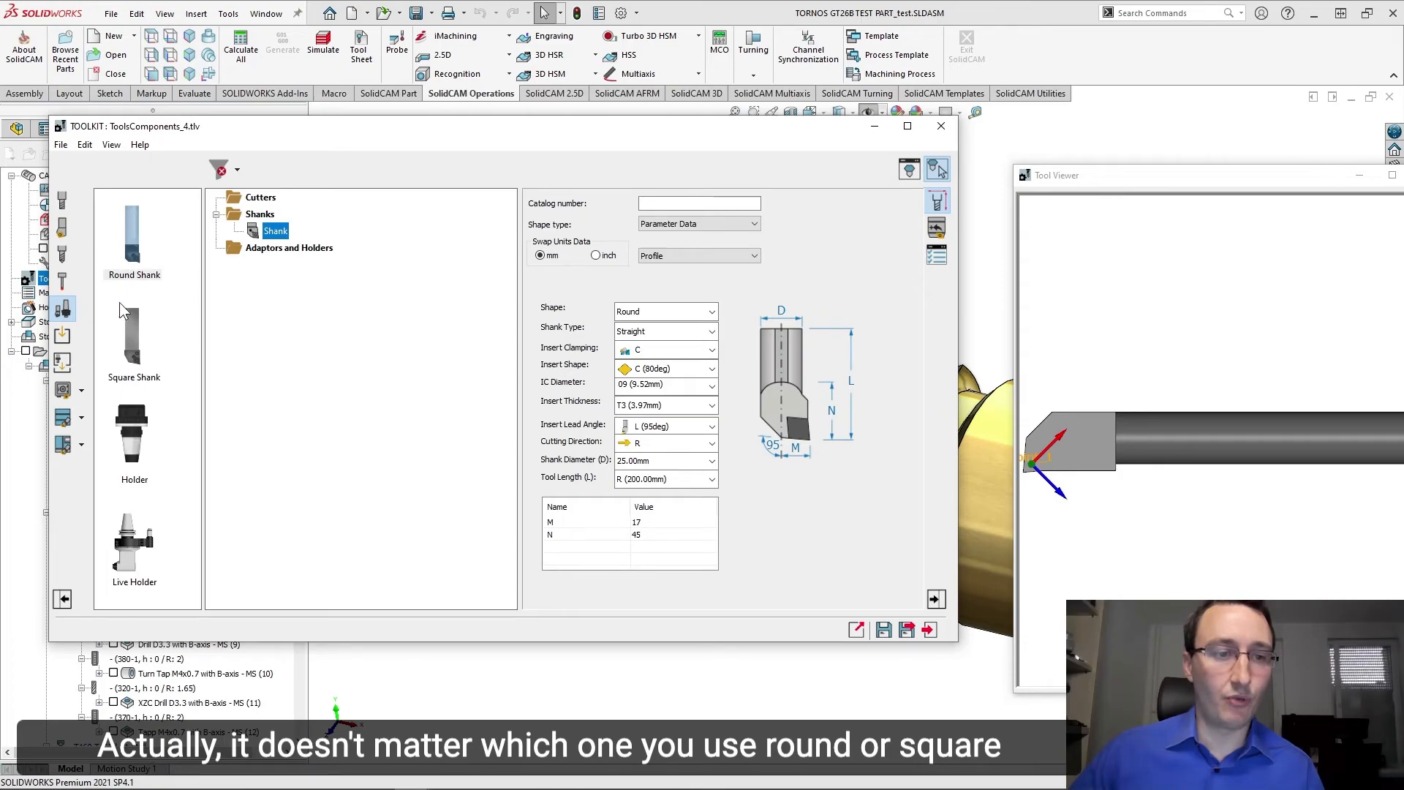
Set the shank's shape type to 3D Model and load L105_1040_3_7.STL from the Virtual Summit Q4 folder.
click(746, 224)
click(653, 256)
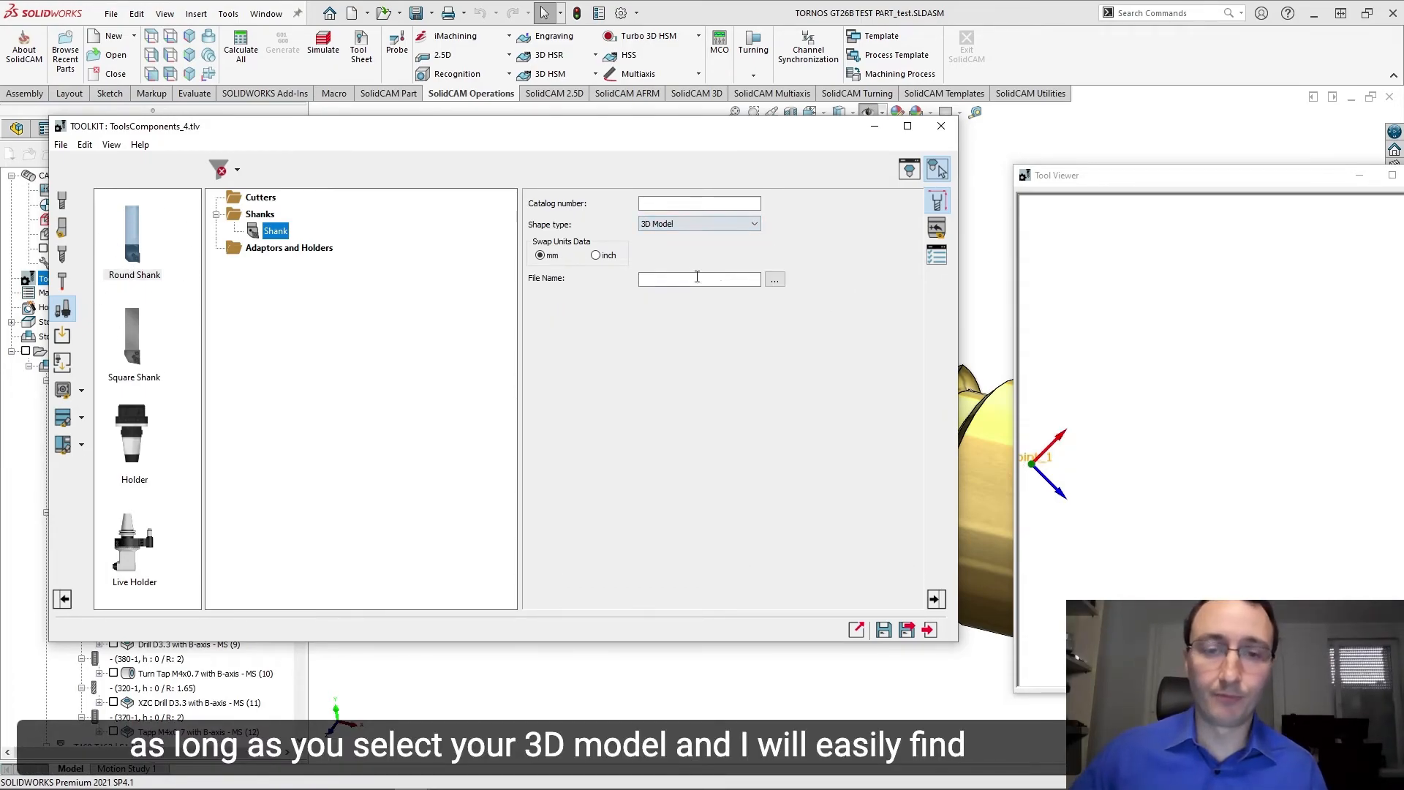
scroll(597, 471, down, 10)
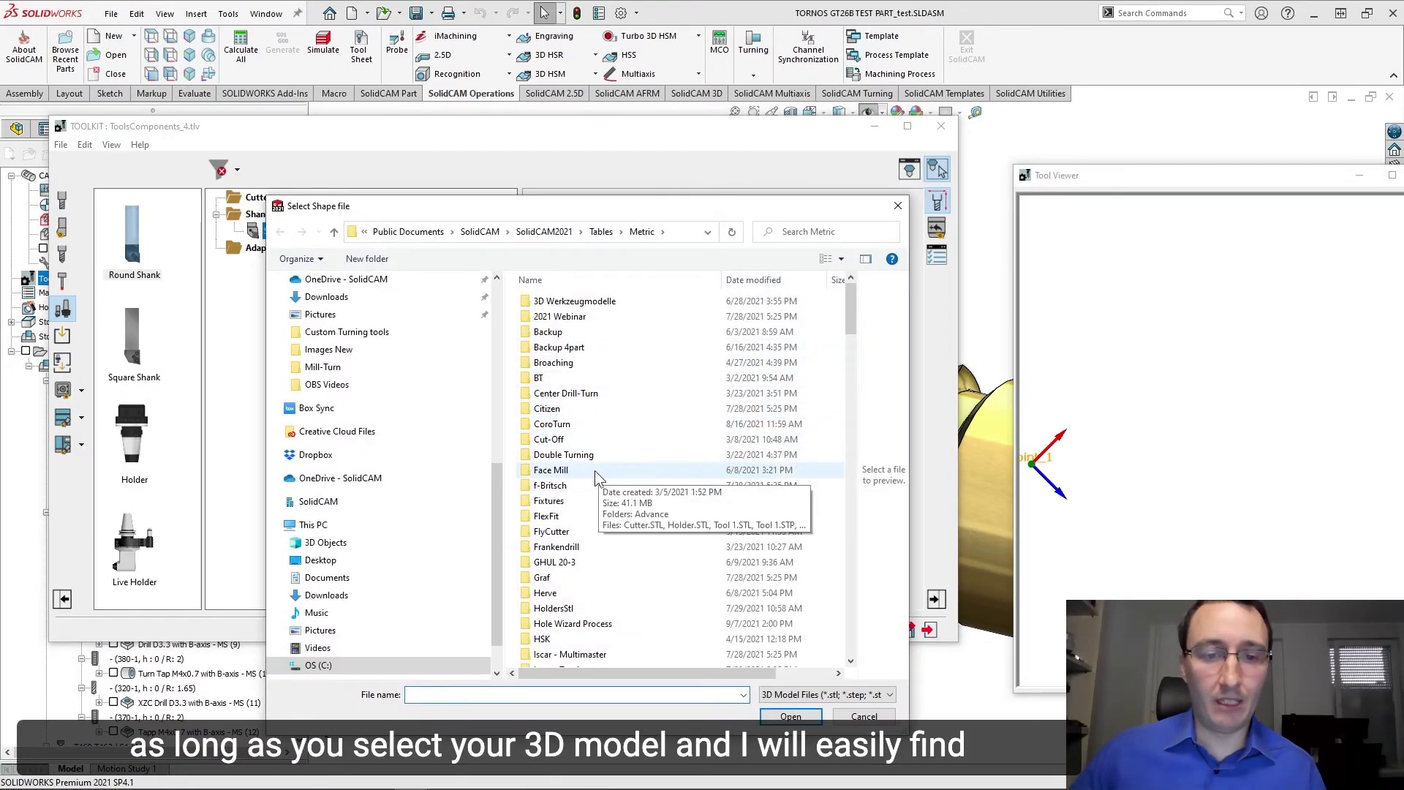
double_click(603, 313)
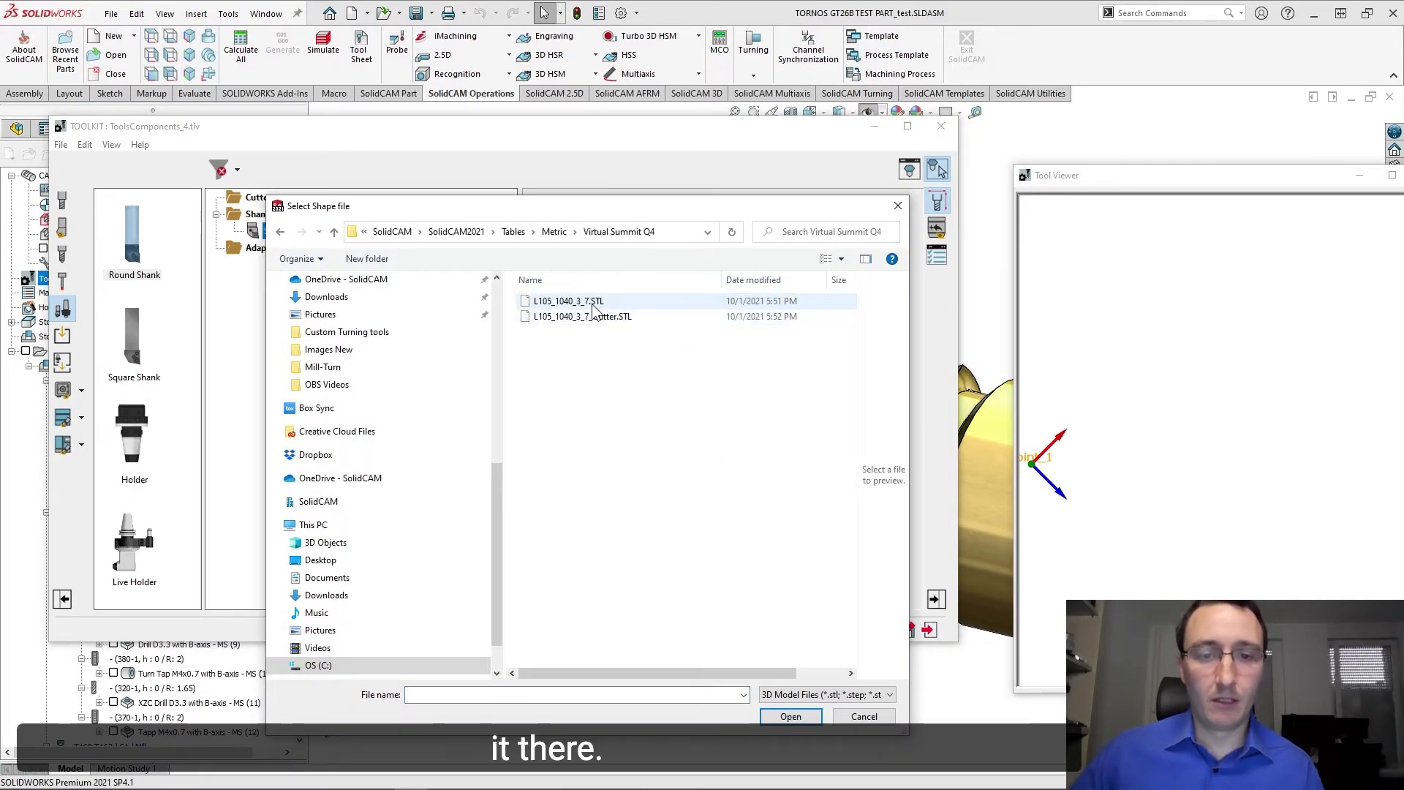
double_click(577, 296)
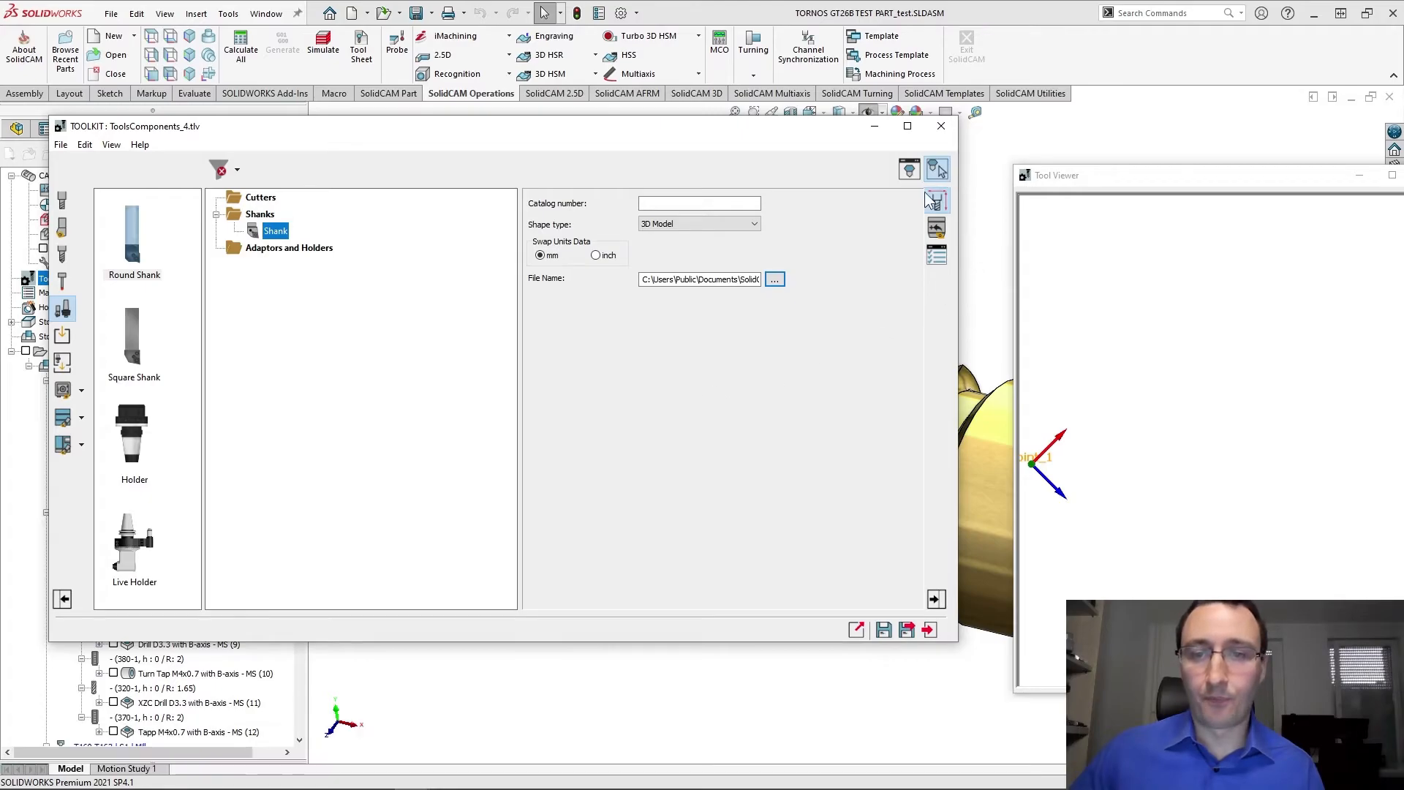
Refresh the shank's preview to check the imported model, and open its joint connection settings.
click(276, 234)
click(259, 215)
click(275, 231)
middle_drag(1231, 425, 1273, 379)
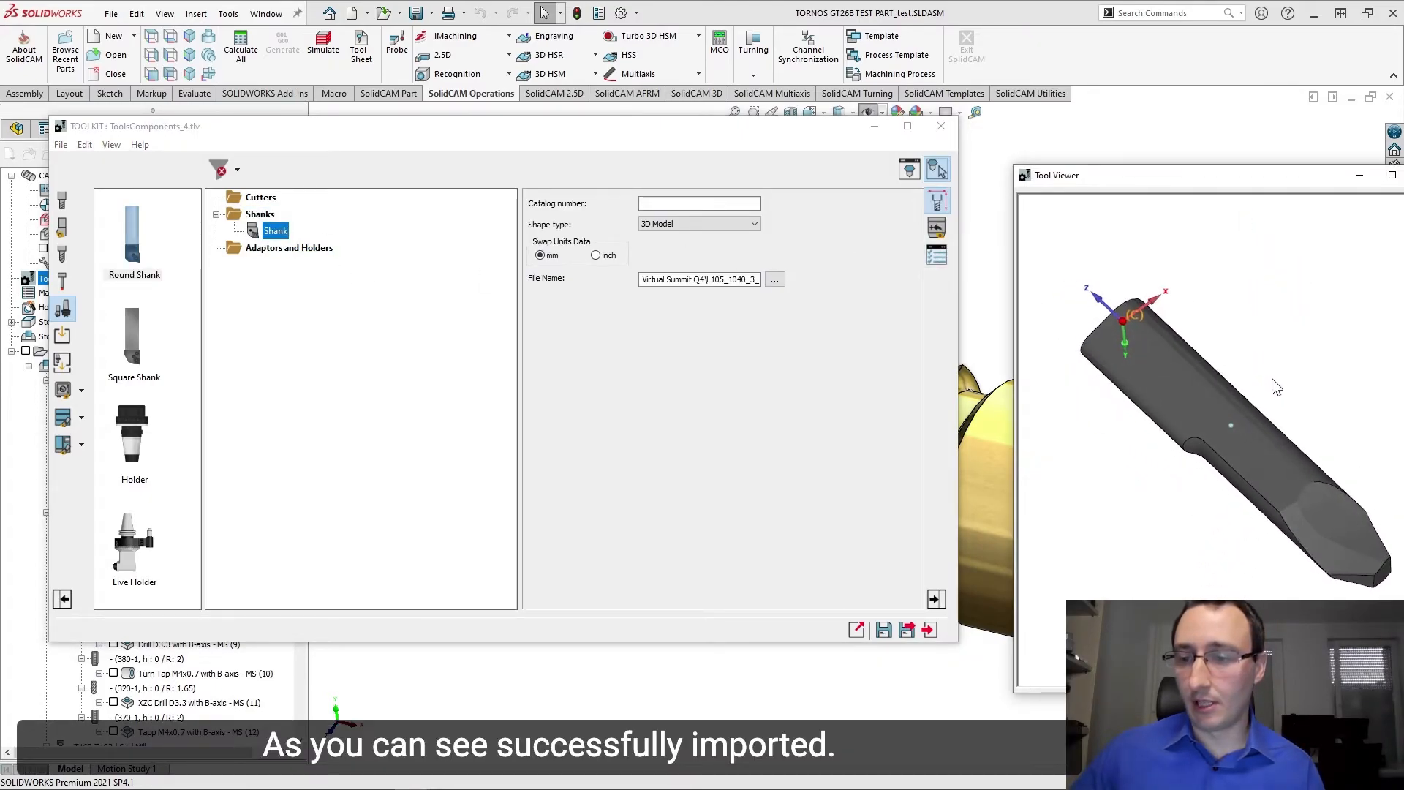
click(937, 229)
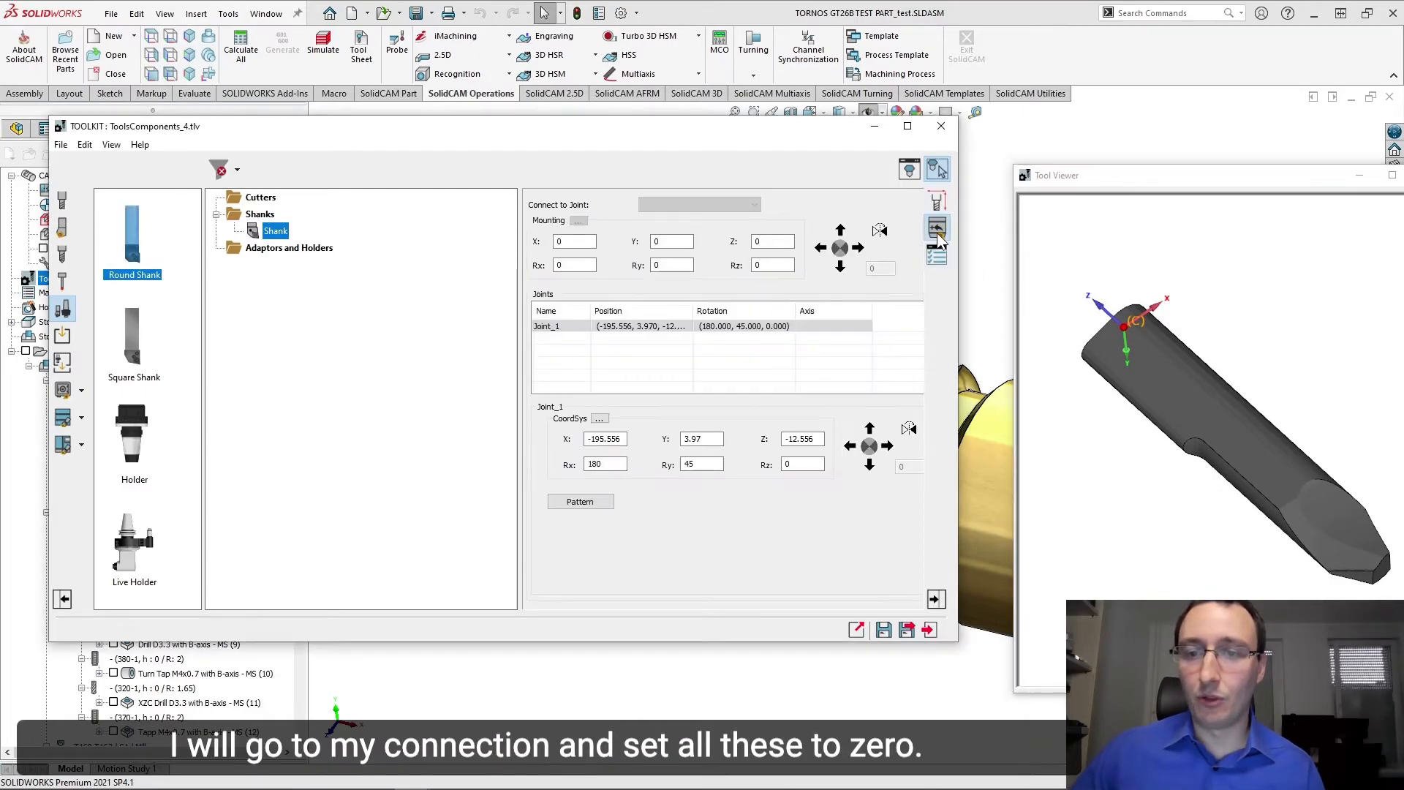
Set all position and rotation values of the shank's Joint_1 to 0.
click(622, 439)
text(0)
click(701, 439)
text(0)
click(803, 439)
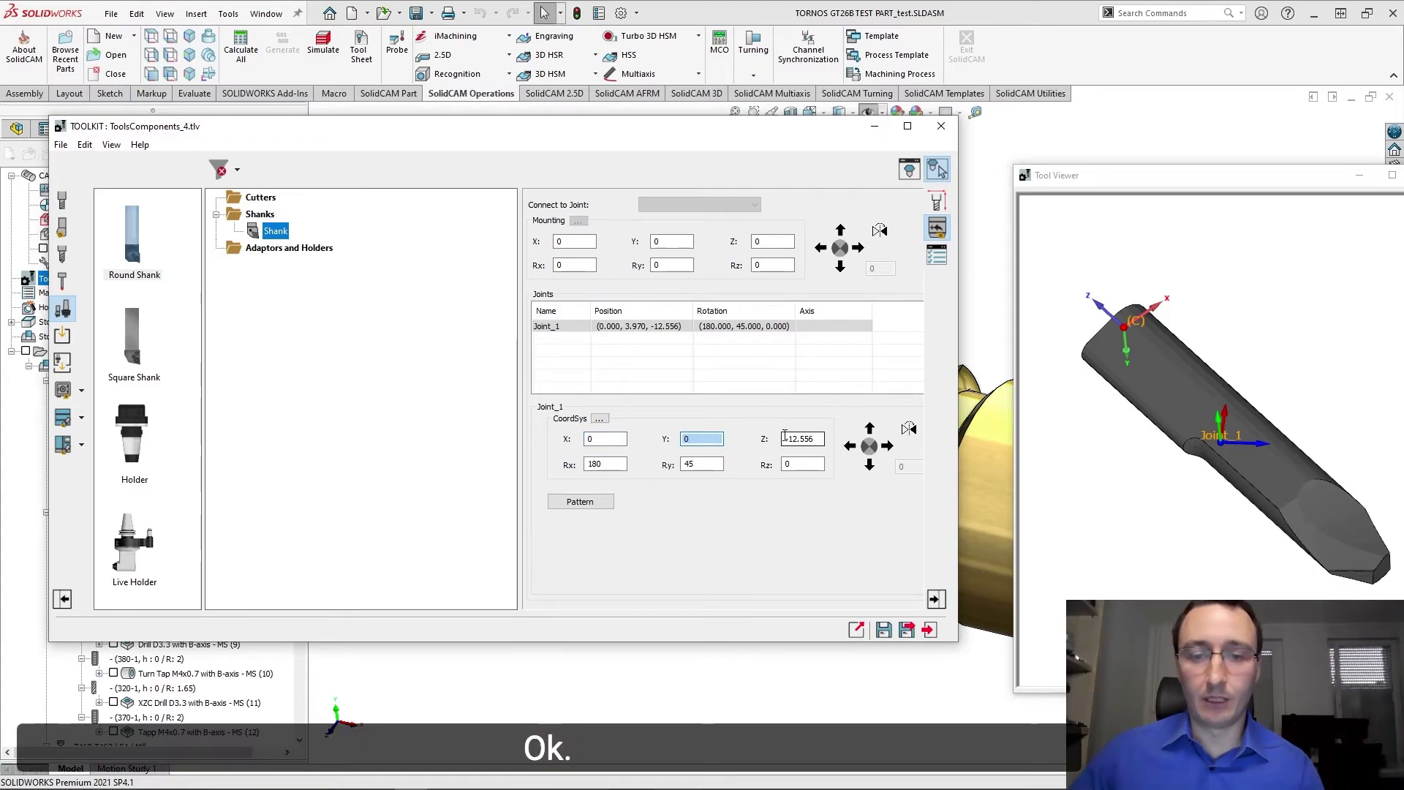
text(0)
drag(714, 462, 575, 472)
text(0)
click(595, 439)
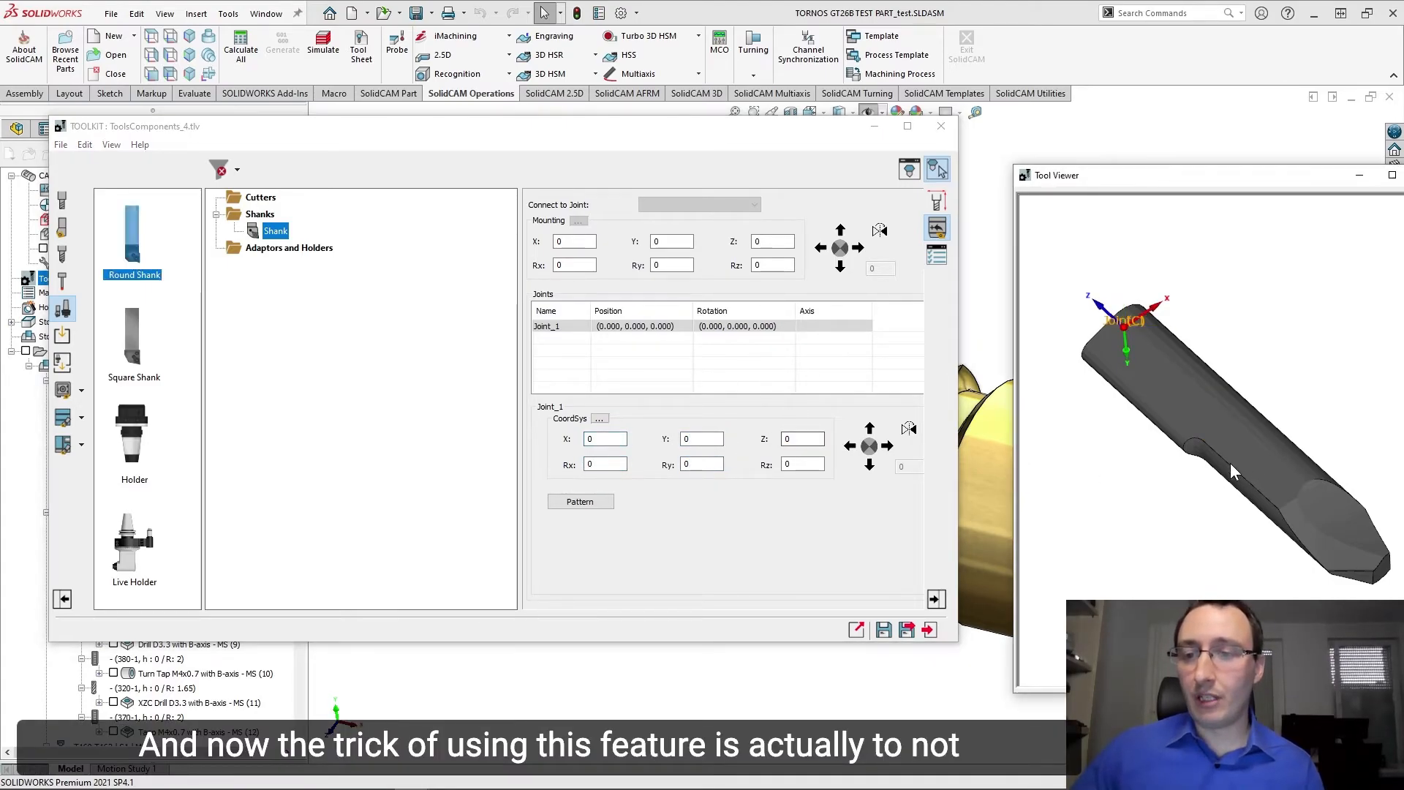
Switch to the L105_1040_3_7 part and arrange the ToolKit and Tool Viewer windows so the model stays visible.
drag(1131, 176, 1064, 158)
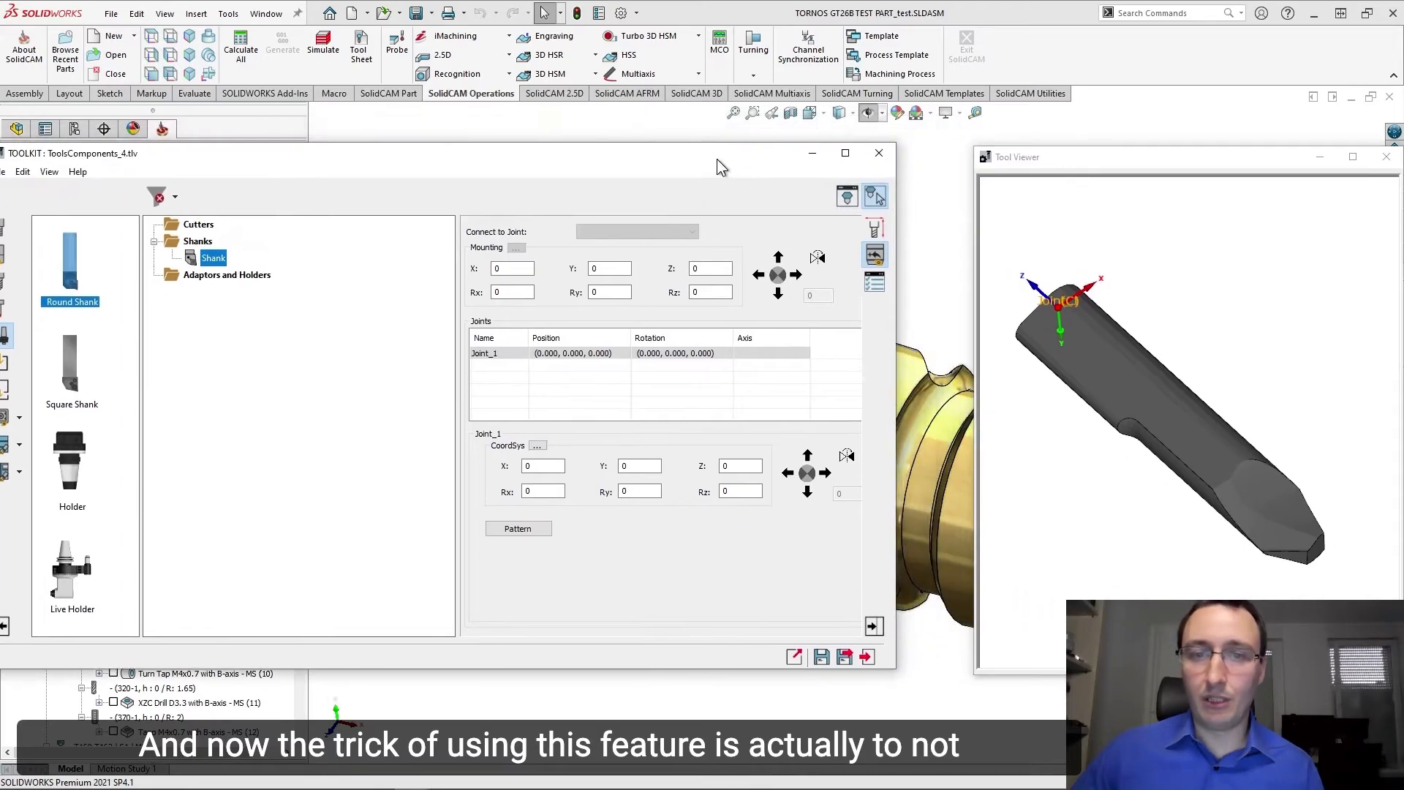
drag(792, 123, 510, 341)
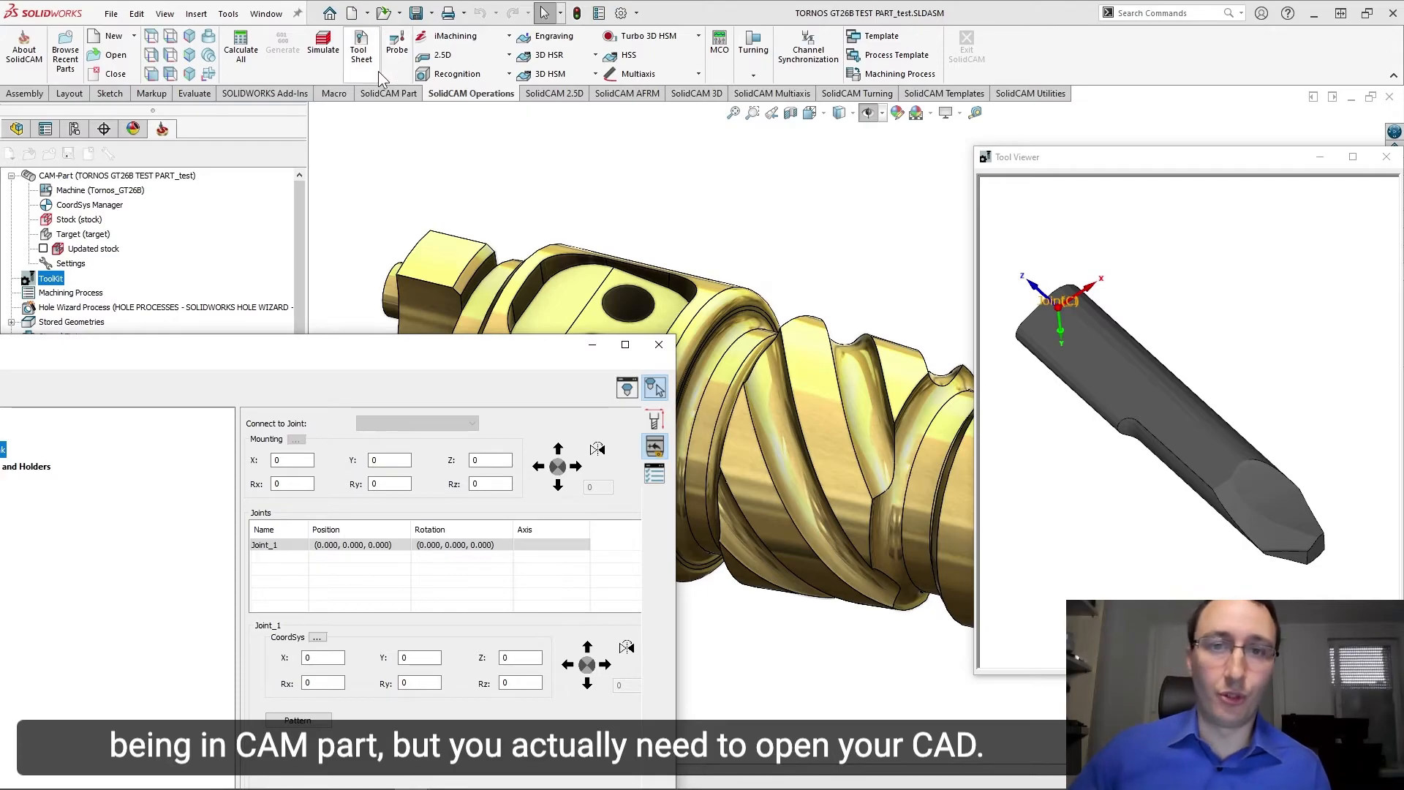
click(266, 13)
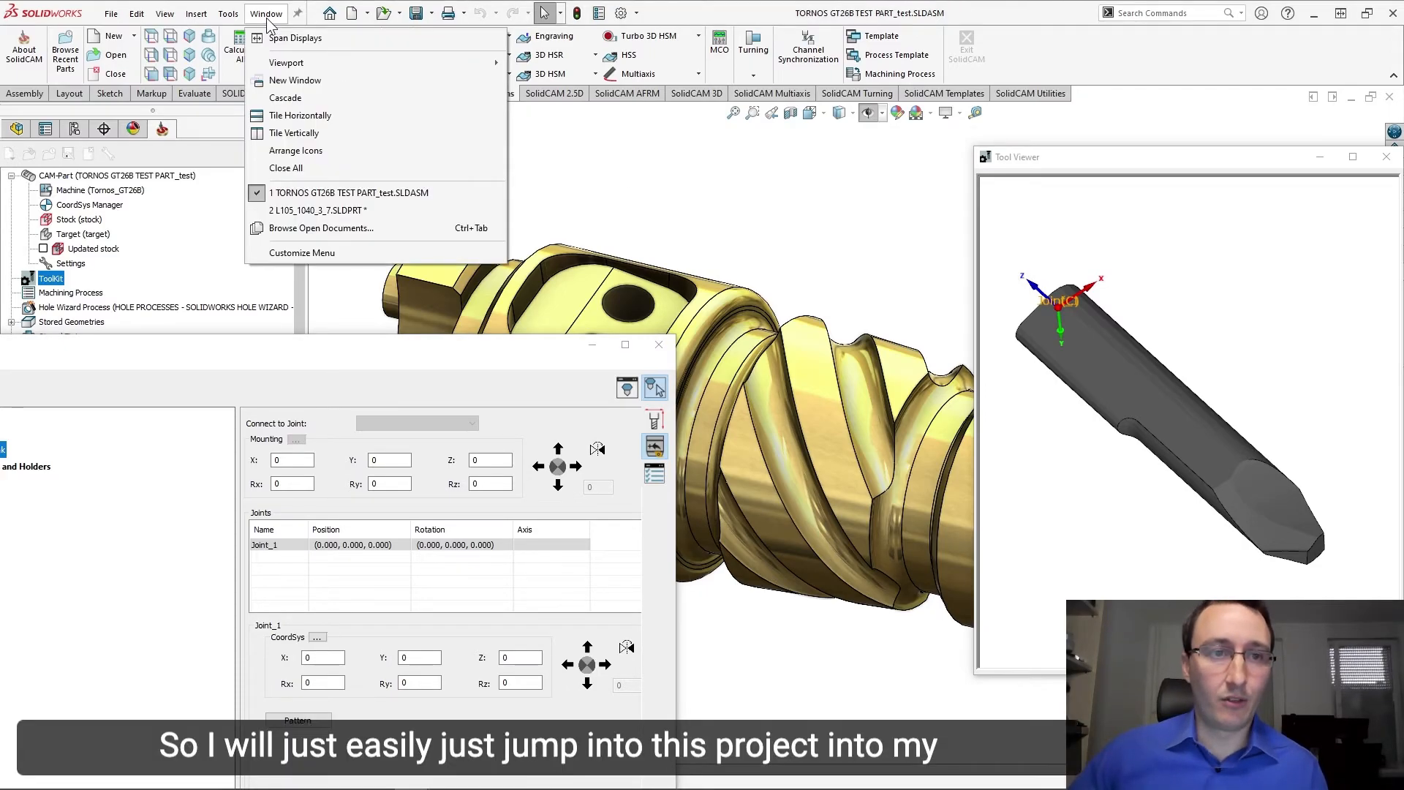
click(300, 210)
middle_drag(847, 444, 885, 434)
drag(520, 344, 674, 166)
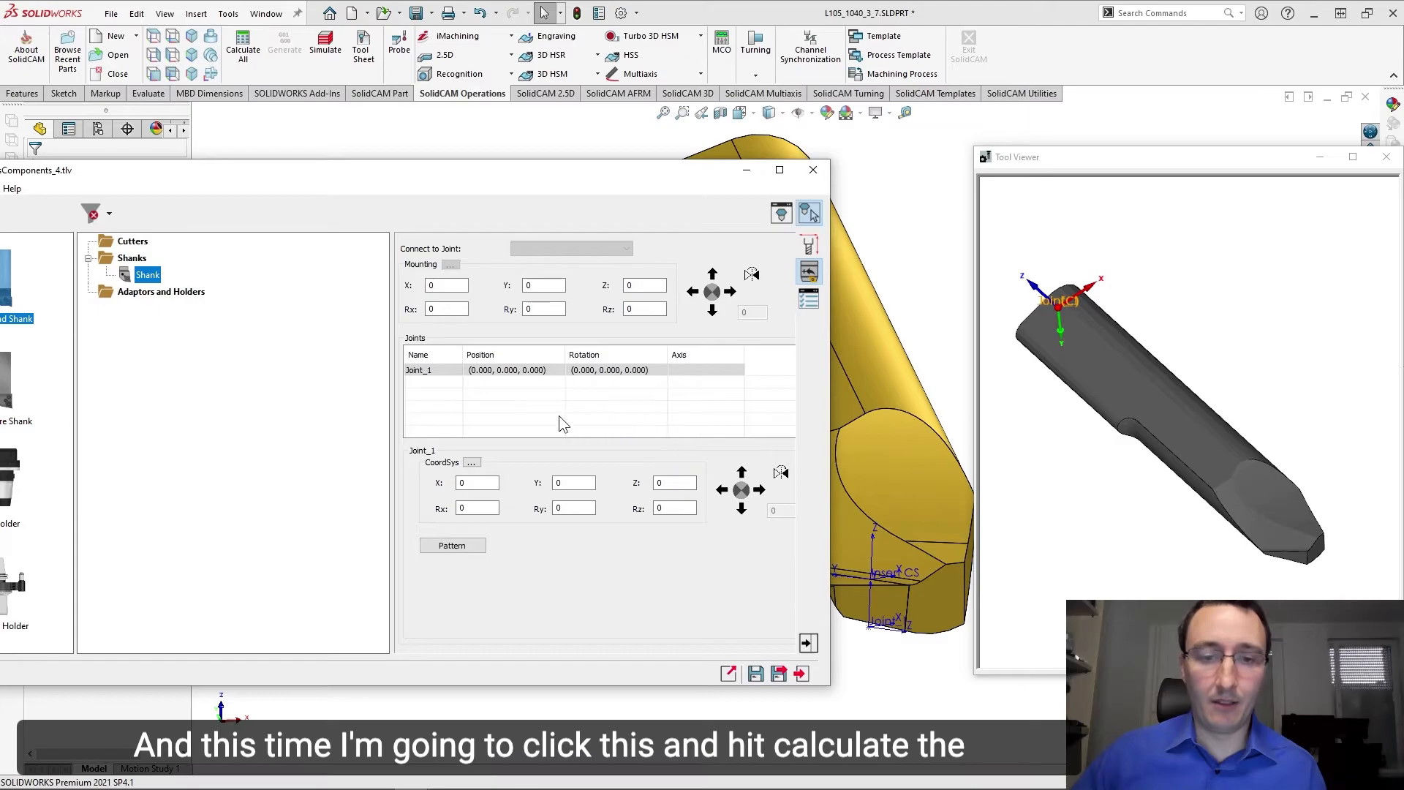
Calculate Joint_1's position from the relation between coordinate systems, with Shank cs as master and Joint_1 as slave, and apply it.
click(472, 463)
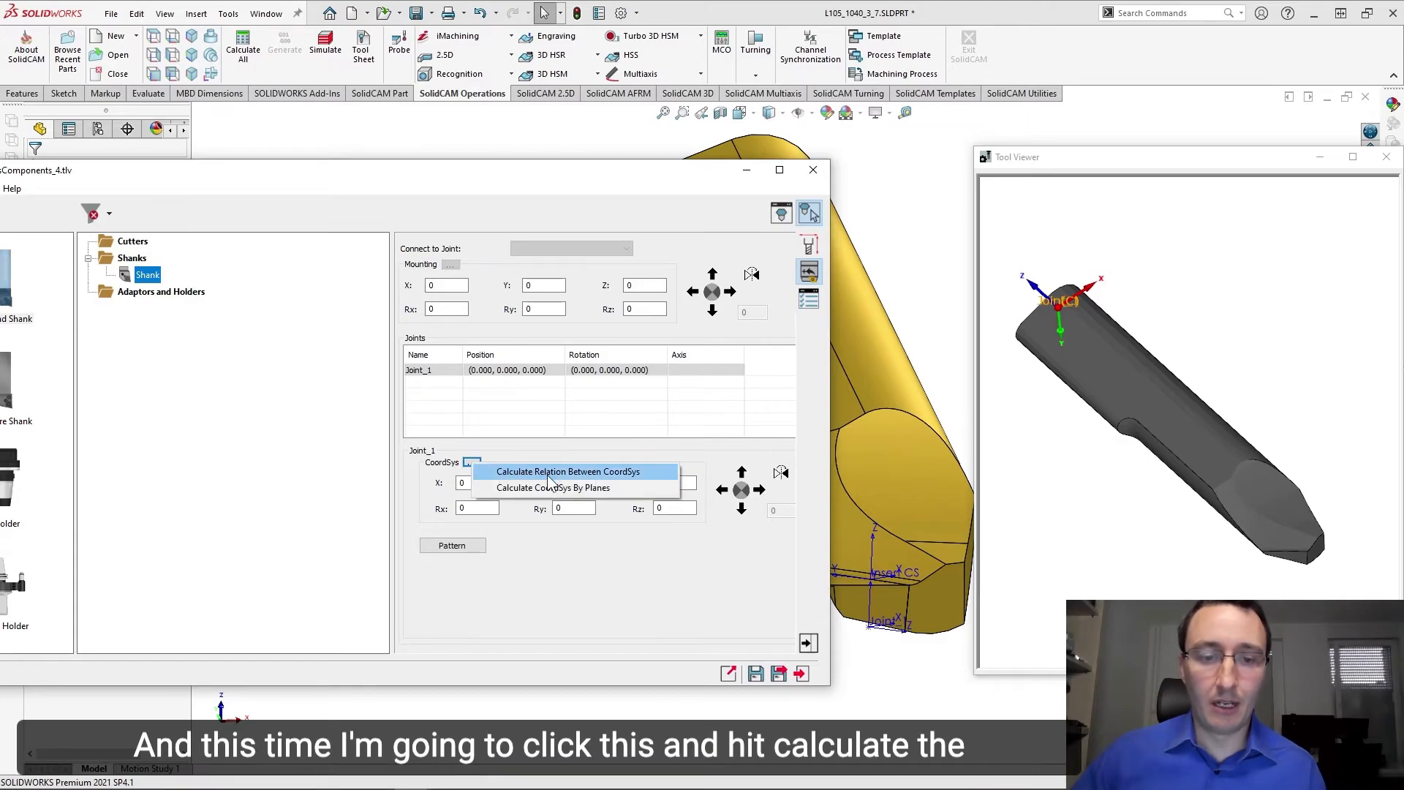
click(599, 472)
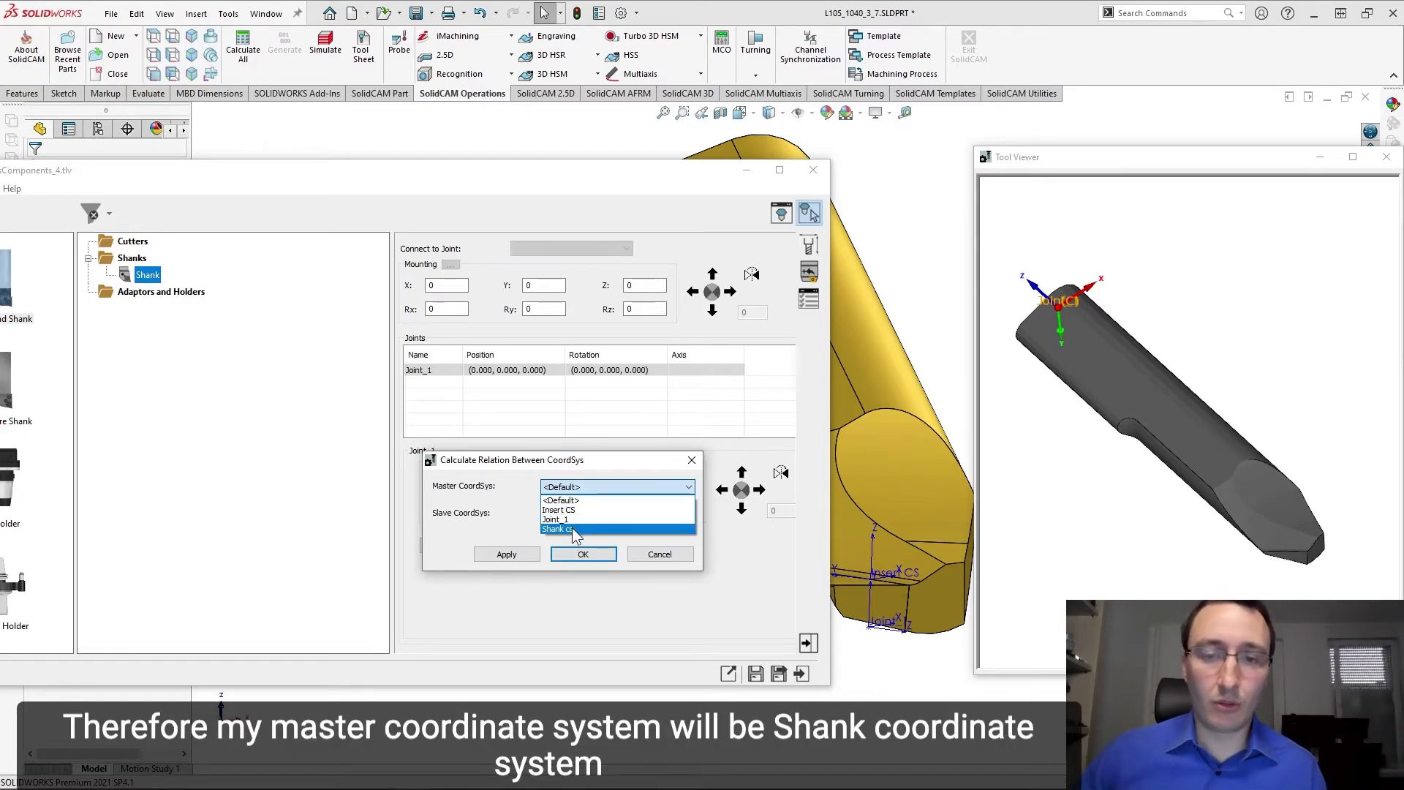
click(572, 528)
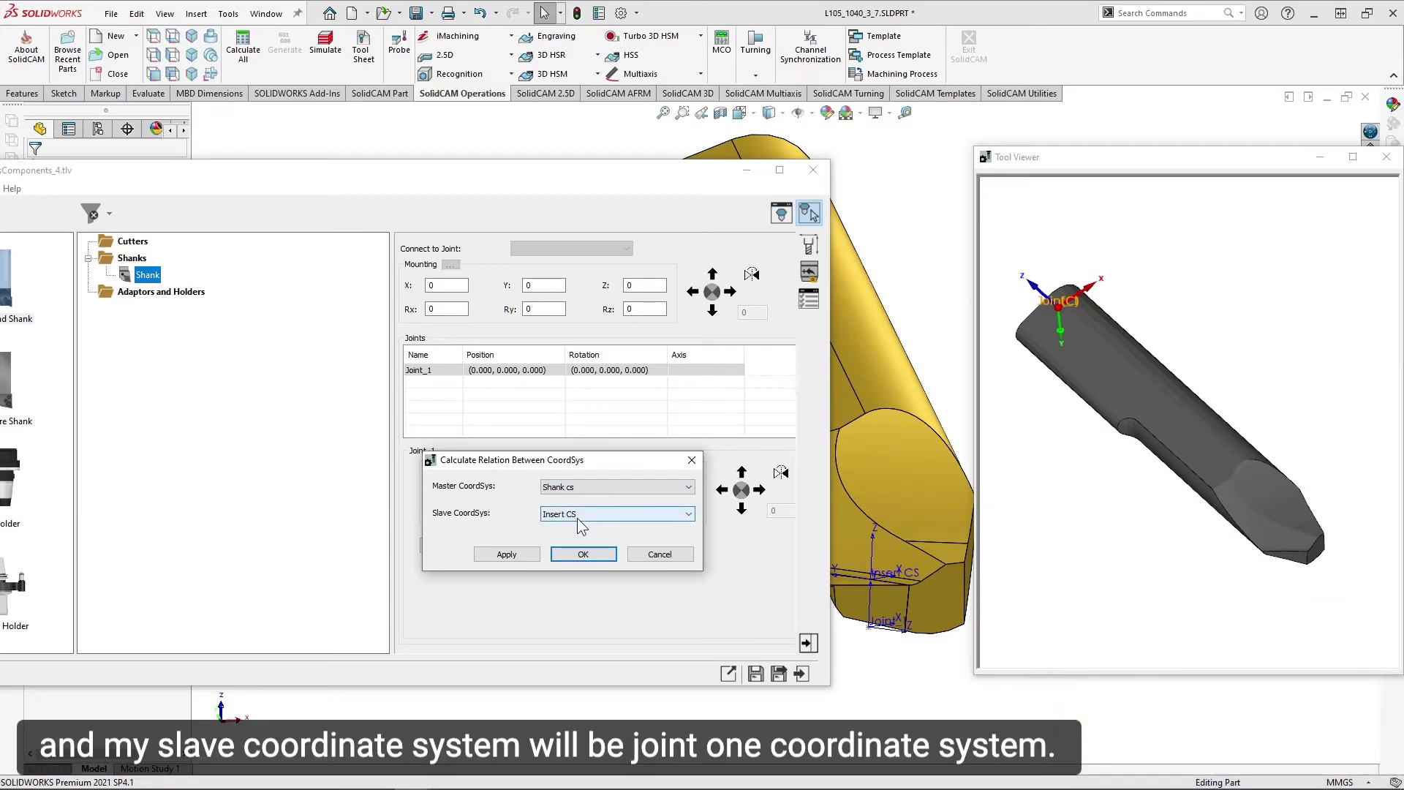
click(577, 516)
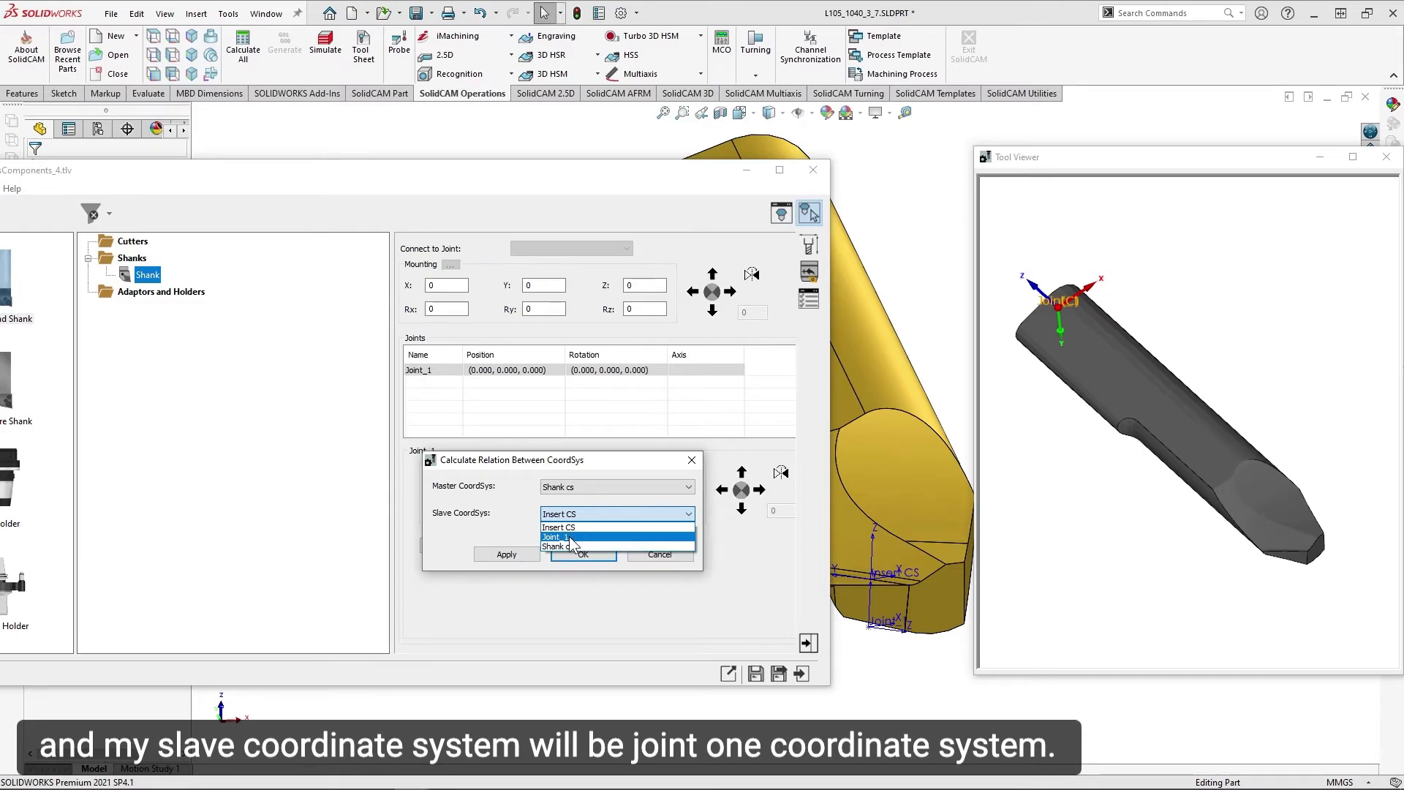
click(569, 537)
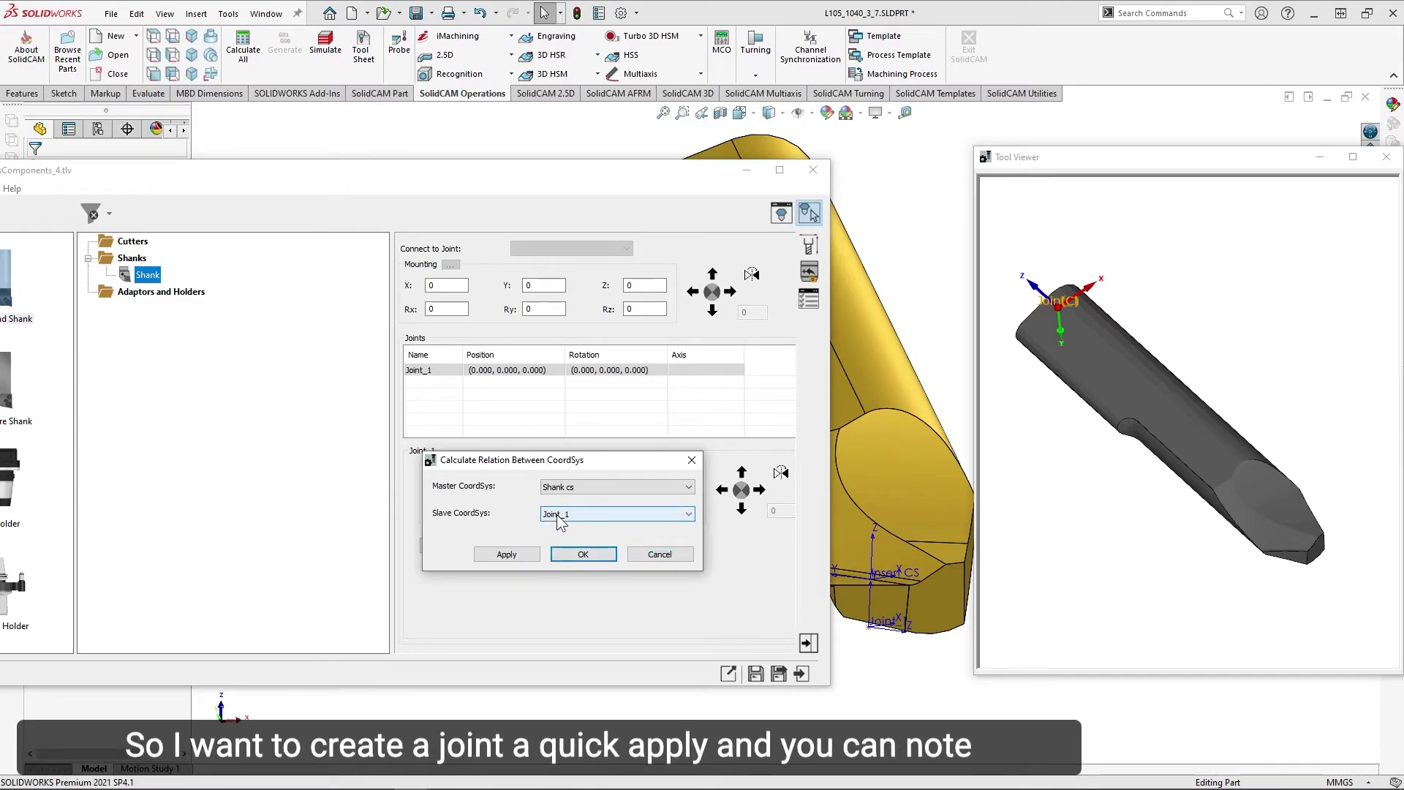
click(519, 558)
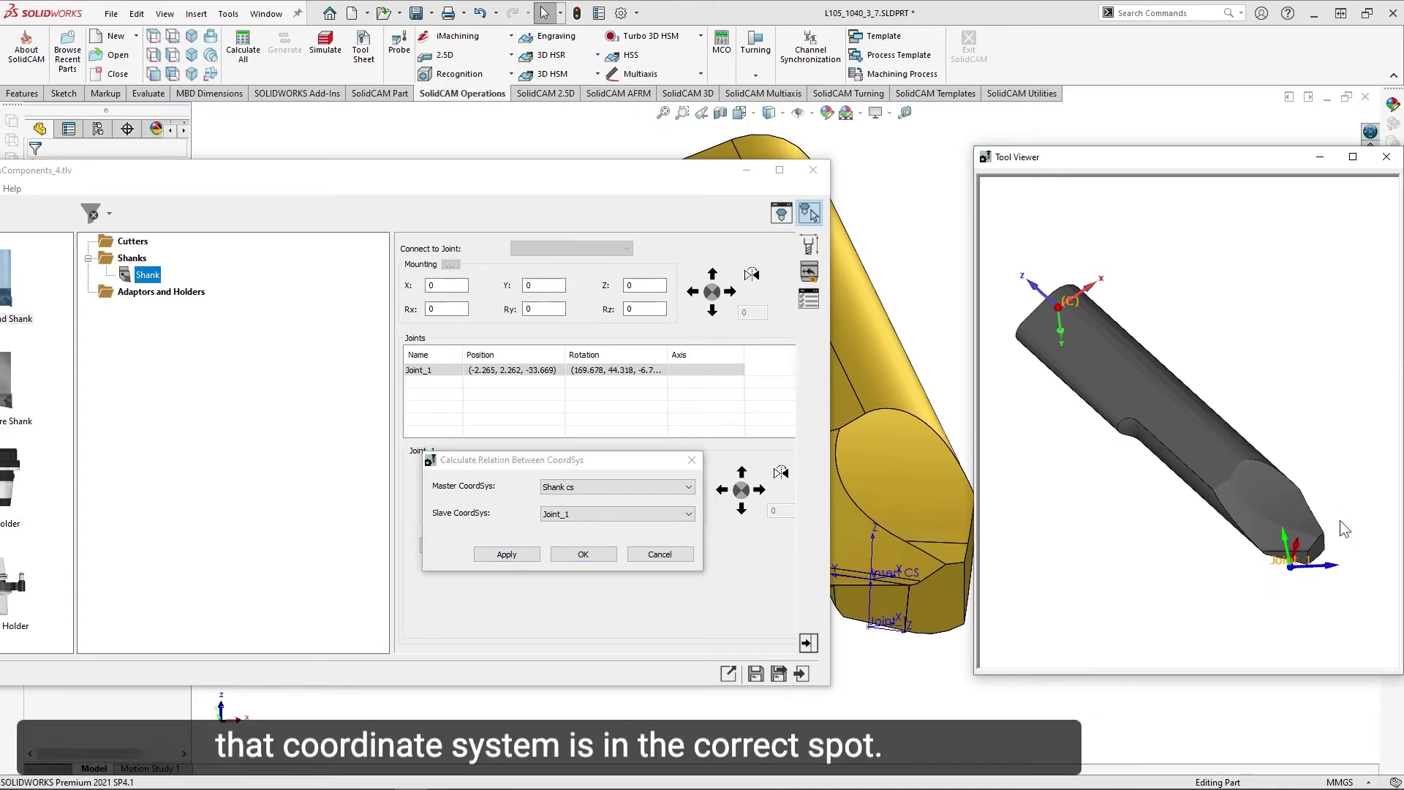
Accept the calculated Joint_1 position and add a Profile cutter to the components library.
middle_drag(1305, 573, 1289, 547)
click(583, 553)
drag(281, 170, 507, 167)
click(160, 267)
drag(231, 286, 366, 242)
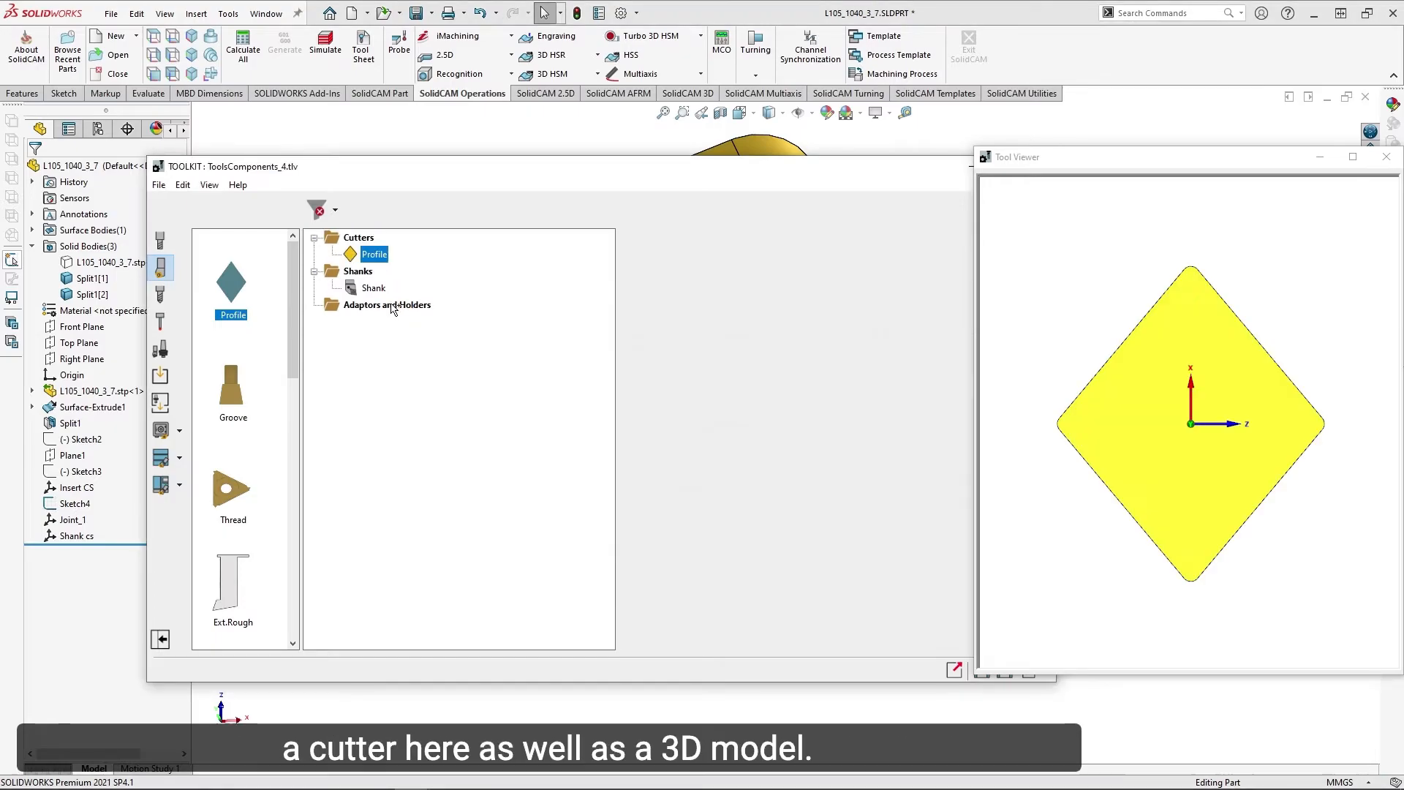
Set the cutter's shape type to 3D Model and load L105_1040_3_7_Cutter.STL from the Virtual Summit Q4 folder.
click(822, 265)
click(814, 284)
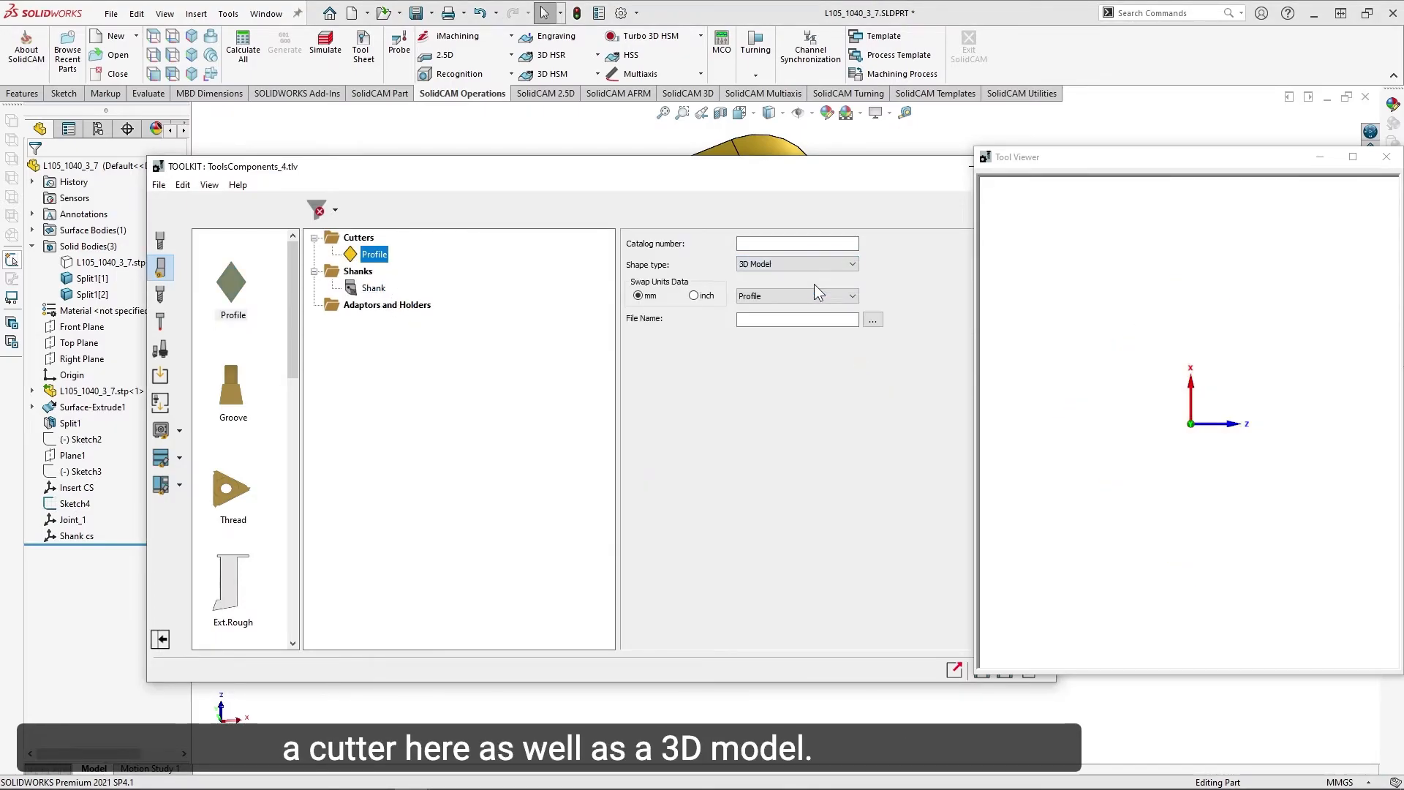
drag(866, 166, 673, 165)
click(680, 319)
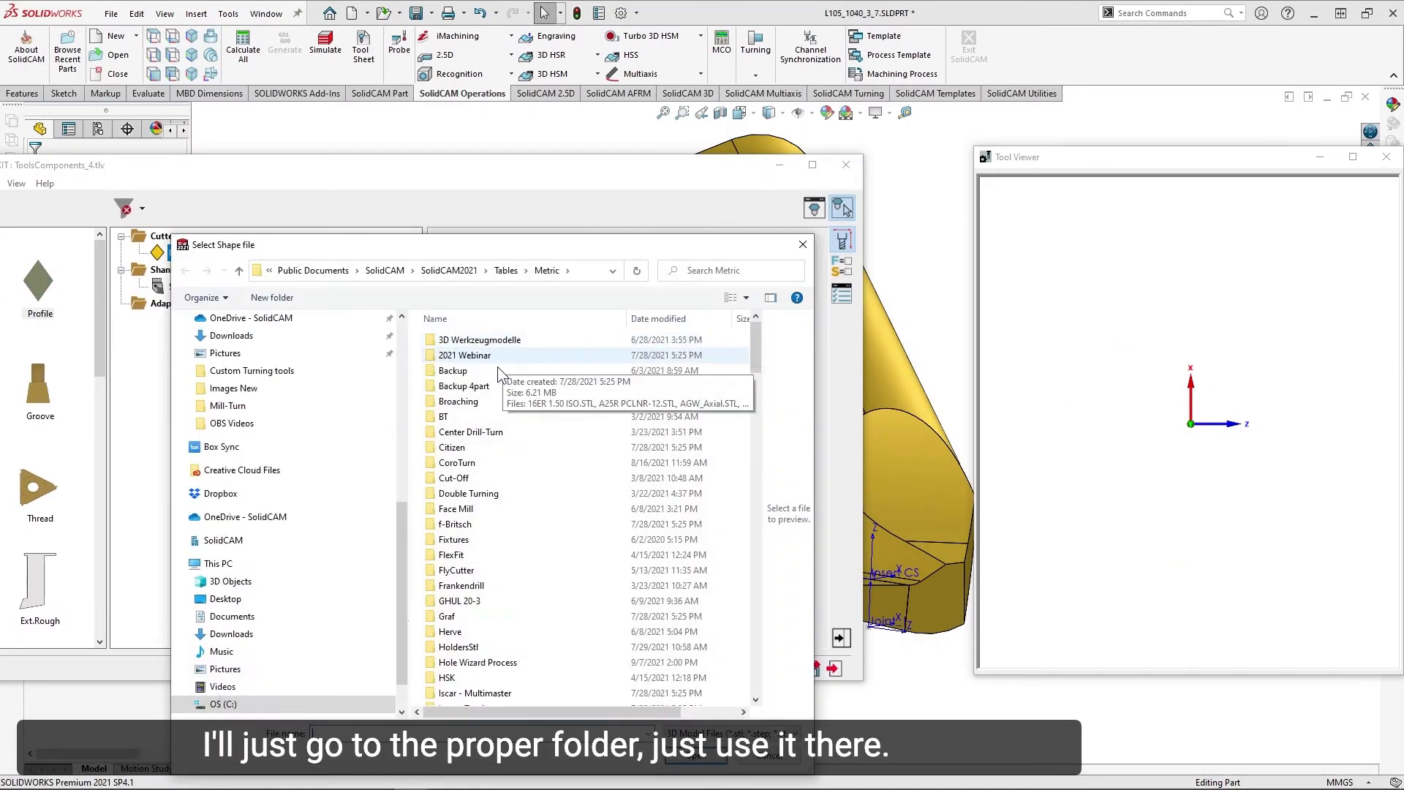
scroll(479, 431, down, 10)
double_click(474, 350)
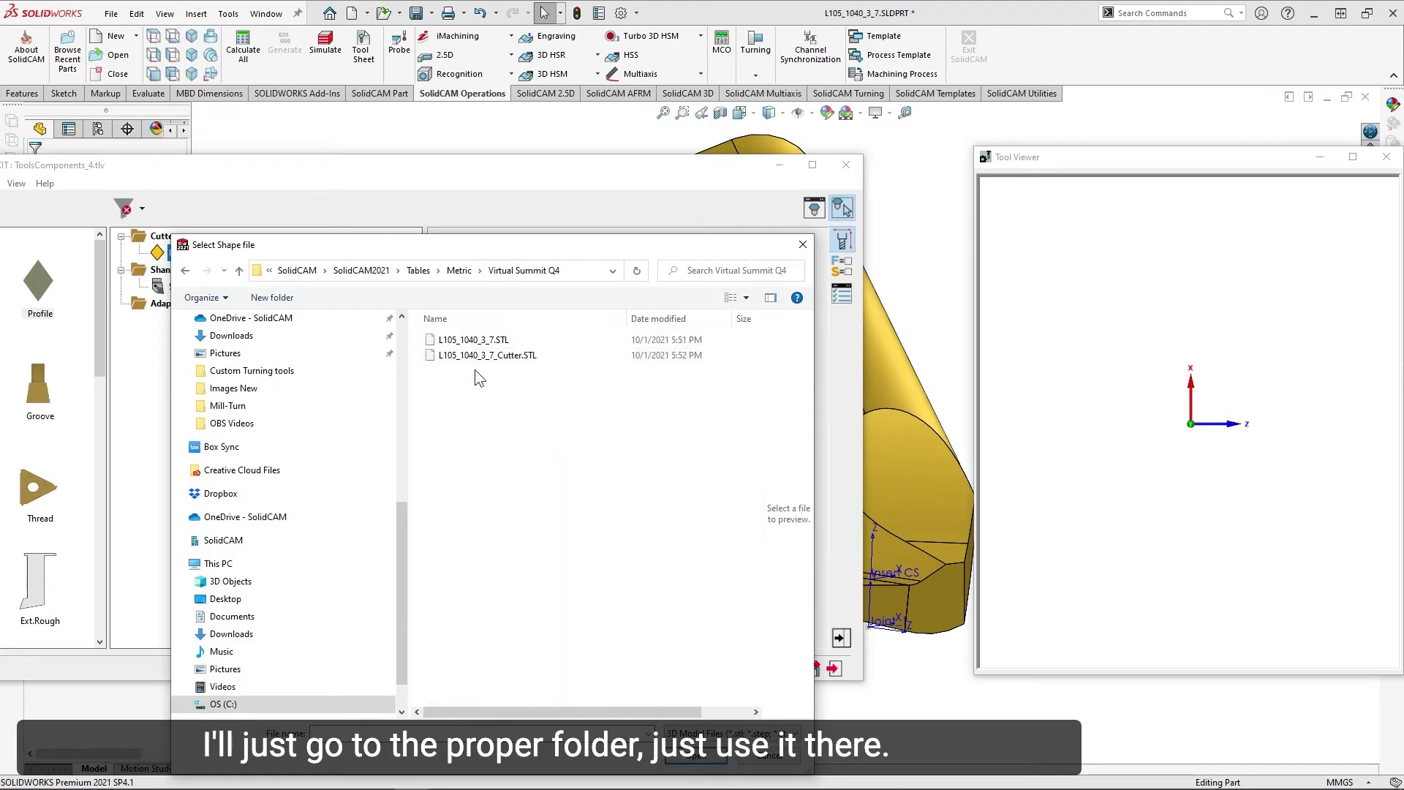
double_click(483, 350)
drag(1189, 560, 1220, 479)
drag(1164, 440, 1170, 458)
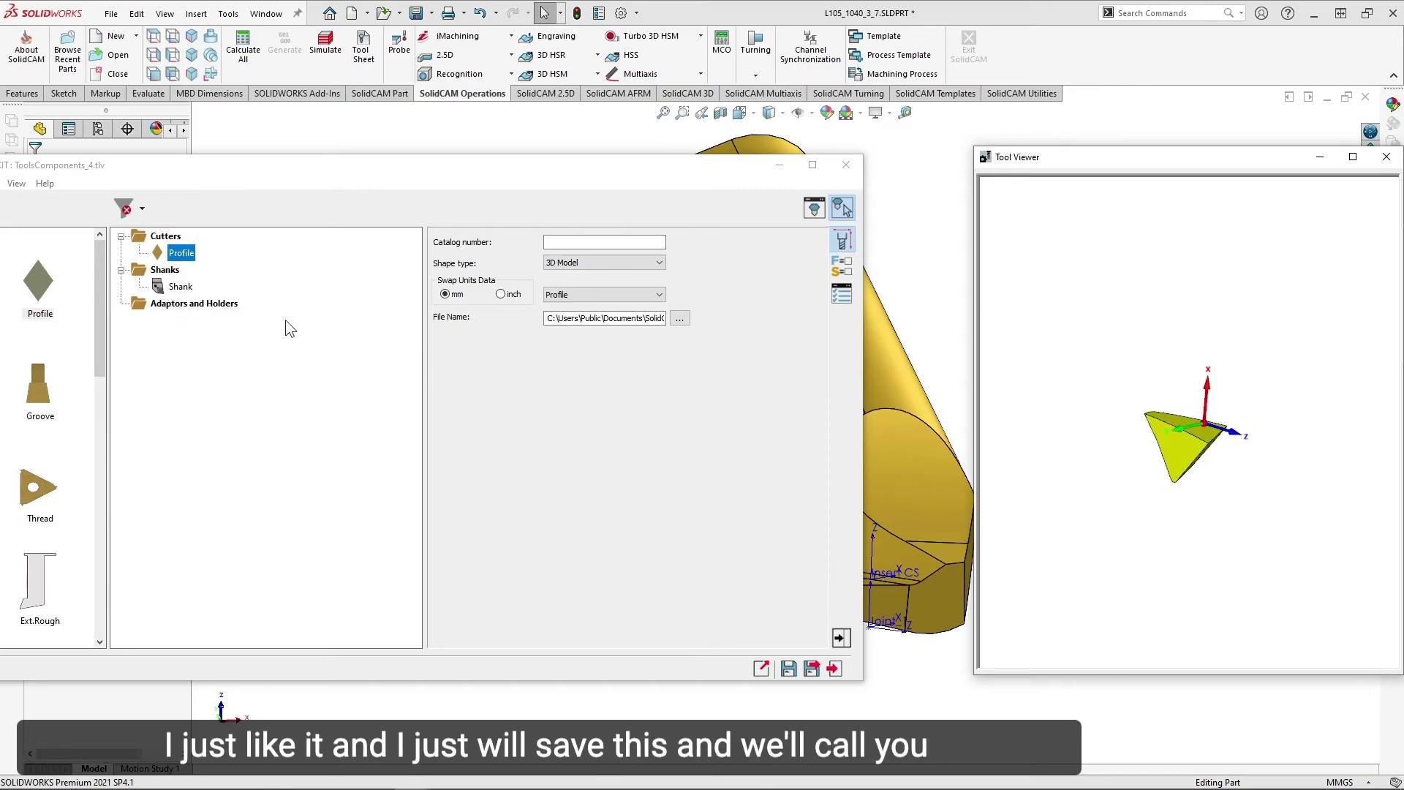
Save the components library as Virtual Summit Q4 and exit the ToolKit.
drag(453, 172, 541, 156)
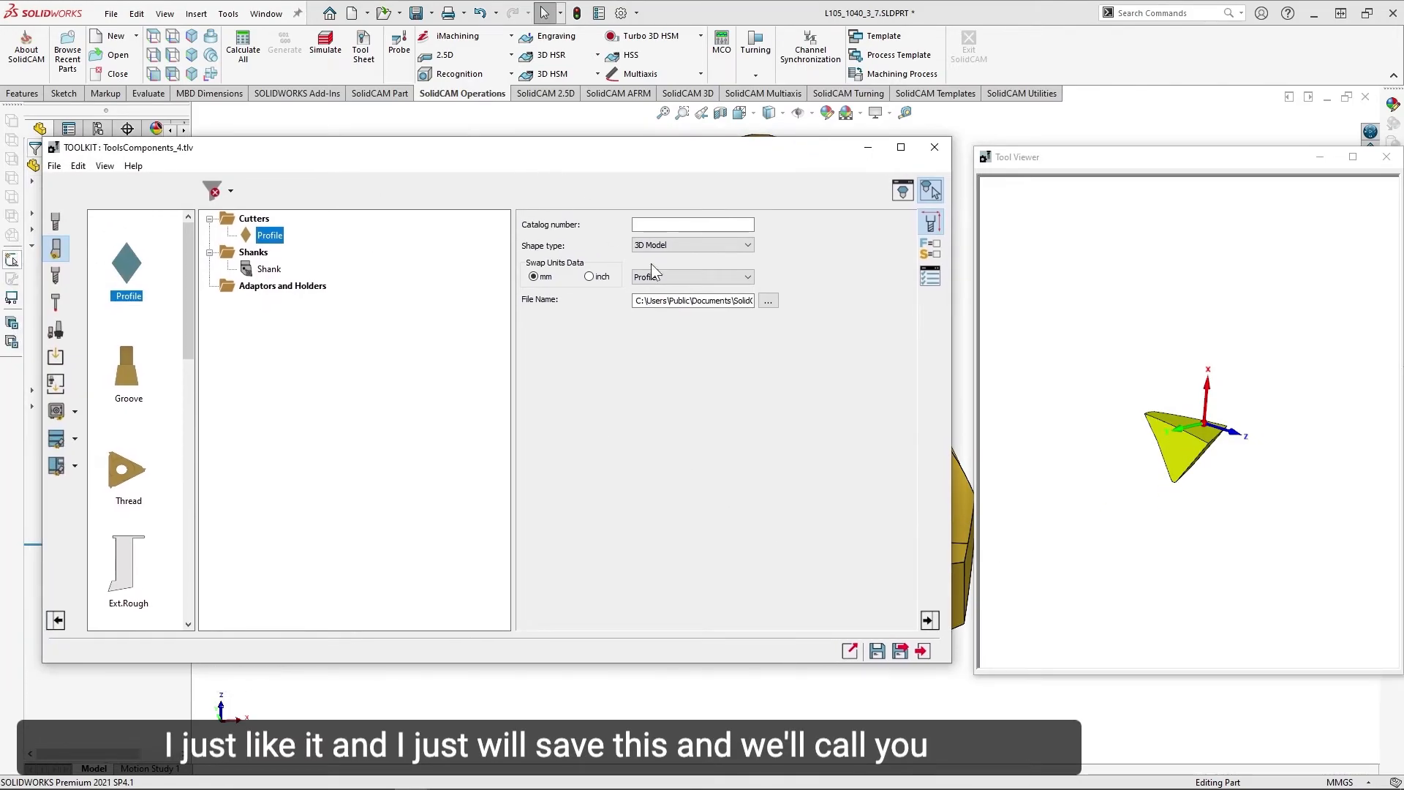
click(881, 652)
click(54, 165)
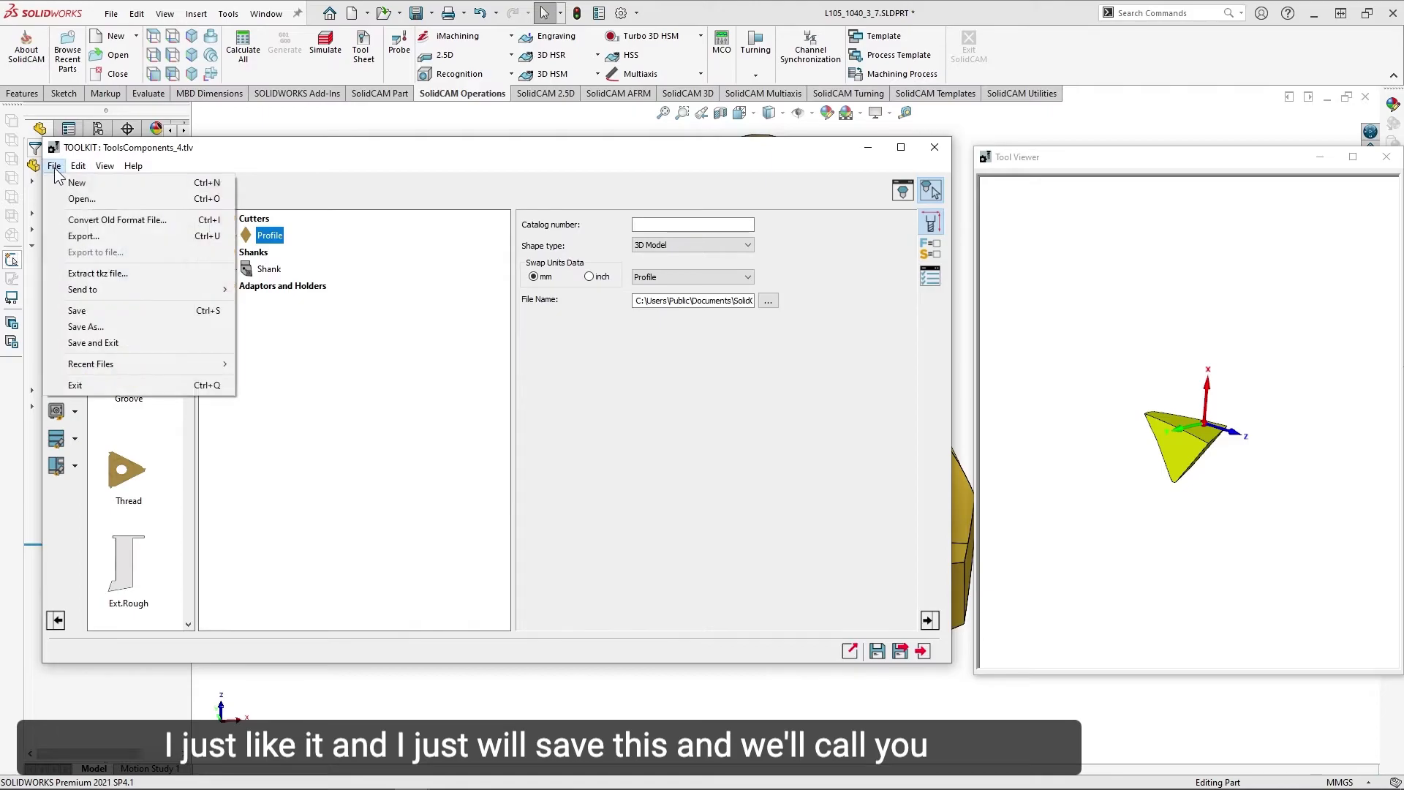
click(102, 325)
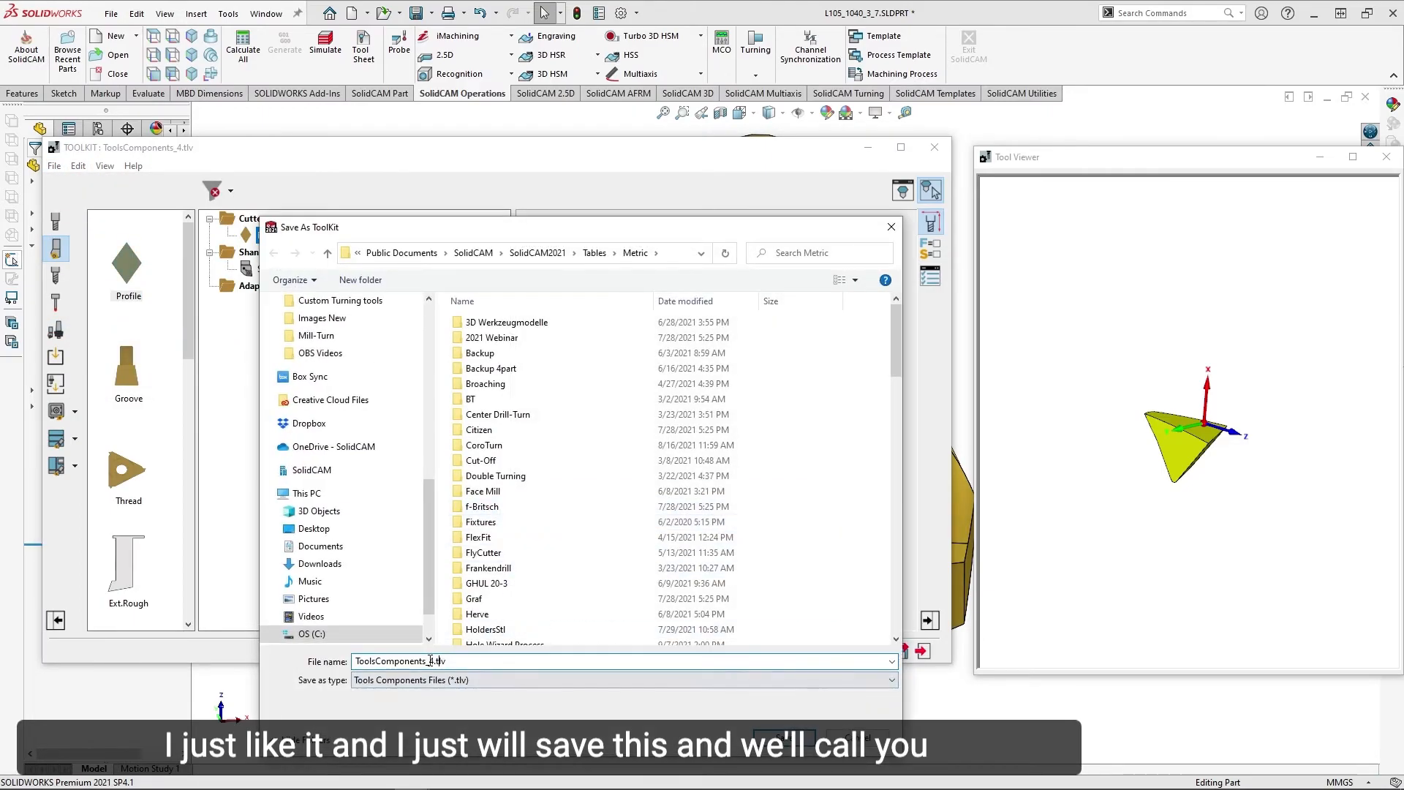
text(V)
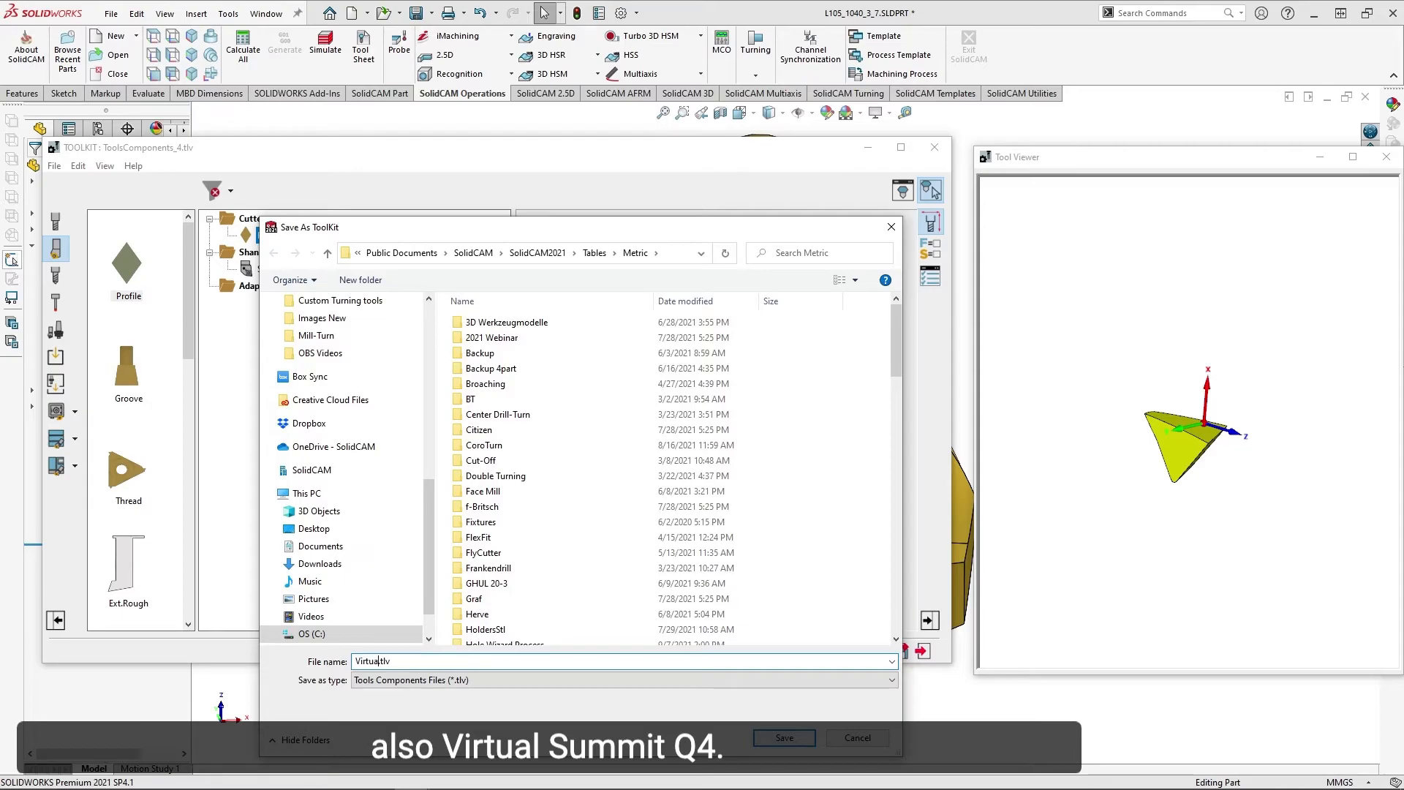
text(irtual Summit Q4)
key(Return)
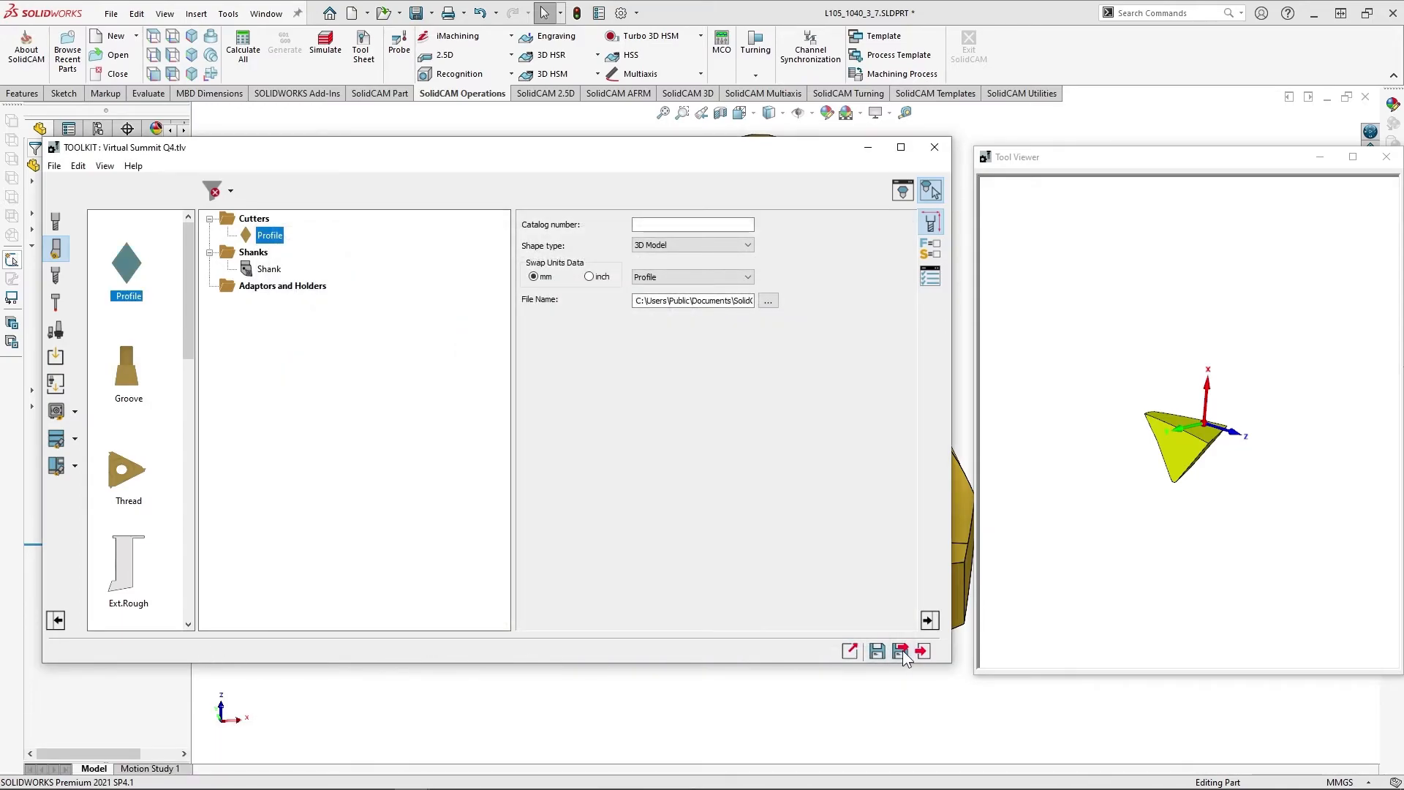
click(902, 651)
Switch to the TORNOS GT26B TEST PART_test assembly and open its ToolKit.
click(266, 13)
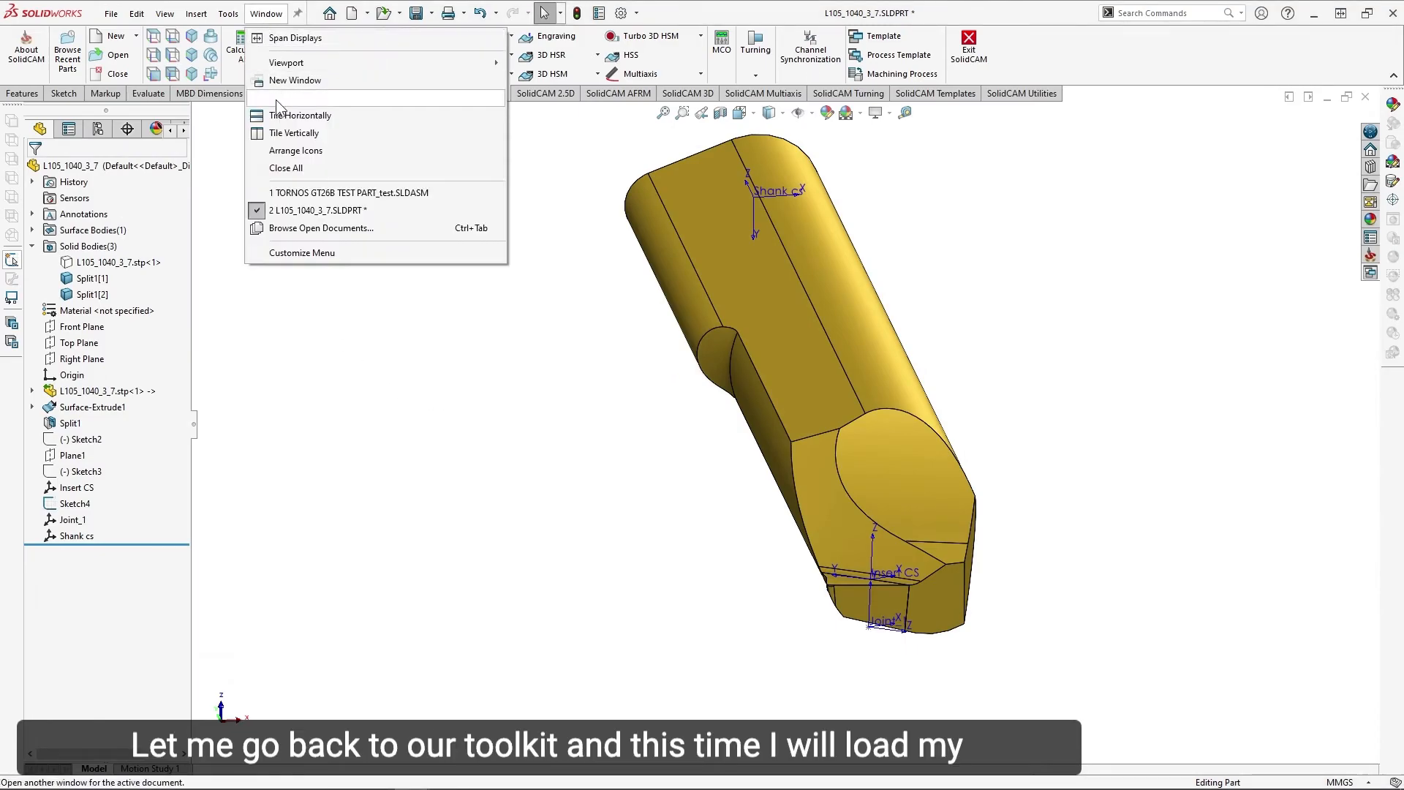
click(314, 191)
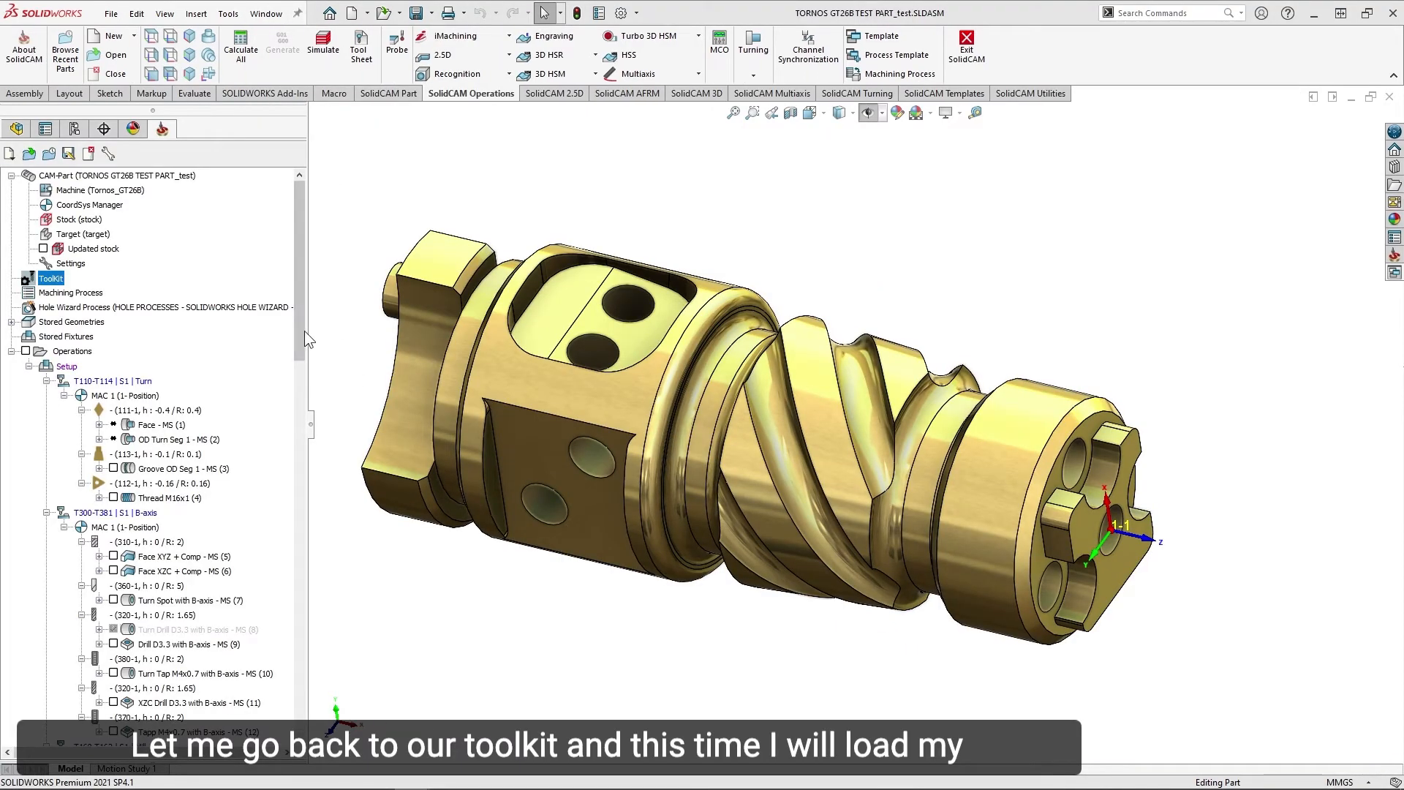
double_click(51, 278)
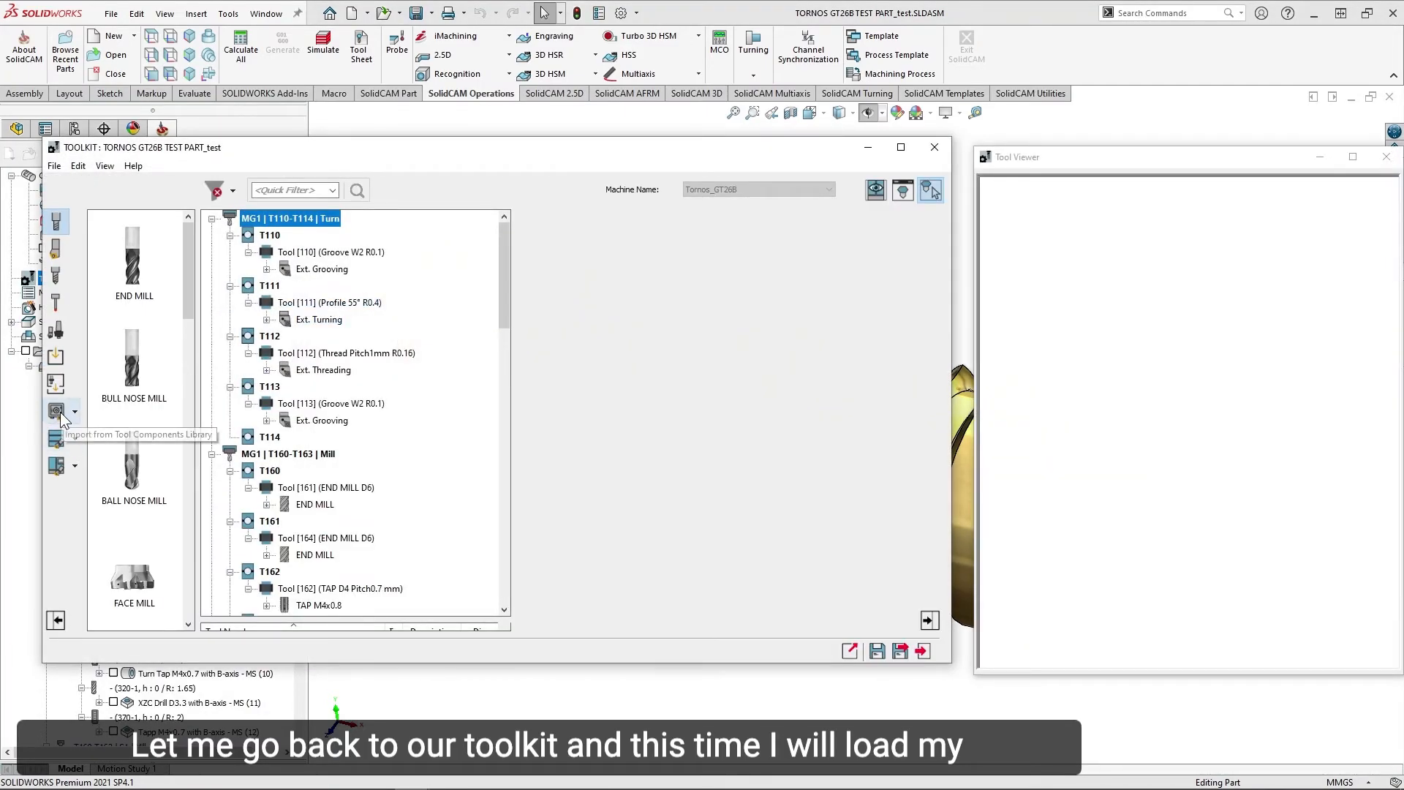
Locate the BG5 turret stations T510-T580 and open the Virtual Summit Q4.tlv components library for import.
click(56, 412)
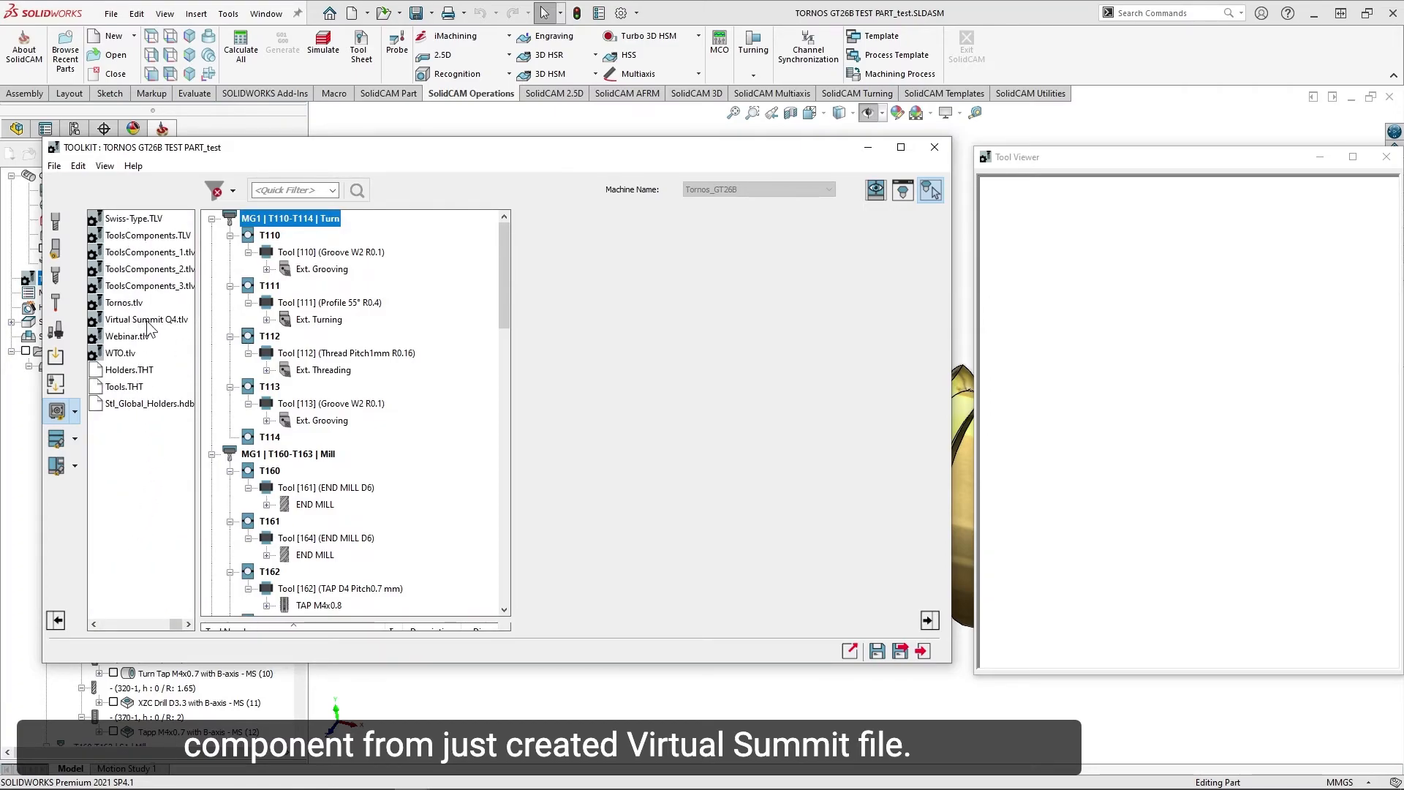
drag(505, 307, 503, 328)
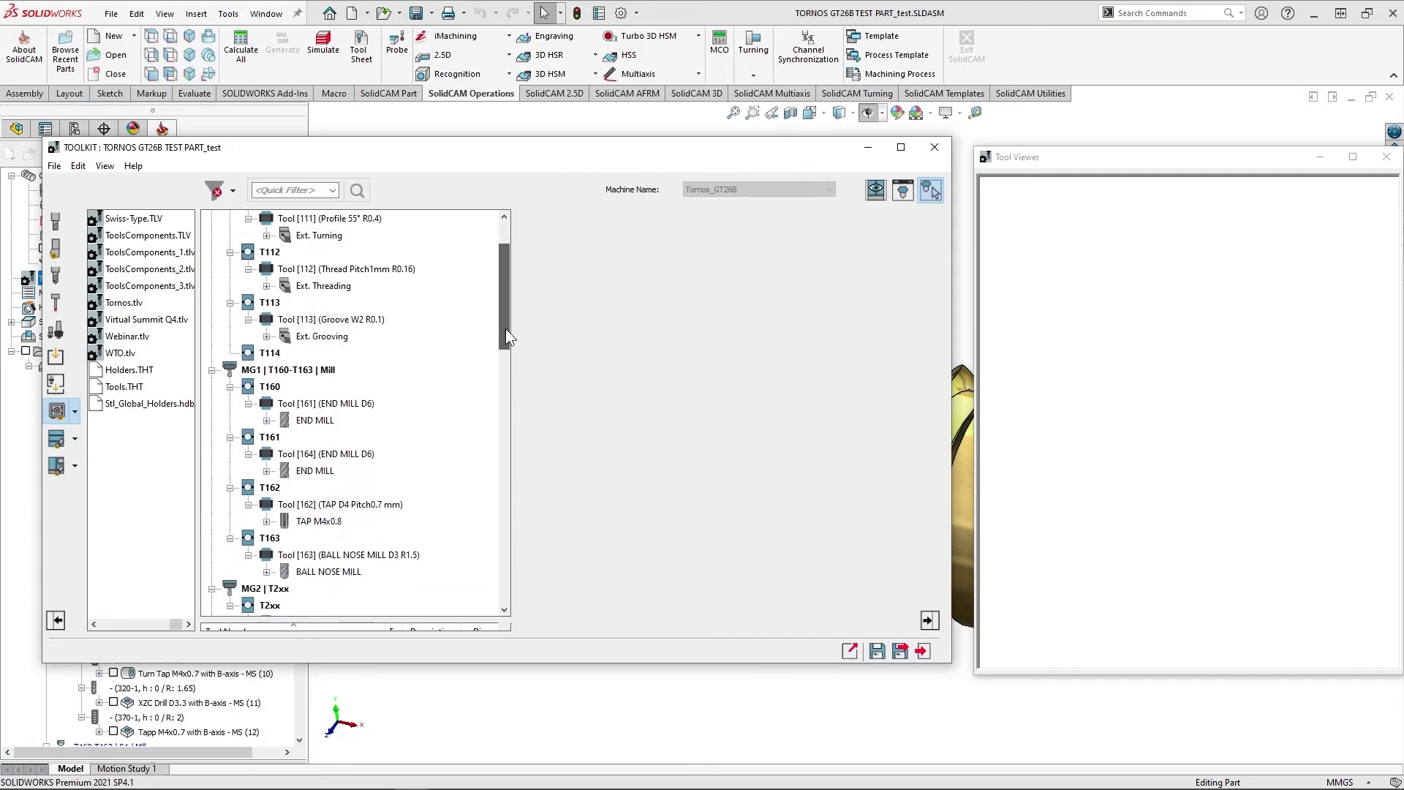
scroll(1163, 365, up, 8)
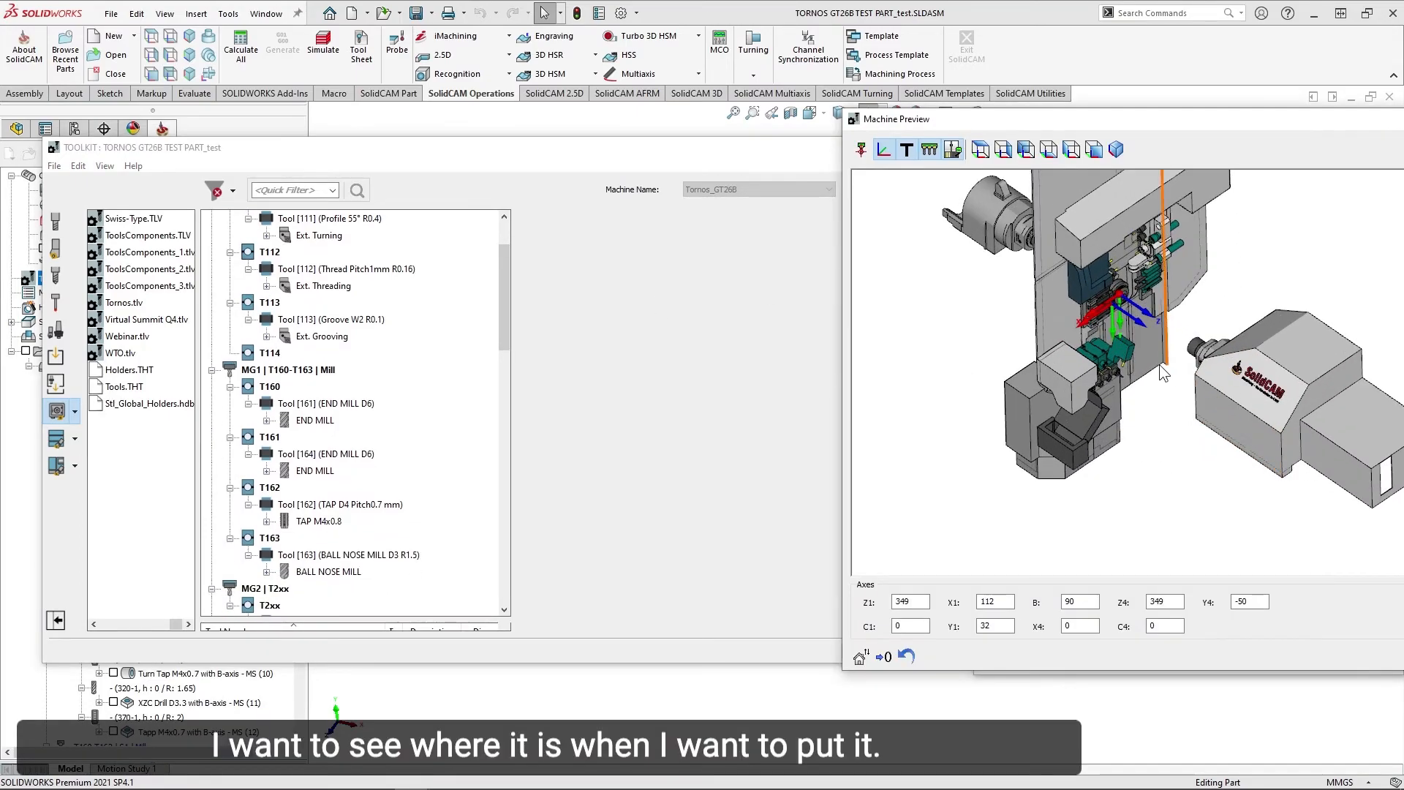
drag(504, 336, 498, 503)
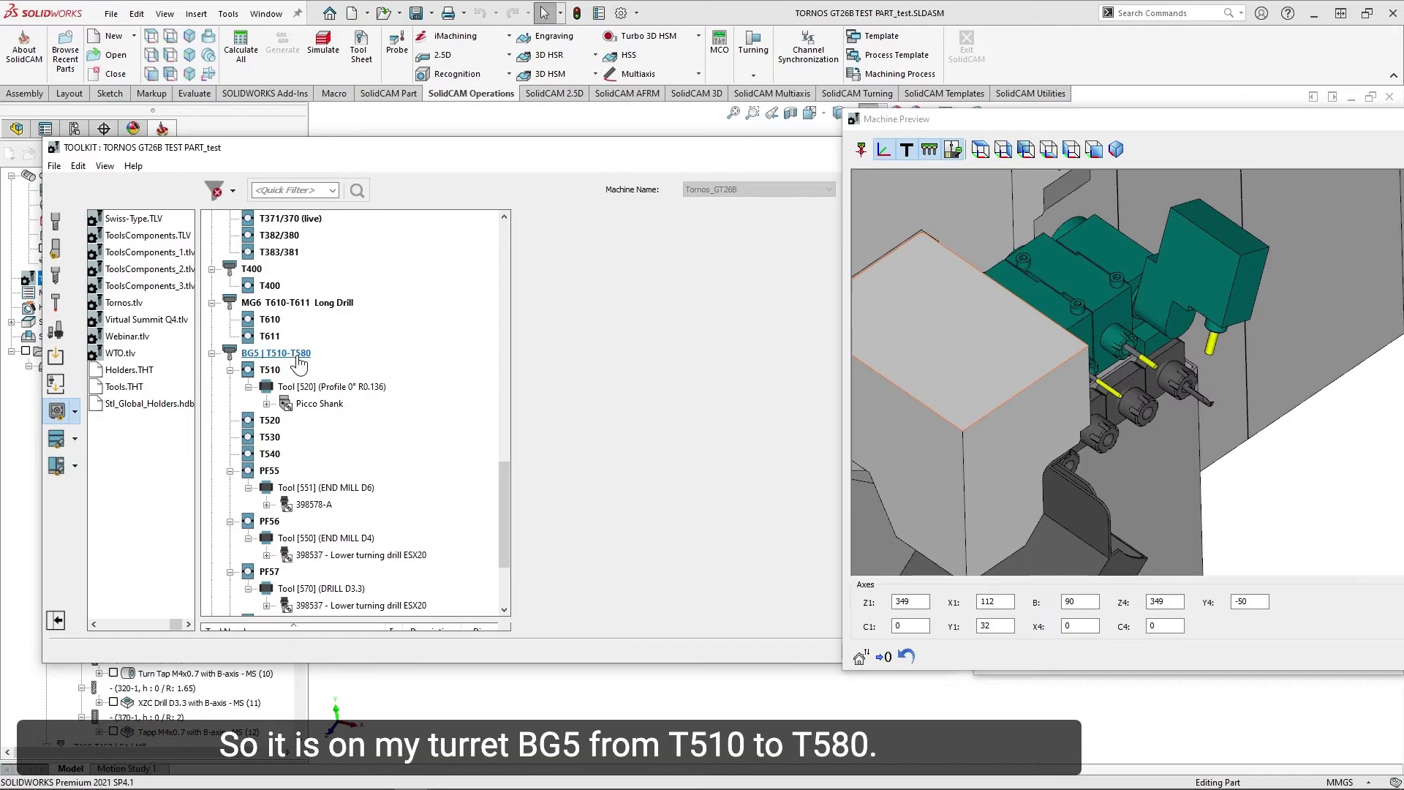
double_click(124, 319)
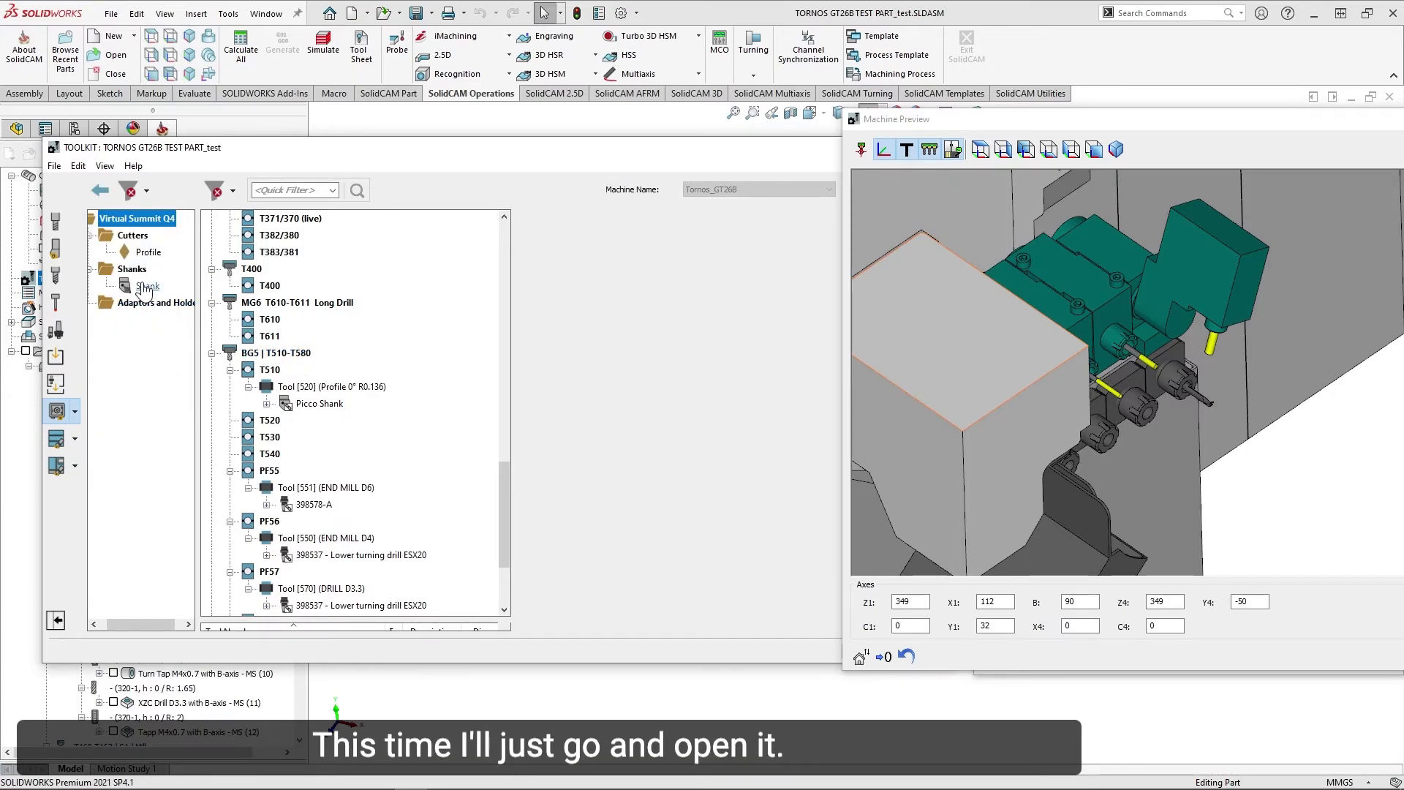
Mount the library's Shank on station T520 and attach the Profile cutter to it.
drag(147, 286, 271, 431)
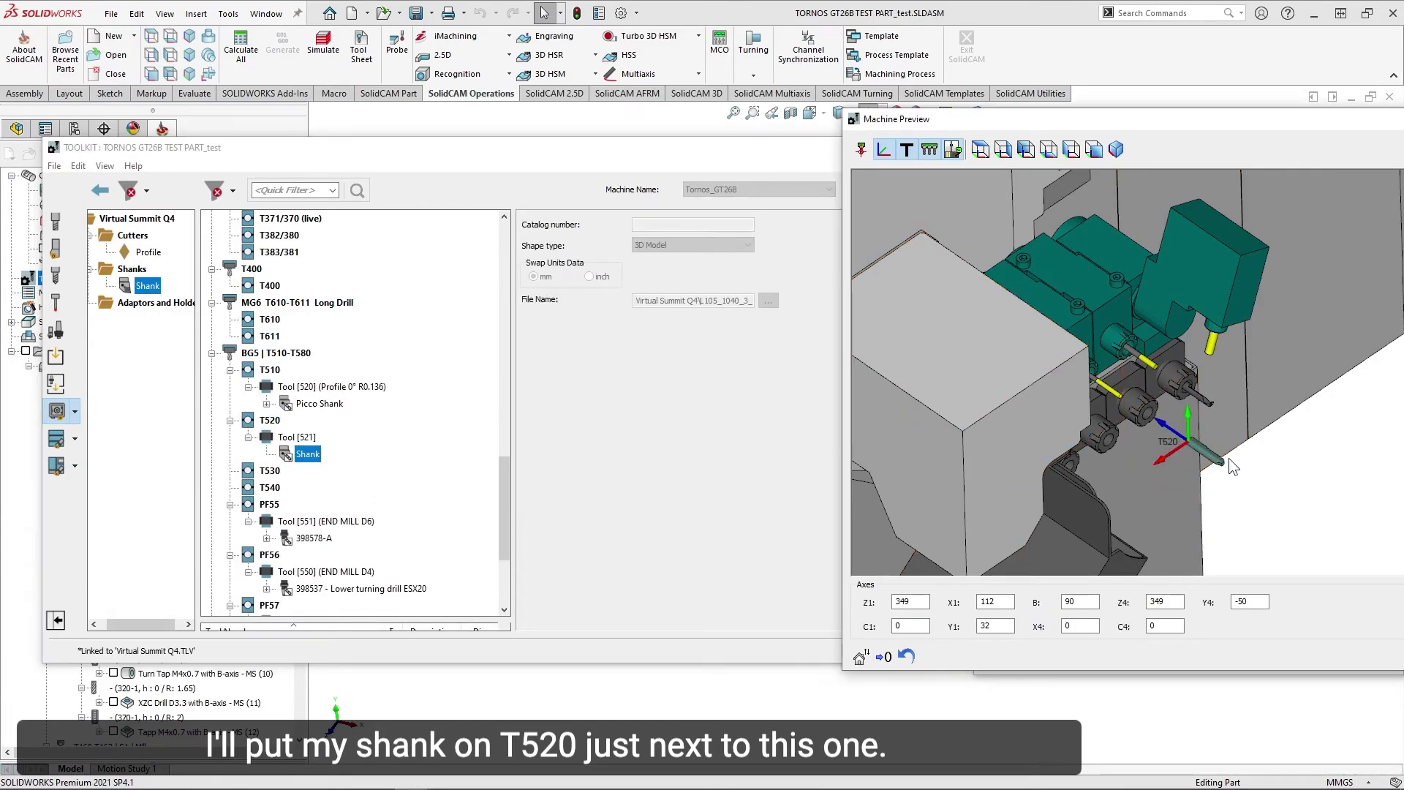
scroll(1207, 409, up, 2)
middle_drag(1198, 375, 1101, 404)
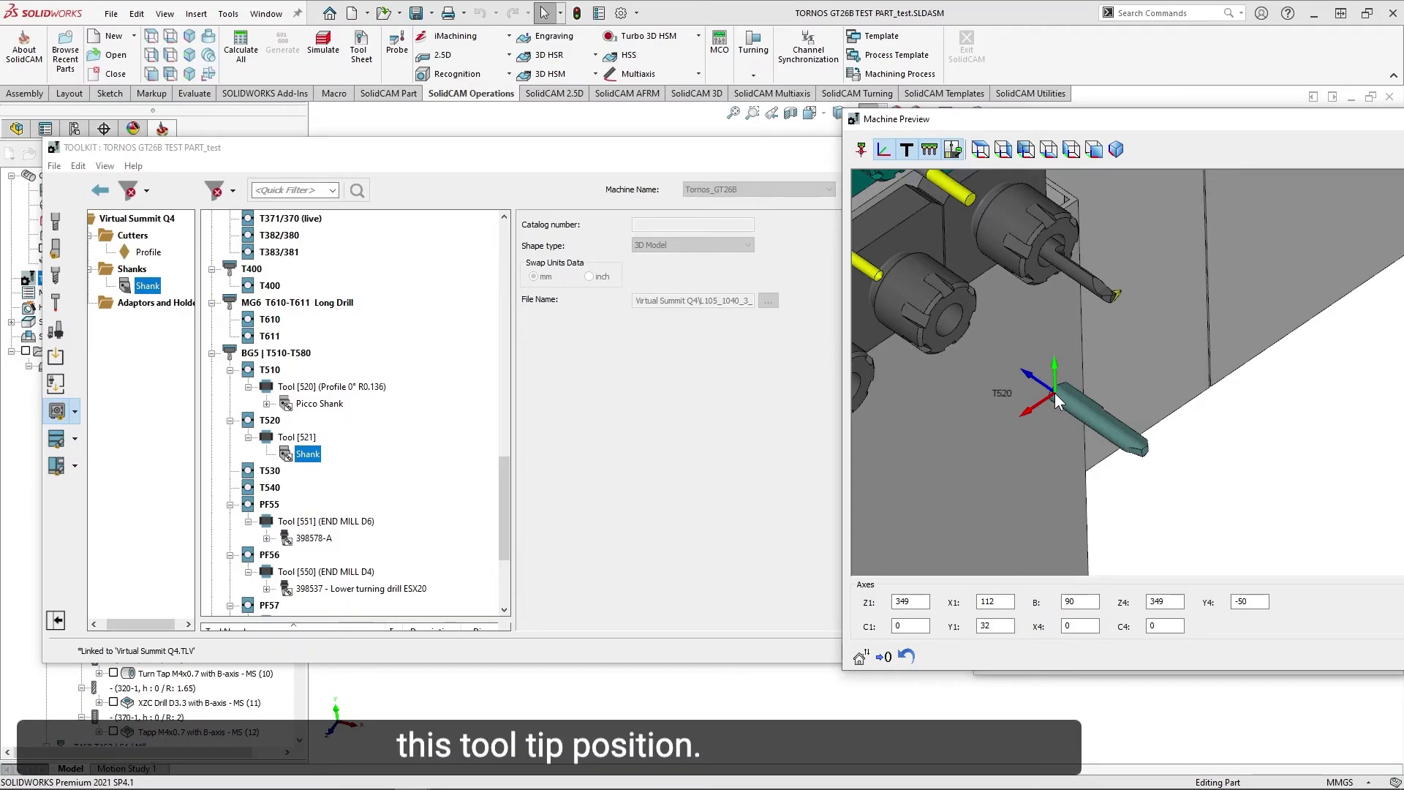
drag(148, 252, 305, 456)
scroll(1186, 422, up, 5)
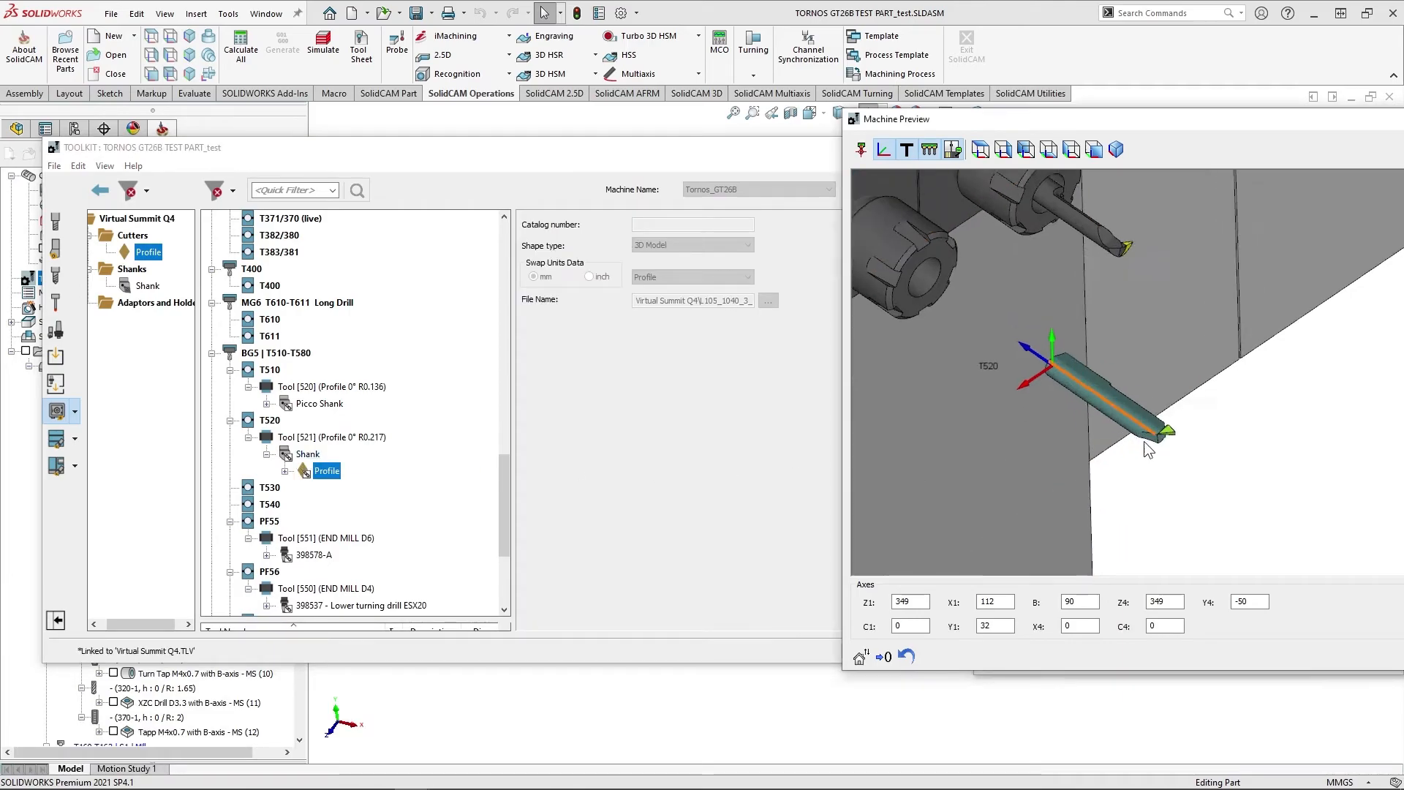
Set all mounting position and rotation values of the T520 Profile cutter to 0.
drag(745, 157, 533, 139)
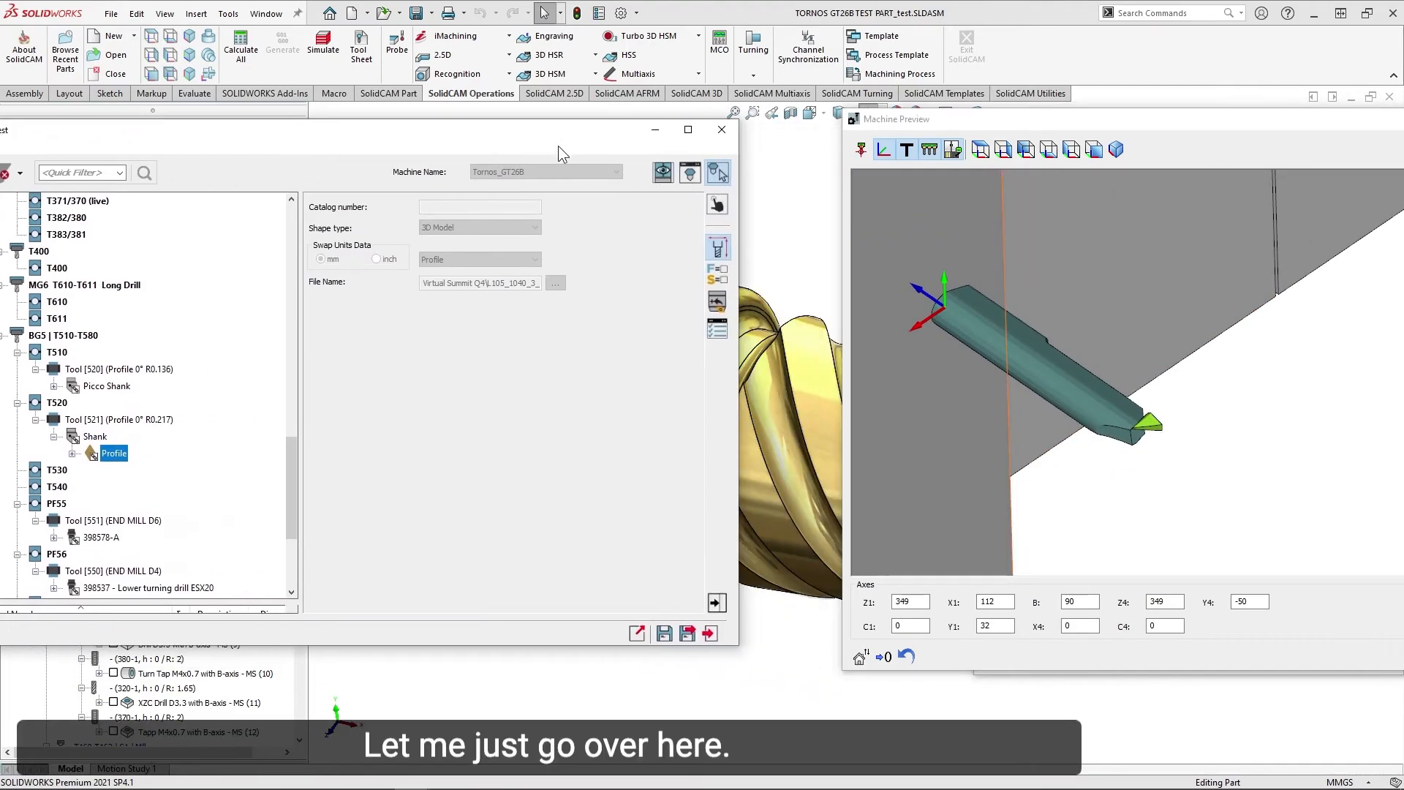
click(719, 301)
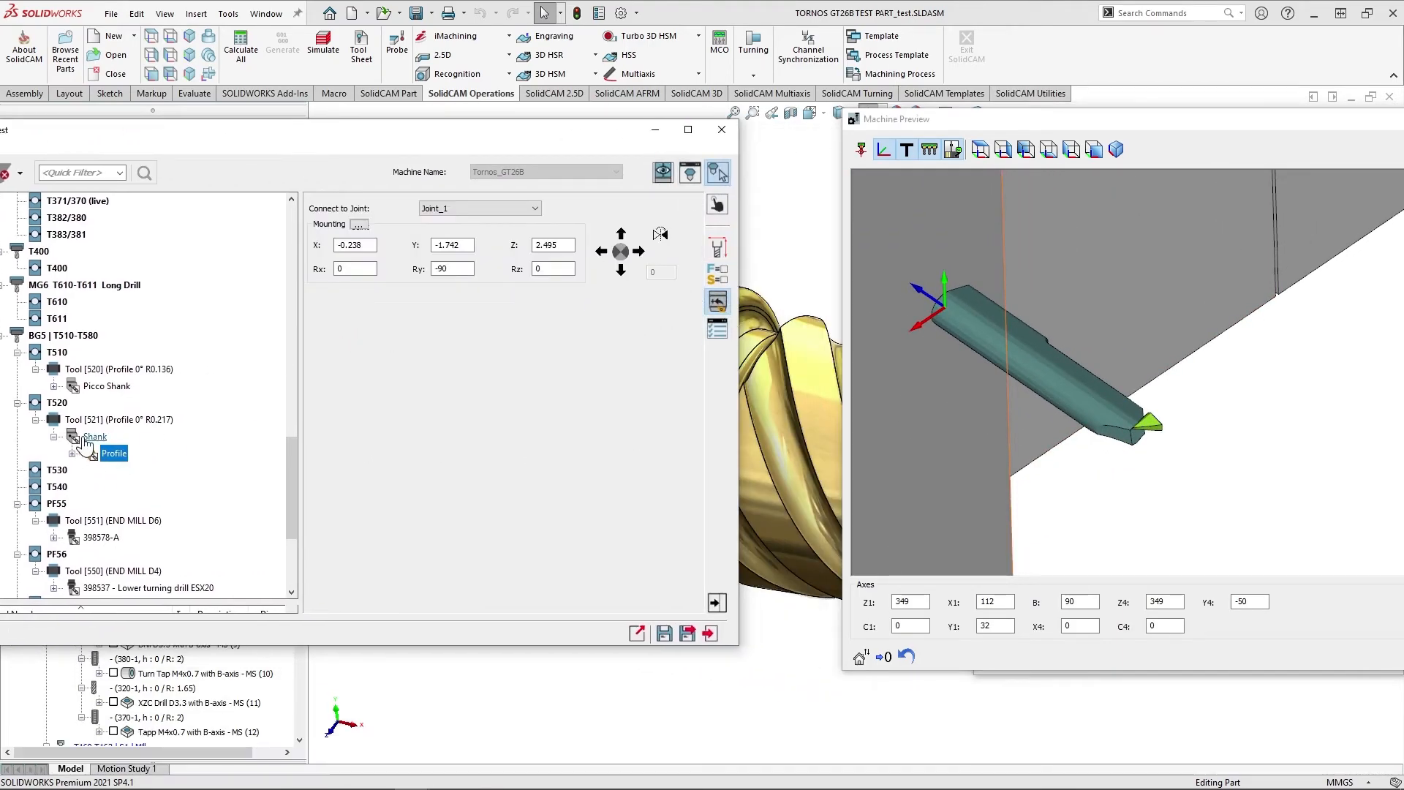
drag(364, 246, 278, 245)
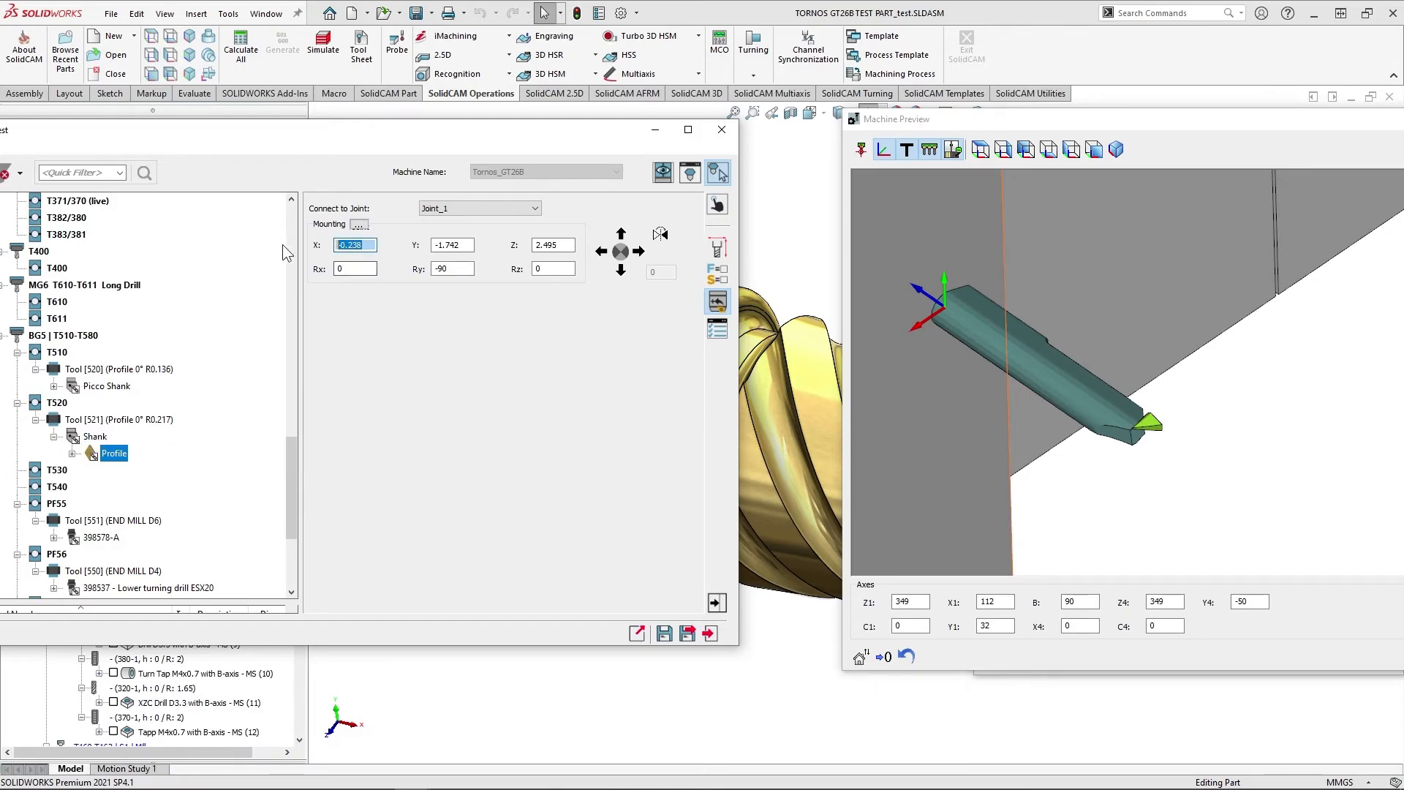
text(0)
key(Tab)
text(0)
double_click(453, 270)
text(0)
double_click(541, 245)
text(0)
click(546, 269)
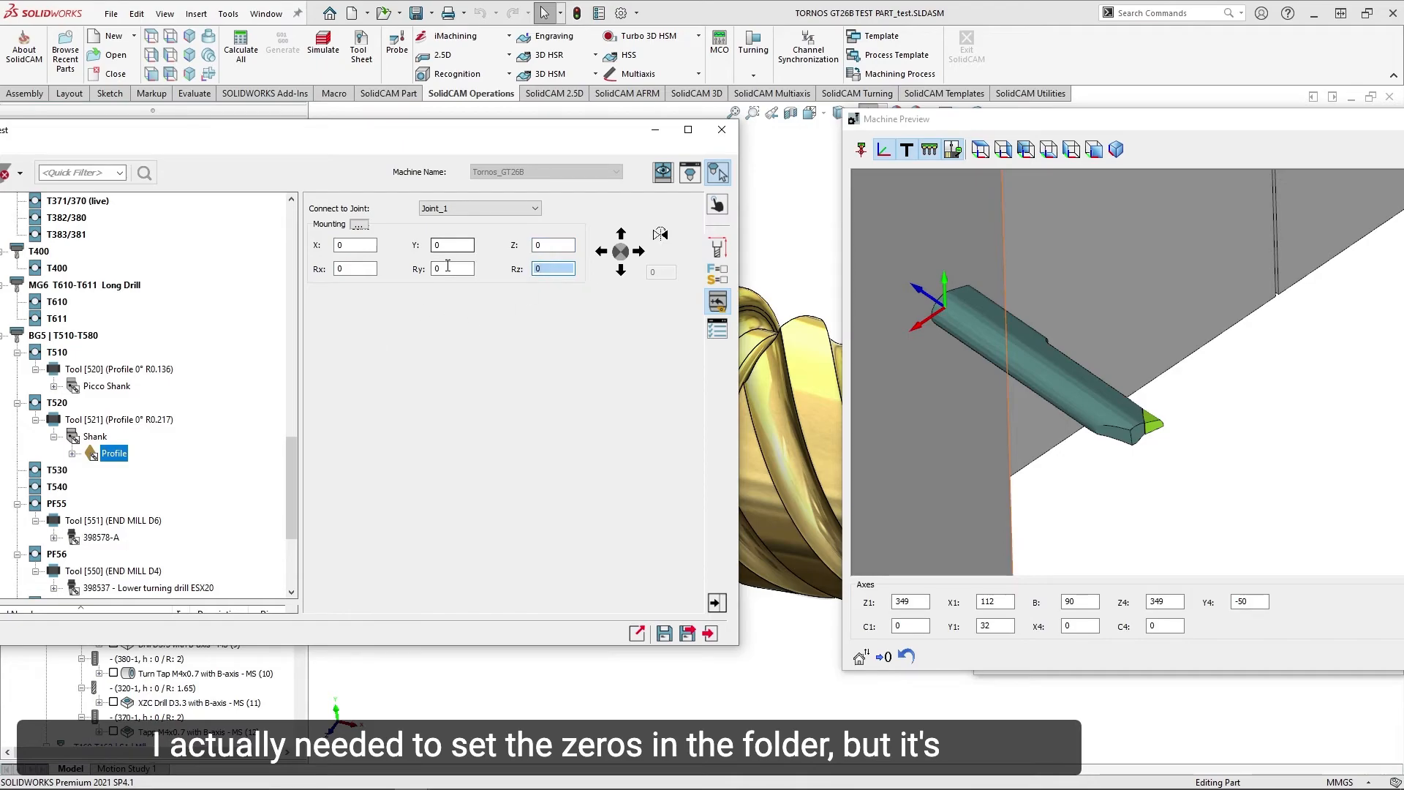
Set the T520 shank's mounting Z offset to 50 so it sits in the holder.
click(96, 438)
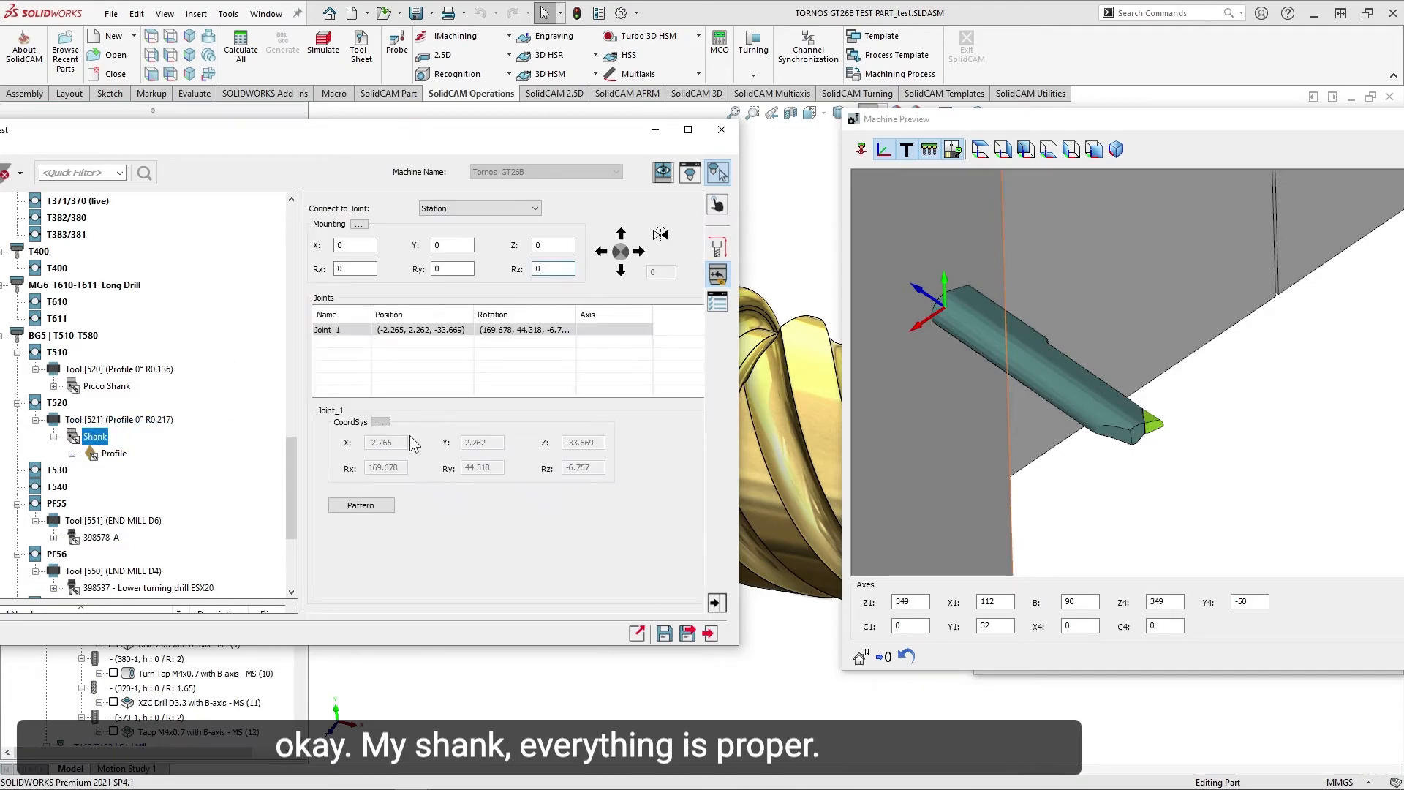
scroll(1057, 426, up, 2)
mouse_move(1141, 267)
middle_down()
mouse_move(1046, 423)
mouse_move(1158, 270)
middle_up()
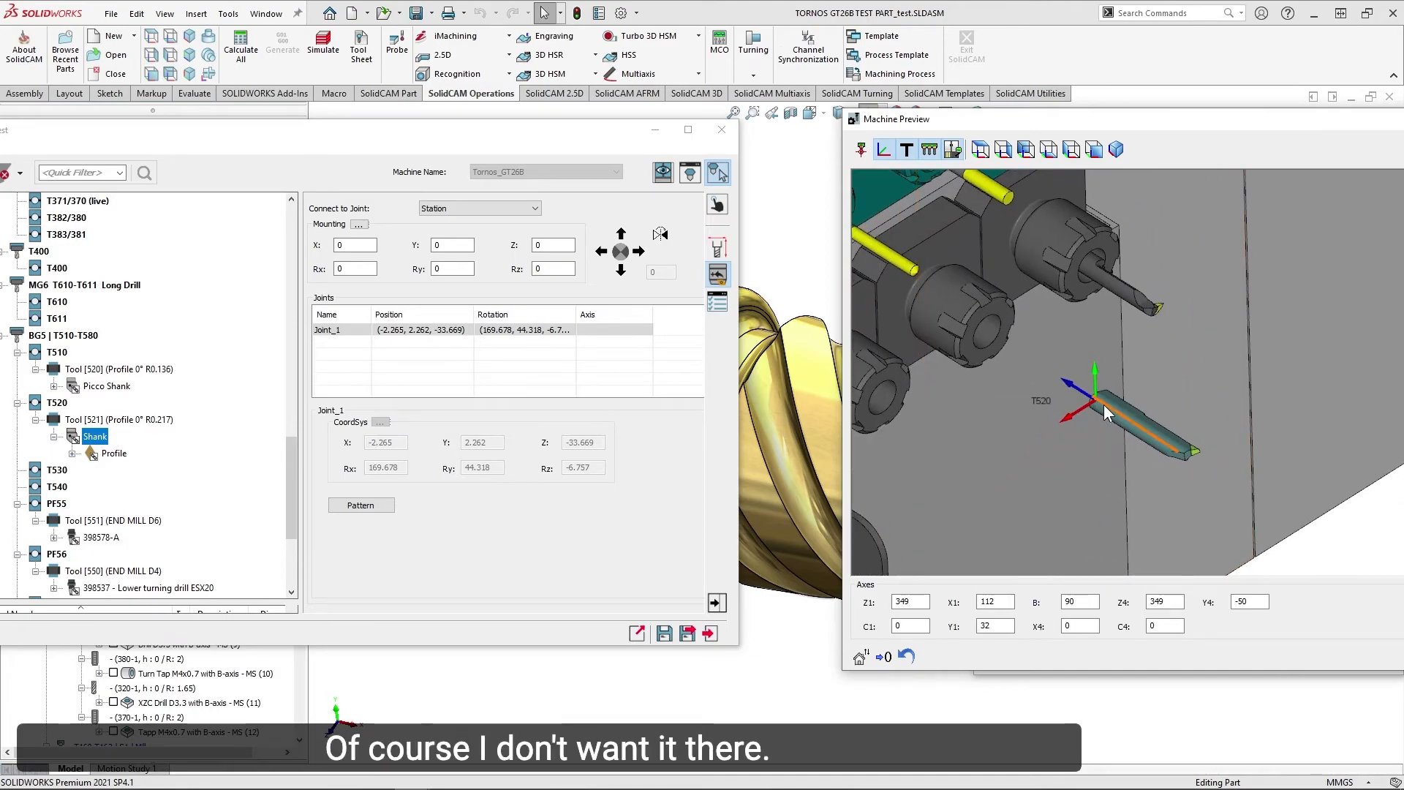
scroll(1103, 403, up, 4)
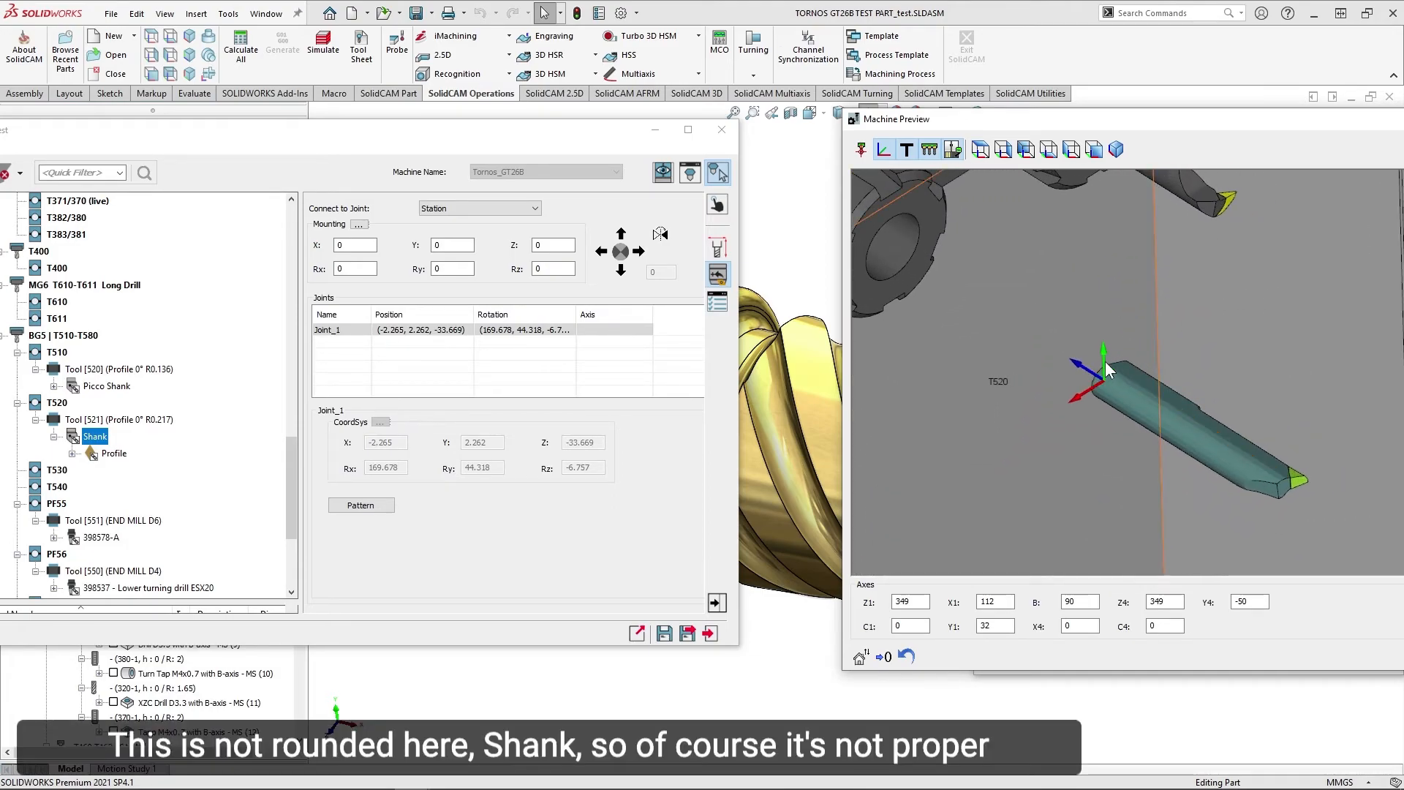
scroll(1047, 332, down, 2)
middle_drag(931, 314, 951, 332)
scroll(951, 332, down, 1)
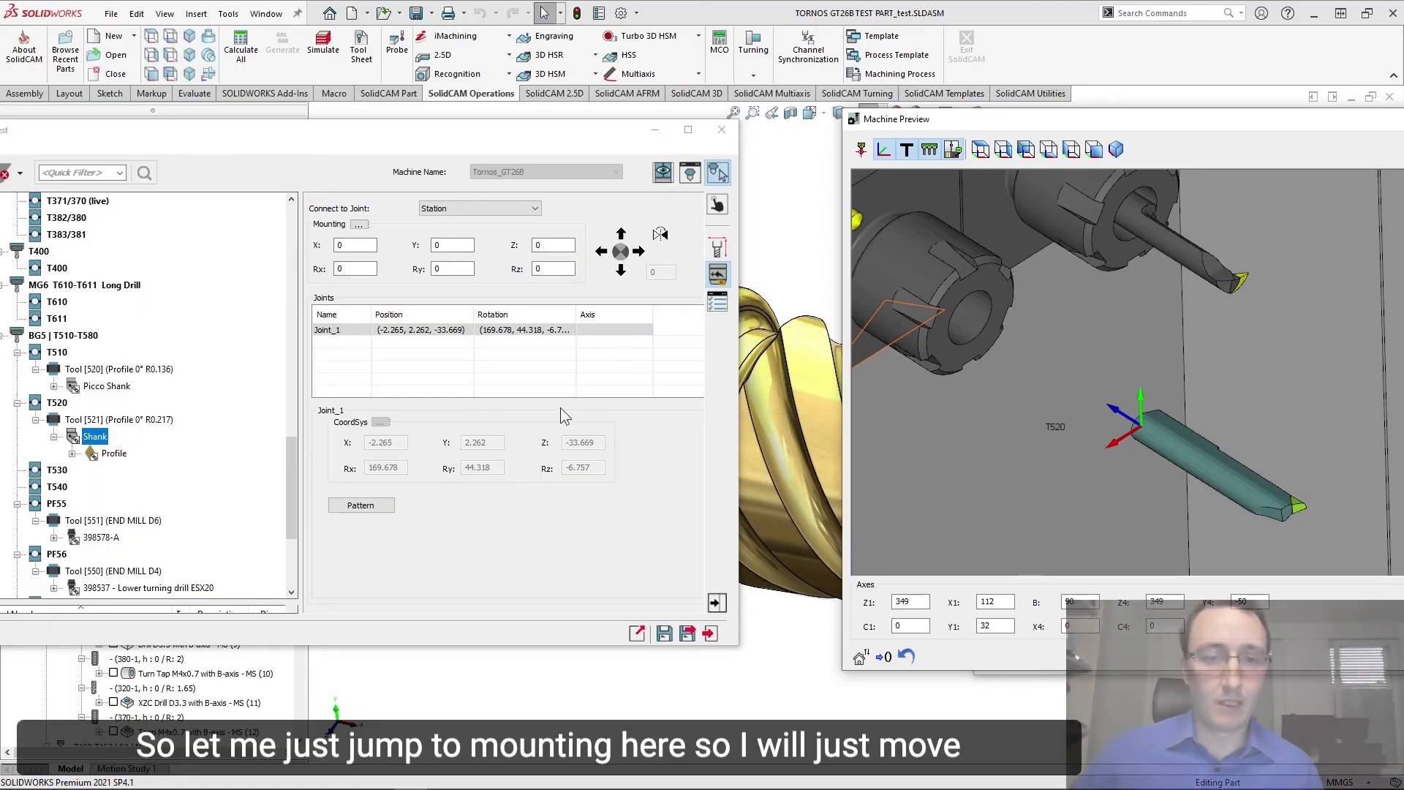
drag(360, 135, 384, 131)
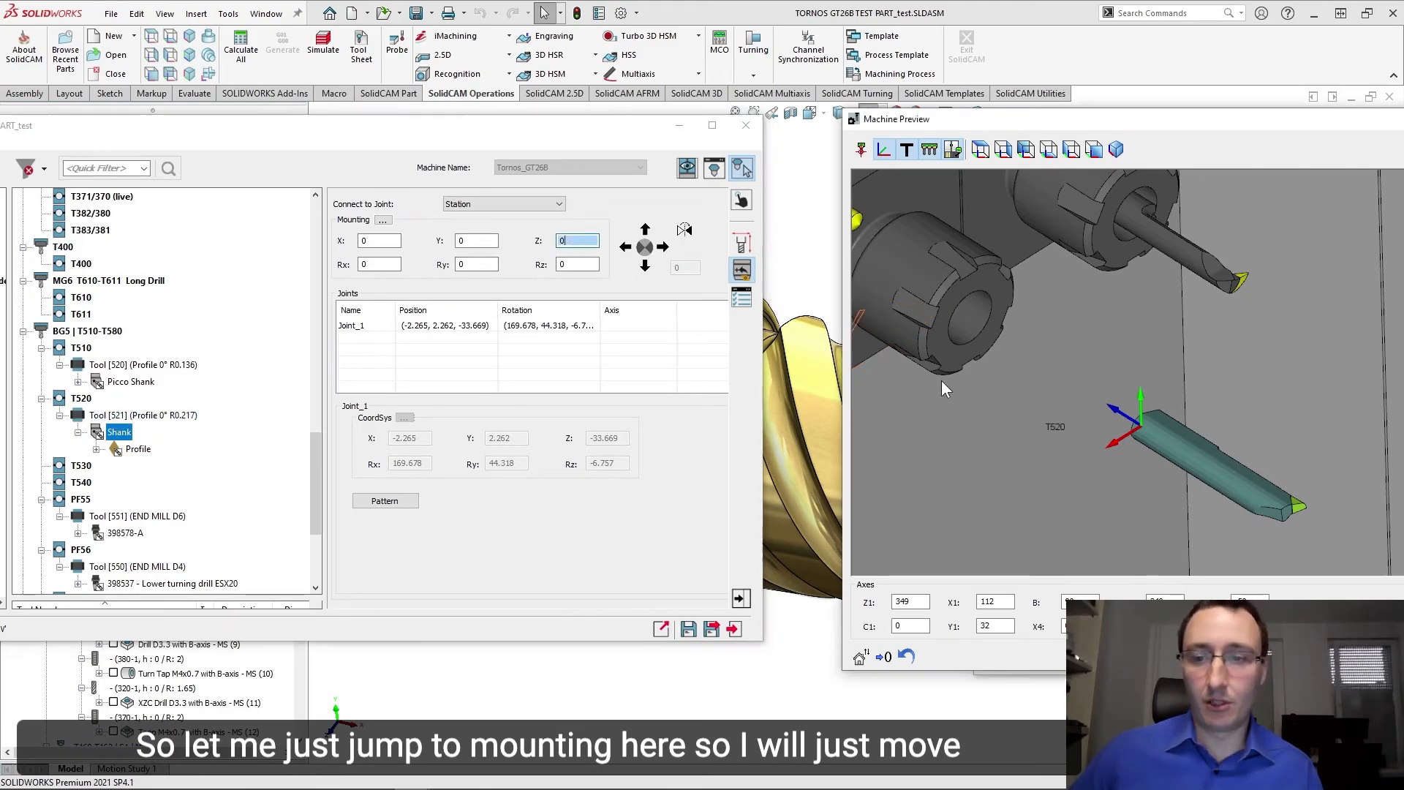
click(585, 244)
scroll(585, 242, down, 2)
scroll(586, 241, up, 5)
scroll(586, 241, up, 2)
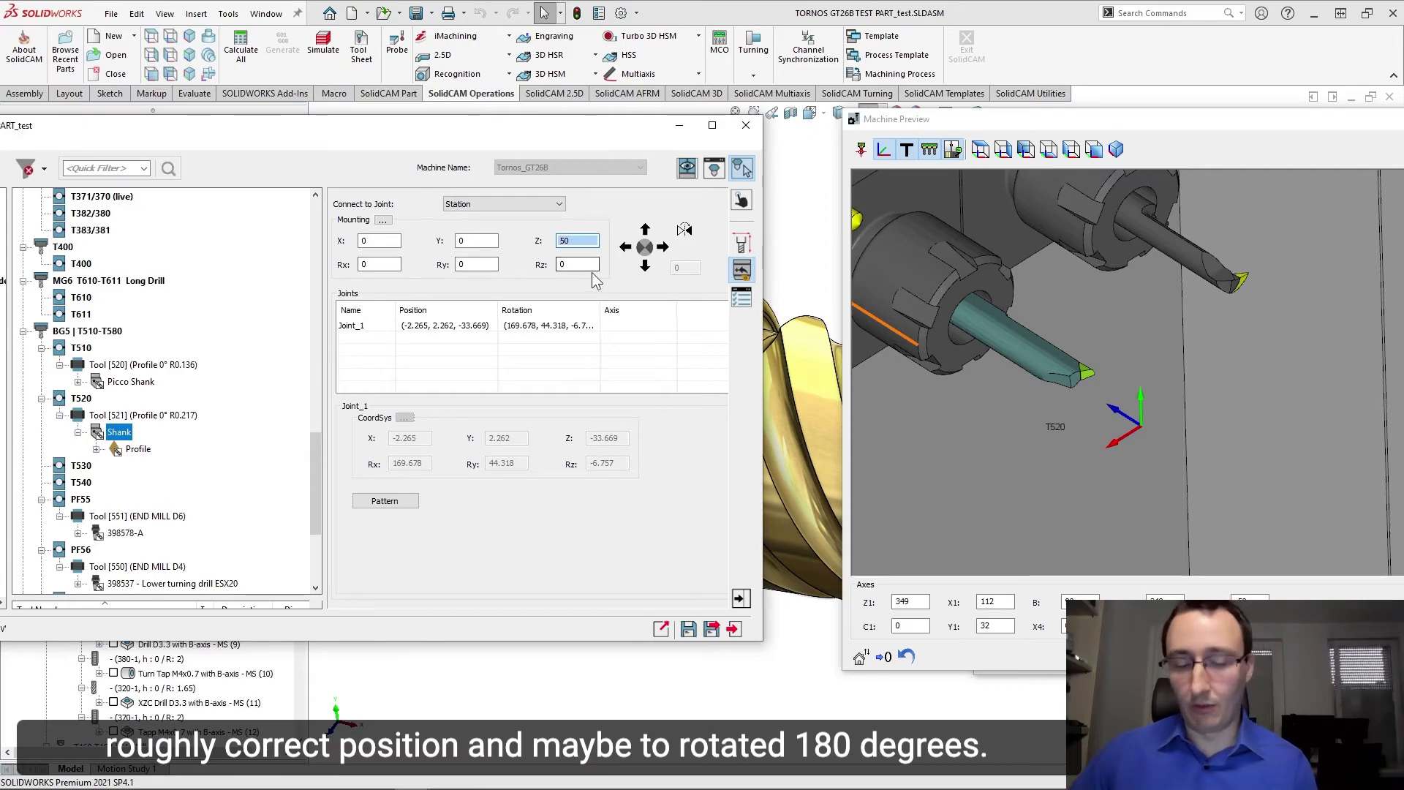
Rotate the T520 shank by setting its mounting Rz to 180.
text(180)
click(483, 264)
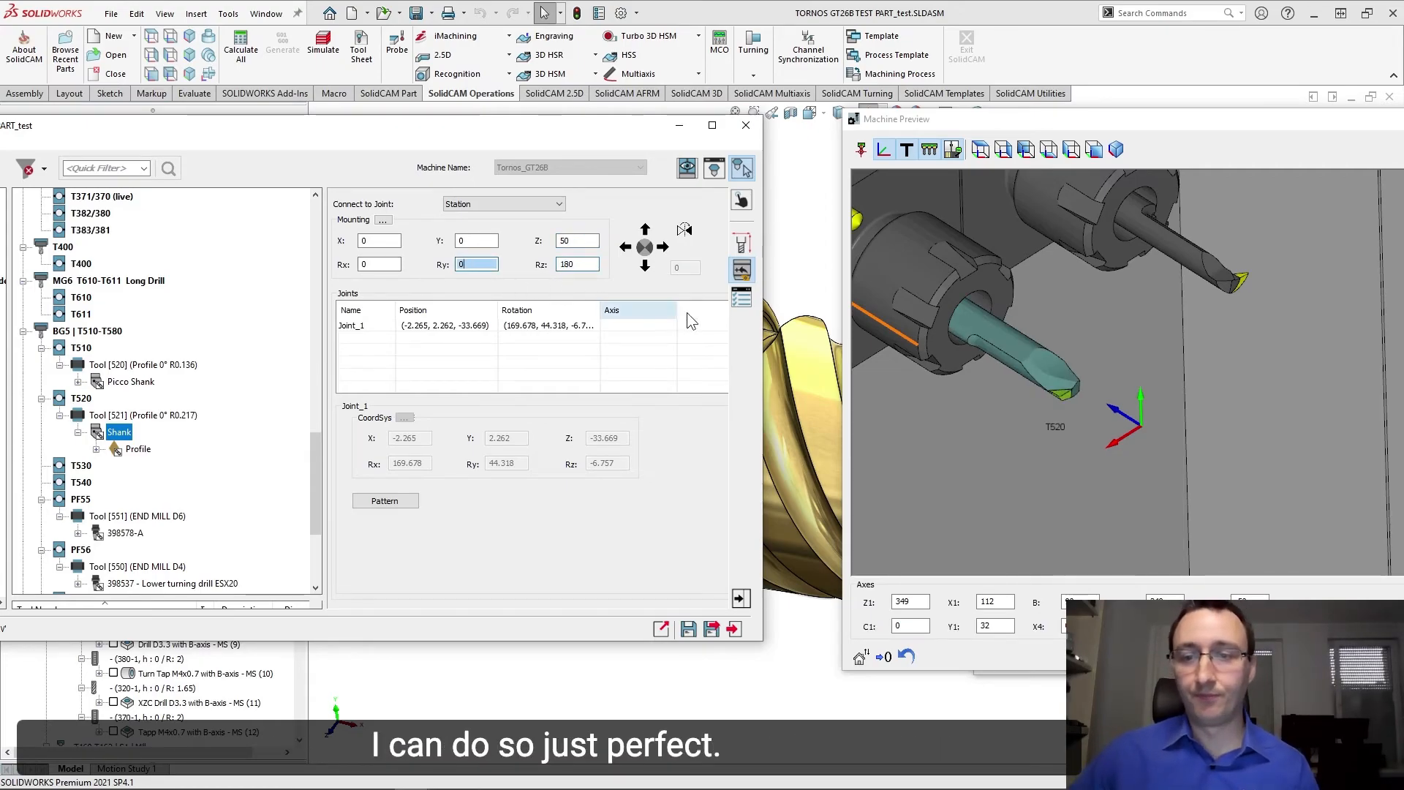
scroll(1068, 393, down, 1)
scroll(1121, 396, down, 1)
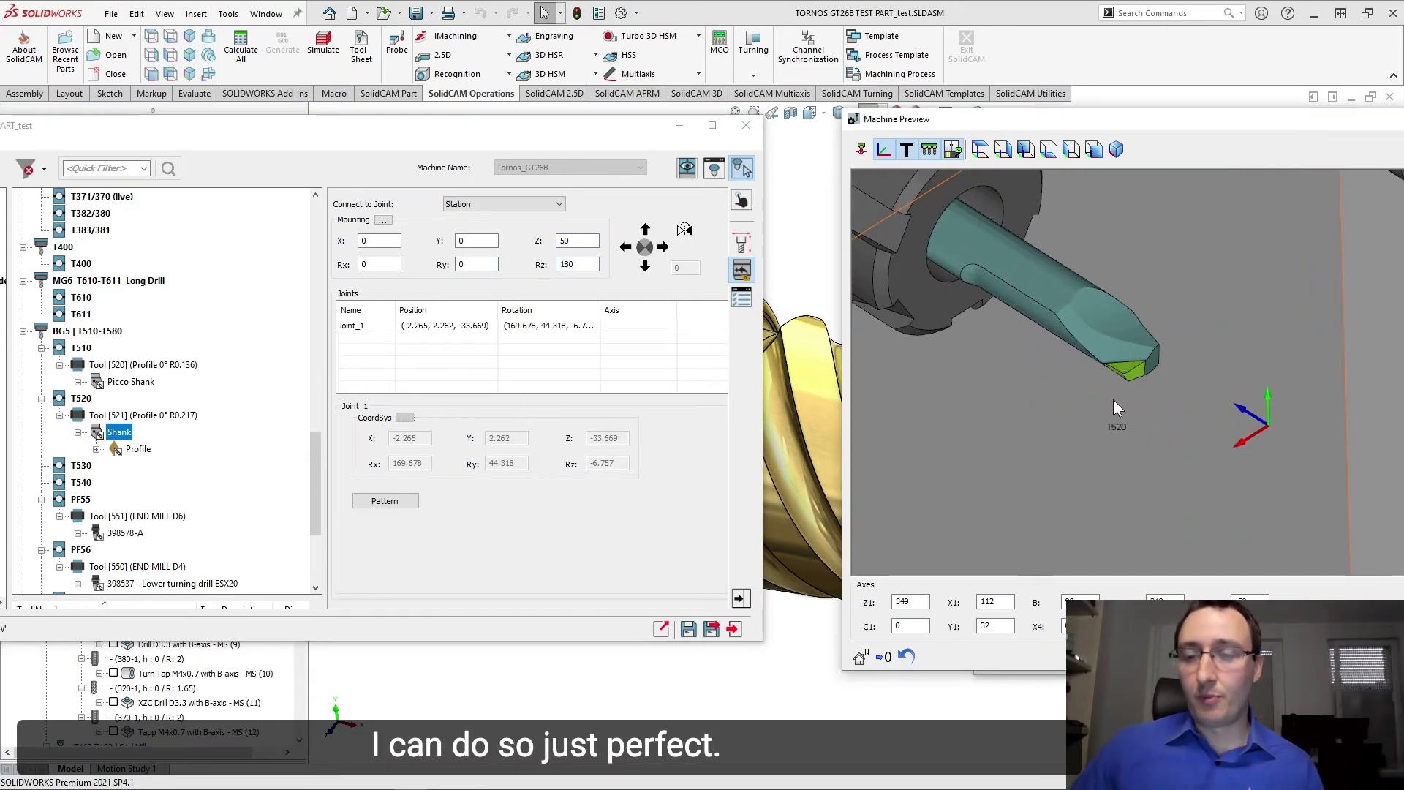
Open the tool viewer and select the cutting point of the T520 Profile cutter for a close-up check of its location.
click(714, 168)
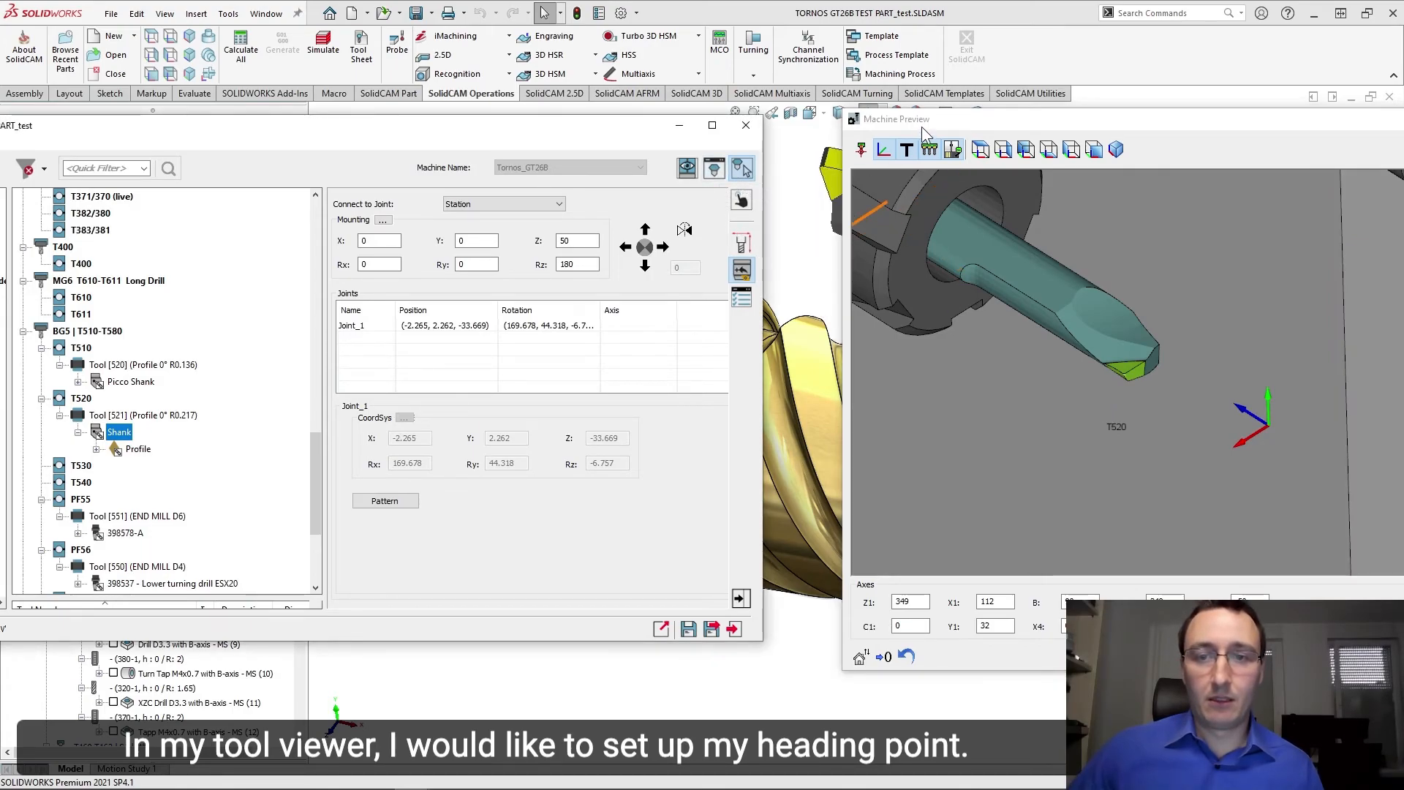
drag(1122, 157, 1000, 158)
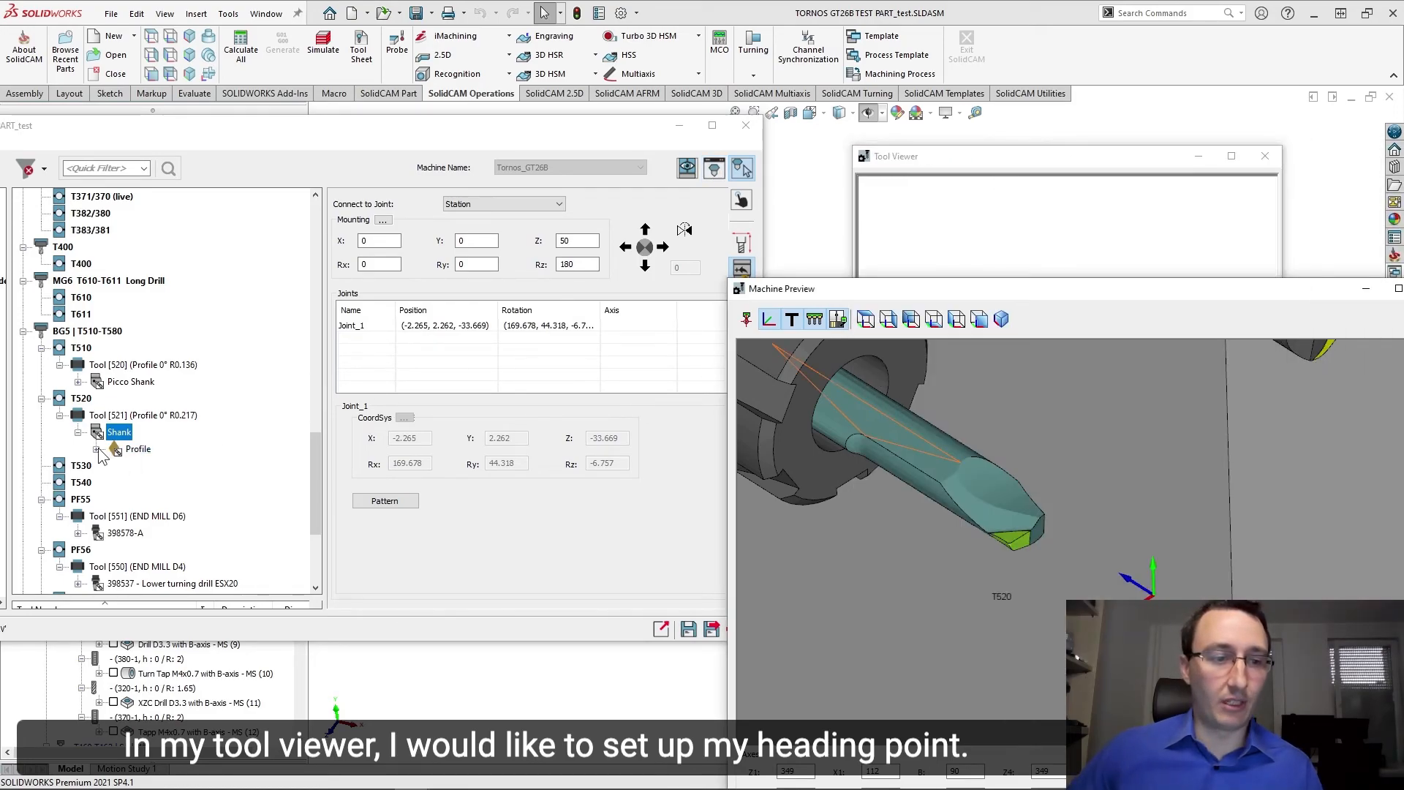
click(96, 449)
click(135, 467)
scroll(966, 543, up, 1)
drag(1022, 293, 380, 351)
scroll(976, 419, up, 3)
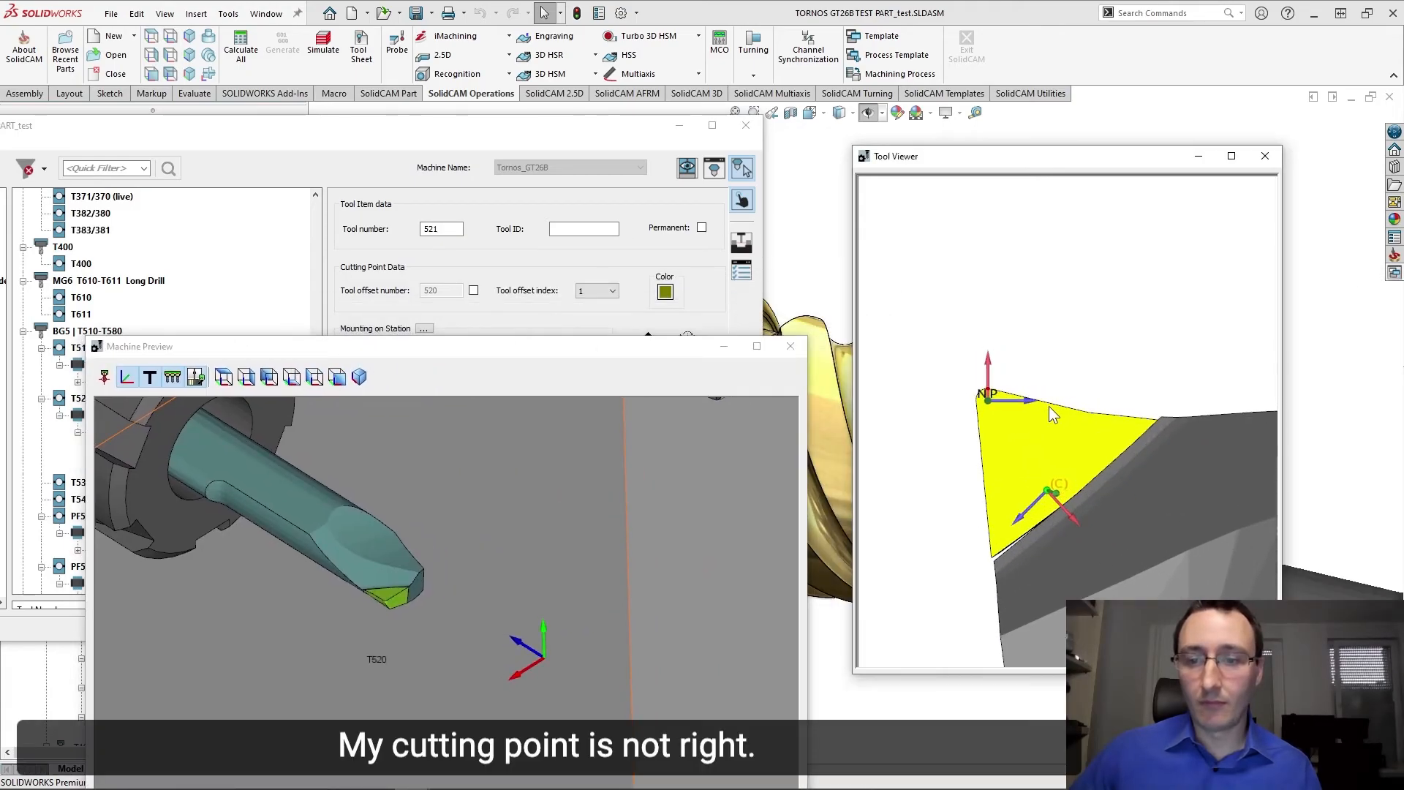
drag(610, 345, 626, 565)
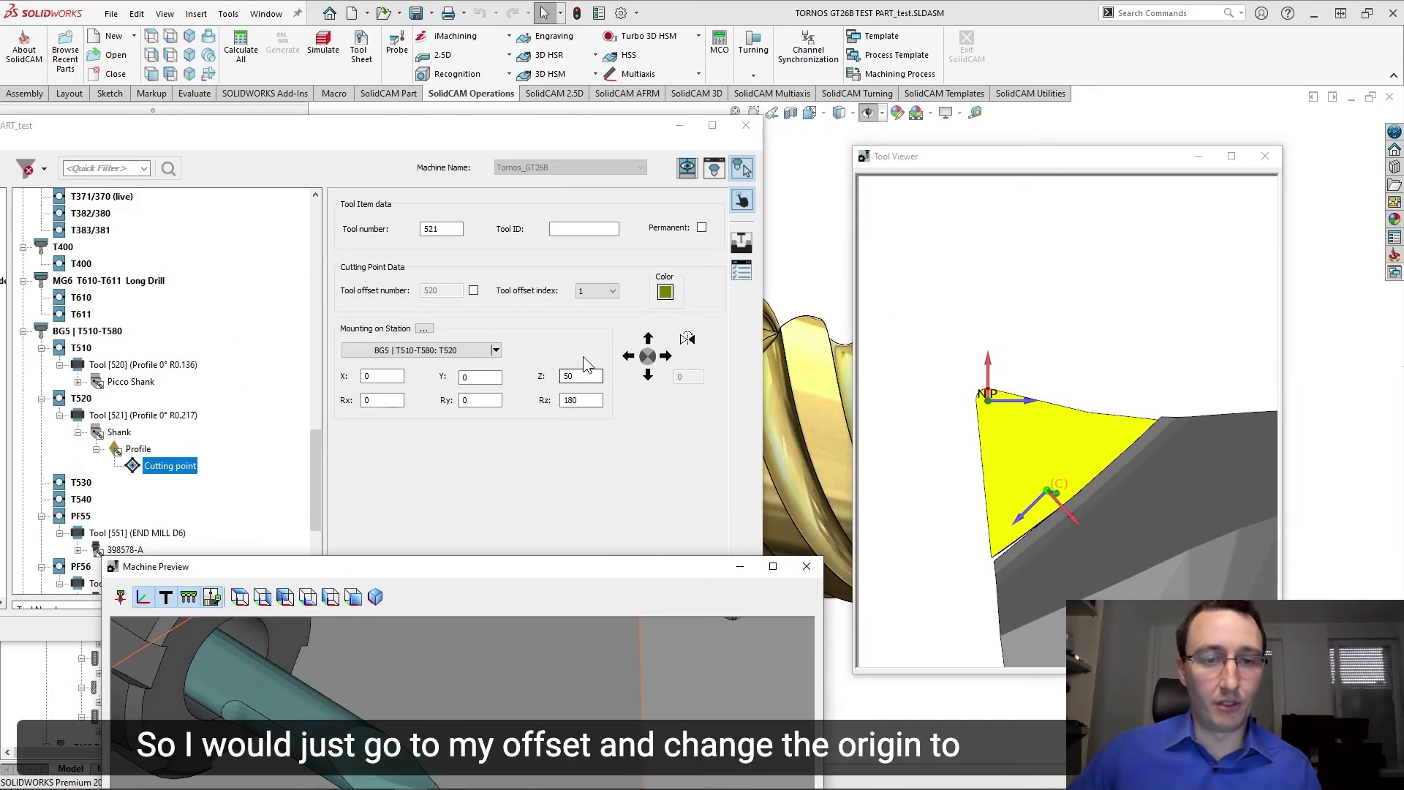
Enable the origin position for the T520 Profile's cutting point and set it to corner b.
click(742, 242)
click(341, 245)
click(361, 308)
scroll(1121, 493, down, 3)
middle_drag(1116, 489, 1091, 505)
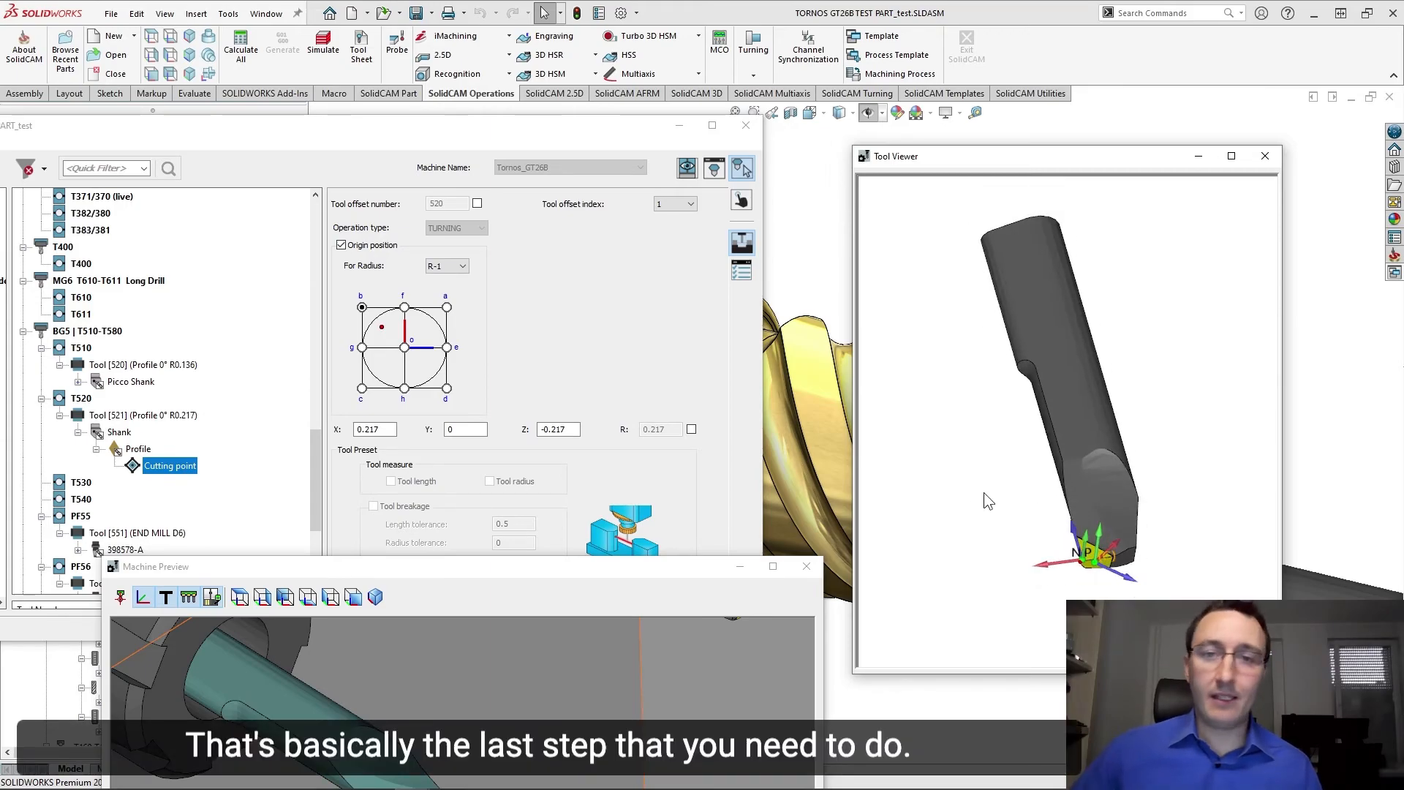
Save and exit the ToolKit with the machine preview closed, and close the CAM-Part.
drag(685, 570, 662, 311)
click(783, 308)
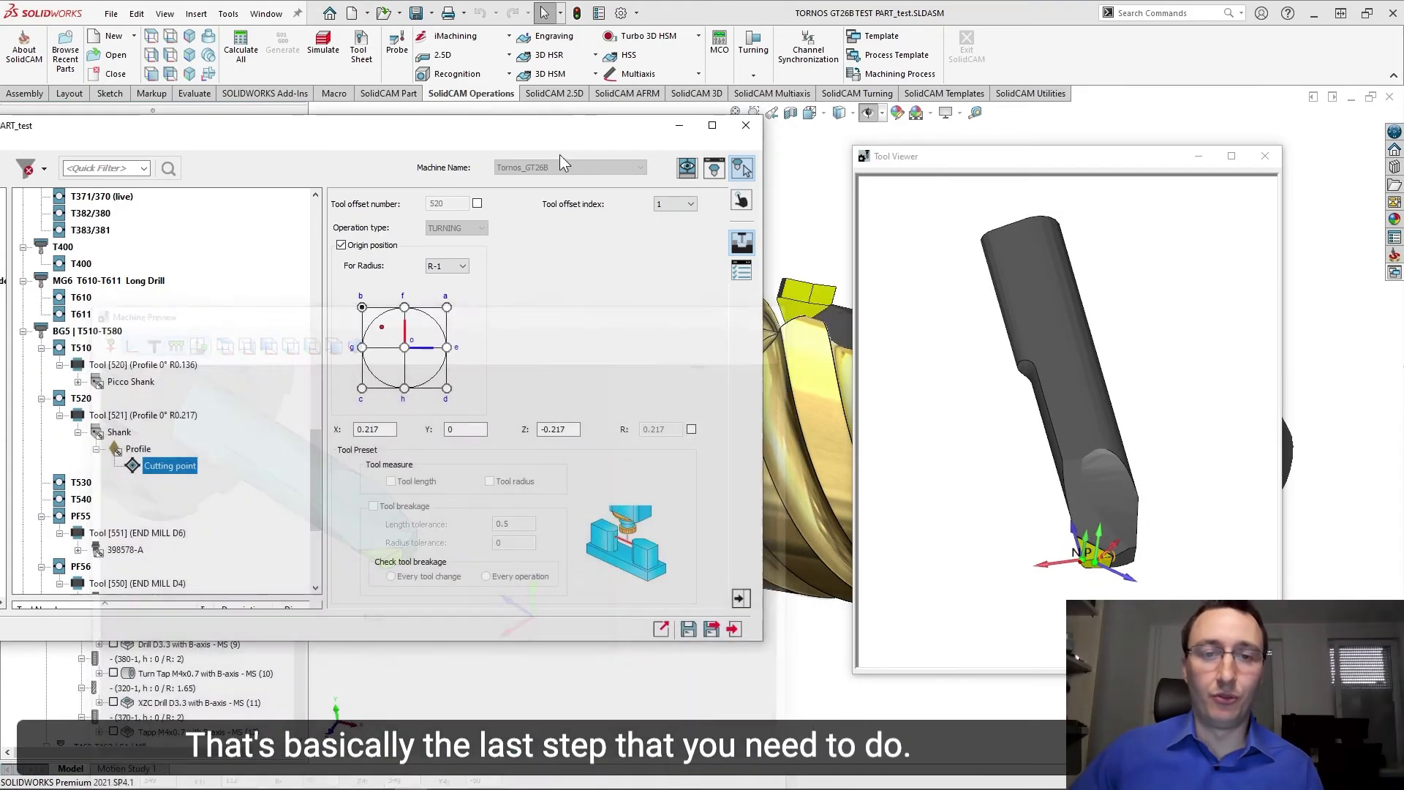
drag(550, 131, 580, 125)
click(718, 626)
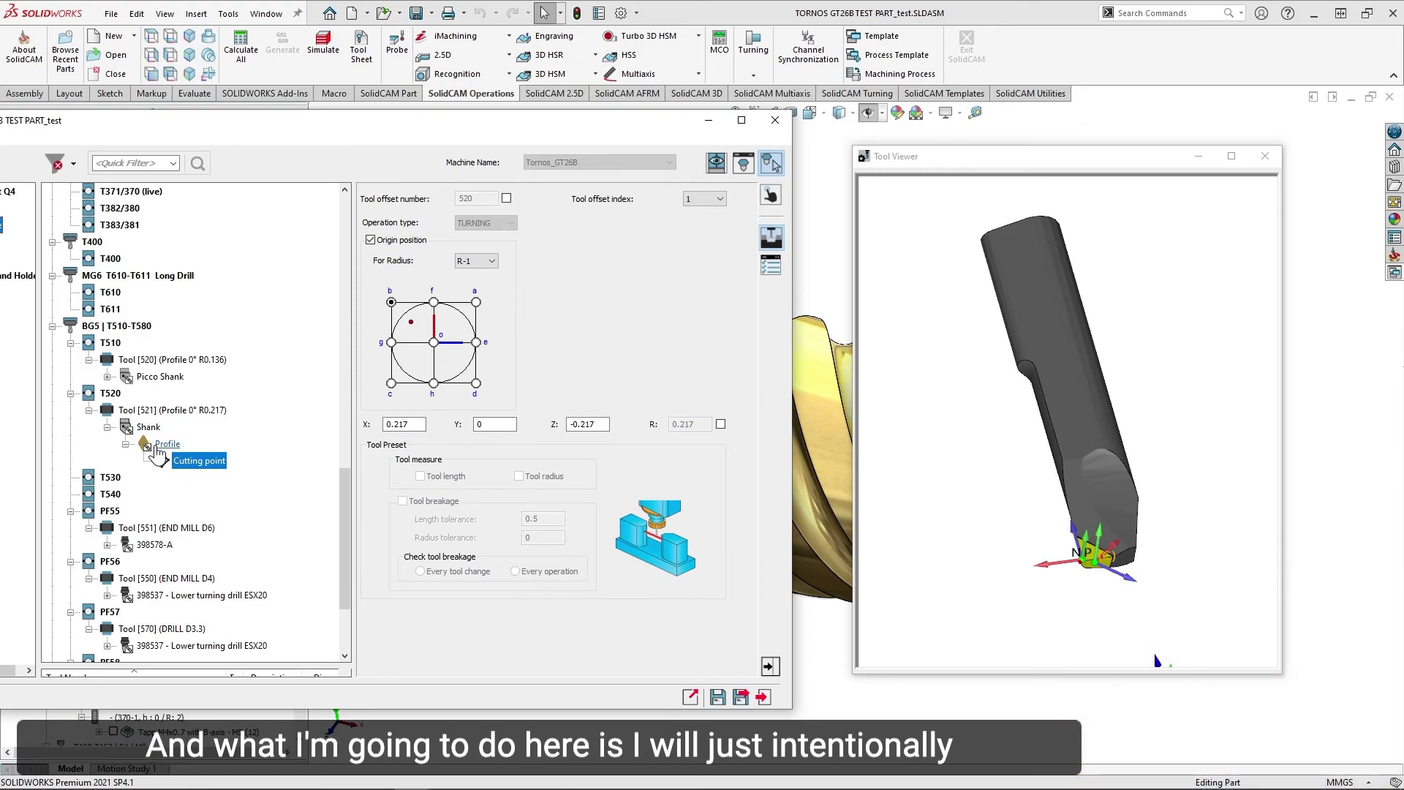
click(741, 696)
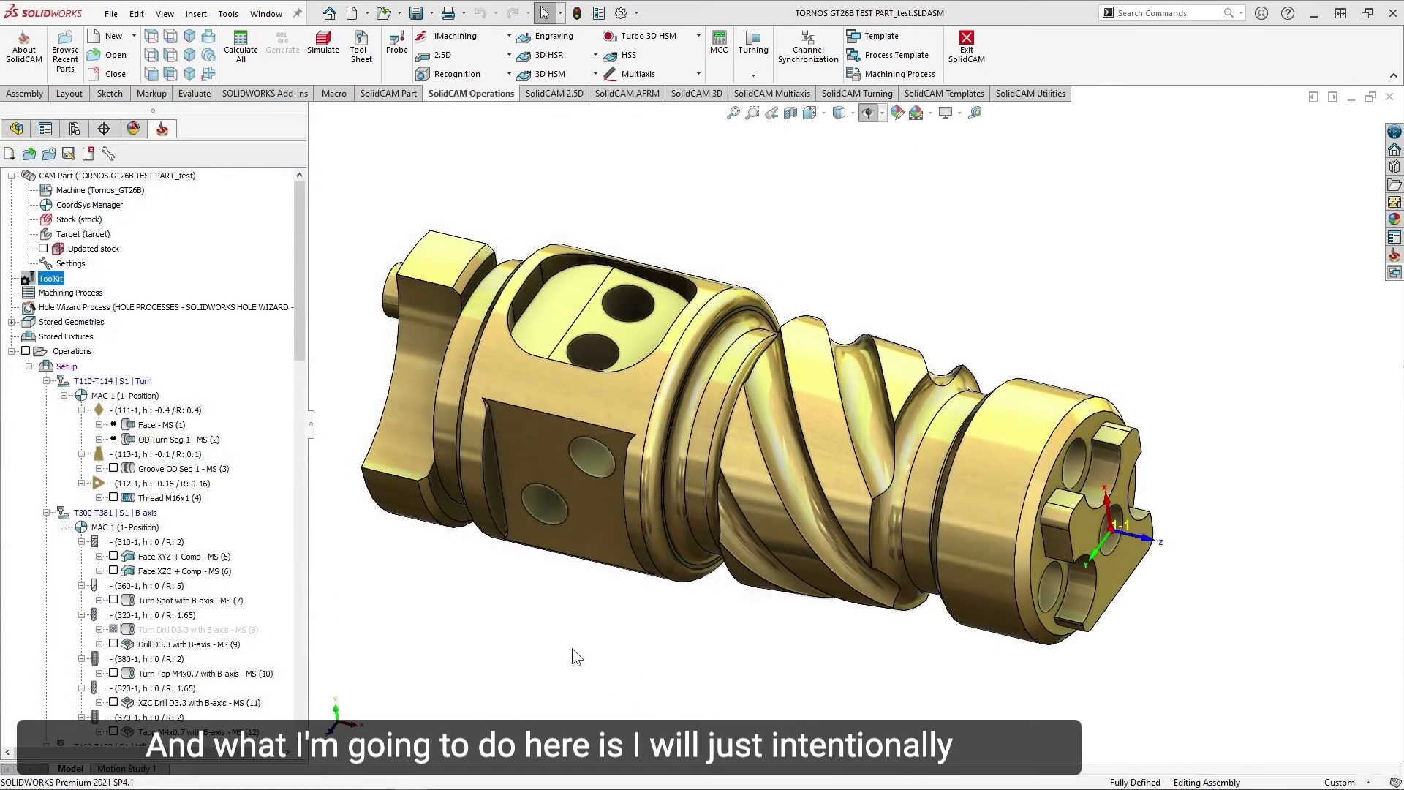
click(131, 79)
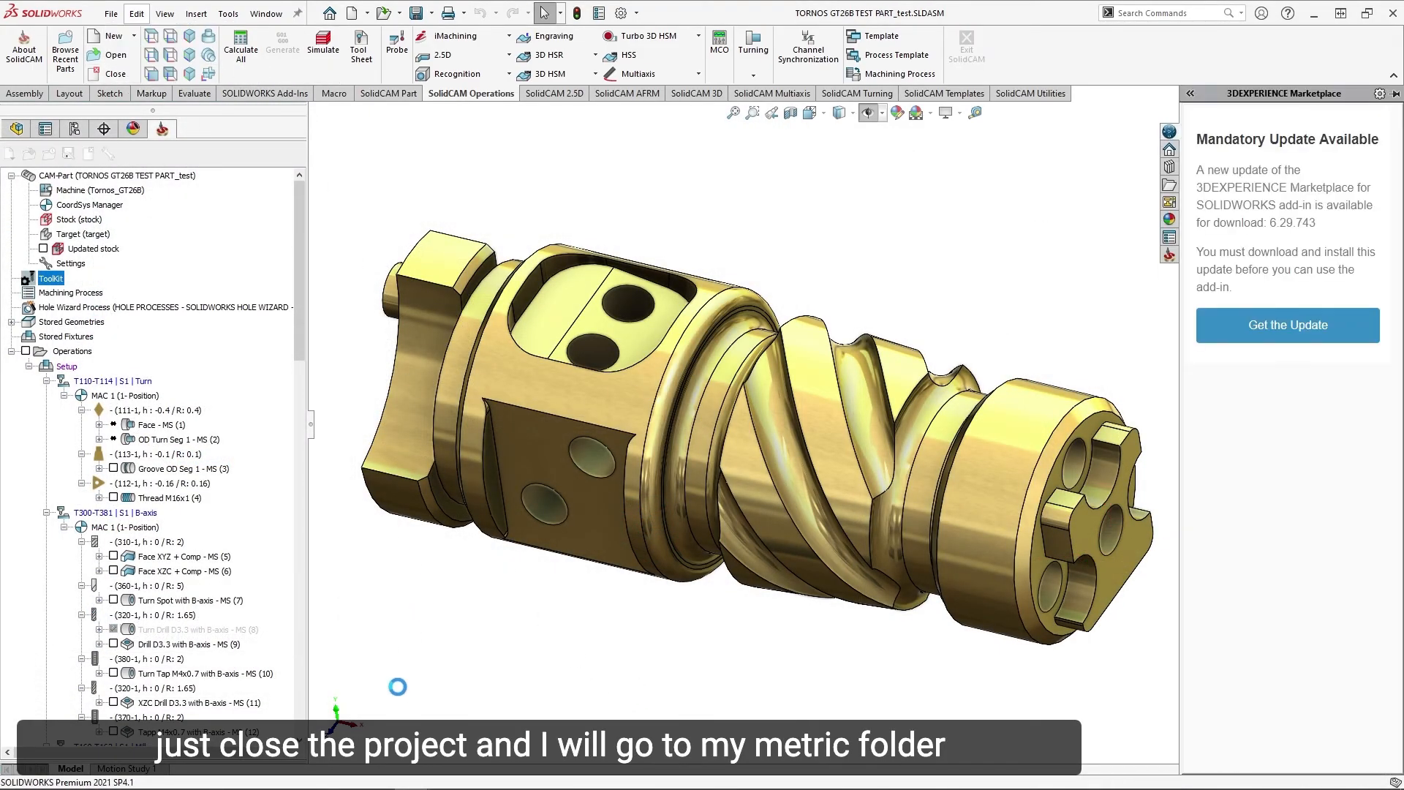
In the SolidCAM2021 Metric tables folder, rename the library file Virtual Summit Q4.tlv to Virtual Summit Q4_1.tlv.
key(super)
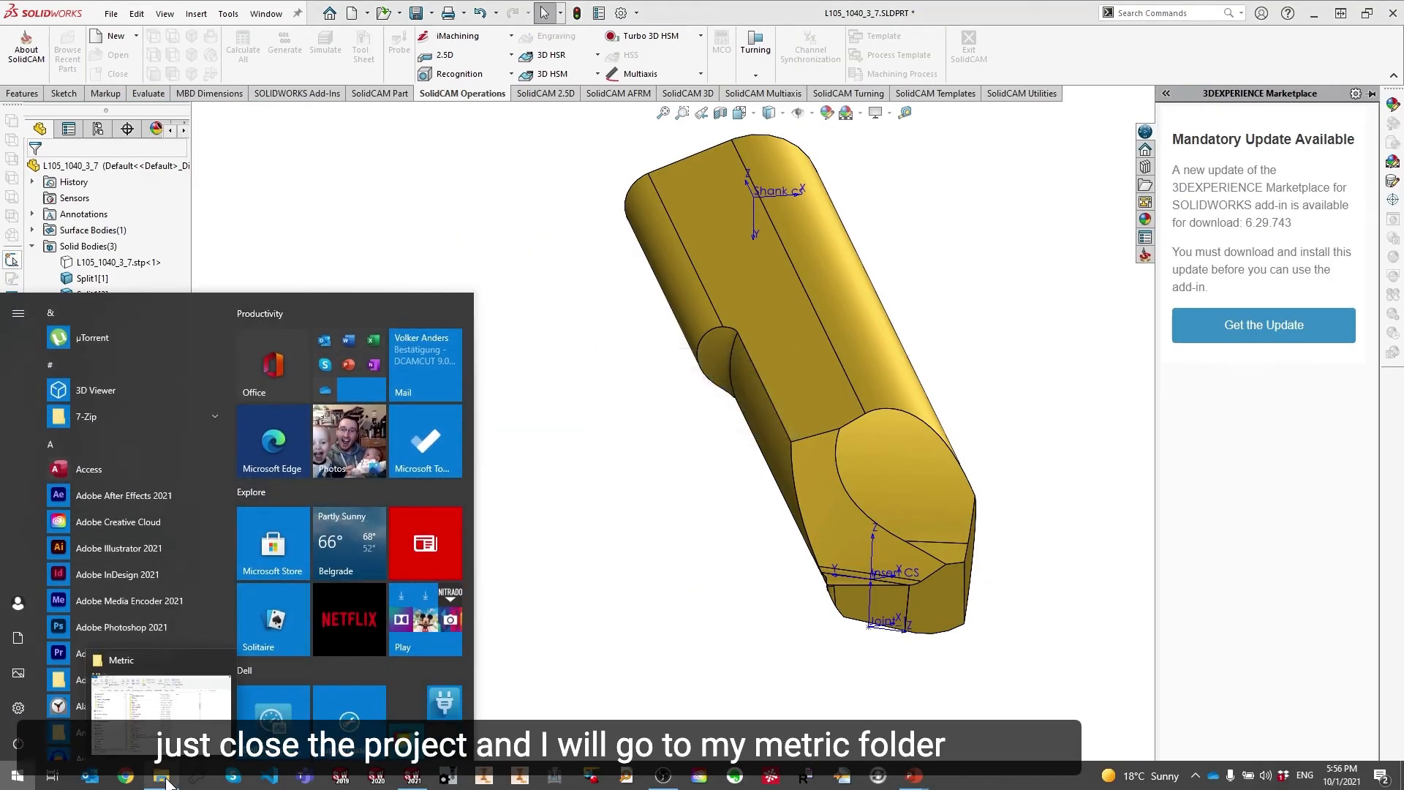
click(162, 776)
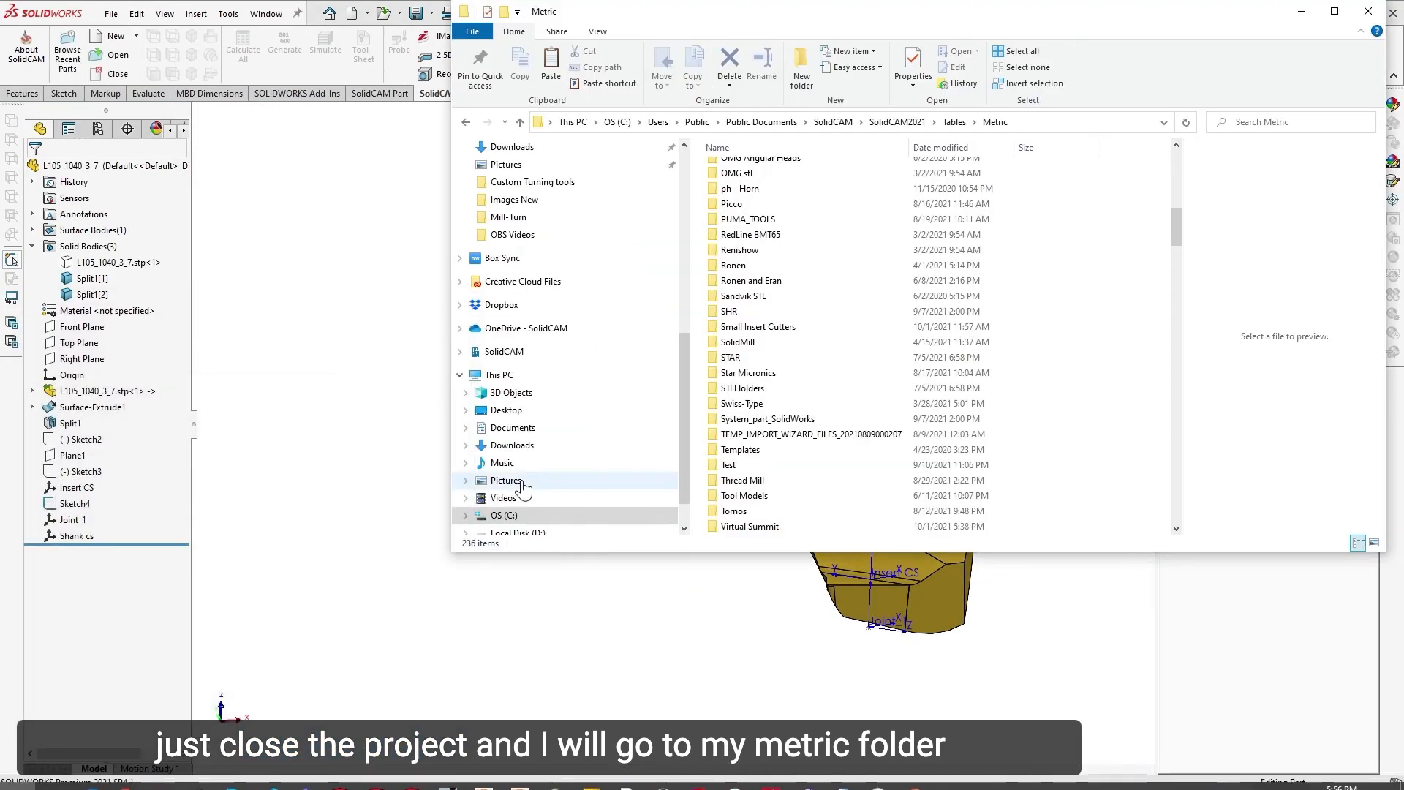
scroll(780, 520, down, 1)
click(784, 499)
double_click(784, 499)
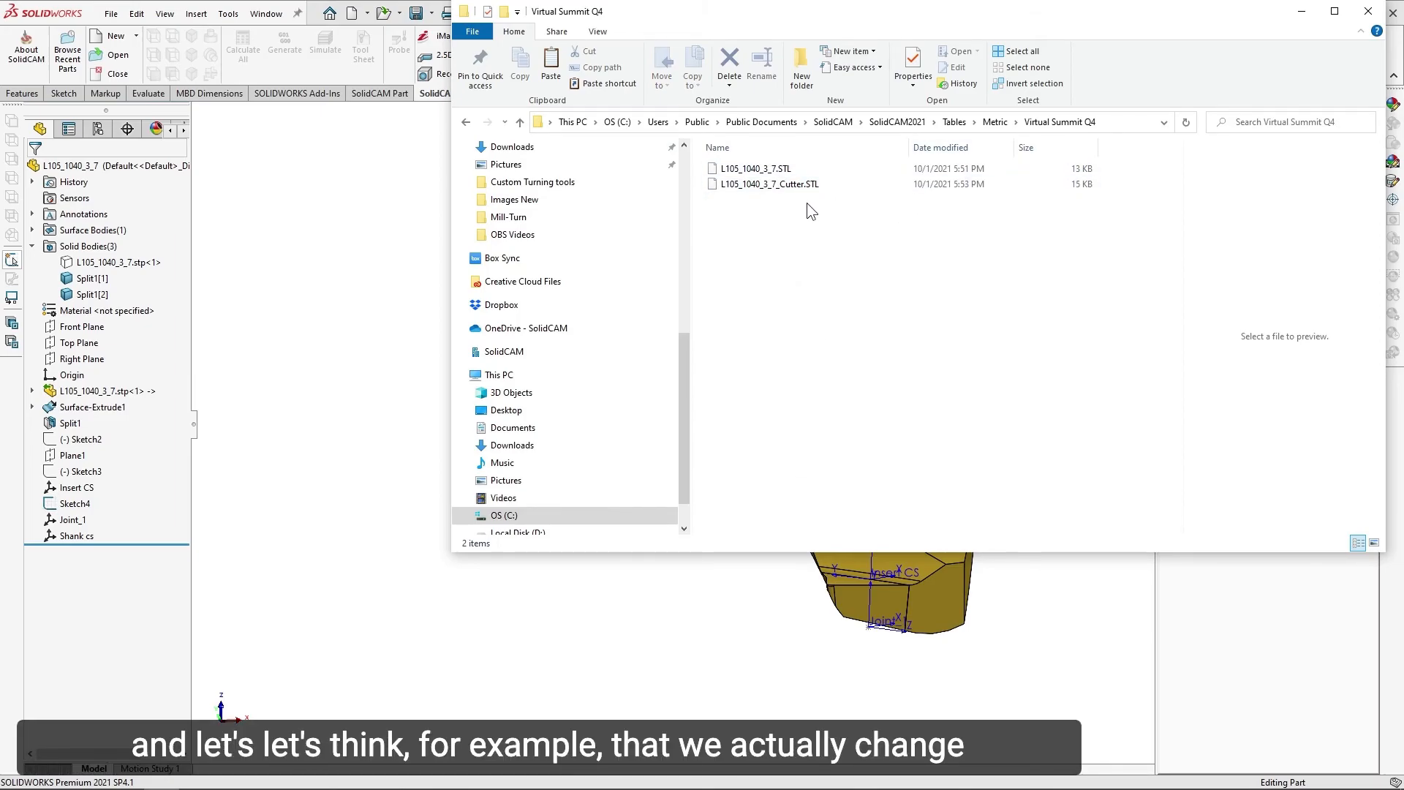
click(994, 122)
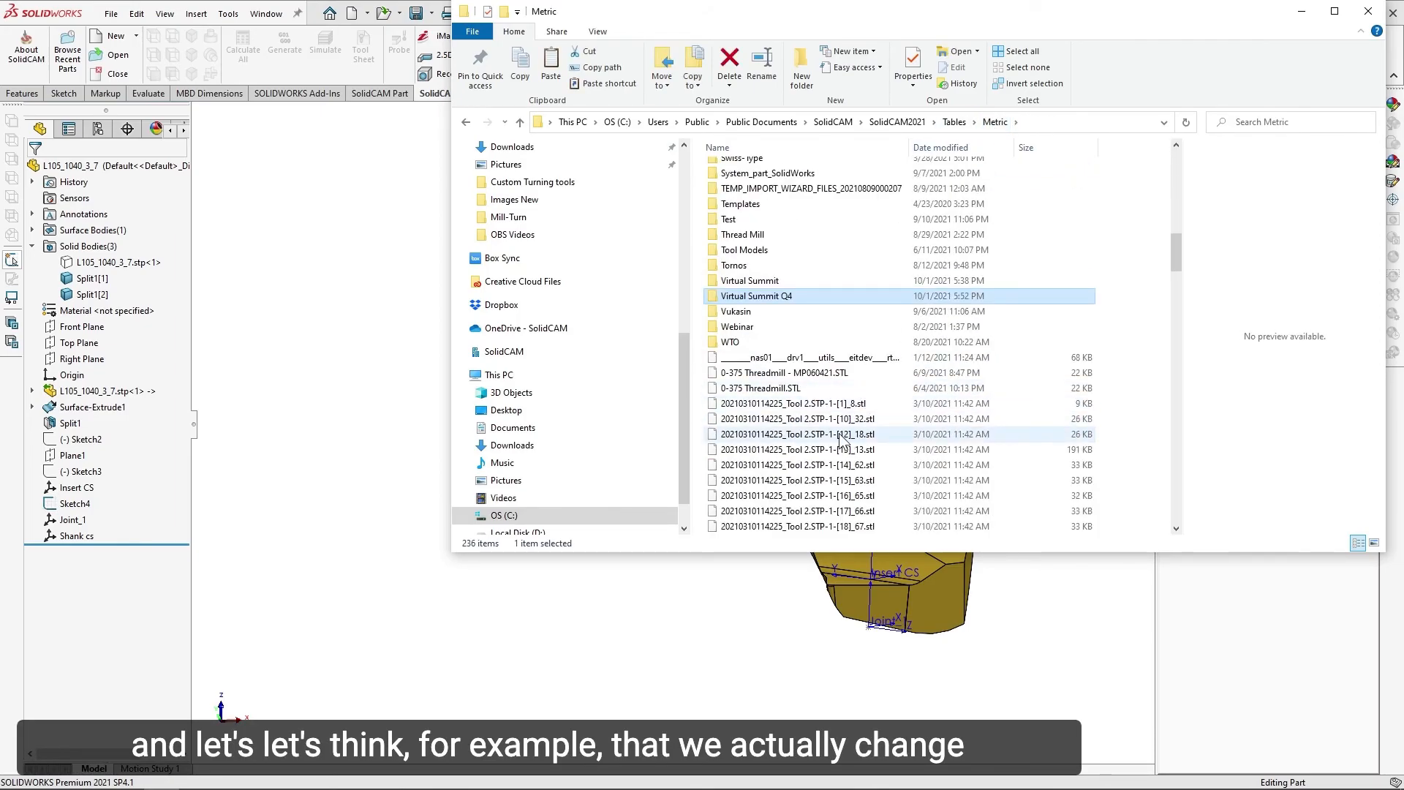
click(839, 434)
key(v)
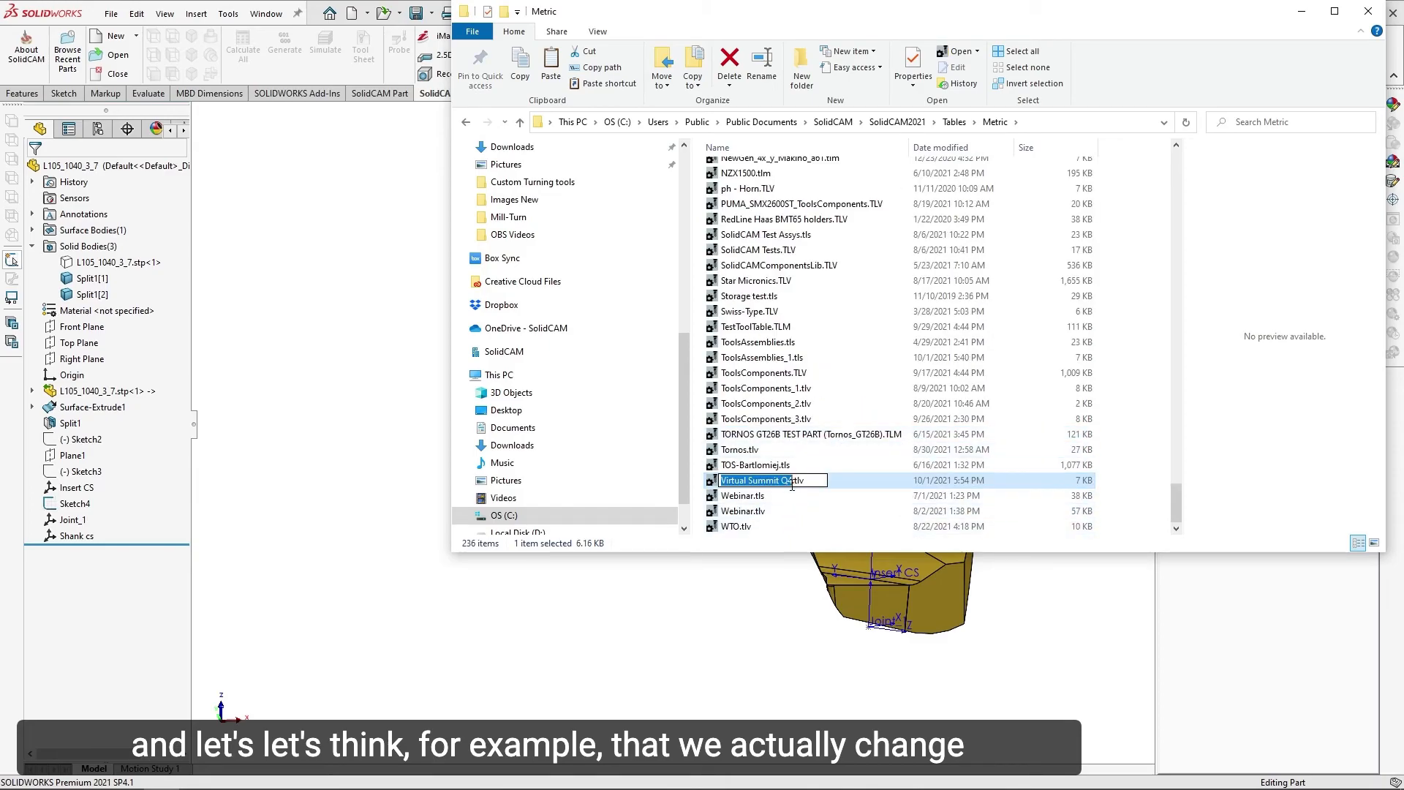
text(_1)
key(Return)
Switch back to SOLIDWORKS and reopen the recent Mill-Turn CAM-Part TORNOS GT26B TEST PART_test.
click(324, 297)
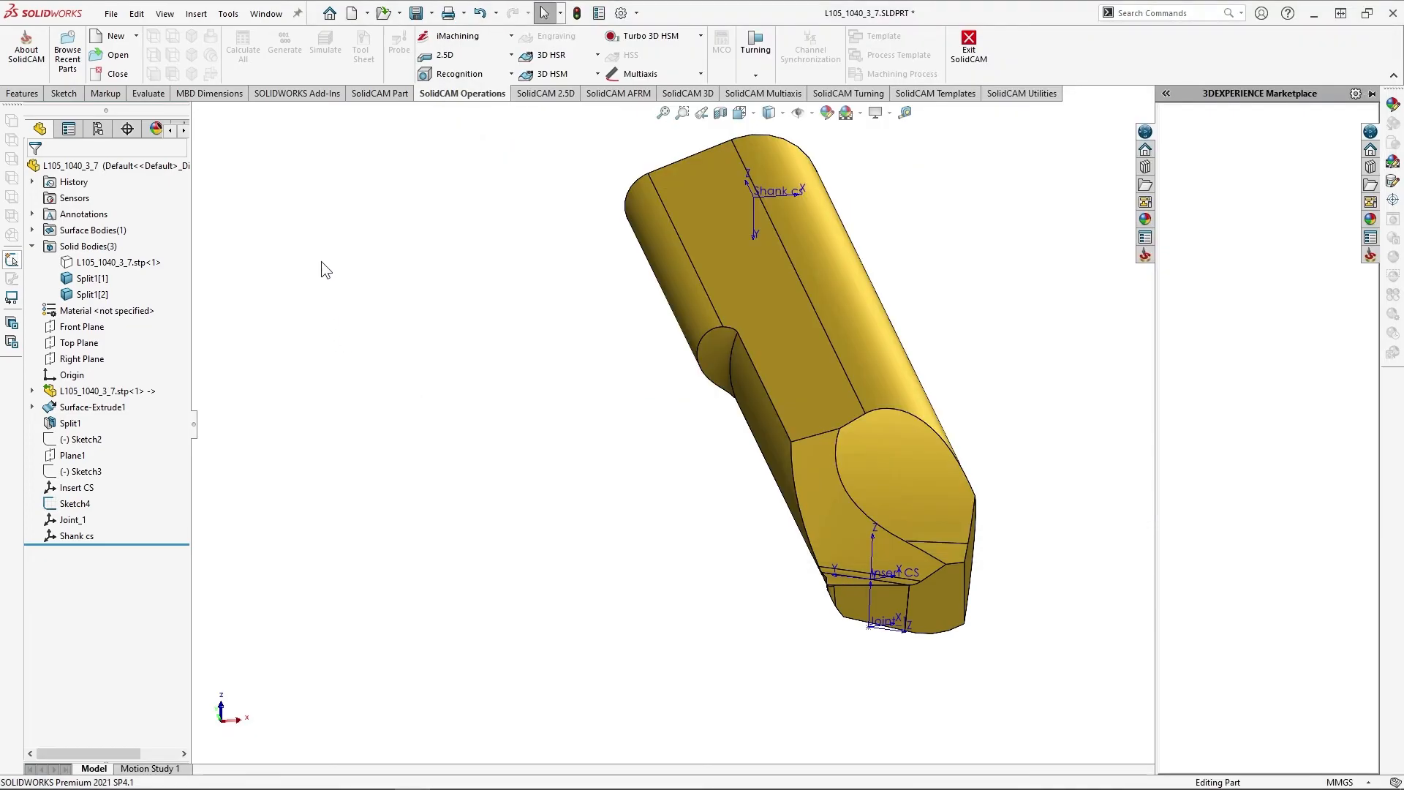
click(228, 14)
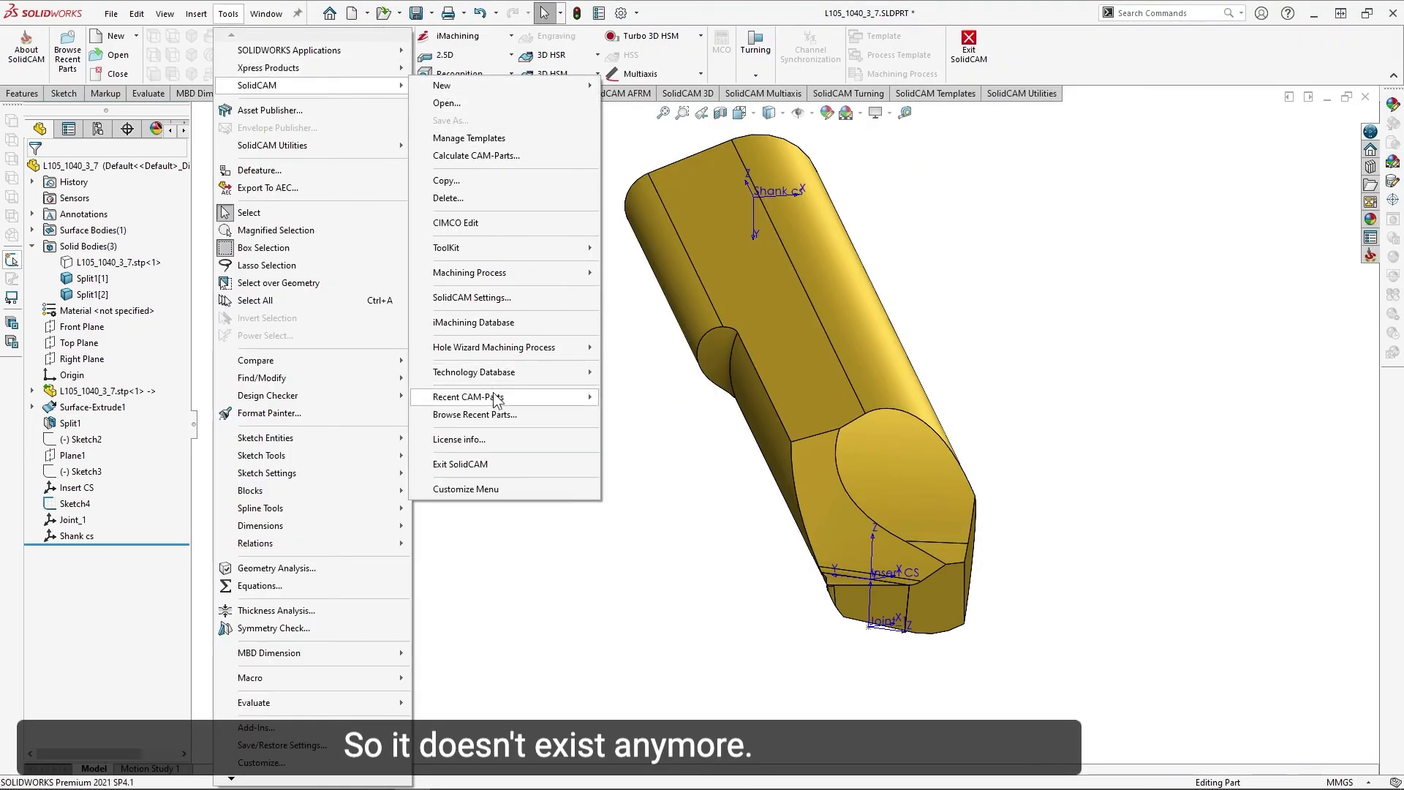
mouse_move(512, 397)
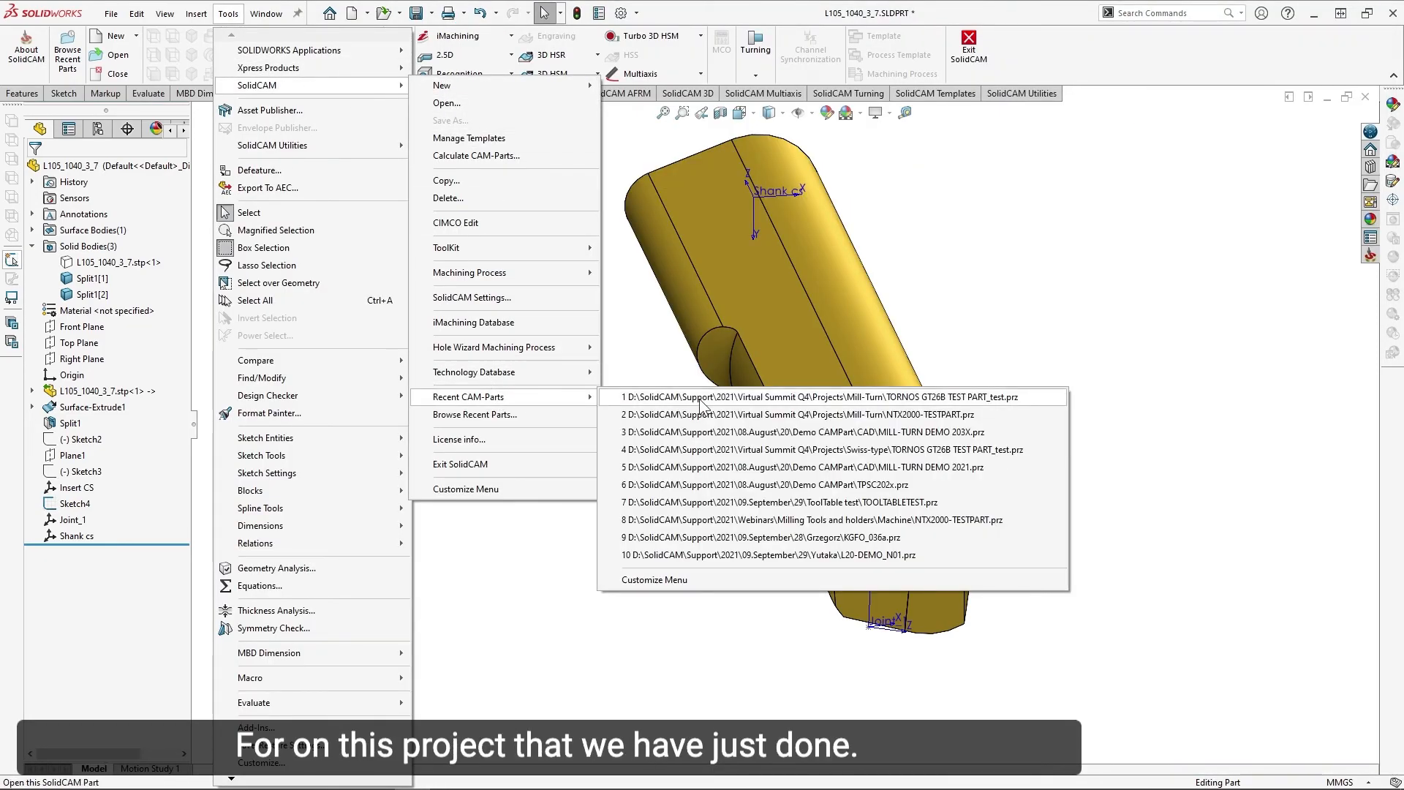
click(699, 398)
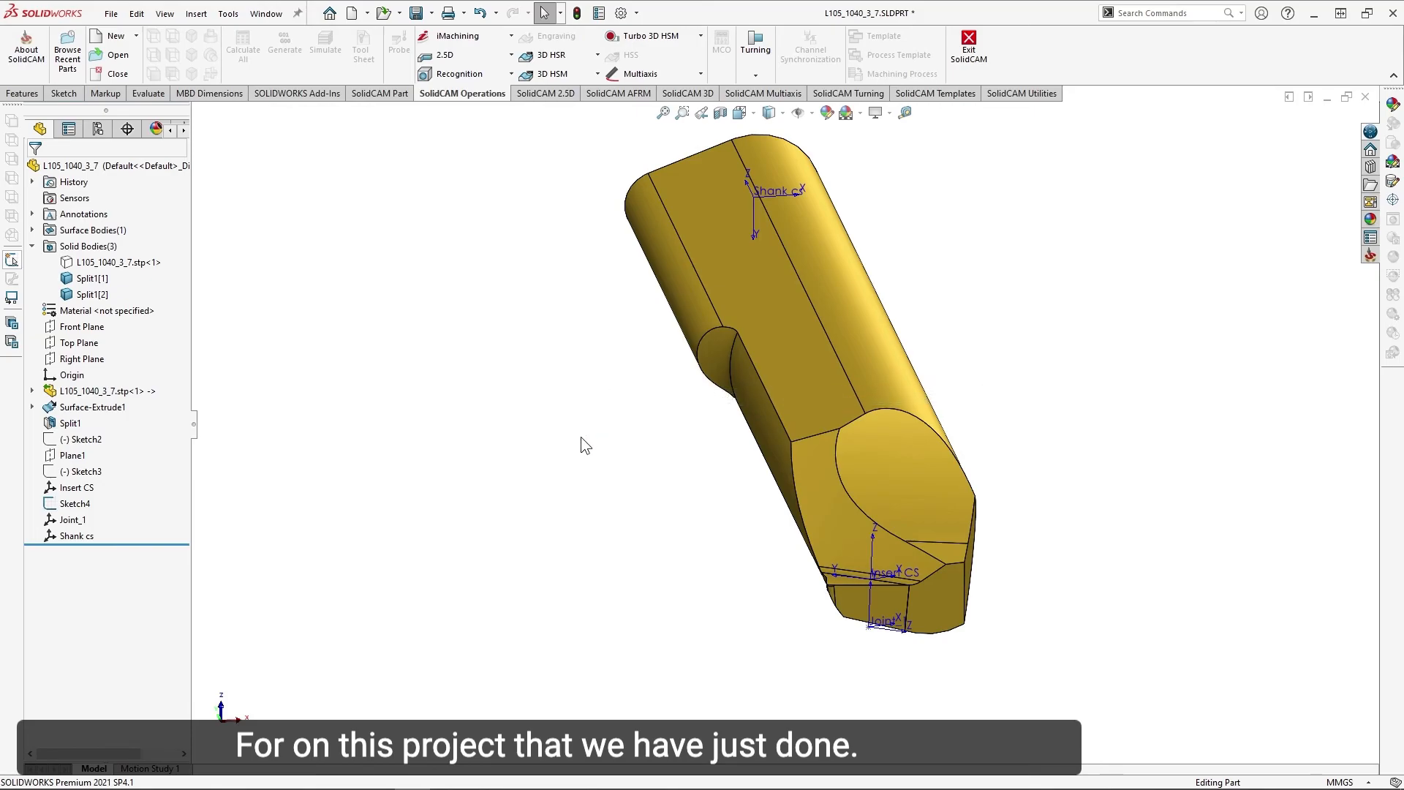
click(927, 262)
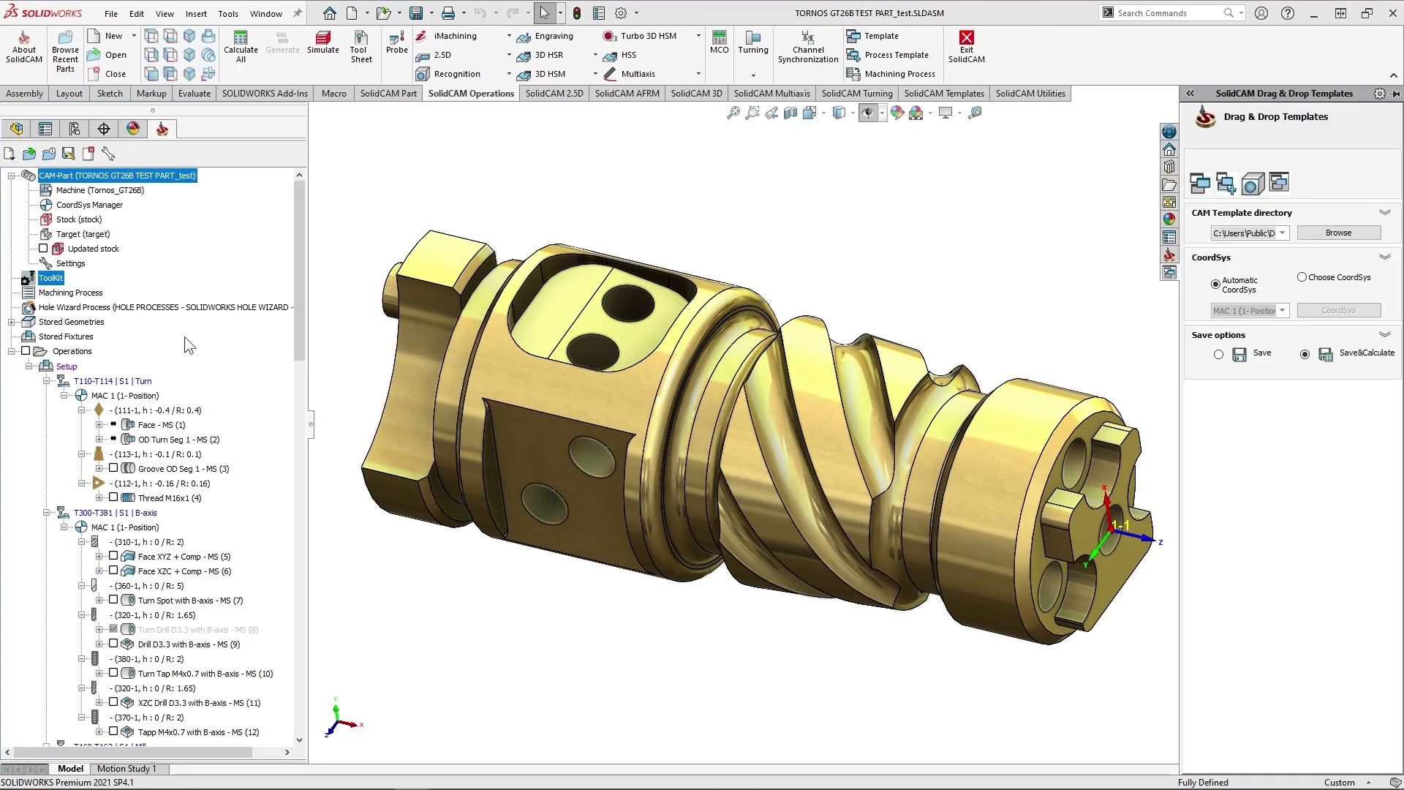
Open the ToolKit and check the link status of the Shank and Profile on station T520.
double_click(59, 276)
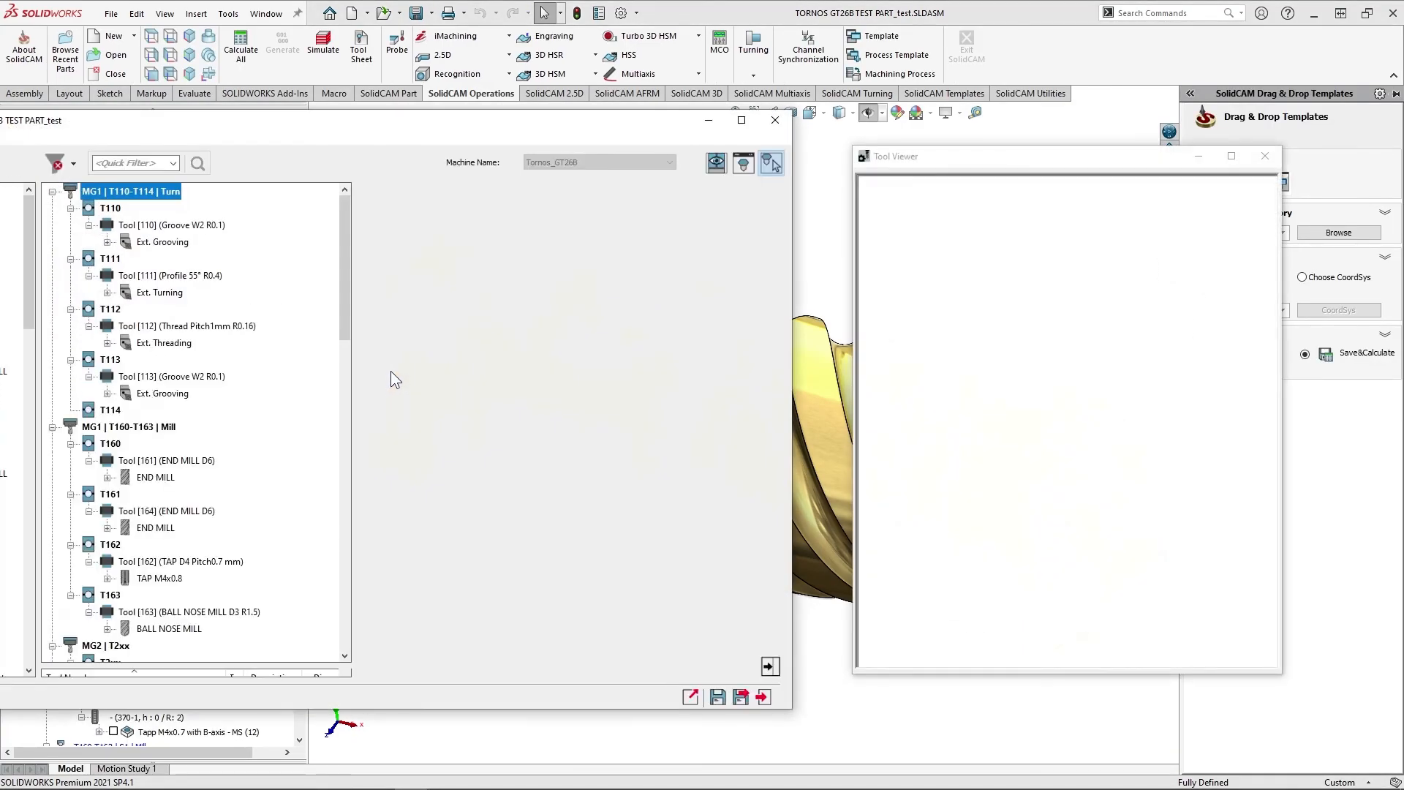
drag(346, 311, 339, 559)
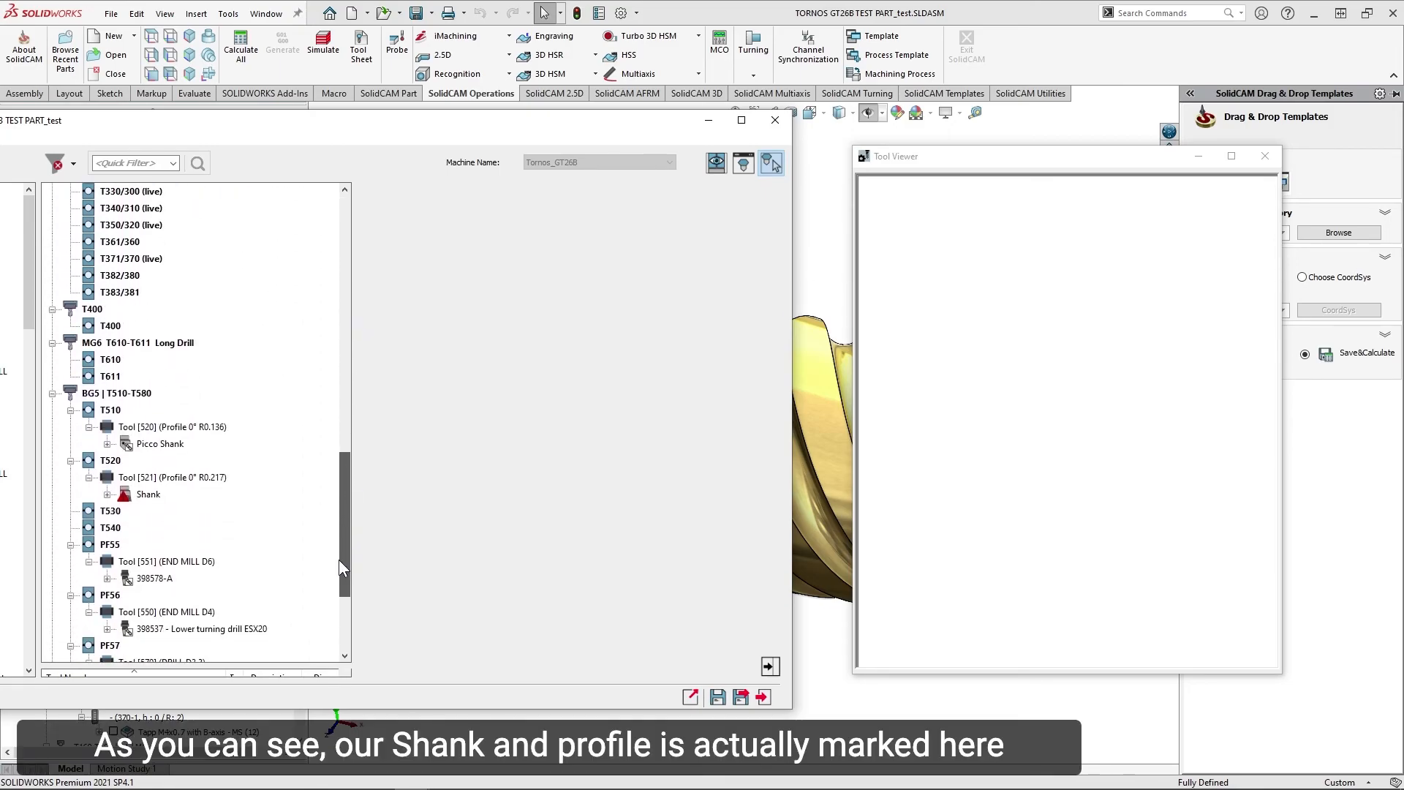
click(107, 494)
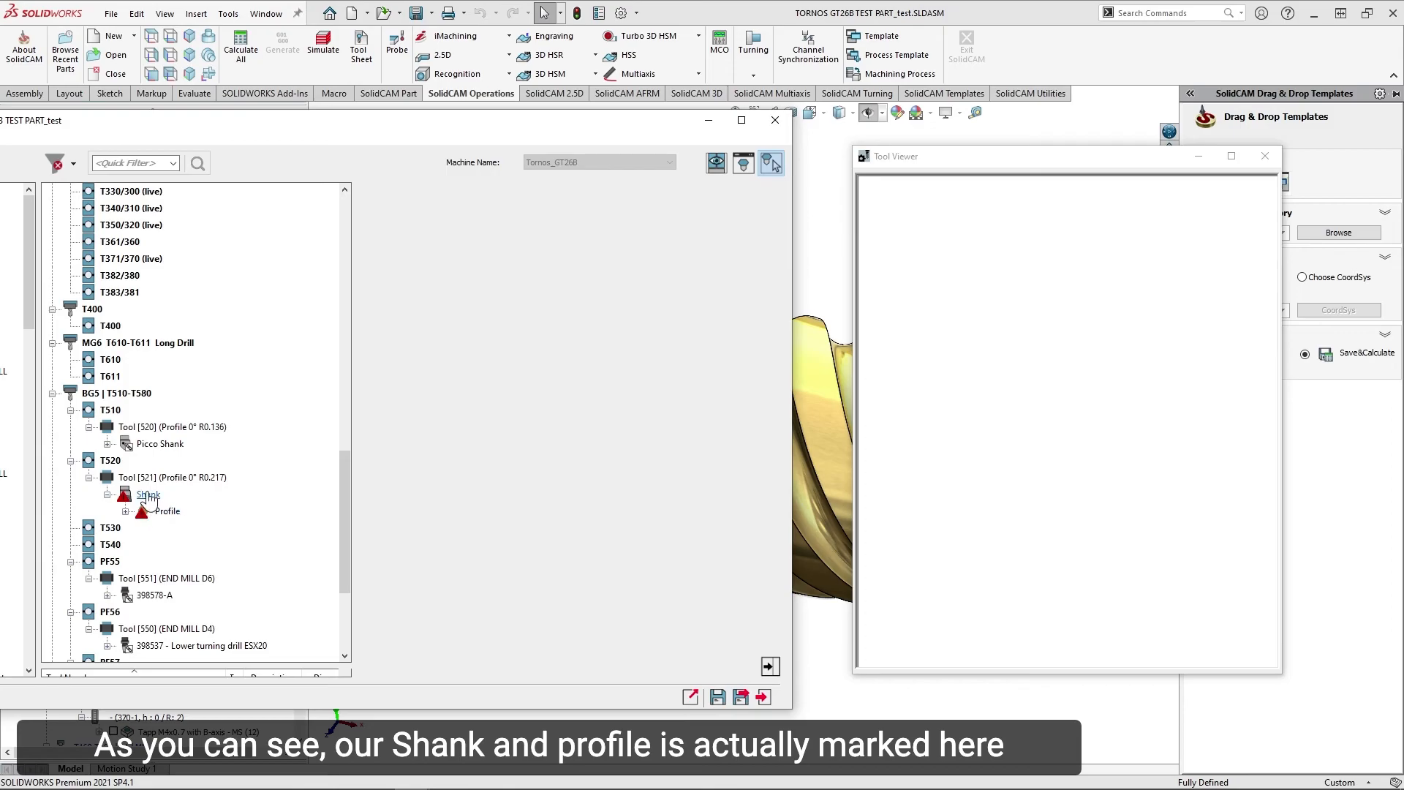
drag(313, 121, 507, 96)
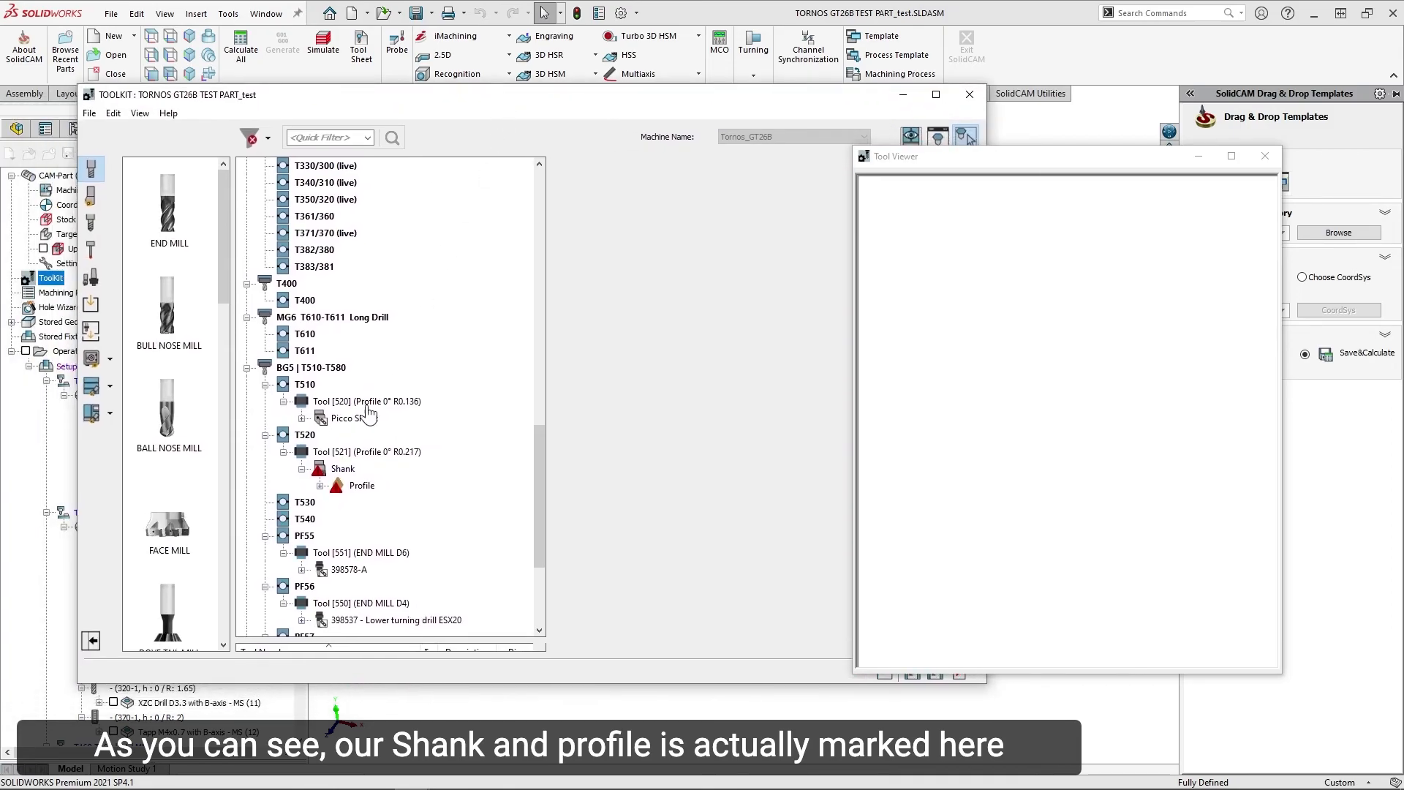
click(343, 469)
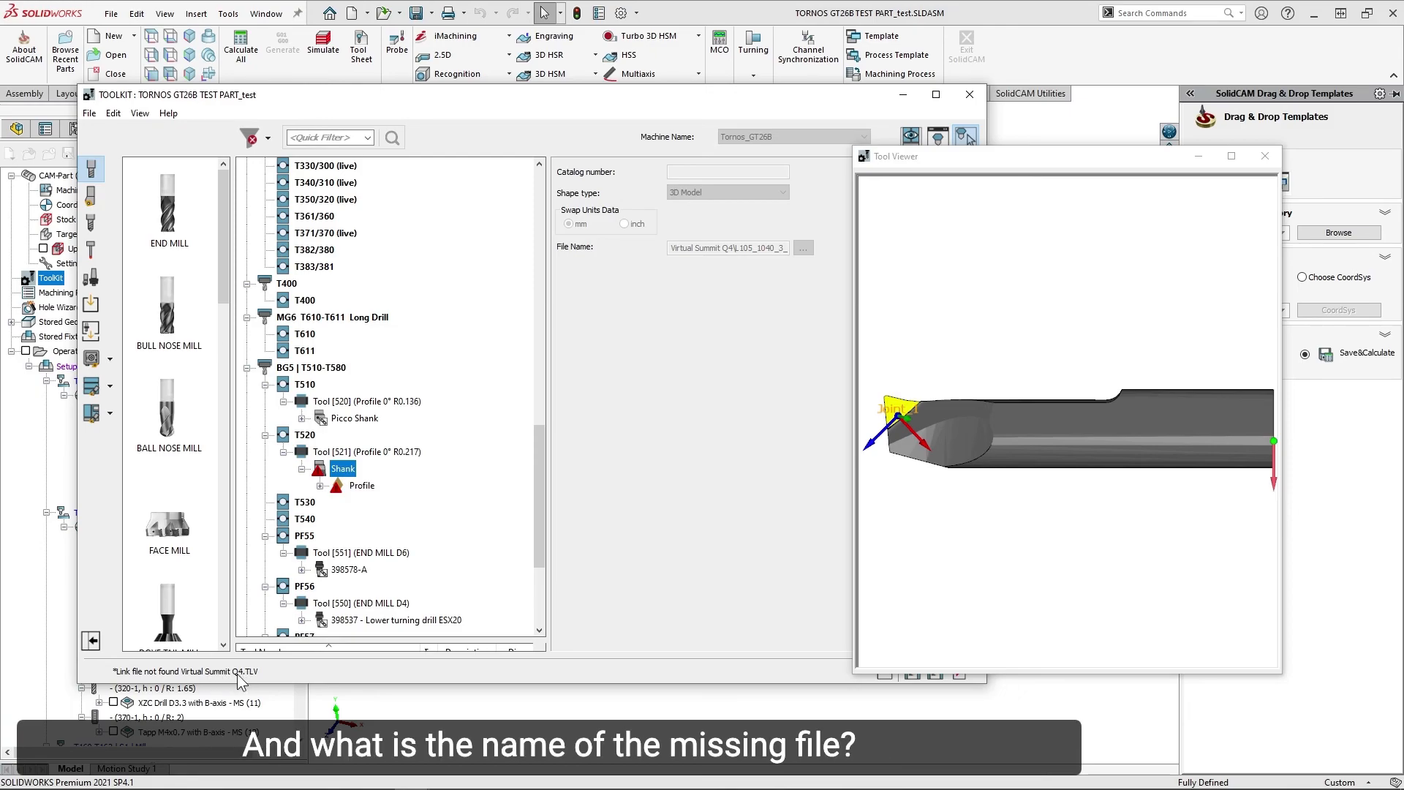
Switch to the Metric folder in File Explorer and rename the library file back to Virtual Summit Q4.tlv.
key(alt+Tab)
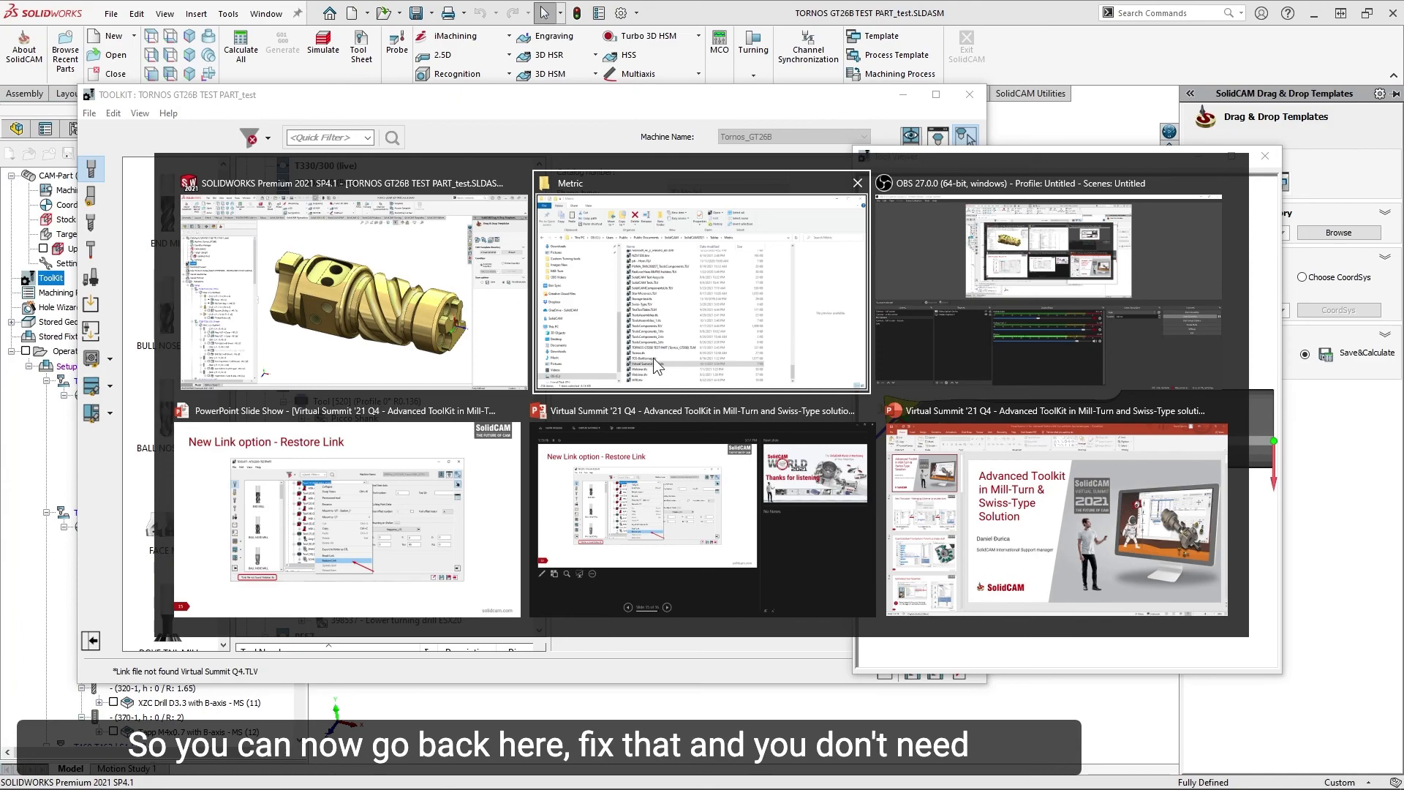
click(780, 480)
key(Right)
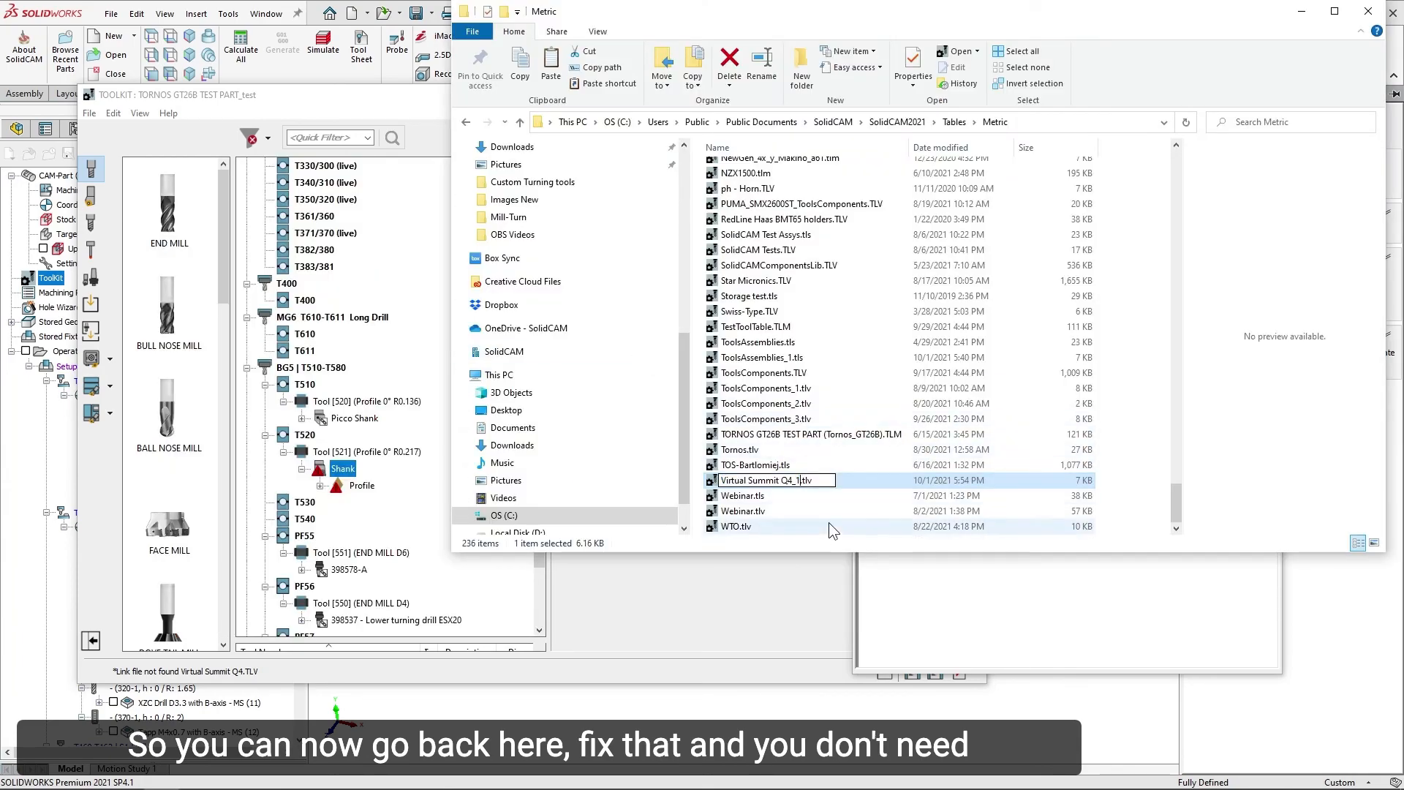
key(BackSpace)
key(Return)
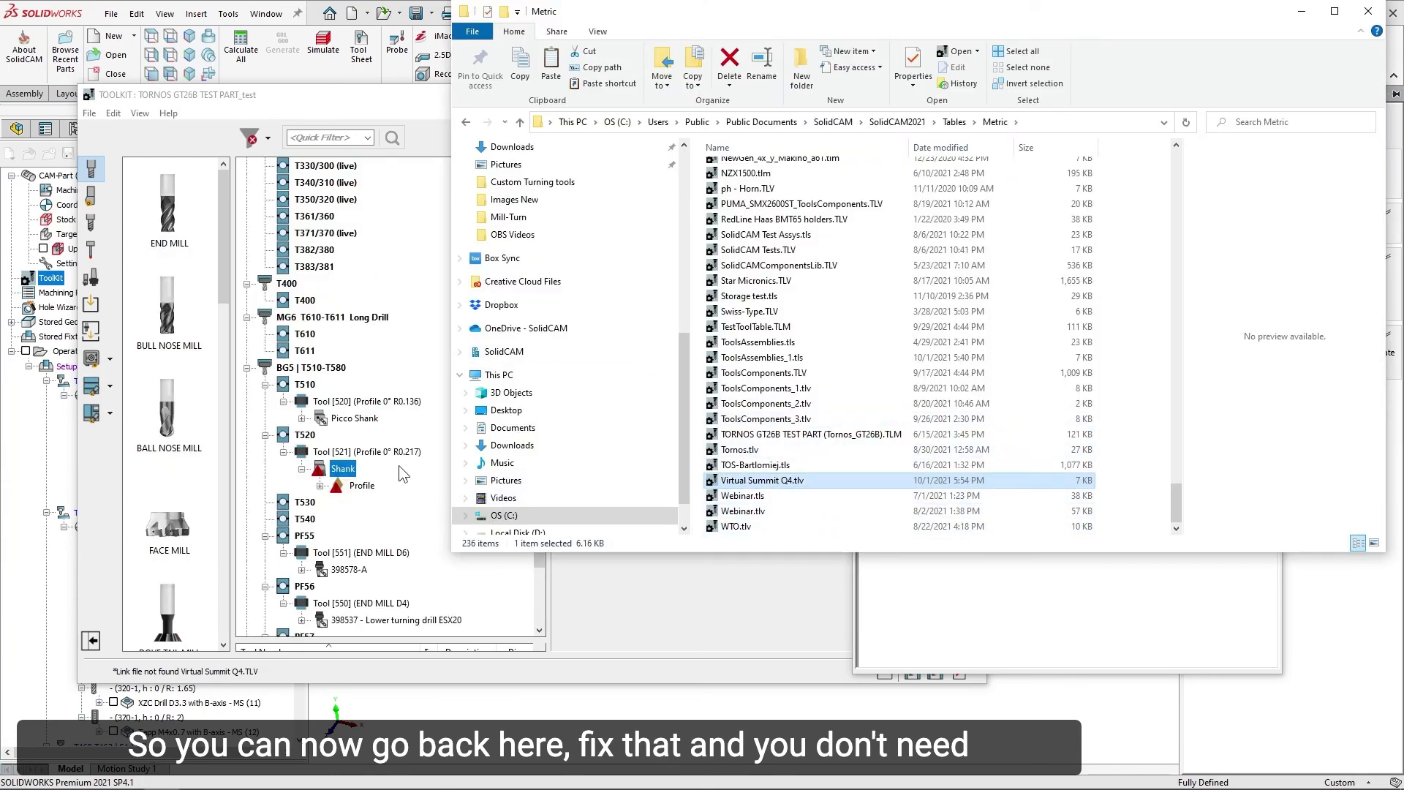
Restore the library links of the T520 Shank and Profile, and save and exit the ToolKit.
click(330, 103)
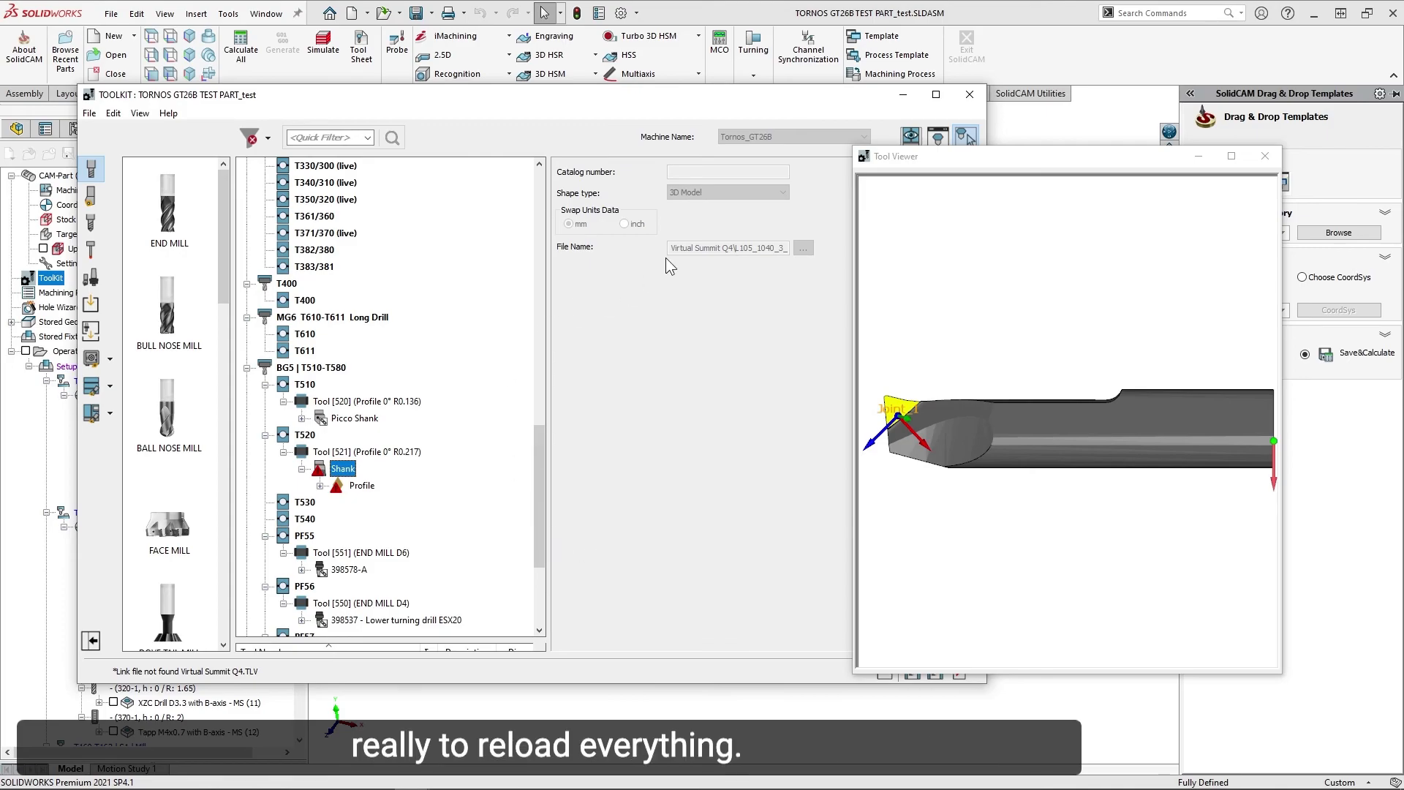
right_click(350, 471)
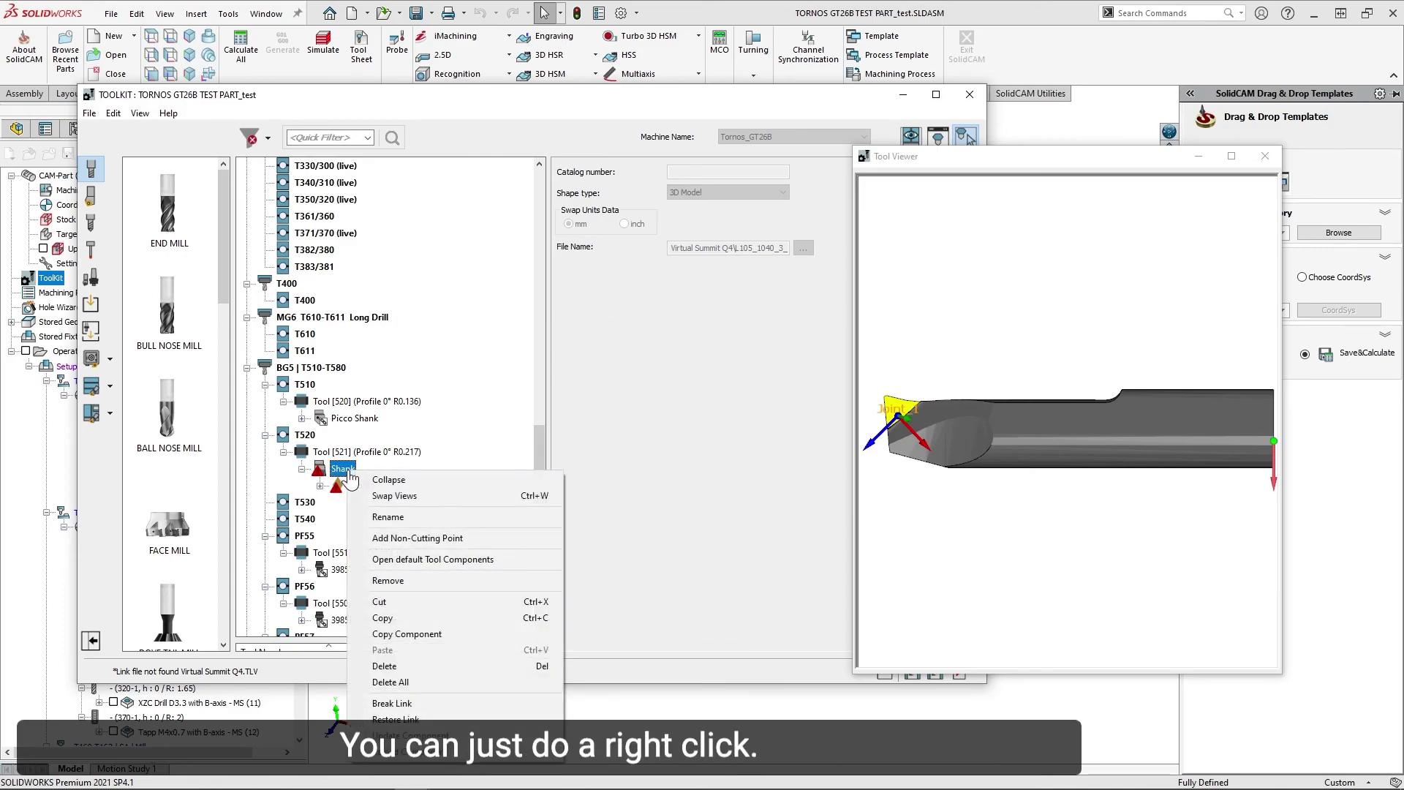
click(437, 727)
right_click(358, 485)
click(422, 713)
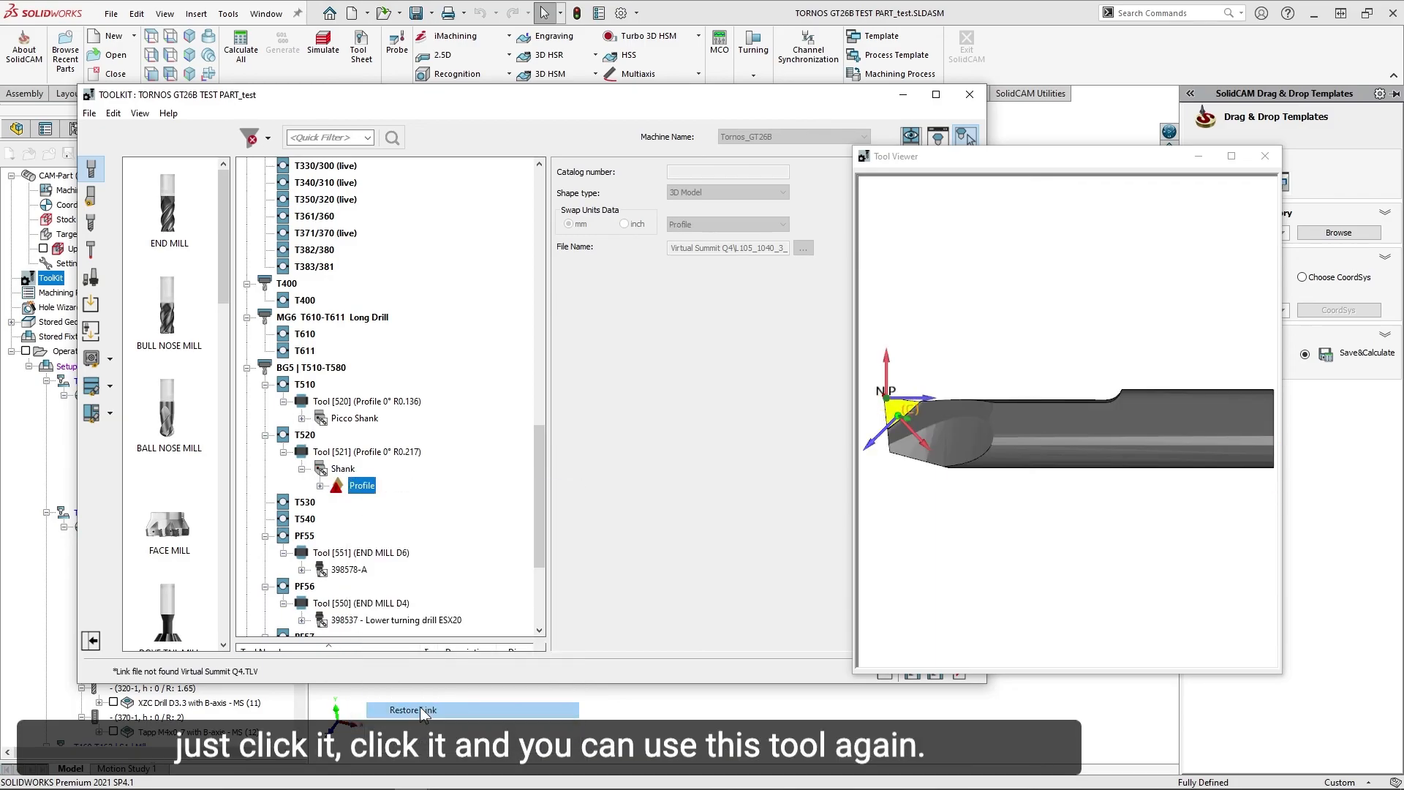
click(1269, 159)
click(937, 673)
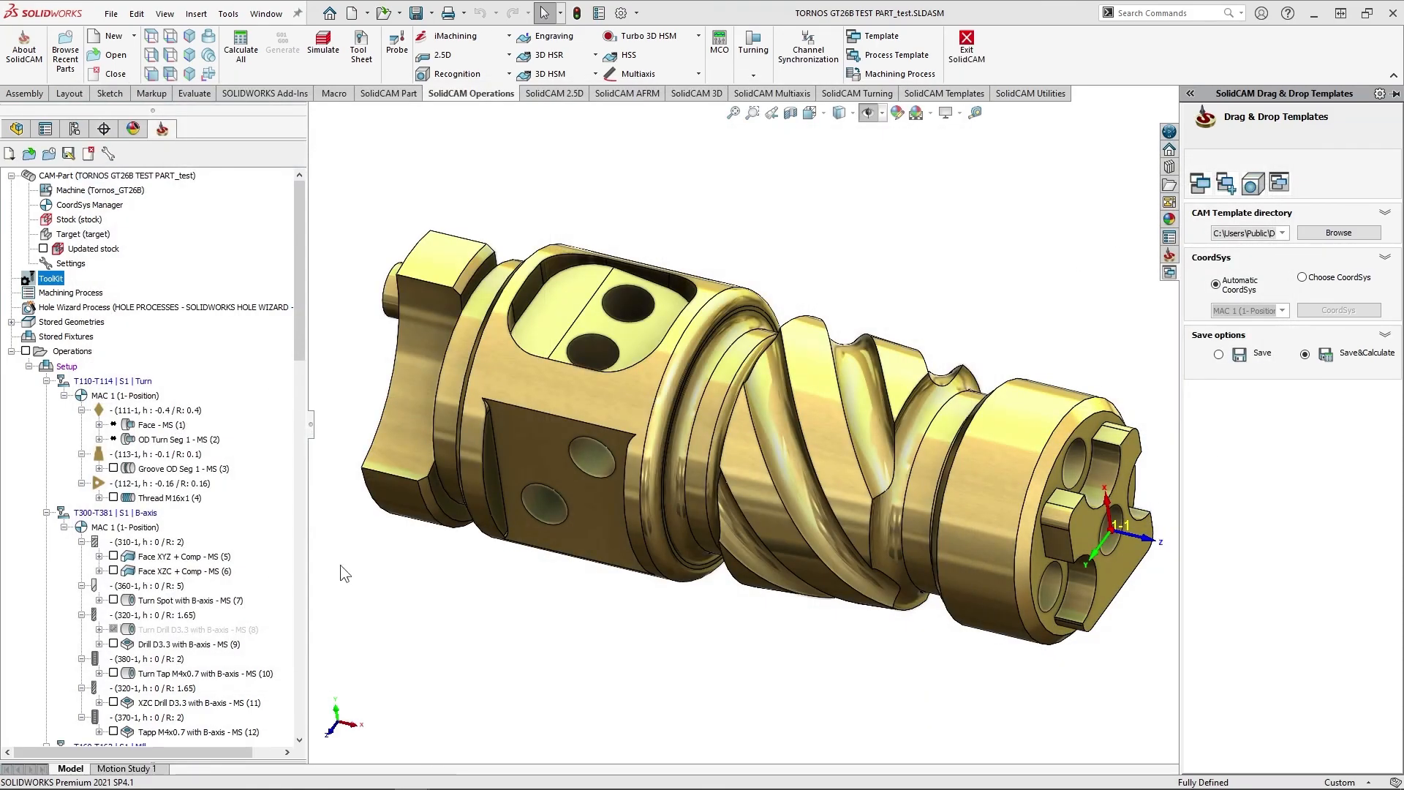
scroll(209, 634, down, 15)
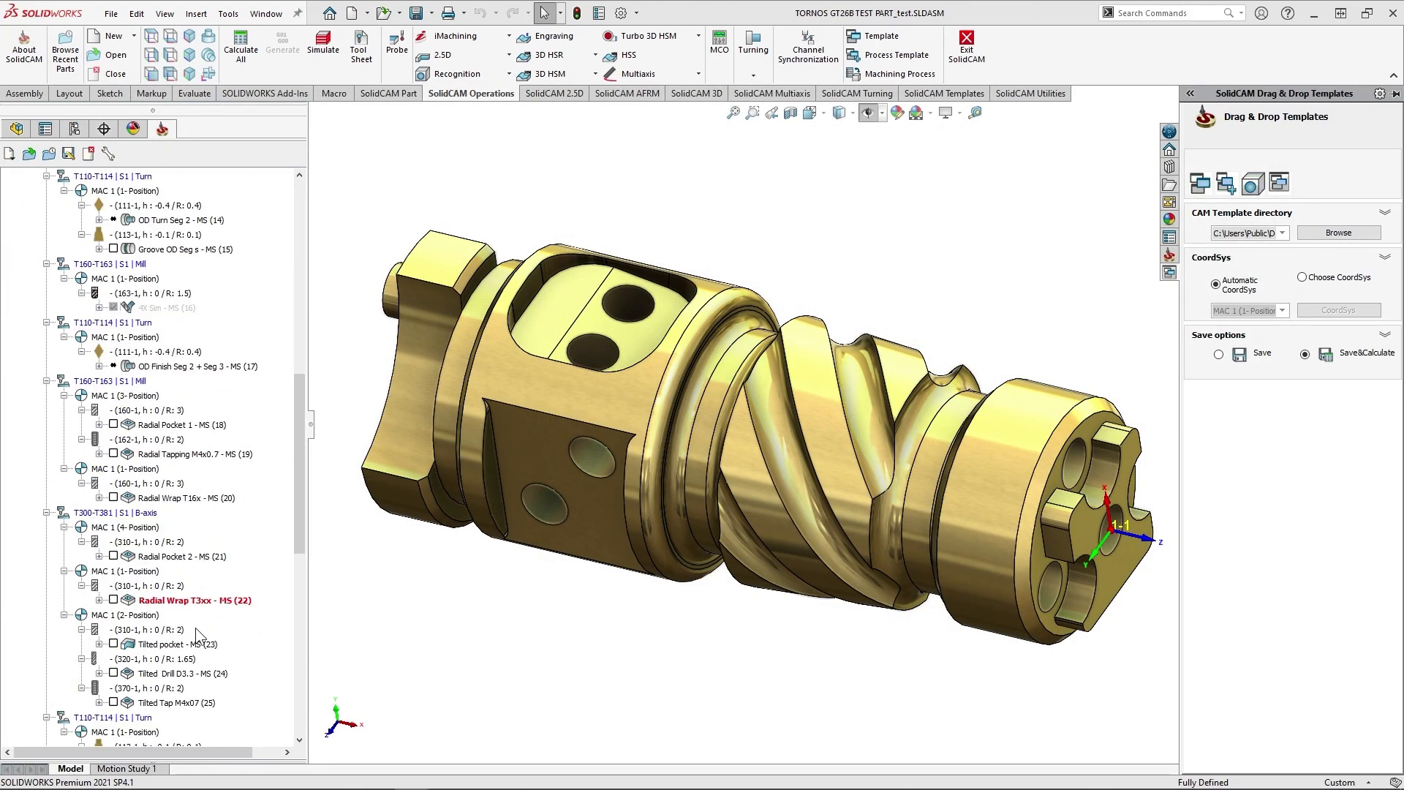
scroll(195, 627, down, 4)
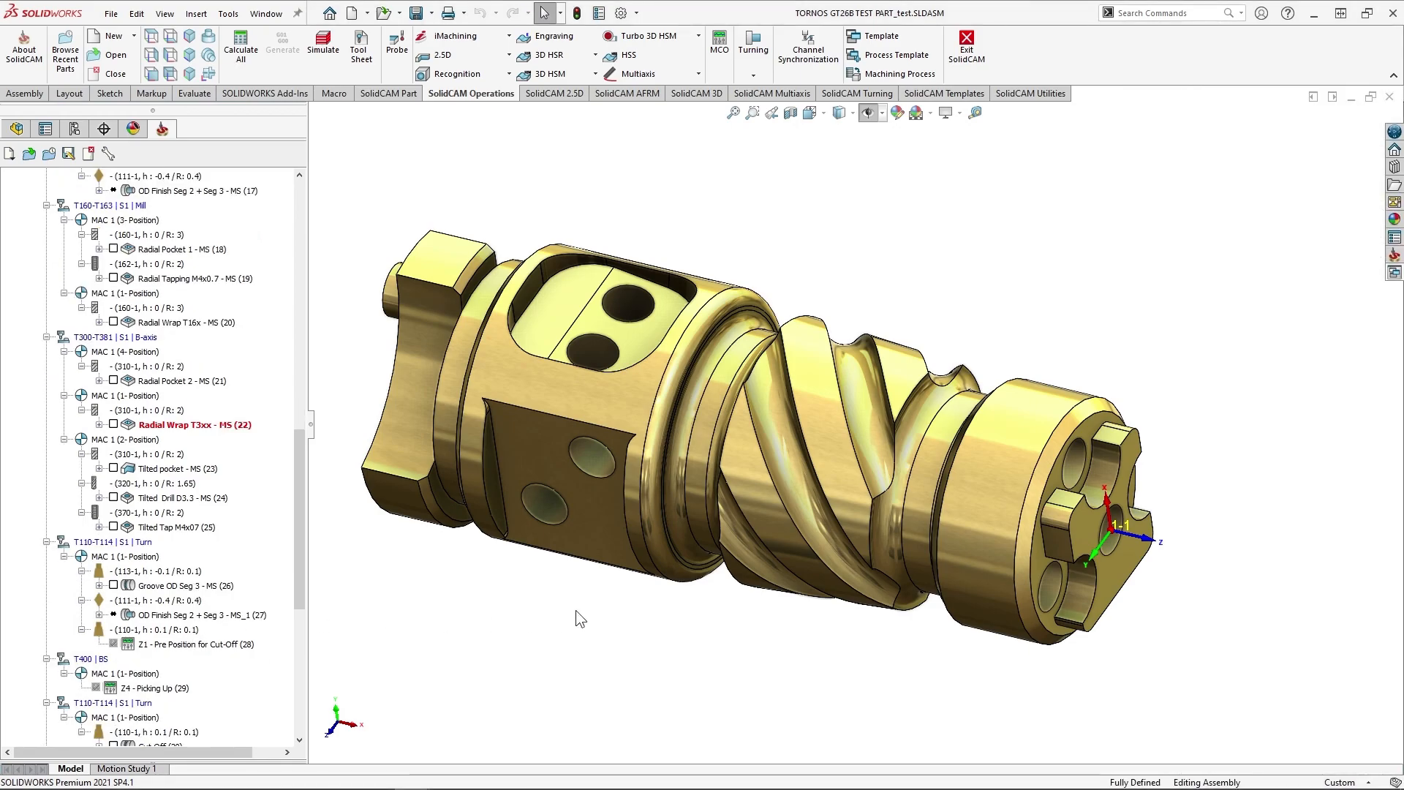
Switch to the PowerPoint slide show and advance to the closing slide.
key(alt+Tab)
key(alt+Tab)
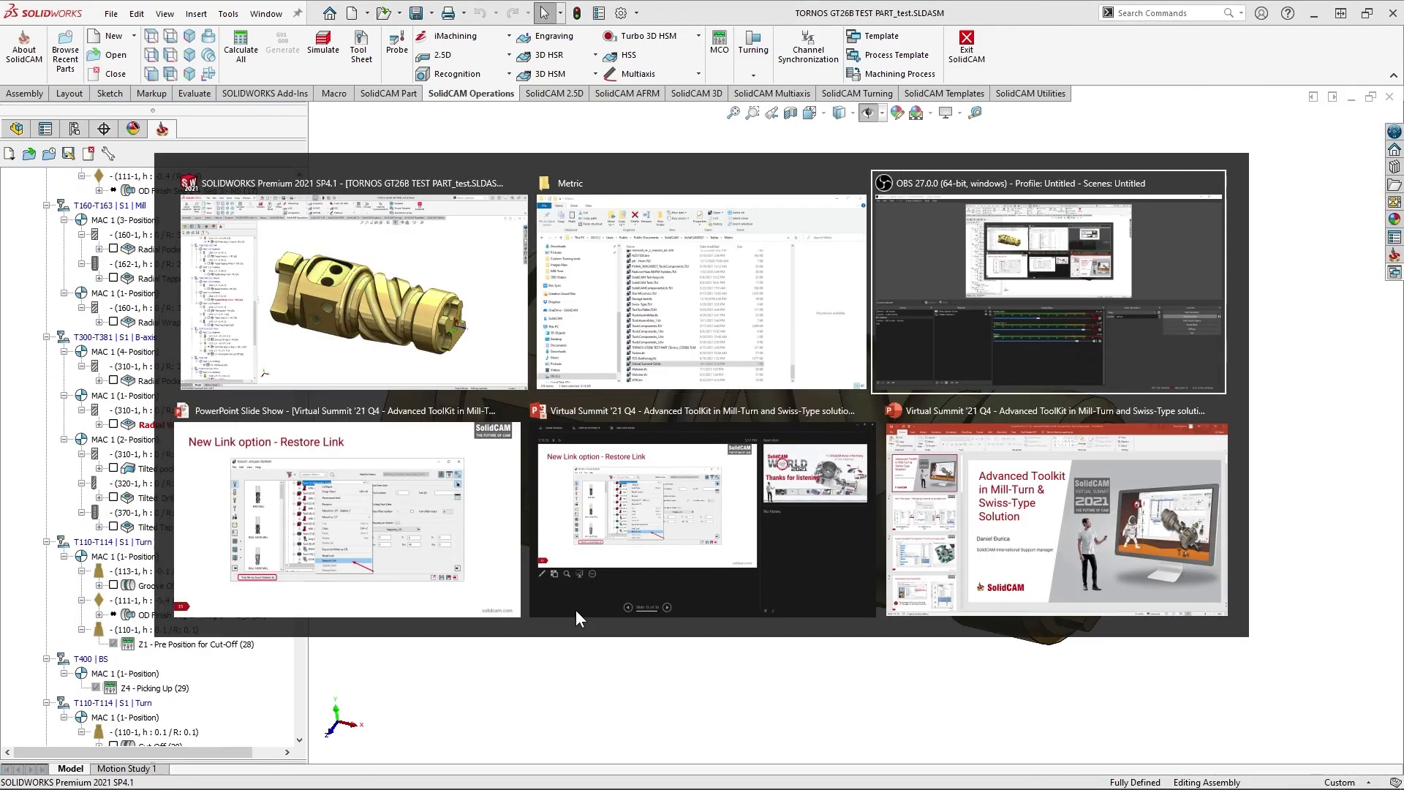
key(alt+Tab)
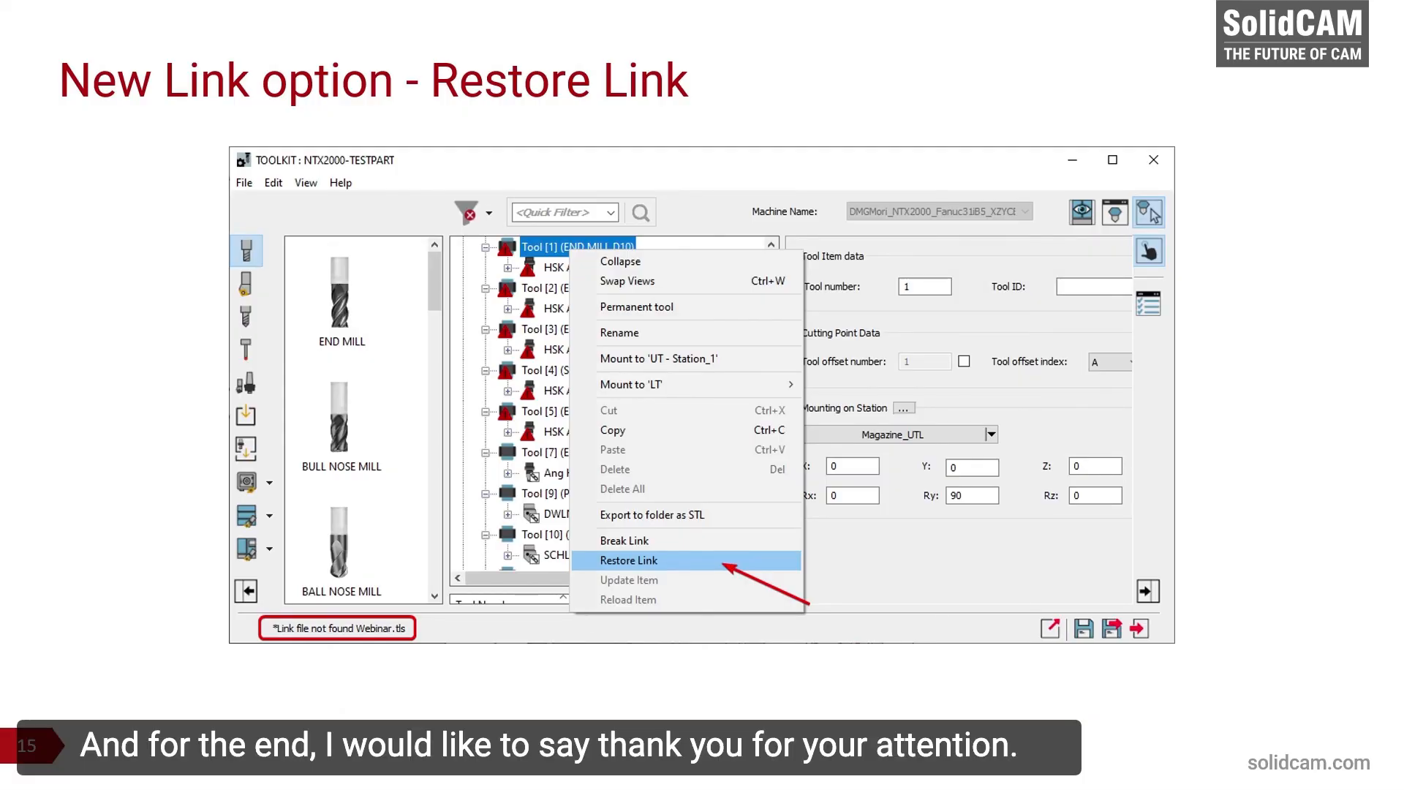
key(Right)
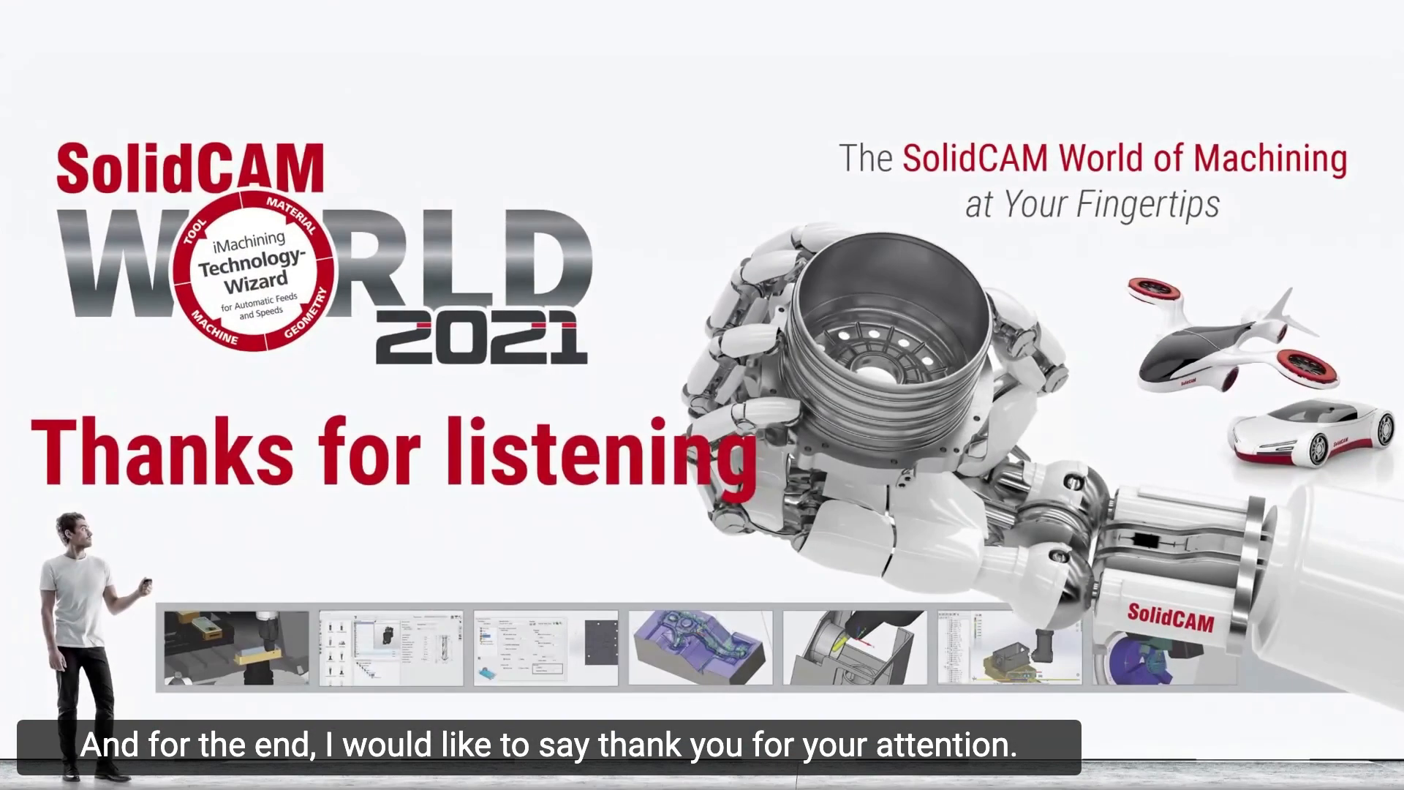